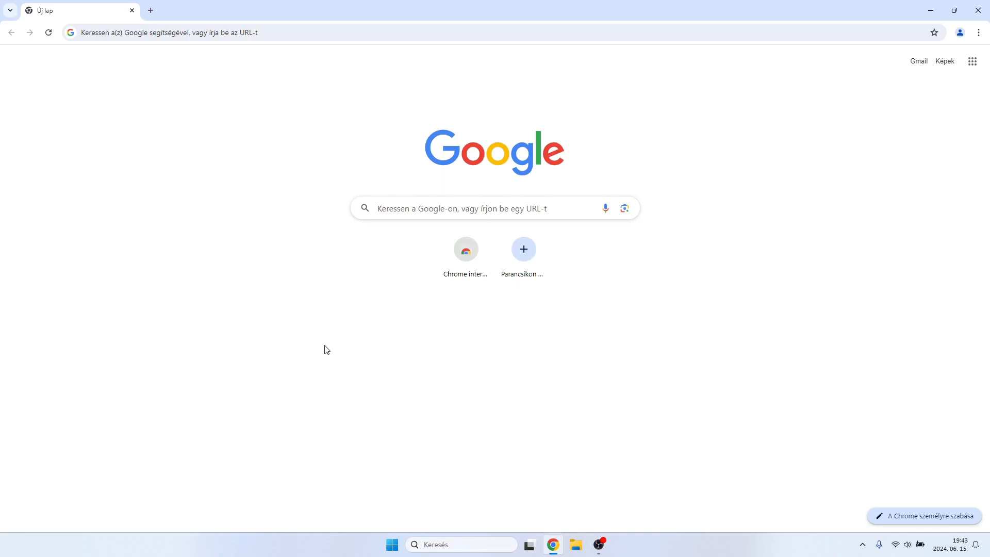
Open rentry.org/lego-dimensions and jump to the guide's RPCS3 section.
left_click(228, 34)
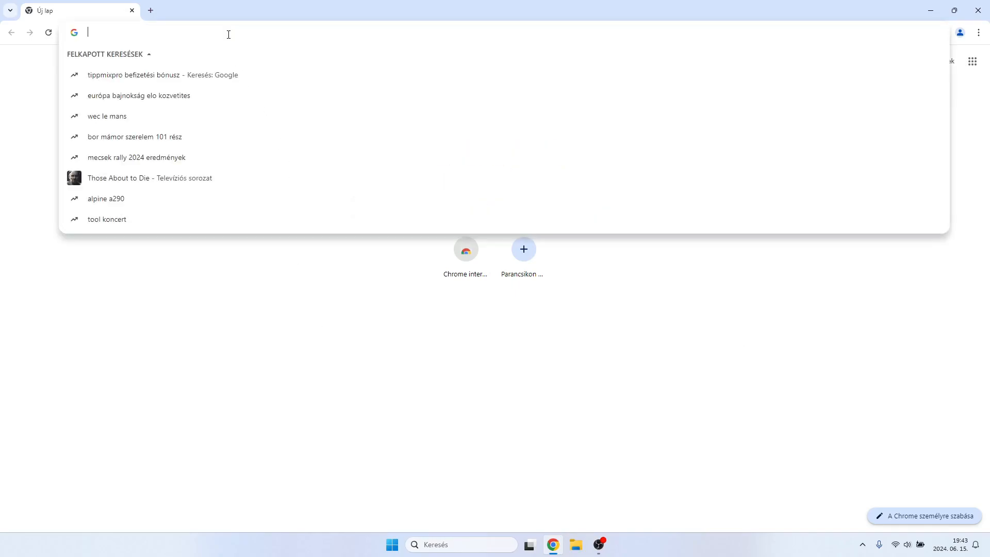
type("rentry")
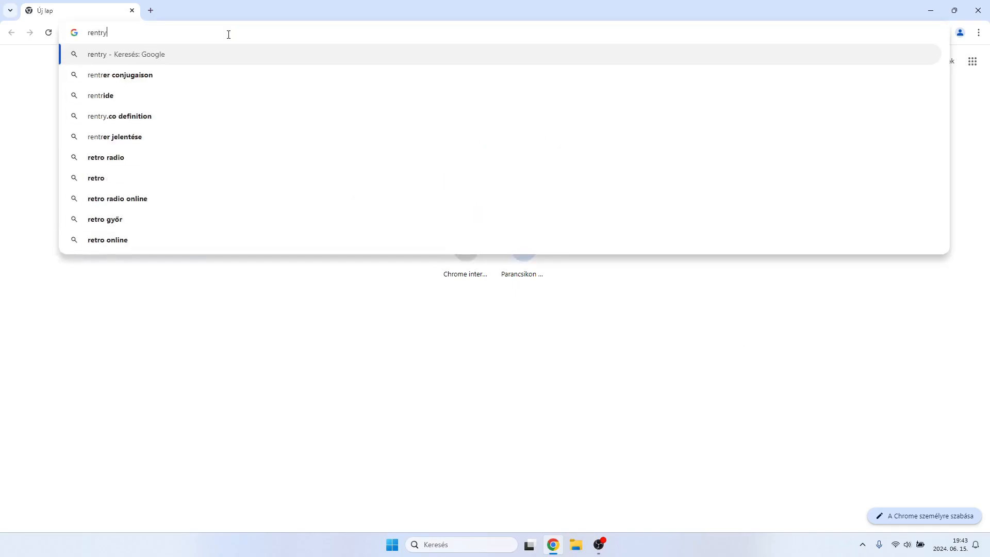
type(".org/")
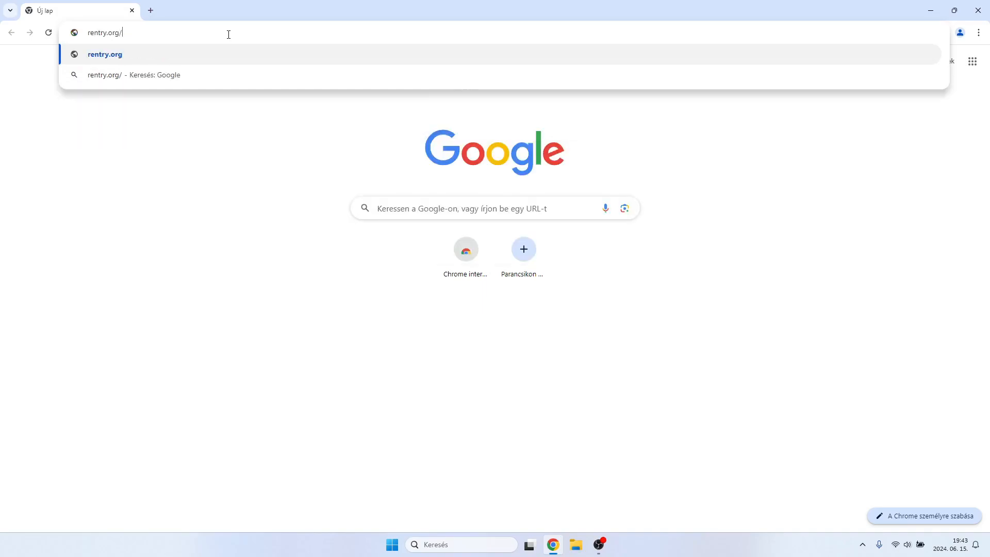
type("lego-dimensions")
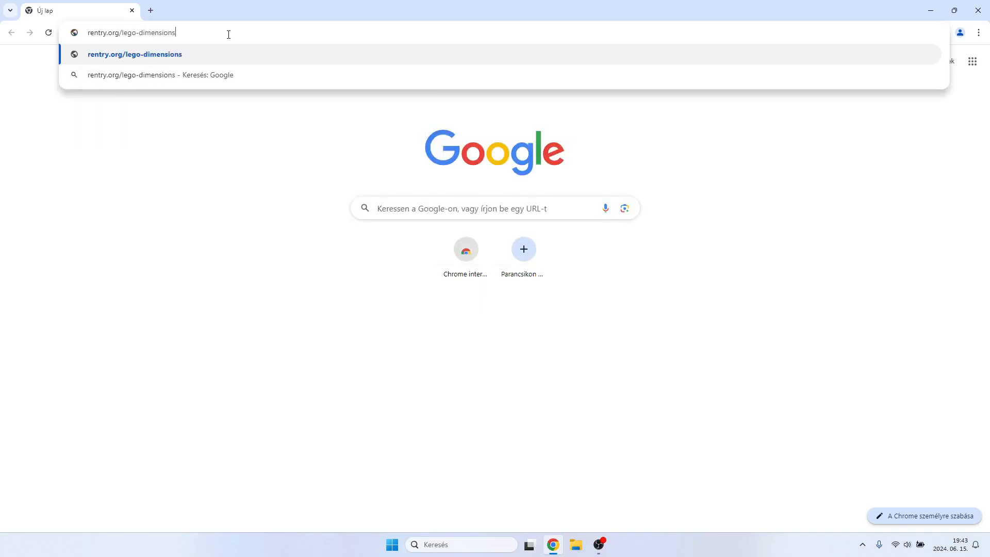
key("Return")
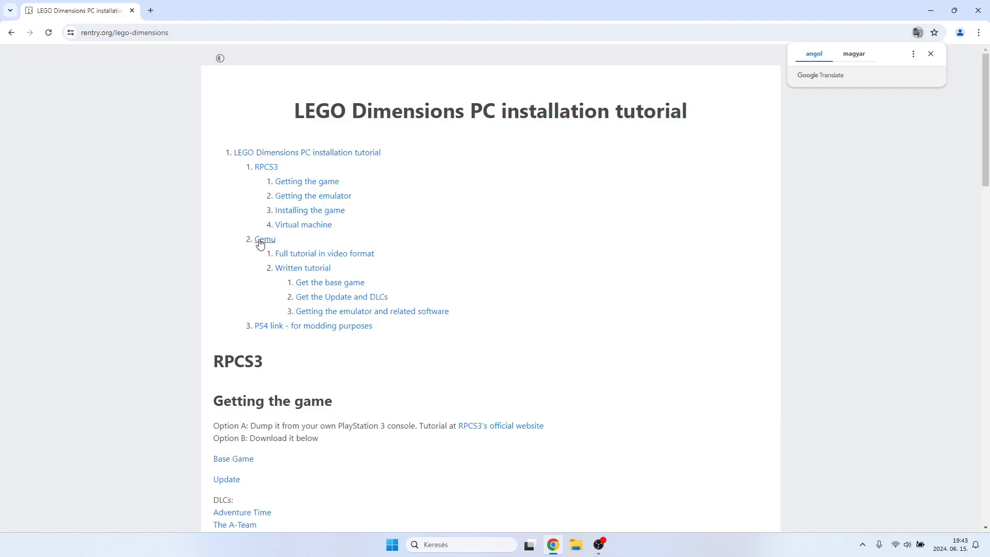
left_click(263, 169)
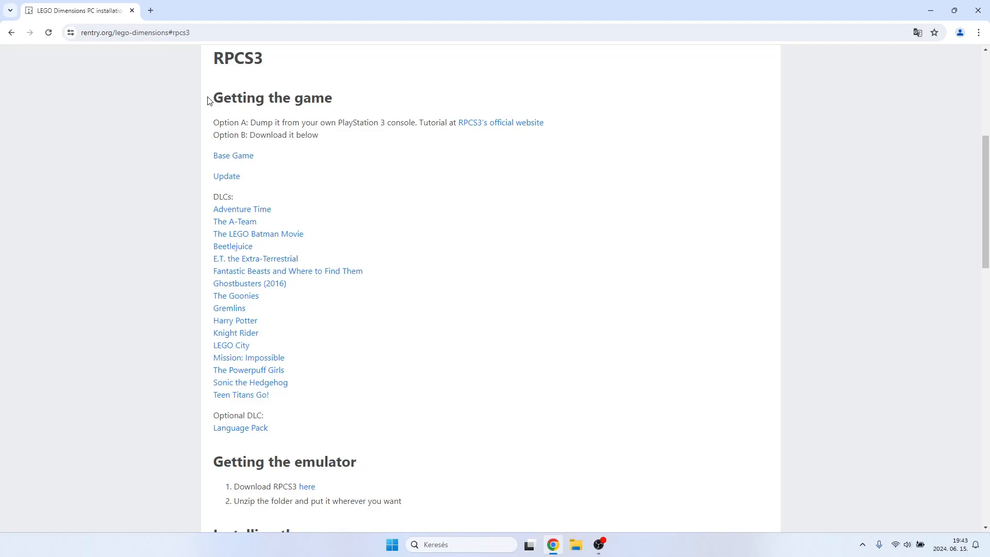
Review the Getting the game section, covering the two ways to obtain it and the Base Game, Update and DLC links.
left_click_drag(213, 102, 347, 141)
left_click(325, 135)
left_click_drag(215, 121, 412, 123)
left_click(413, 124)
left_click_drag(325, 135, 217, 134)
left_click(297, 138)
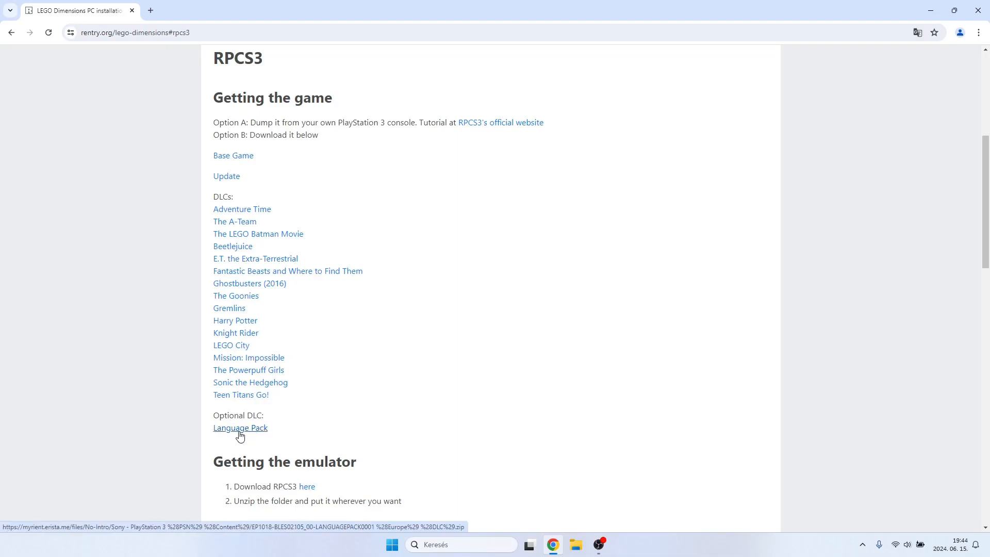
left_click_drag(281, 398, 215, 159)
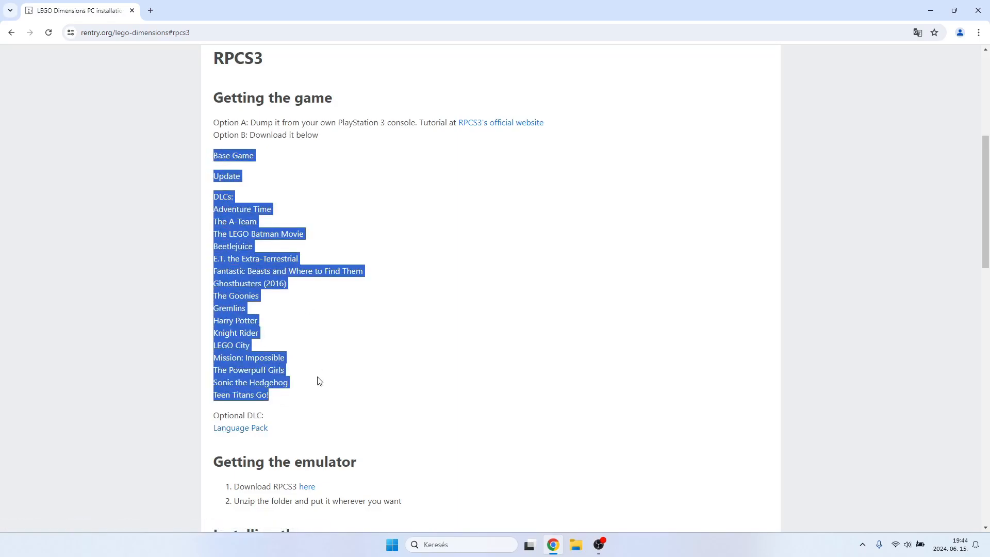
left_click(318, 394)
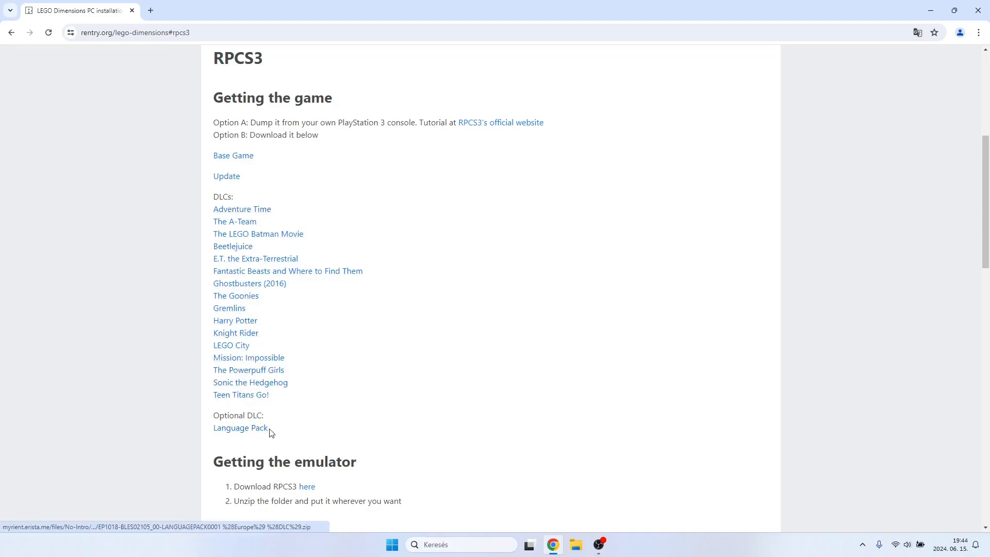
Open the Downloads folder in File Explorer and look through the downloaded game and DLC archives.
left_click(574, 542)
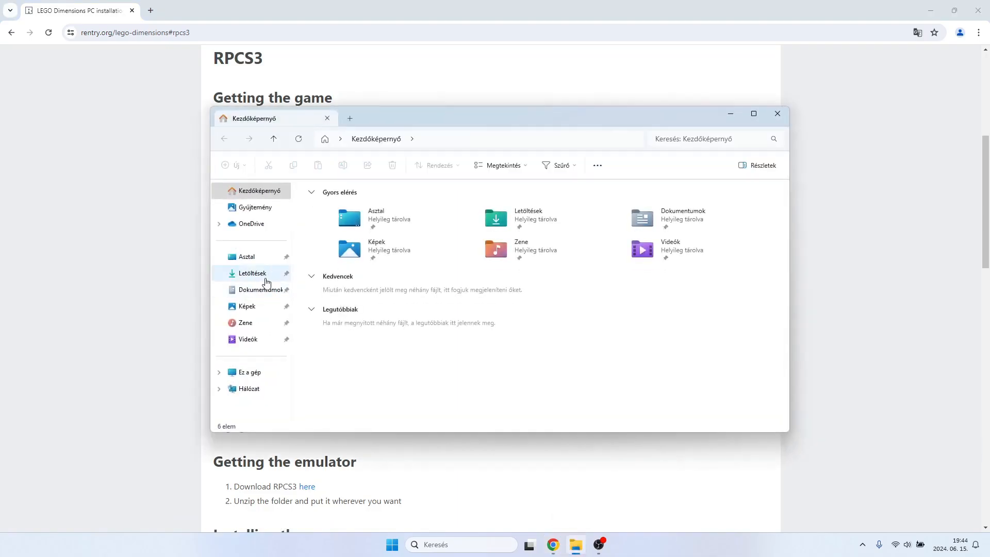
left_click(260, 275)
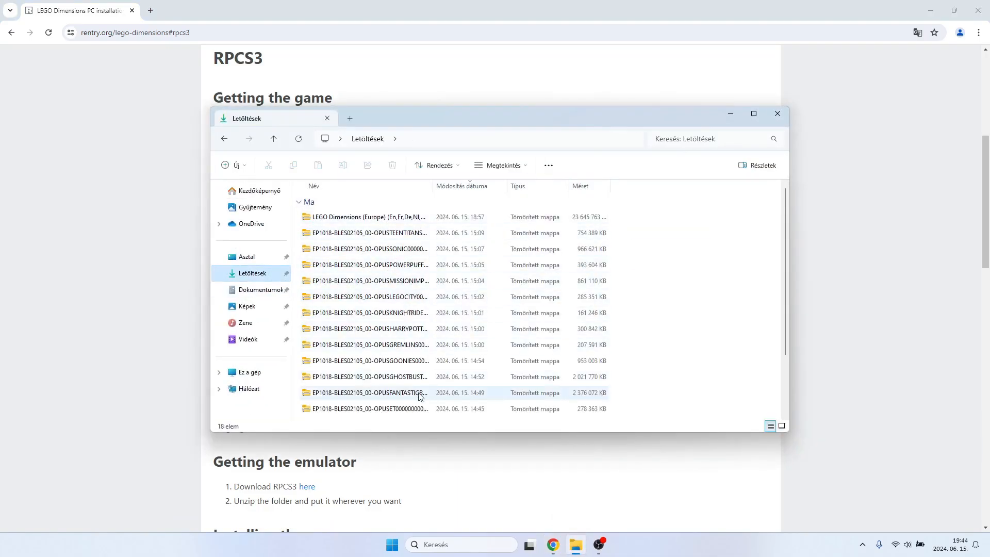
scroll(448, 354, "down", 1)
scroll(447, 354, "down", 1)
scroll(411, 409, "up", 2)
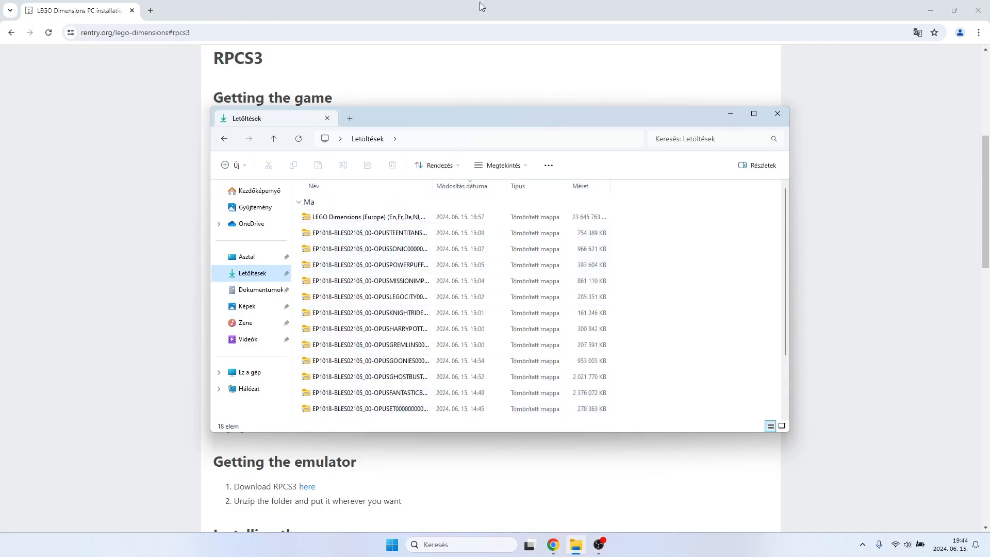
Return to the guide in Chrome, open its RPCS3 download link in a new tab and accept the No Piracy notice.
left_click(464, 5)
scroll(413, 410, "down", 2)
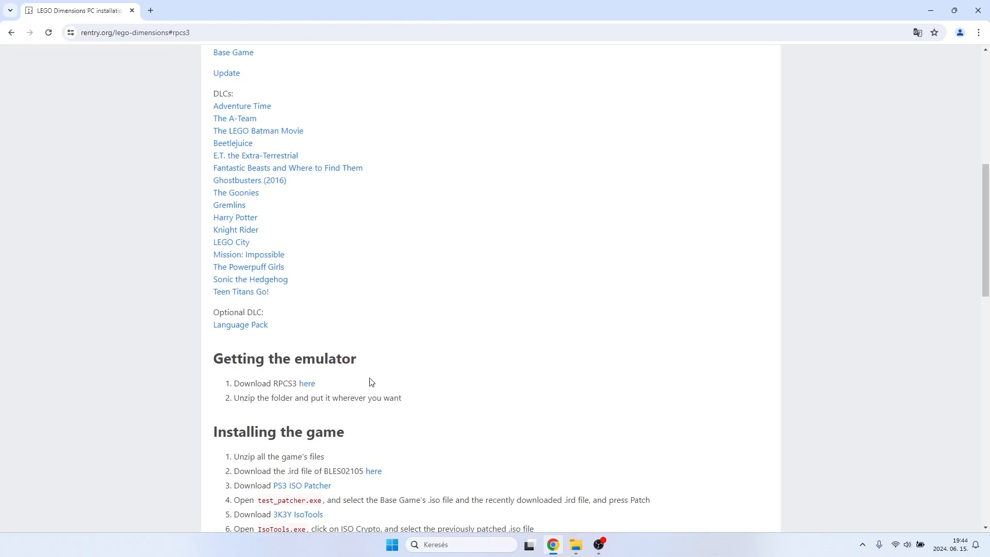
middle_click(308, 384)
left_click(201, 11)
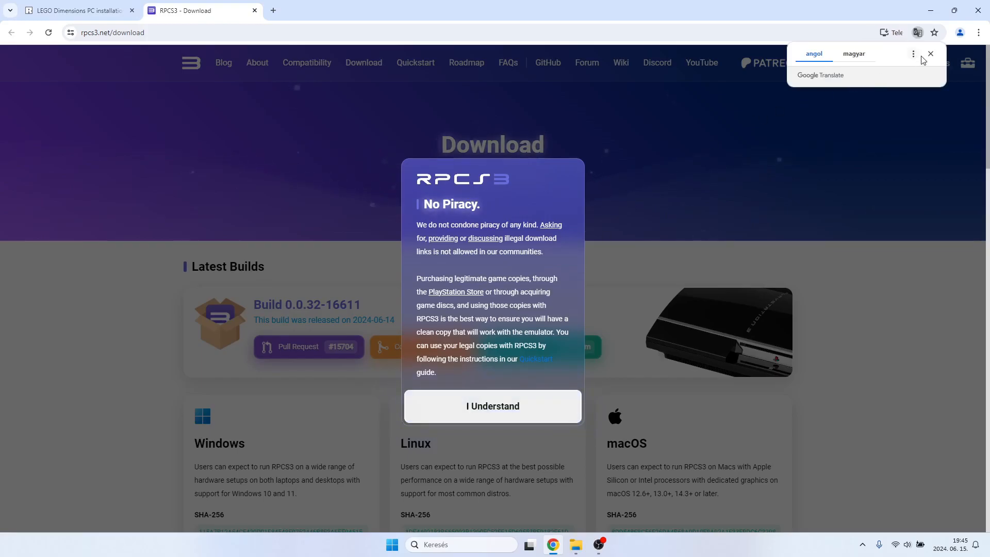
left_click(502, 414)
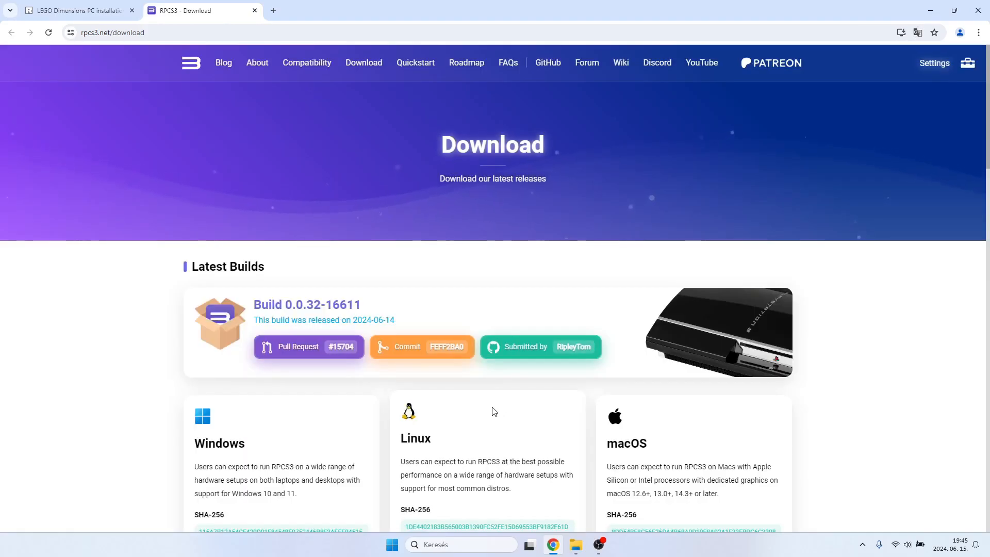
Download the latest Windows build of RPCS3.
scroll(365, 420, "down", 4)
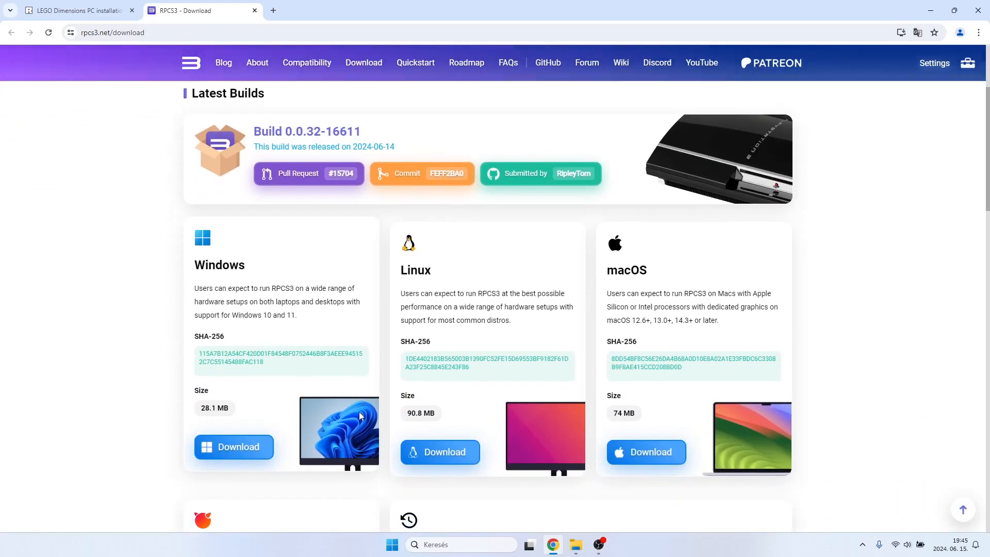
scroll(346, 398, "up", 2)
scroll(330, 394, "down", 1)
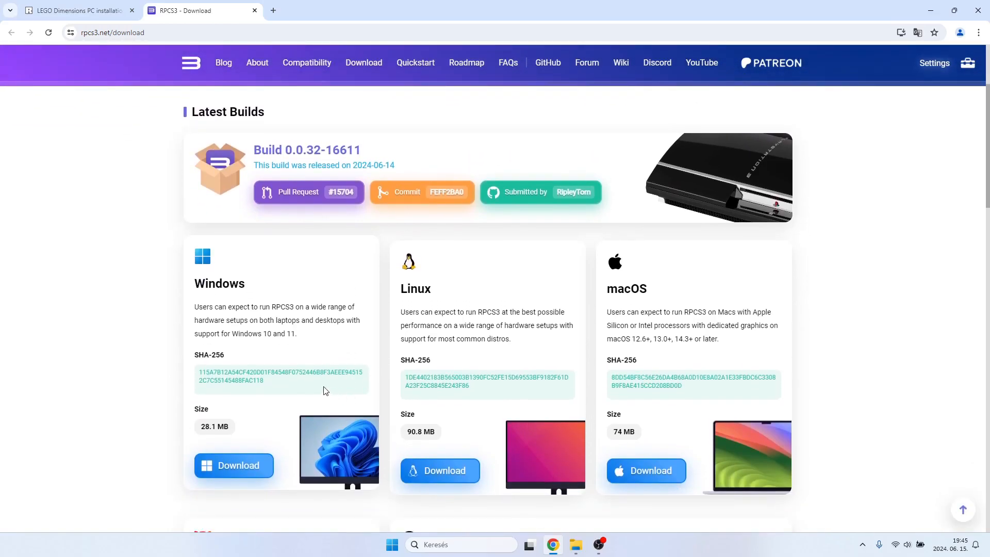
scroll(325, 390, "down", 2)
scroll(324, 390, "up", 2)
left_click(231, 468)
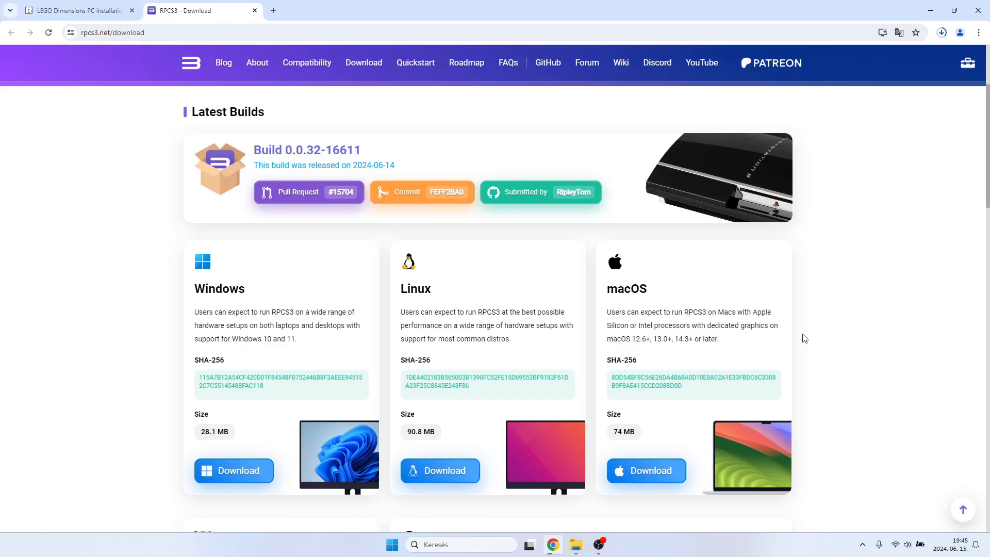
Show the downloaded RPCS3 archive in its folder and extract it with 7-Zip into a subfolder named rpcs3-v0.0.32-16611-feff2ba0_win64.
left_click(941, 33)
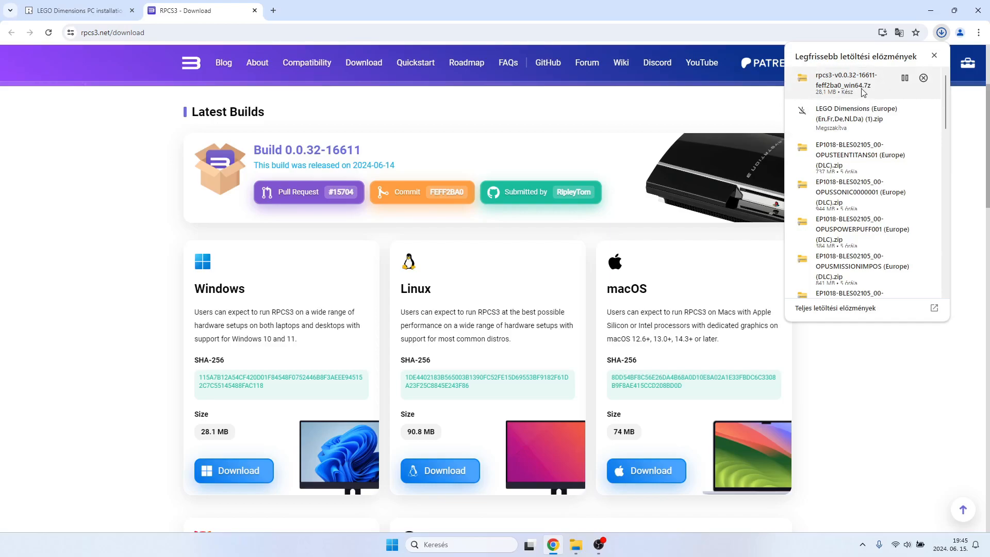
left_click_drag(946, 104, 945, 97)
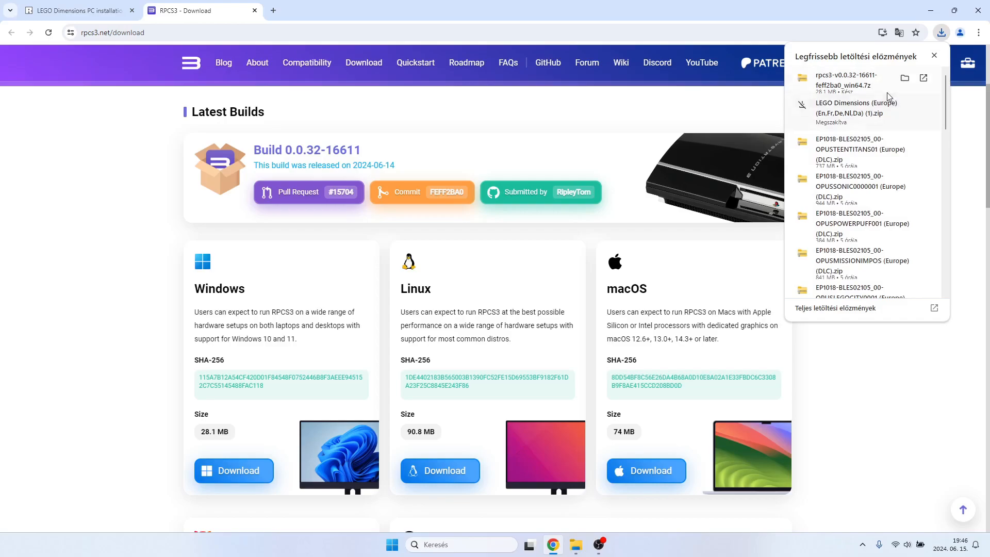
left_click(905, 78)
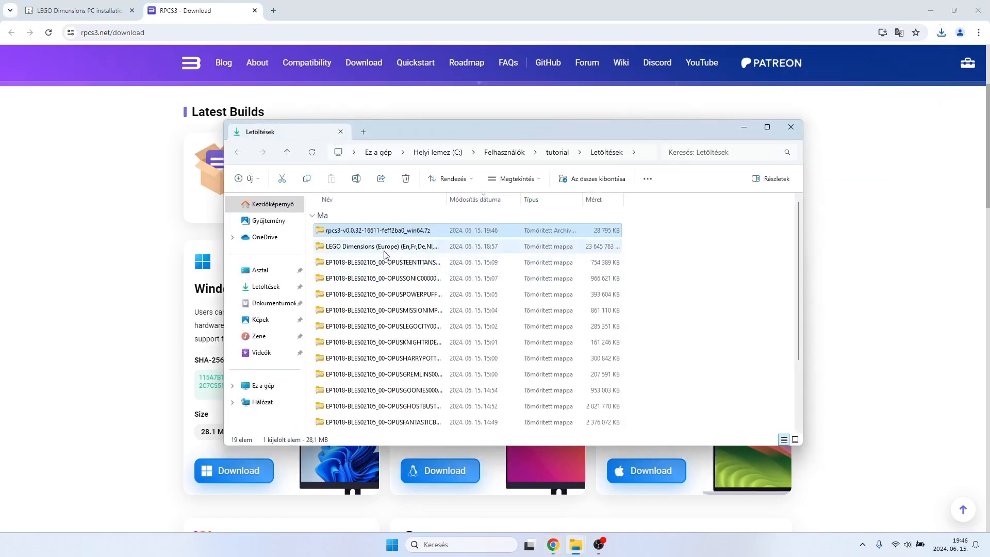
right_click(384, 233)
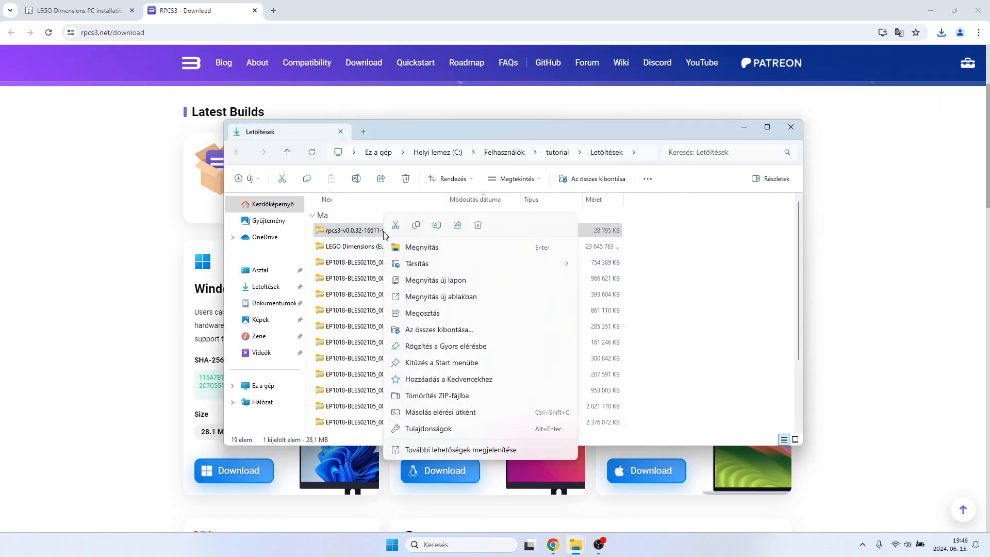
left_click(437, 449)
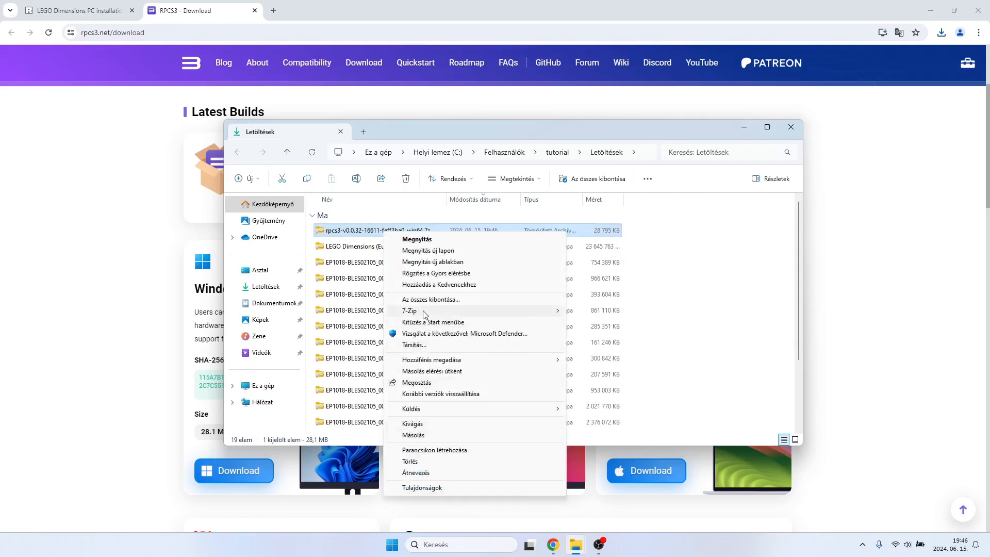
mouse_move(425, 314)
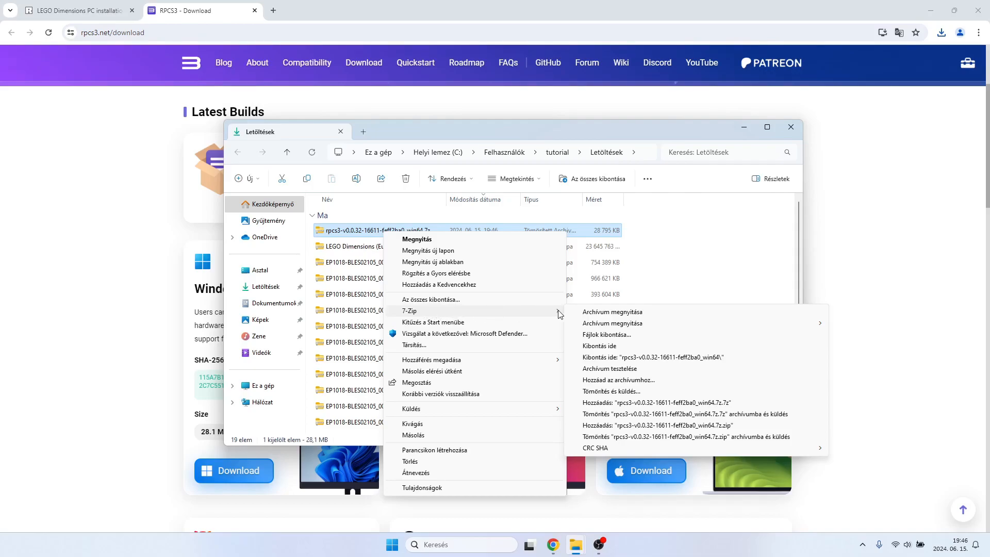
left_click(601, 335)
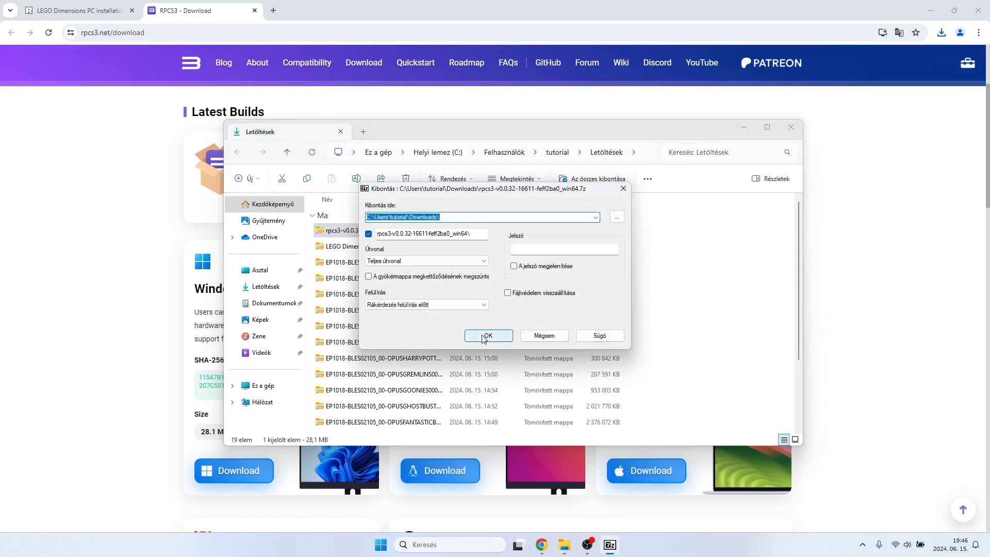
left_click(484, 336)
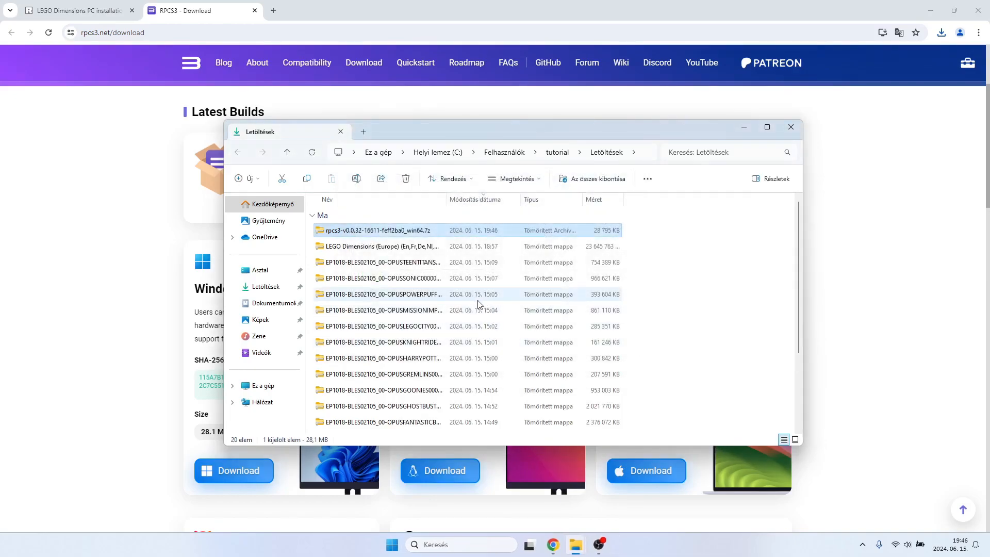
Open the extracted rpcs3-v0.0.32-16611-feff2ba0_win64 folder and examine its location and contents.
scroll(482, 304, "down", 3)
double_click(384, 423)
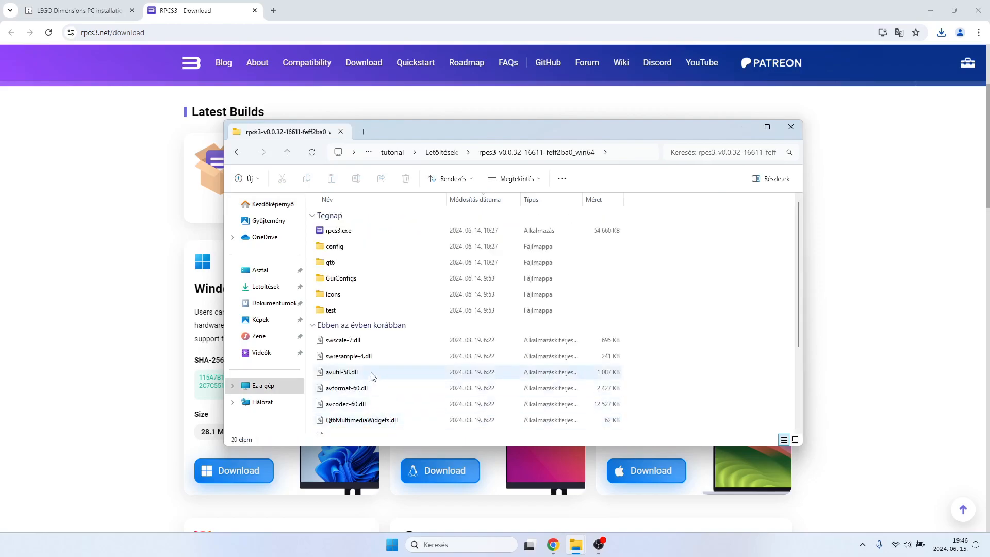
scroll(377, 284, "down", 3)
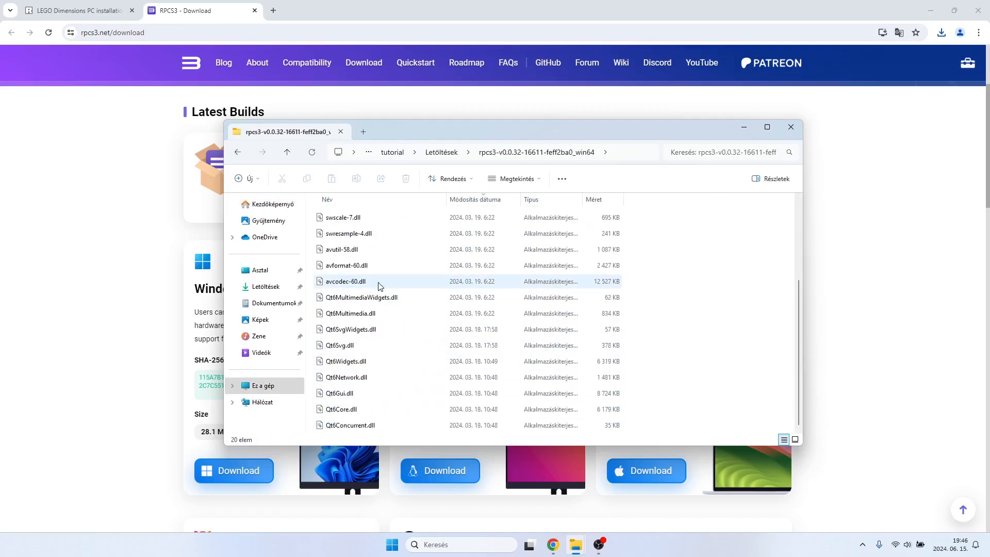
scroll(378, 285, "up", 3)
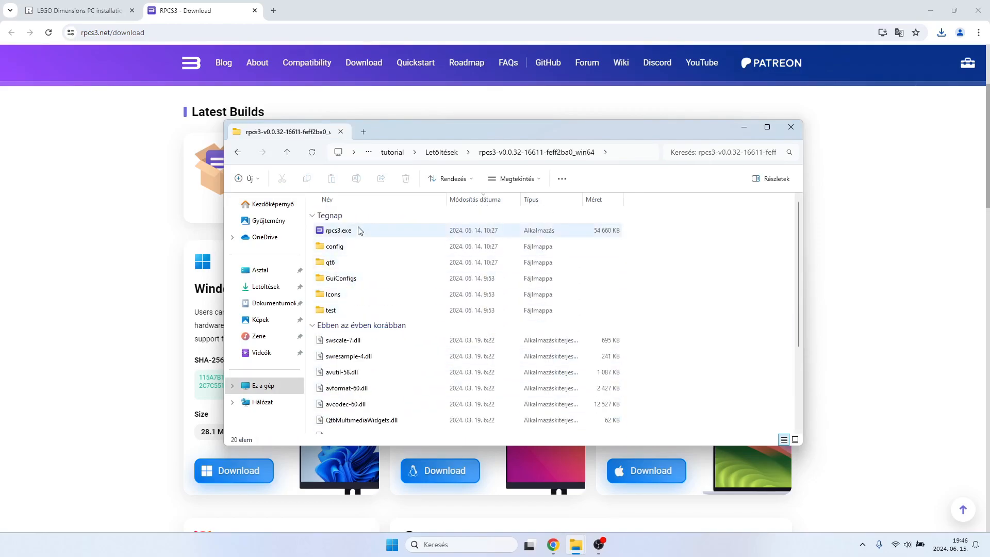
scroll(391, 324, "down", 3)
scroll(441, 330, "up", 3)
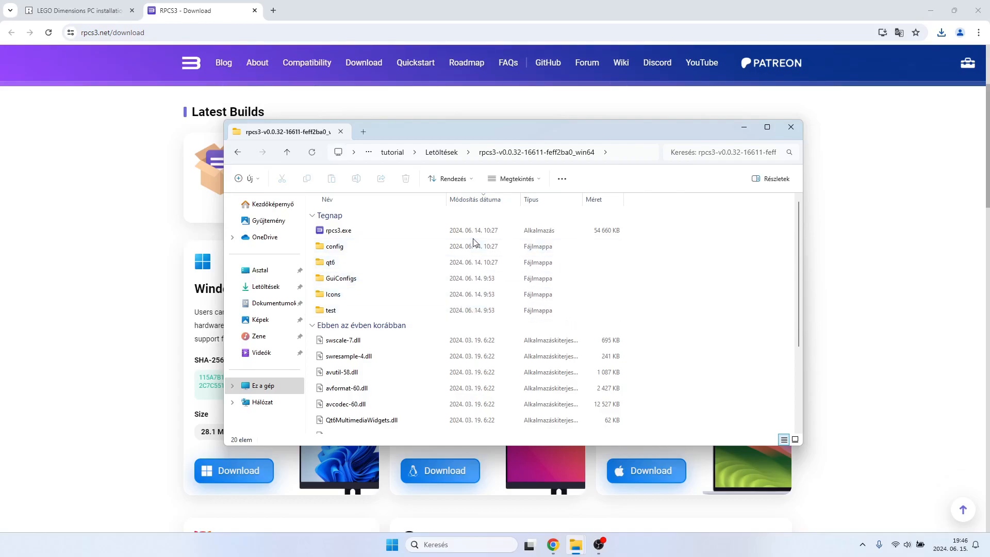
scroll(466, 291, "down", 3)
scroll(467, 294, "up", 3)
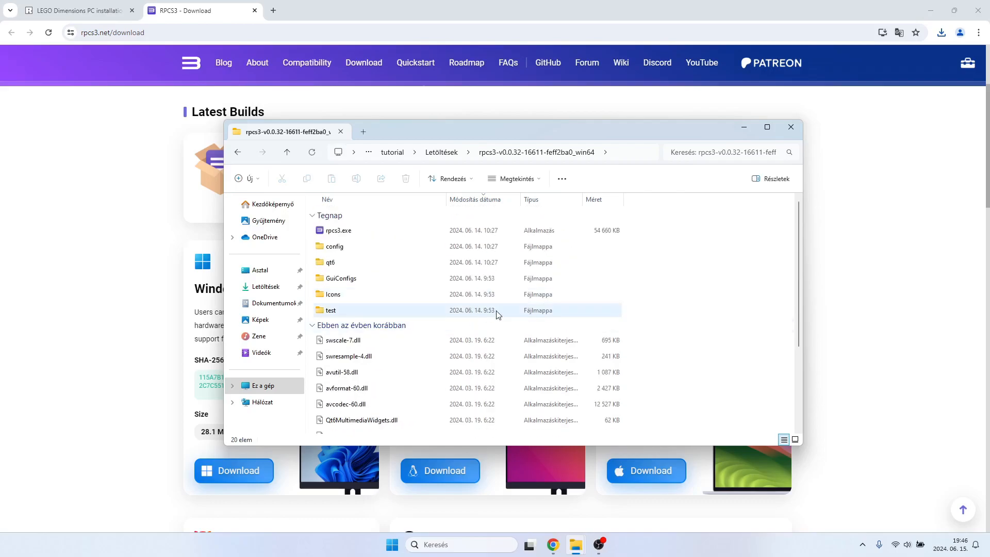
left_click(287, 152)
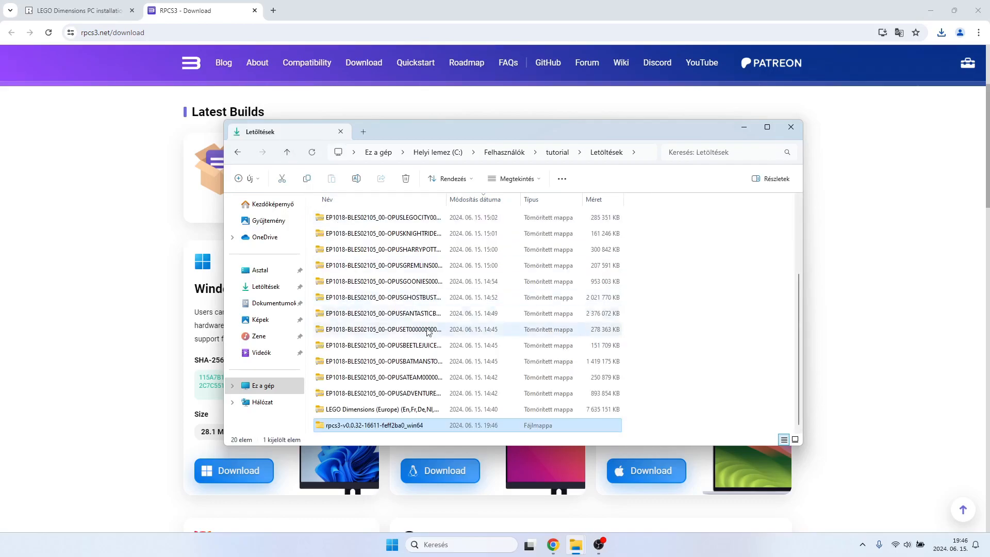
double_click(382, 428)
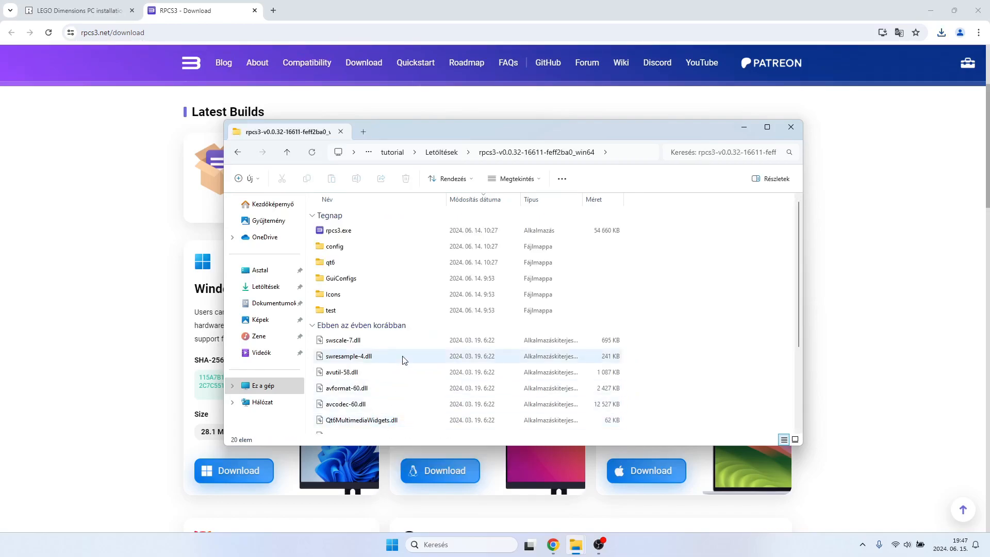
scroll(402, 359, "down", 5)
scroll(403, 361, "up", 3)
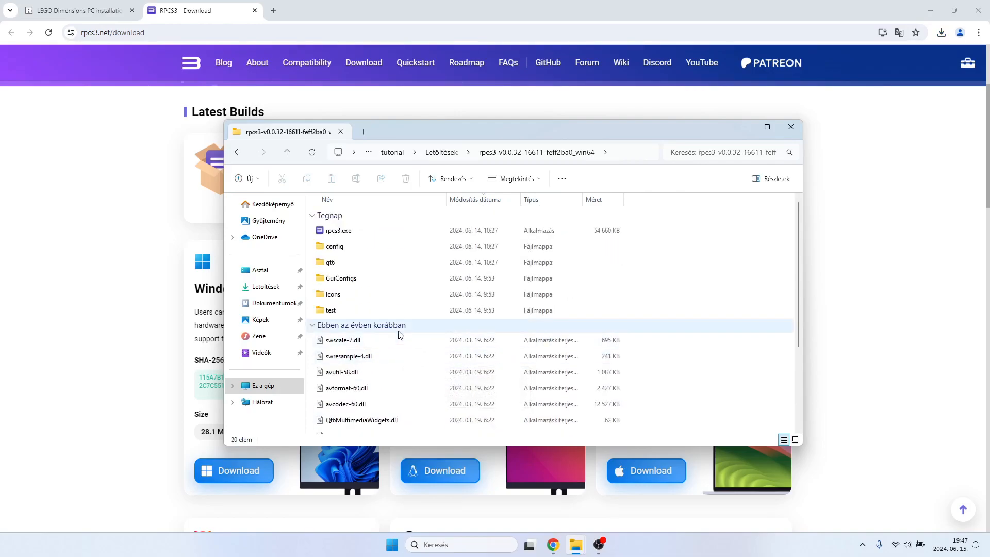
Return to the LEGO Dimensions guide in Chrome and go to its Installing the game section.
left_click(95, 6)
scroll(308, 346, "down", 2)
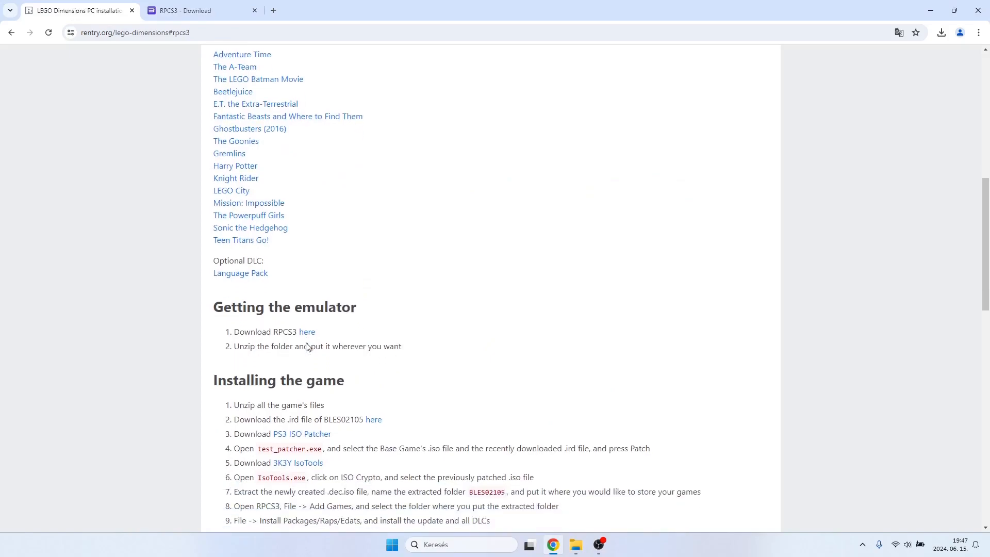
Switch to the Downloads folder in File Explorer and delete the rpcs3-v0.0.32-16611-feff2ba0_win64.7z archive.
scroll(306, 342, "down", 2)
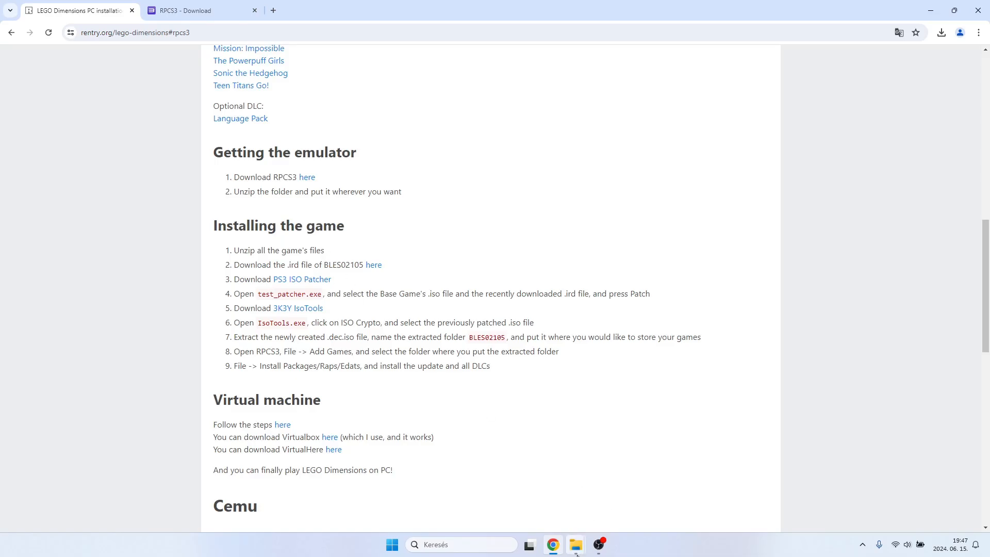
mouse_move(566, 525)
left_click(515, 487)
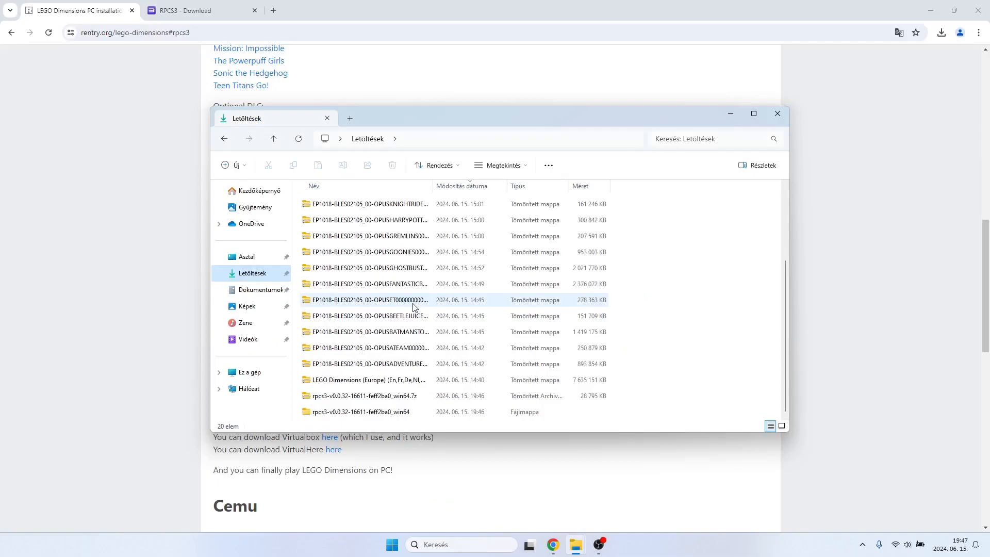
right_click(365, 397)
left_click(456, 407)
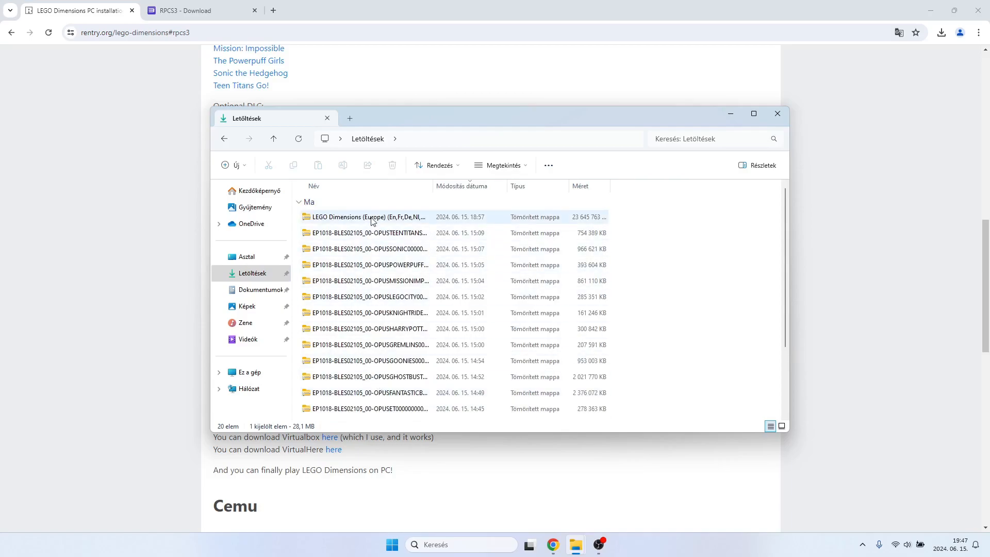
Extract the LEGO Dimensions (Europe) (En,Fr,De,Nl,Da) base game zip with 7-Zip into a subfolder of the same name in Downloads.
right_click(372, 221)
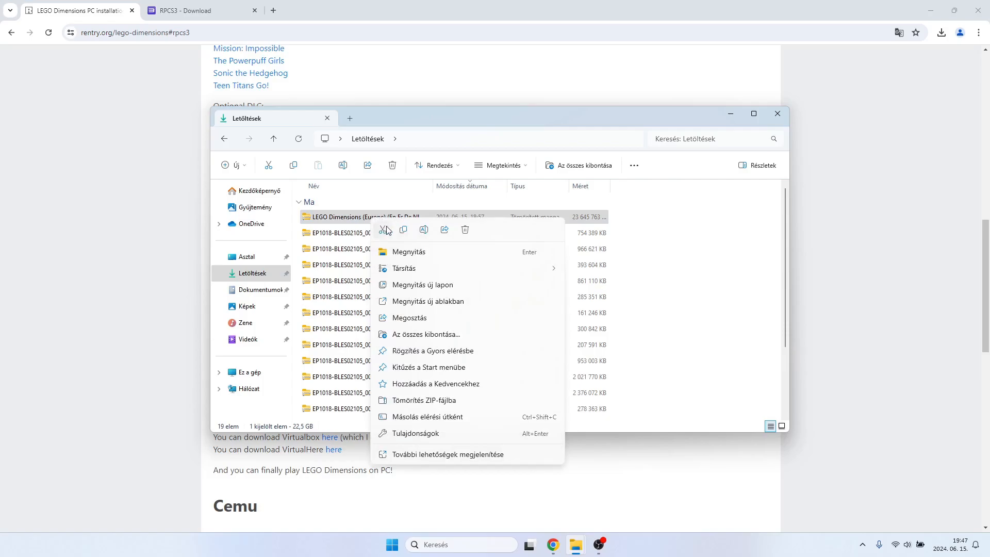
left_click(457, 455)
mouse_move(436, 302)
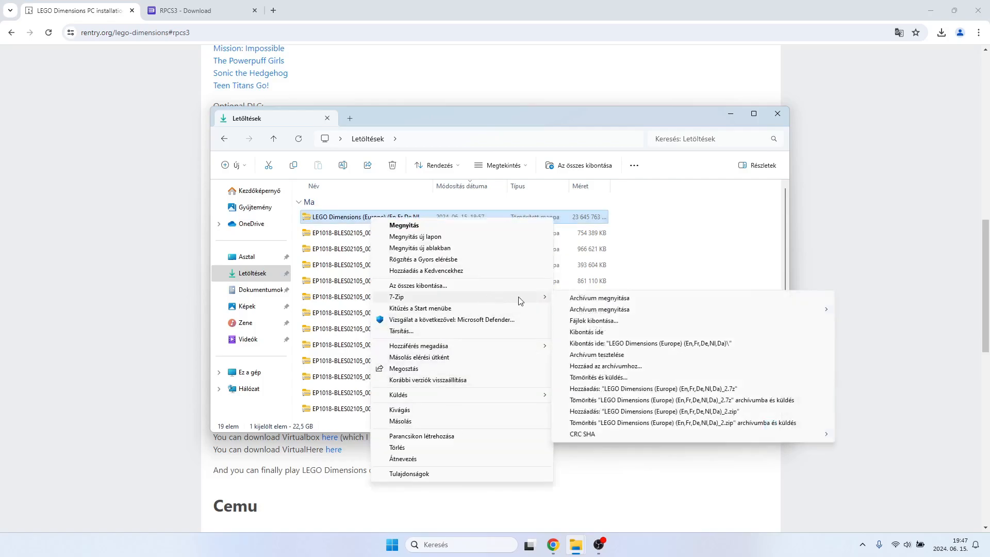
left_click(559, 319)
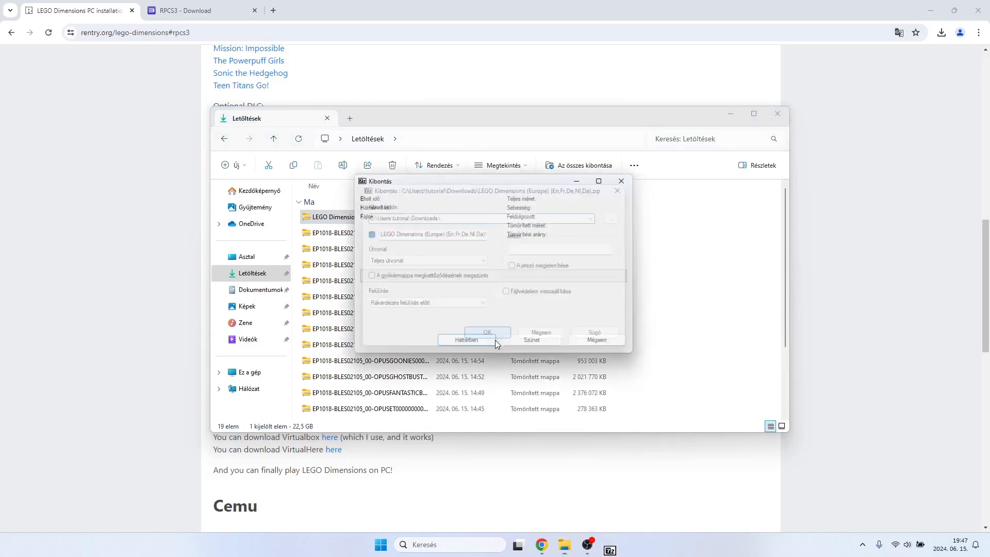
left_click(490, 335)
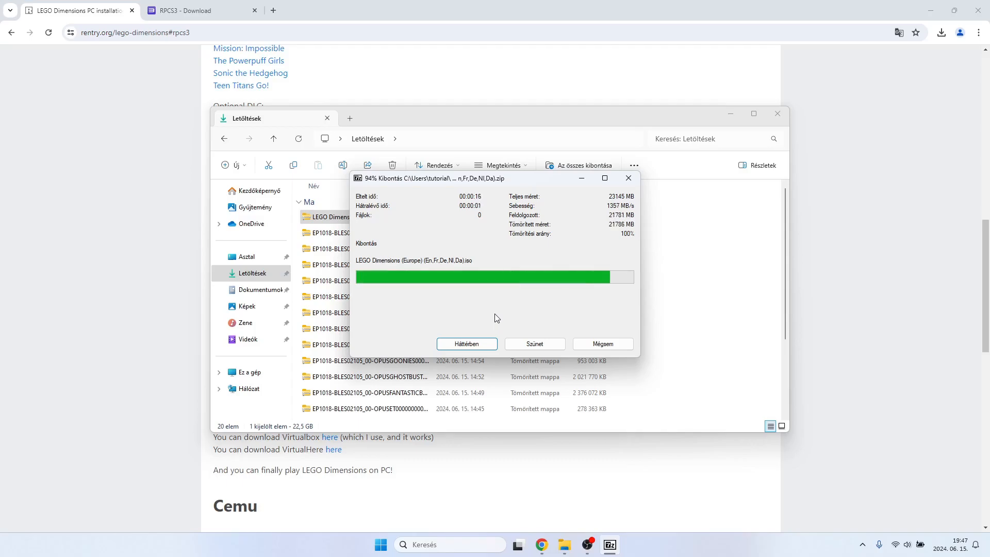
Open the extracted LEGO Dimensions (Europe) (En,Fr,De,Nl,Da) folder, examine its iso file, and return to the installation guide in Chrome.
scroll(494, 315, "down", 3)
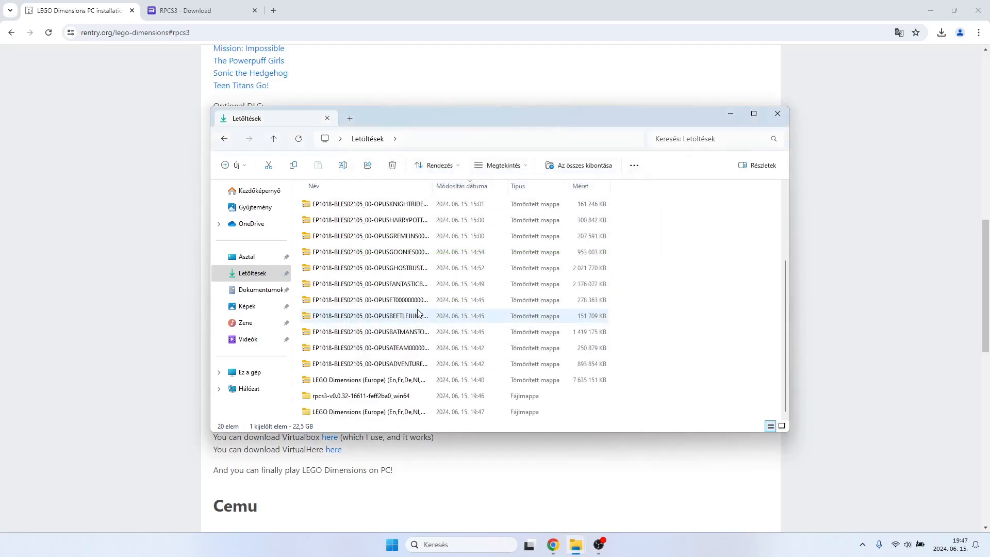
double_click(386, 412)
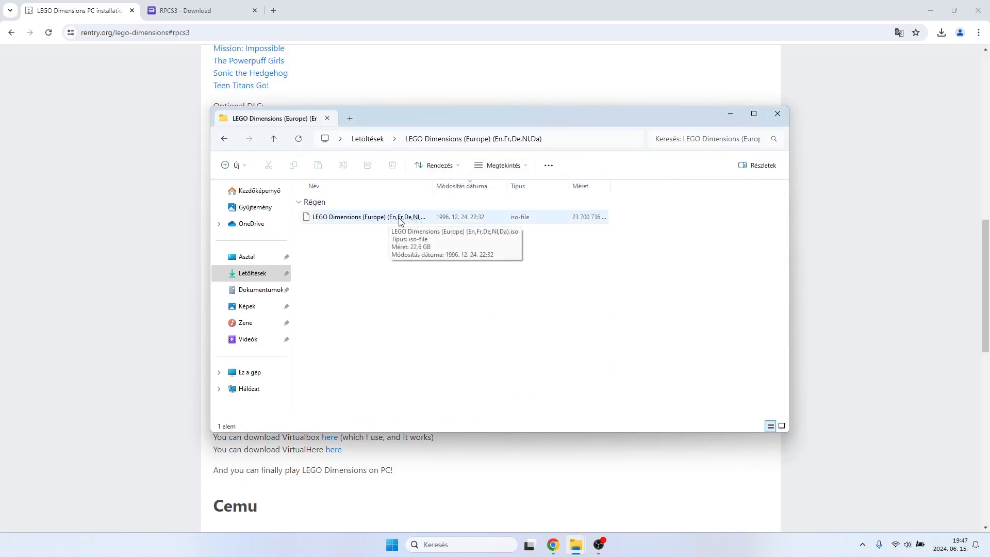
left_click(146, 299)
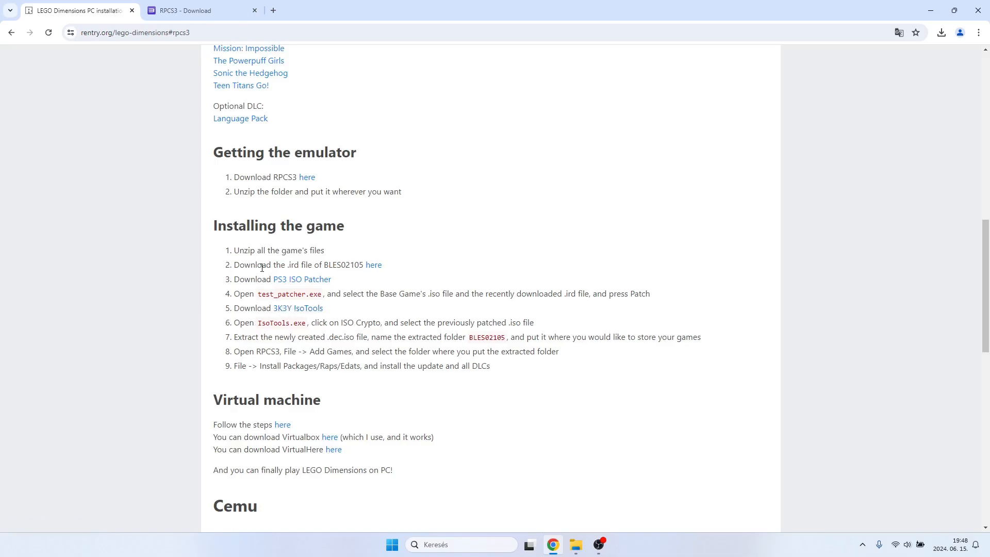
left_click(575, 544)
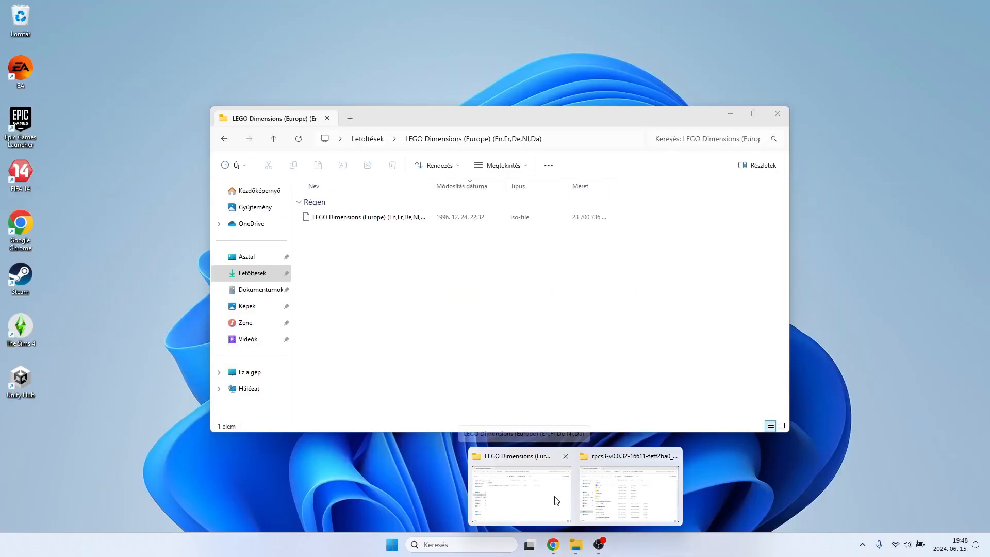
left_click(554, 499)
left_click(274, 139)
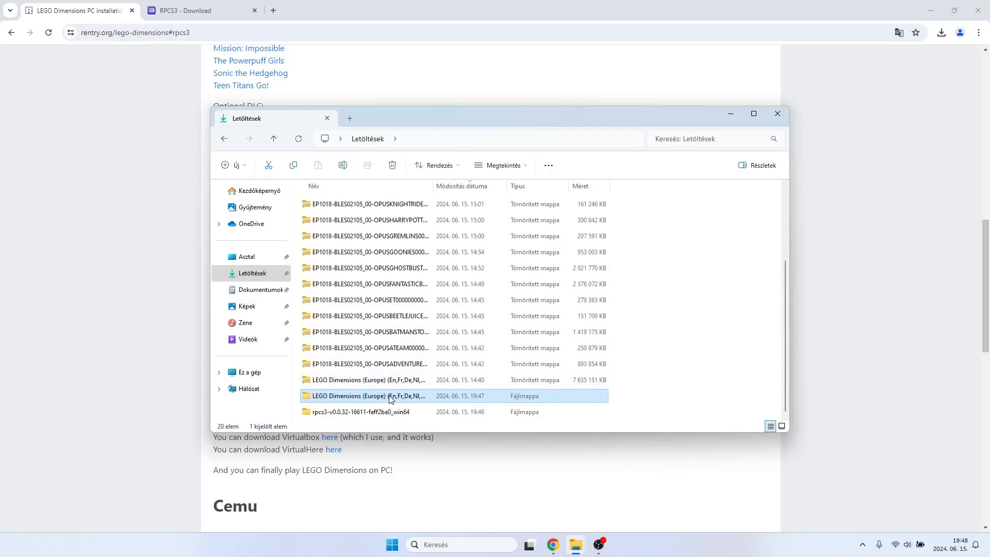
double_click(383, 397)
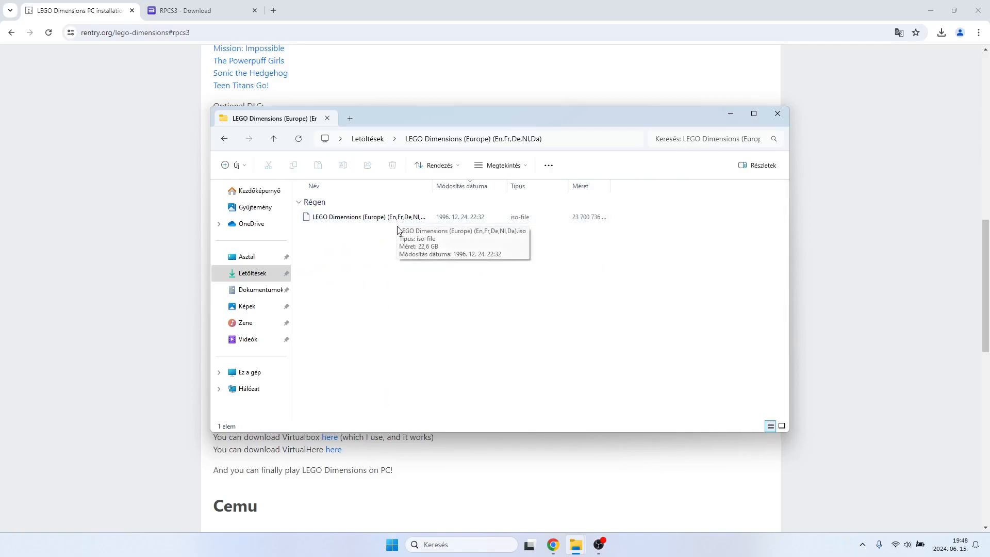
left_click_drag(430, 116, 617, 134)
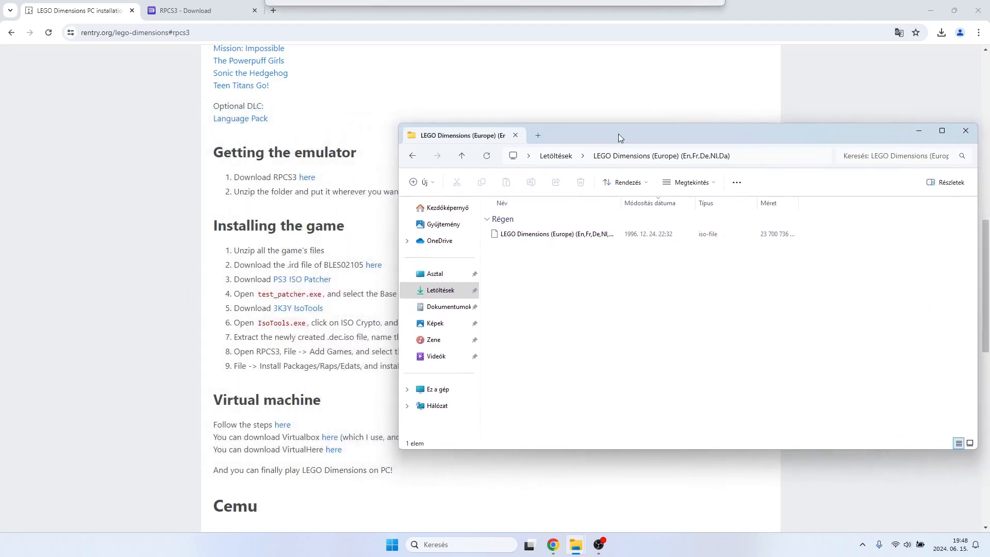
left_click(288, 264)
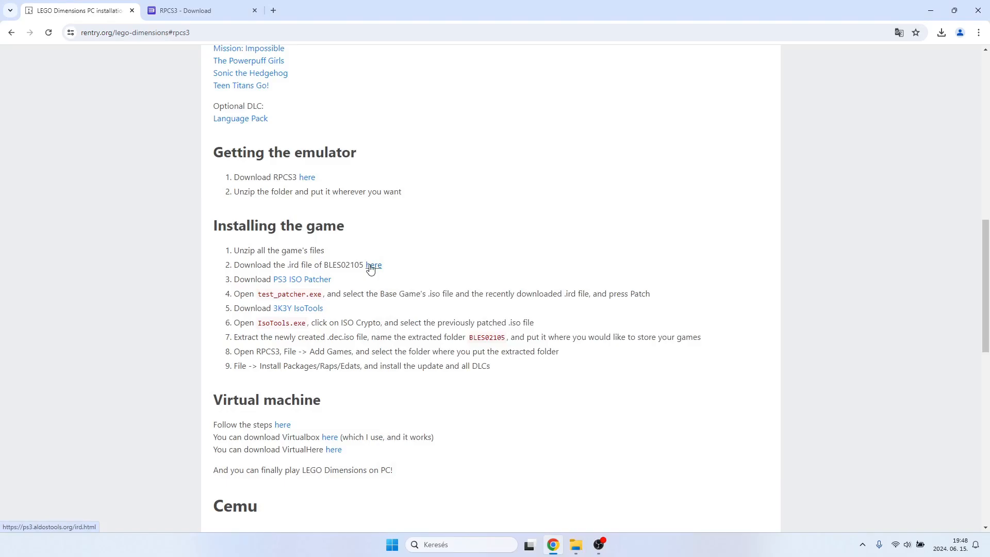
Open the guide's ird download link for BLES02105 in a new tab and proceed to the ps3.aldostools.org site past the privacy warning.
left_click_drag(330, 266, 341, 266)
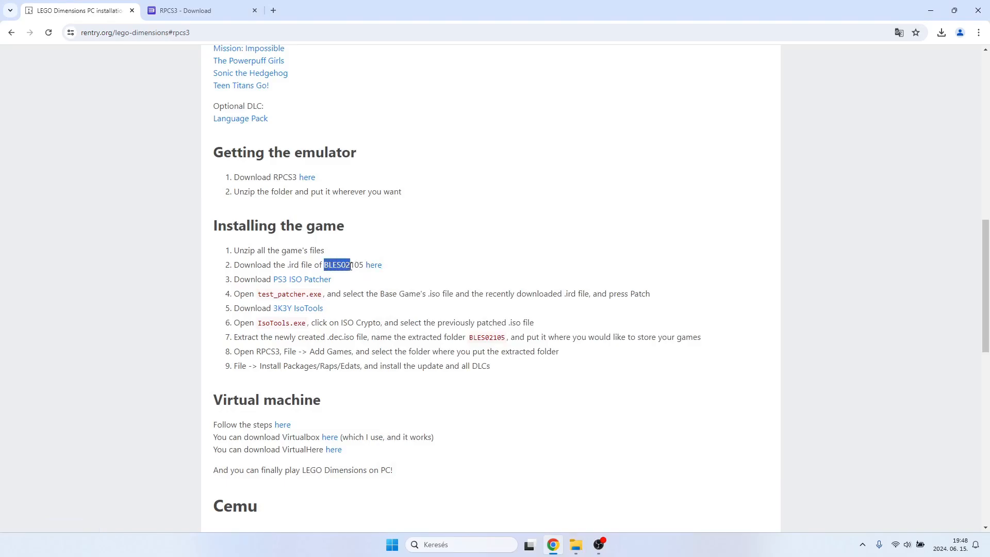
left_click(364, 265)
middle_click(369, 268)
left_click(335, 12)
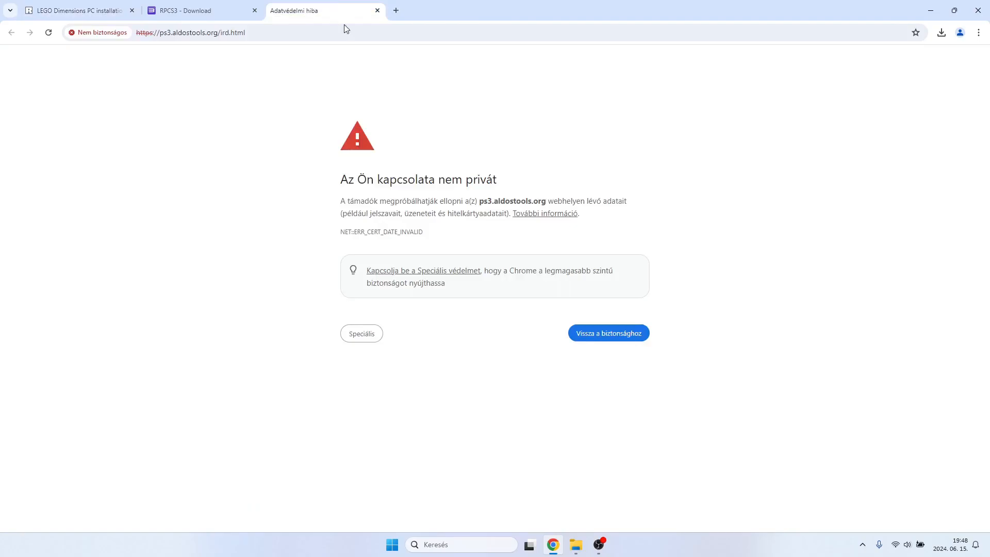
left_click(363, 334)
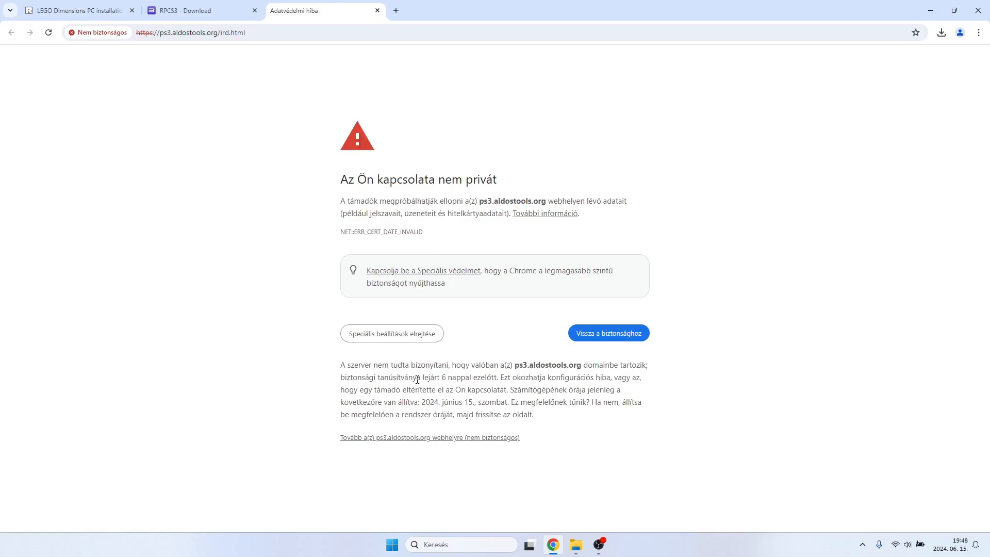
left_click(408, 436)
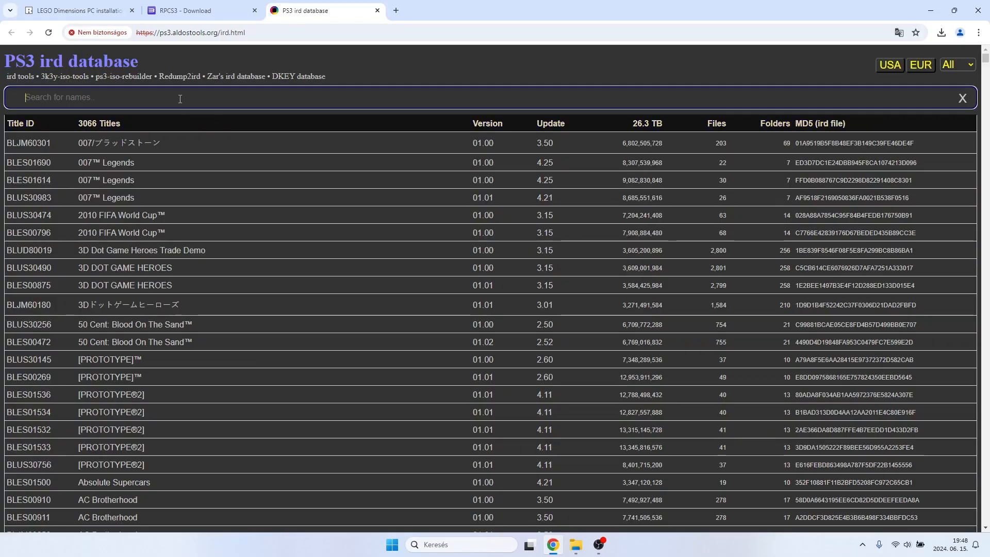
Check the title ID in the guide, search the PS3 ird database for bles02105, and download the LEGO Dimensions ird file.
left_click(77, 11)
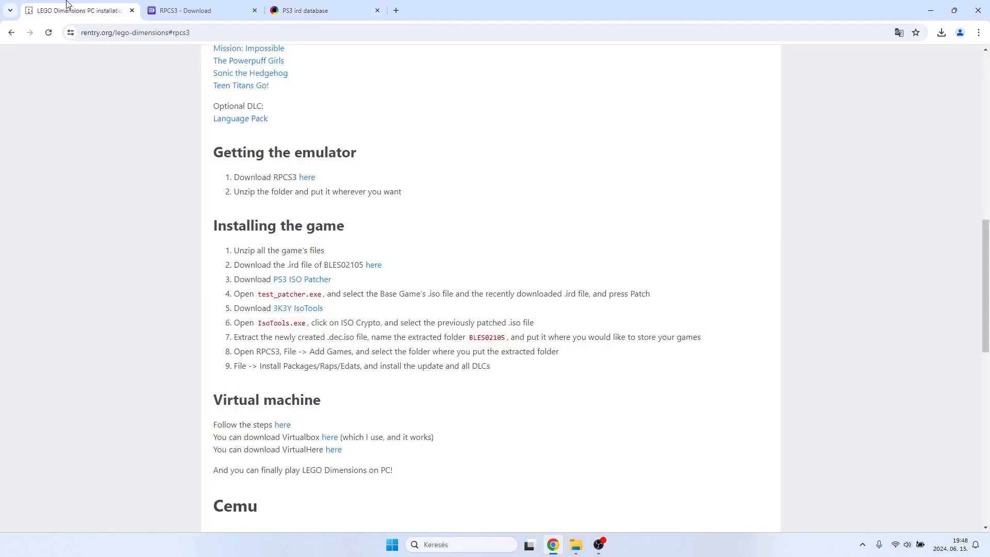
left_click_drag(323, 264, 360, 263)
left_click(363, 264)
left_click_drag(364, 264, 322, 266)
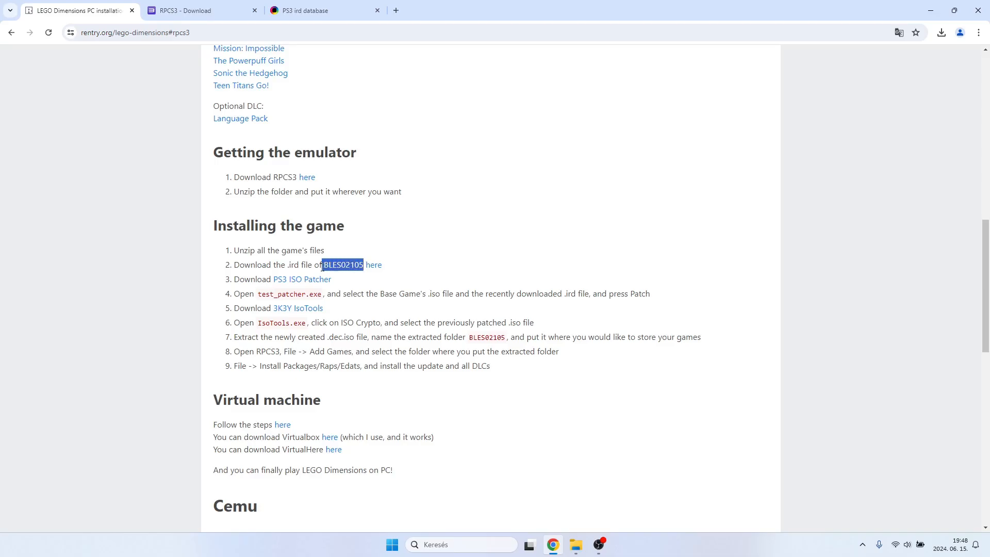
left_click(305, 10)
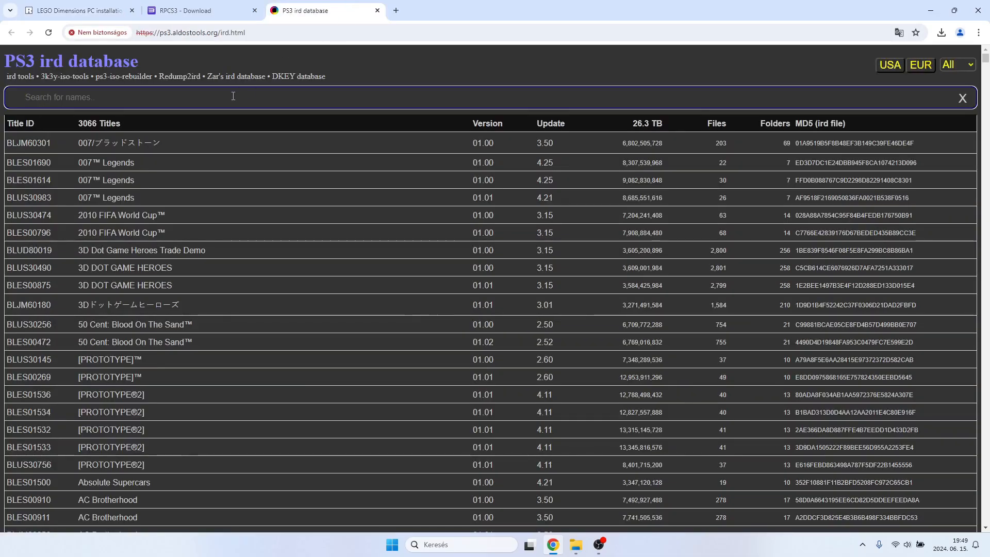
type("bles")
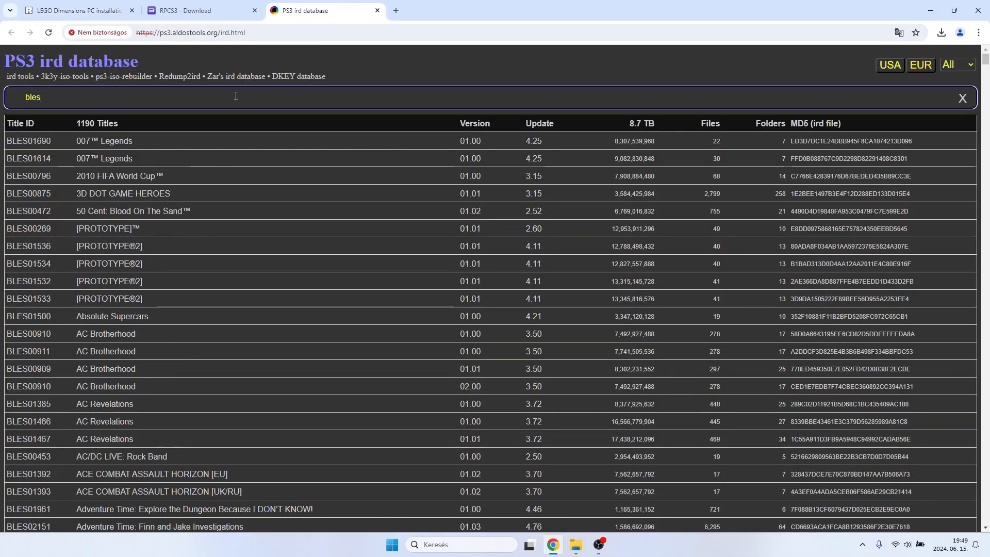
type("02105")
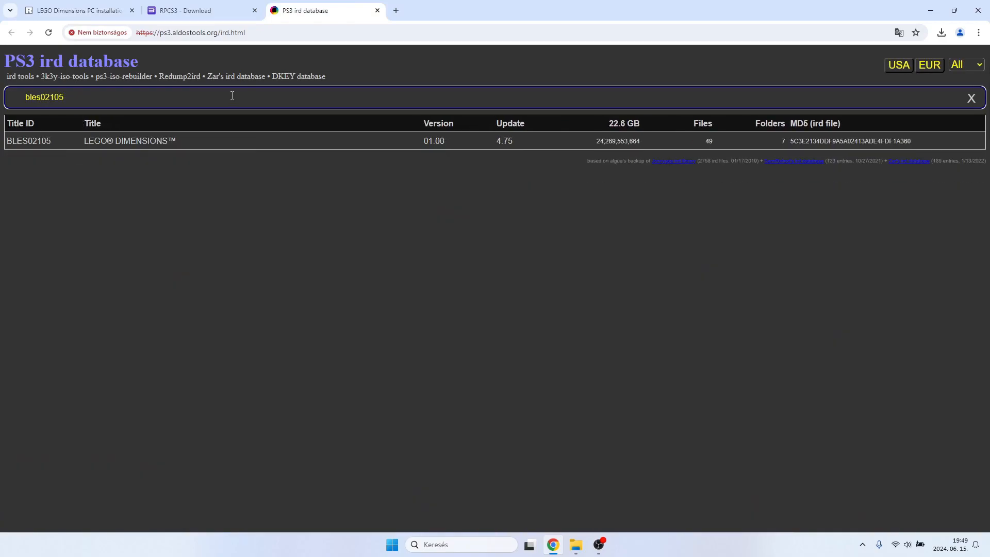
left_click(153, 143)
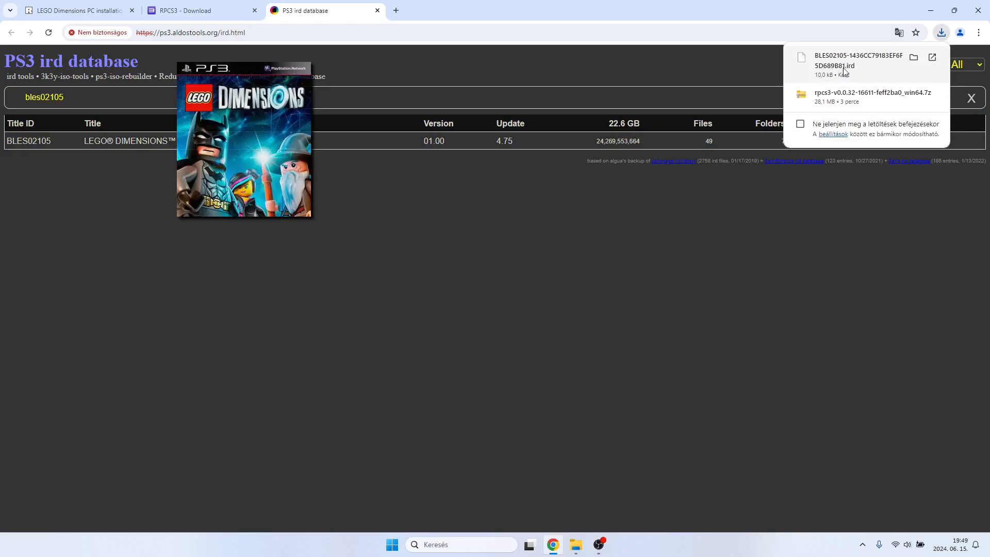
Return to the guide, close the PS3 ird database page, and download PS3 ISO Patcher.
left_click(137, 8)
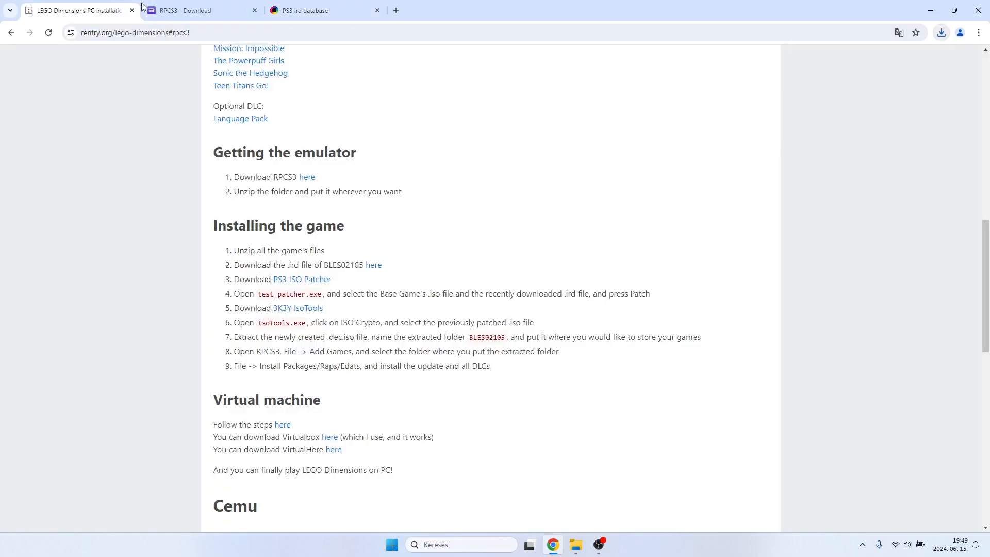
middle_click(297, 11)
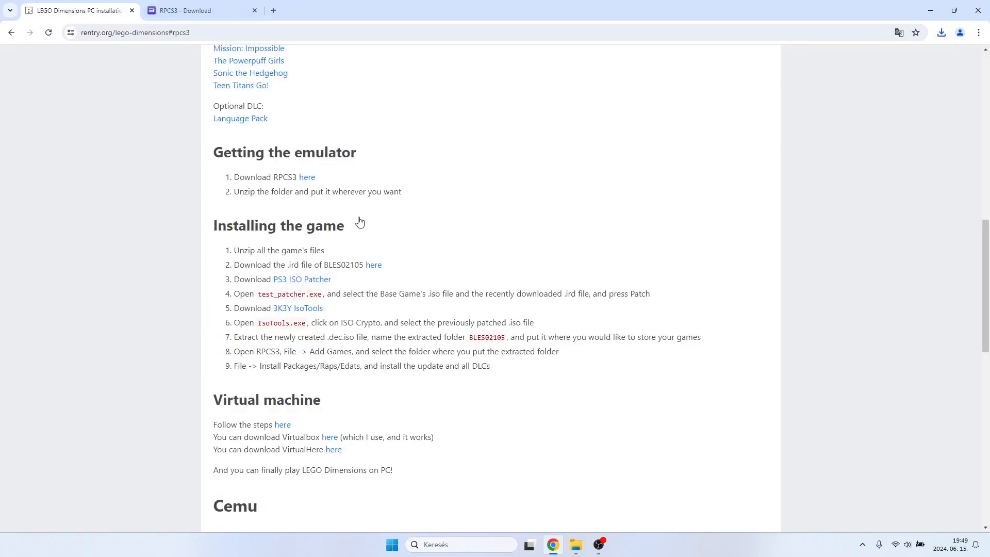
left_click(295, 285)
Switch to the Downloads folder in File Explorer and extract patcher.zip with 7-Zip into a subfolder named patcher.
mouse_move(575, 544)
left_click(543, 510)
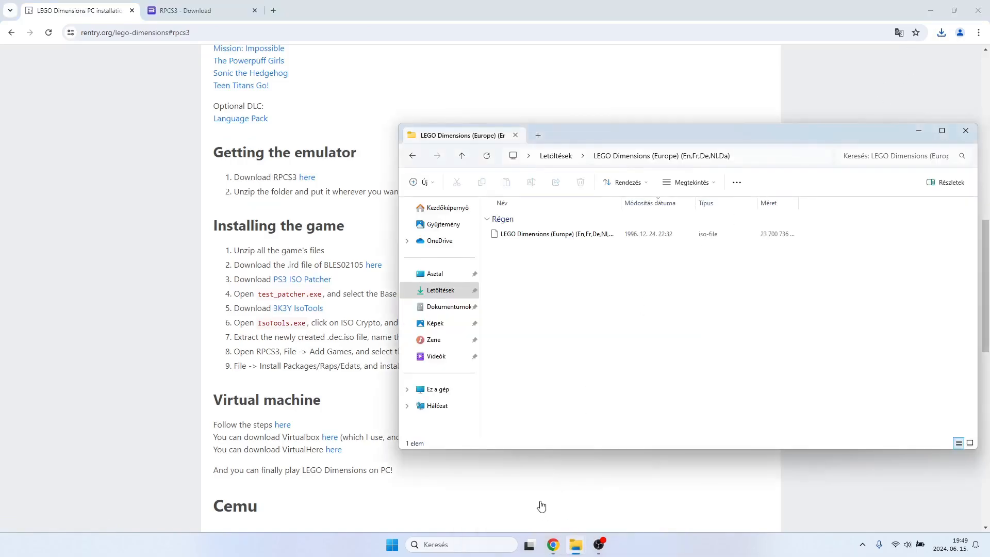
left_click(461, 156)
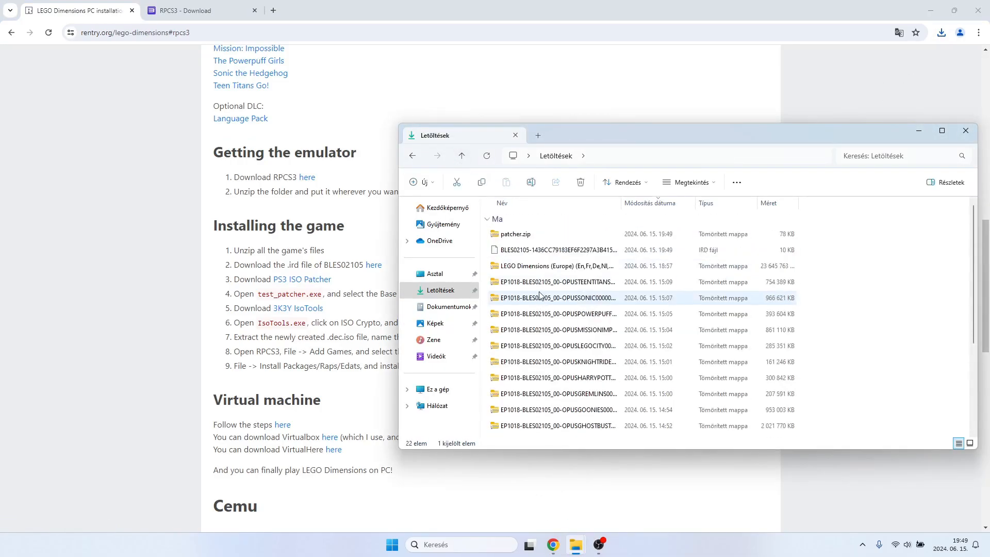
right_click(520, 235)
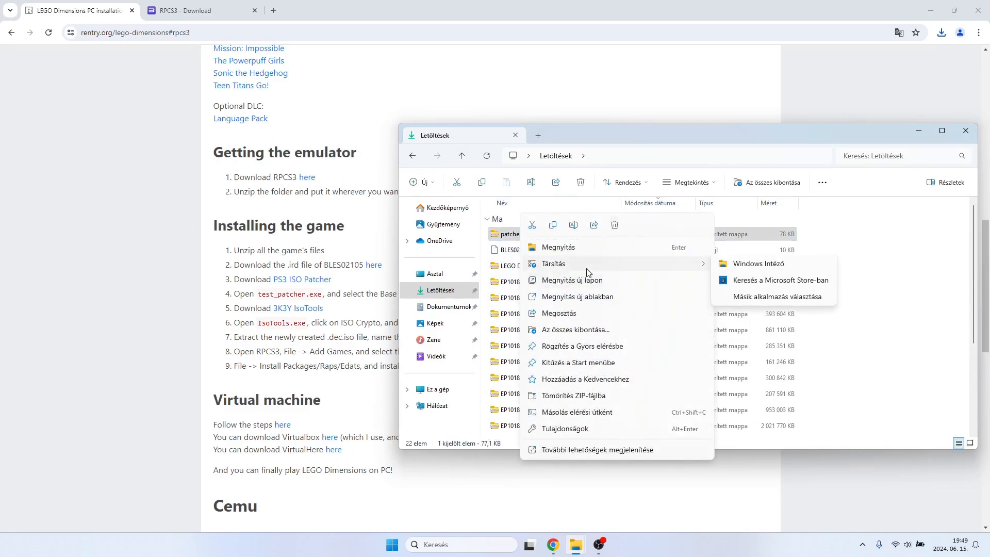
left_click(583, 450)
mouse_move(574, 313)
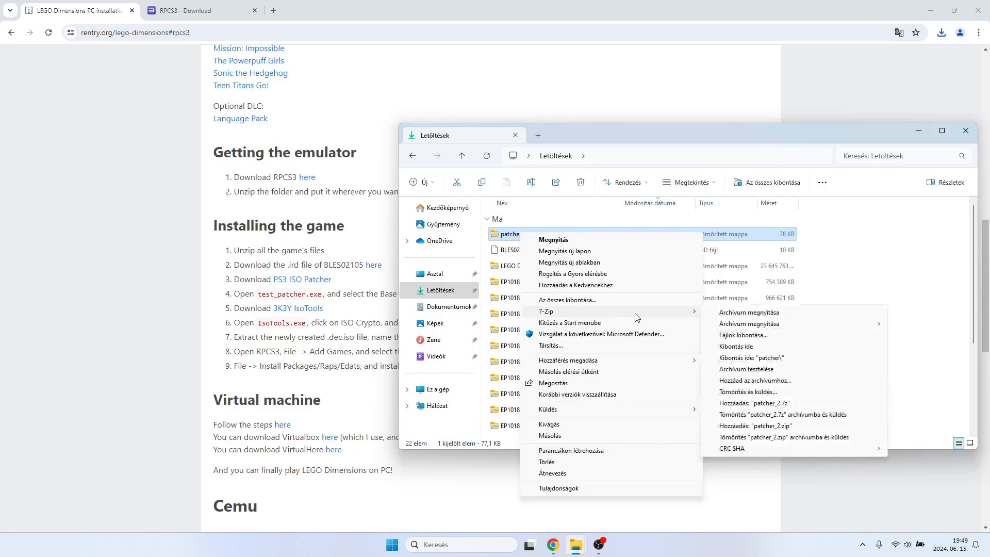
left_click(743, 336)
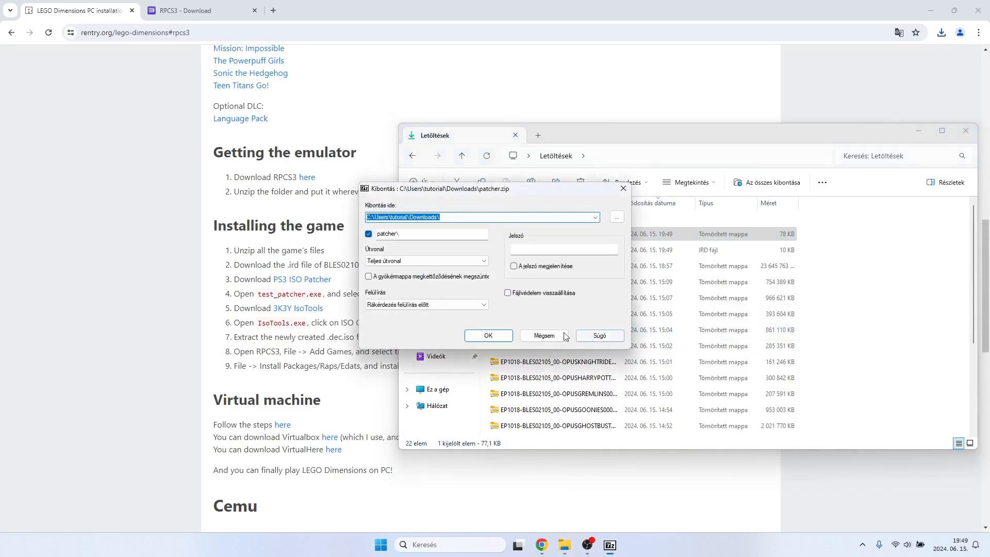
left_click(487, 338)
Move the File Explorer window aside from the guide's text and open the extracted patcher folder.
scroll(536, 340, "down", 4)
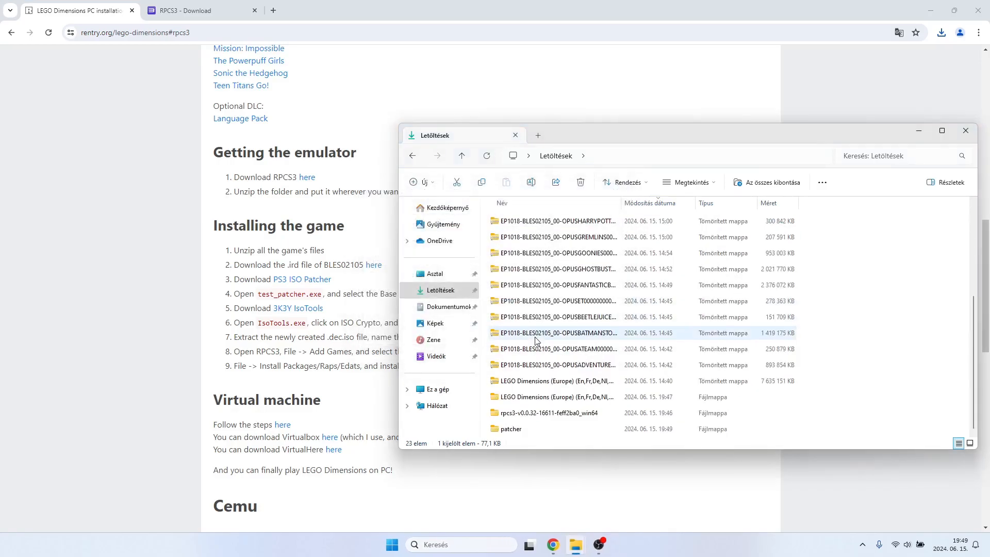
left_click_drag(576, 134, 628, 139)
left_click(572, 434)
double_click(573, 436)
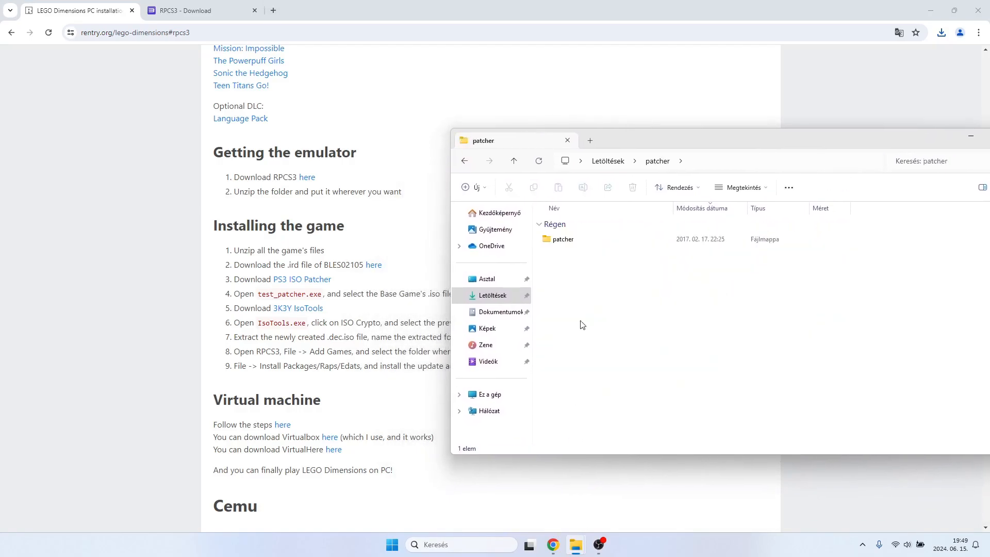
Launch test_patcher.exe from the inner patcher folder, minimize File Explorer, and move the PS3 ISO Patcher window slightly lower.
double_click(572, 239)
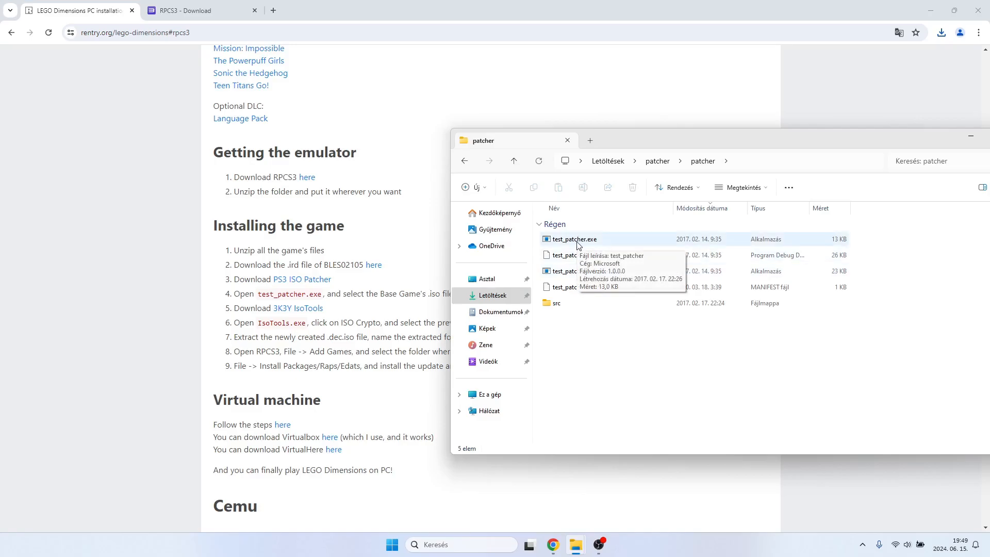
double_click(574, 239)
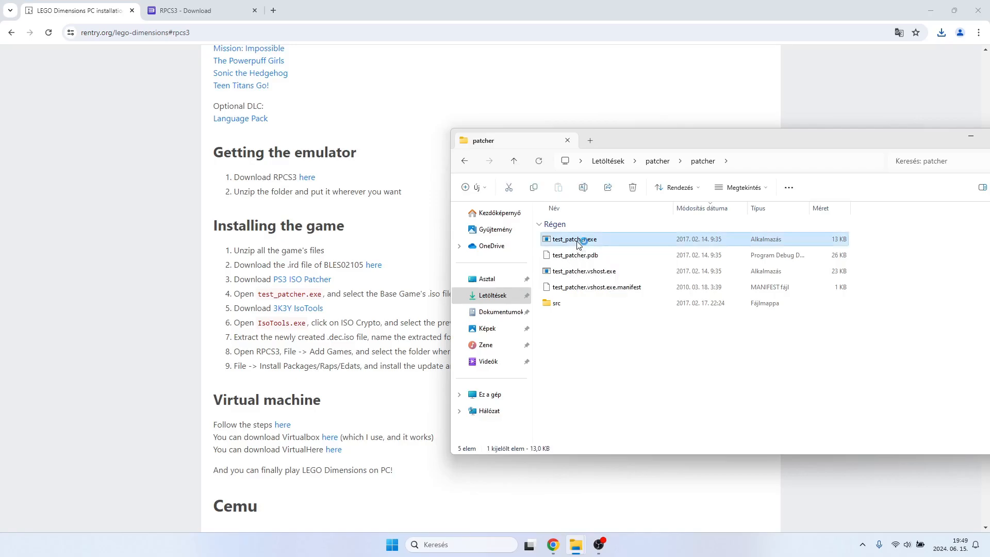
left_click(968, 140)
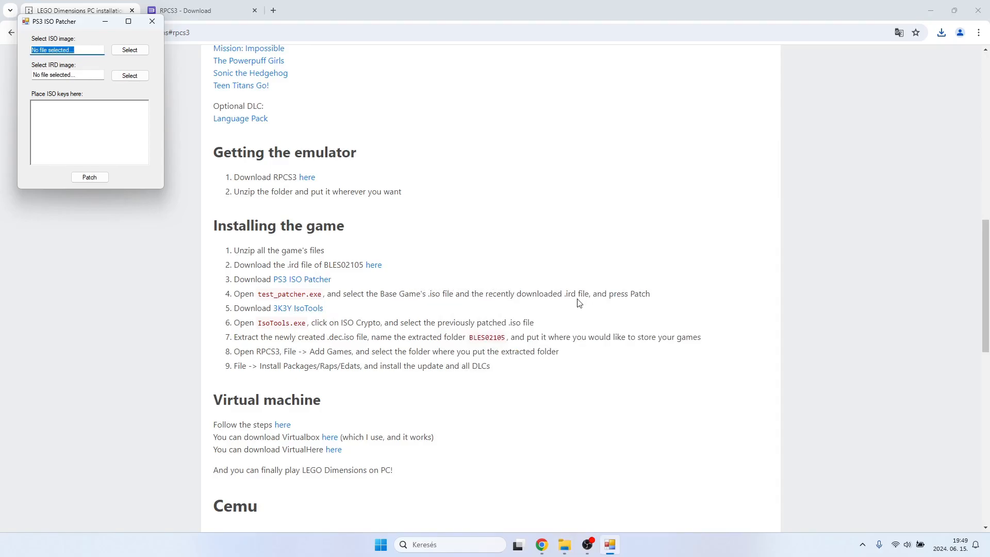
left_click_drag(77, 21, 96, 102)
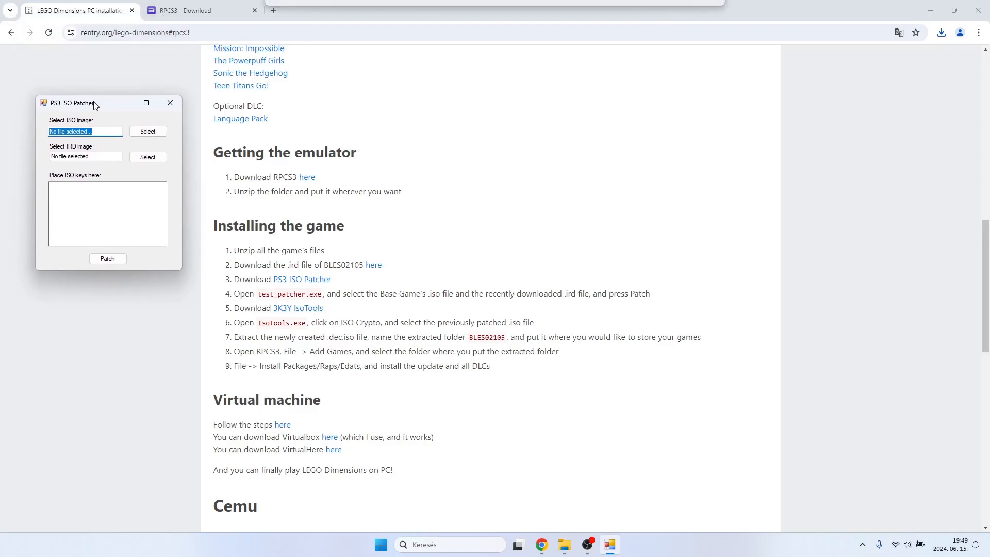
Select the LEGO Dimensions (Europe) iso from its extracted folder in Downloads as the ISO image.
left_click(143, 132)
scroll(93, 302, "down", 2)
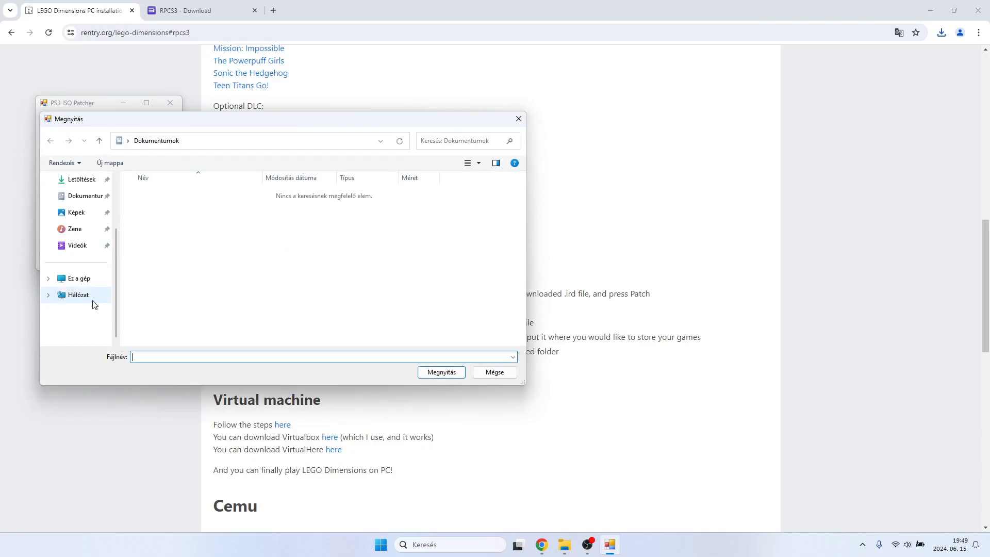
left_click(82, 180)
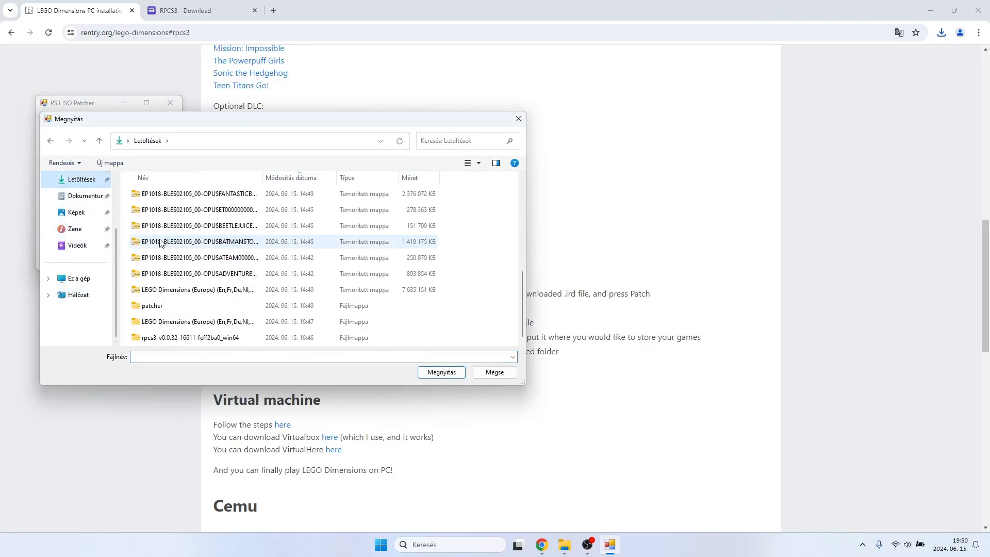
left_click(177, 324)
double_click(177, 323)
double_click(185, 212)
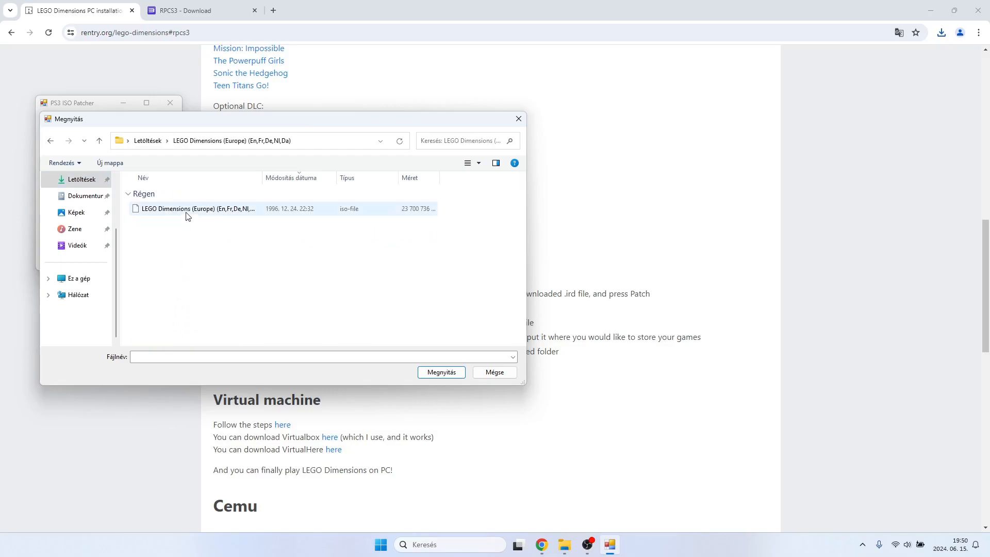
Select the downloaded BLES02105 .ird file from Downloads as the IRD image, patch the iso, and close PS3 ISO Patcher.
left_click(147, 156)
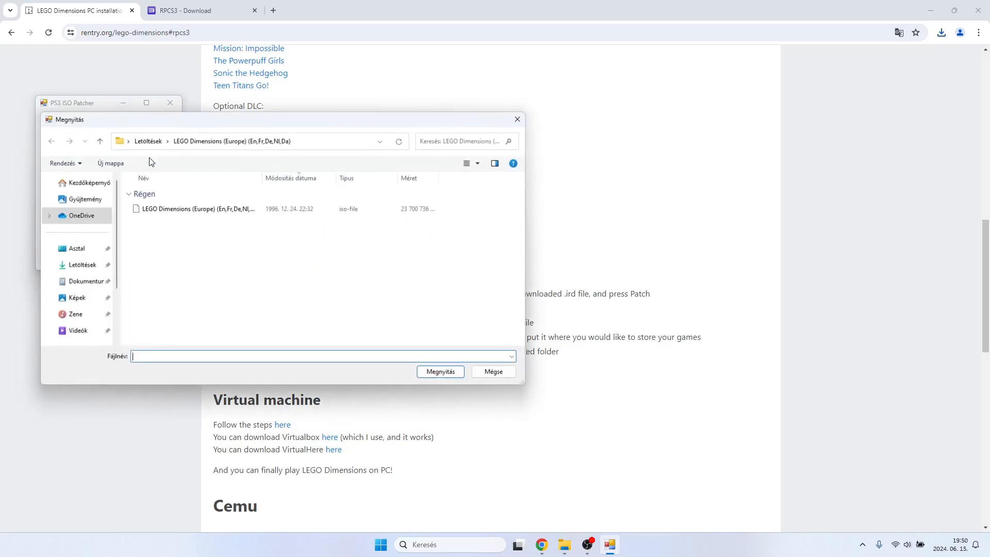
left_click(98, 141)
scroll(186, 229, "up", 2)
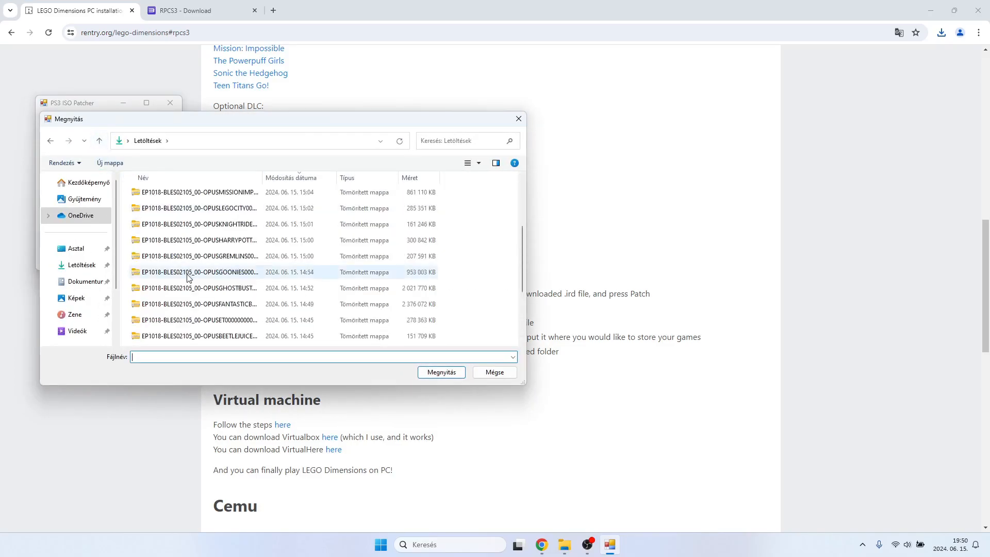
double_click(186, 226)
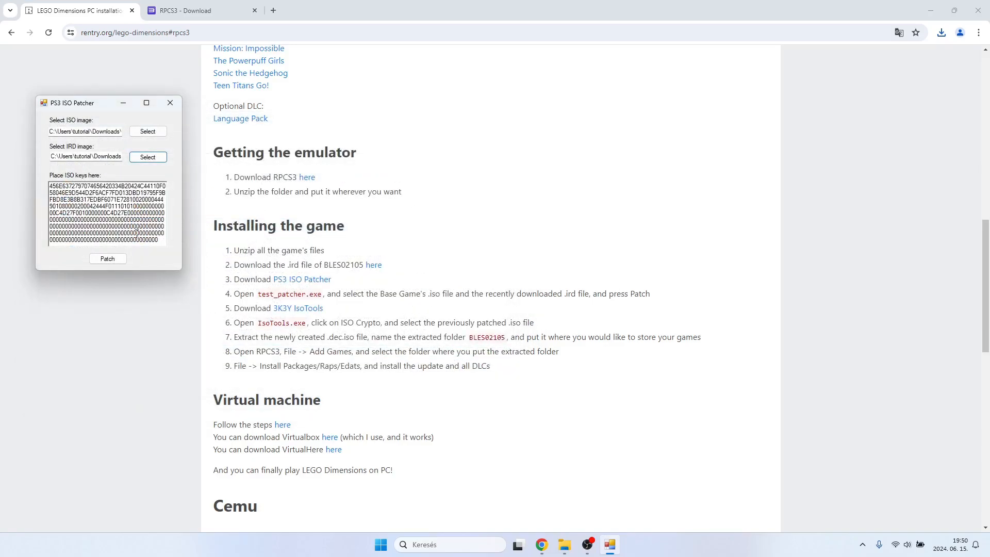
left_click(112, 259)
left_click(517, 305)
left_click(168, 107)
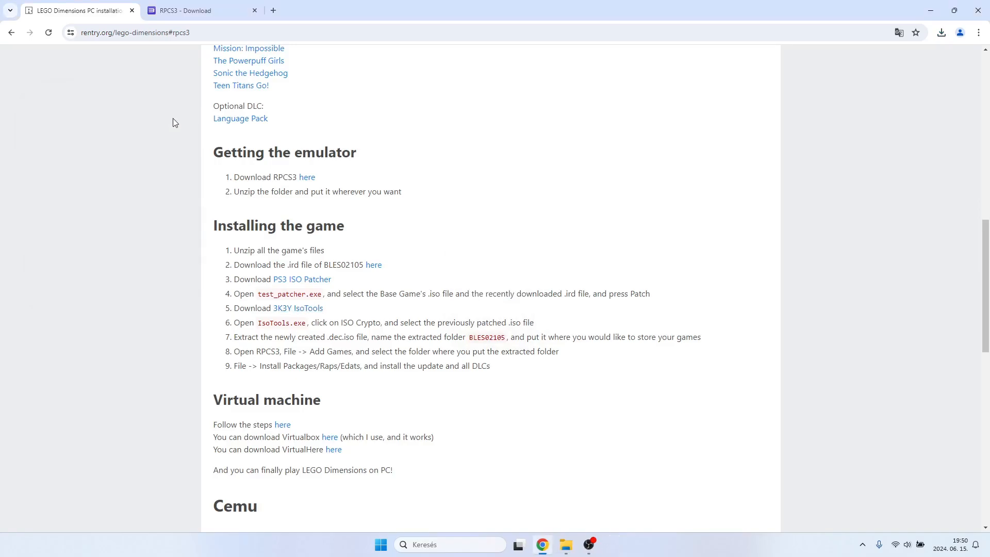
Switch to File Explorer and check the patched iso in the LEGO Dimensions (Europe) folder in Downloads.
mouse_move(575, 542)
left_click(549, 520)
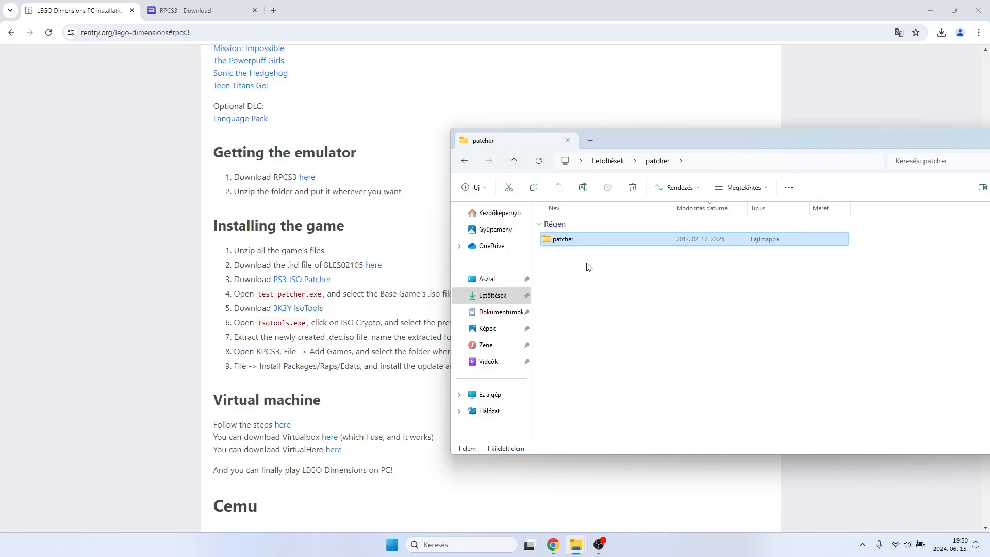
left_click(513, 160)
double_click(607, 415)
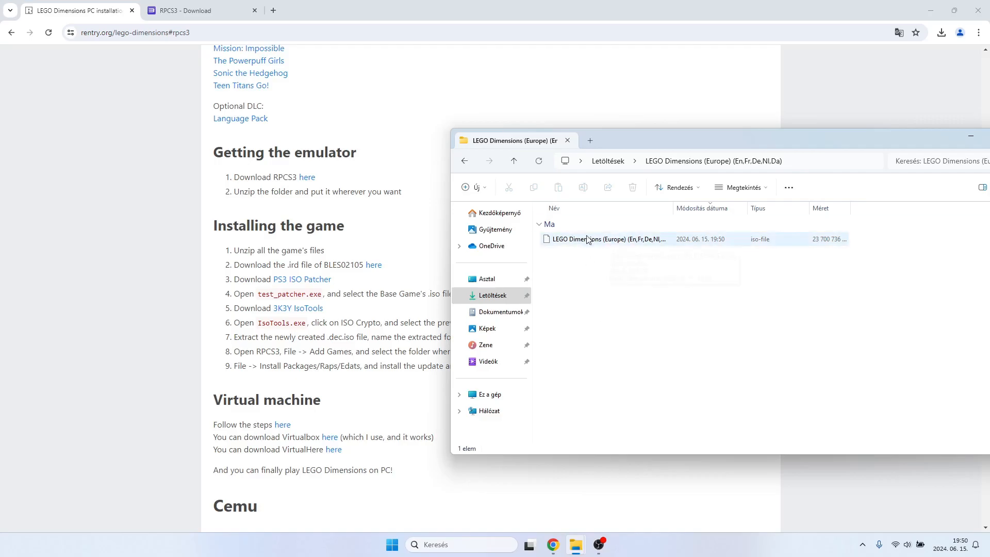
Return to the guide in the browser and download 3K3Y IsoTools.
left_click(339, 338)
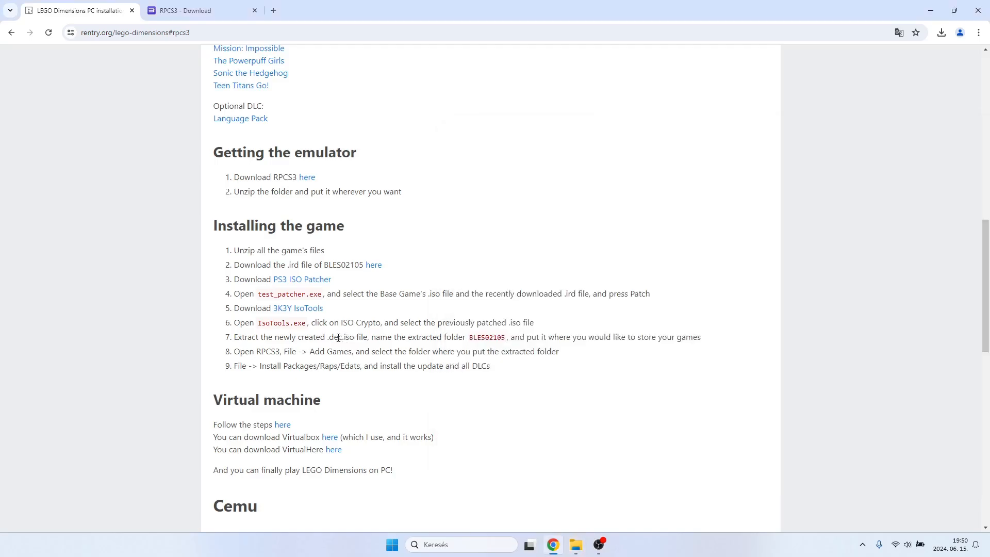
left_click(551, 485)
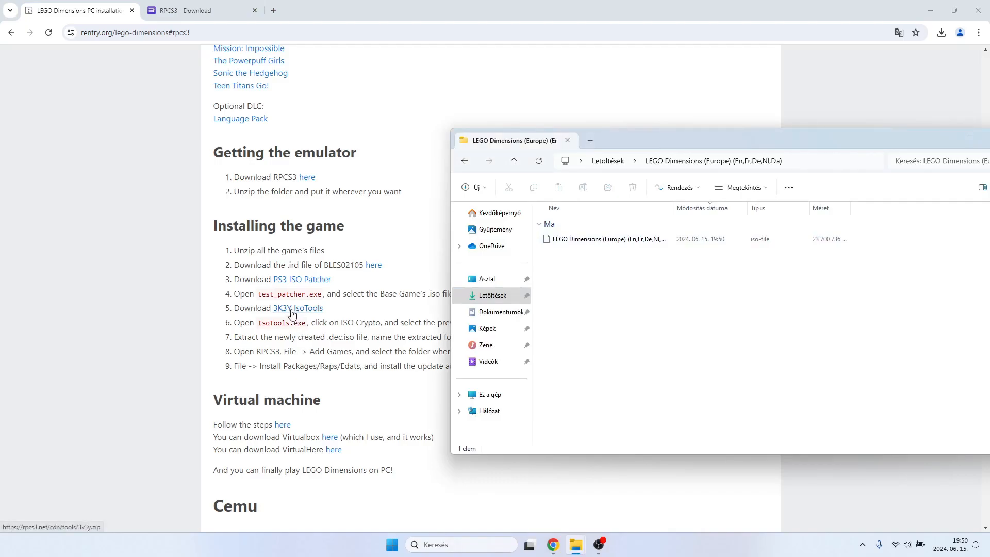
left_click(291, 313)
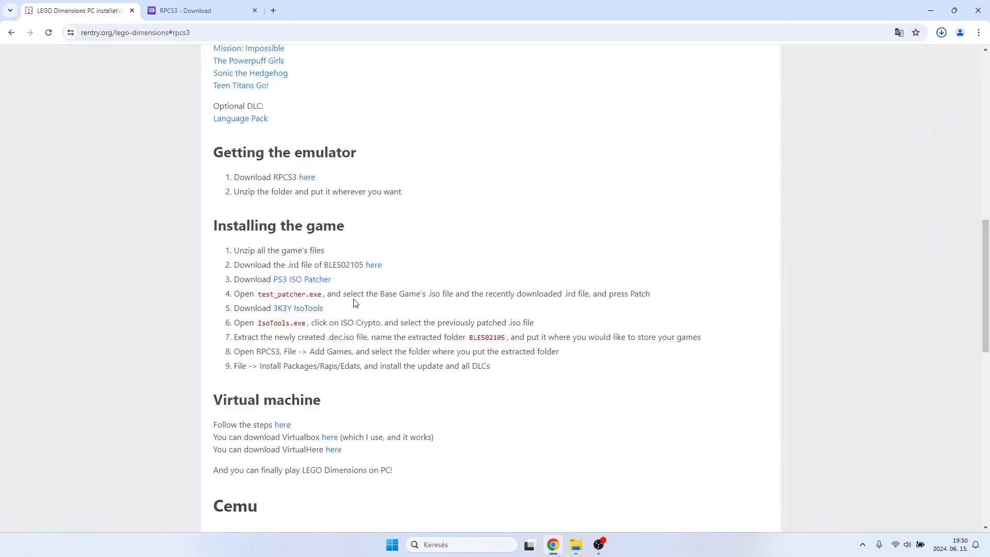
Switch to the Downloads folder in File Explorer and extract 3k3y.zip with 7-Zip into a subfolder named 3k3y.
mouse_move(577, 542)
left_click(554, 511)
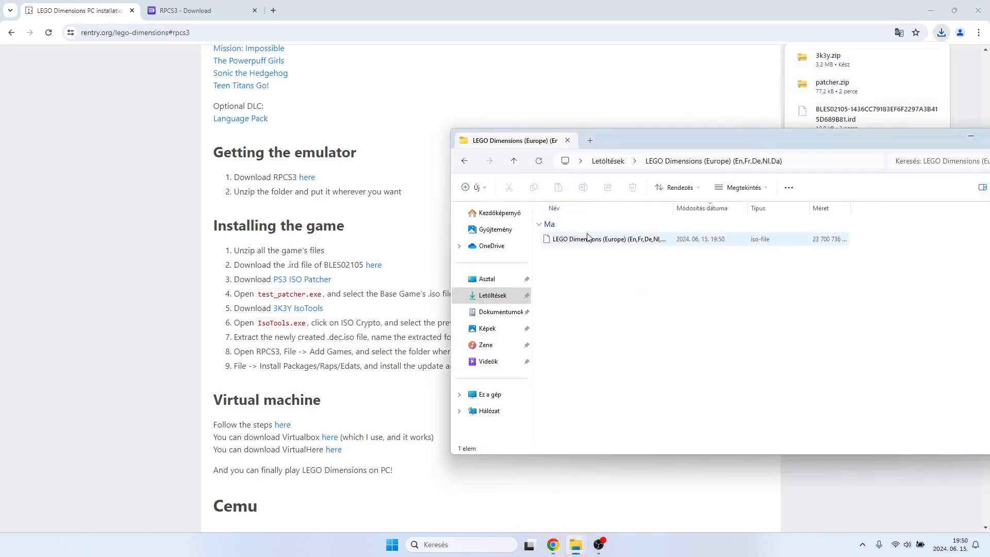
left_click(514, 161)
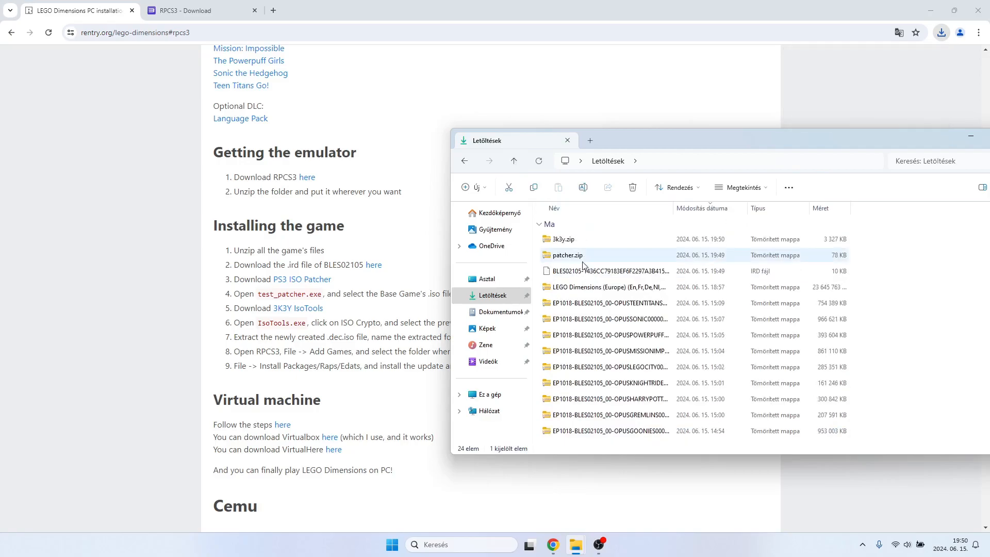
left_click(564, 241)
right_click(564, 243)
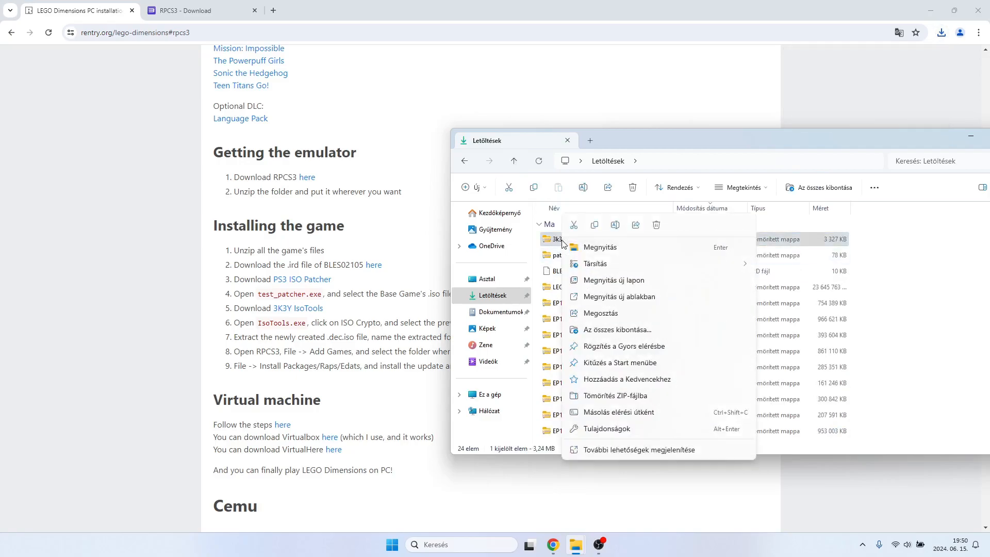
left_click(615, 450)
mouse_move(670, 319)
left_click(784, 342)
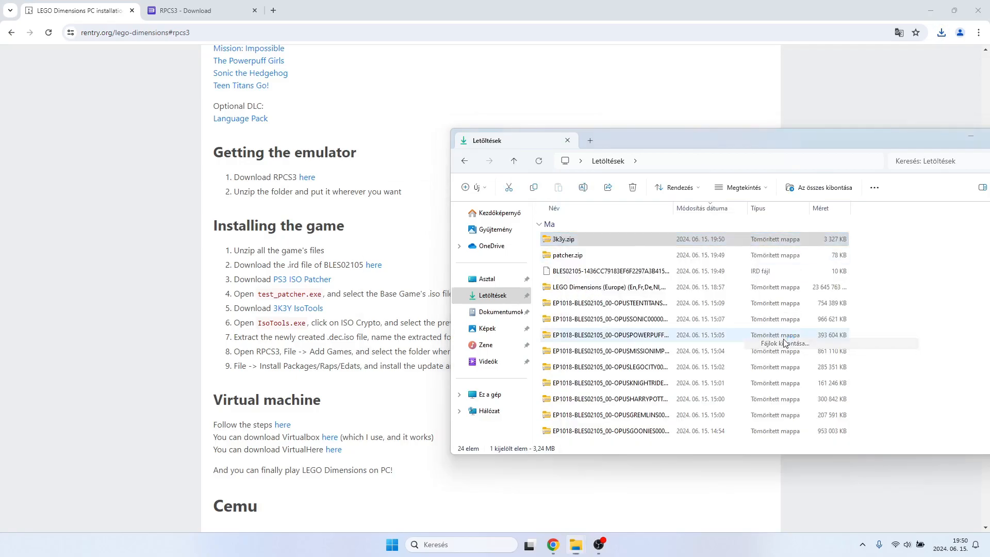
left_click(488, 336)
Launch IsoTools.exe from the inner folder of the extracted 3k3y folder and minimize File Explorer.
scroll(586, 361, "down", 5)
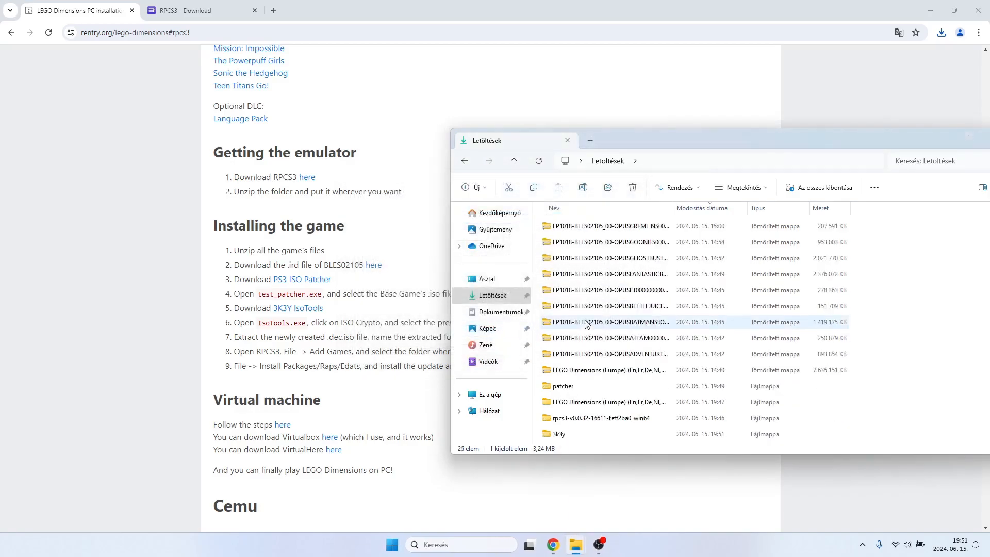
double_click(562, 434)
left_click(572, 245)
double_click(571, 245)
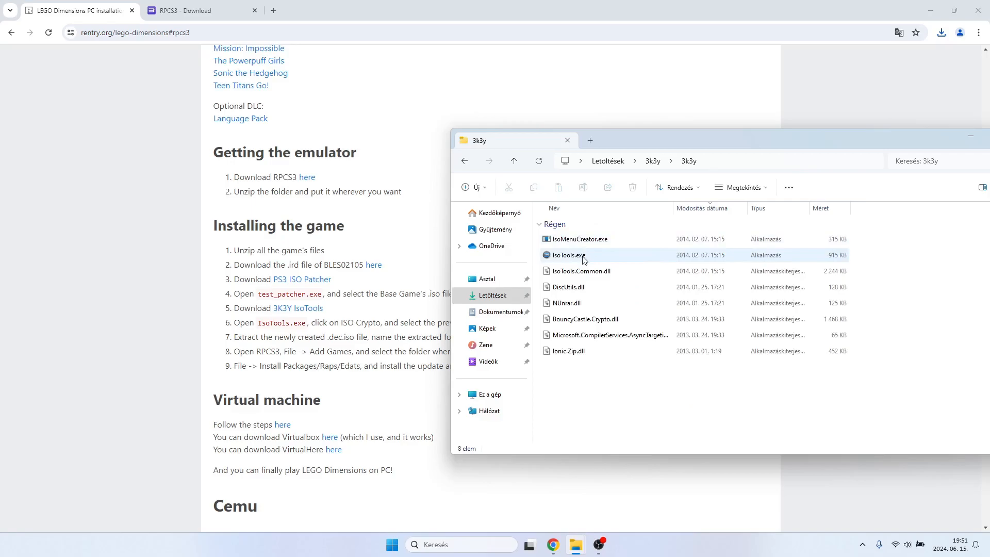
double_click(584, 256)
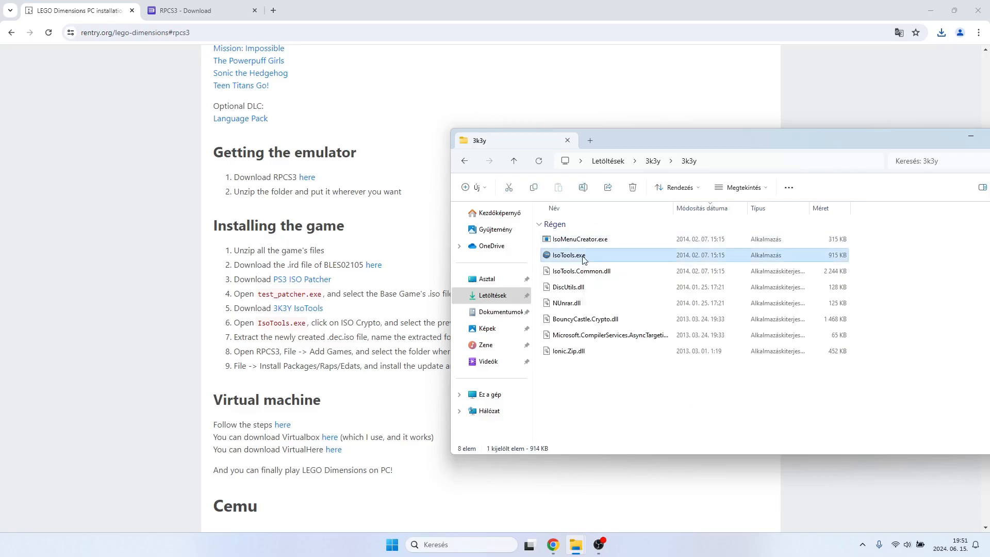
left_click(961, 137)
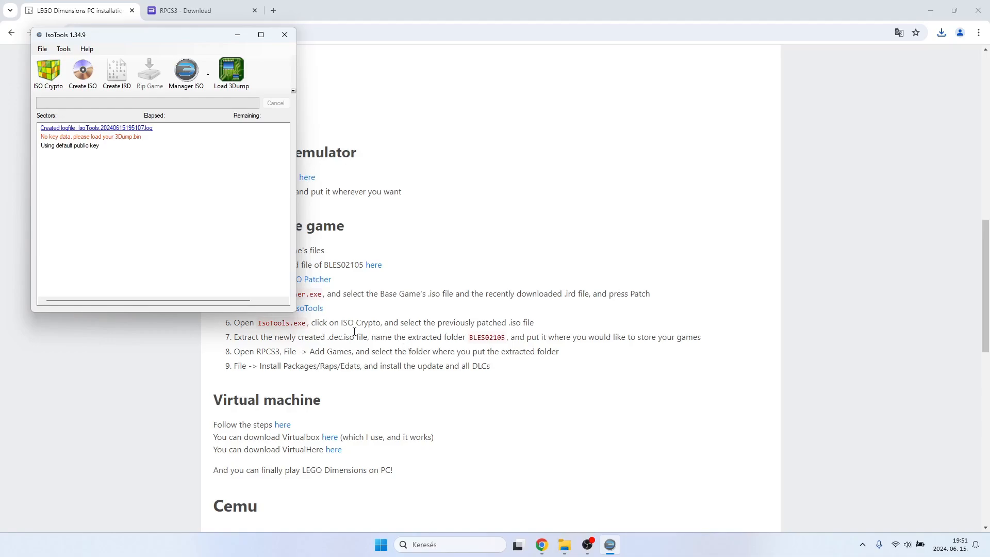
Start decrypting the patched LEGO Dimensions (Europe) iso from its Downloads subfolder with ISO Crypto.
left_click(48, 73)
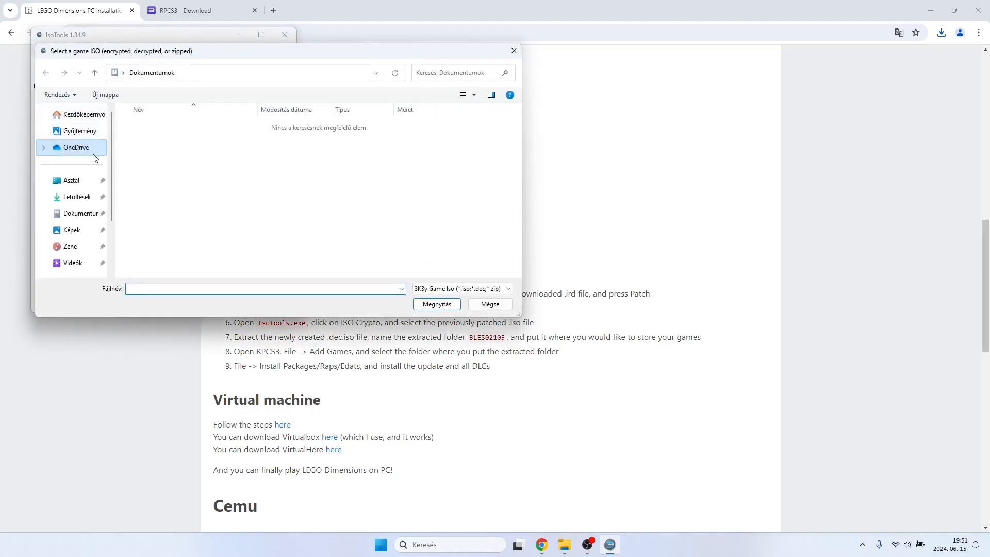
left_click(76, 197)
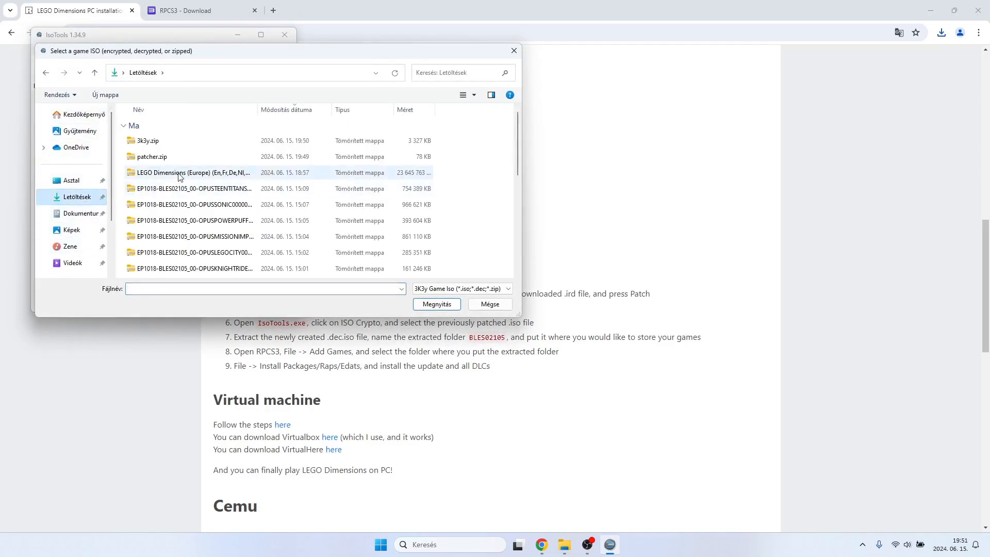
scroll(181, 179, "down", 3)
double_click(180, 249)
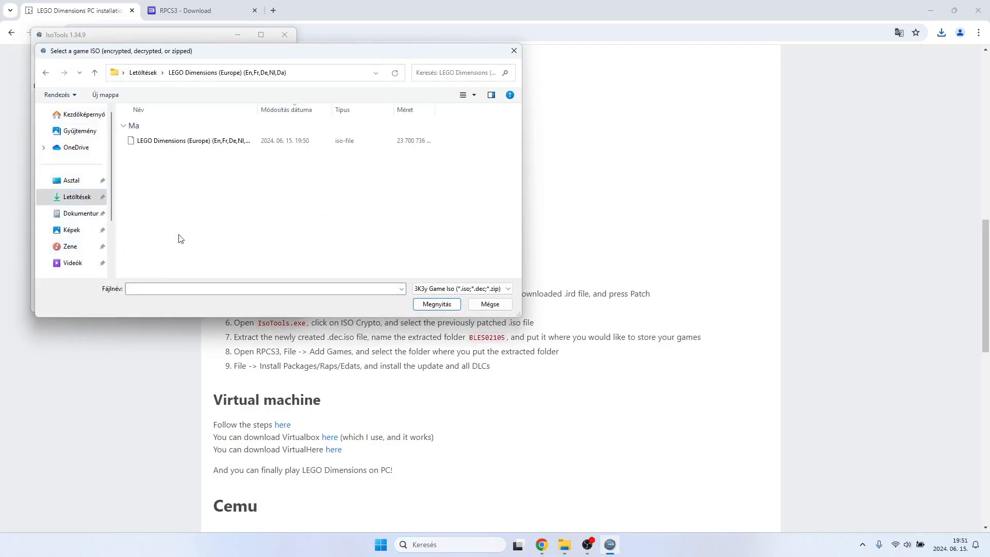
double_click(190, 142)
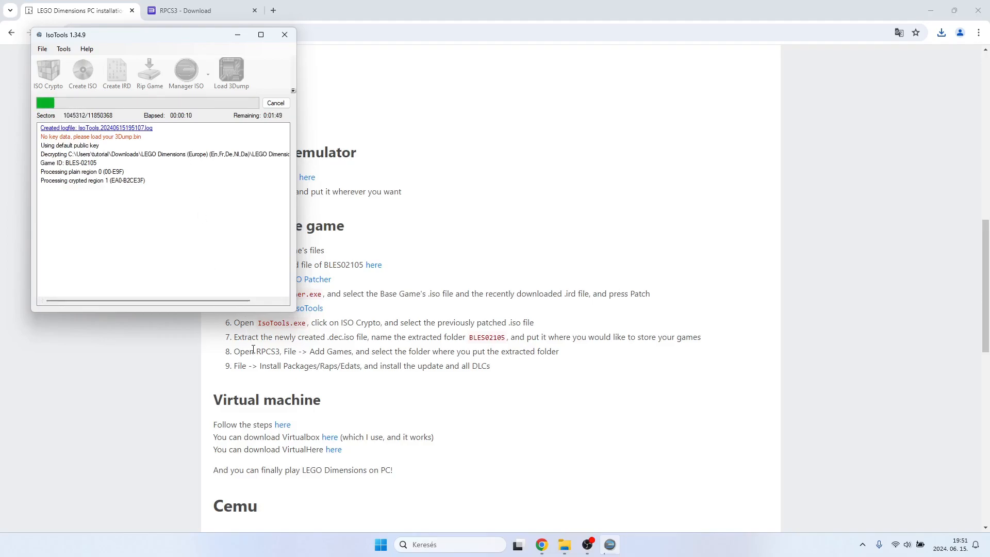
Return to the guide and open the linked Virtual machine steps, the LD-ToyPad-Emulator GitHub page, in a new tab.
scroll(251, 371, "down", 1)
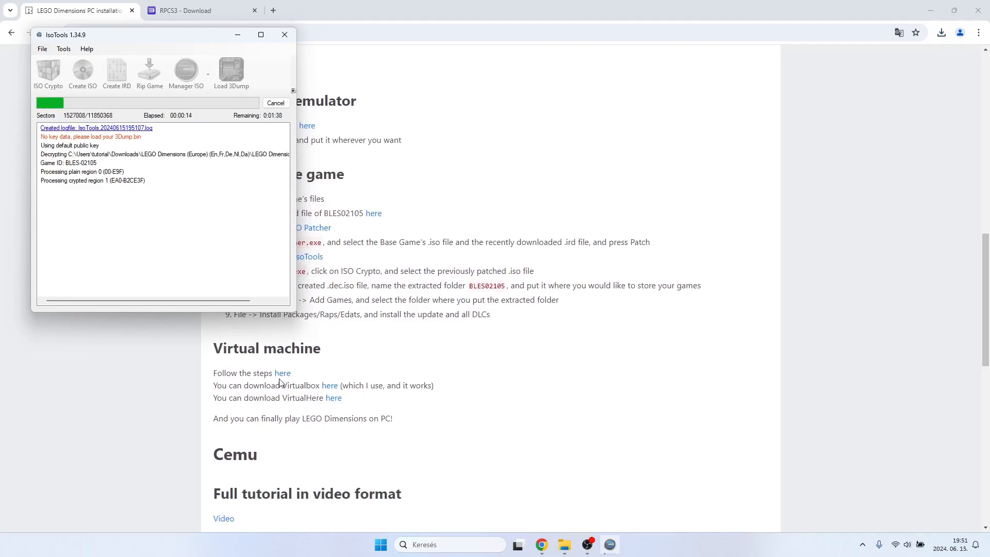
scroll(271, 392, "up", 1)
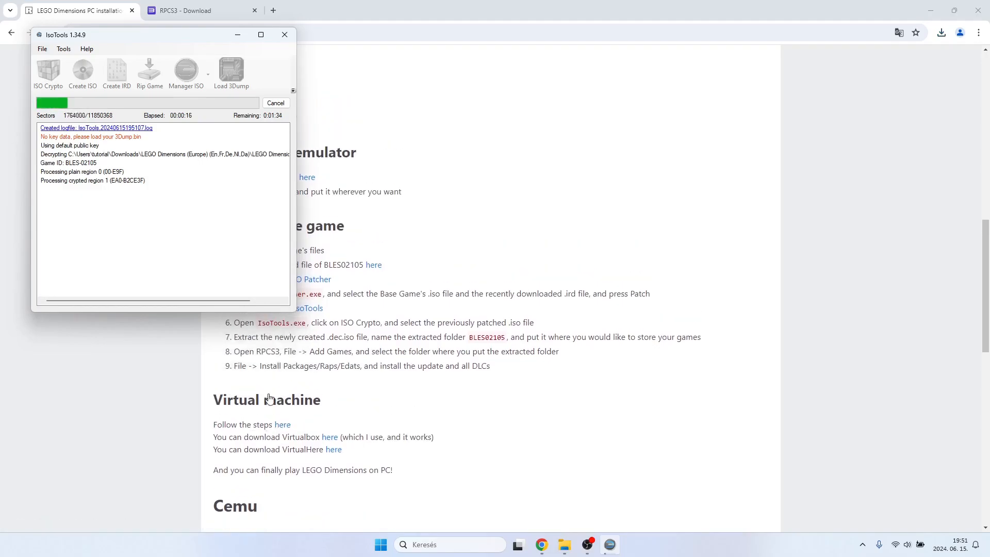
left_click(274, 424)
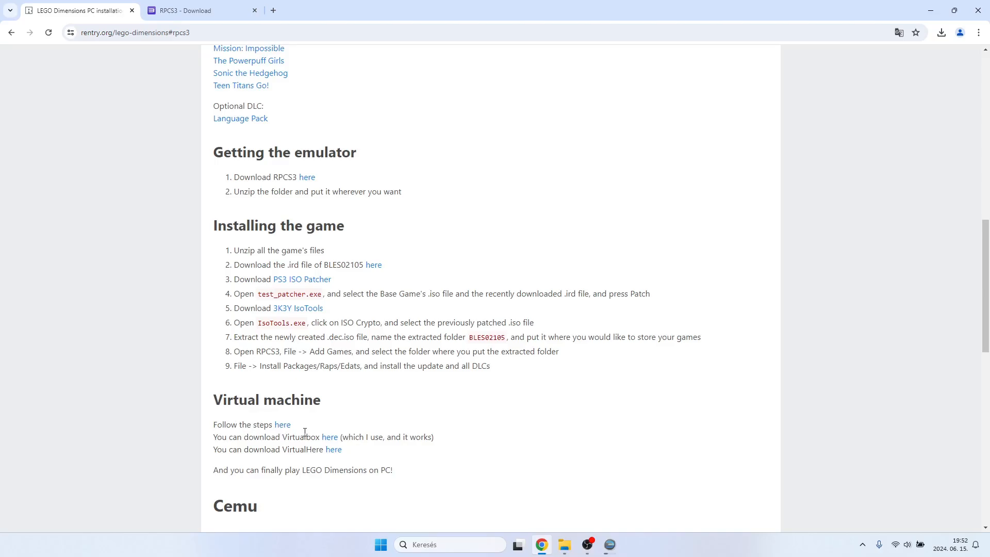
middle_click(283, 426)
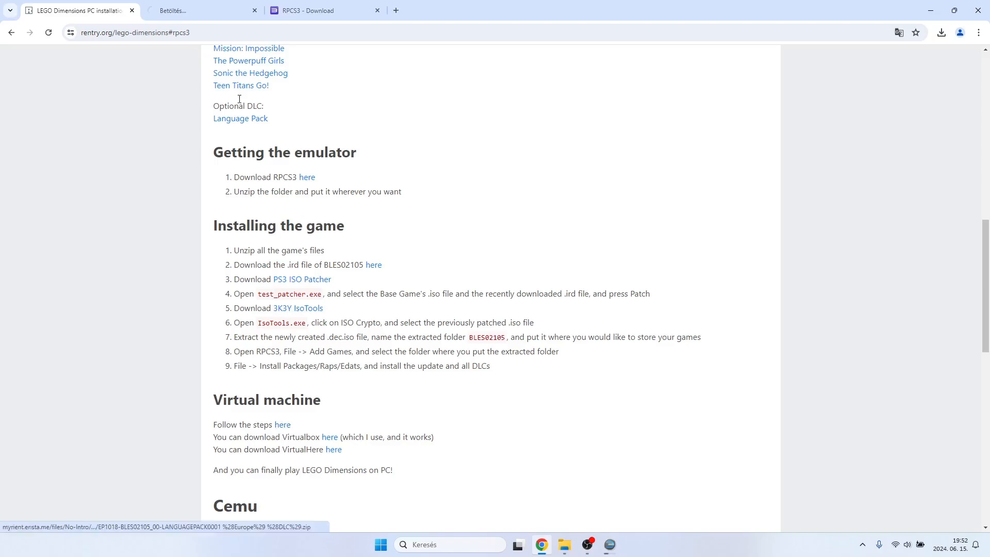
left_click(207, 5)
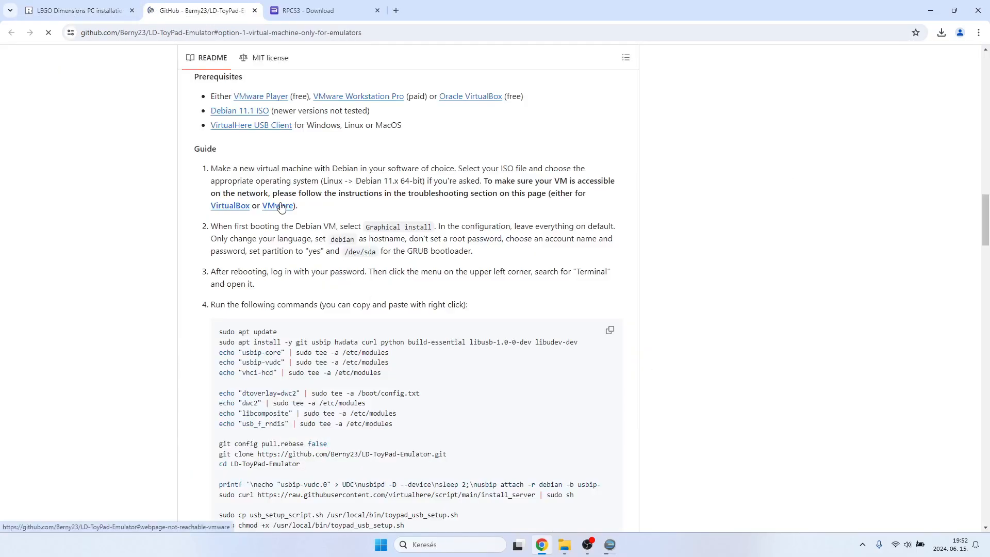
Find and examine the heading of the "Option 1: Virtual Machine (only for emulators)" section in the README.
scroll(360, 275, "up", 2)
scroll(358, 275, "down", 1)
scroll(359, 275, "up", 2)
left_click_drag(197, 207, 406, 213)
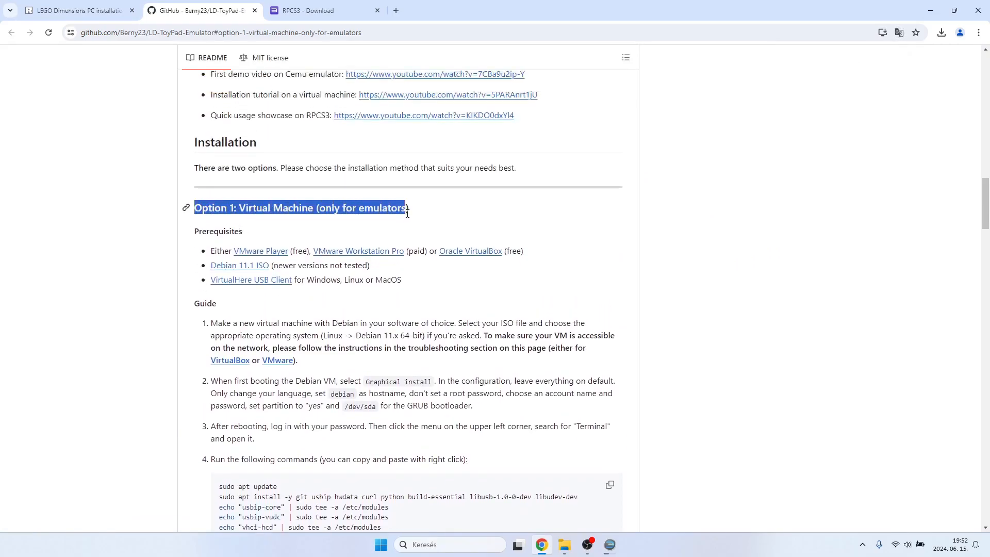
left_click(421, 212)
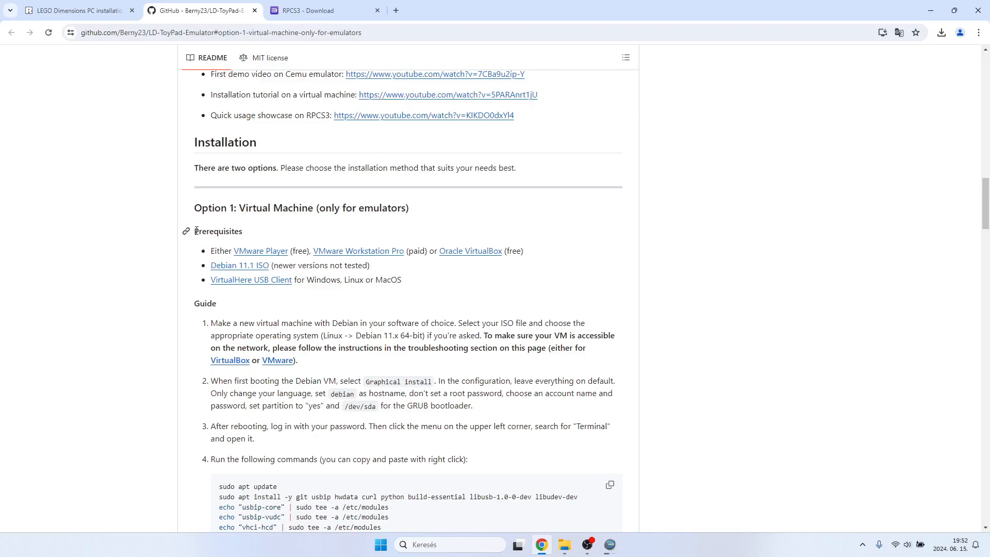
Review the virtual machine prerequisites in the README and open the linked Oracle VirtualBox downloads page in a new tab.
left_click_drag(196, 231, 239, 231)
left_click(250, 236)
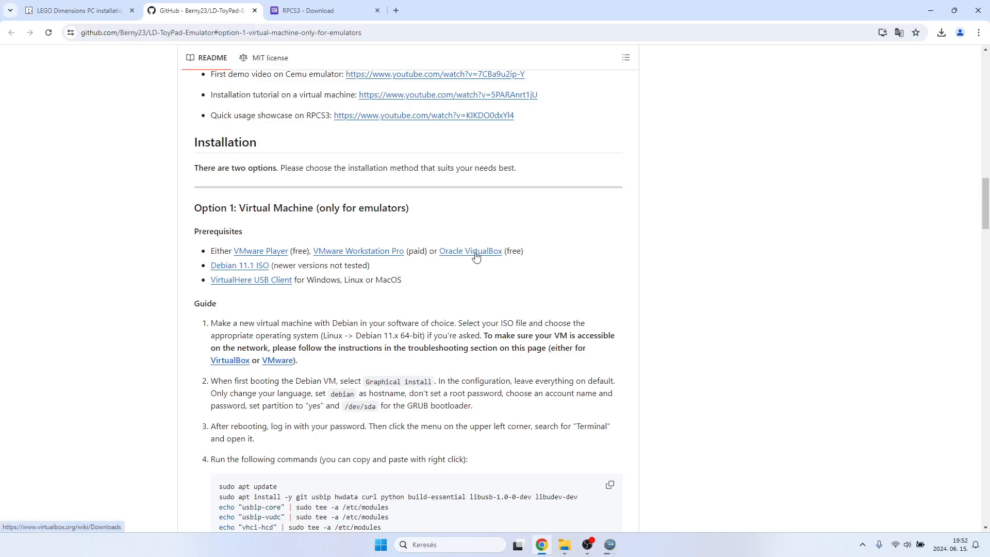
left_click(77, 11)
scroll(271, 367, "down", 1)
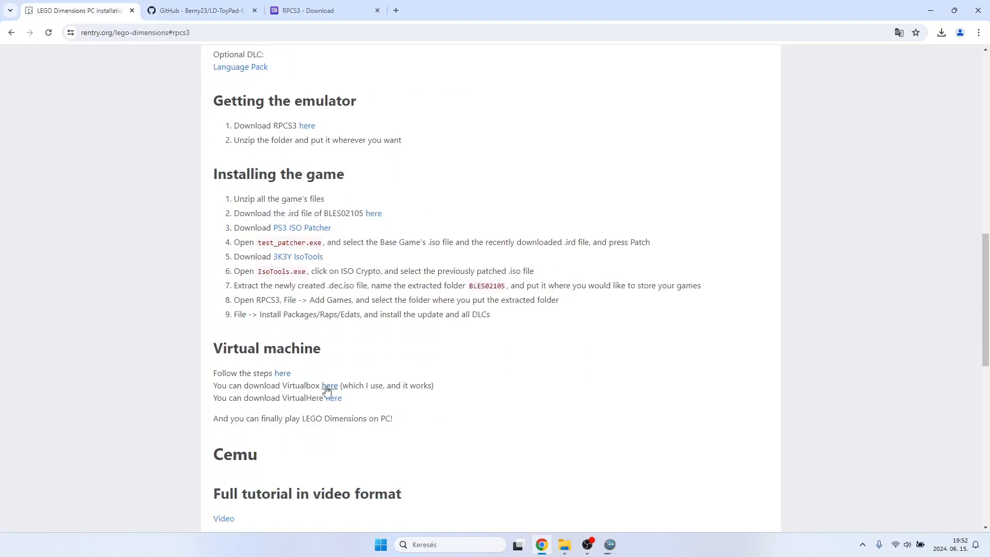
left_click(201, 10)
left_click(491, 252)
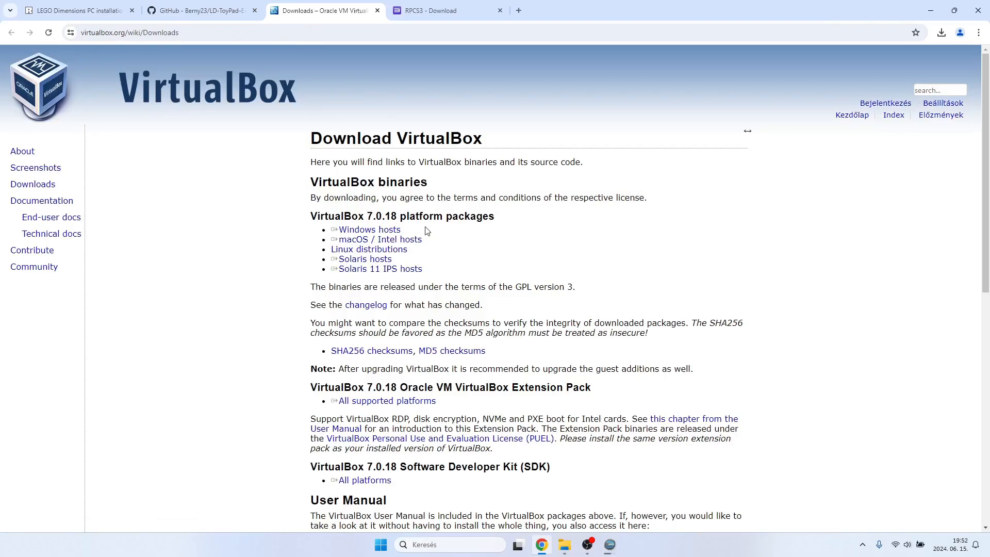
Download the VirtualBox 7.0.18 platform package for Windows hosts.
triple_click(407, 232)
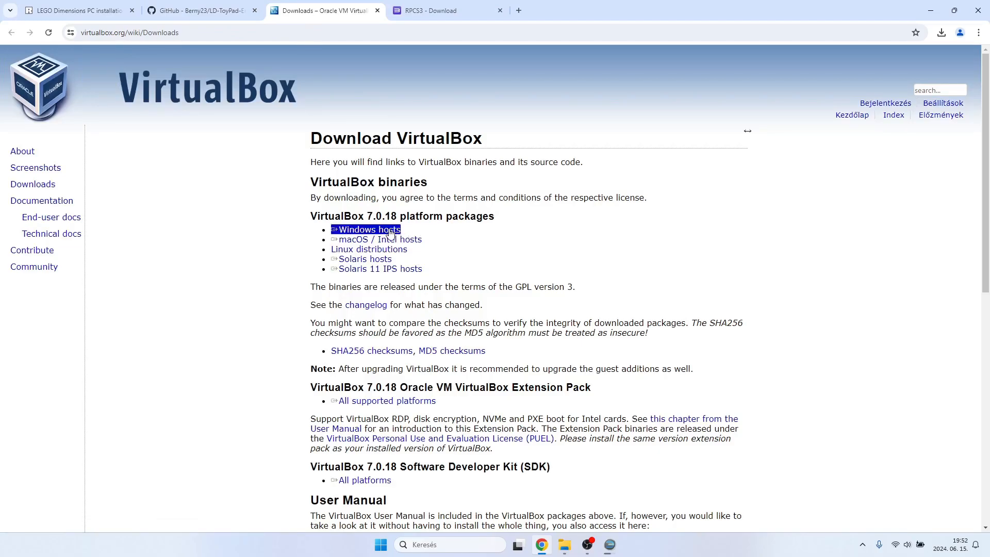
left_click(378, 233)
left_click(487, 215)
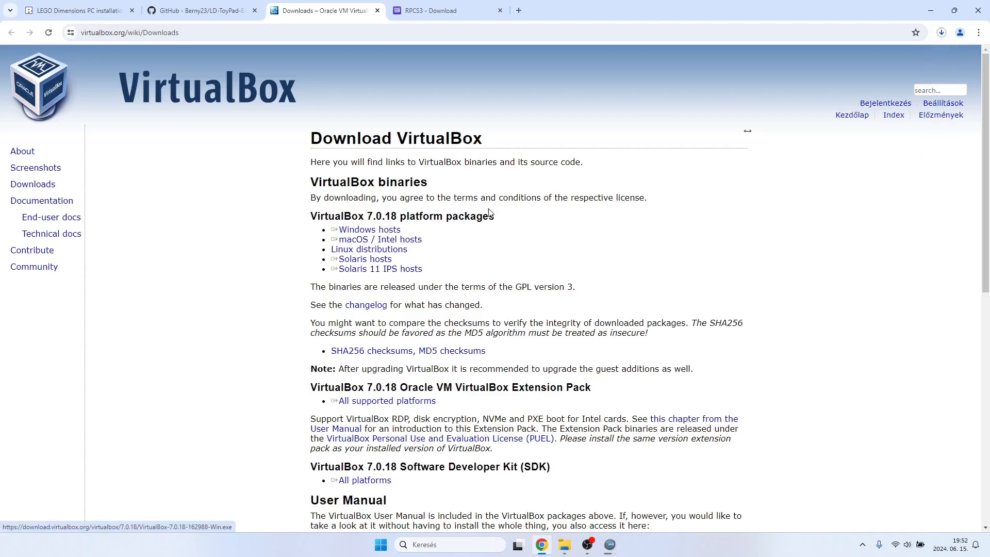
Check the progress of the iso decryption in IsoTools and of the VirtualBox installer download in the browser.
left_click(610, 545)
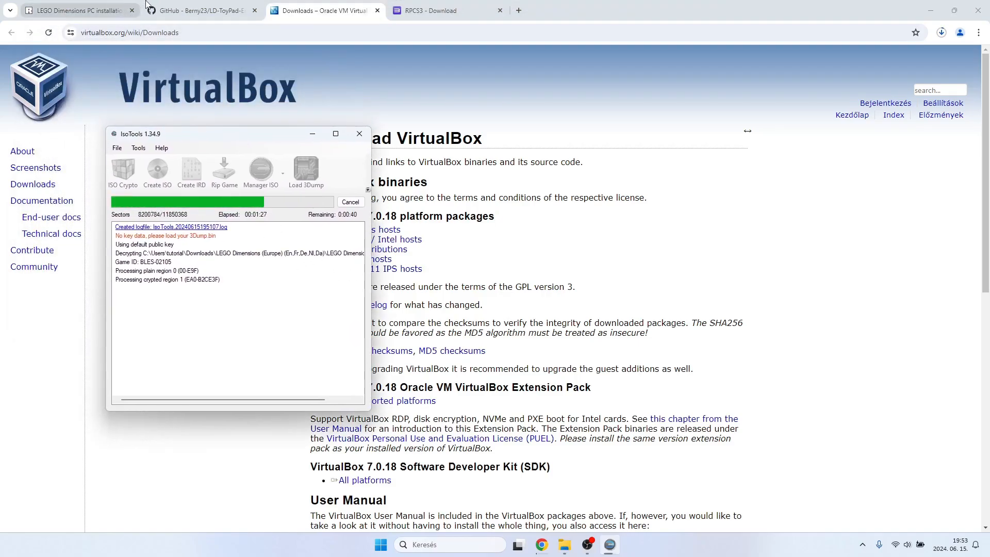
left_click(170, 10)
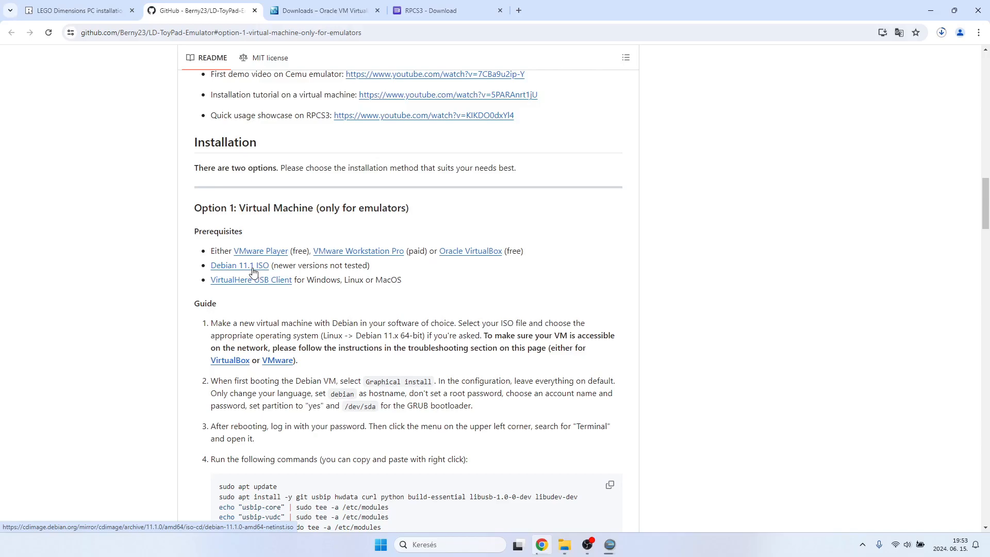
left_click(942, 33)
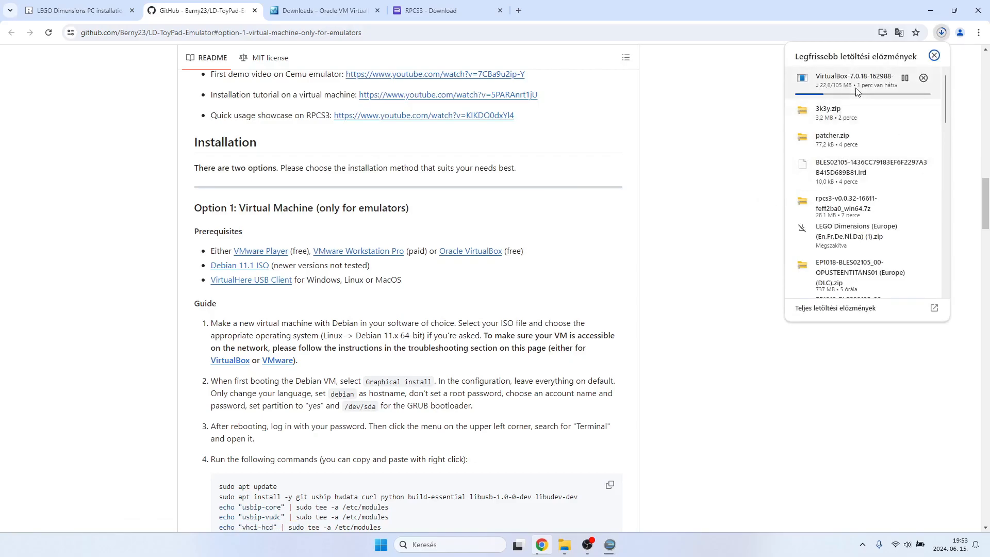
left_click(701, 214)
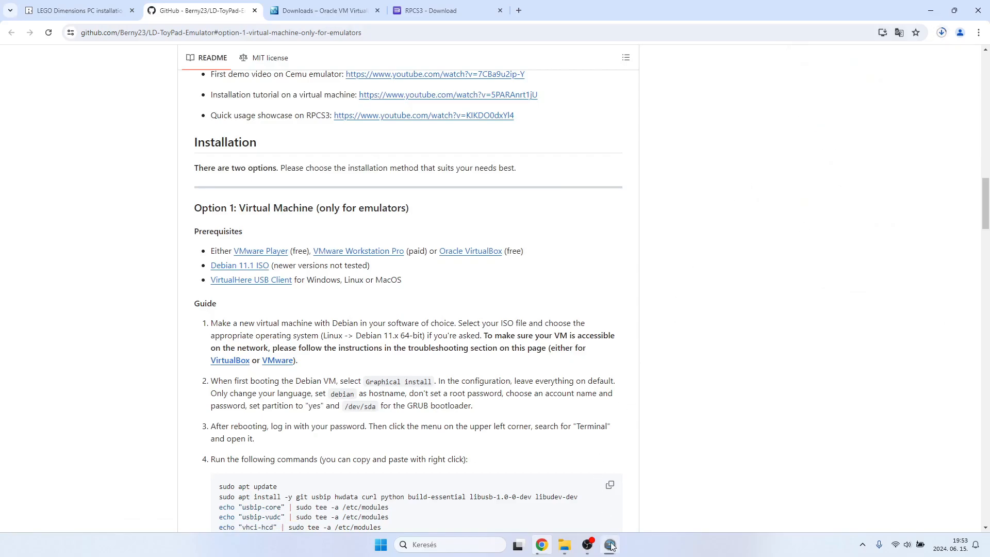
left_click(609, 544)
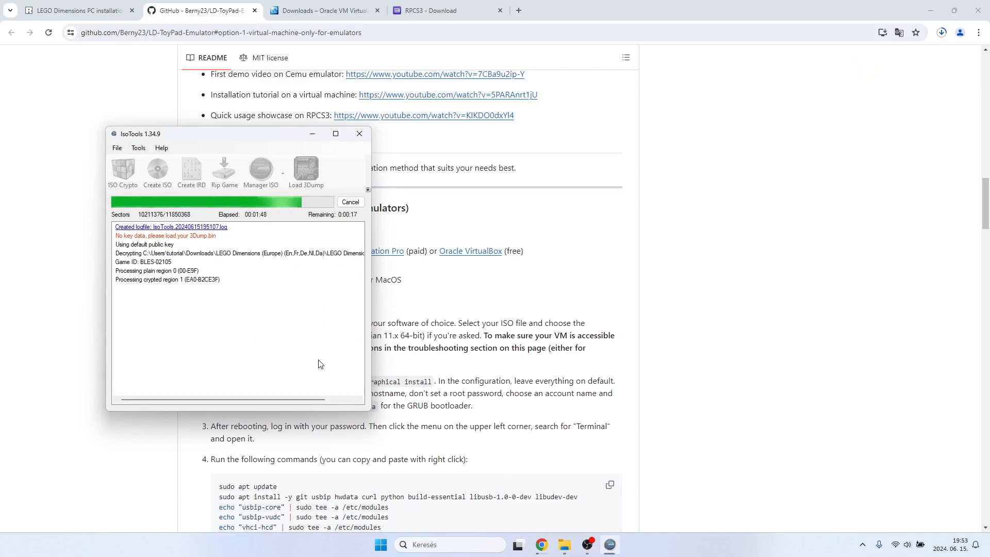
left_click(253, 125)
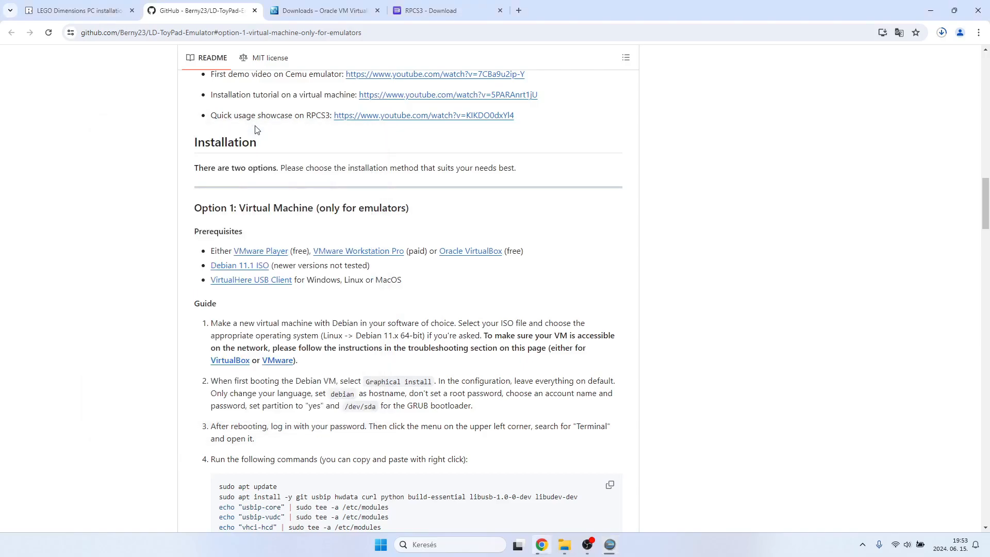
left_click(609, 545)
left_click_drag(244, 136, 188, 164)
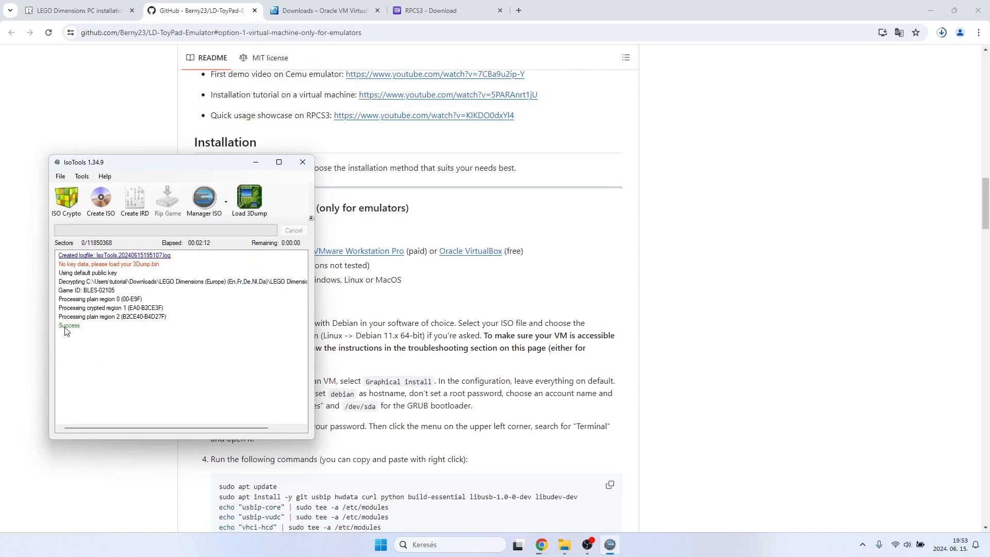
Close IsoTools and read step 7 of the rentry.org guide on extracting the newly created .dec.iso file.
left_click(76, 11)
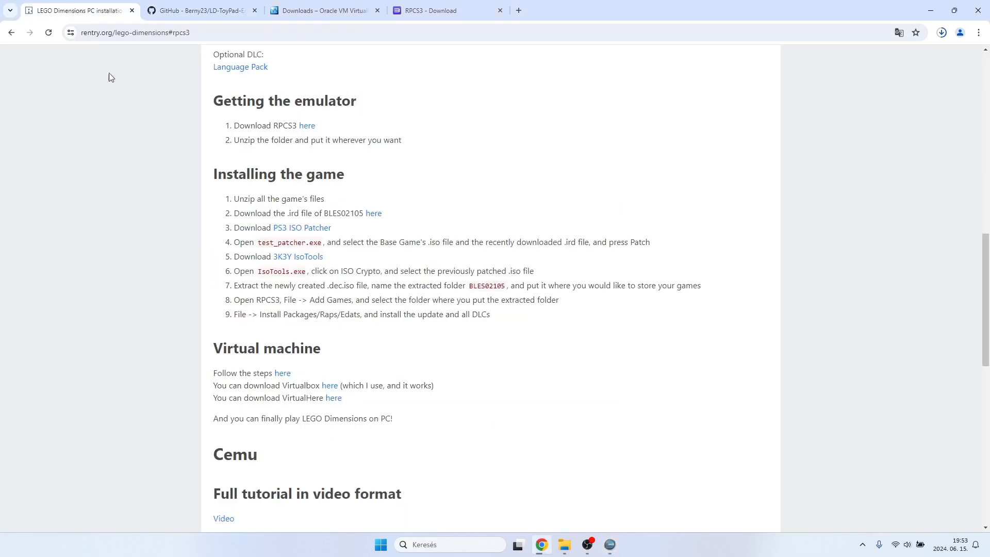
scroll(291, 298, "down", 1)
left_click(610, 544)
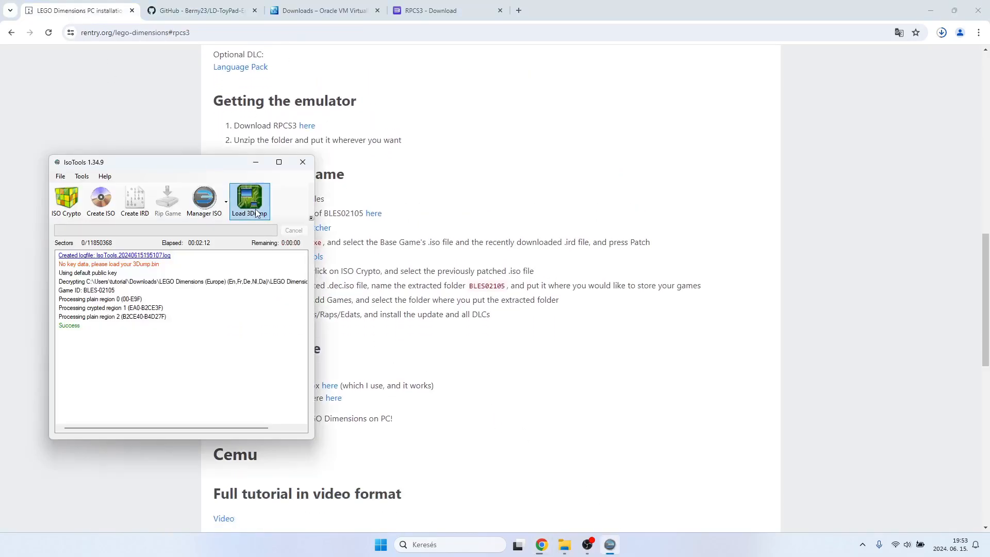
left_click(303, 163)
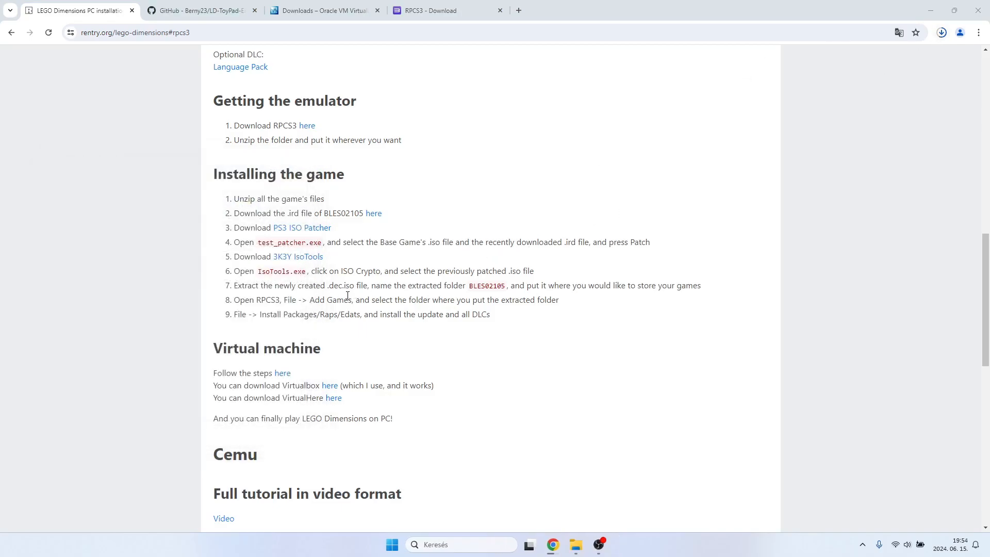
left_click_drag(238, 287, 394, 287)
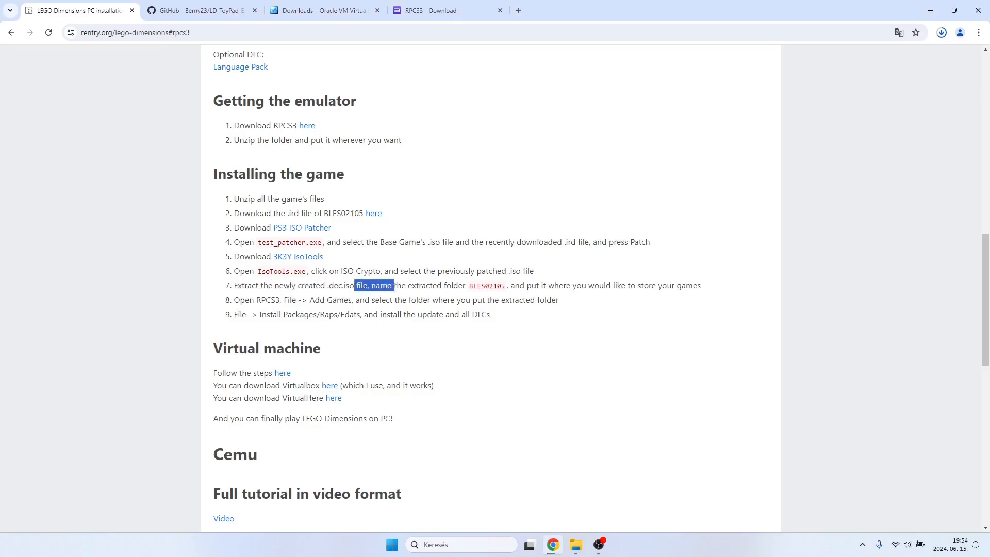
left_click(436, 289)
In File Explorer, open the LEGO Dimensions (Europe) folder in Downloads, widen the name column and select the .dec.iso file.
left_click(576, 546)
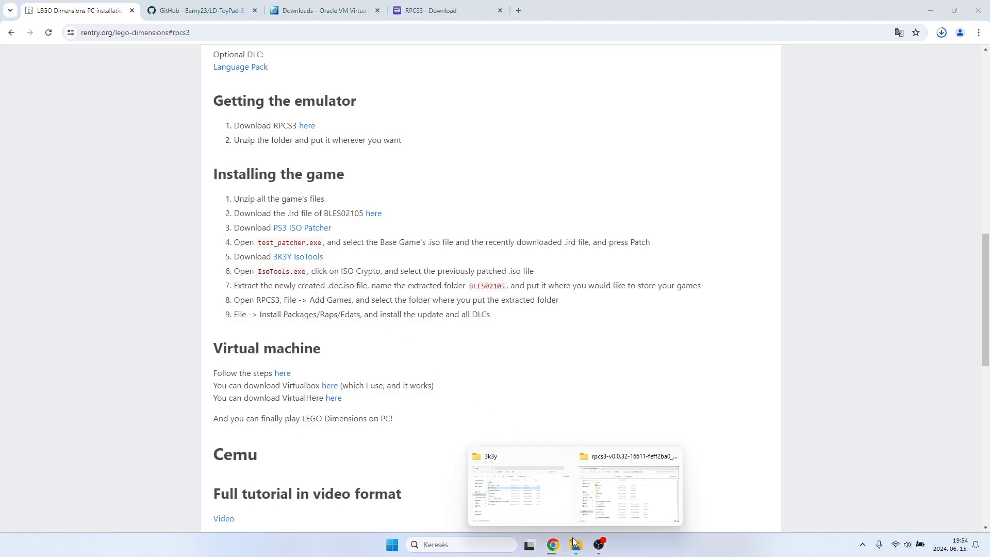
left_click(546, 510)
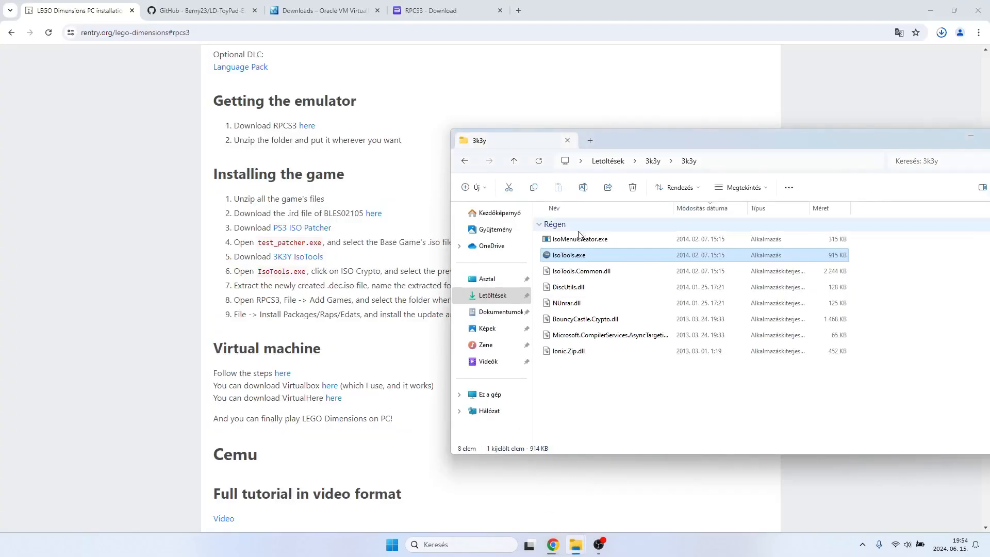
left_click(514, 164)
left_click(514, 162)
scroll(620, 429, "down", 1)
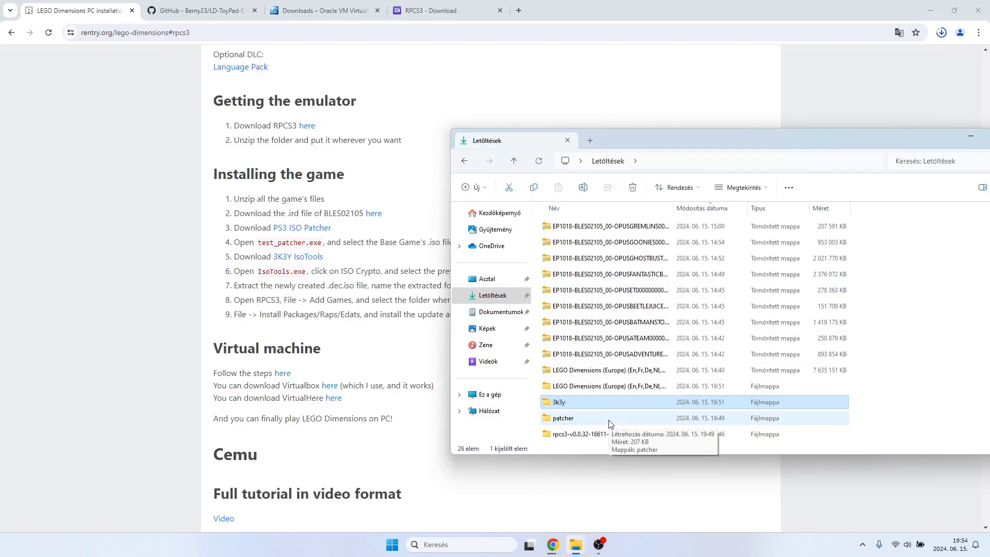
scroll(601, 410, "up", 3)
scroll(596, 396, "down", 3)
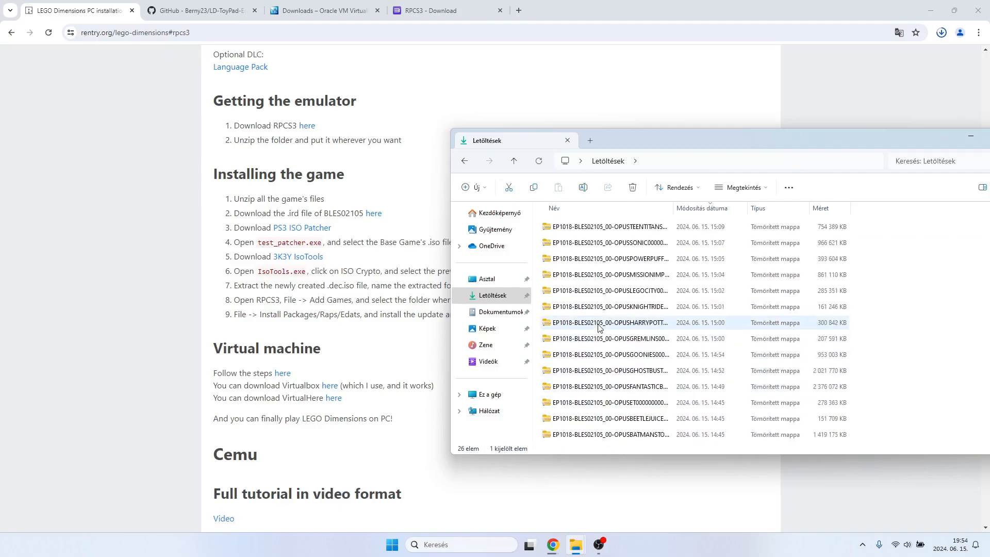
double_click(596, 387)
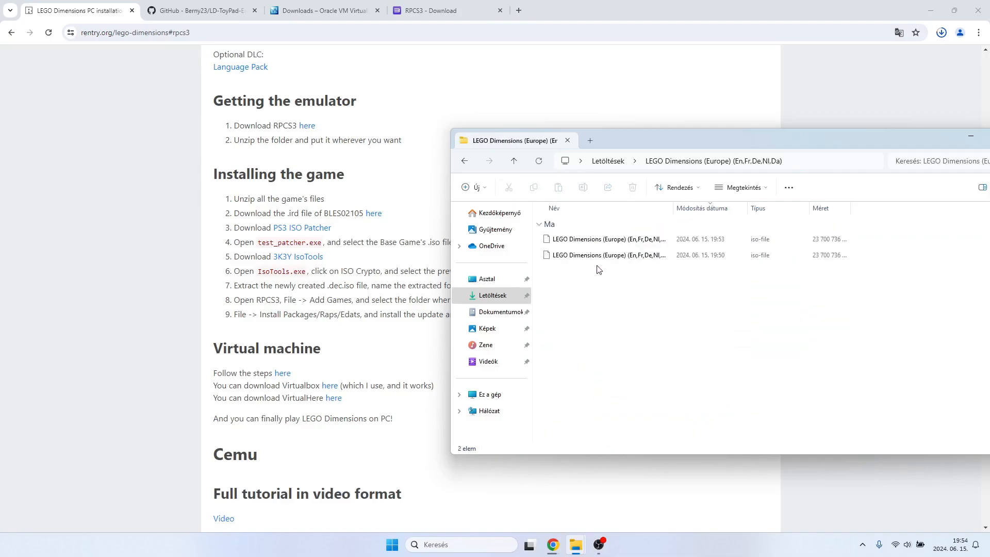
double_click(673, 208)
left_click(662, 245)
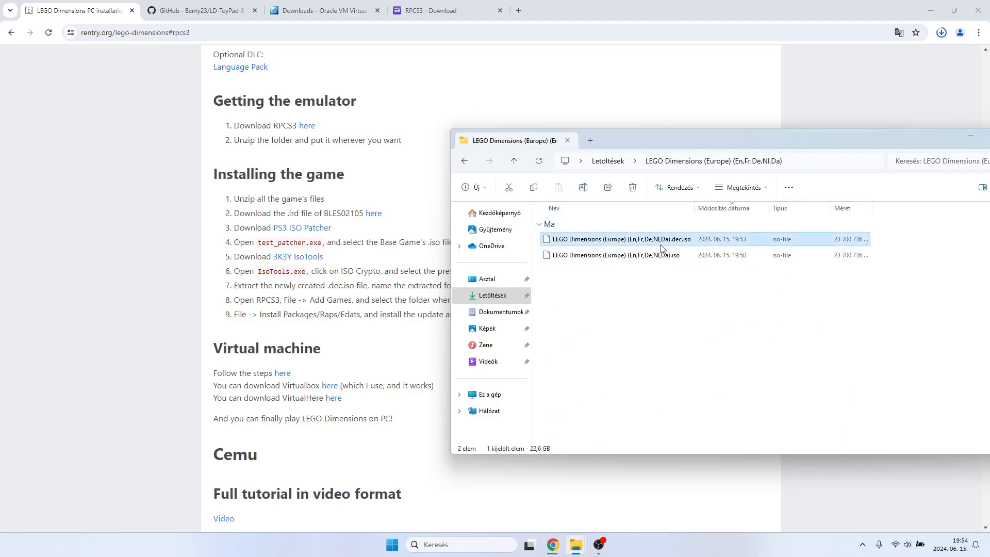
Extract the LEGO Dimensions (Europe) .dec.iso file with 7-Zip into its own .dec folder and close the extraction report.
left_click_drag(761, 147, 620, 367)
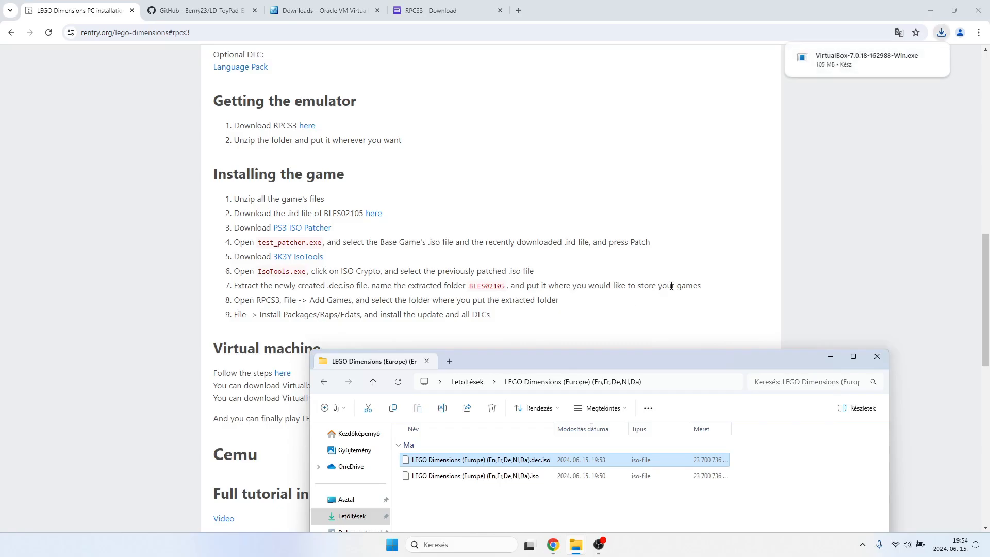
left_click_drag(660, 361, 521, 335)
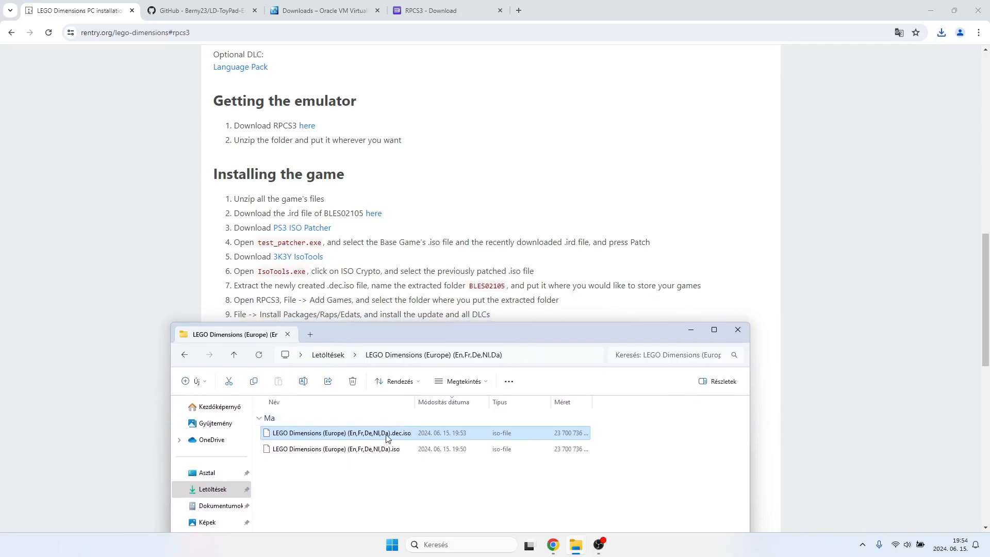
left_click_drag(409, 336, 403, 245)
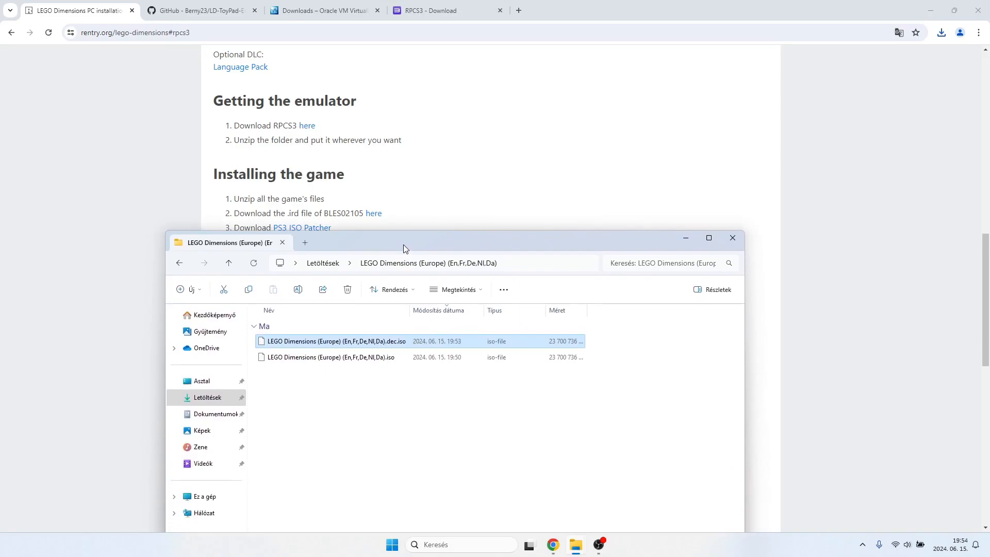
right_click(390, 344)
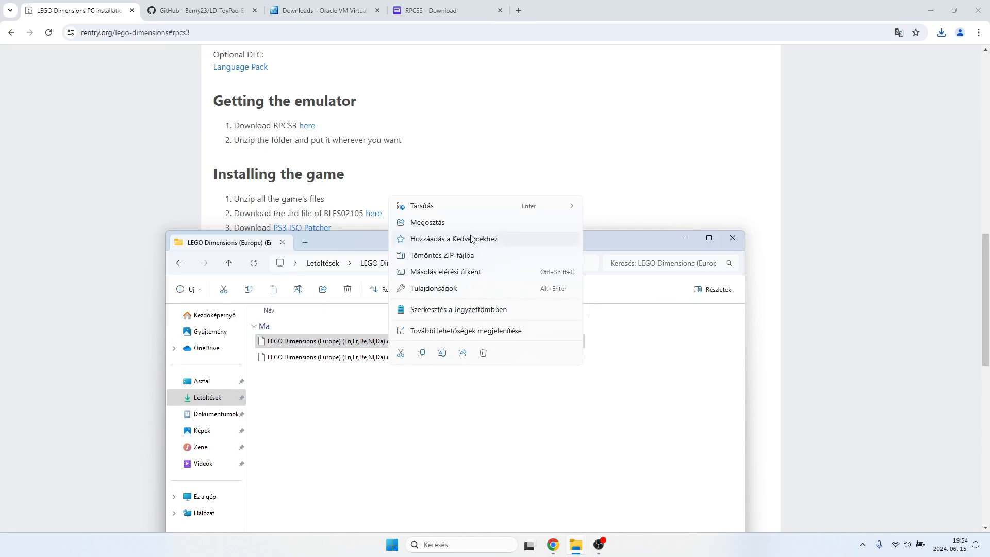
left_click(460, 330)
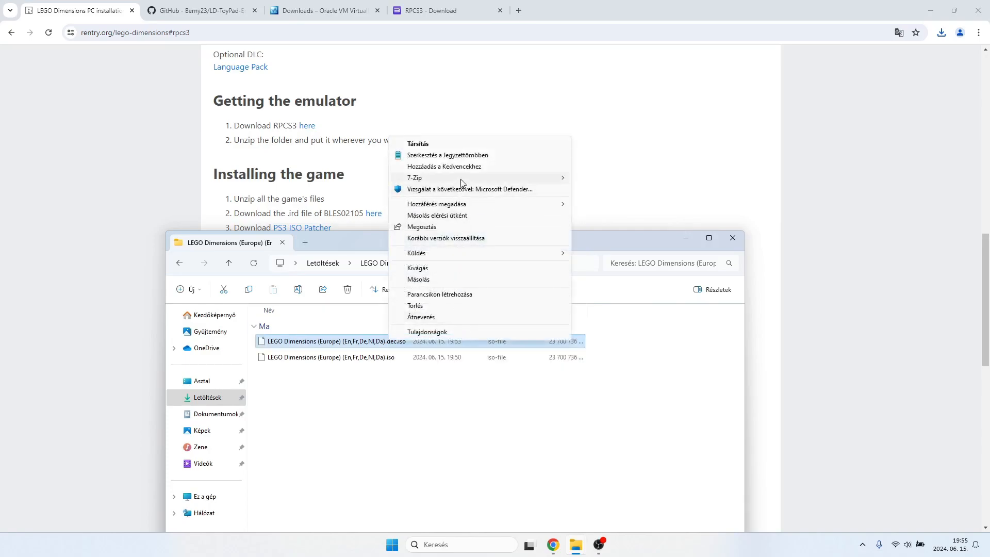
mouse_move(461, 179)
left_click(614, 201)
left_click(489, 336)
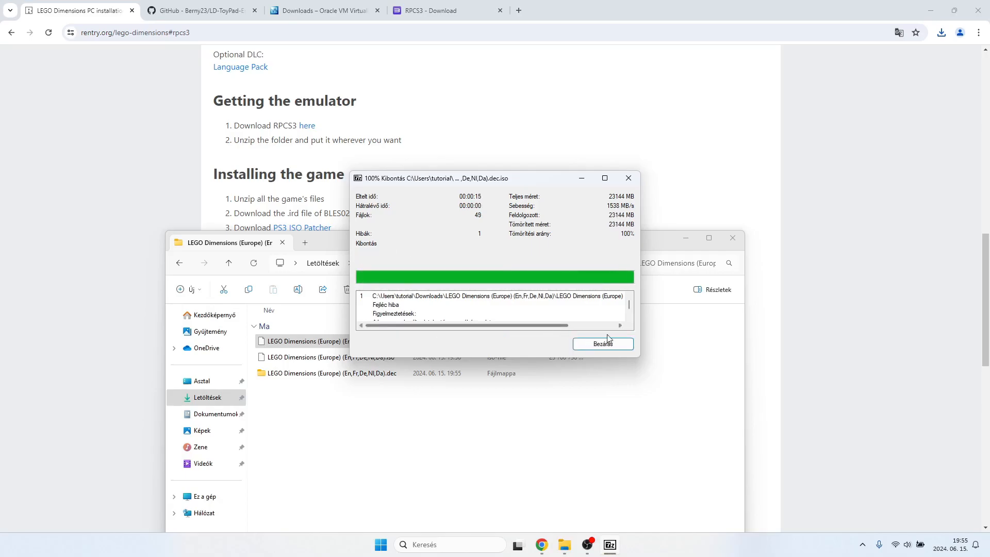
scroll(549, 318, "down", 1)
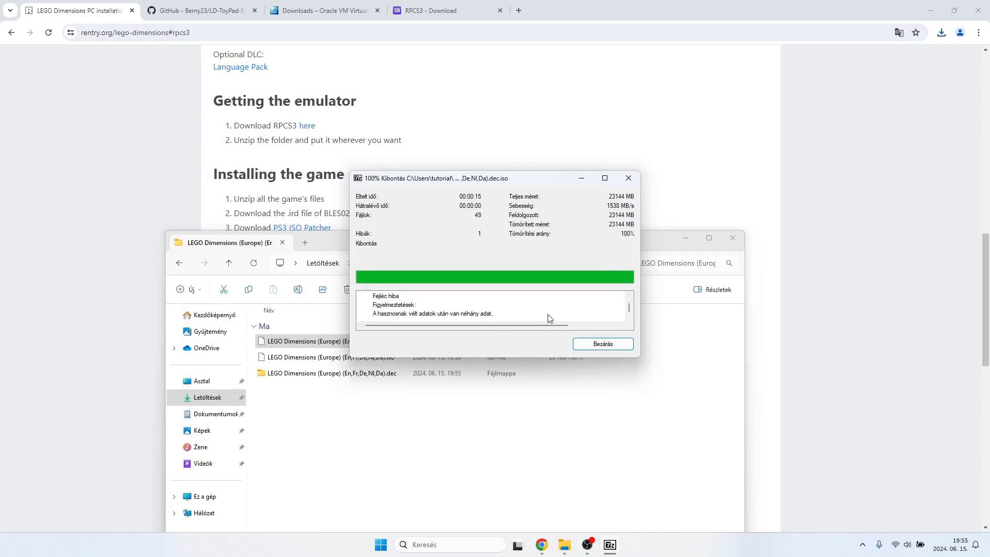
scroll(550, 318, "up", 1)
left_click(602, 343)
Examine the contents of the extracted .dec folder, including PS3_GAME, its USRDIR subfolder and the root folder inside it.
double_click(343, 374)
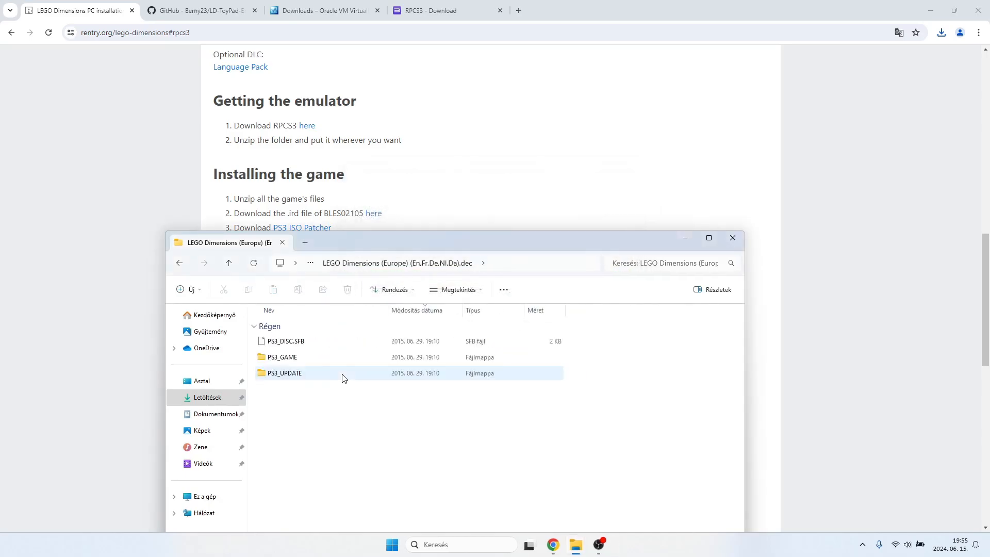
double_click(312, 364)
scroll(311, 360, "down", 3)
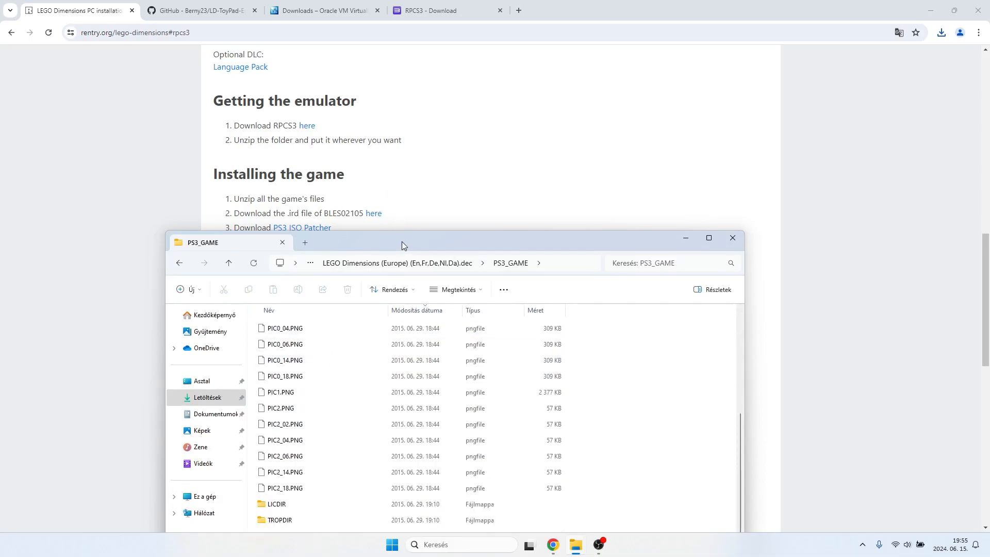
left_click_drag(401, 241, 394, 163)
scroll(367, 300, "up", 1)
scroll(367, 301, "down", 3)
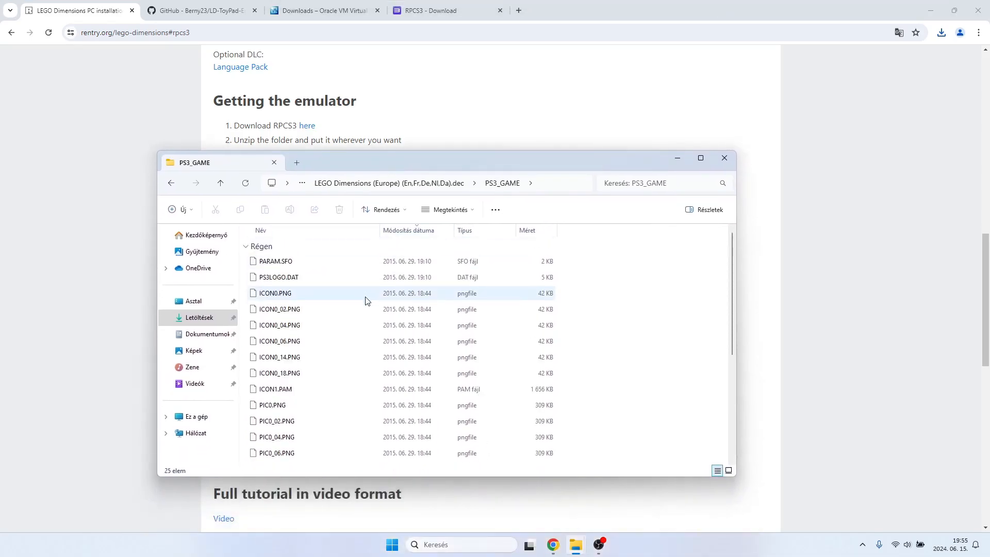
double_click(280, 456)
scroll(291, 313, "down", 4)
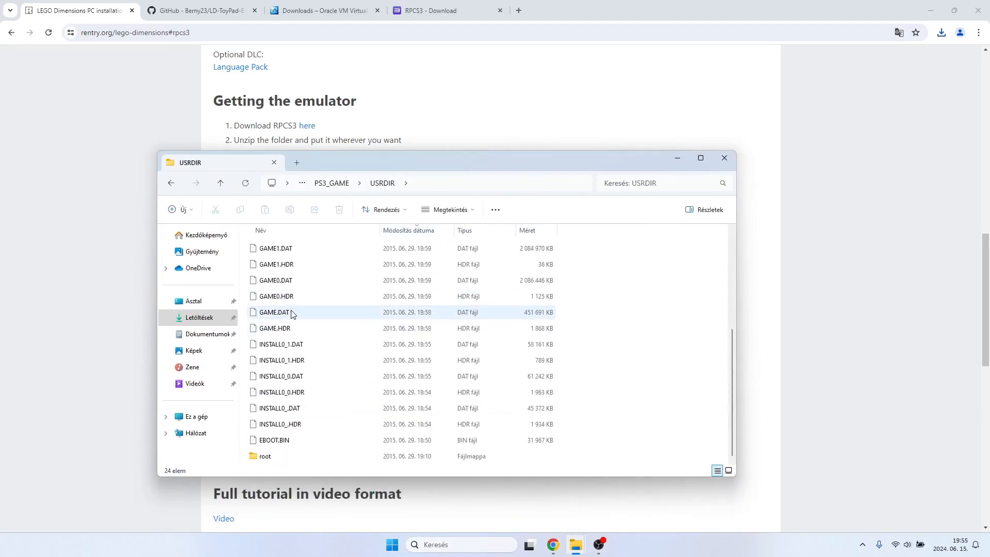
double_click(298, 457)
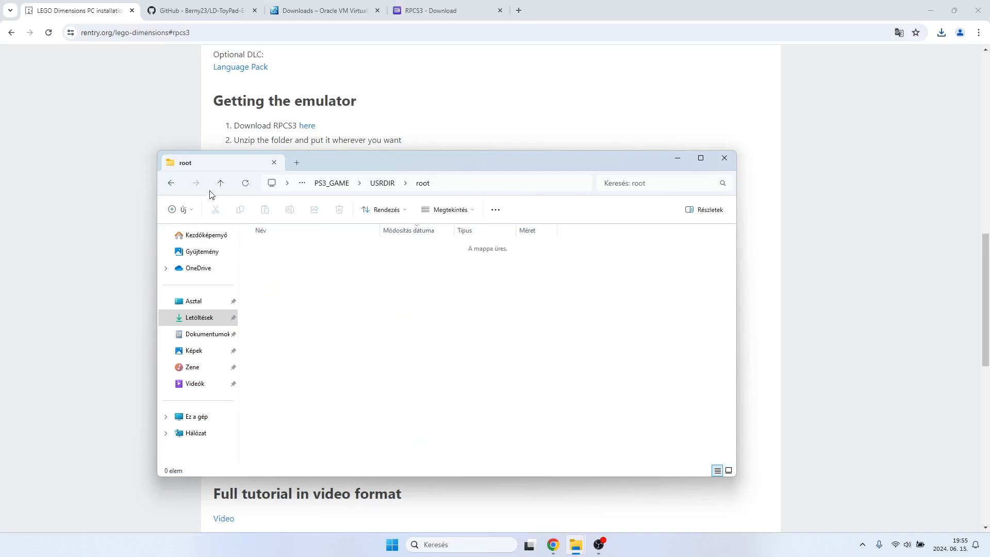
left_click(221, 183)
scroll(312, 409, "up", 5)
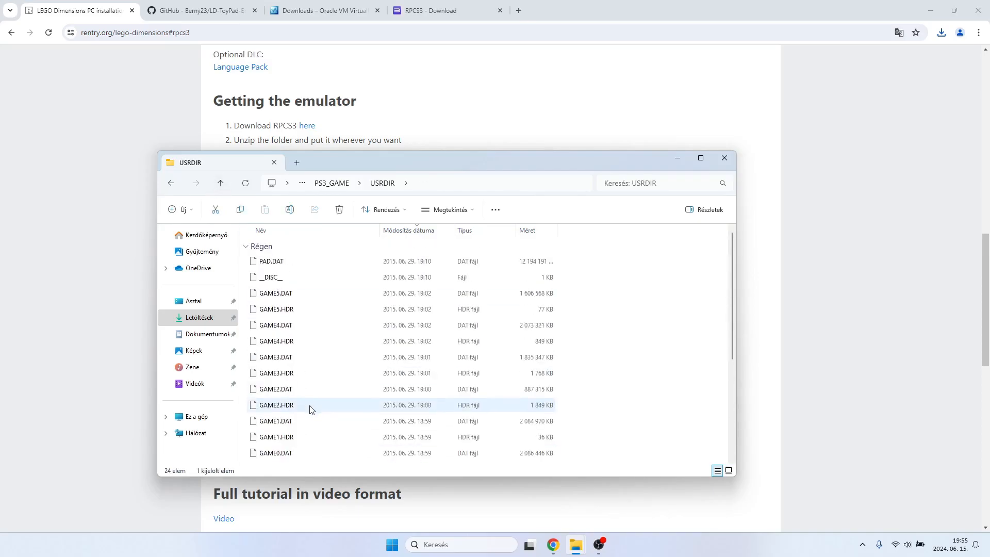
Examine the files in USRDIR and the PS3_UPDATE folder, and return to the folder containing the extracted .dec folder.
scroll(367, 326, "down", 5)
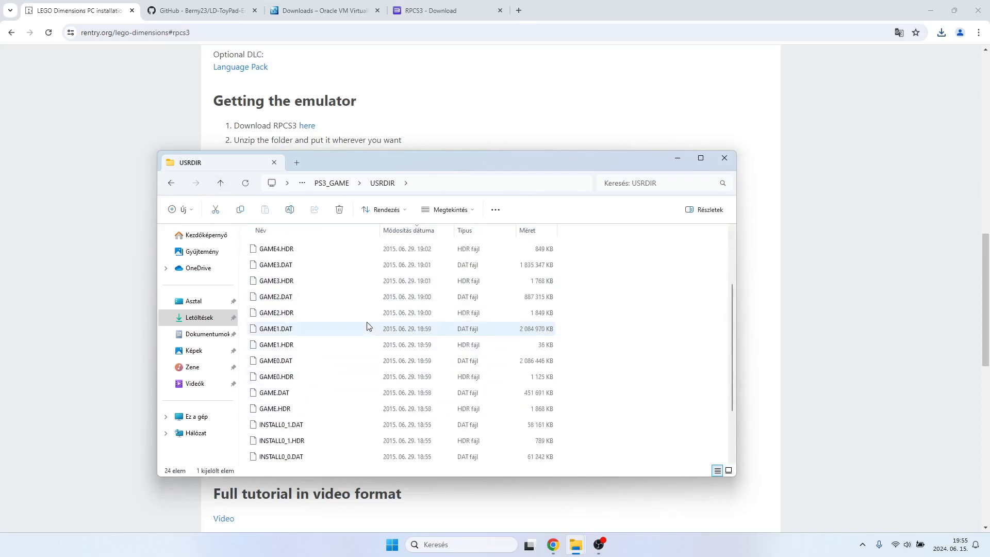
scroll(367, 324, "up", 5)
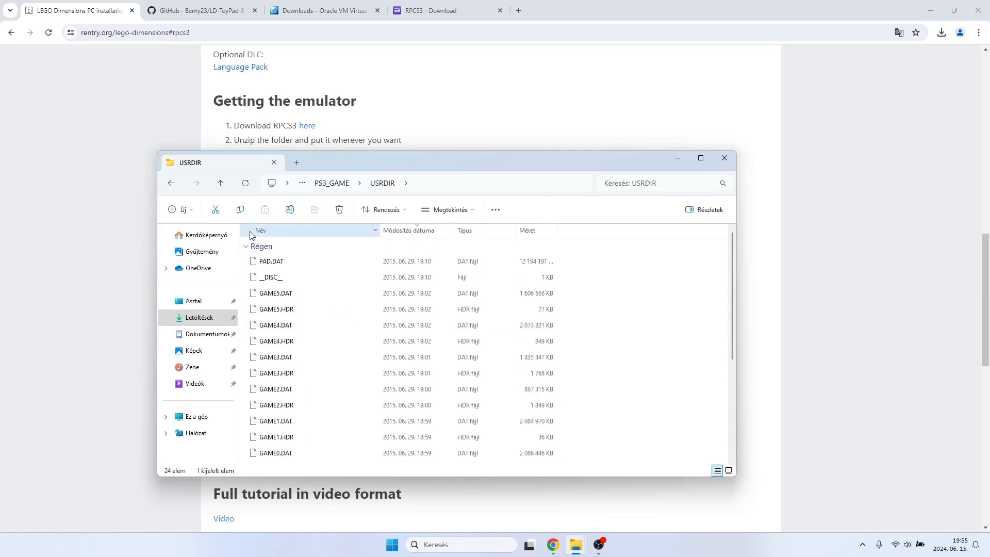
left_click(222, 184)
left_click(222, 184)
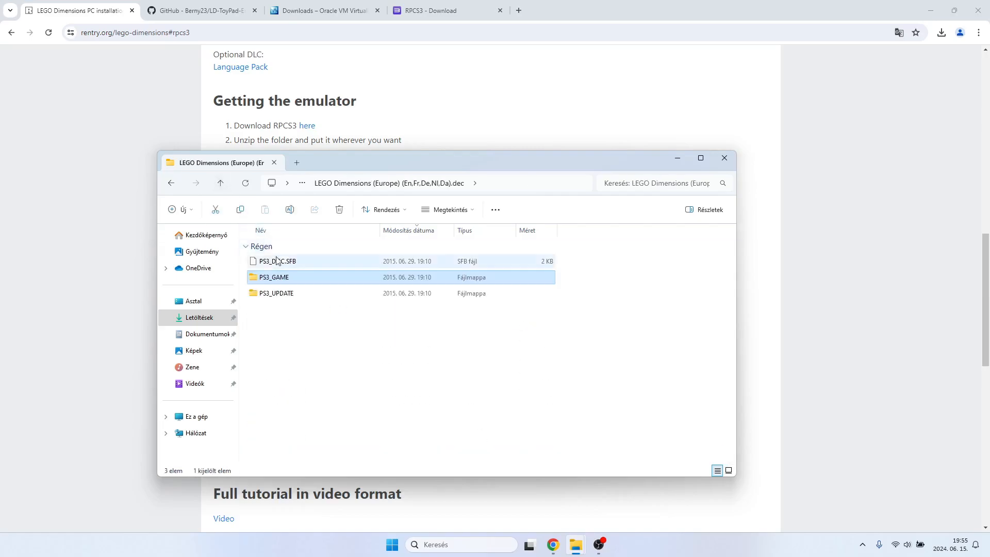
double_click(287, 291)
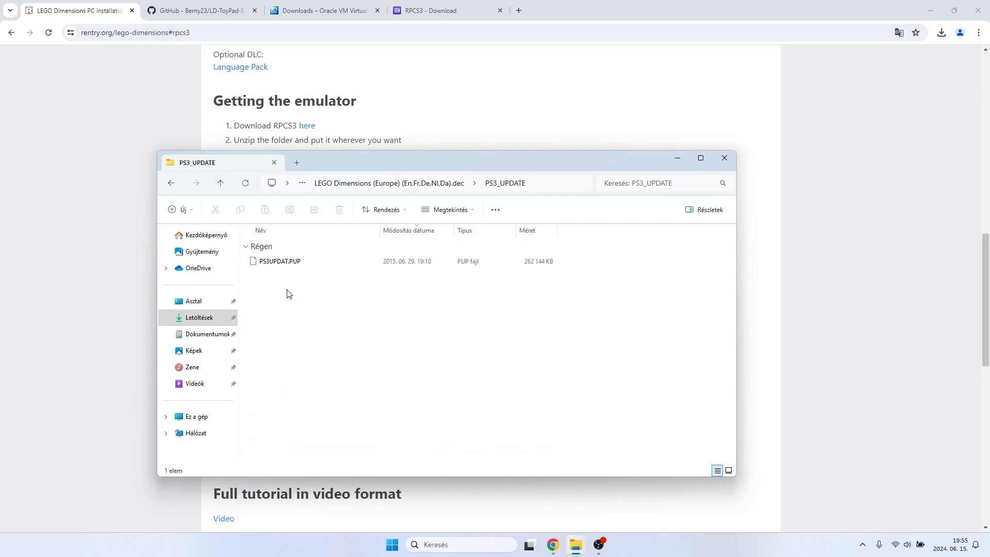
left_click(221, 185)
left_click(221, 186)
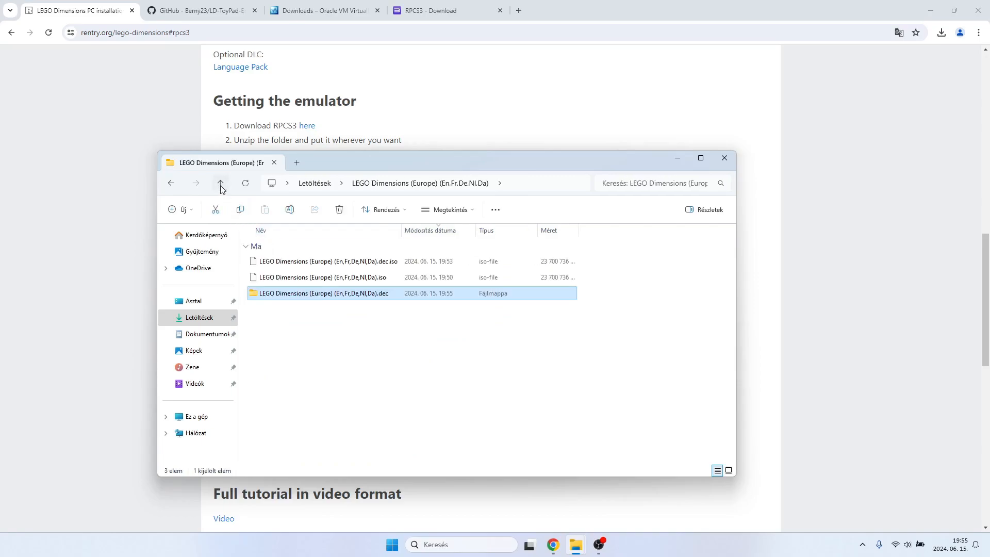
left_click(331, 347)
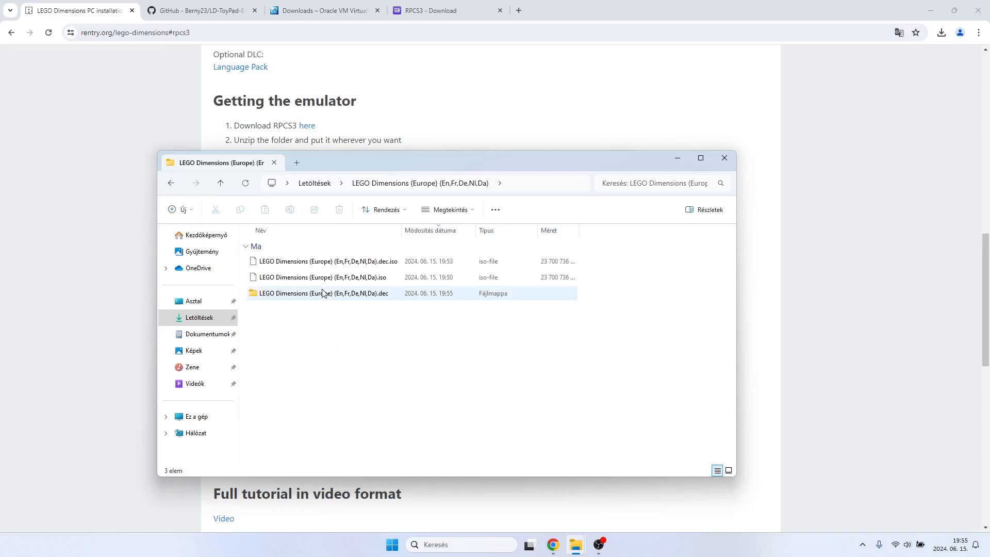
left_click(283, 298)
double_click(283, 297)
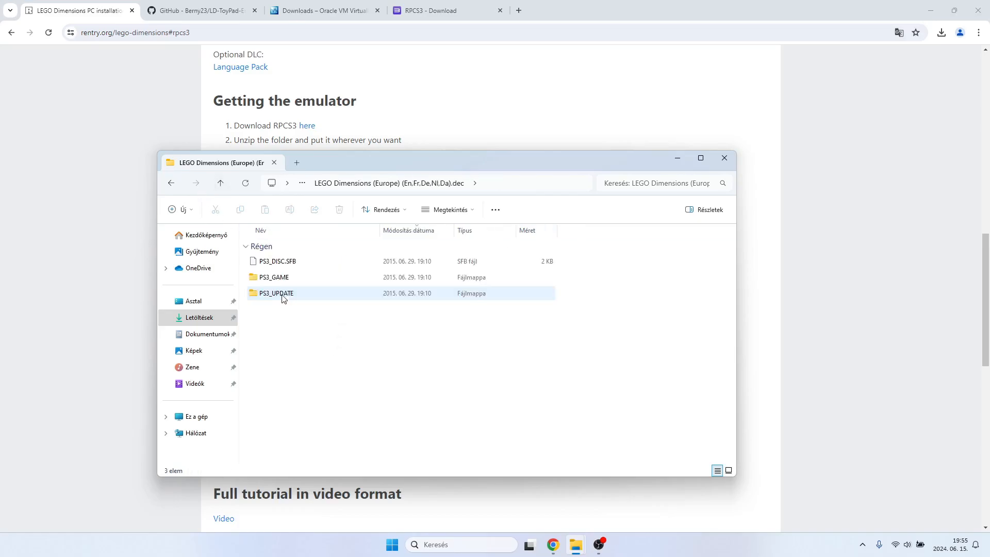
left_click(220, 183)
Copy the folder name BLES02105 from step 7 of the guide and rename the extracted .dec folder to it.
left_click_drag(373, 166, 451, 356)
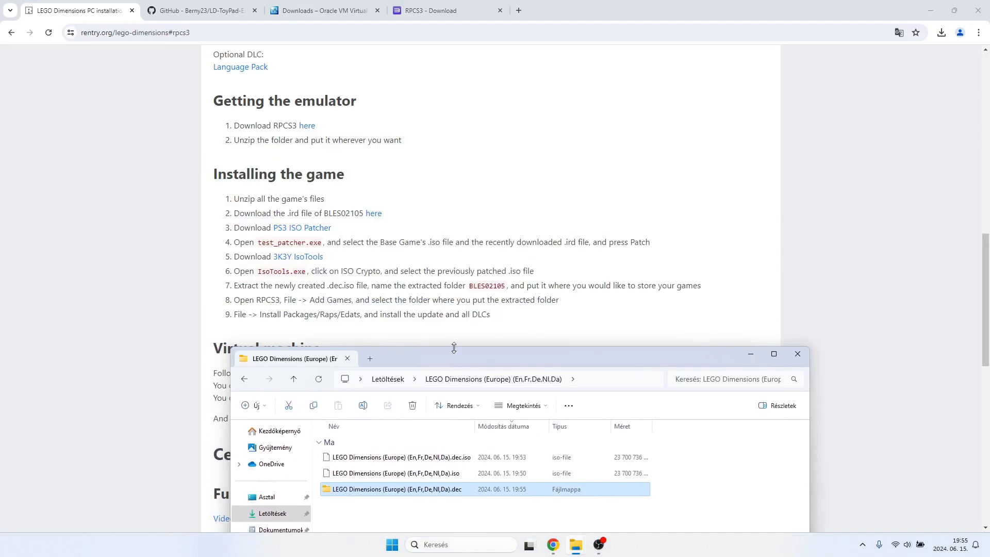
left_click_drag(503, 287, 474, 287)
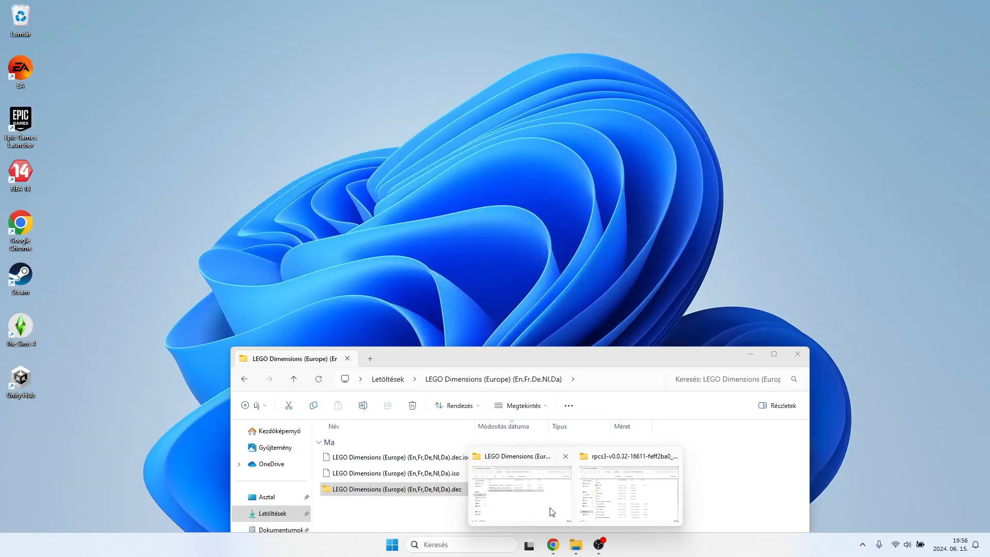
left_click(551, 512)
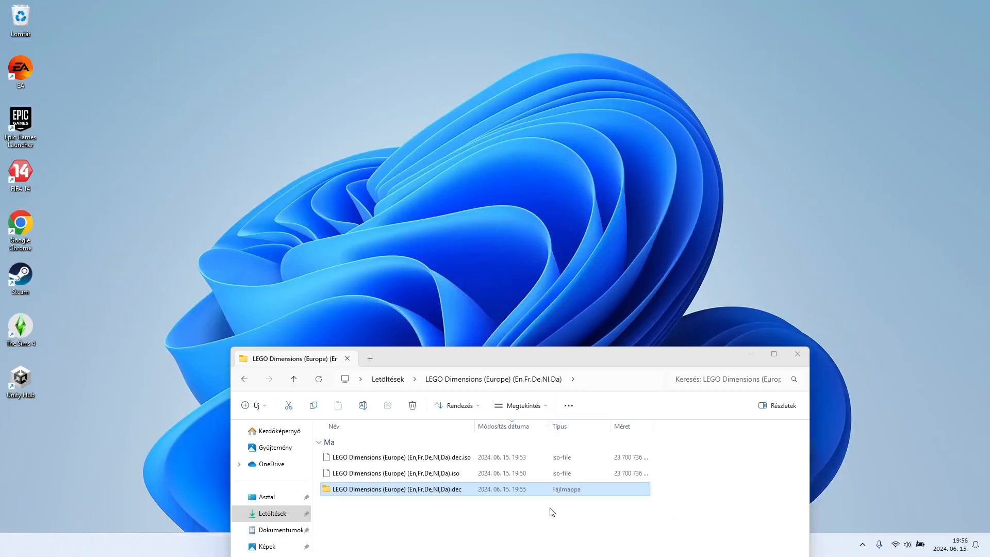
left_click_drag(491, 357, 479, 192)
right_click(435, 327)
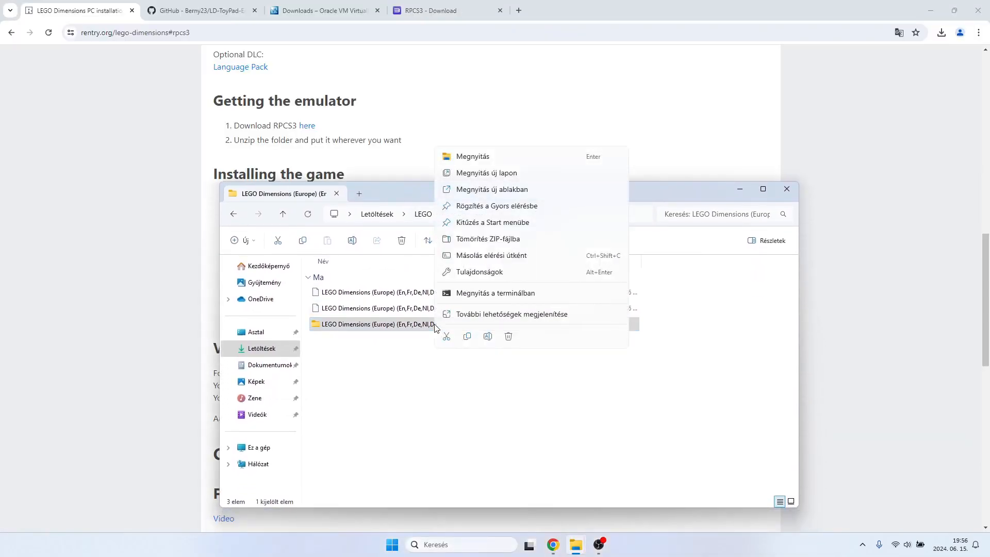
left_click(488, 336)
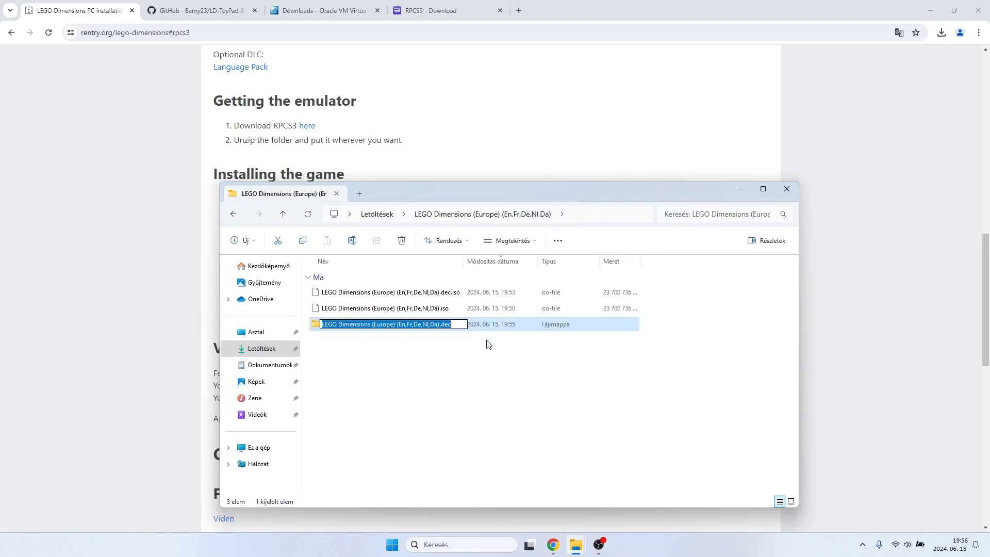
type("BLES02105")
key("Return")
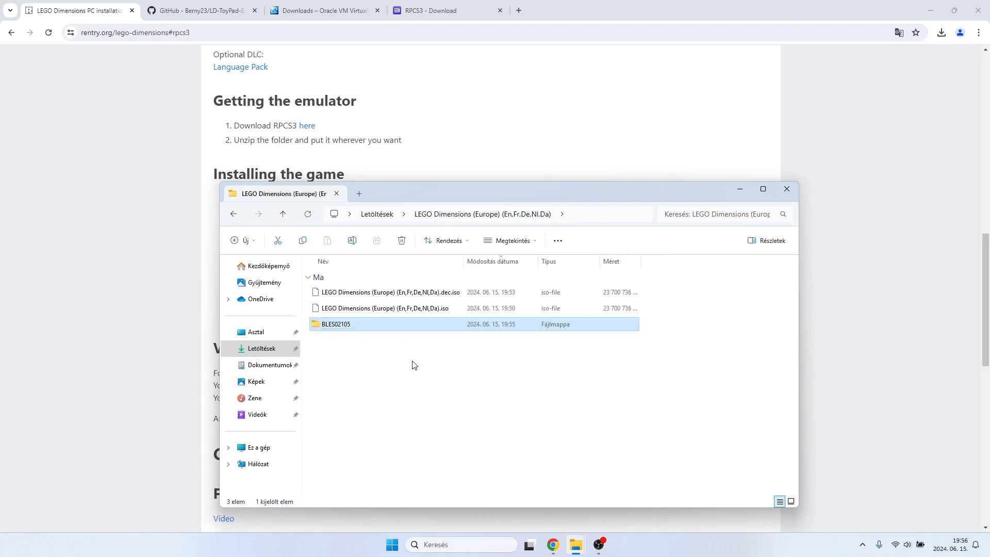
Check the contents of the BLES02105 folder, go back to its parent folder and return to the rentry.org guide.
double_click(358, 331)
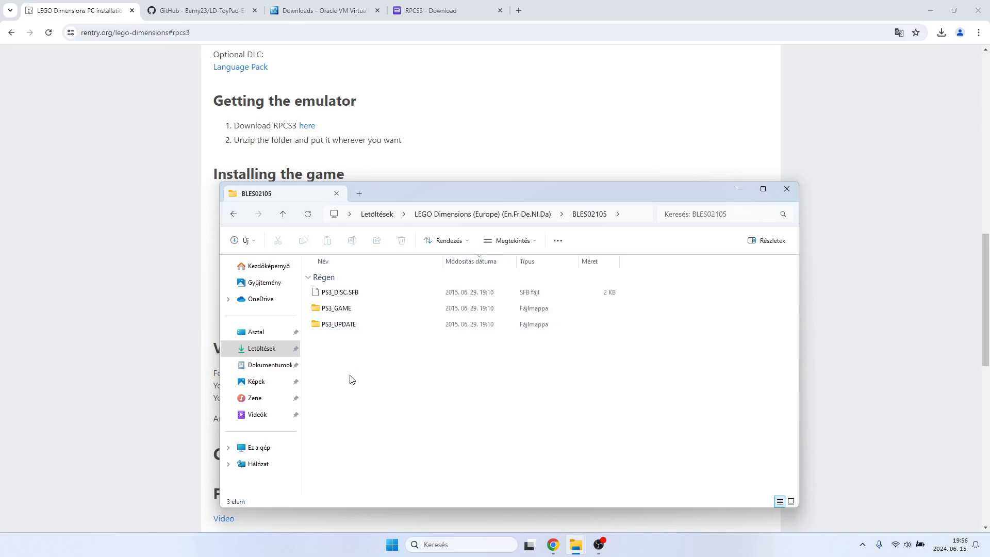
left_click(285, 213)
left_click(451, 160)
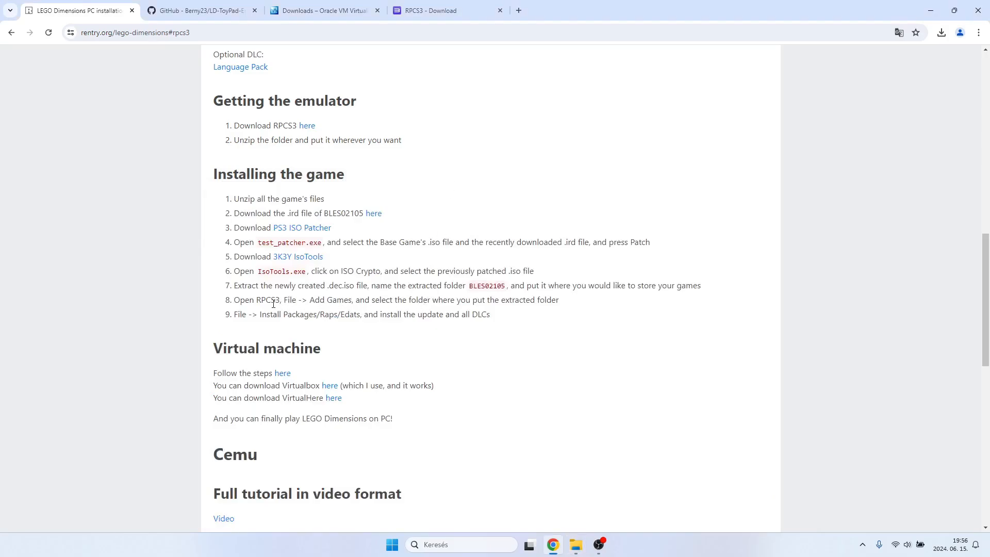
Download the Debian 11.1 ISO from the LD-ToyPad-Emulator README on GitHub and check its progress in the recent downloads.
left_click(200, 3)
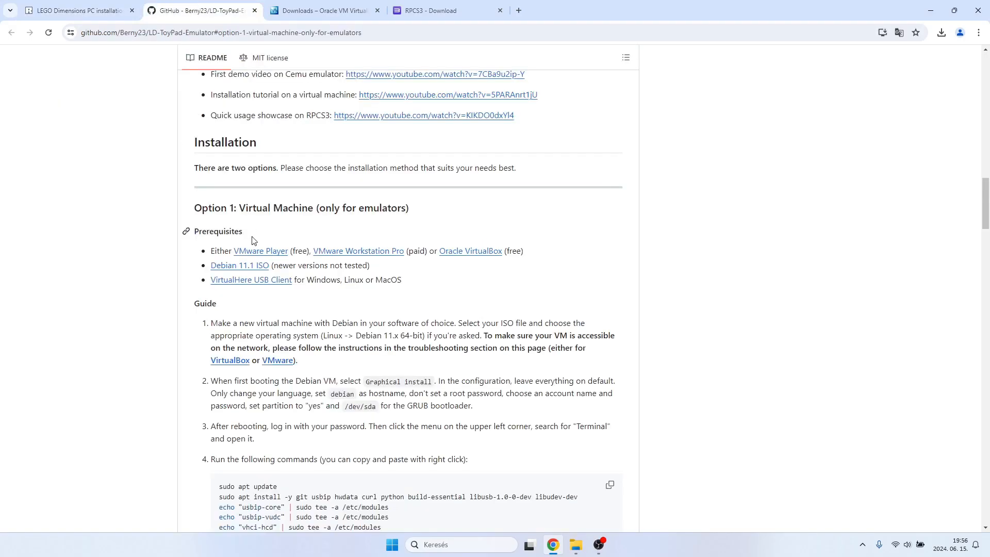
left_click(235, 271)
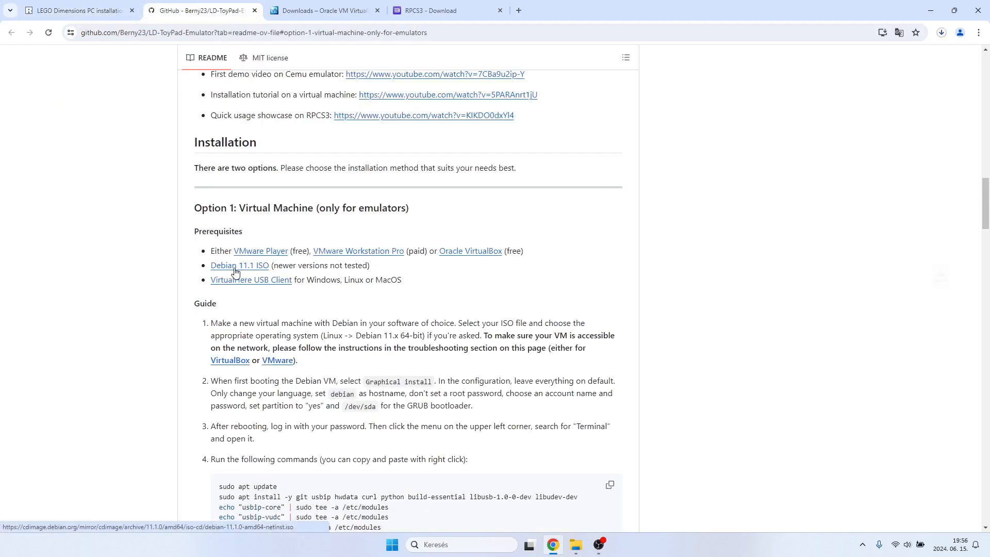
left_click(941, 32)
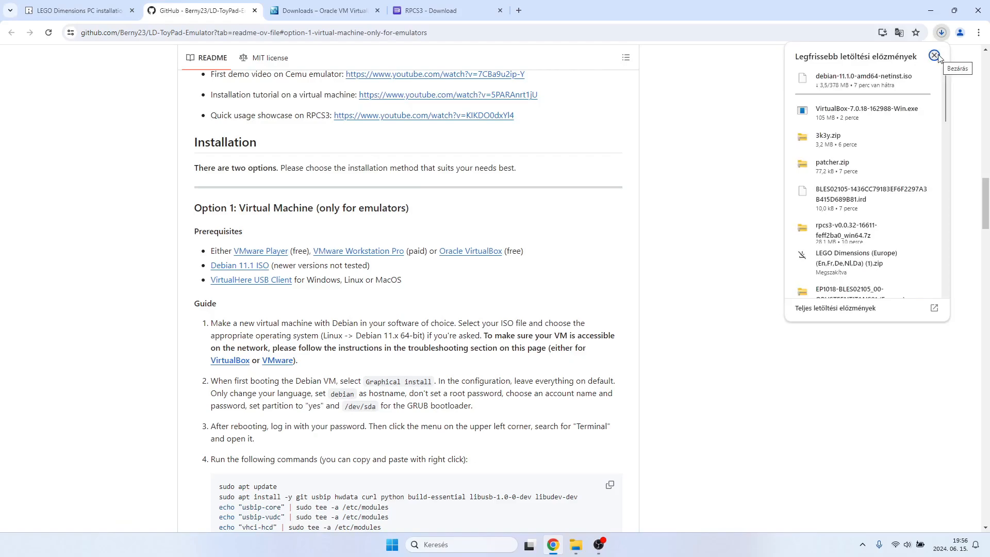
left_click(934, 55)
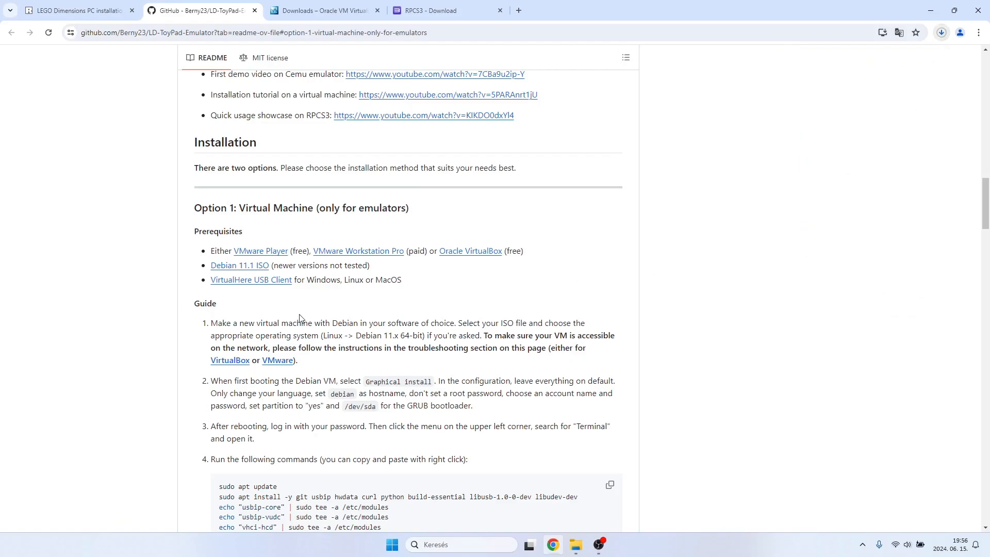
Launch RPCS3 from the rpcs3-v0.0.32-16611-feff2ba0_win64 folder in Downloads and continue past its welcome dialog by confirming the Quickstart guide was read.
left_click(80, 7)
mouse_move(575, 544)
left_click(551, 456)
left_click(283, 214)
scroll(379, 356, "up", 5)
scroll(379, 356, "down", 5)
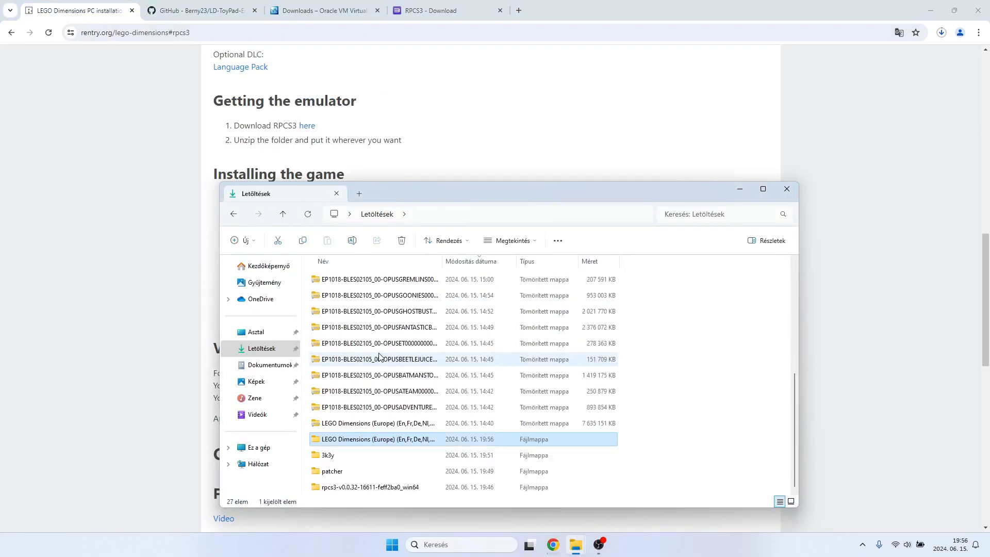
double_click(360, 484)
left_click(341, 297)
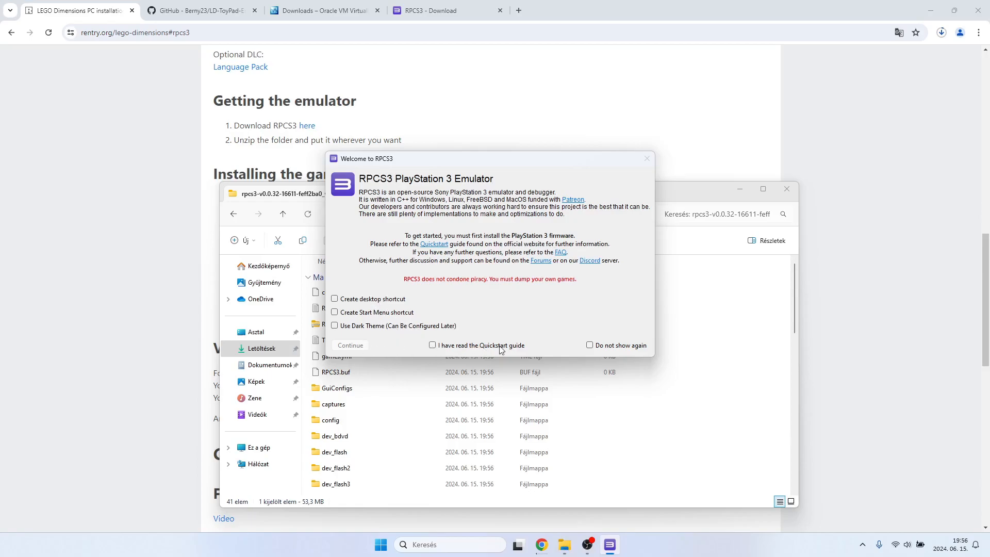
left_click(460, 348)
left_click(336, 345)
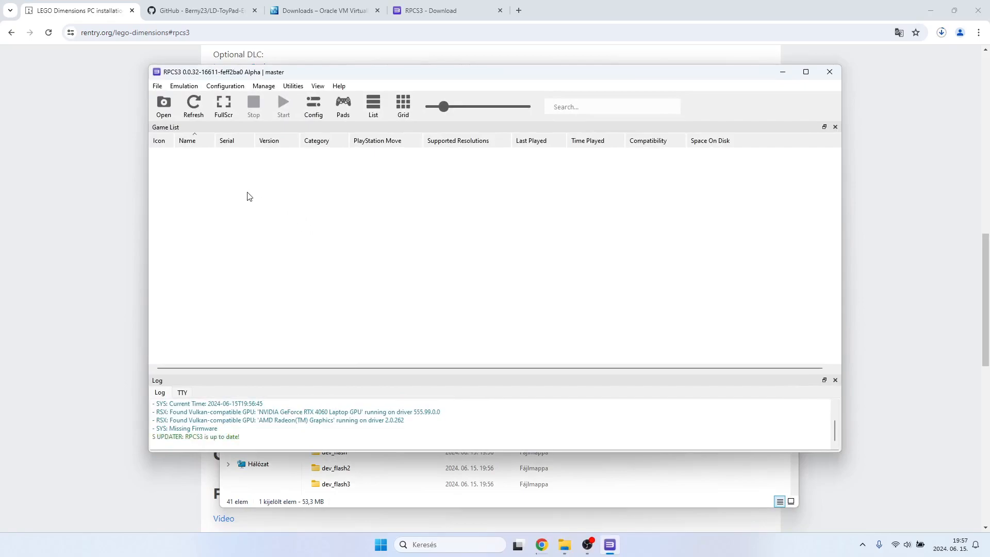
Minimize File Explorer, move the RPCS3 window aside to inspect the firmware entry in its log, and return to the guide.
left_click_drag(314, 75, 532, 204)
left_click(739, 188)
left_click_drag(629, 206, 730, 154)
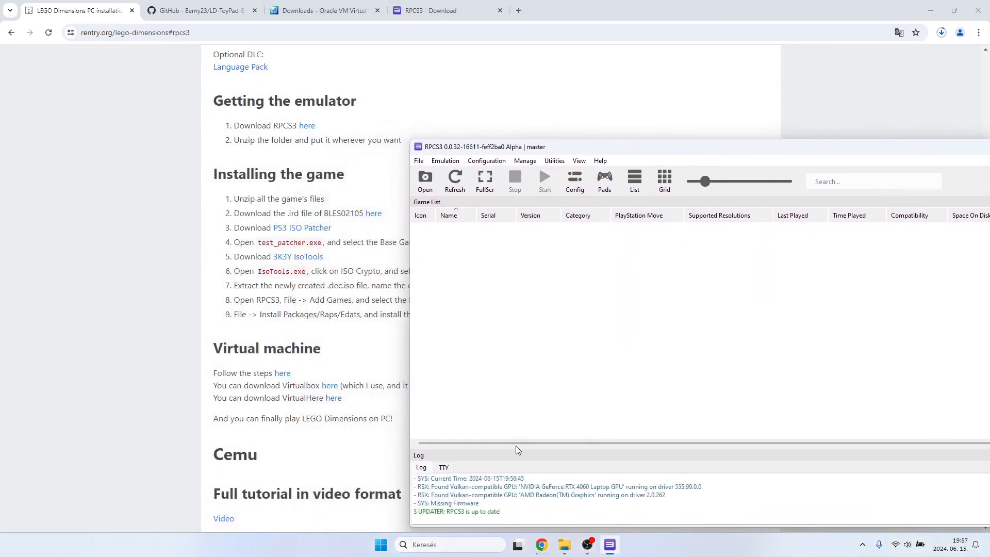
mouse_move(479, 504)
left_mouse_down()
mouse_move(436, 511)
mouse_move(481, 505)
left_mouse_up()
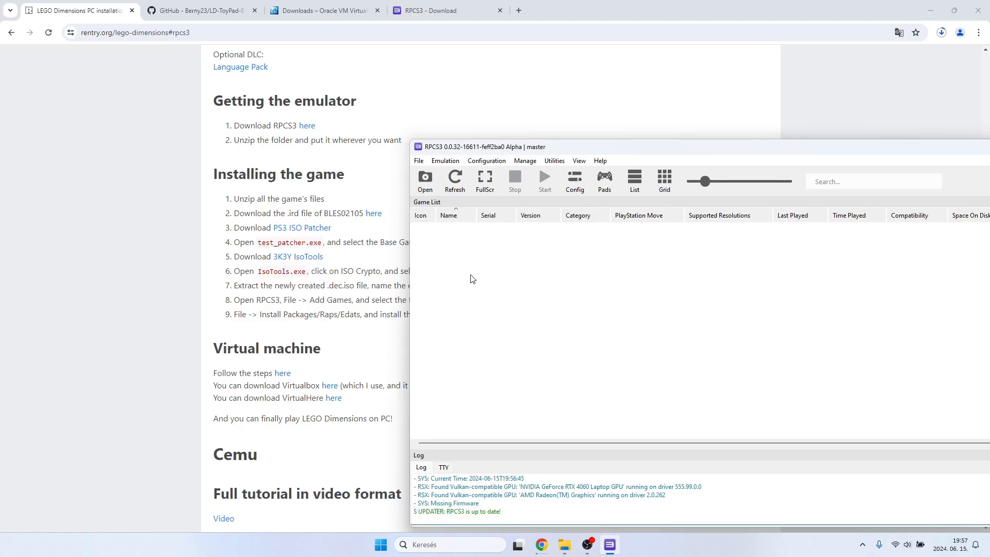
left_click_drag(588, 150, 549, 135)
left_click(359, 296)
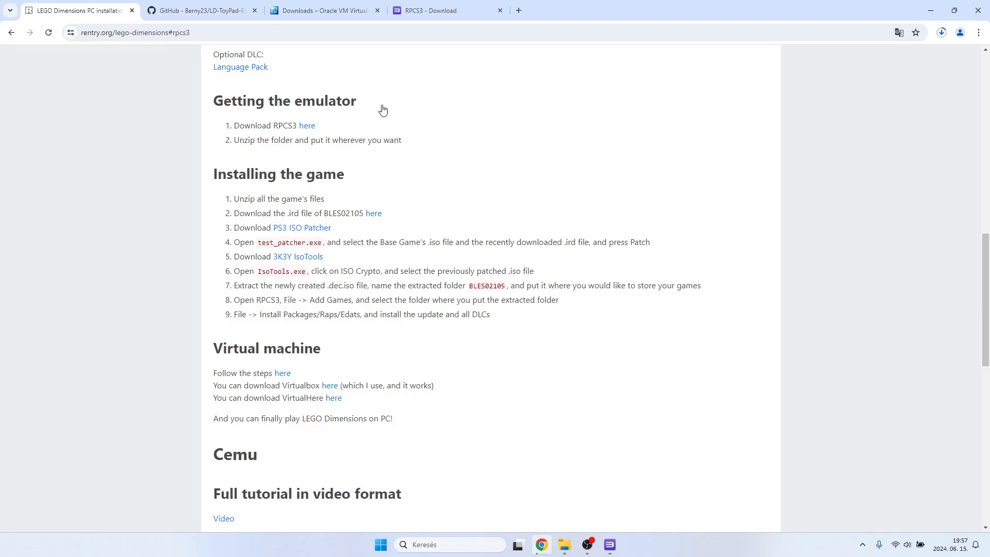
Search Google for ps3updat.pup in a new browser tab, accept the cookies and open PlayStation's PS3 system software update page.
left_click(519, 10)
type("ps")
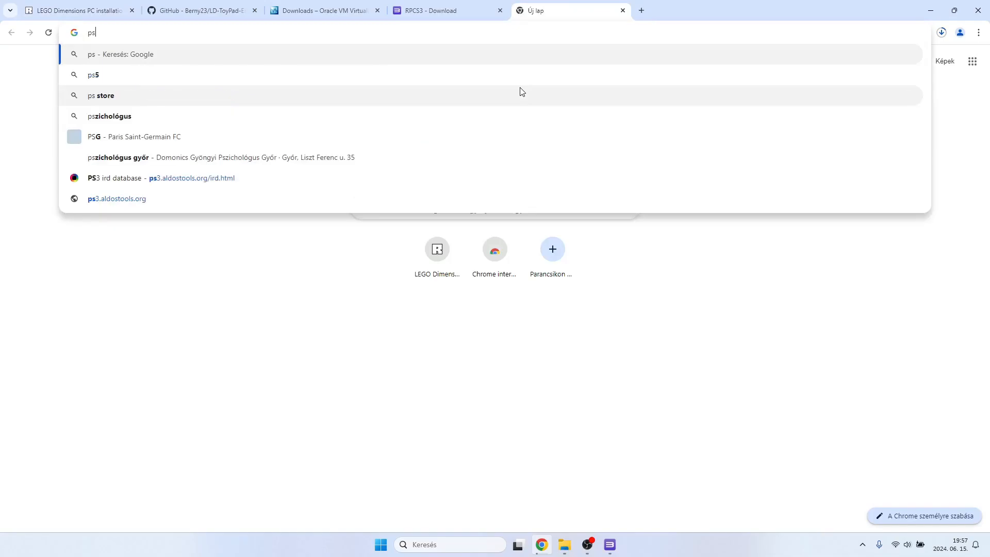
type("3updat")
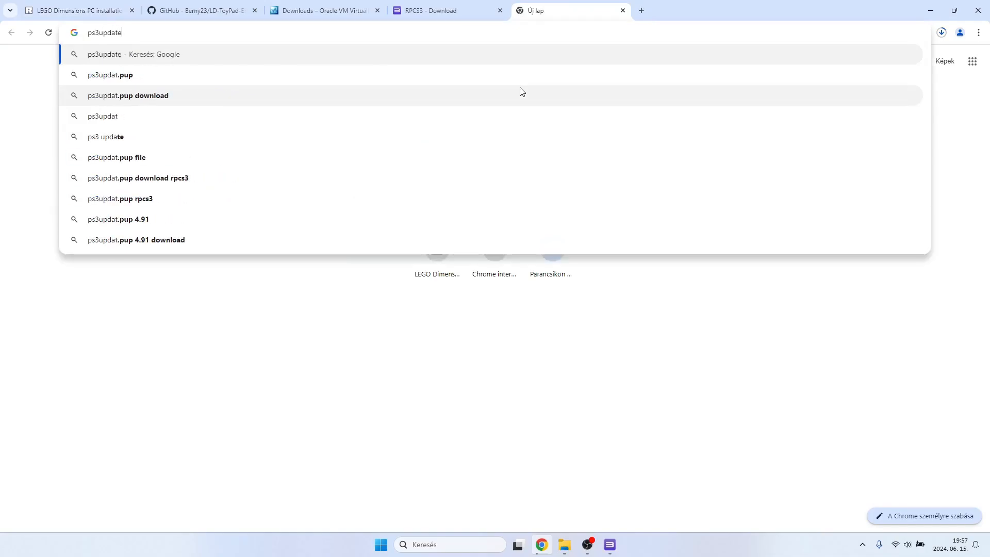
type(".pup")
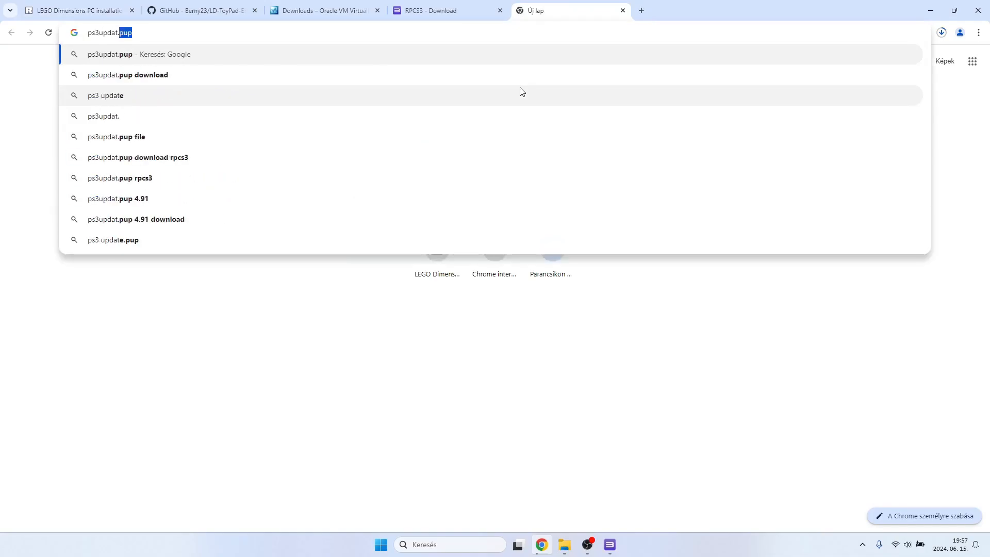
key("Return")
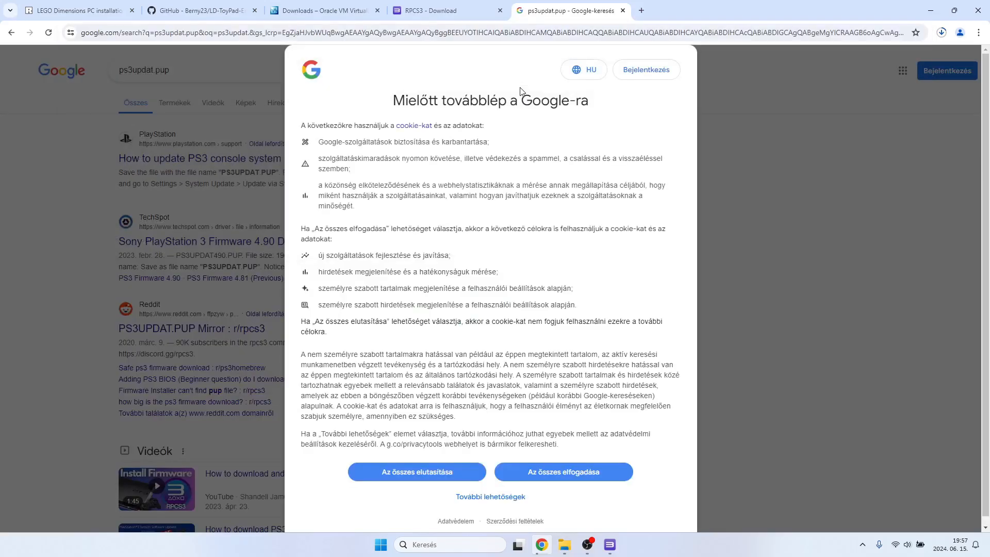
left_click(523, 473)
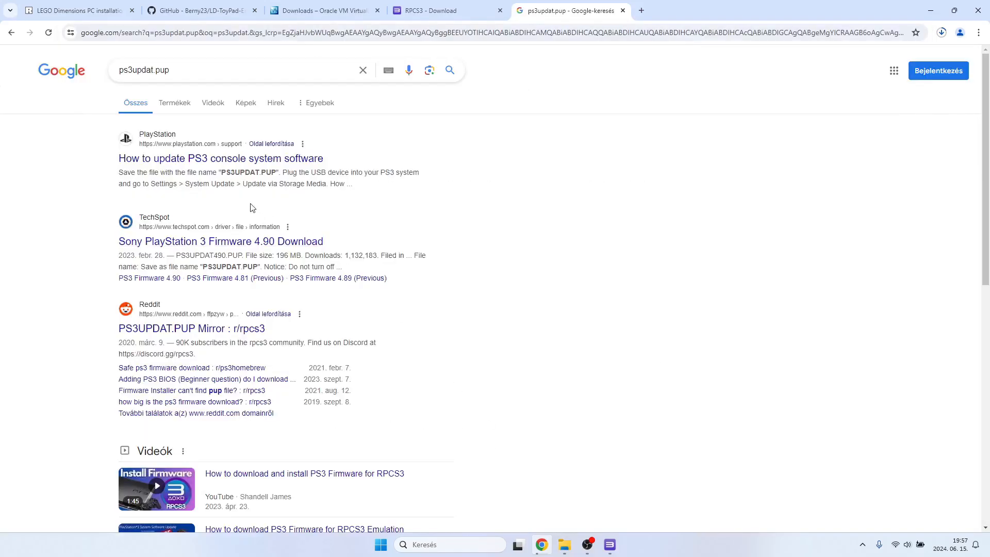
left_click(226, 161)
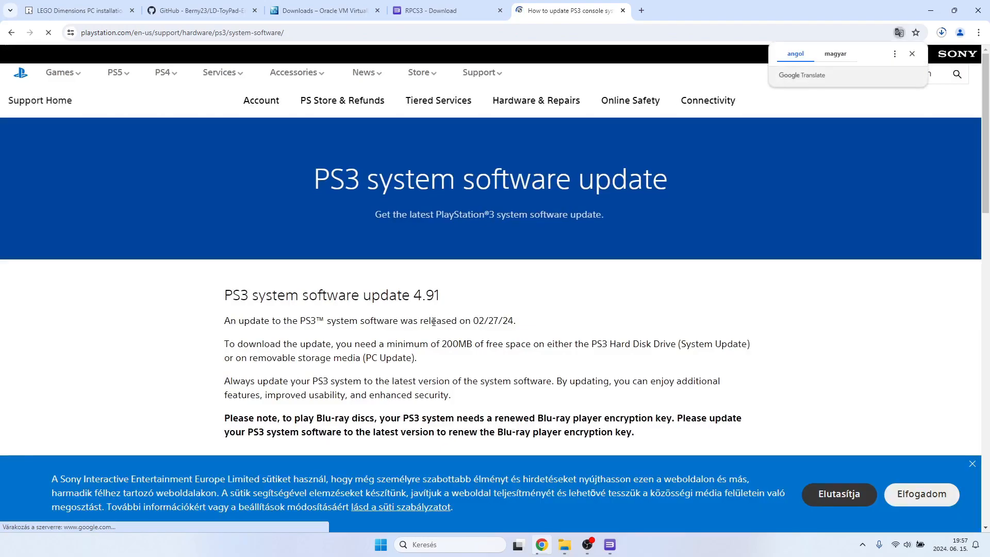
Expand the "Update using a computer" instructions on the PS3 system software update page.
scroll(455, 336, "down", 1)
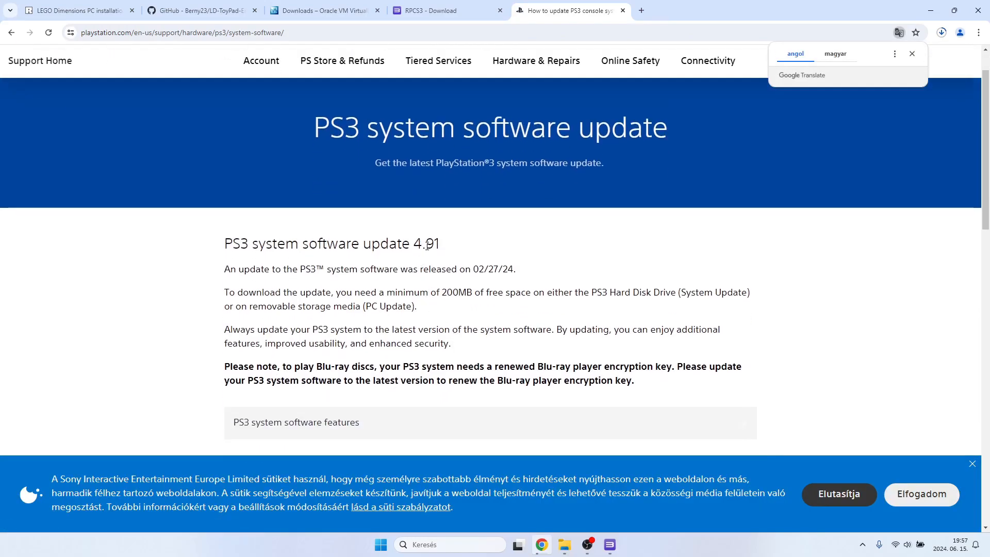
scroll(428, 246, "down", 3)
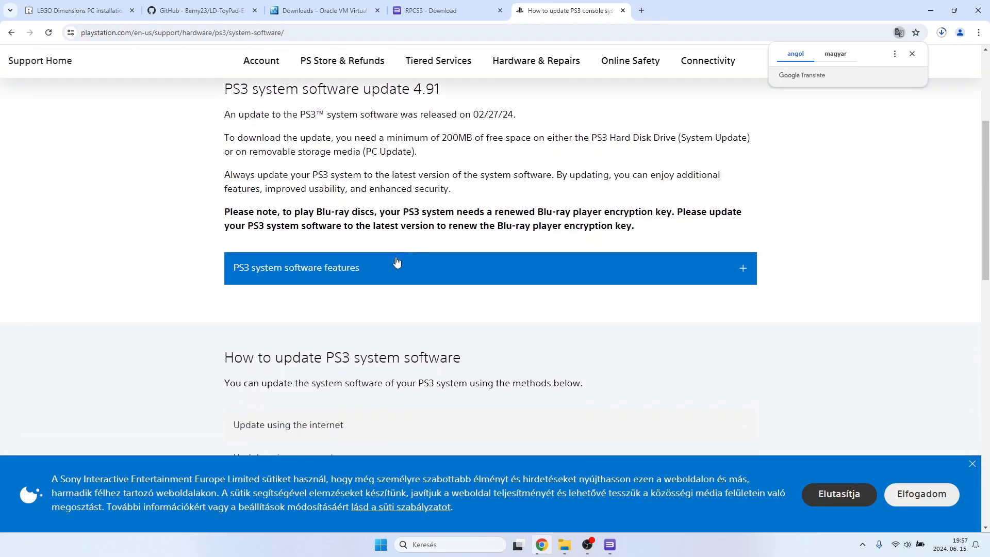
scroll(427, 299, "down", 3)
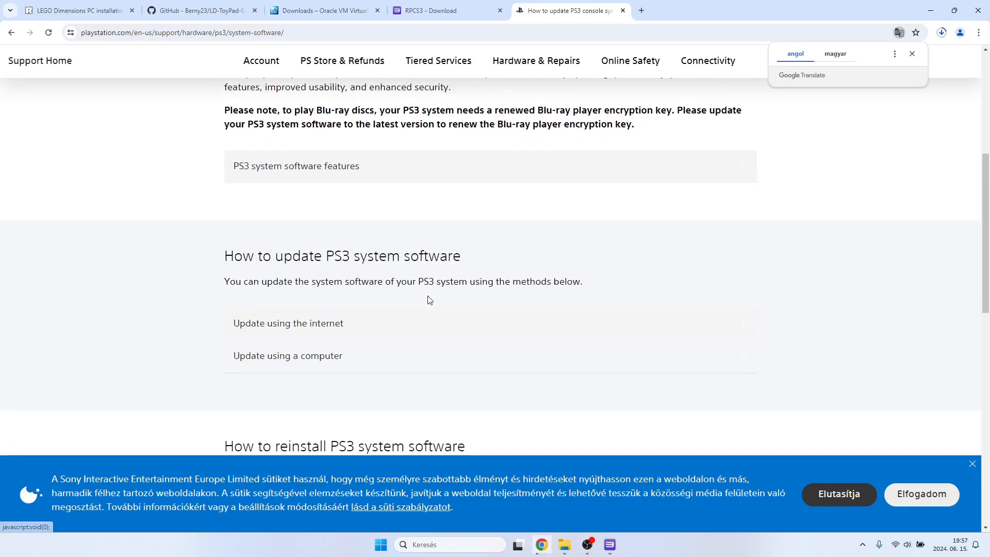
scroll(427, 299, "down", 3)
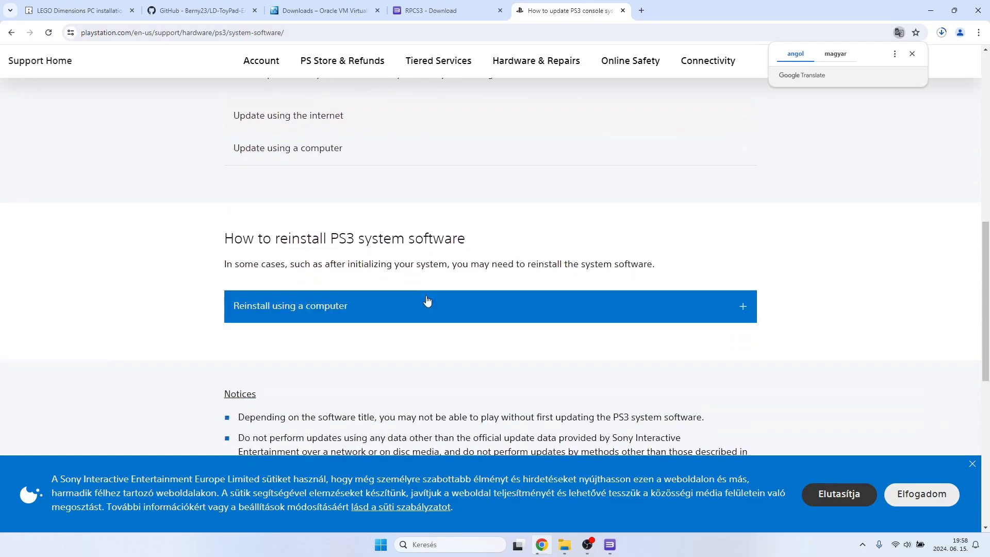
scroll(427, 300, "up", 3)
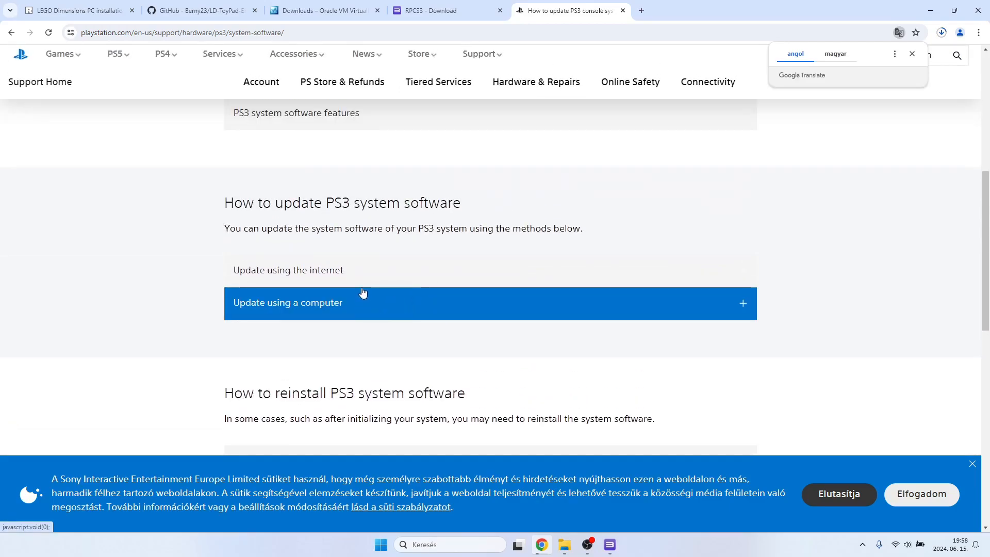
left_click(427, 308)
scroll(428, 308, "down", 2)
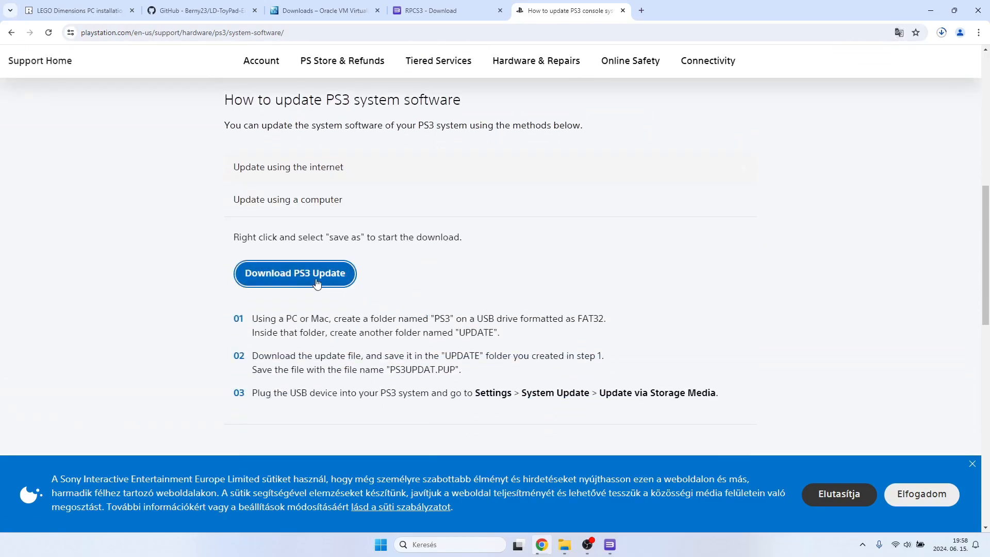
Save the linked PS3 update as PS3UPDAT.PUP in the Downloads folder and choose to keep the flagged file.
right_click(313, 279)
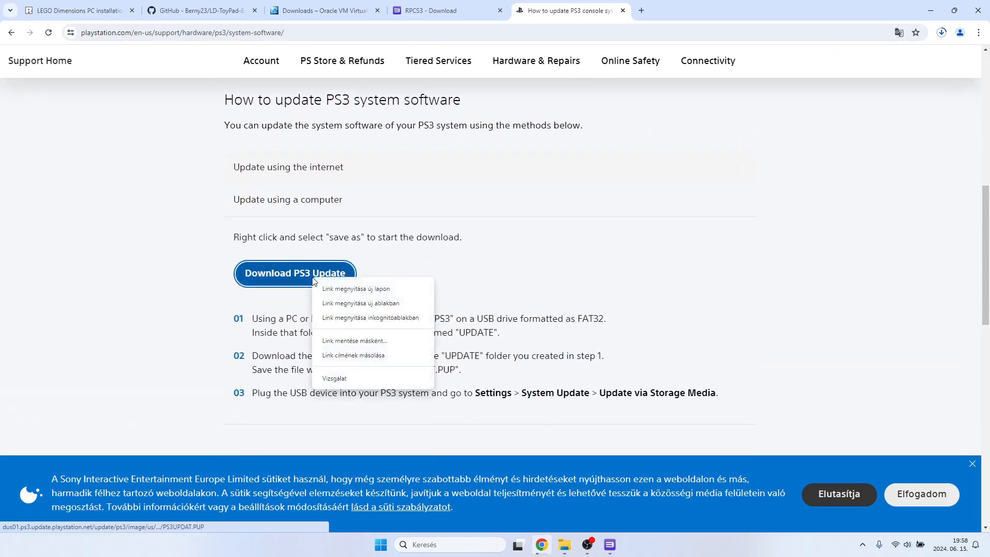
left_click(354, 341)
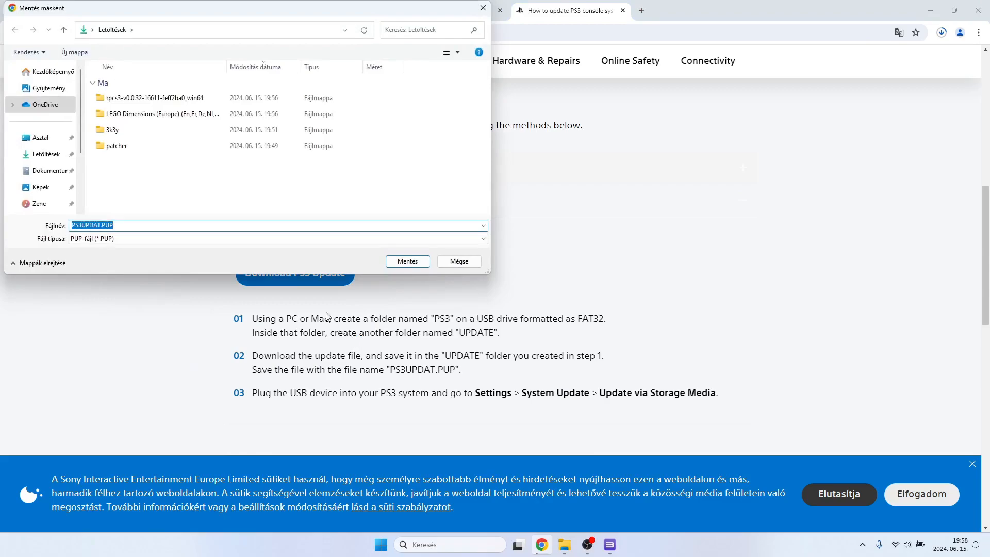
left_click(397, 265)
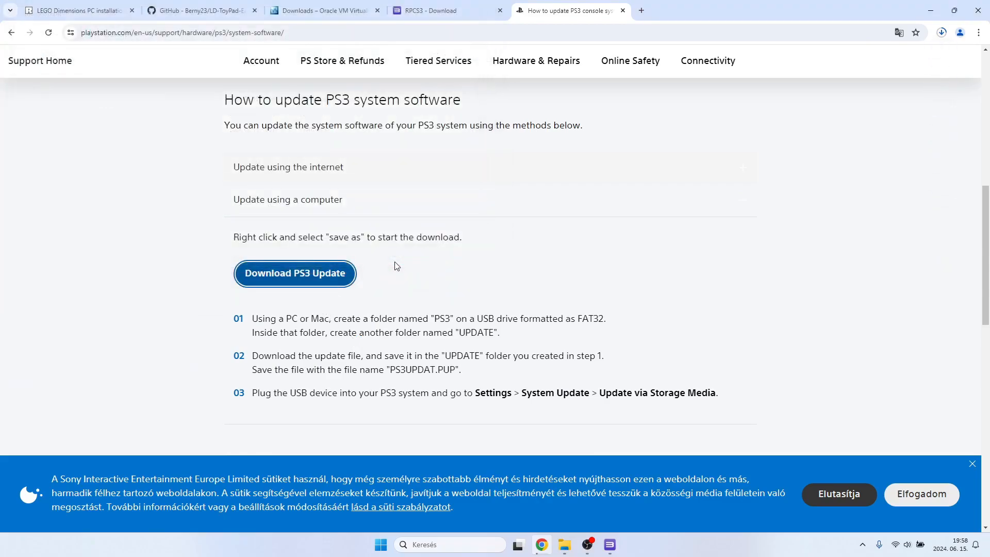
left_click(939, 35)
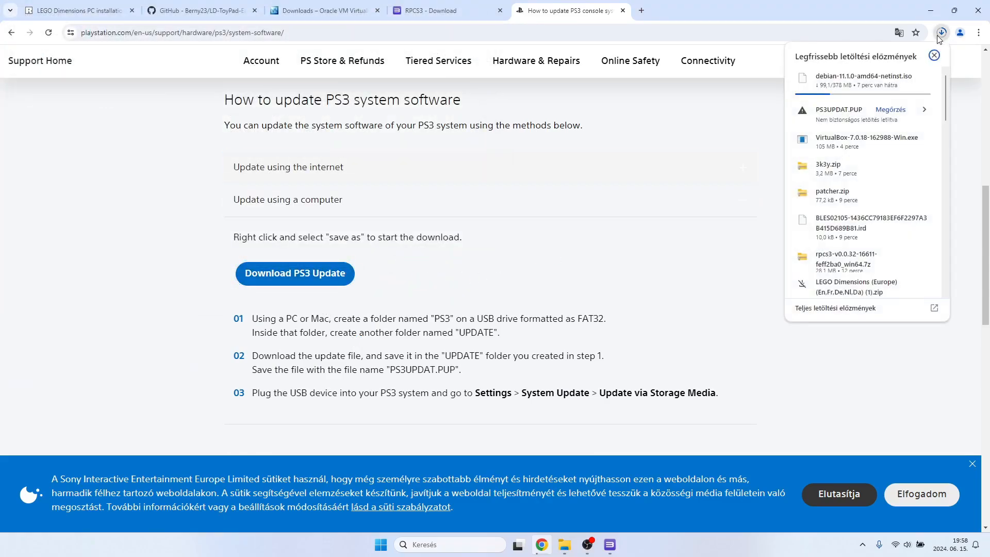
left_click(890, 111)
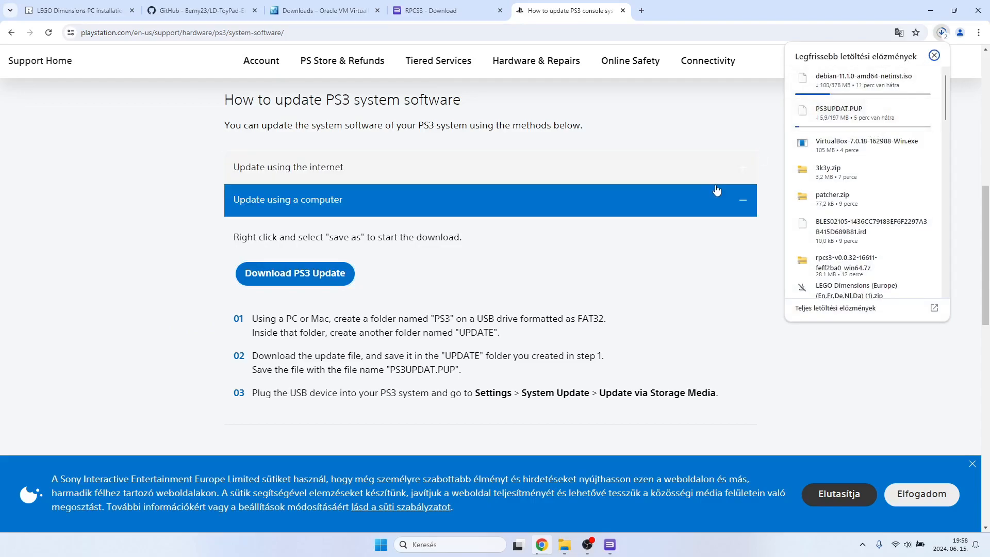
left_click(832, 360)
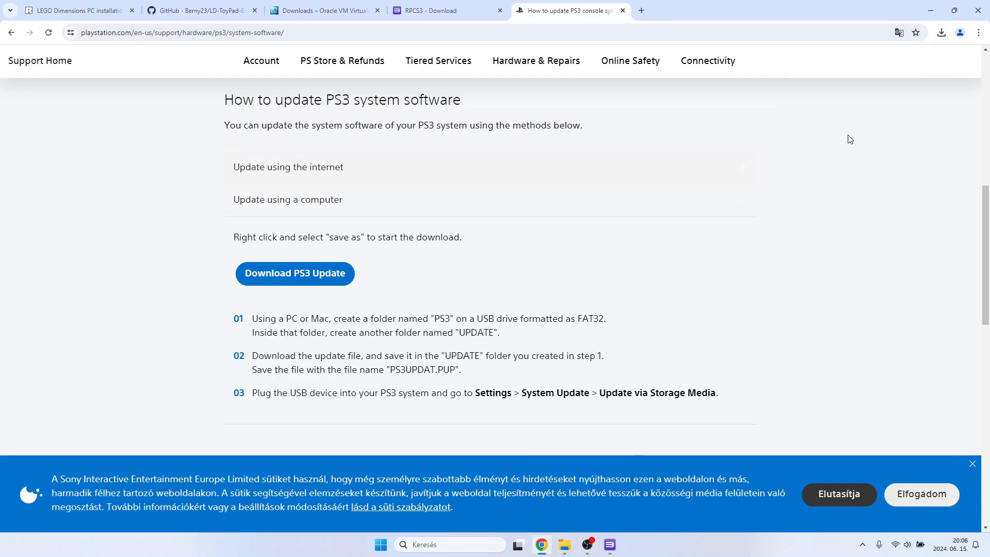
Check the recent downloads, switch to RPCS3 and install the firmware from PS3UPDAT.PUP in Downloads.
left_click(940, 33)
left_click(696, 235)
left_click(587, 508)
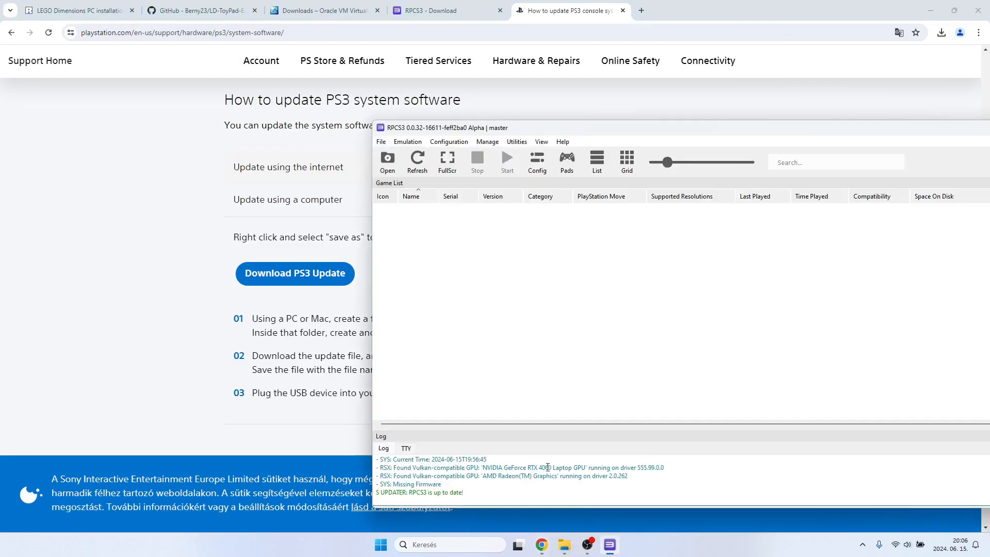
left_click(383, 142)
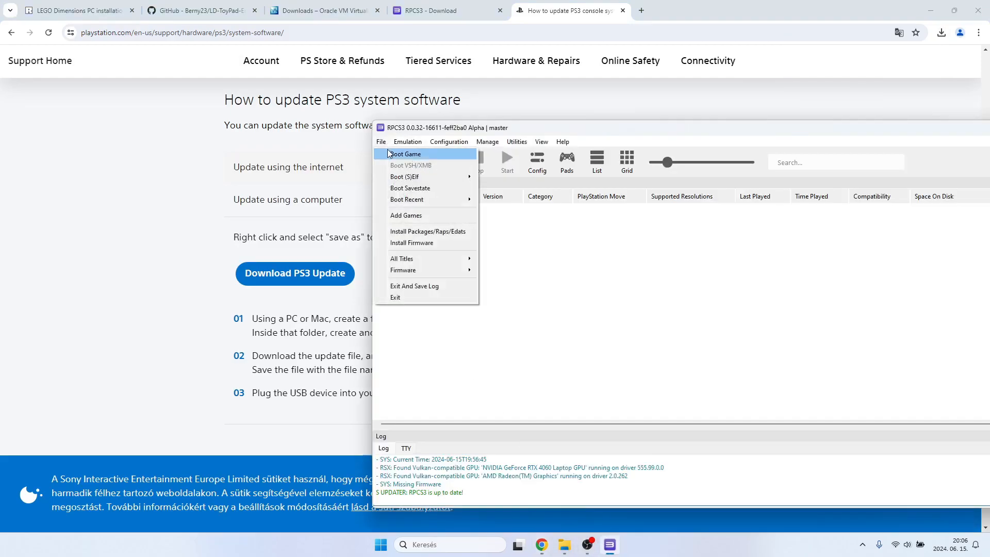
left_click(401, 244)
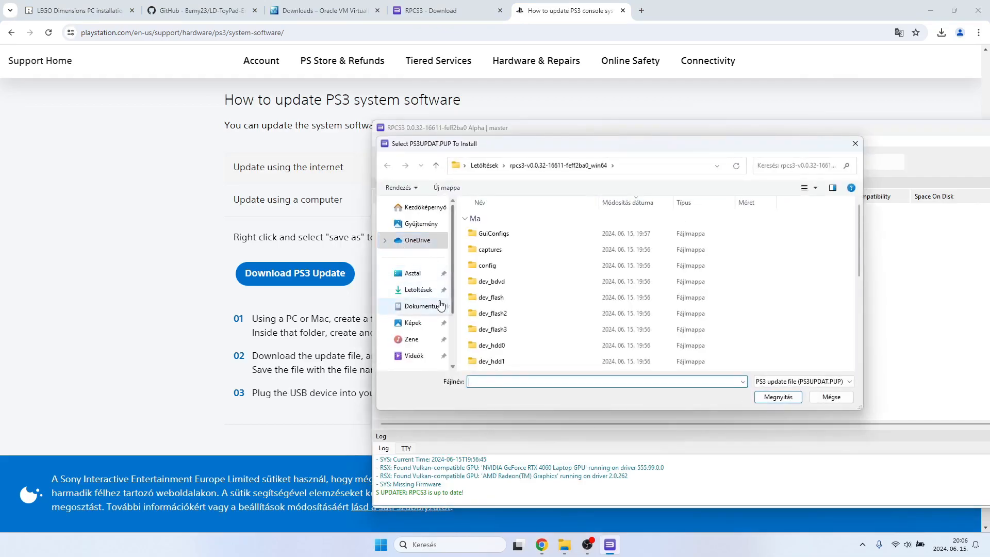
left_click(438, 289)
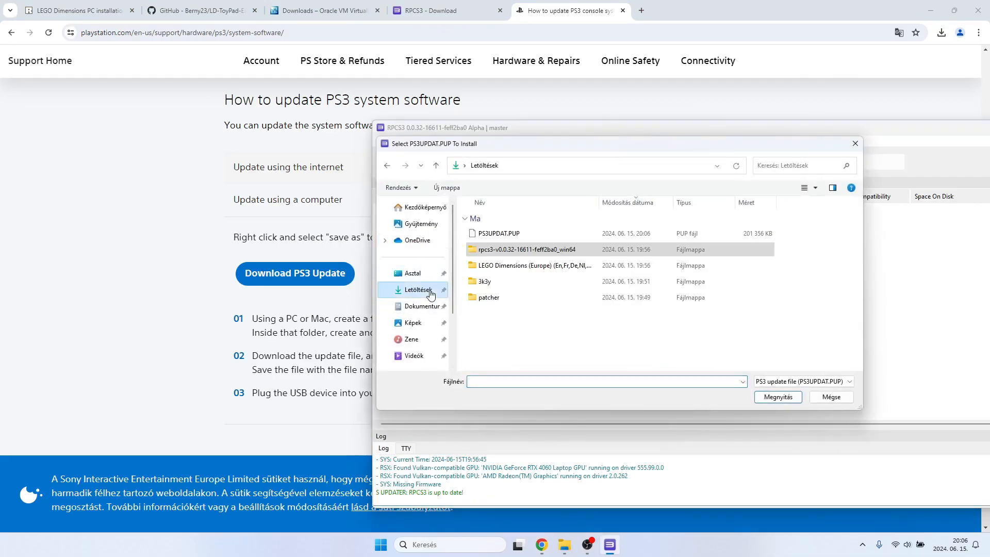
double_click(528, 234)
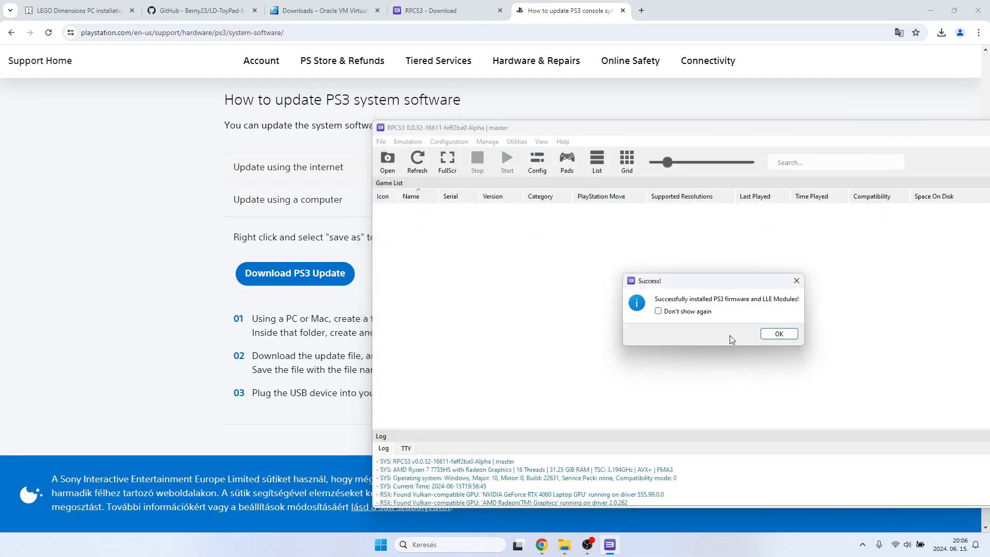
left_click(769, 334)
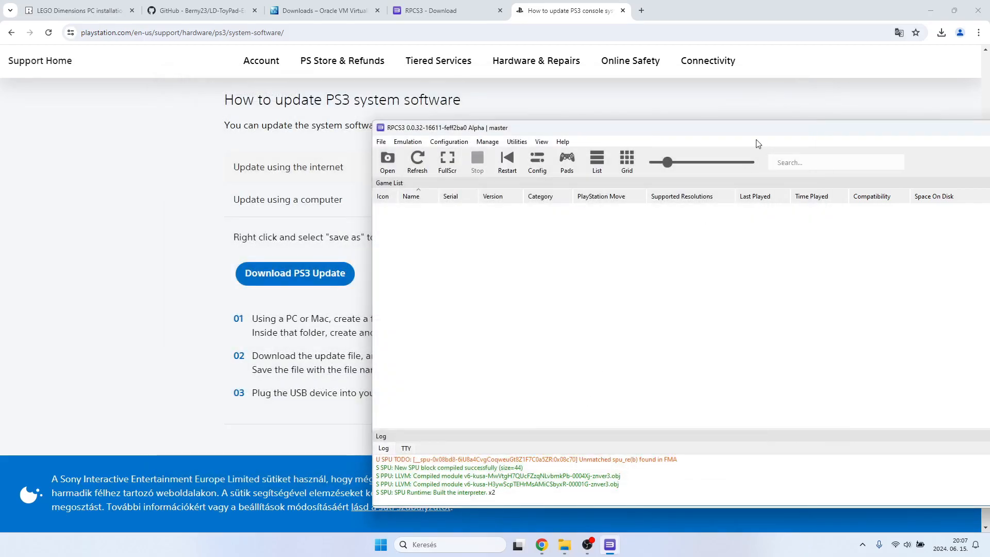
Add the LEGO Dimensions (Europe) (En,Fr,De,Nl,Da) folder from Downloads to the RPCS3 game list, without shortcuts or cache precompiling.
left_click_drag(647, 129, 447, 109)
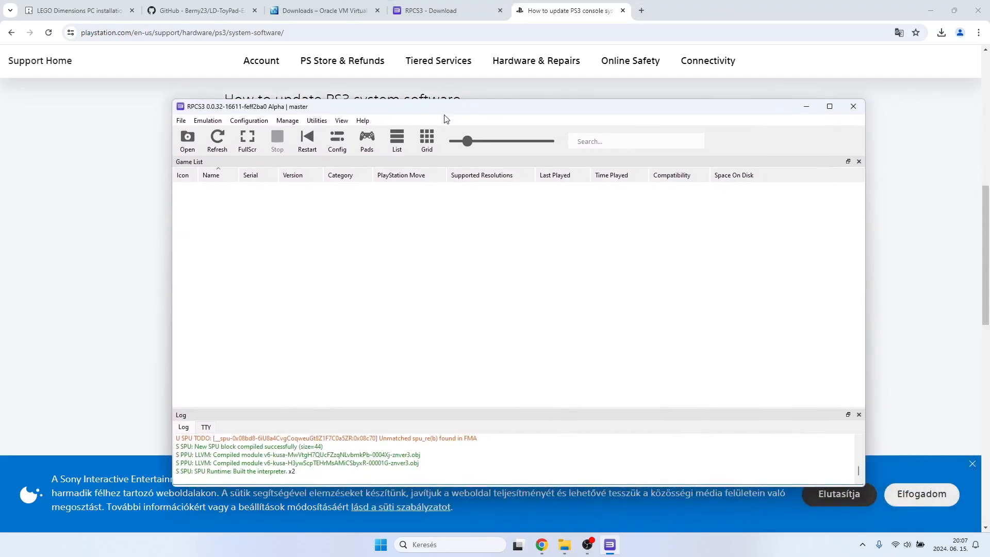
left_click(183, 122)
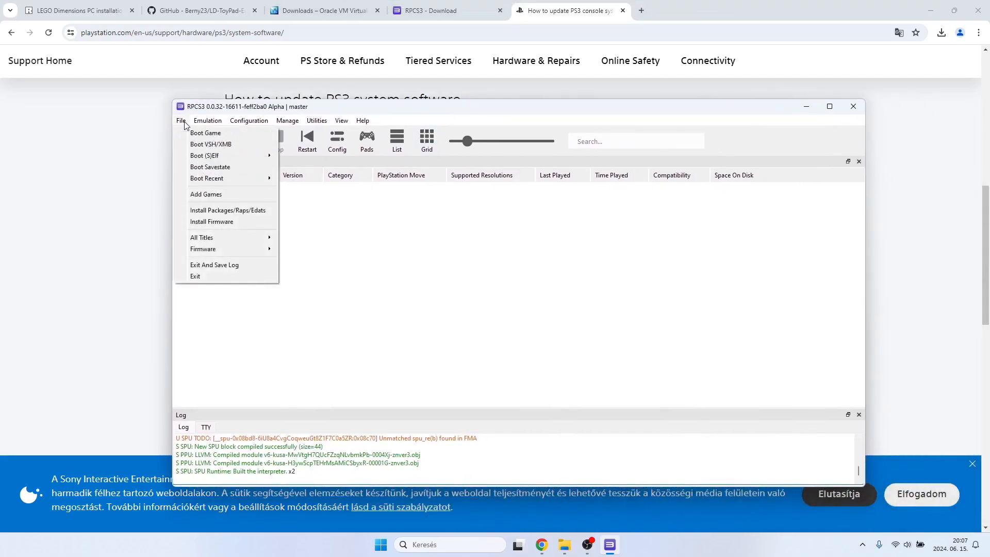
left_click(207, 198)
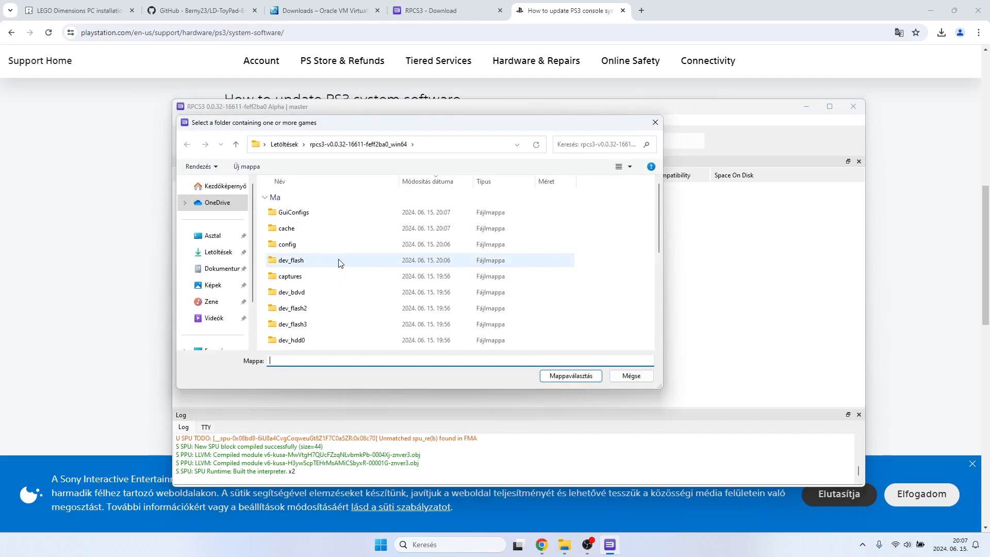
left_click(236, 144)
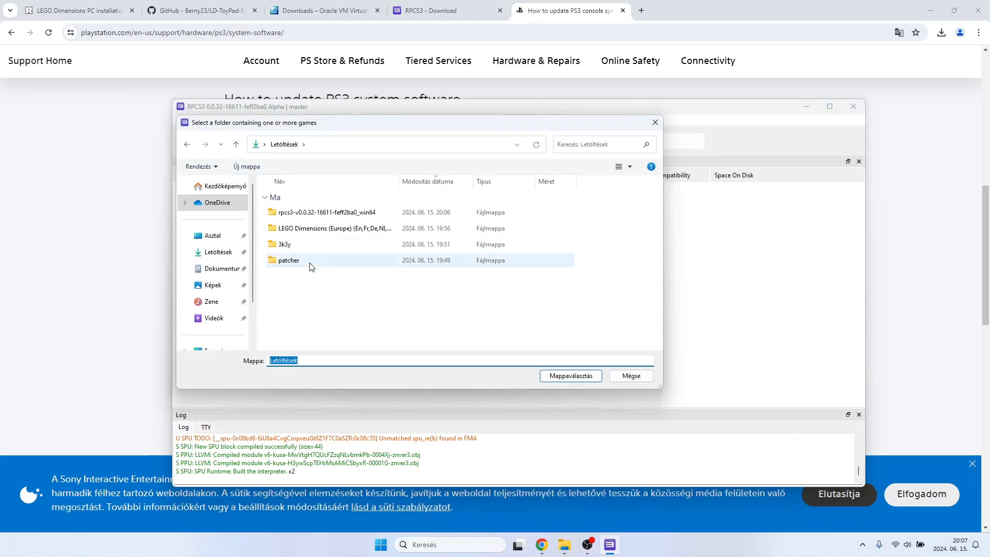
double_click(315, 231)
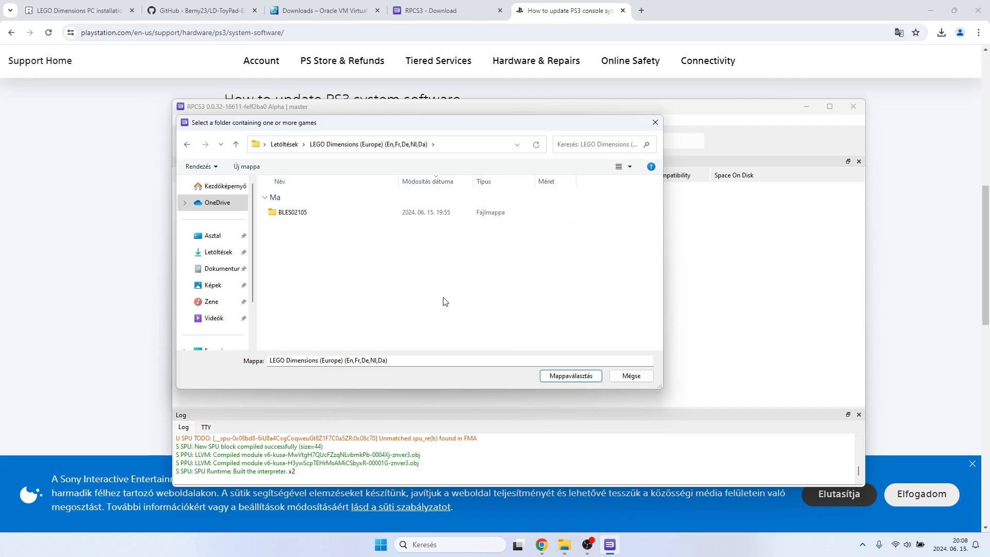
left_click(561, 376)
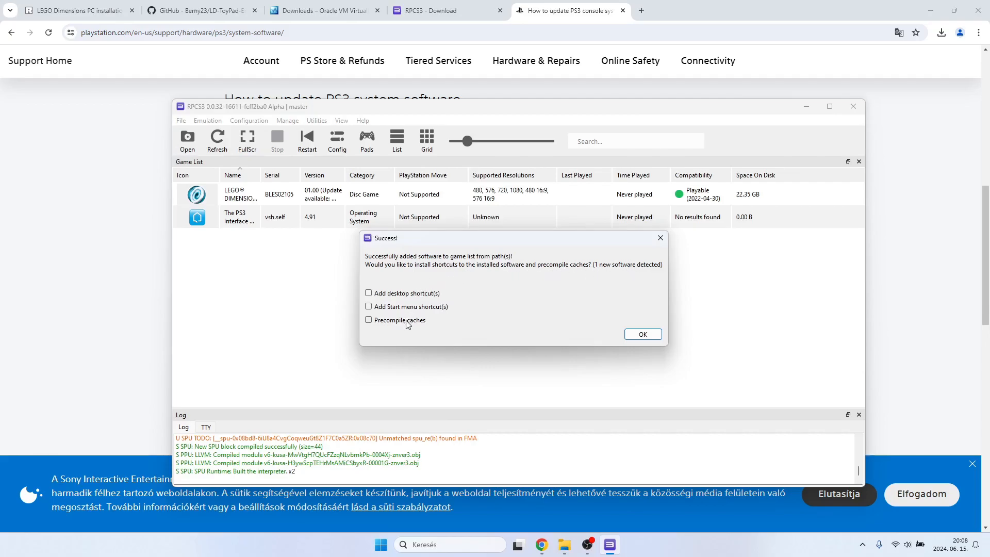
left_click(644, 334)
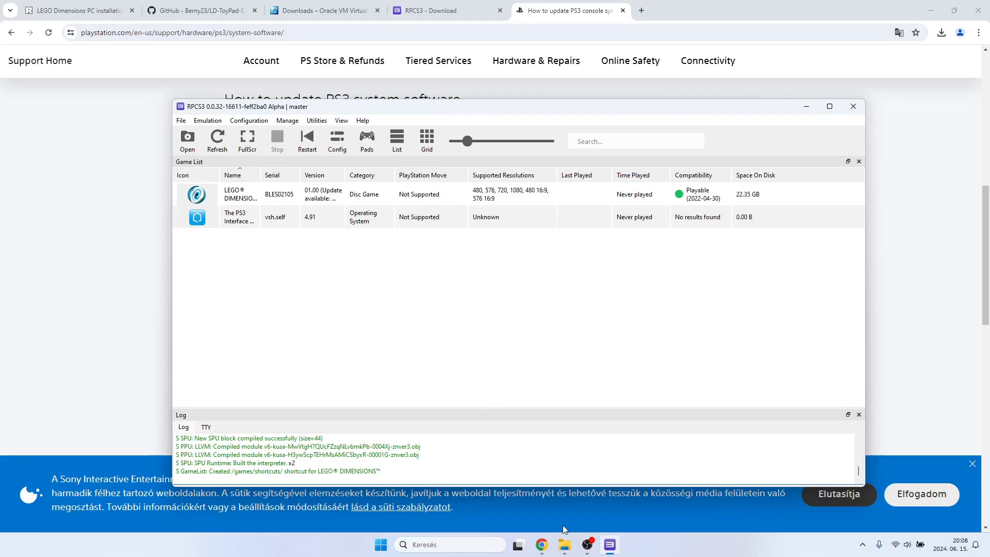
Switch to File Explorer and close the duplicate window showing the rpcs3-v0.0.32-16611-feff2ba0_win64 folder.
left_click(566, 547)
left_click(547, 518)
mouse_move(561, 540)
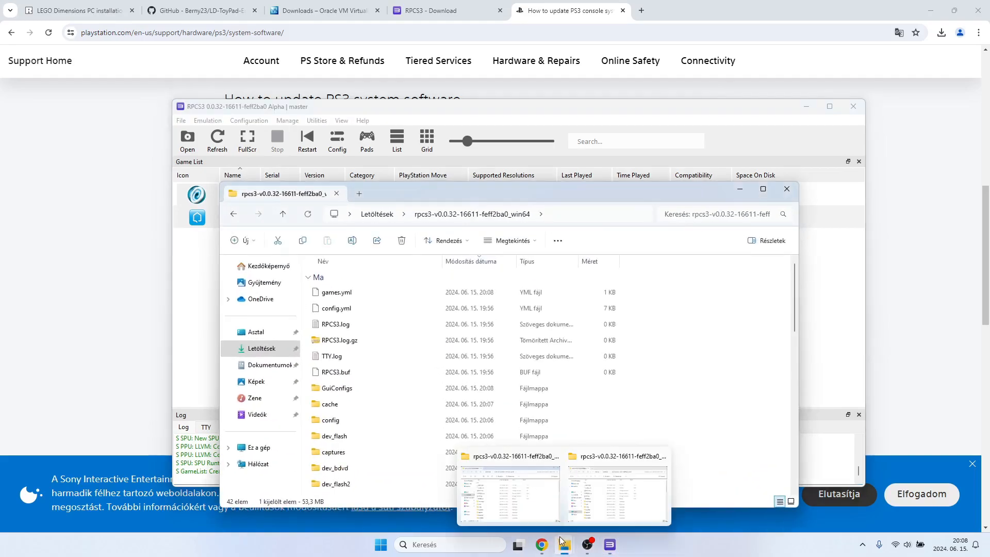
left_click(598, 500)
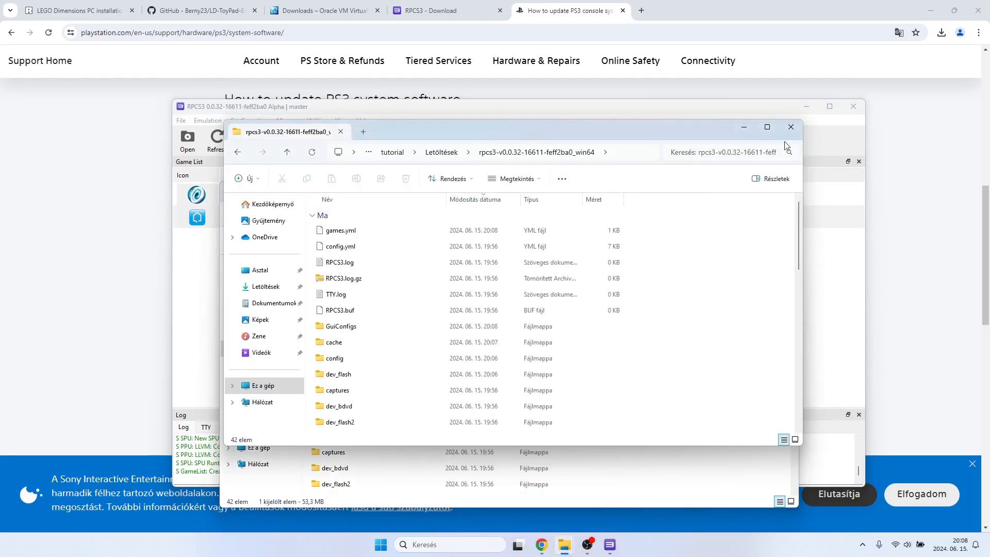
left_click(790, 127)
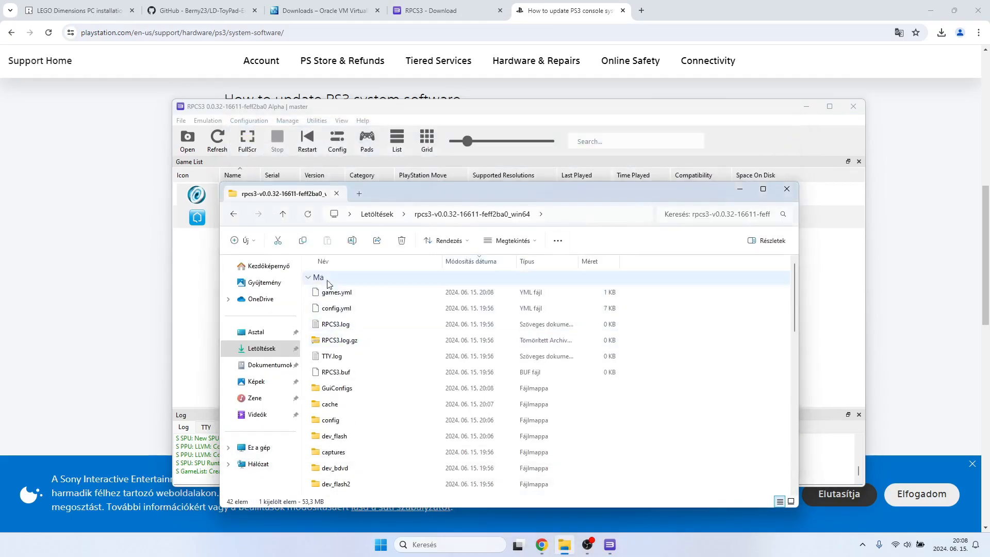
Extract the LEGO Dimensions (Europe) (v1.24) (Disc) (Update) archive in Downloads with 7-Zip and open the extracted folder.
left_click(283, 214)
scroll(367, 355, "up", 5)
scroll(367, 356, "down", 2)
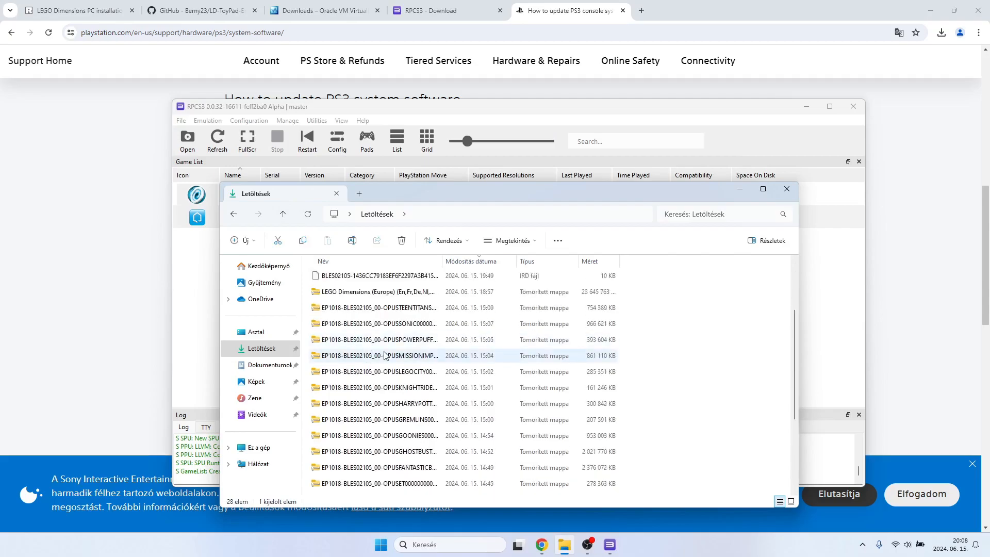
scroll(381, 361, "down", 3)
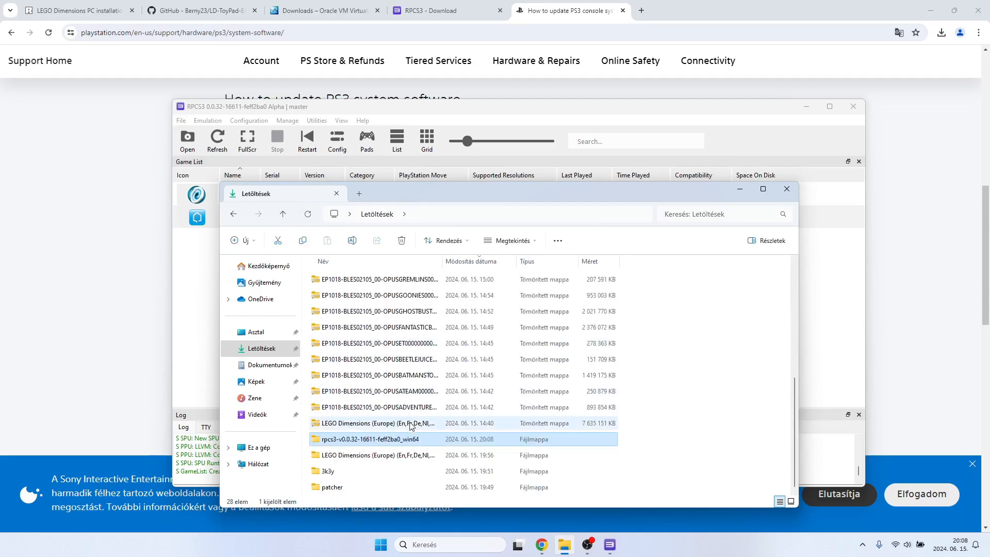
right_click(381, 428)
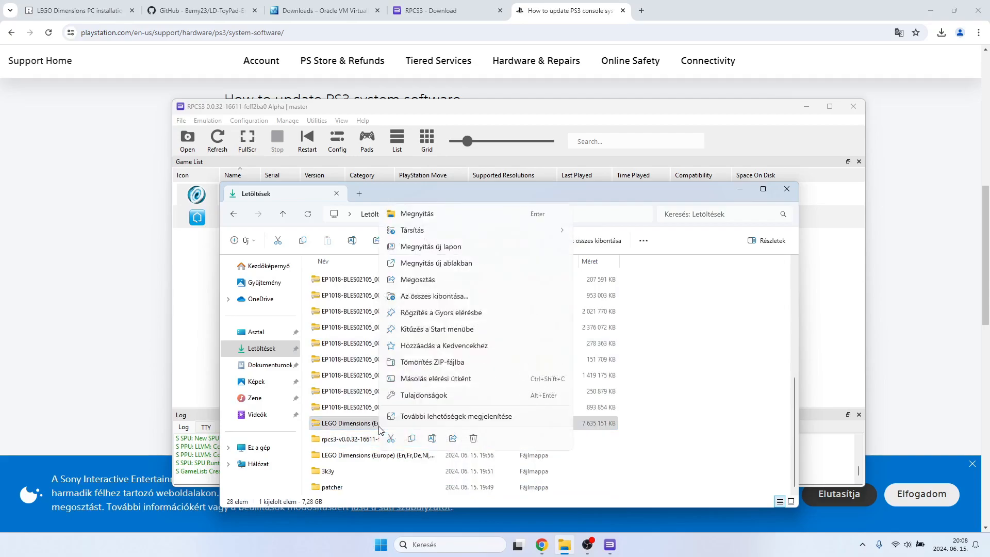
left_click(448, 417)
mouse_move(505, 241)
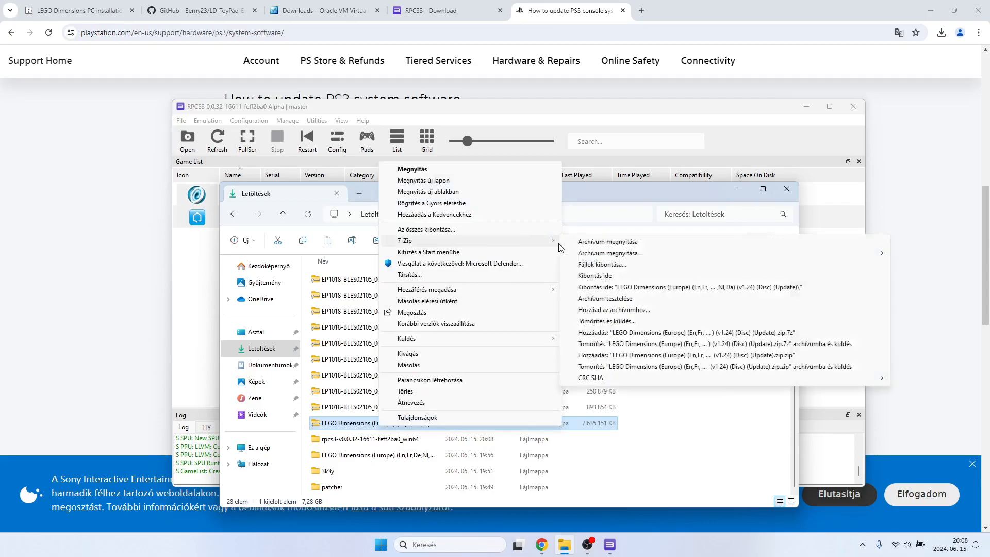
left_click(602, 264)
left_click(494, 336)
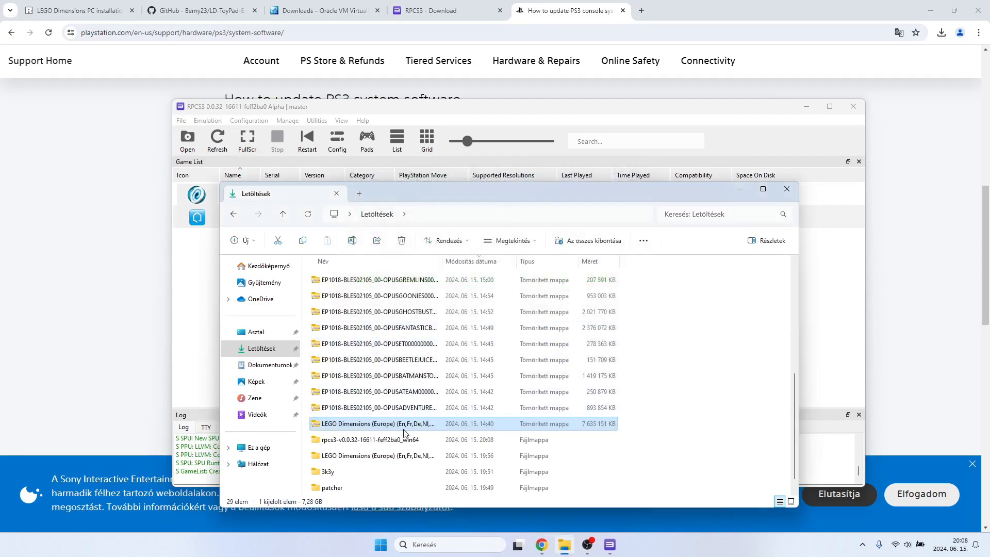
scroll(393, 455, "down", 1)
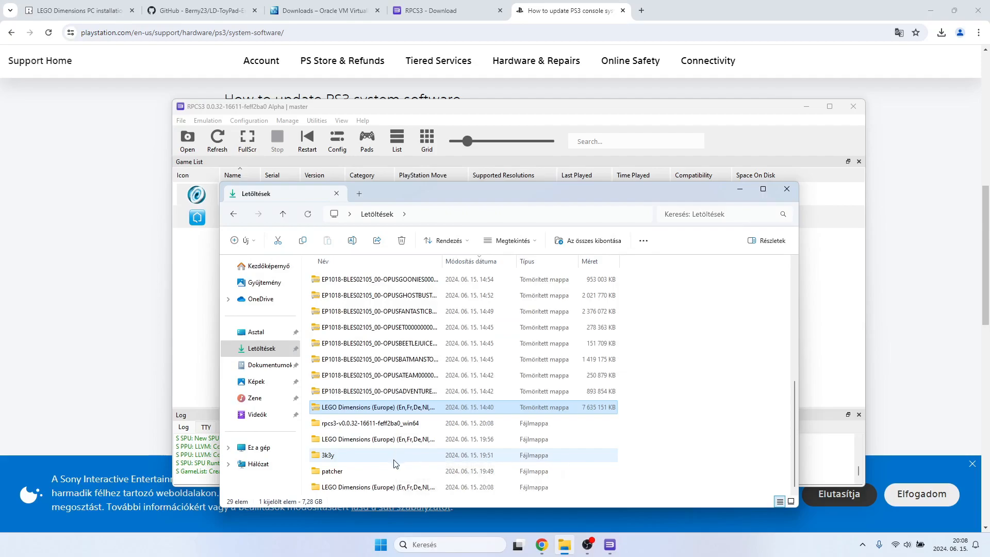
double_click(382, 487)
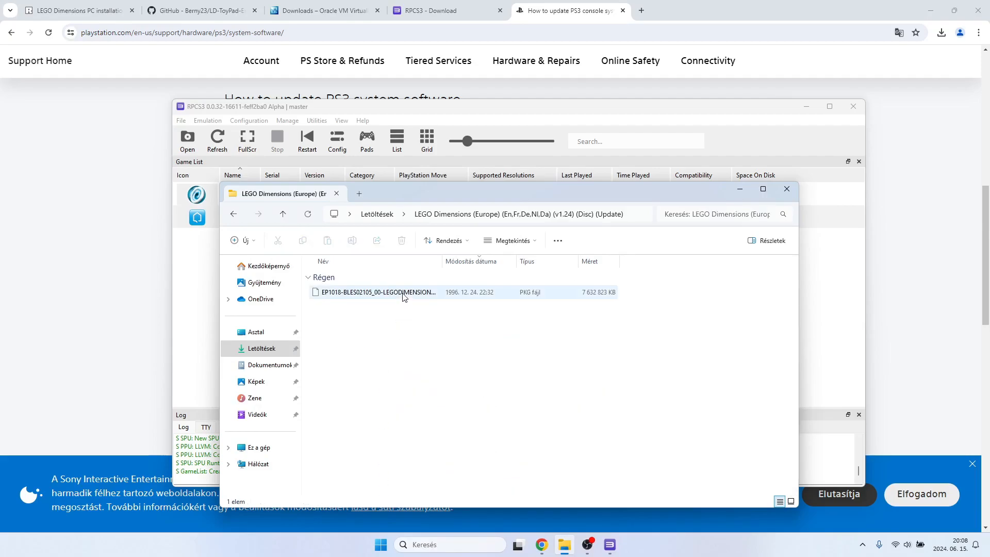
Switch to RPCS3 and install the EP1018-BLES02105_00-LEGODIMENSIONS01-A0124-V0100-PE.pkg update package from the v1.24 update folder in Downloads.
left_click(183, 120)
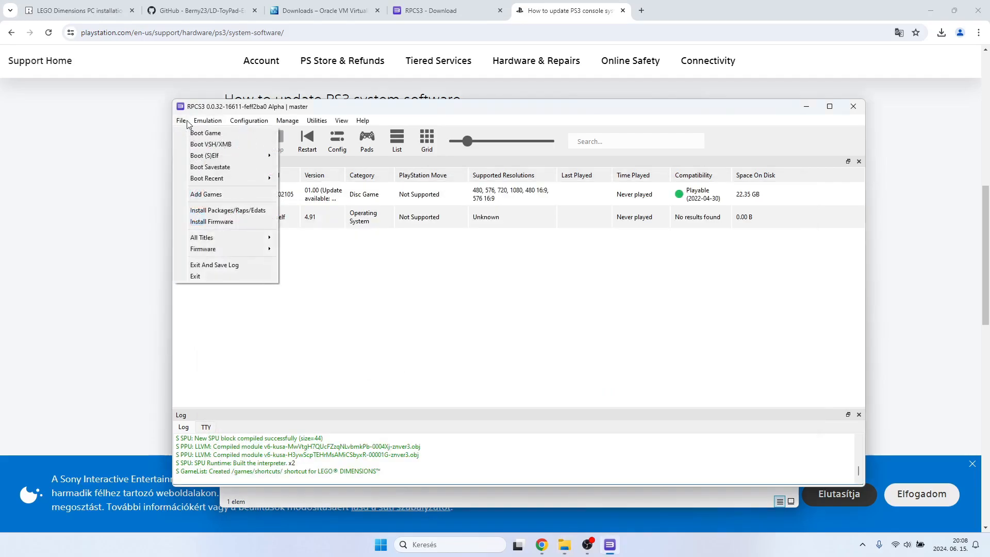
left_click(248, 212)
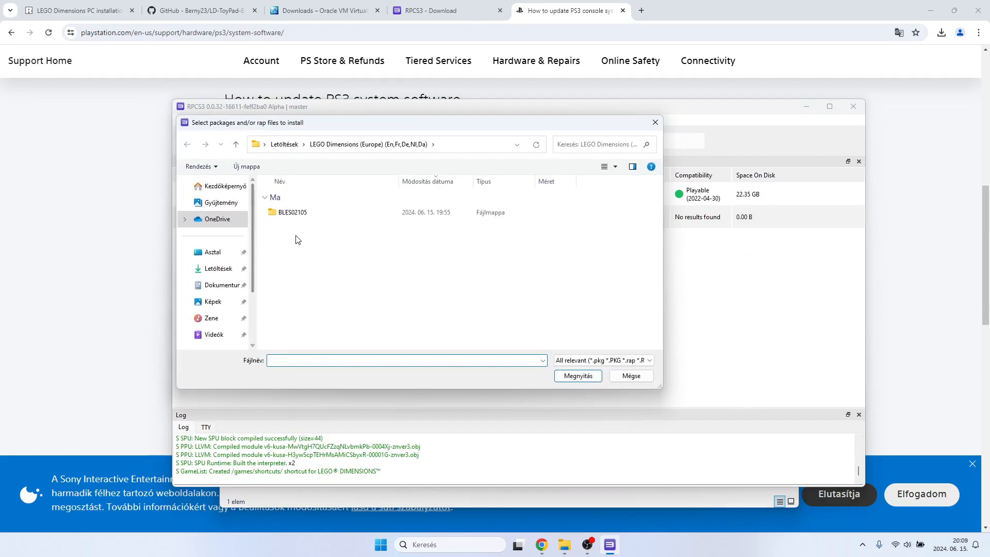
left_click(236, 145)
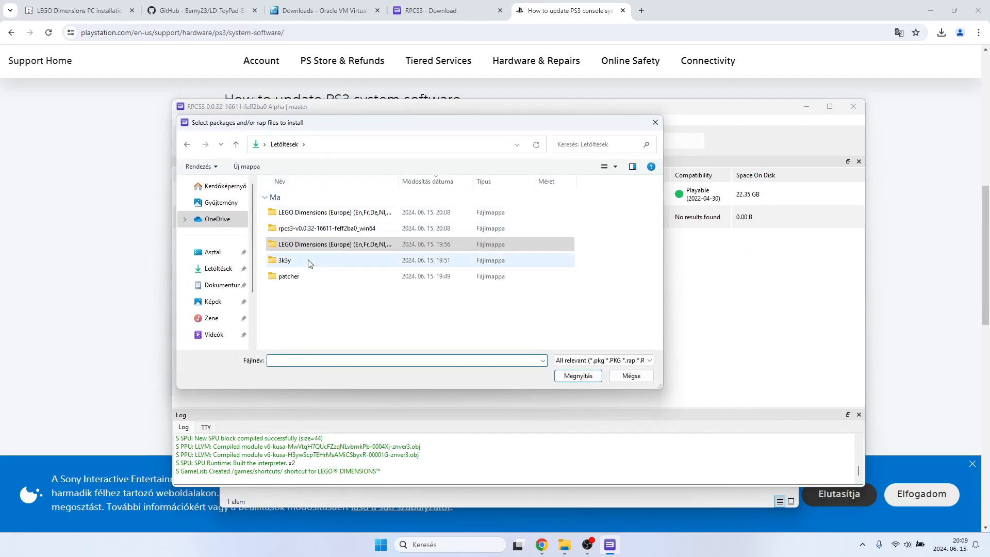
double_click(347, 213)
double_click(336, 213)
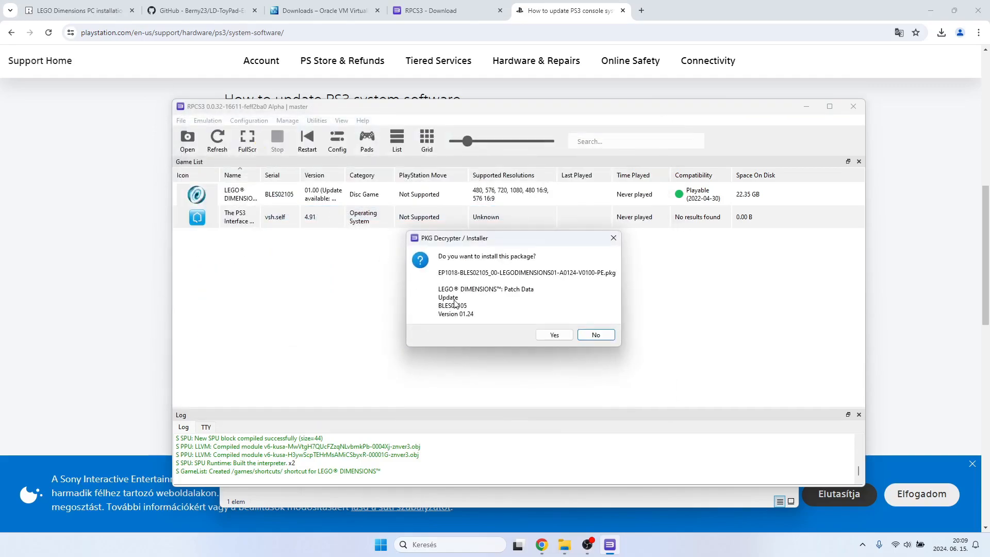
left_click(554, 335)
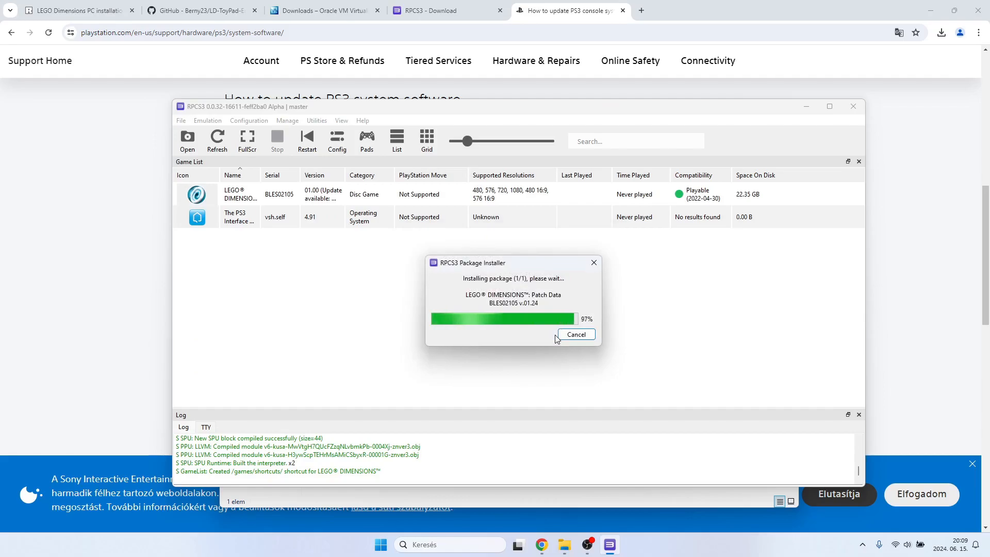
left_click(640, 340)
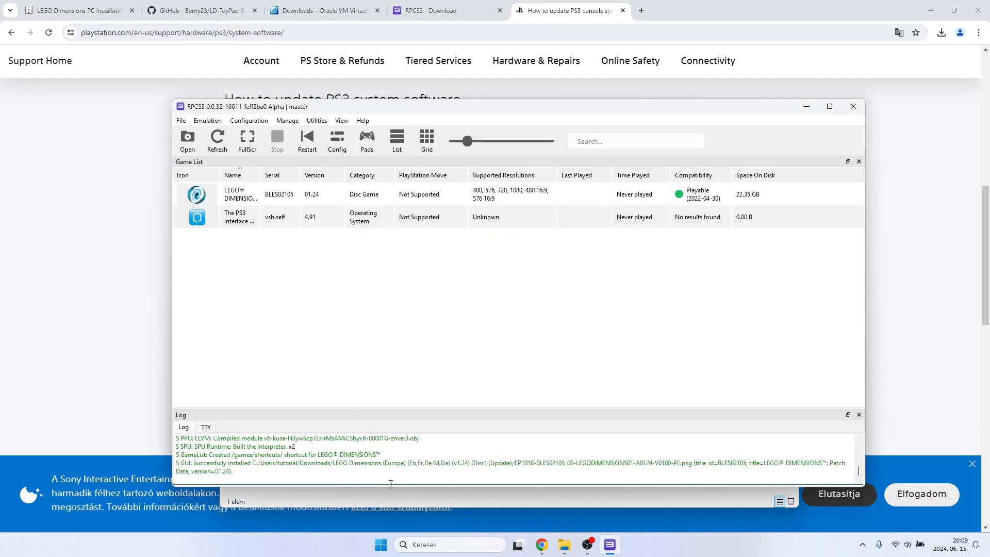
Switch to File Explorer, return to Downloads and extract the EP1018-BLES02105_00-OPUSADVENTURETIM (Europe) (DLC) archive with 7-Zip into its own folder.
left_click(419, 501)
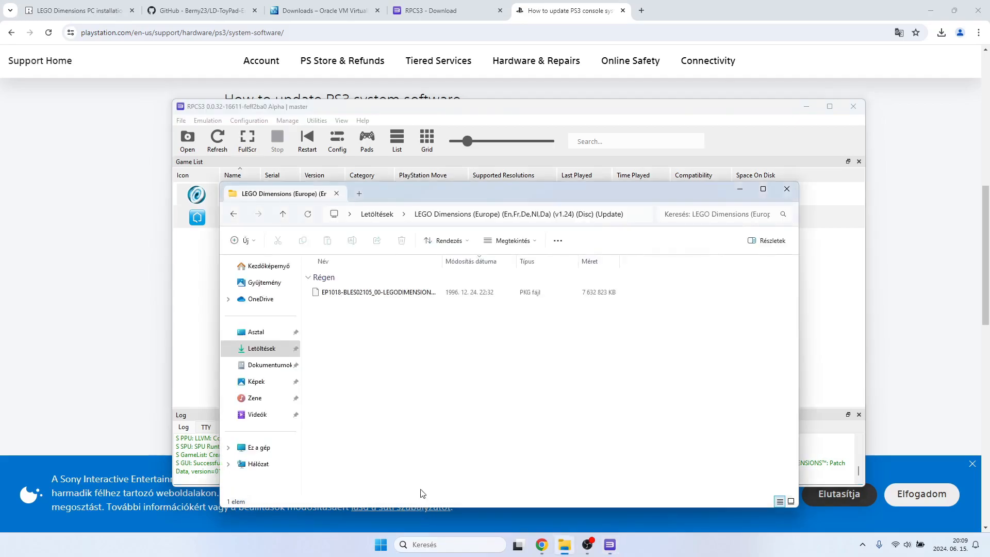
left_click(282, 214)
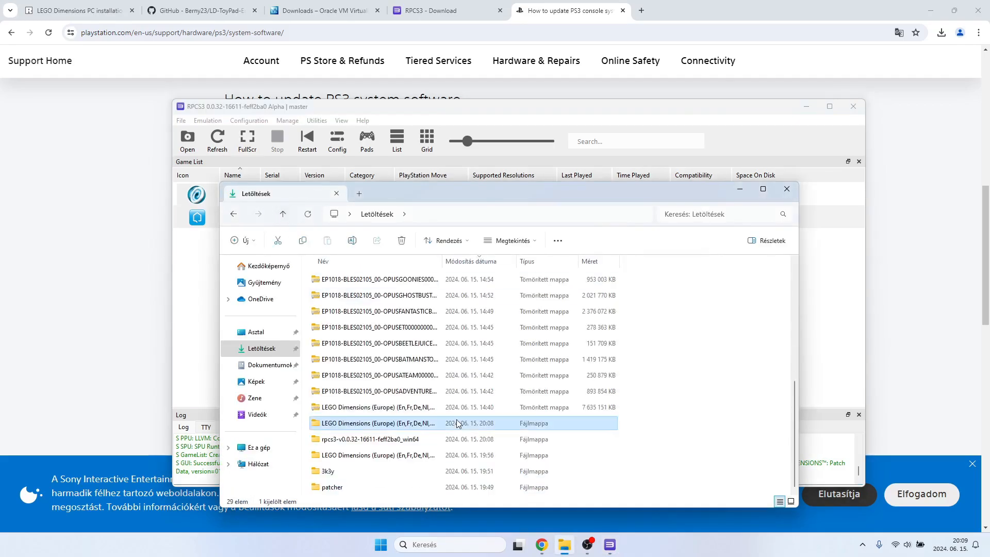
scroll(455, 420, "up", 3)
scroll(455, 420, "up", 2)
scroll(453, 417, "down", 5)
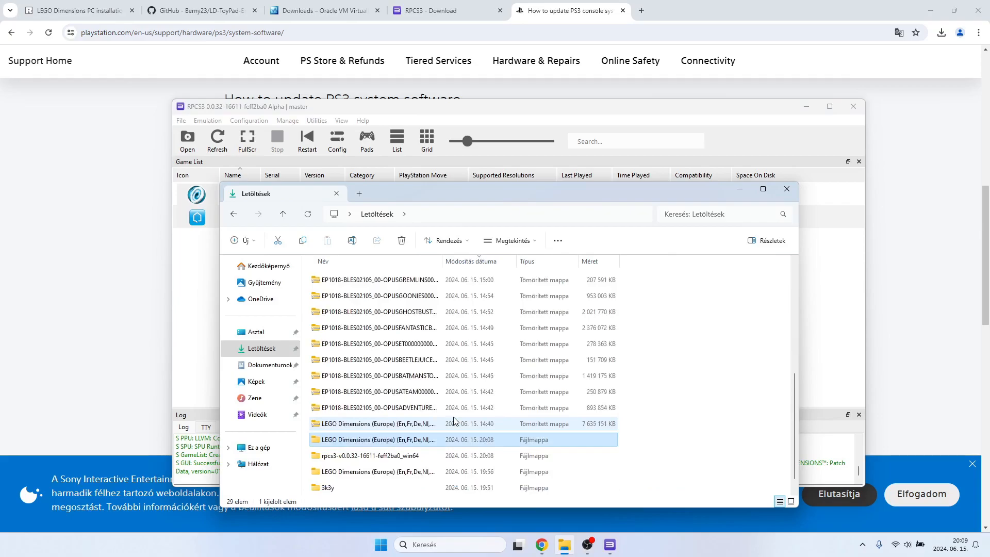
right_click(398, 408)
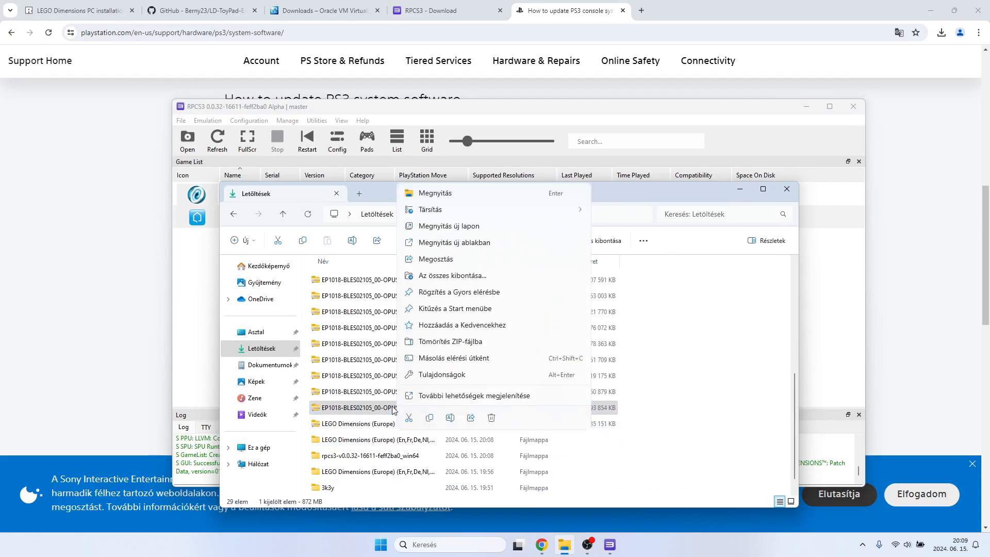
left_click(490, 395)
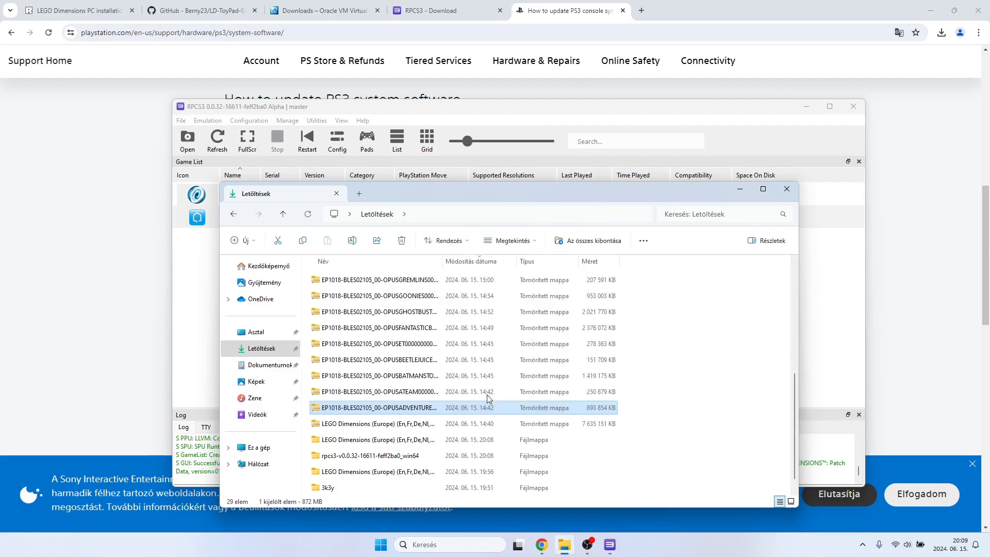
mouse_move(513, 223)
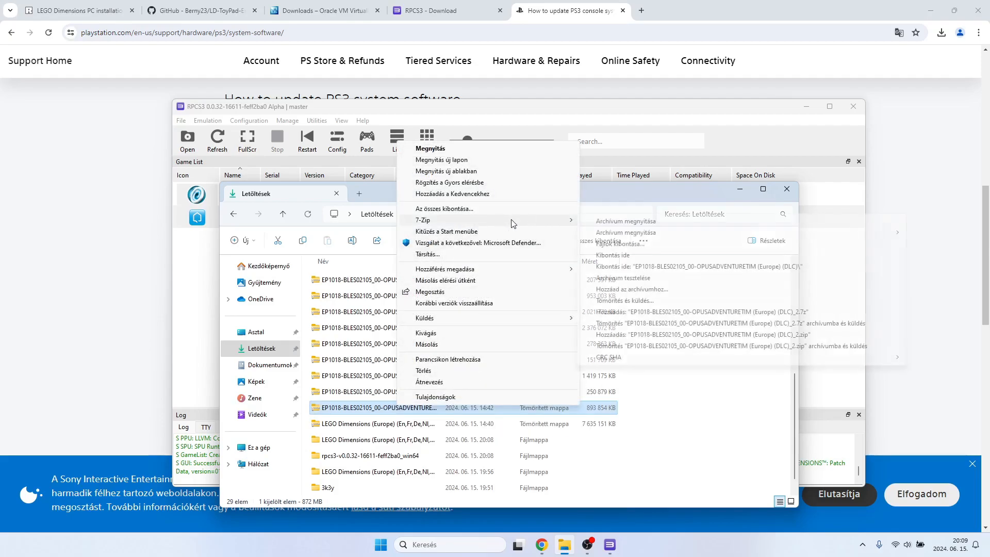
left_click(616, 243)
left_click(503, 335)
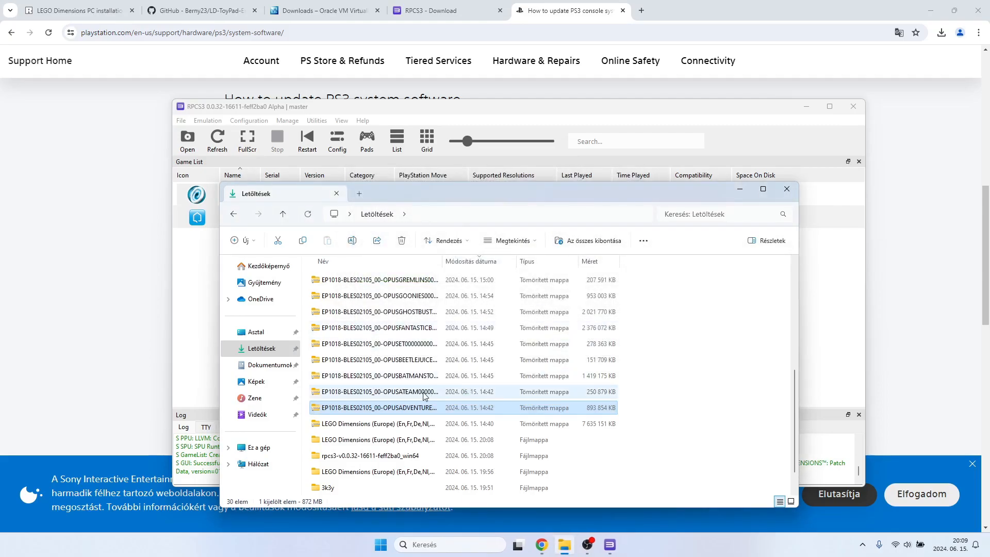
Extract the EP1018-BLES02105_00-OPUSATEAM DLC archive in Downloads with 7-Zip into its own folder.
right_click(405, 393)
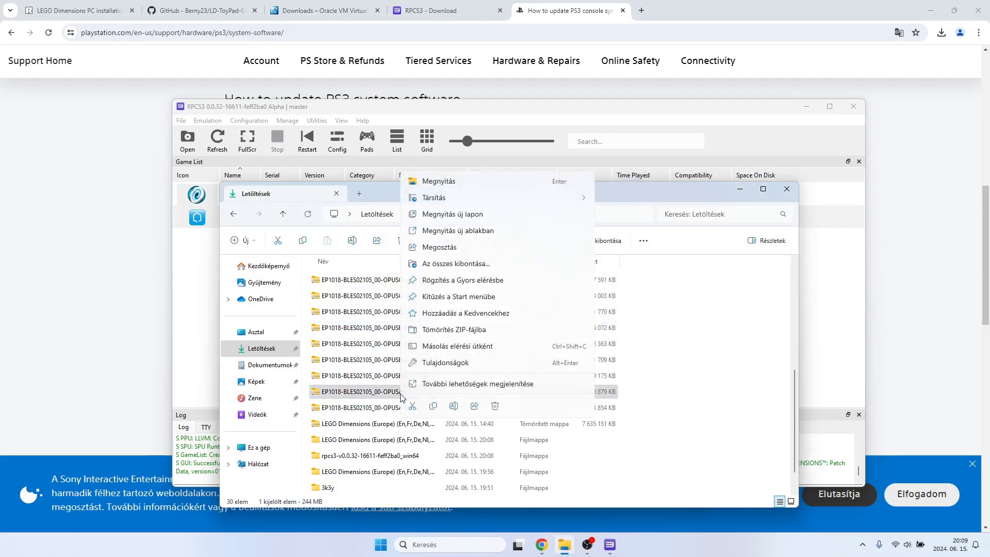
left_click(486, 384)
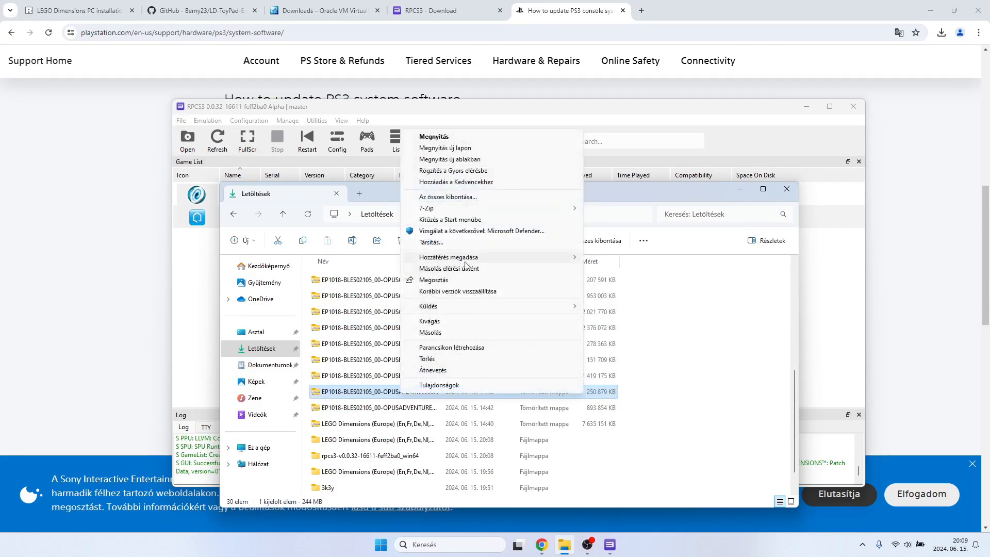
mouse_move(453, 208)
left_click(639, 233)
left_click(488, 335)
Extract the EP1018-BLES02105_00-OPUSBATMANSTORY1 DLC archive in Downloads with 7-Zip, keeping the default extraction options.
right_click(401, 377)
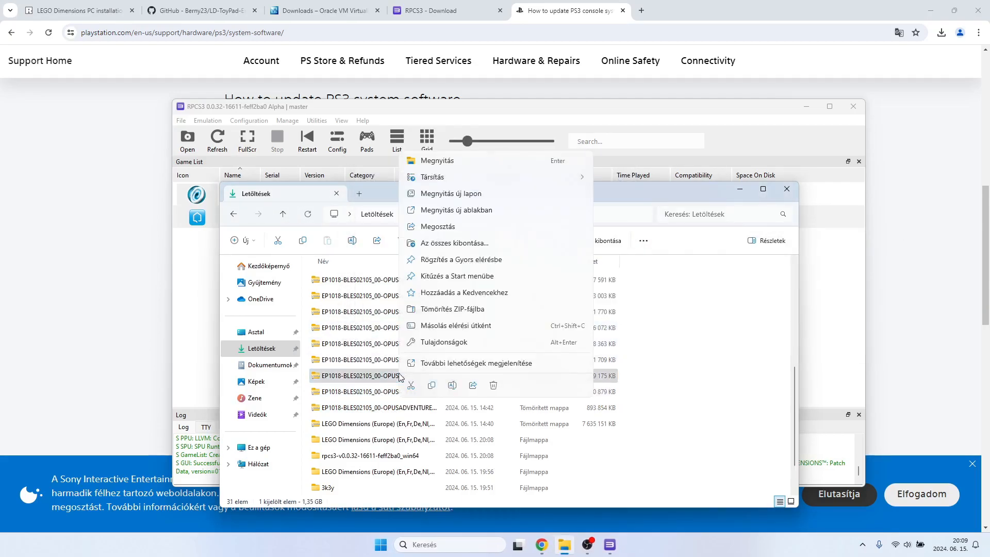
left_click(489, 362)
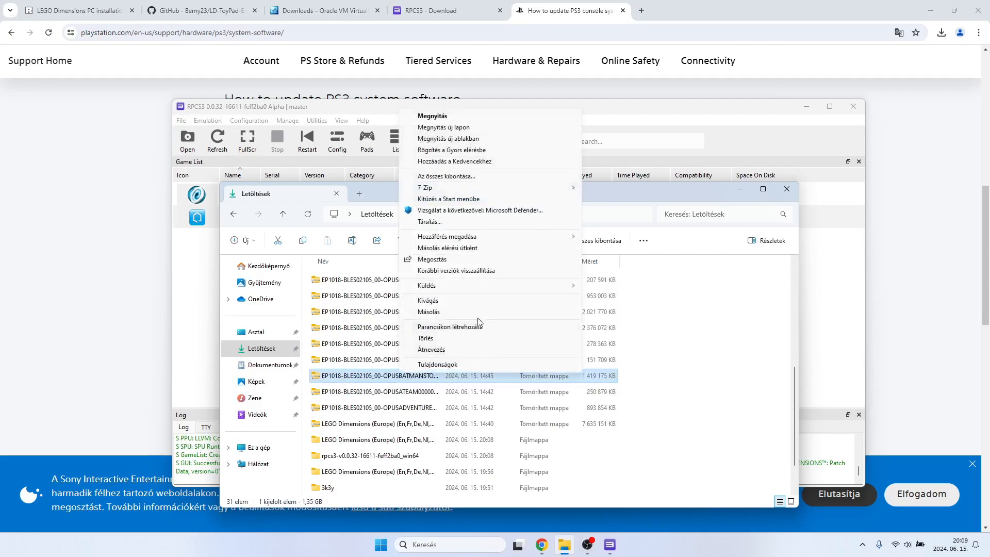
mouse_move(485, 187)
left_click(622, 211)
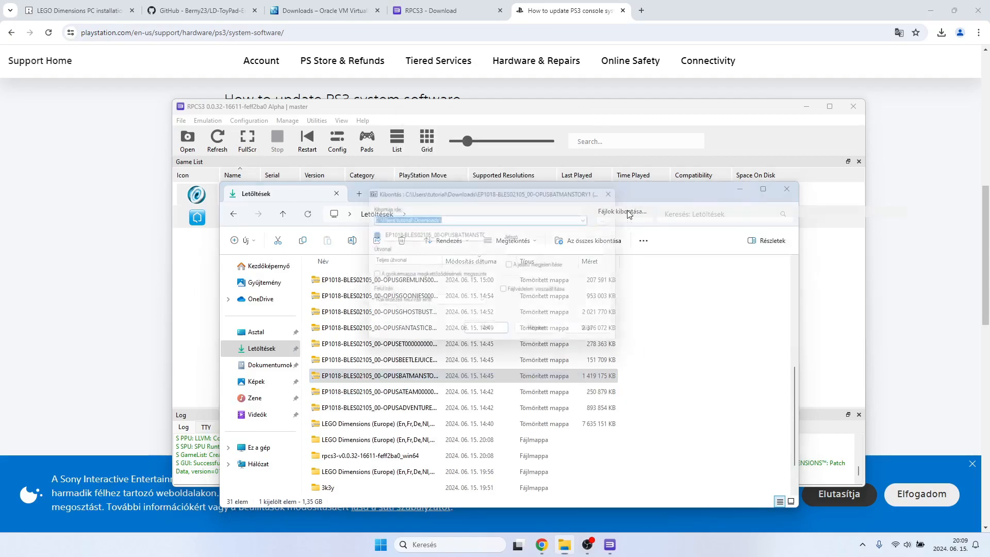
left_click(484, 336)
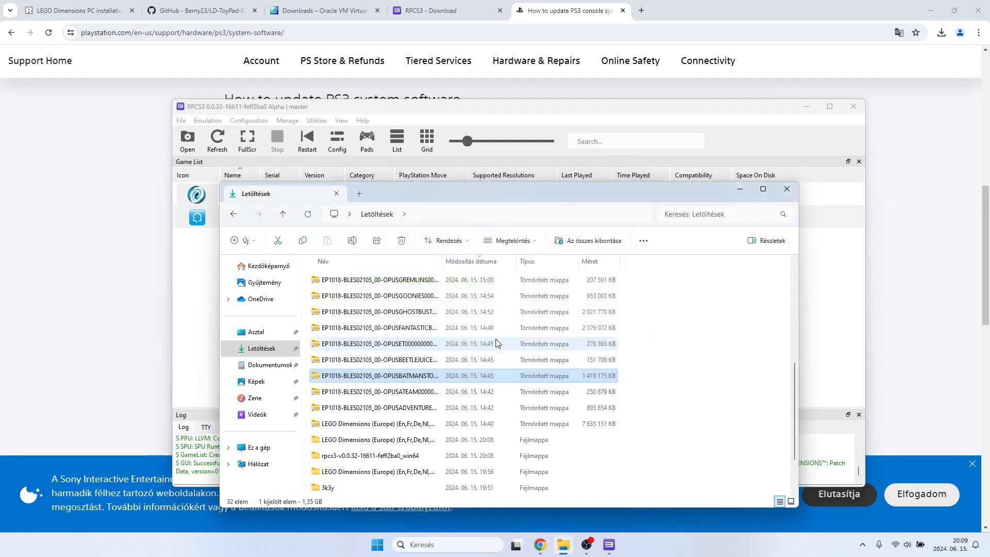
Extract the EP1018-BLES02105_00-OPUSBEETLEJUICE DLC archive in Downloads with 7-Zip into its own folder.
right_click(416, 362)
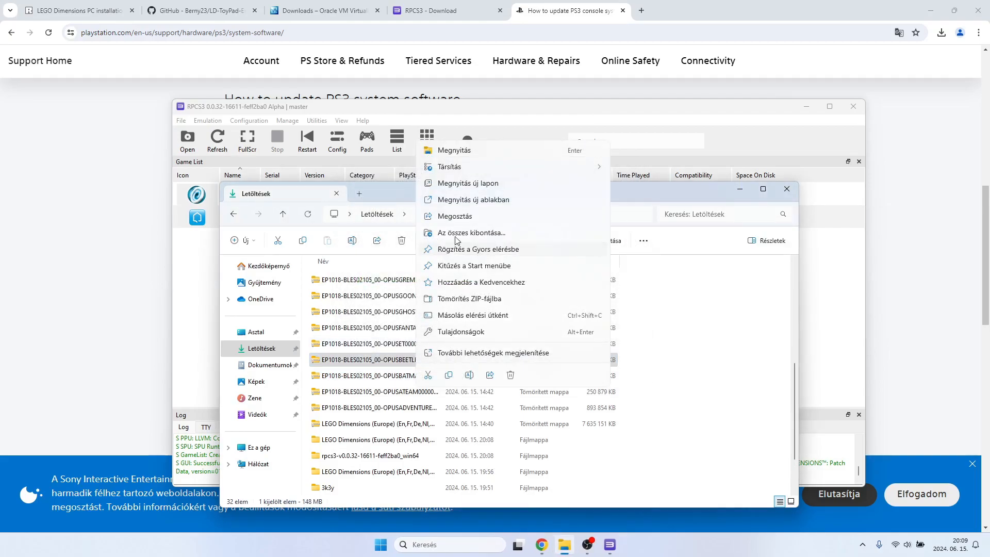
left_click(480, 352)
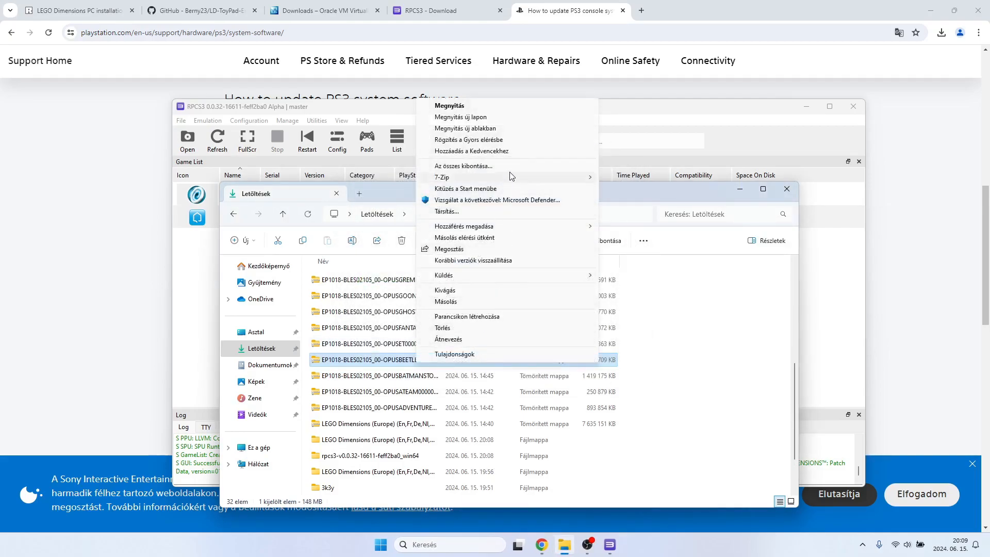
mouse_move(510, 176)
left_click(701, 201)
left_click(488, 335)
right_click(398, 349)
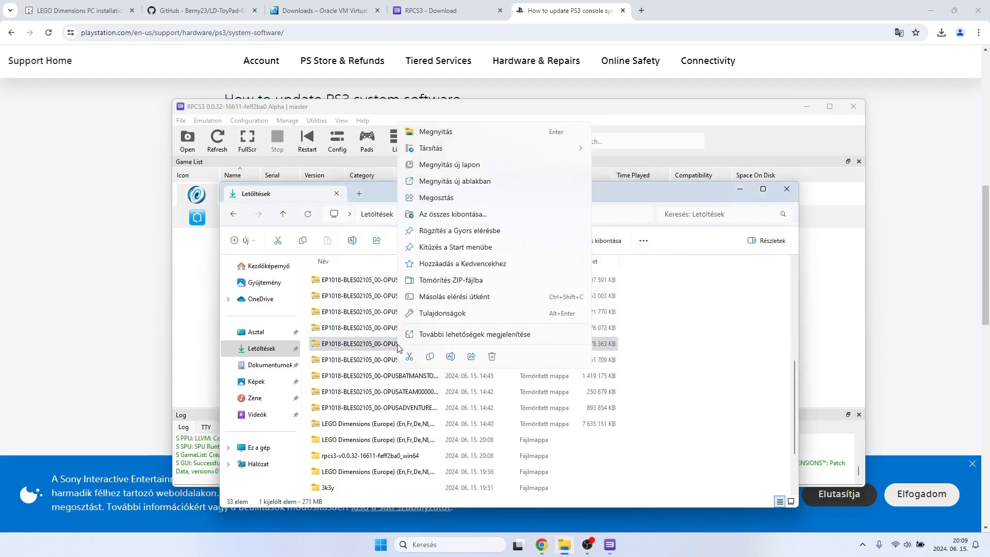
left_click(473, 334)
mouse_move(490, 160)
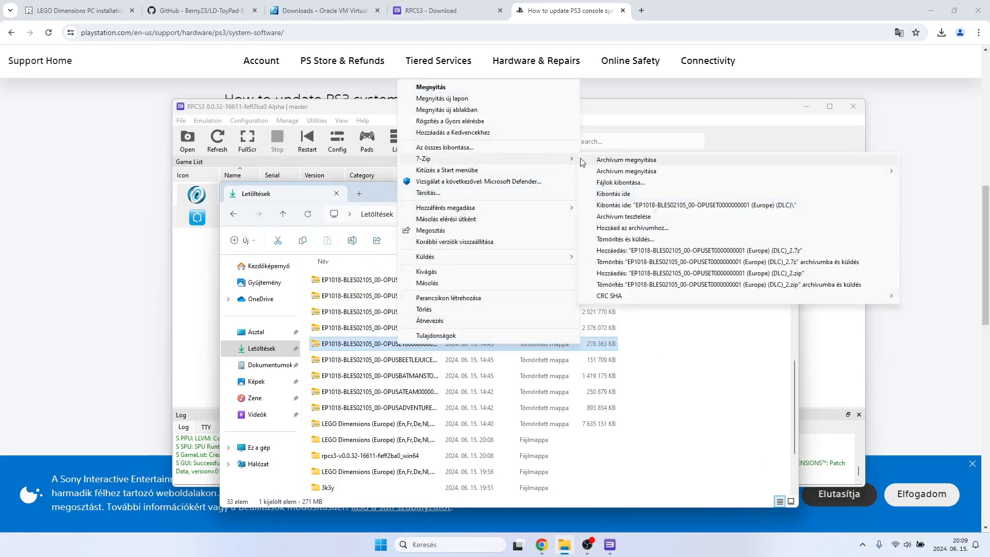
left_click(620, 183)
left_click(484, 334)
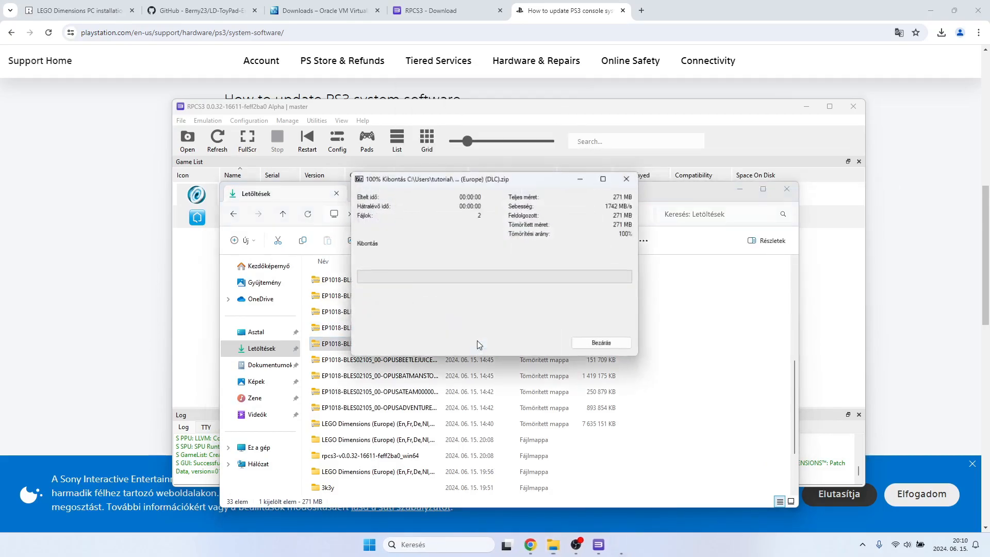
Extract the EP1018-BLES02105_00-OPUSFANTASTICBEA DLC archive with 7-Zip into its own folder in Downloads.
right_click(392, 330)
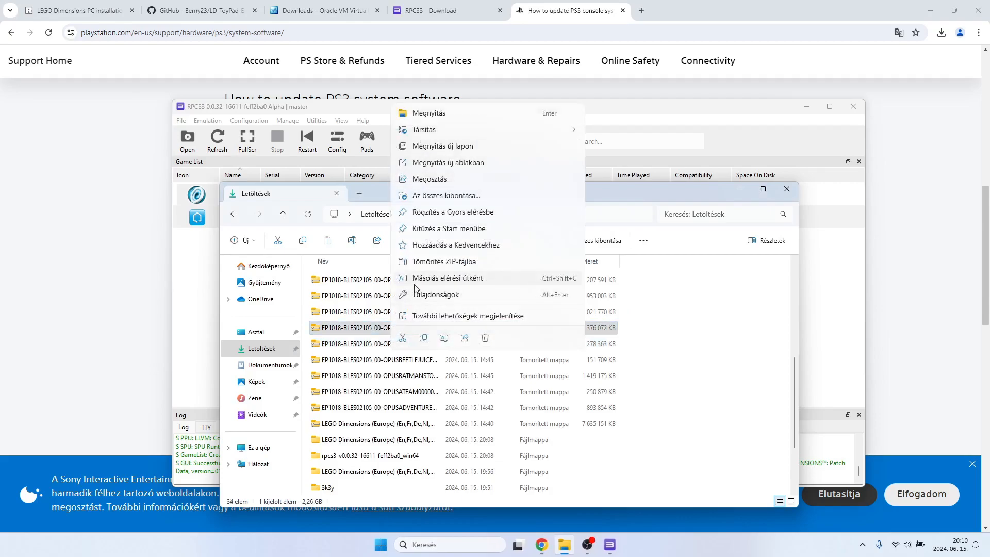
left_click(473, 316)
mouse_move(547, 140)
left_click(598, 164)
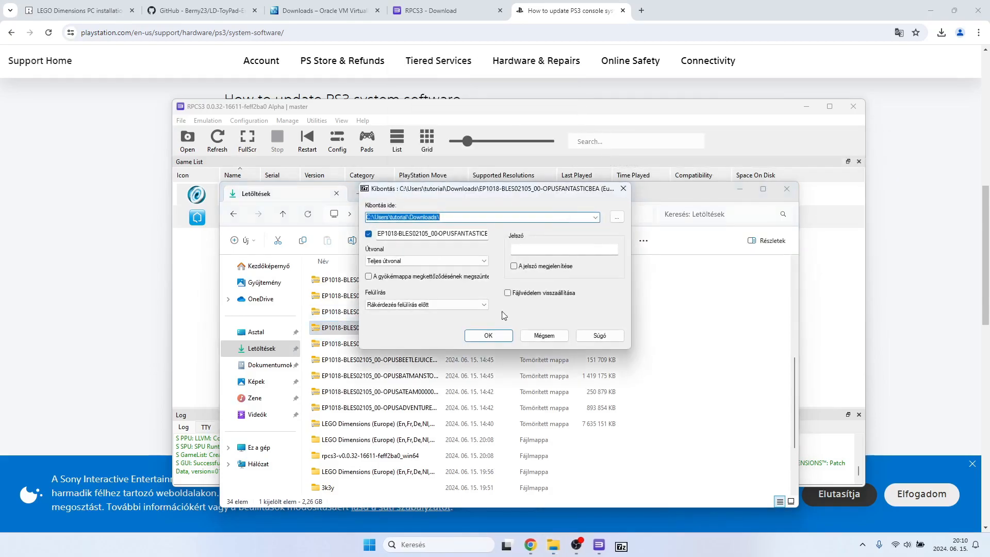
left_click(484, 334)
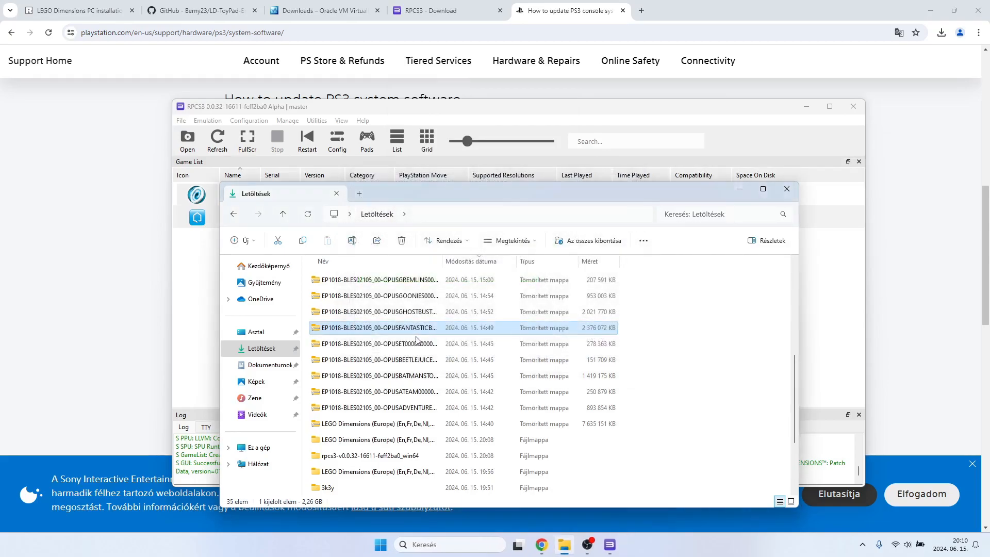
Extract the EP1018-BLES02105_00-OPUSGHOSTBUSTERS (Europe) (DLC) archive in Downloads with 7-Zip into its own folder.
right_click(398, 318)
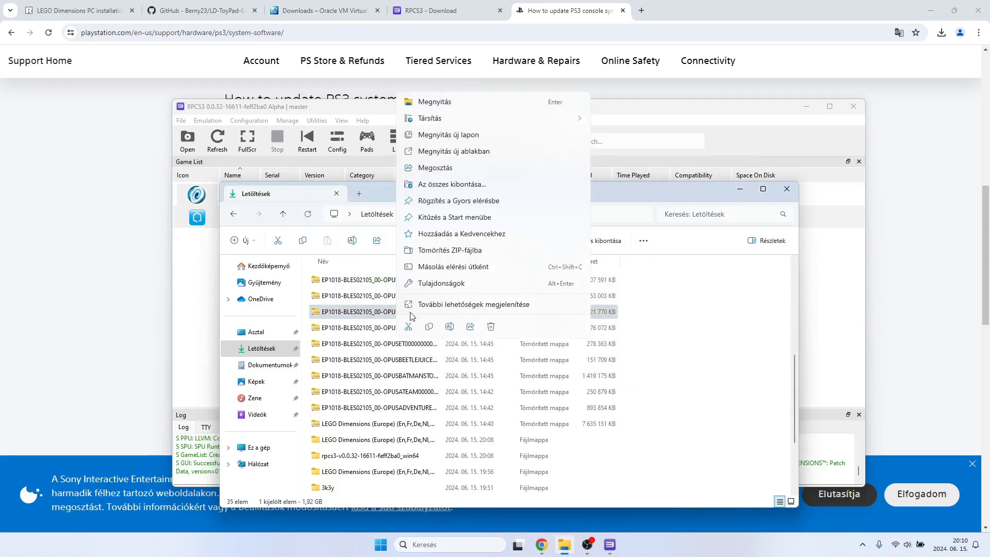
left_click(417, 305)
mouse_move(510, 128)
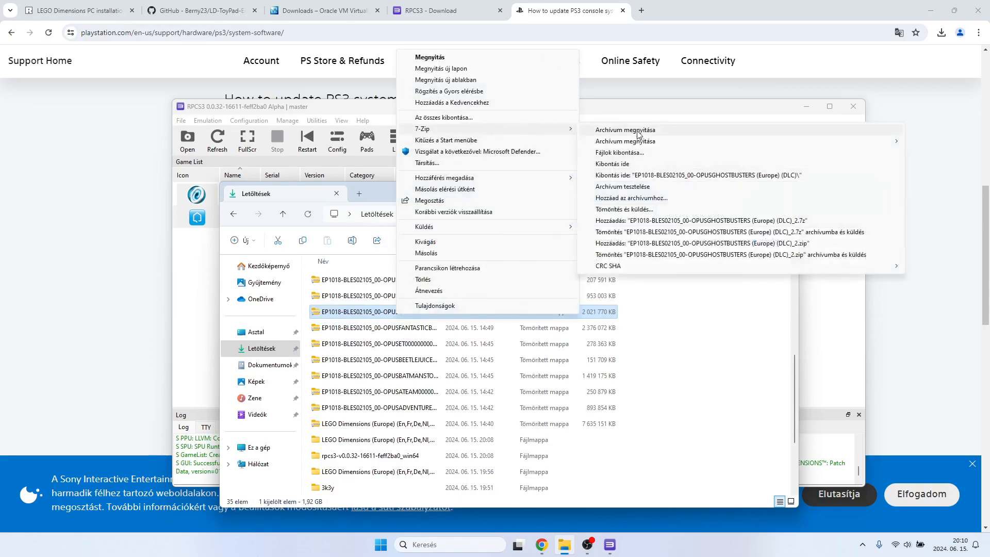
left_click(619, 153)
left_click(482, 334)
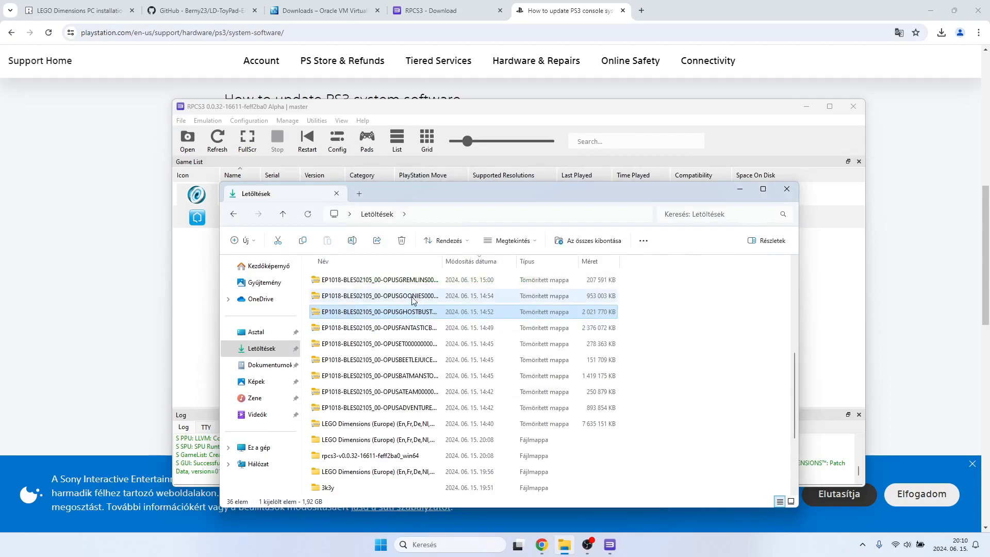
Extract the EP1018-BLES02105_00-OPUSGOONIES00001 (Europe) (DLC) archive in Downloads with 7-Zip into its own folder.
right_click(405, 299)
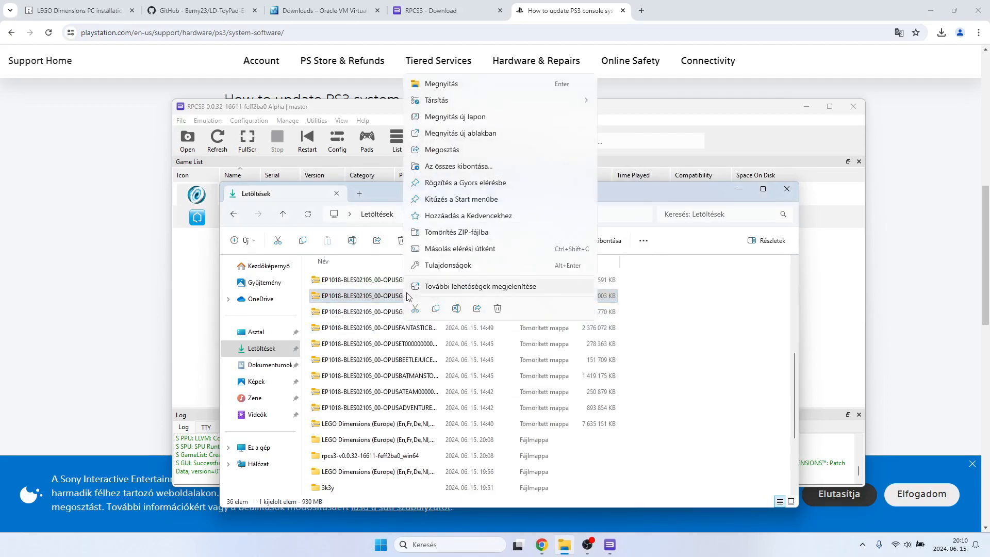
left_click(423, 292)
mouse_move(472, 111)
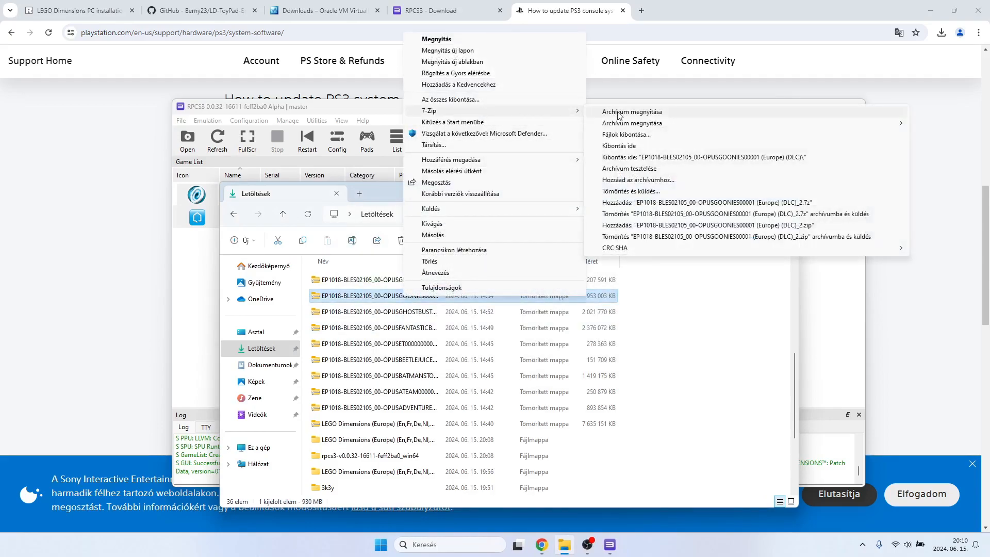
left_click(620, 135)
left_click(496, 335)
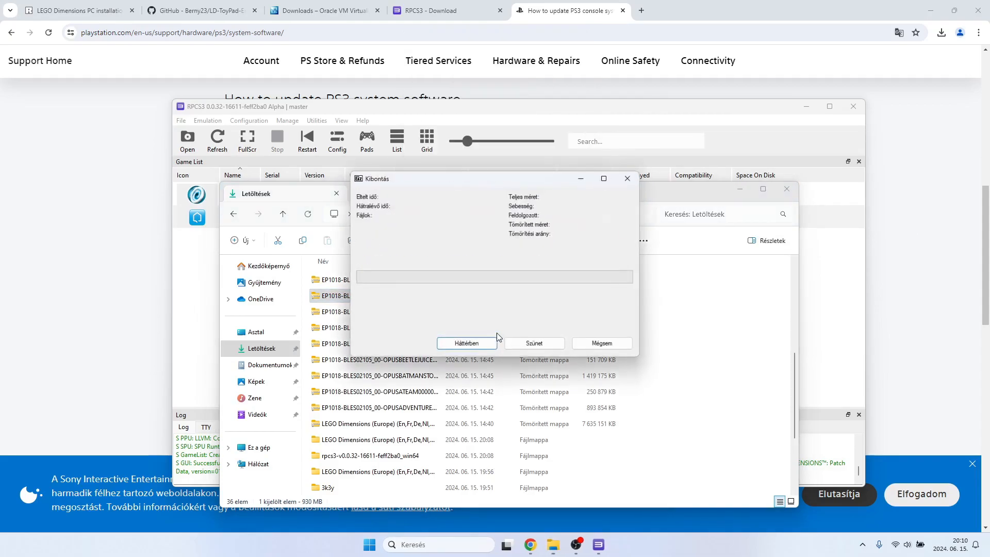
Extract the EP1018-BLES02105_00-OPUSGREMLINS0001 DLC archive in Downloads with 7-Zip into its own folder.
right_click(405, 285)
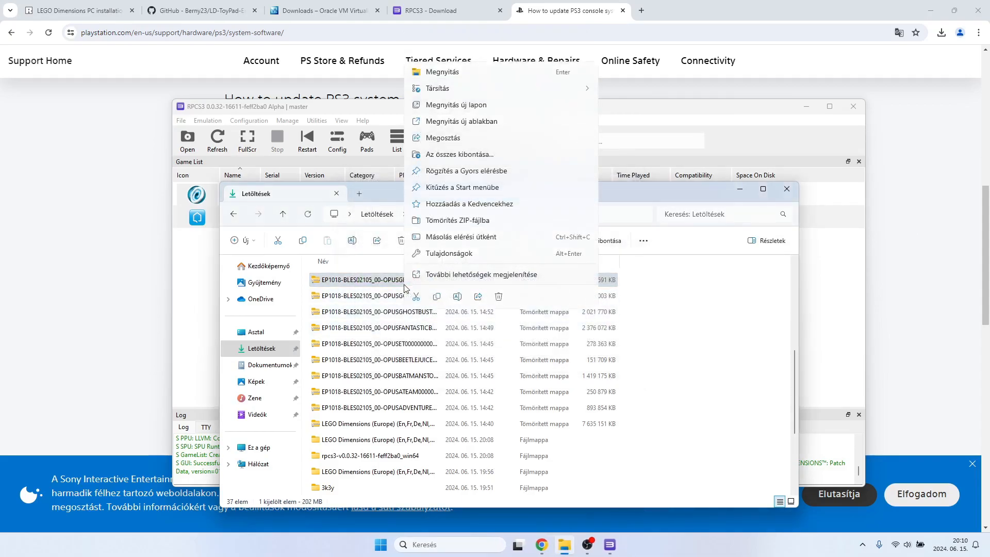
left_click(455, 271)
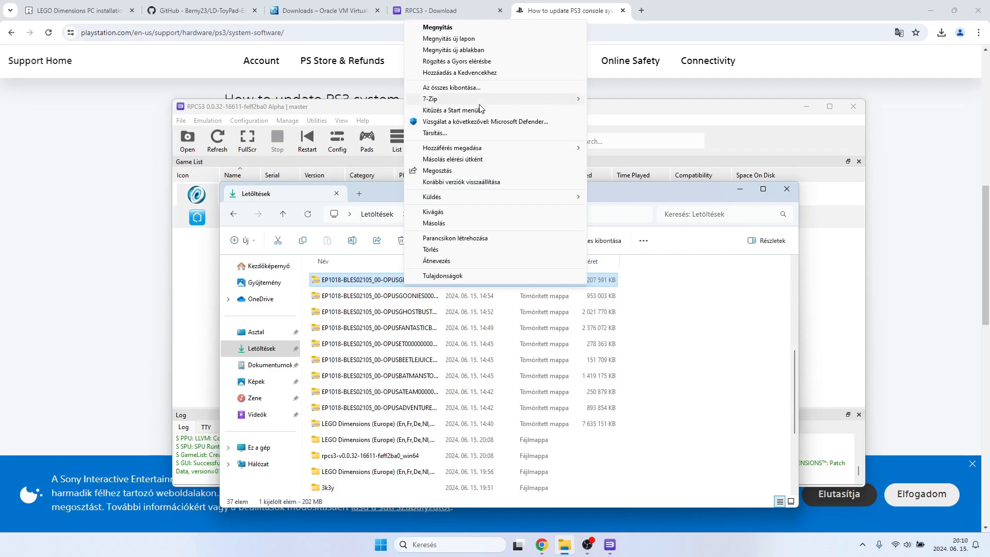
mouse_move(557, 98)
left_click(627, 122)
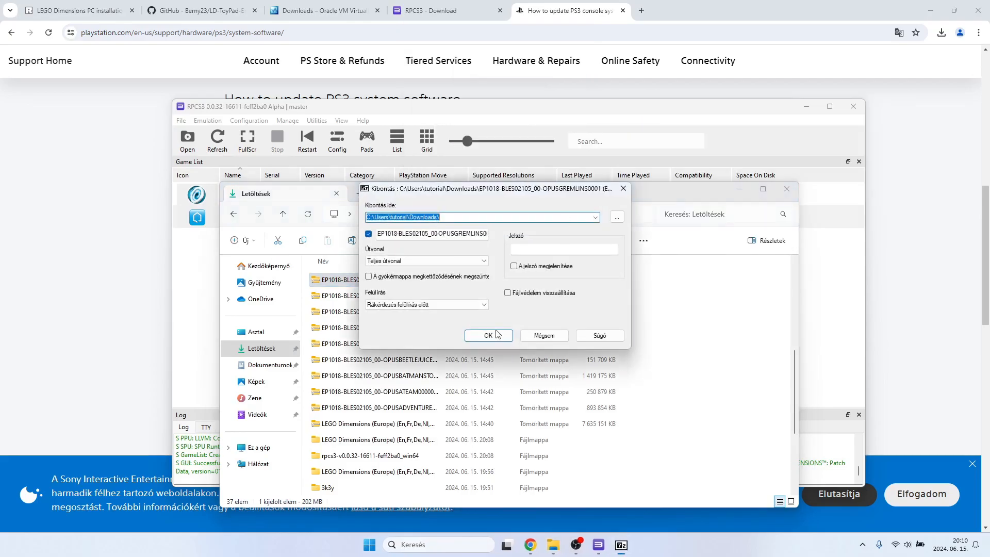
left_click(494, 336)
Extract the EP1018-BLES02105_00-OPUSHARRYPOTTER1 (Europe) (DLC) archive in Downloads with 7-Zip into its own folder.
scroll(464, 350, "up", 2)
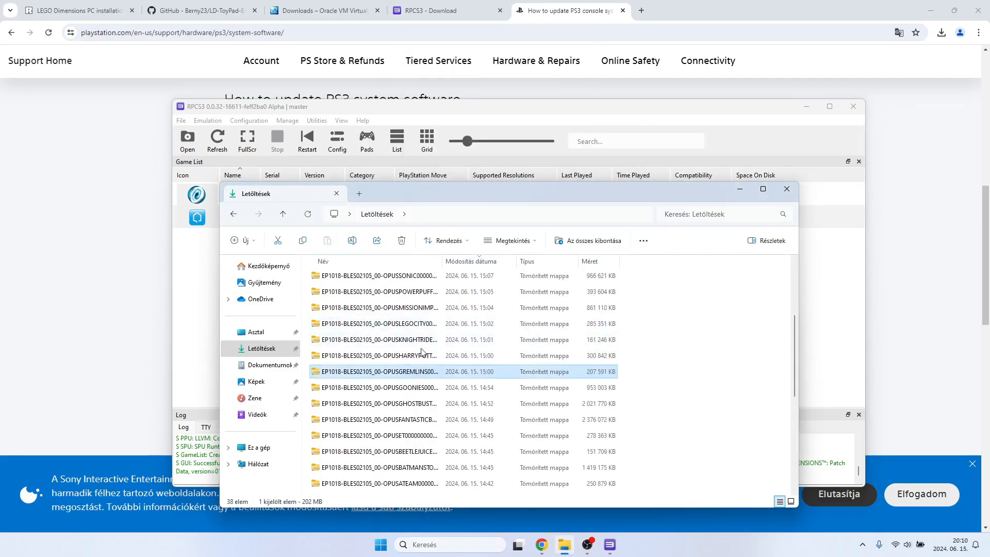
left_click(401, 355)
right_click(401, 355)
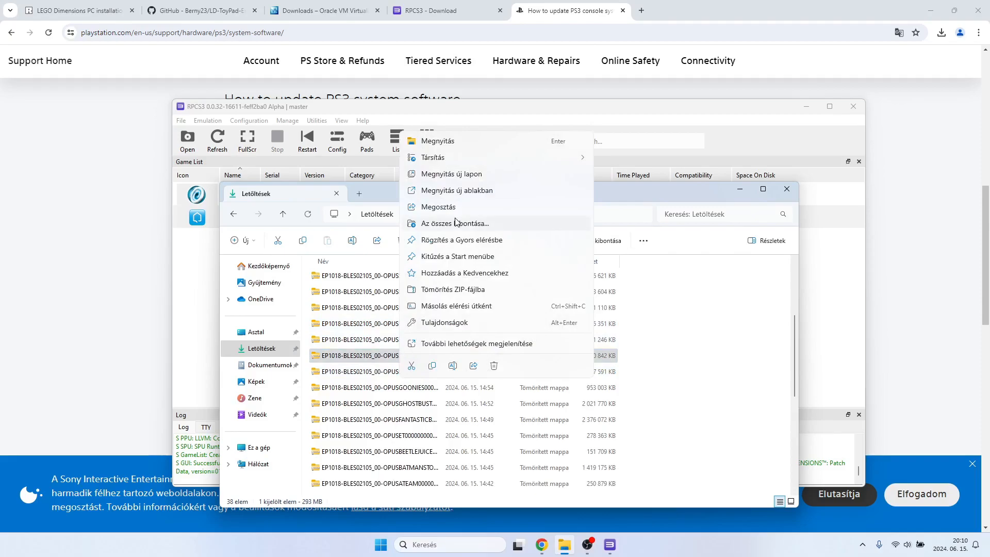
left_click(447, 343)
mouse_move(493, 170)
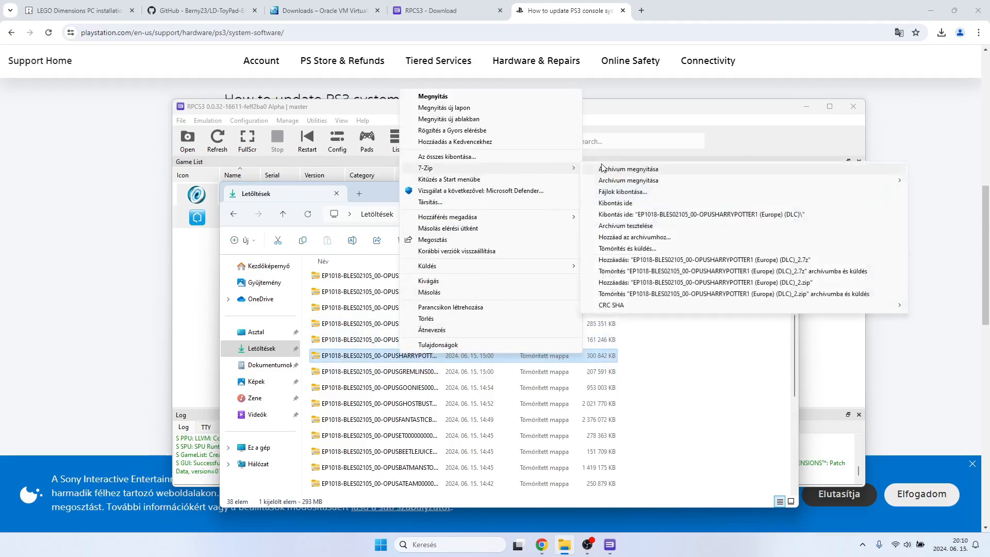
left_click(627, 192)
left_click(472, 333)
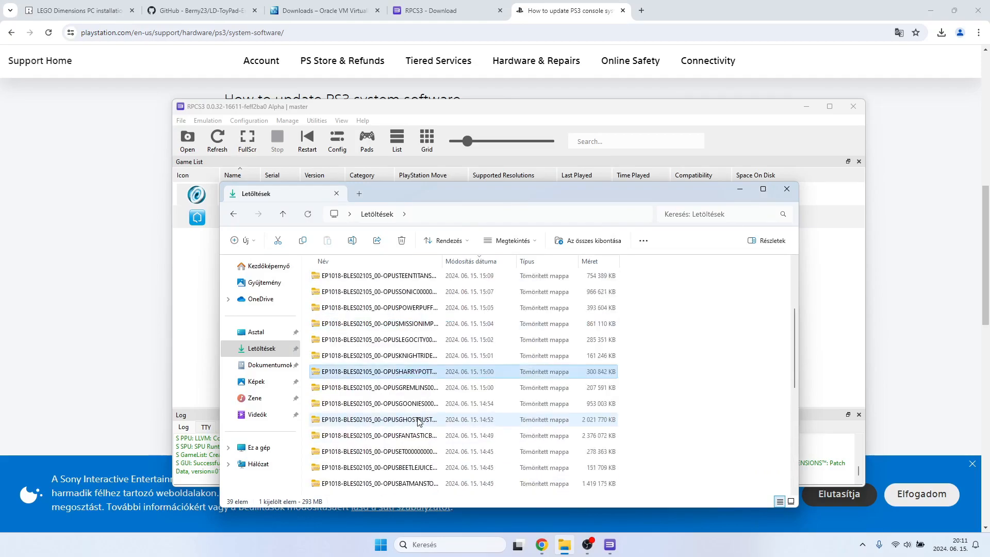
Extract the EP1018-BLES02105_00-OPUSKNIGHTRIDE DLC archive in Downloads with 7-Zip into its own folder.
right_click(427, 351)
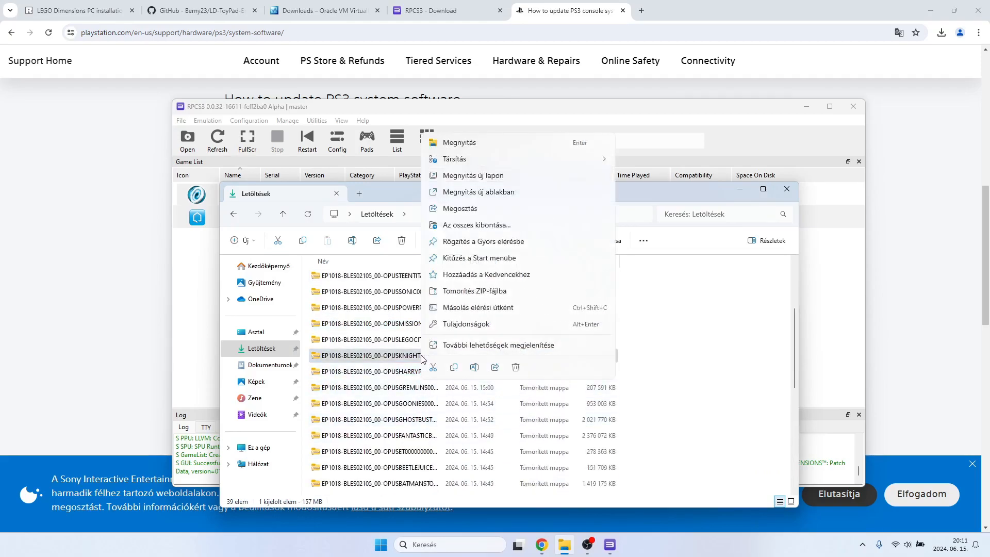
left_click(468, 351)
mouse_move(500, 168)
left_click(648, 192)
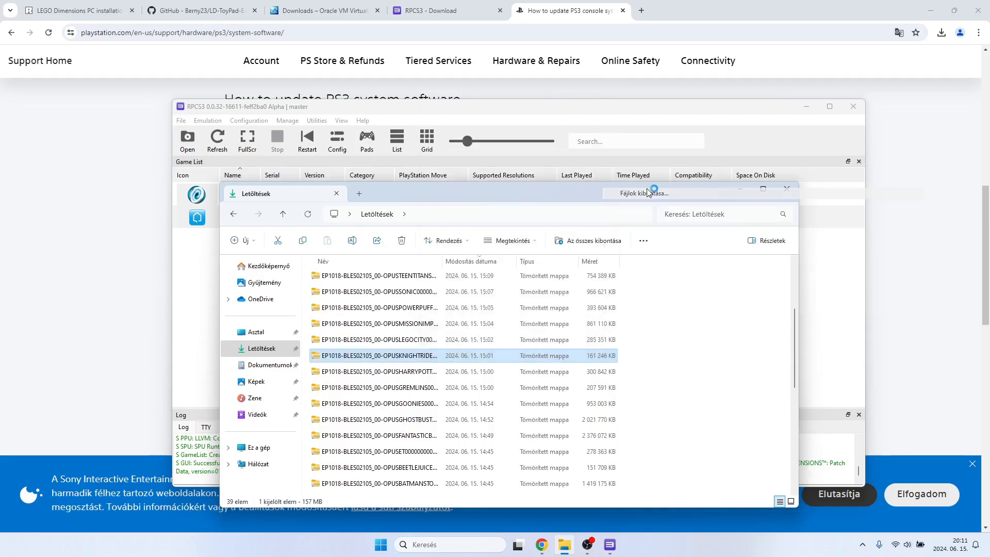
left_click(499, 334)
Extract the EP1018-BLES02105_00-OPUSLEGOCITY0001 (Europe) (DLC) archive in Downloads with 7-Zip into its own folder.
left_click(408, 342)
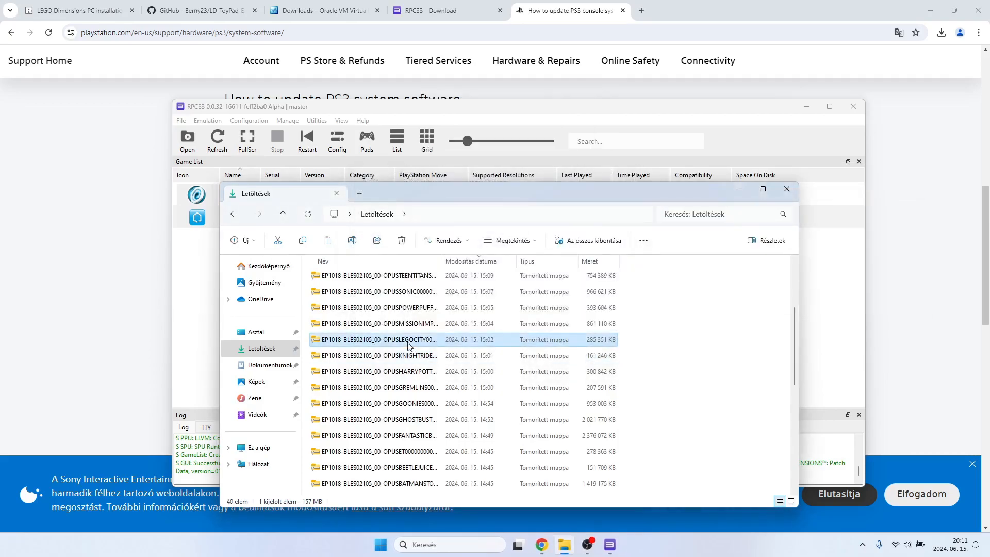
right_click(408, 345)
left_click(436, 336)
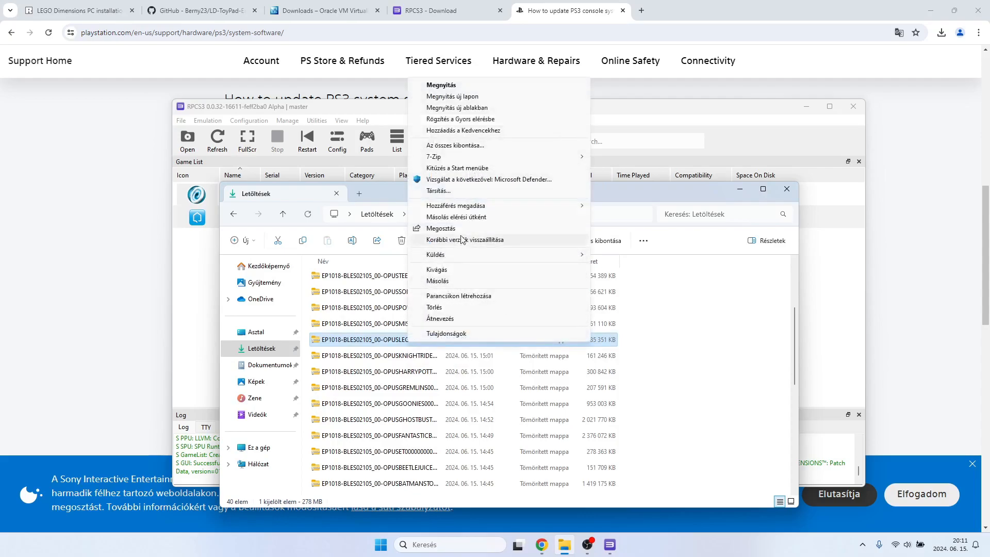
mouse_move(539, 156)
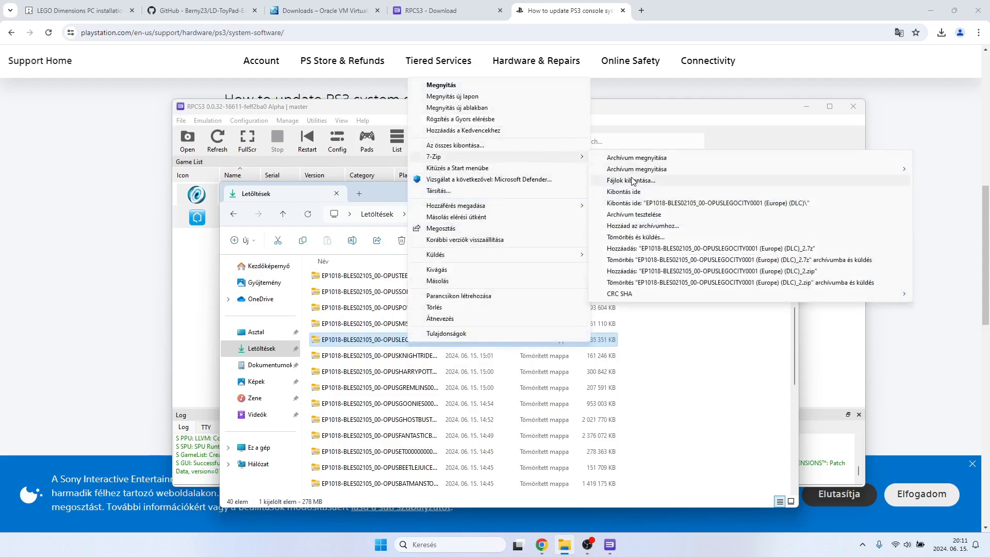
left_click(632, 181)
left_click(489, 336)
Extract the EP1018-BLES02105_00-OPUSMISSIONIMPOS (Europe) (DLC) archive in Downloads with 7-Zip into its own folder.
left_click(402, 326)
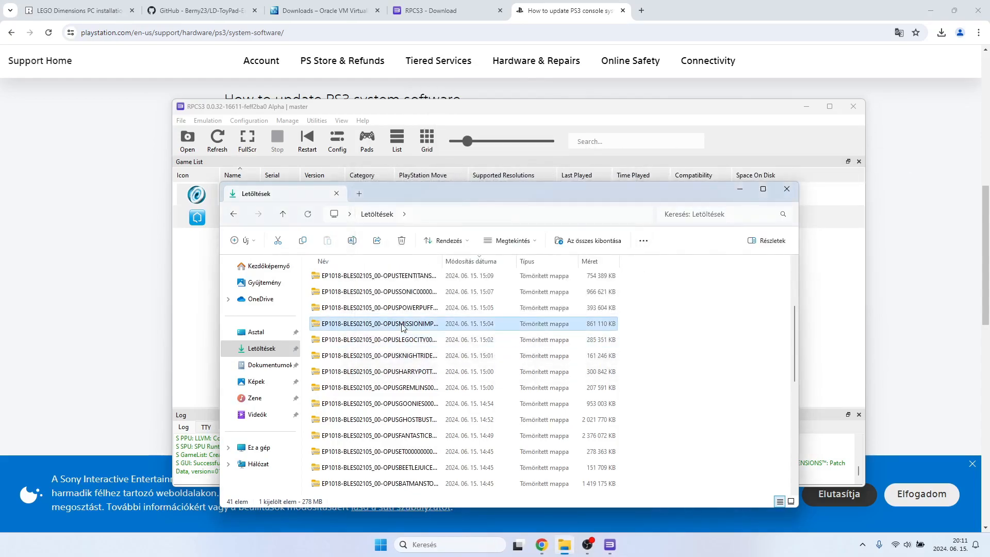
right_click(402, 326)
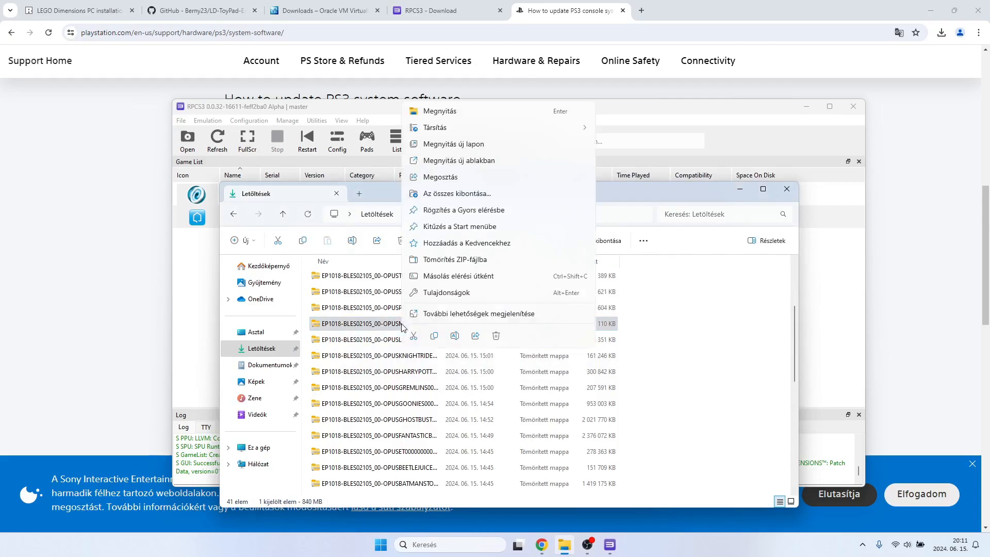
left_click(471, 314)
mouse_move(499, 139)
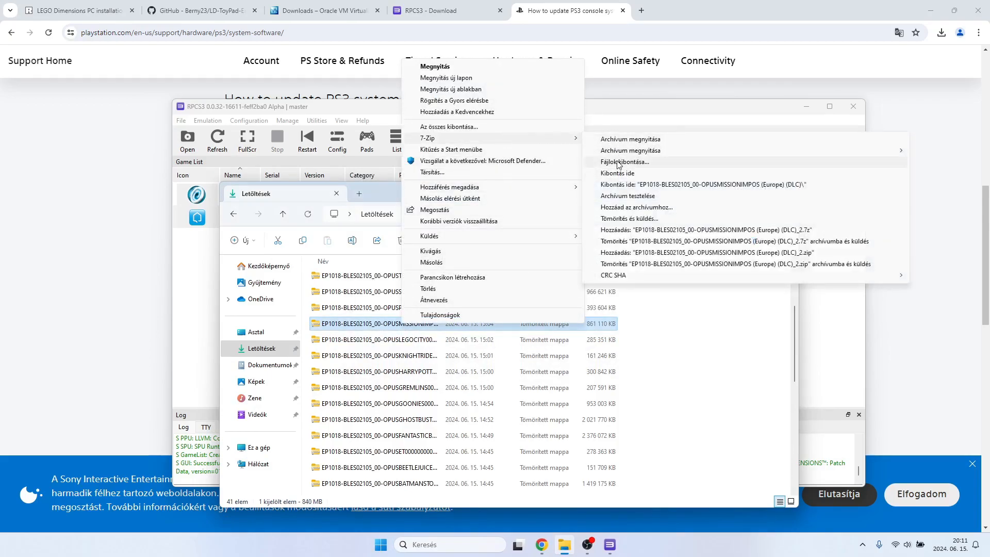
left_click(619, 162)
left_click(486, 336)
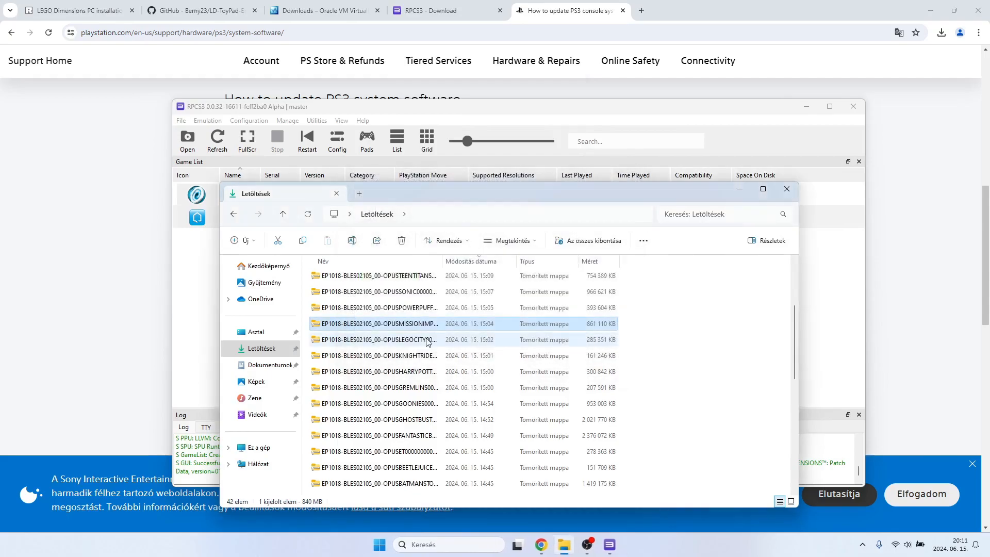
Extract the EP1018-BLES02105_00-OPUSPOWERPUFF001 (Europe) (DLC) archive in Downloads with 7-Zip into its own folder.
left_click(404, 356)
right_click(405, 355)
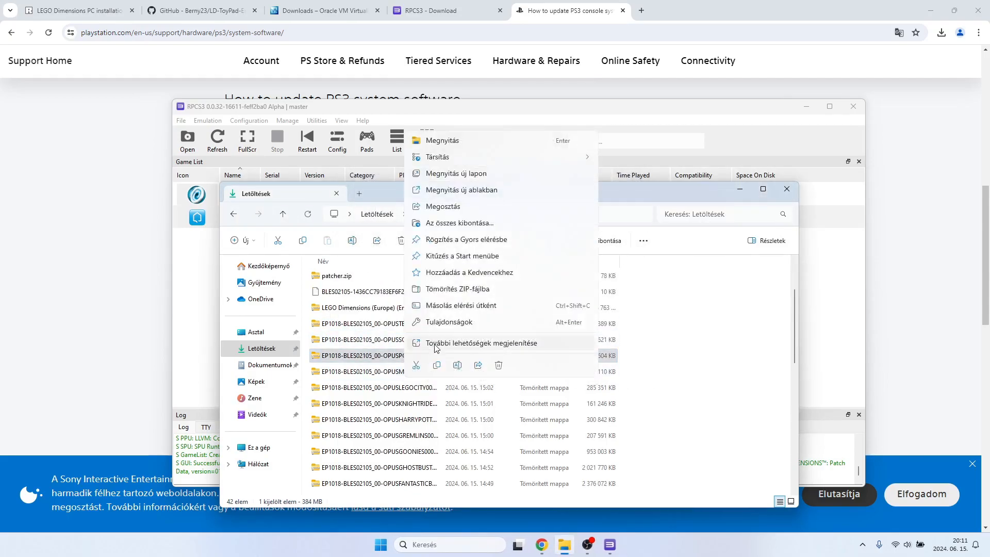
left_click(437, 343)
mouse_move(572, 167)
left_click(608, 190)
left_click(511, 336)
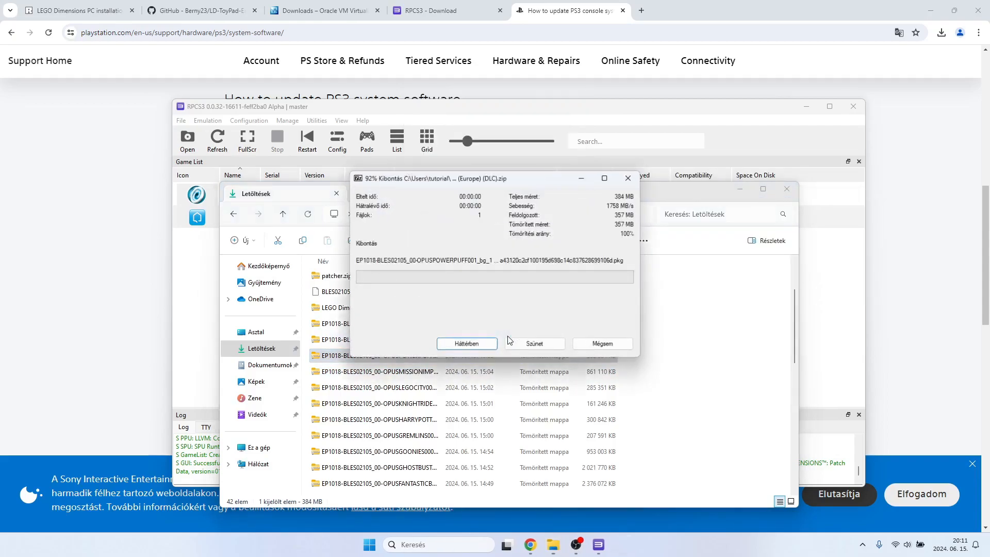
Extract the EP1018-BLES02105_00-OPUSSONIC0000001 DLC archive in Downloads with 7-Zip into its own folder.
right_click(416, 342)
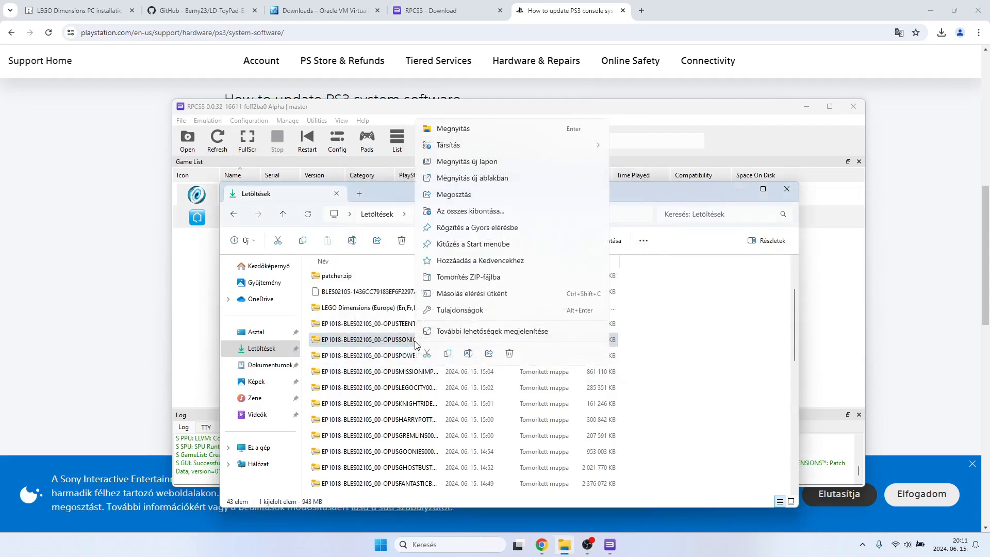
left_click(442, 334)
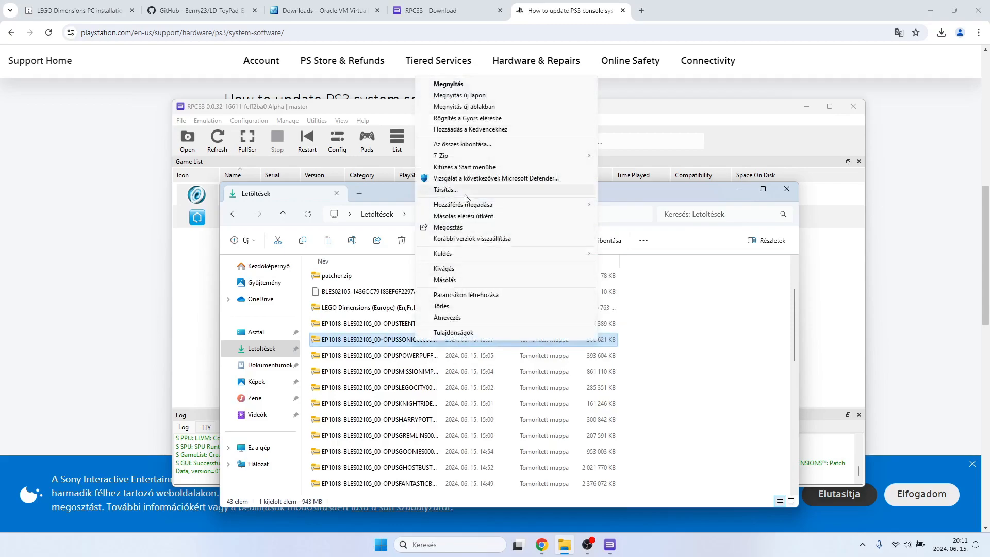
mouse_move(592, 160)
left_click(638, 179)
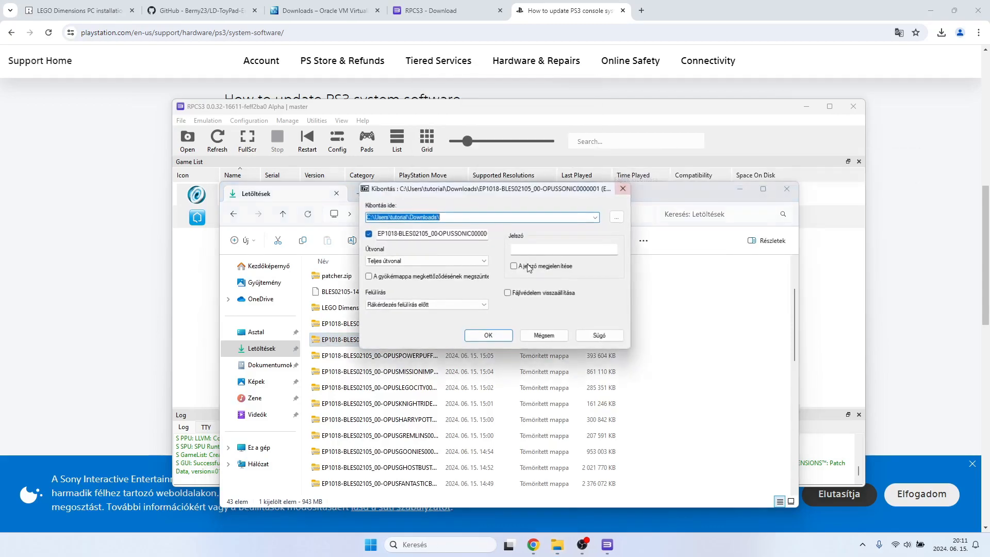
left_click(477, 337)
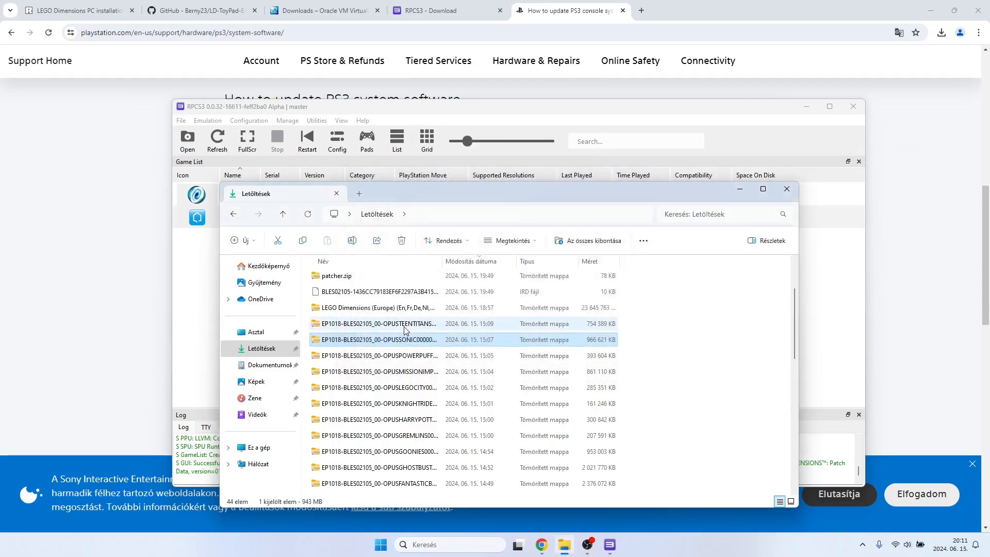
Extract the EP1018-BLES02105_00-OPUSTEENTITANS DLC archive in Downloads with 7-Zip into its own folder.
right_click(405, 331)
left_click(438, 315)
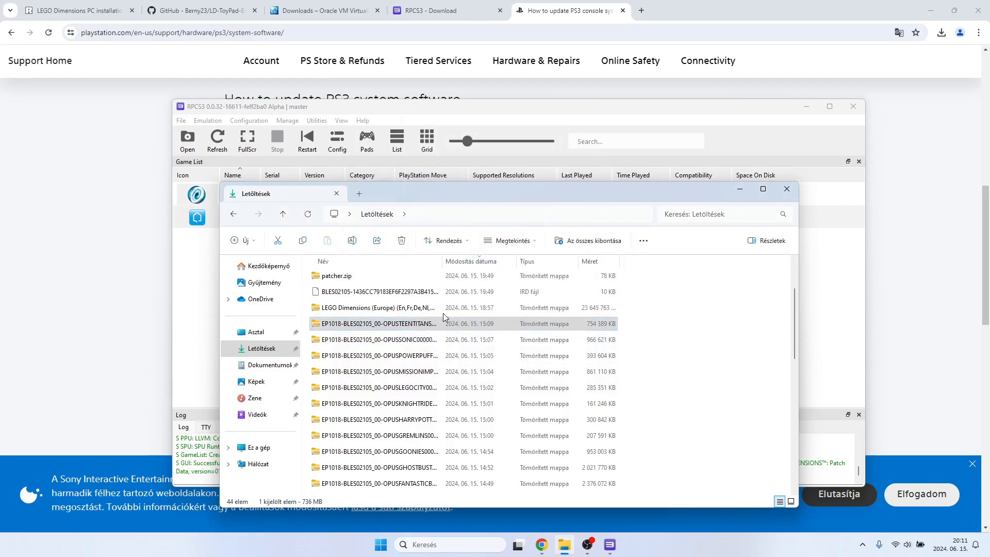
mouse_move(490, 144)
left_click(627, 164)
left_click(489, 335)
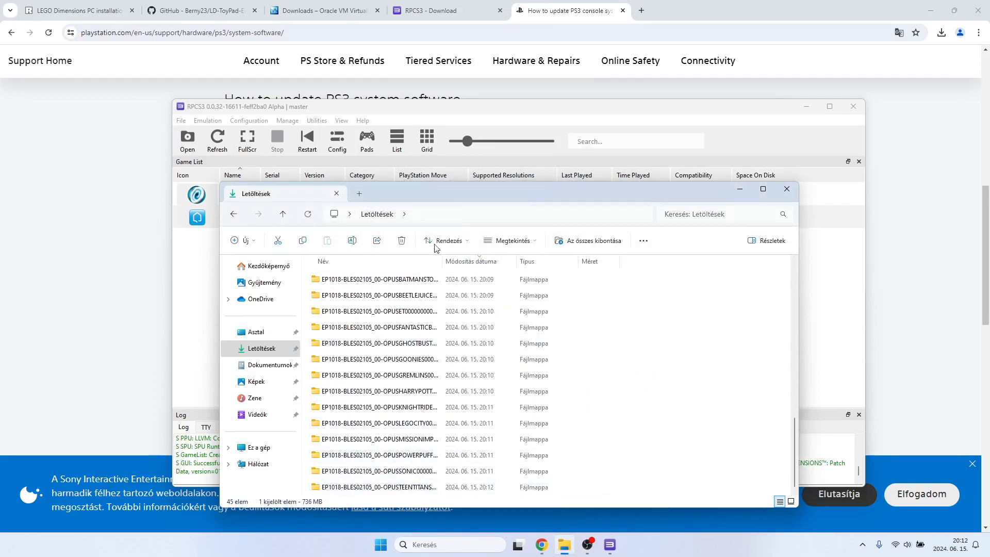
scroll(395, 396, "up", 2)
Switch to RPCS3, start a package and RAP file installation, and open the EP1018-BLES02105_00-OPUSADVENTURETIM (Europe) (DLC) folder in Downloads.
left_click(181, 120)
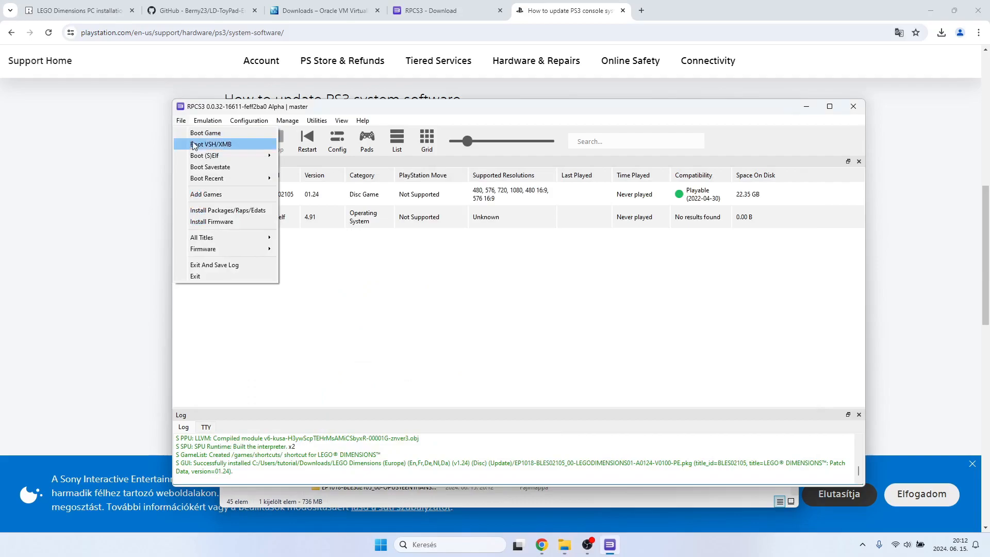
left_click(205, 208)
left_click(235, 144)
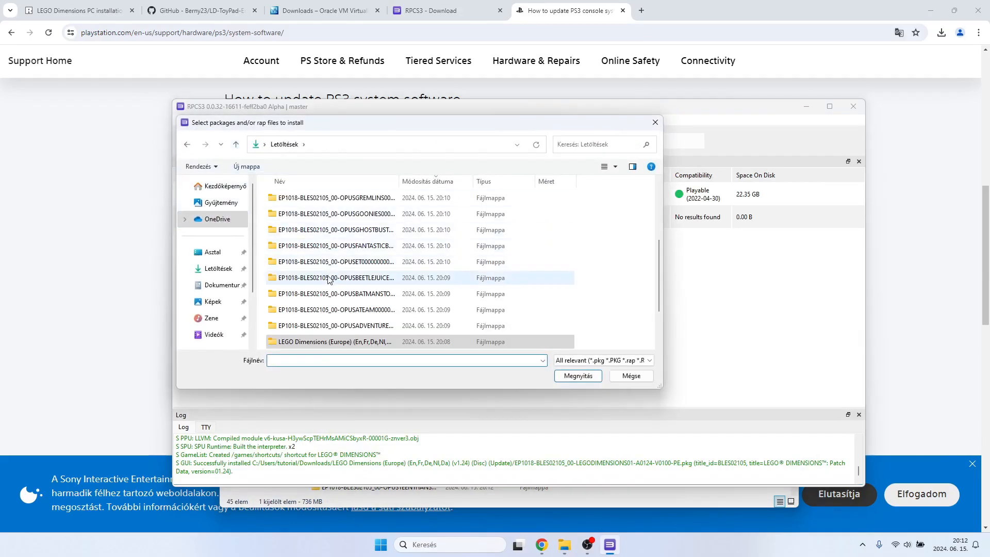
scroll(357, 268, "down", 2)
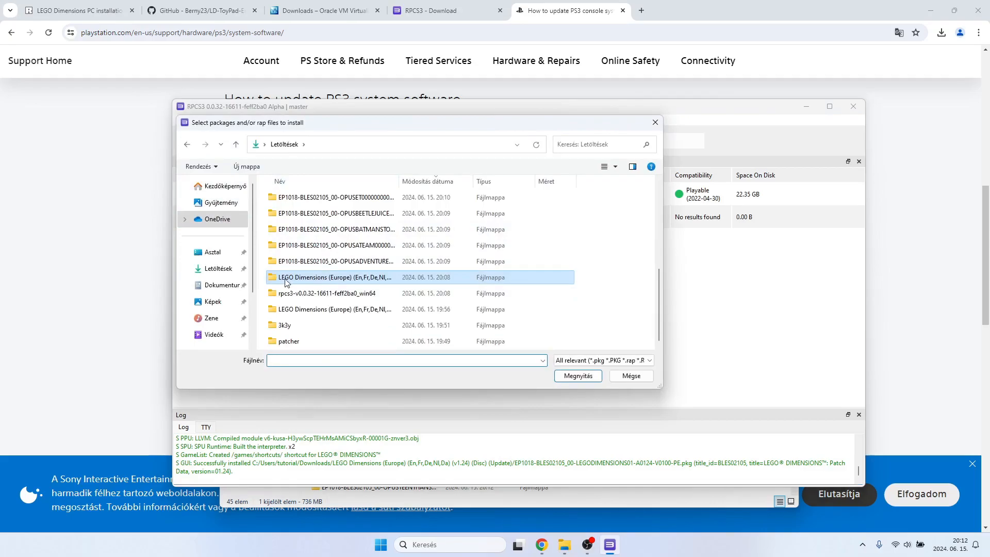
scroll(292, 282, "up", 1)
double_click(330, 308)
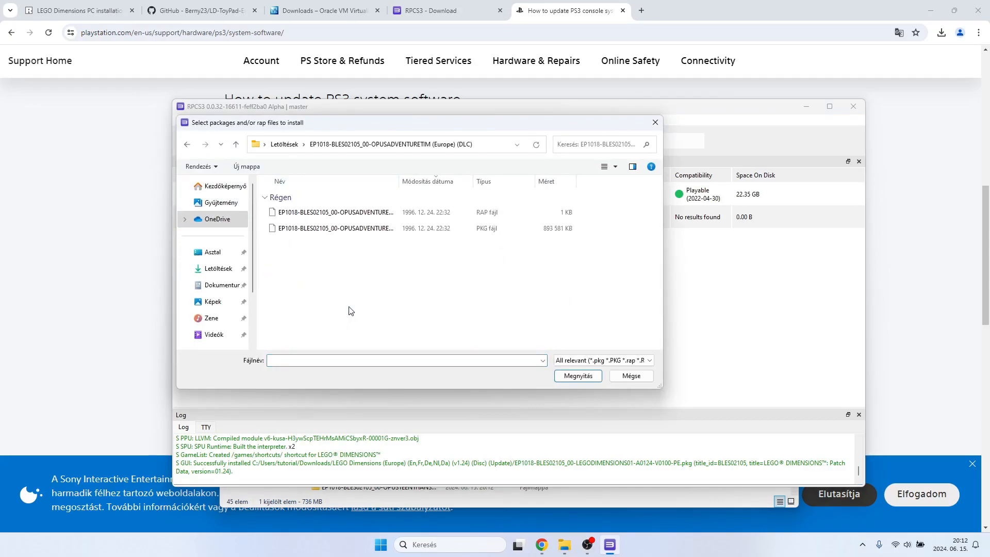
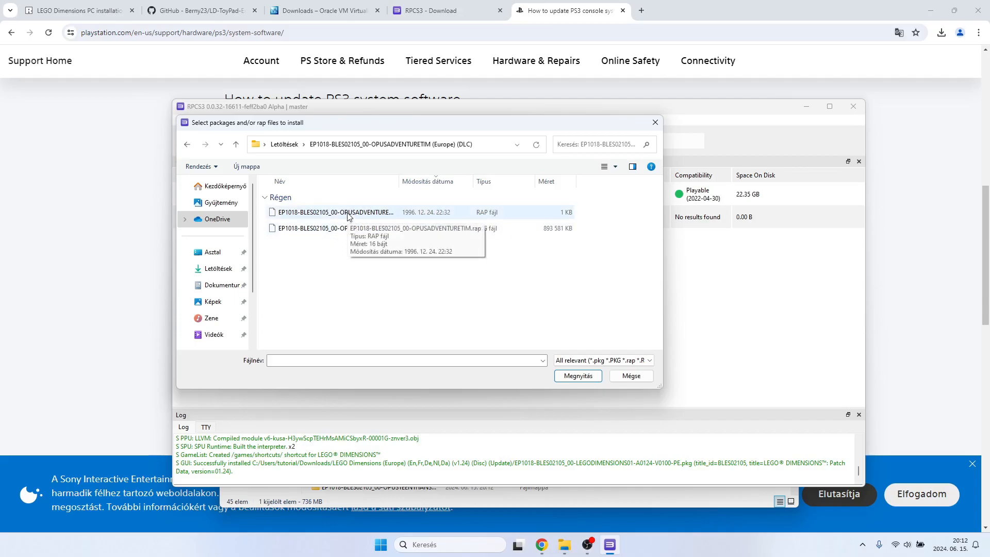
Install the license file EP1018-BLES02105_00-OPUSADVENTURETIM.rap from the open Adventure Time DLC folder.
left_click_drag(349, 253, 348, 206)
left_click(360, 267)
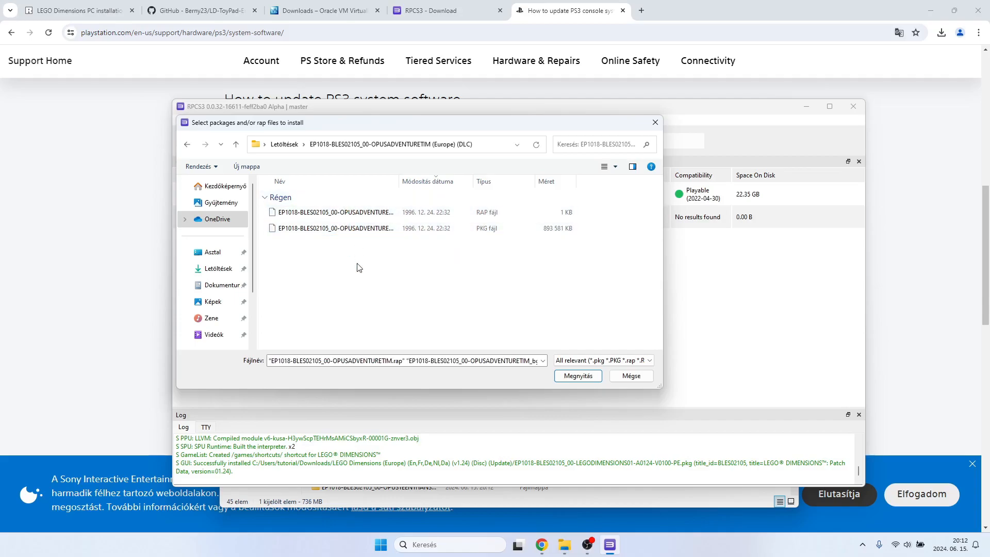
left_click(335, 217)
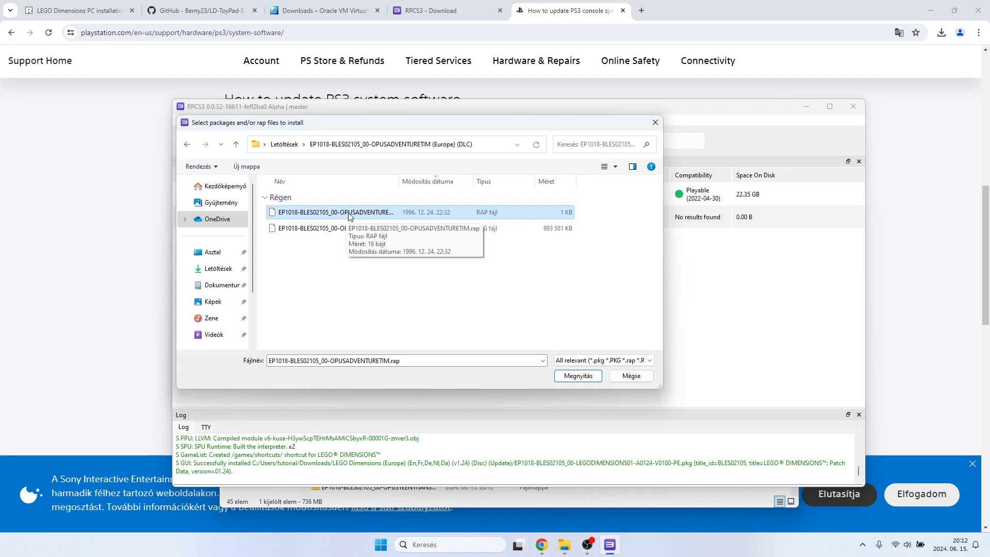
double_click(348, 217)
Install the OPUSADVENTURETIM PKG package from the same DLC folder, confirming the installation and closing the completion notice.
left_click(181, 120)
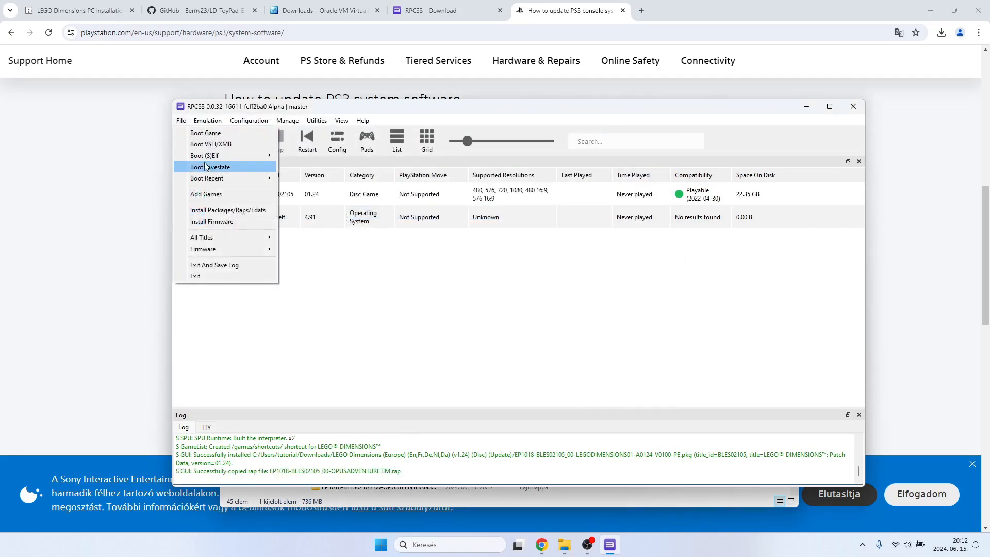
left_click(217, 209)
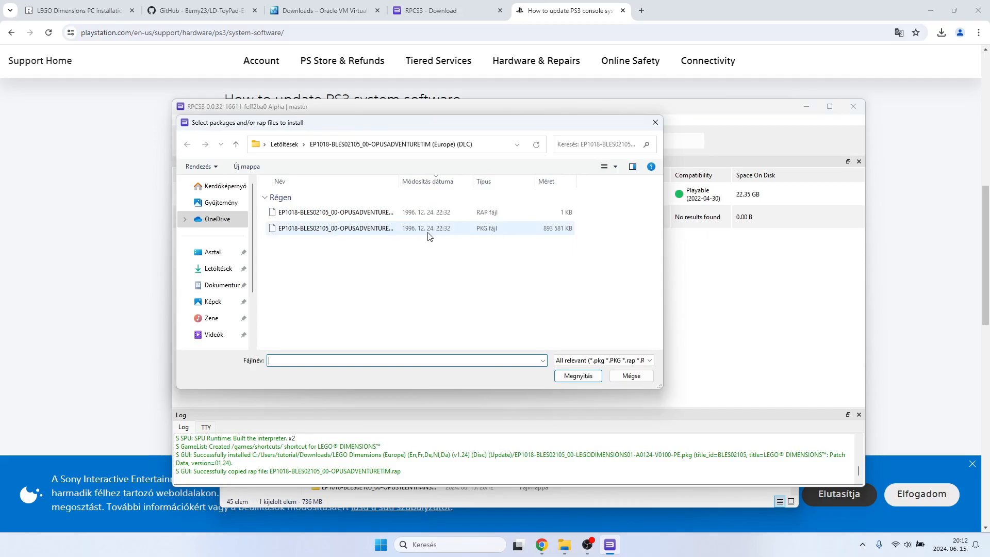
double_click(352, 231)
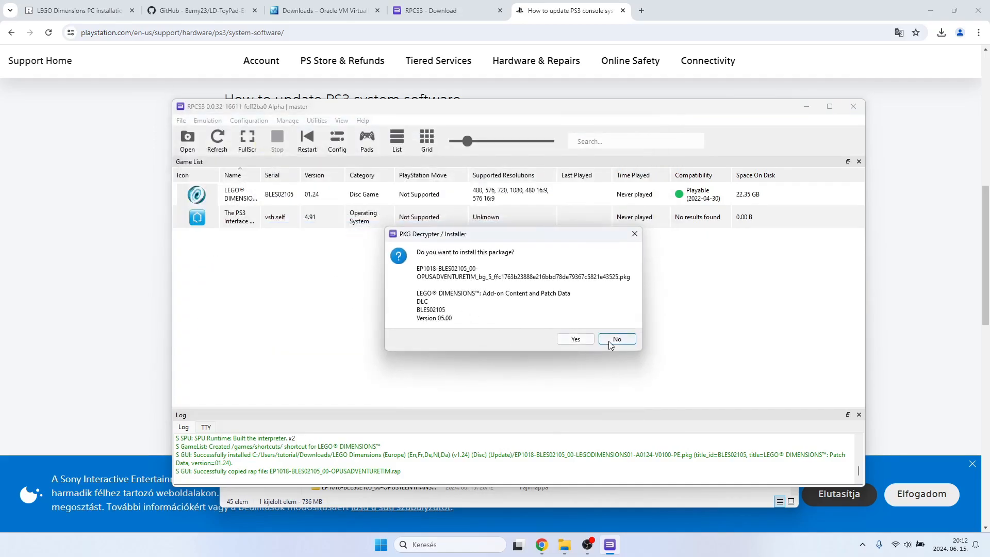
left_click(576, 339)
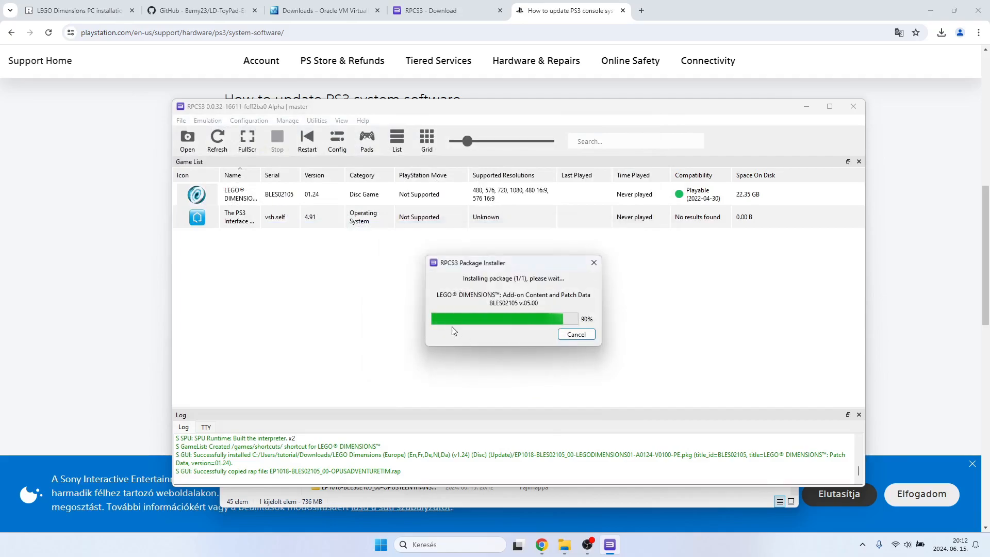
left_click(567, 313)
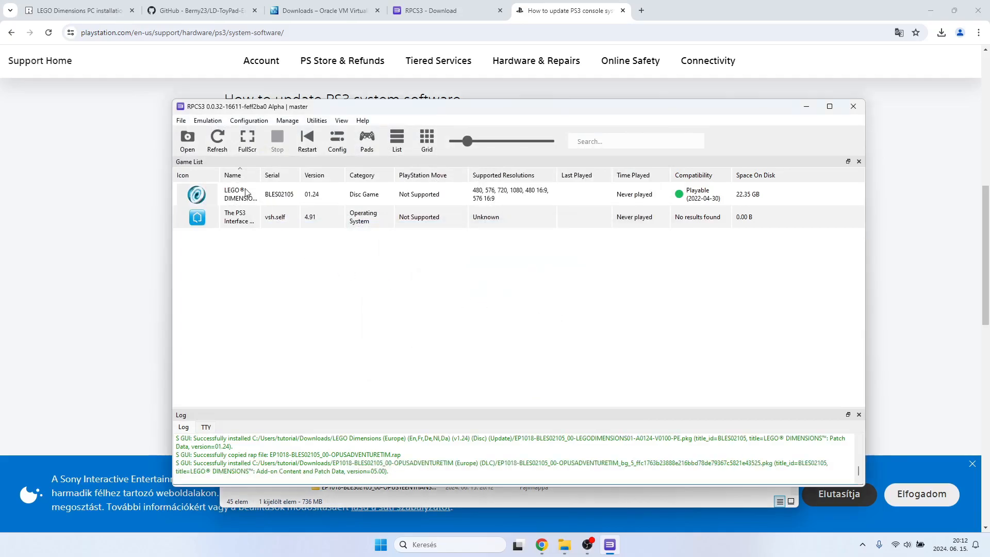
Install the license file EP1018-BLES02105_00-OPUSATEAM0000001.rap from its (Europe) (DLC) folder in Downloads.
left_click(181, 120)
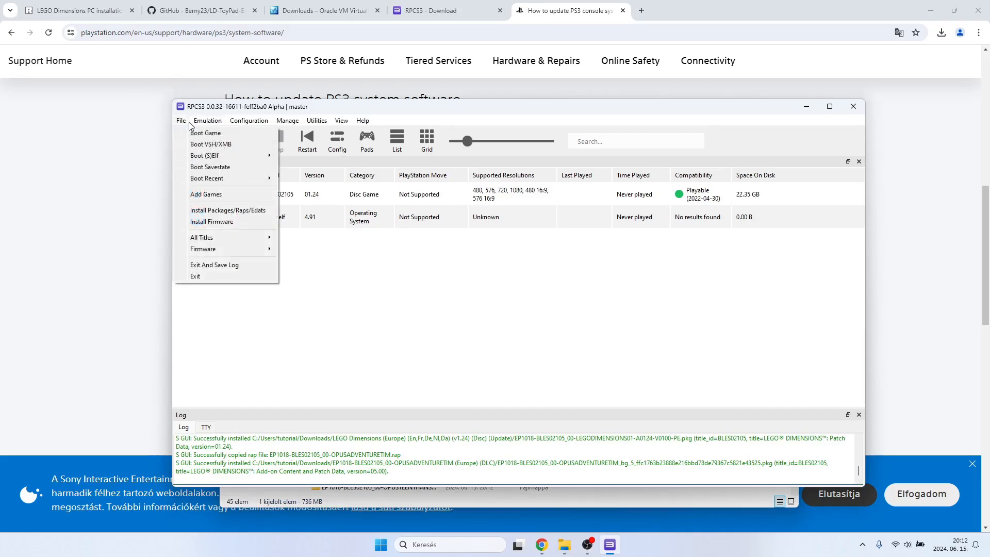
left_click(203, 210)
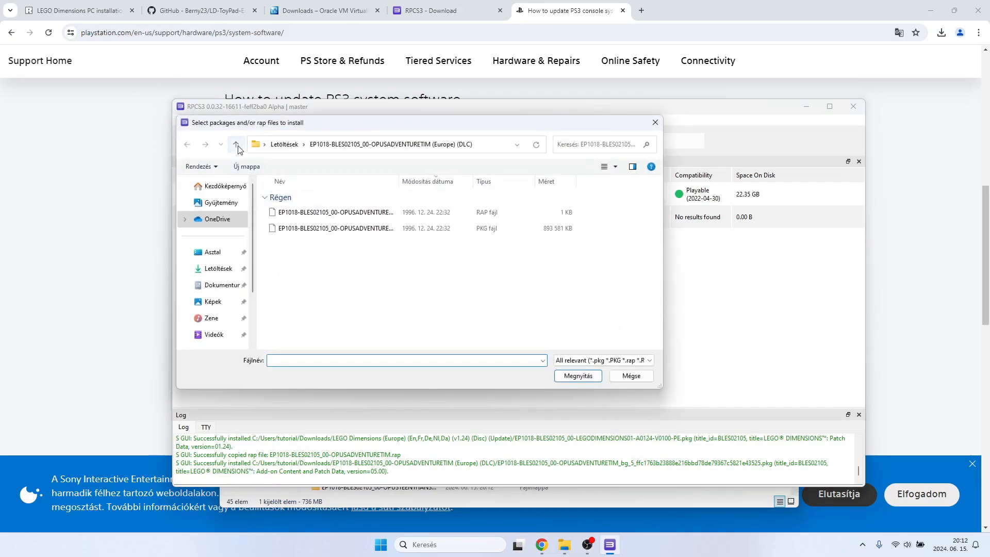
left_click(236, 146)
double_click(347, 326)
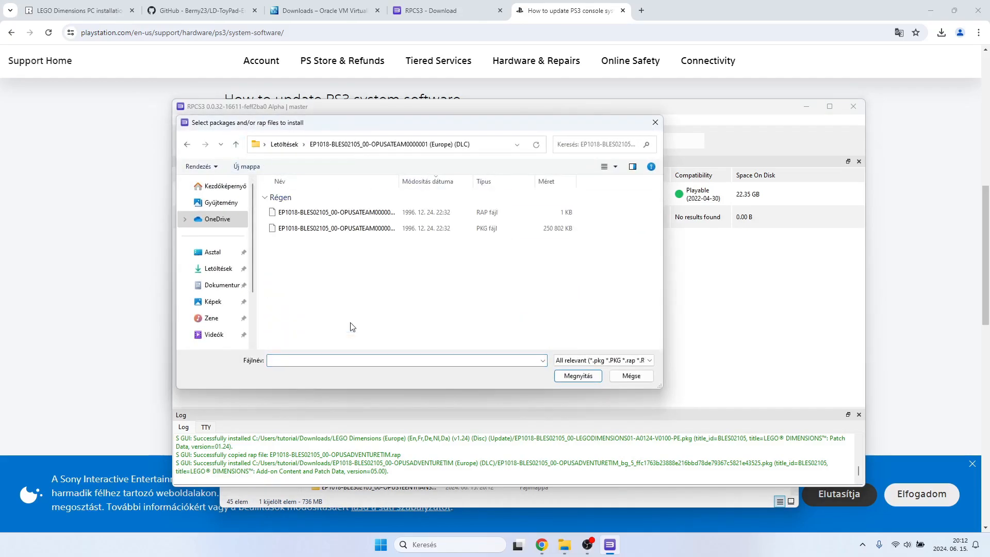
double_click(347, 218)
Install the OPUSATEAM0000001 PKG package from the same DLC folder, confirming the installation and closing the completion notice.
left_click(180, 120)
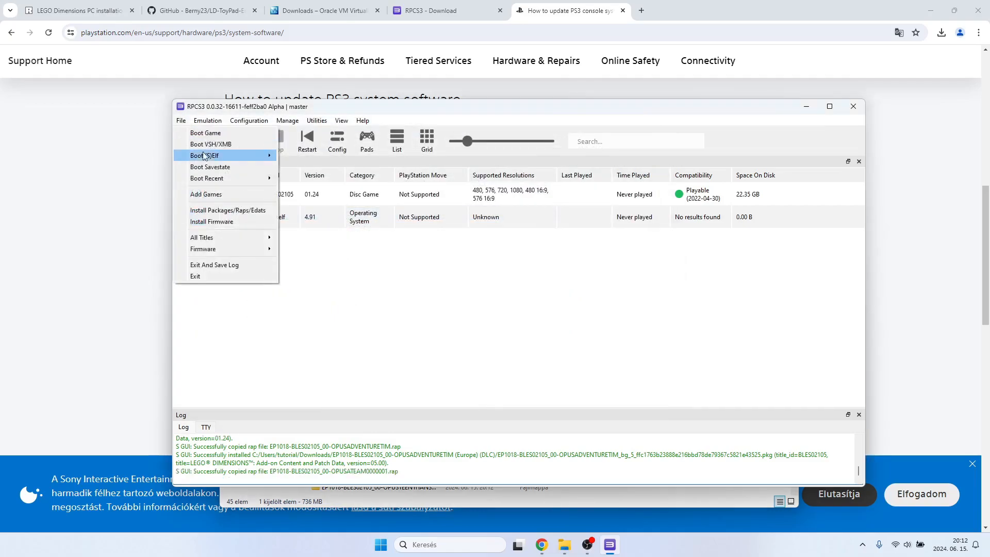
left_click(213, 209)
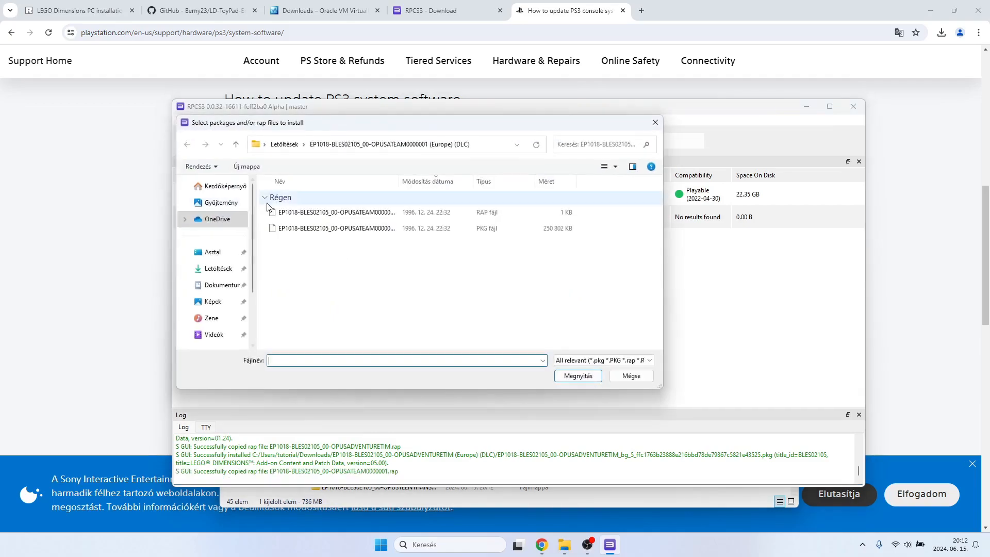
double_click(372, 232)
left_click(574, 340)
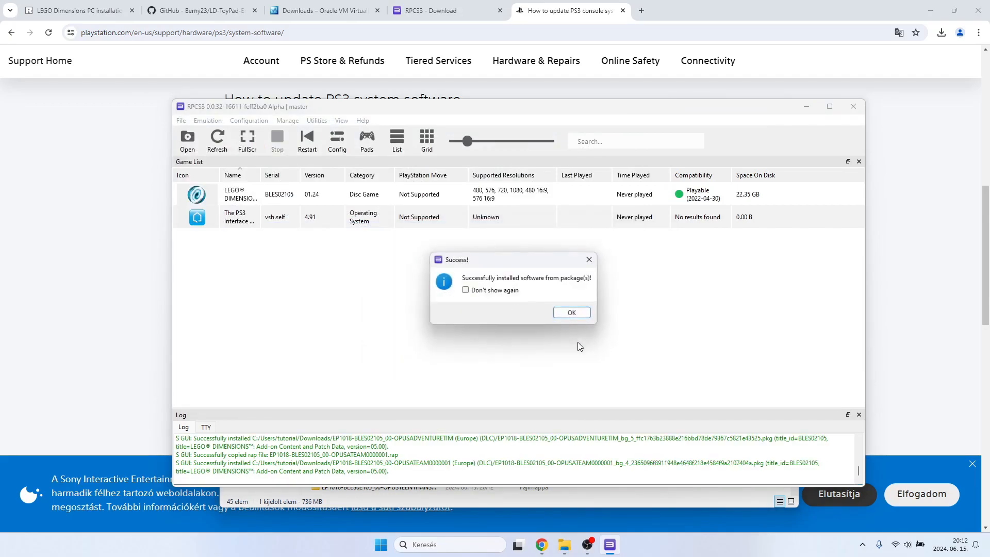
left_click(571, 312)
left_click(181, 121)
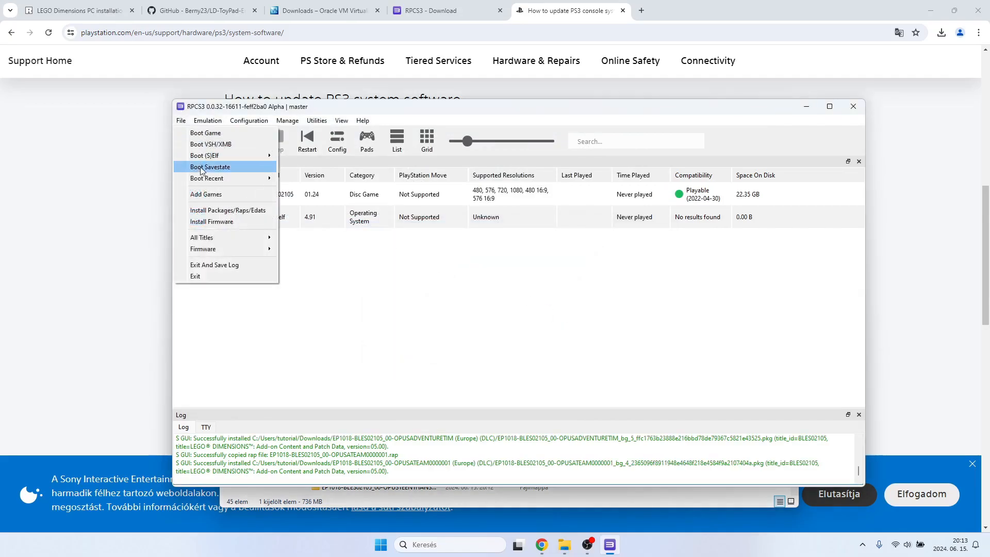
left_click(205, 193)
left_click(631, 376)
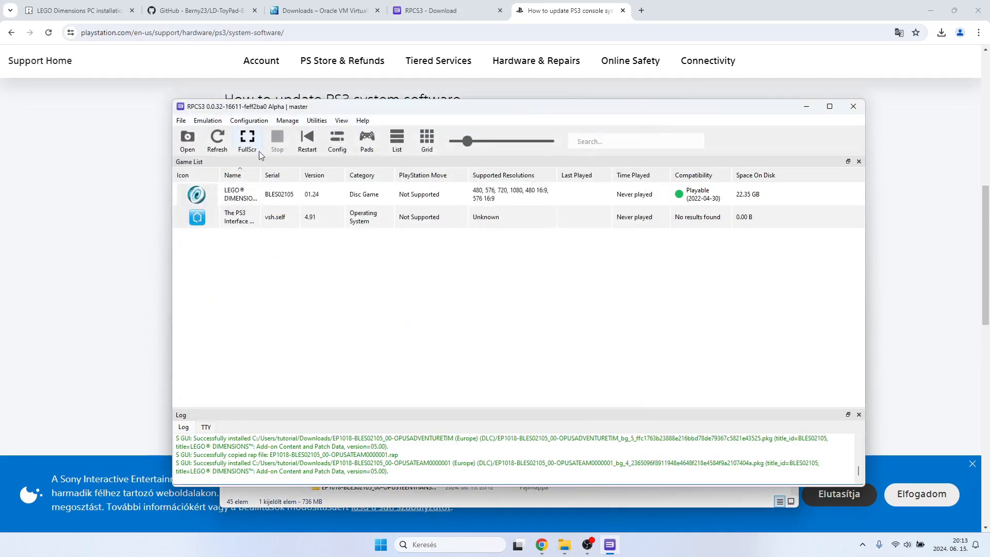
Install the license file EP1018-BLES02105_00-OPUSBATMANSTORY1.rap from its (Europe) (DLC) folder in Downloads.
left_click(206, 210)
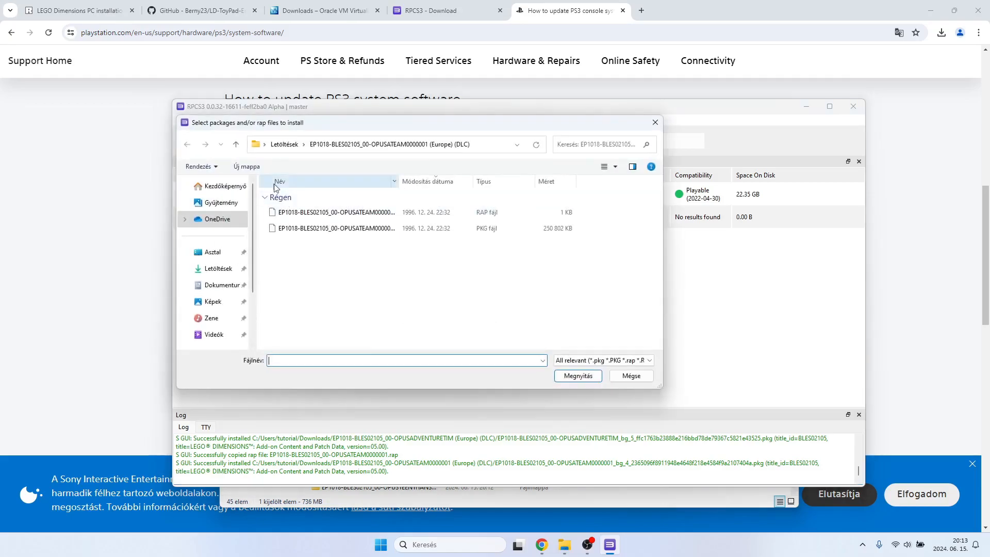
left_click(236, 146)
double_click(354, 325)
double_click(355, 227)
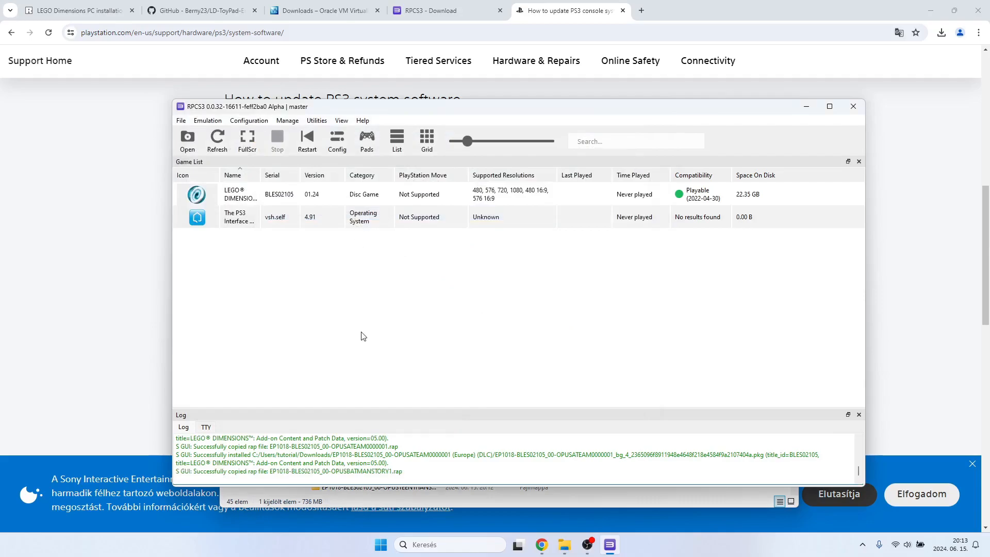
Install the OPUSBATMANSTORY1 PKG package from the same DLC folder, confirming the installation and closing the completion notice.
left_click(181, 120)
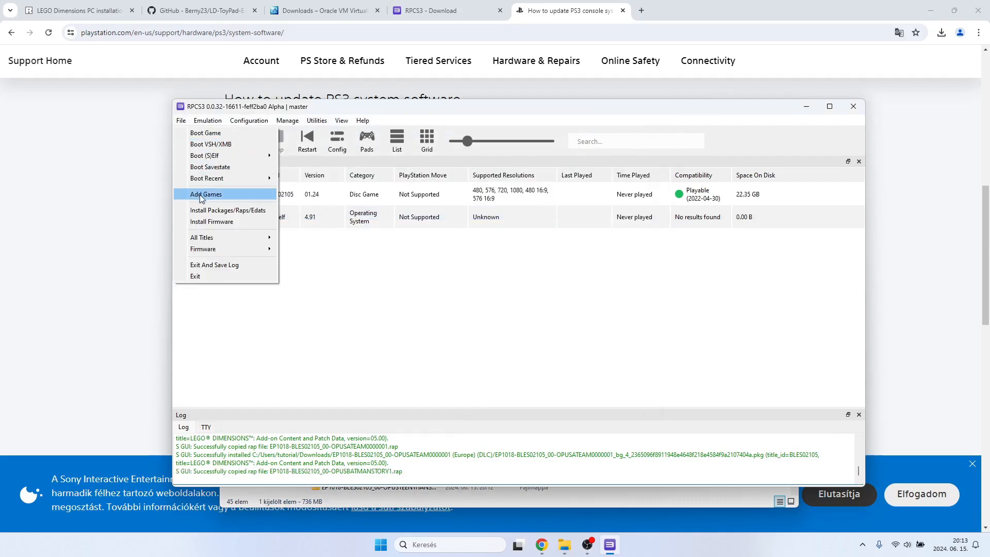
left_click(202, 210)
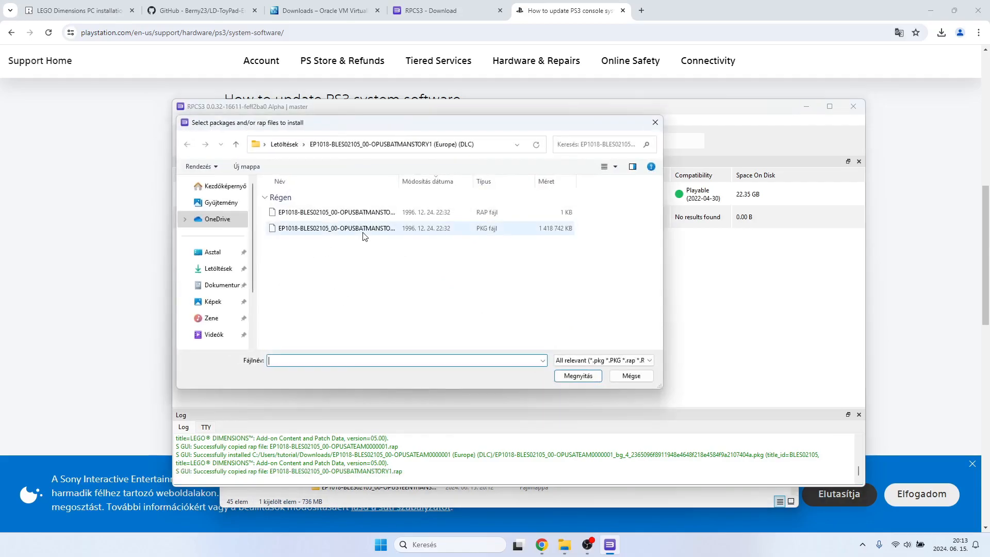
double_click(363, 233)
left_click(576, 337)
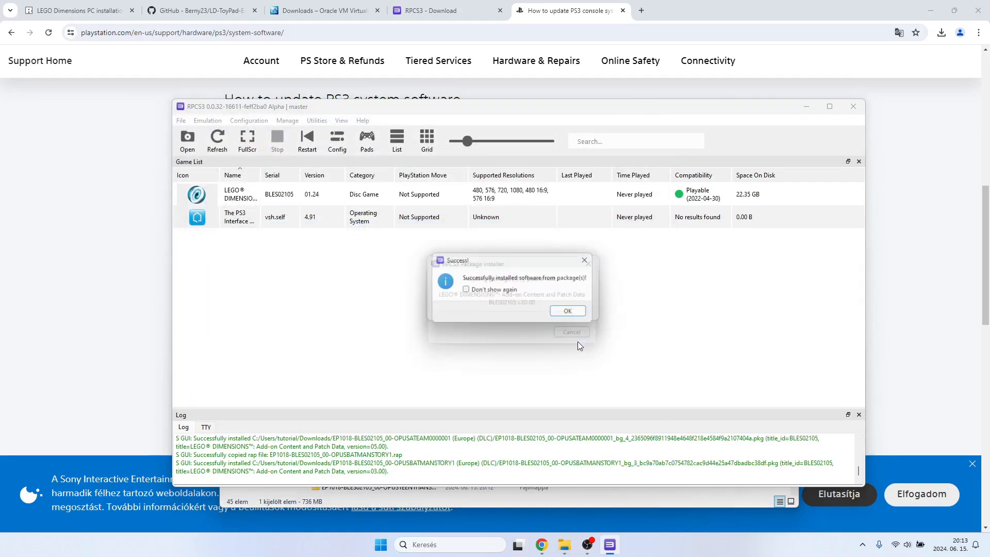
left_click(568, 311)
Install the license file EP1018-BLES02105_00-OPUSBEETLEJUICE1.rap from its (Europe) (DLC) folder in Downloads.
left_click(181, 121)
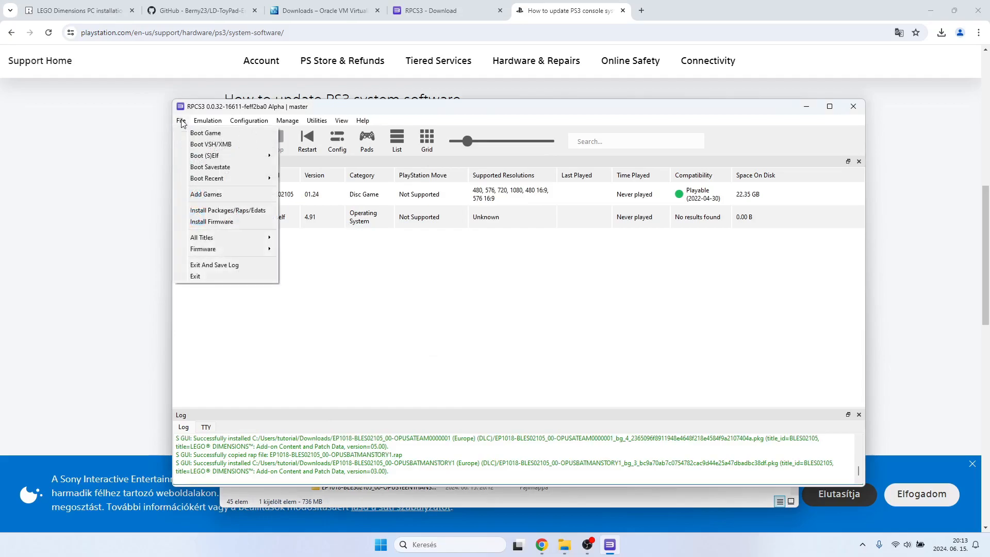
left_click(215, 211)
left_click(236, 145)
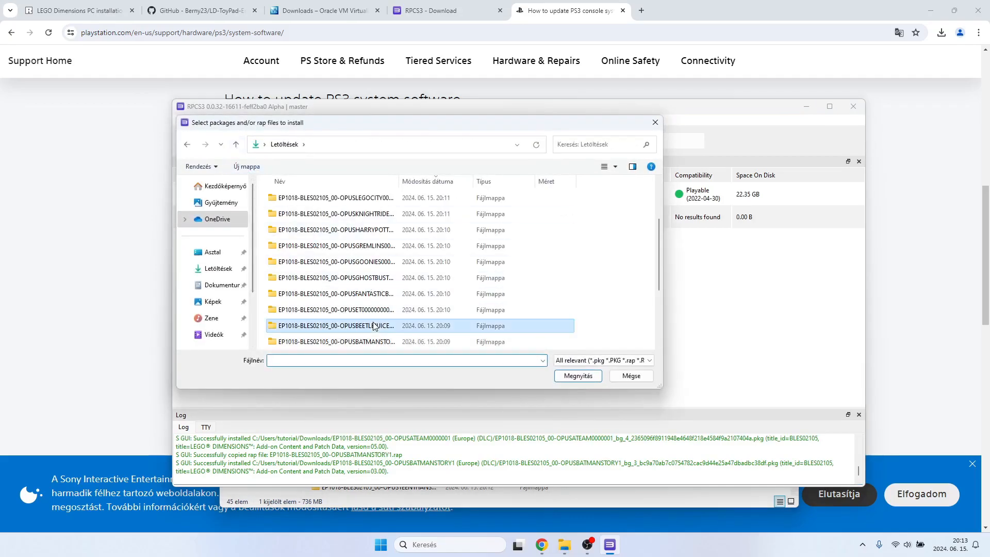
double_click(369, 325)
double_click(359, 212)
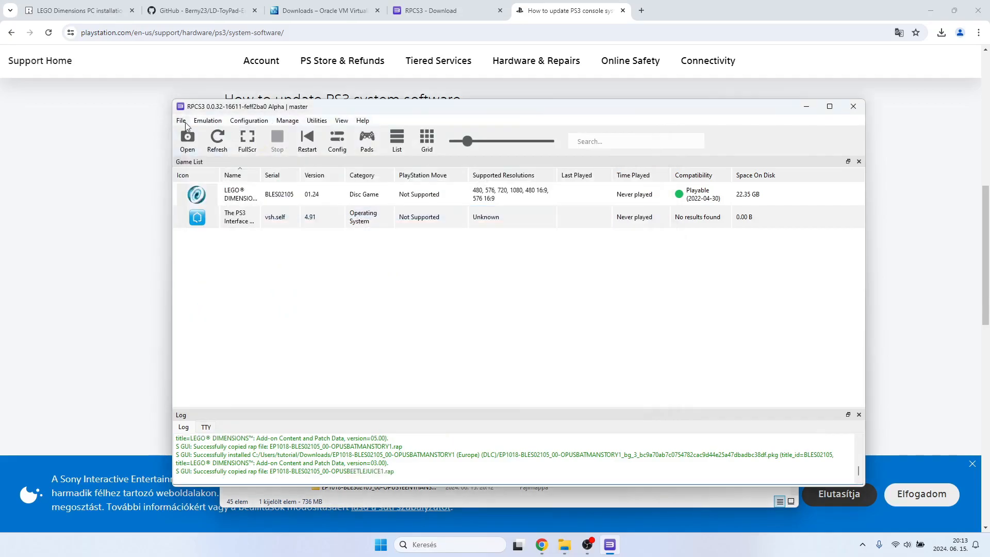
Install the OPUSBEETLEJUICE1 PKG package from the same DLC folder, confirming the installation and closing the completion notice.
left_click(181, 122)
left_click(216, 209)
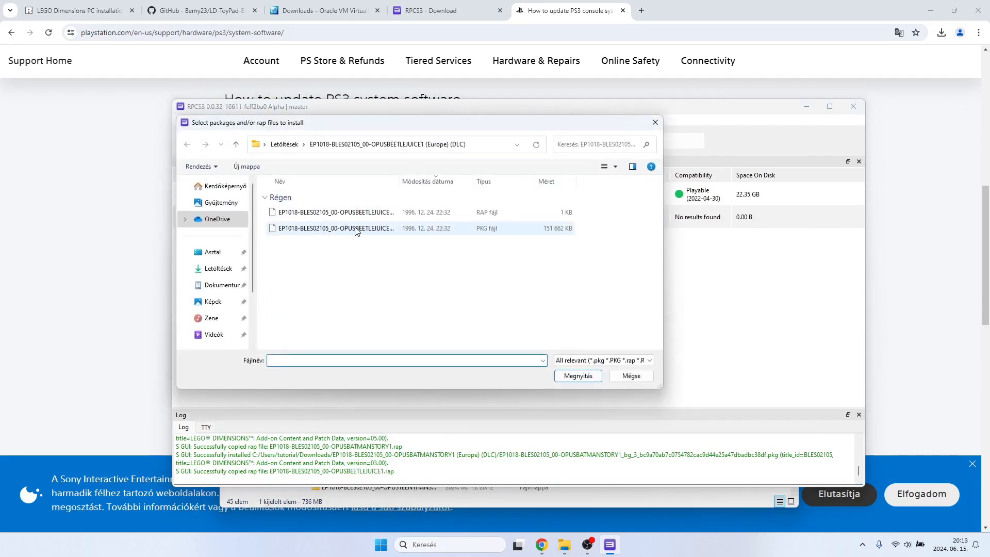
double_click(356, 229)
left_click(565, 341)
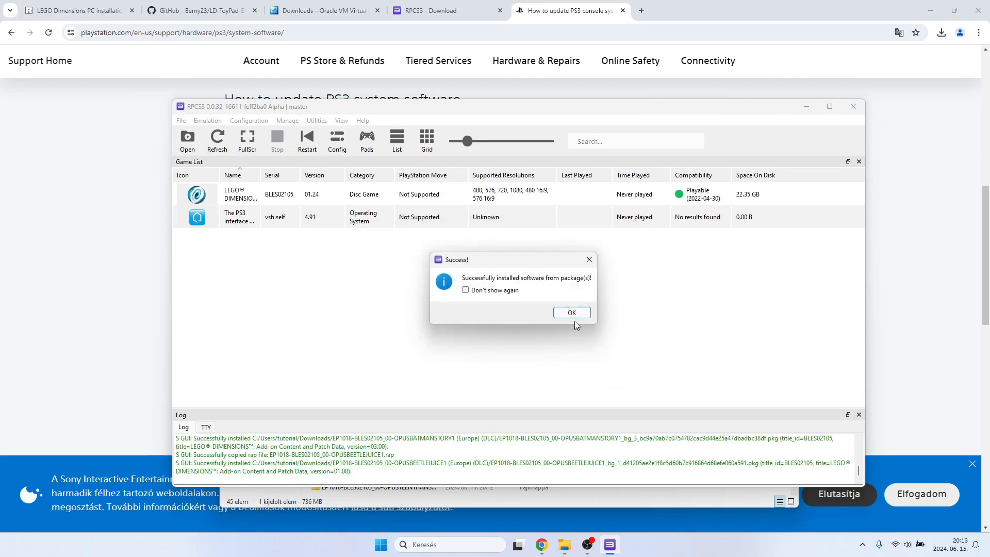
left_click(568, 311)
Install the license file EP1018-BLES02105_00-OPUSET0000000001.rap from its (Europe) (DLC) folder in Downloads.
left_click(181, 119)
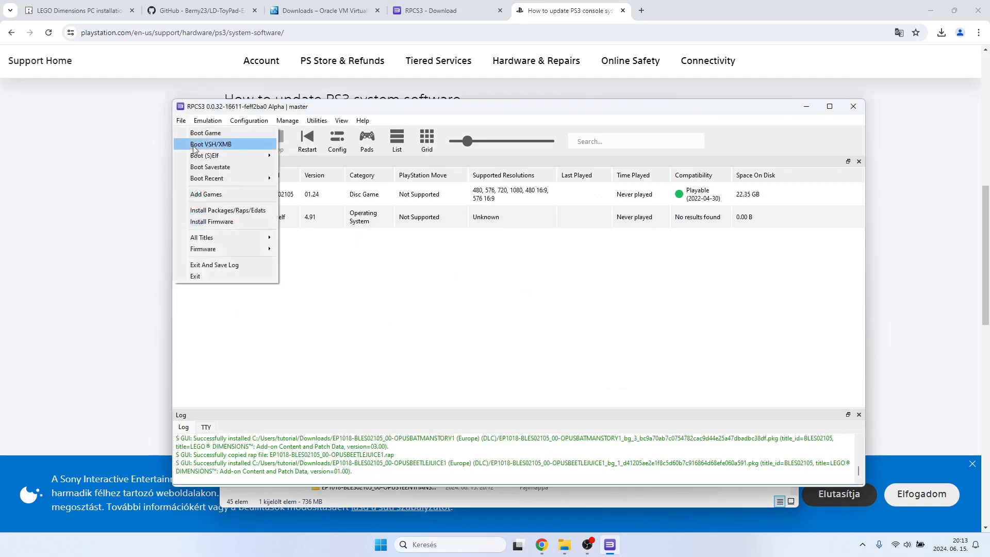
left_click(216, 209)
left_click(234, 145)
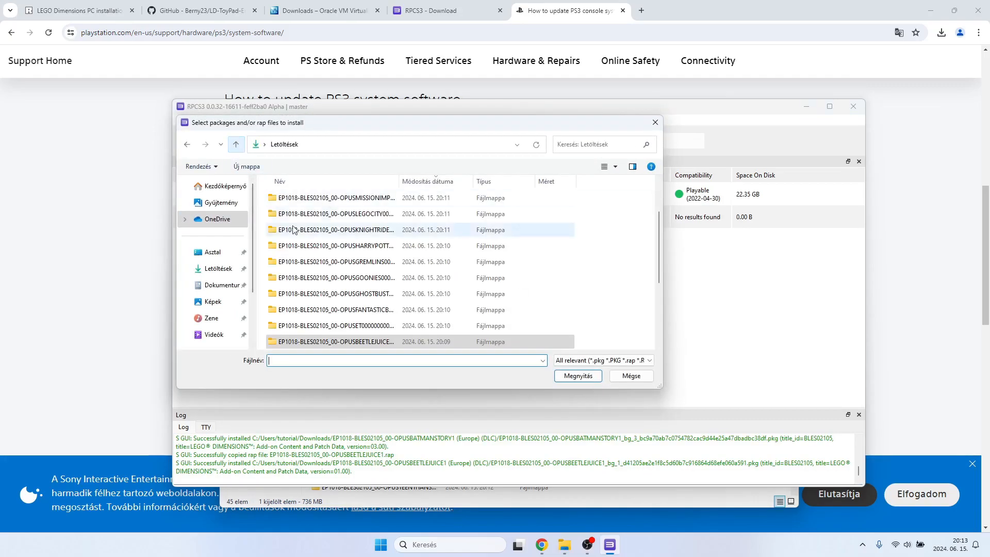
double_click(356, 326)
double_click(360, 213)
left_click(181, 120)
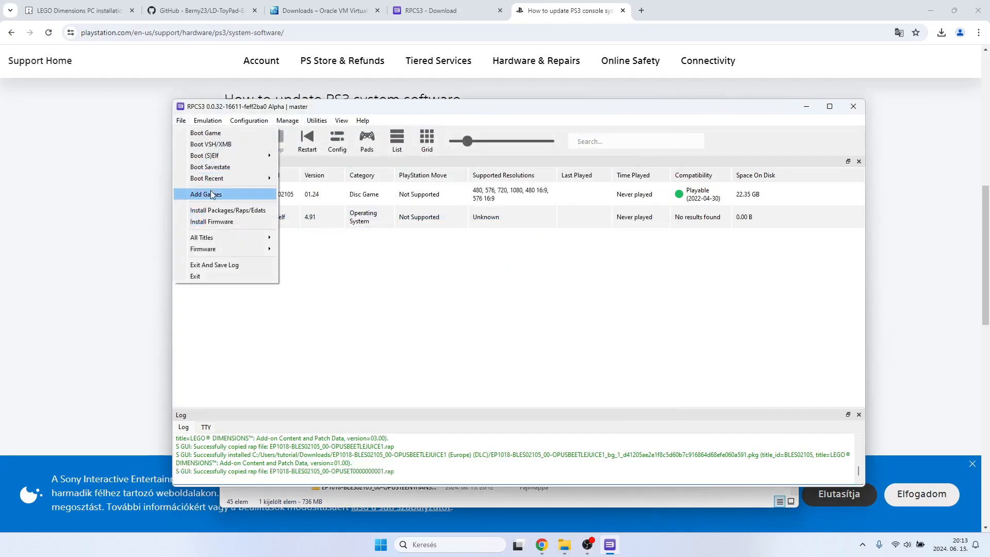
left_click(211, 209)
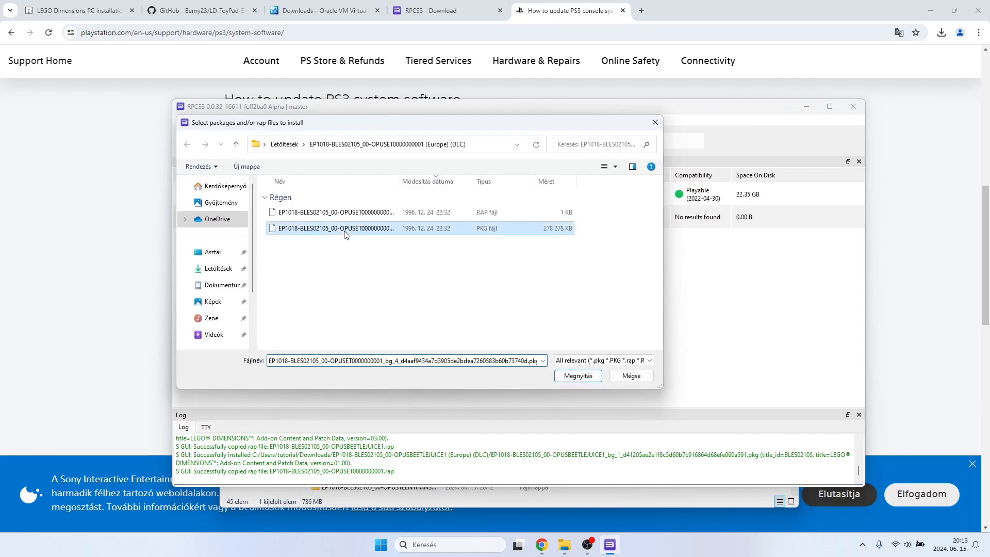
double_click(341, 231)
left_click(575, 339)
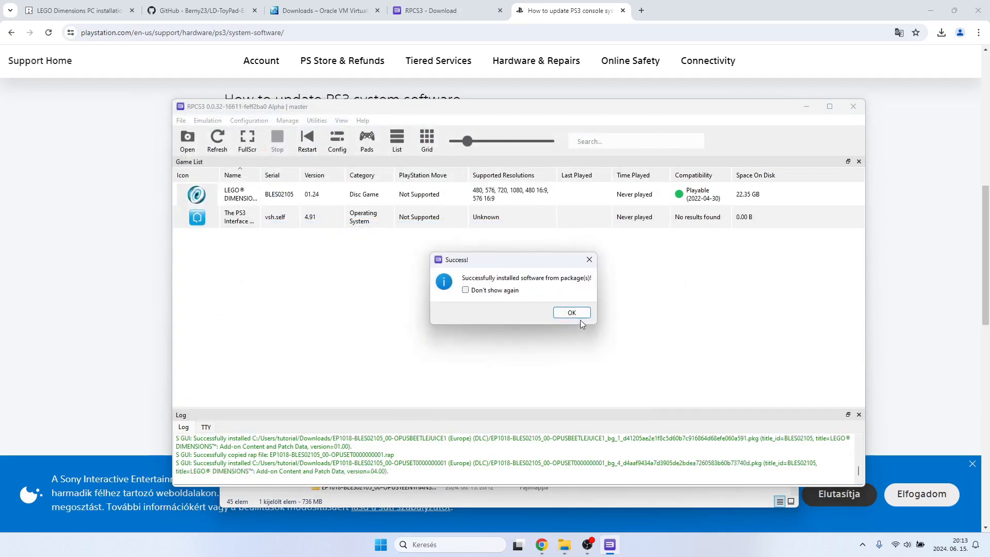
left_click(575, 312)
Install the license file EP1018-BLES02105_00-OPUSFANTASTICBEA.rap from its (Europe) (DLC) folder in Downloads.
left_click(181, 121)
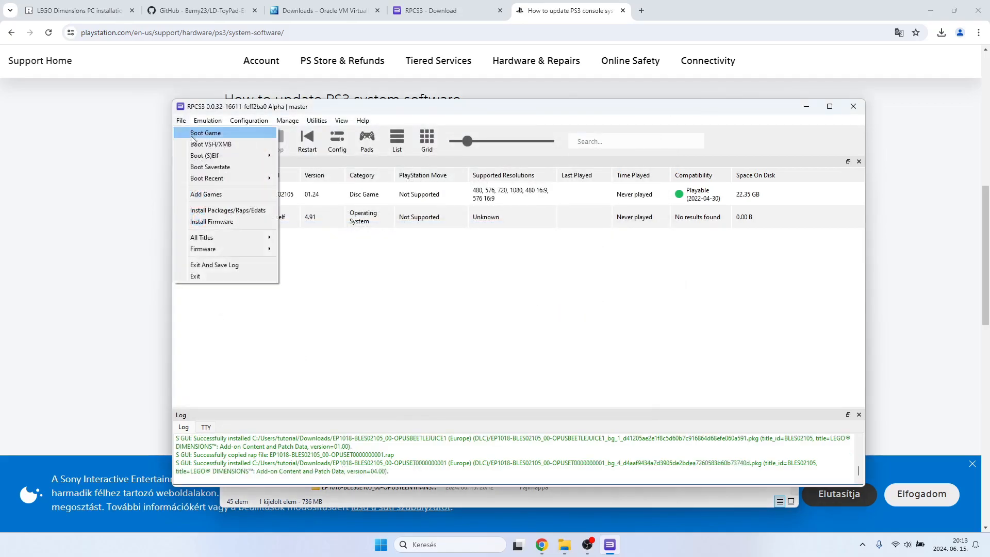
left_click(212, 209)
left_click(236, 144)
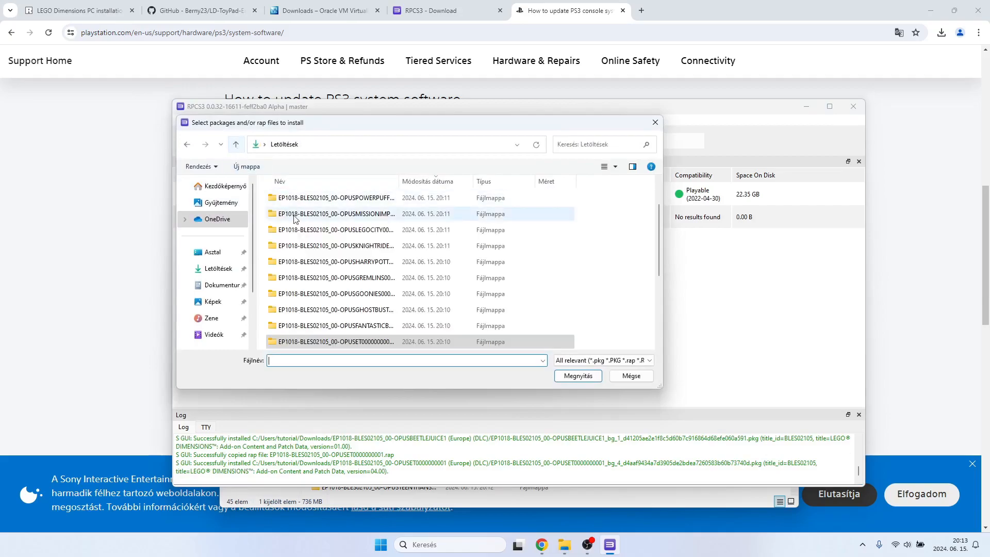
double_click(352, 325)
double_click(329, 216)
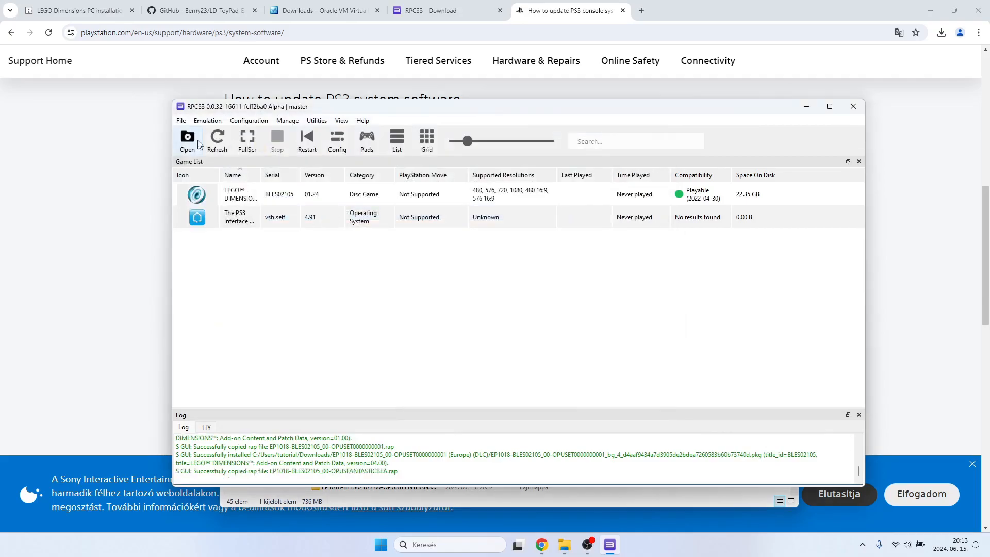
Install the OPUSFANTASTICBEA PKG package from the same DLC folder, confirming the installation and closing the completion notice.
left_click(181, 120)
left_click(222, 210)
left_click(354, 227)
left_click(579, 376)
left_click(571, 336)
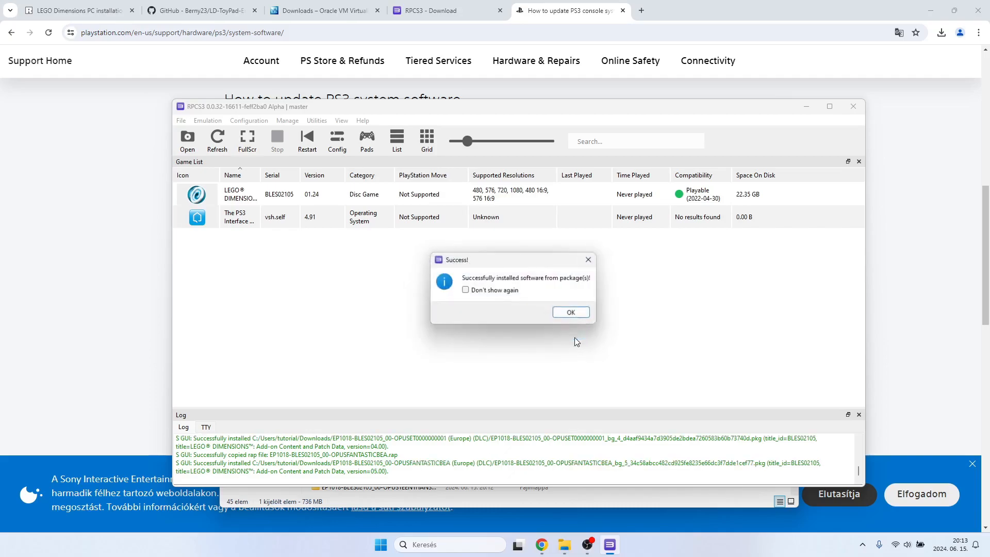
left_click(569, 312)
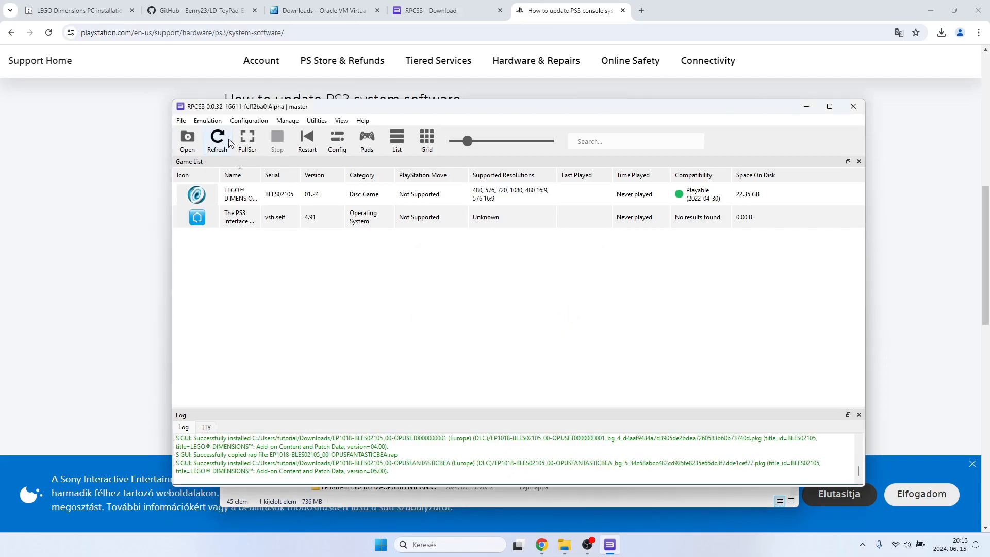
Install the license file EP1018-BLES02105_00-OPUSGHOSTBUSTERS.rap from its (Europe) (DLC) folder in Downloads.
left_click(180, 121)
left_click(212, 209)
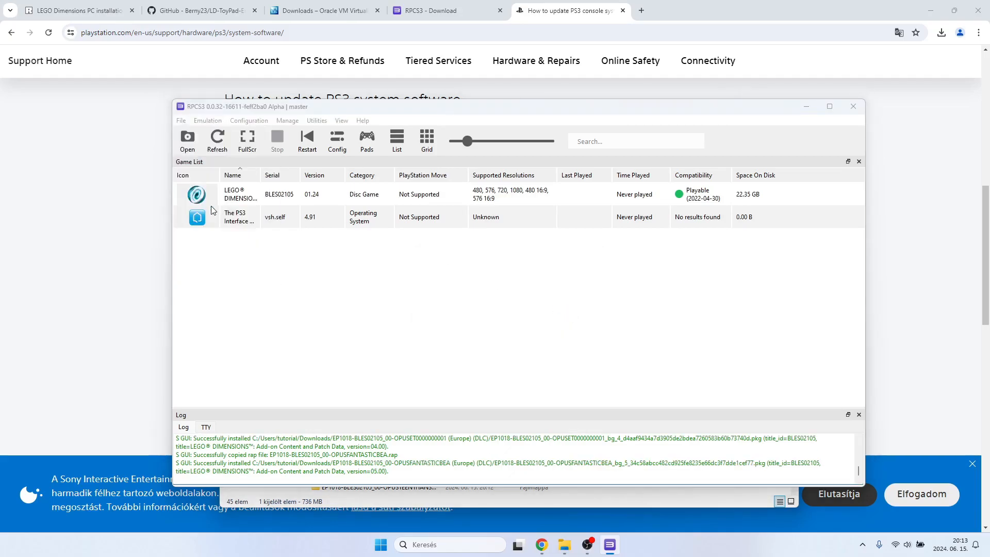
left_click(235, 144)
double_click(350, 324)
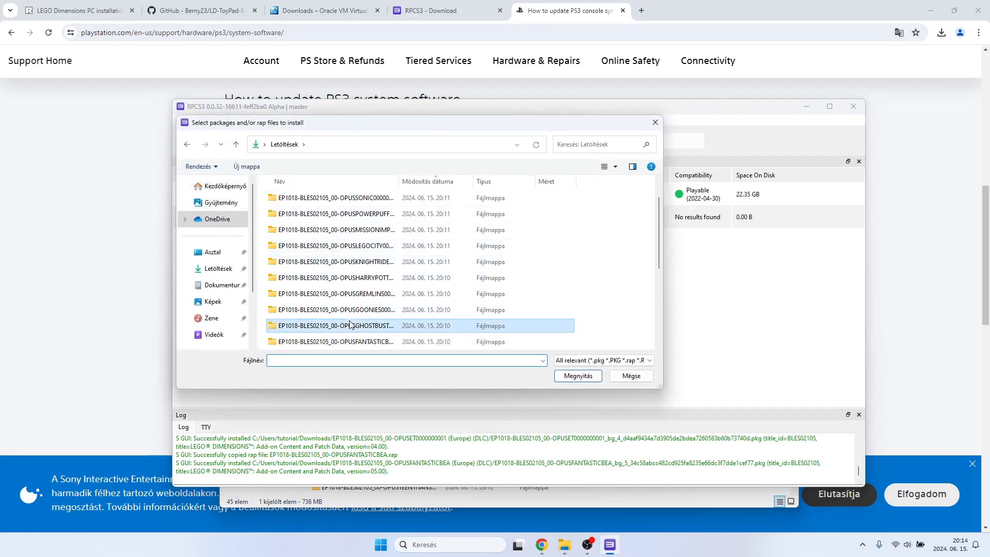
double_click(340, 216)
Install the OPUSGHOSTBUSTERS PKG package from the same DLC folder, confirming the installation and closing the completion notice.
left_click(181, 120)
left_click(212, 209)
left_click(344, 230)
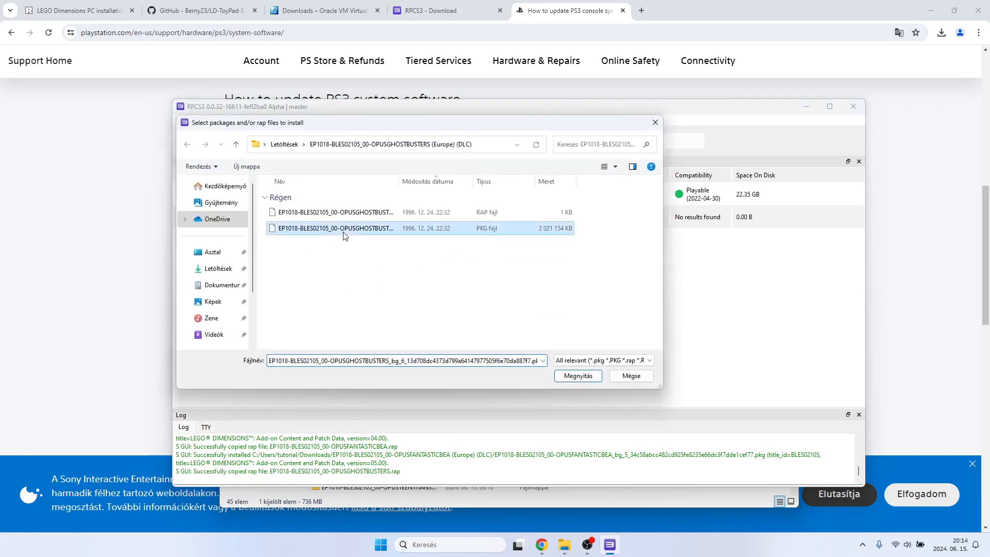
left_click(578, 376)
left_click(575, 339)
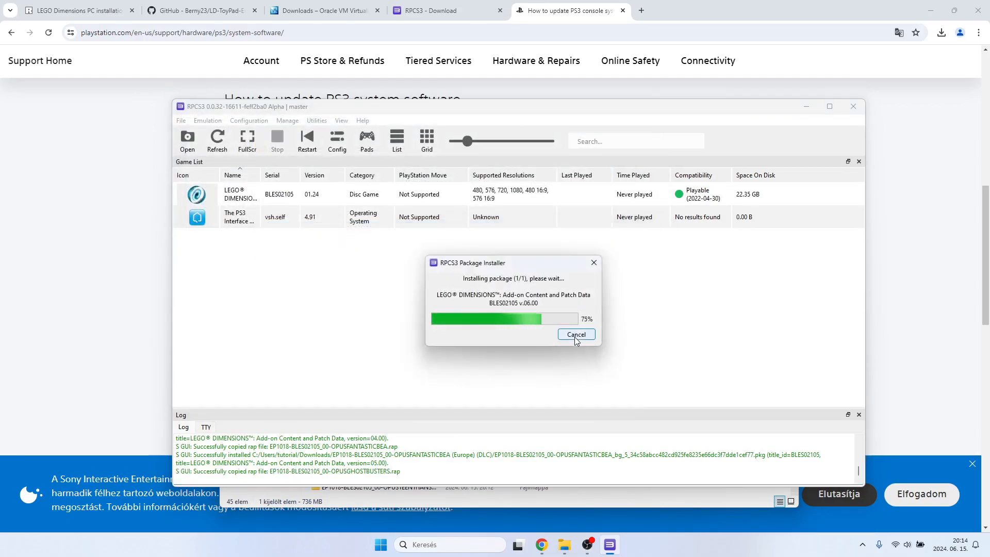
left_click(571, 312)
Install the license file EP1018-BLES02105_00-OPUSGOONIES00001.rap from its (Europe) (DLC) folder in Downloads.
left_click(181, 120)
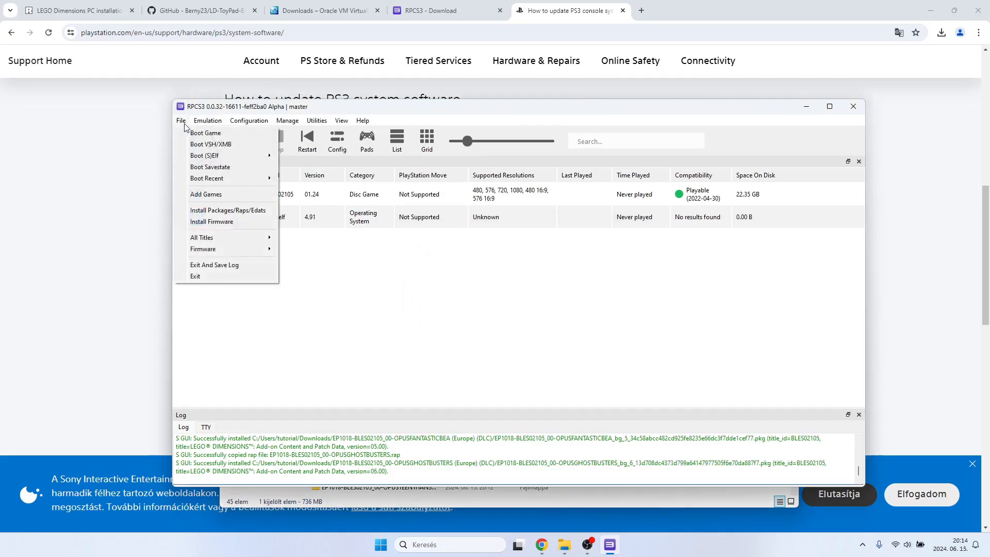
left_click(218, 208)
left_click(233, 148)
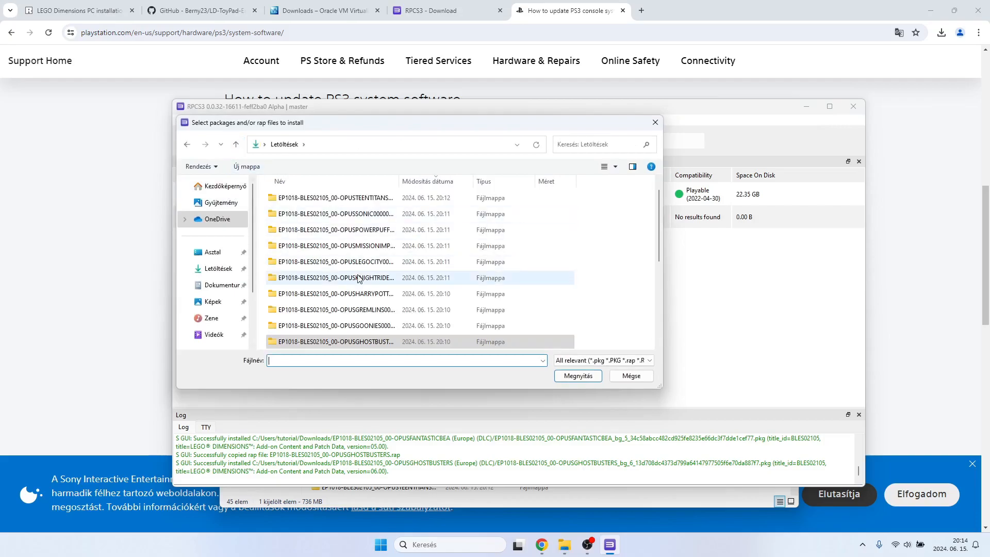
double_click(366, 326)
double_click(349, 212)
Install the OPUSGOONIES00001 PKG package from the same DLC folder, confirming the installation and closing the completion notice.
left_click(183, 122)
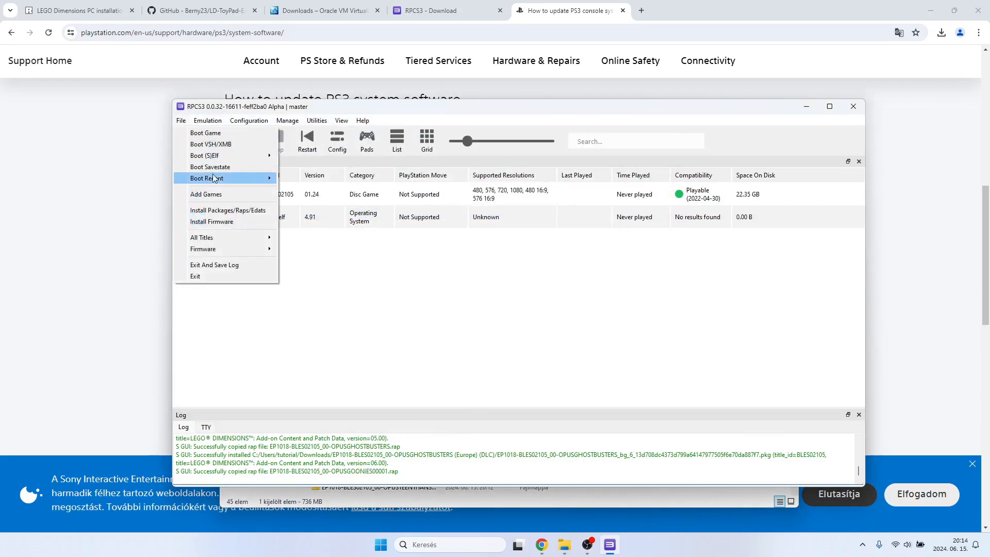
left_click(217, 209)
left_click(343, 231)
double_click(343, 231)
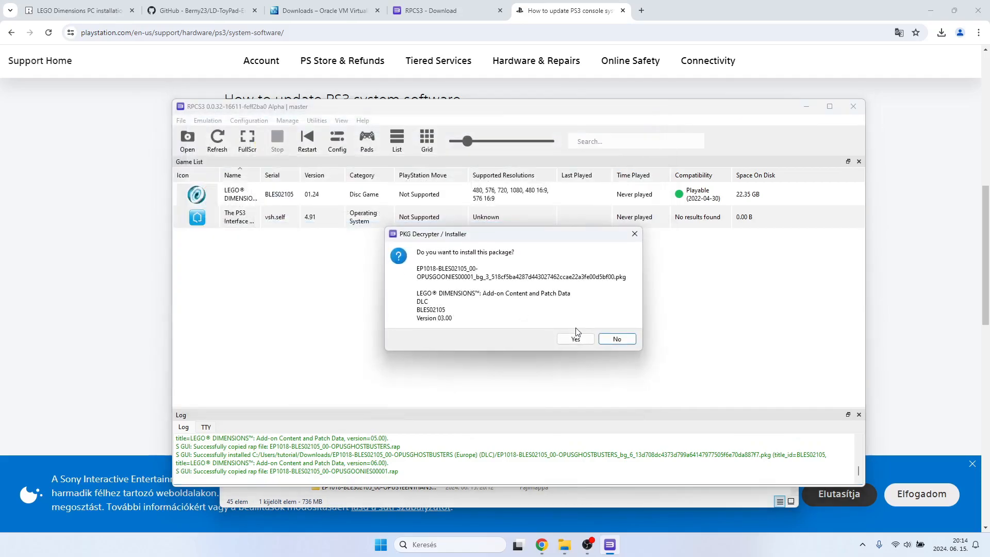
left_click(577, 335)
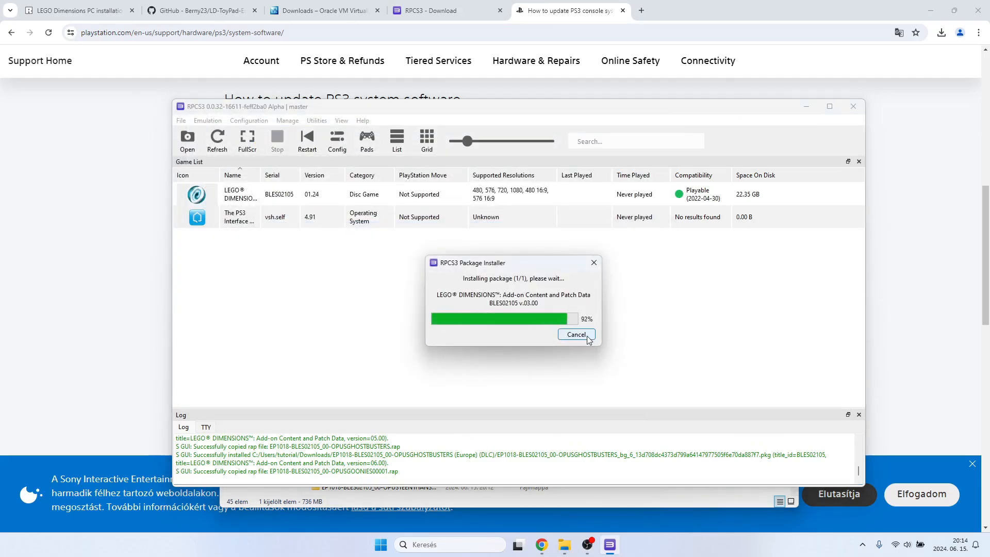
left_click(583, 314)
Install the license file EP1018-BLES02105_00-OPUSGREMLINS0001.rap from its (Europe) (DLC) folder in Downloads.
left_click(183, 121)
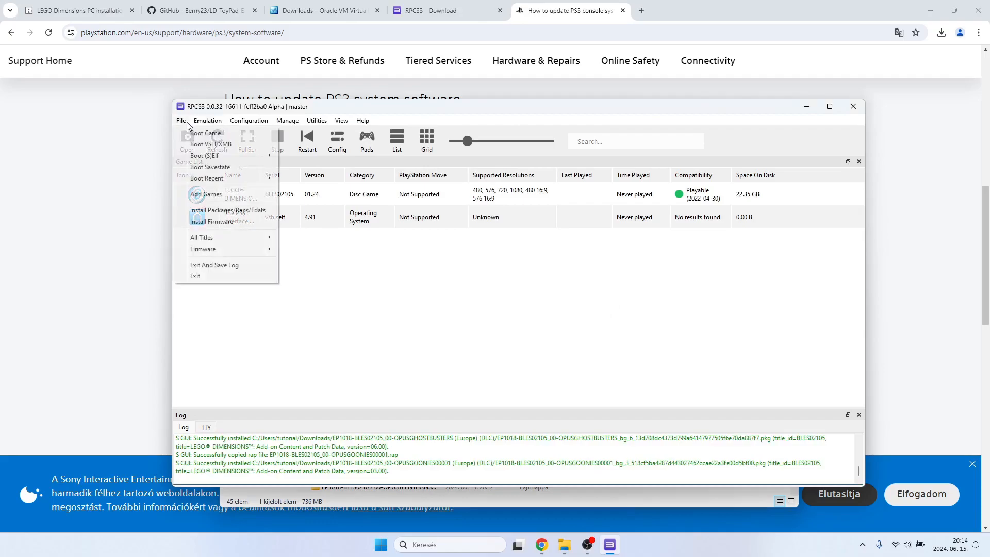
left_click(208, 205)
left_click(181, 124)
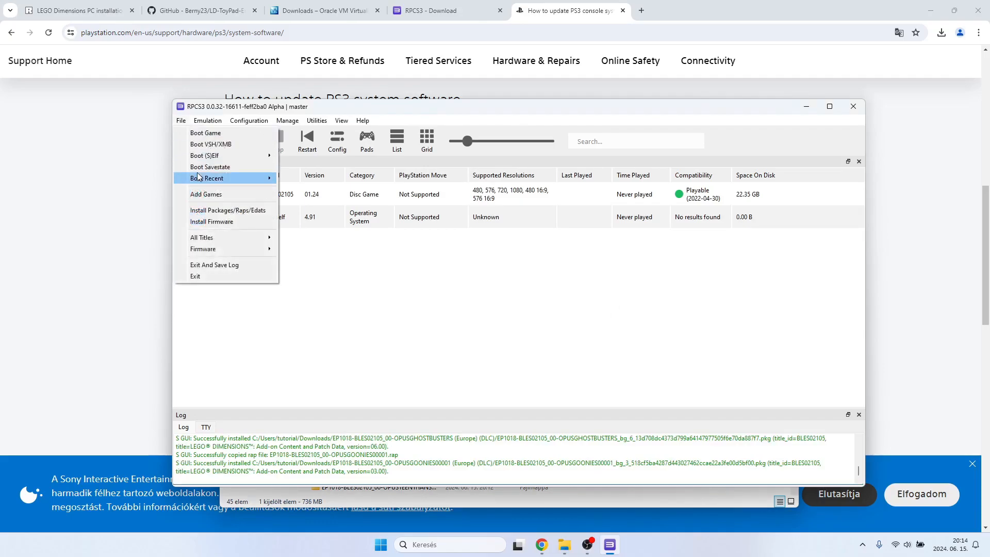
left_click(204, 211)
left_click(235, 145)
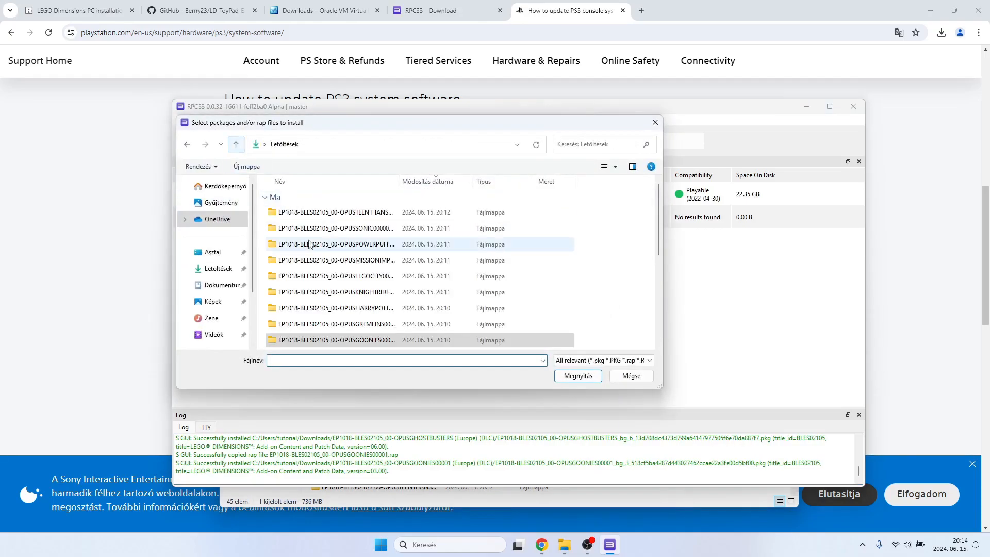
double_click(354, 324)
double_click(289, 212)
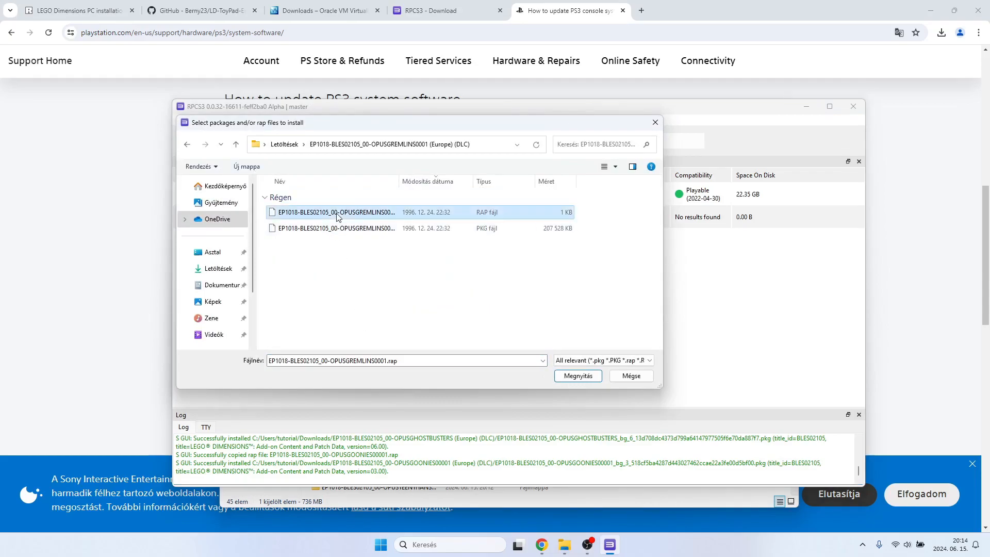
Install the OPUSGREMLINS0001 PKG package from the same DLC folder, confirming the installation and closing the completion notice.
left_click(188, 122)
left_click(204, 208)
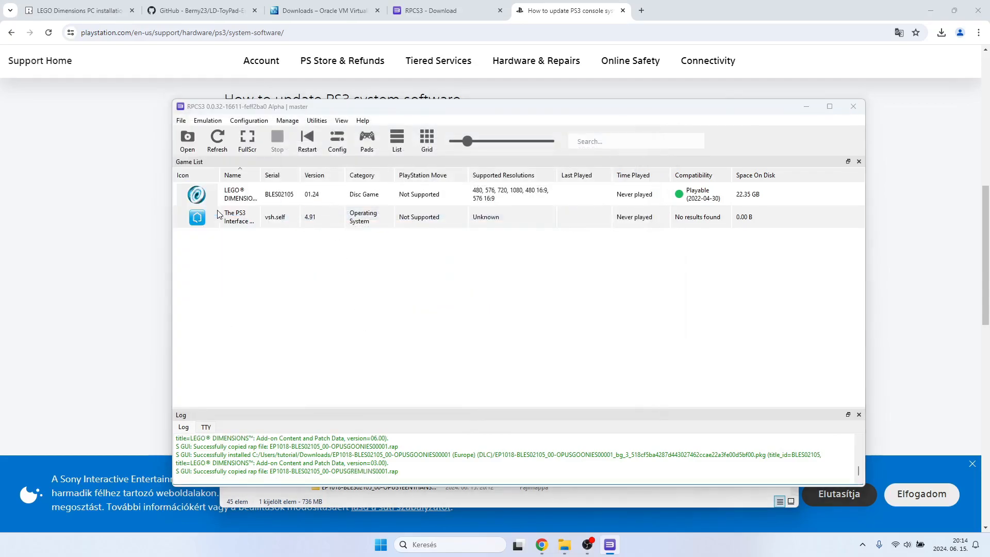
left_click(349, 231)
double_click(349, 235)
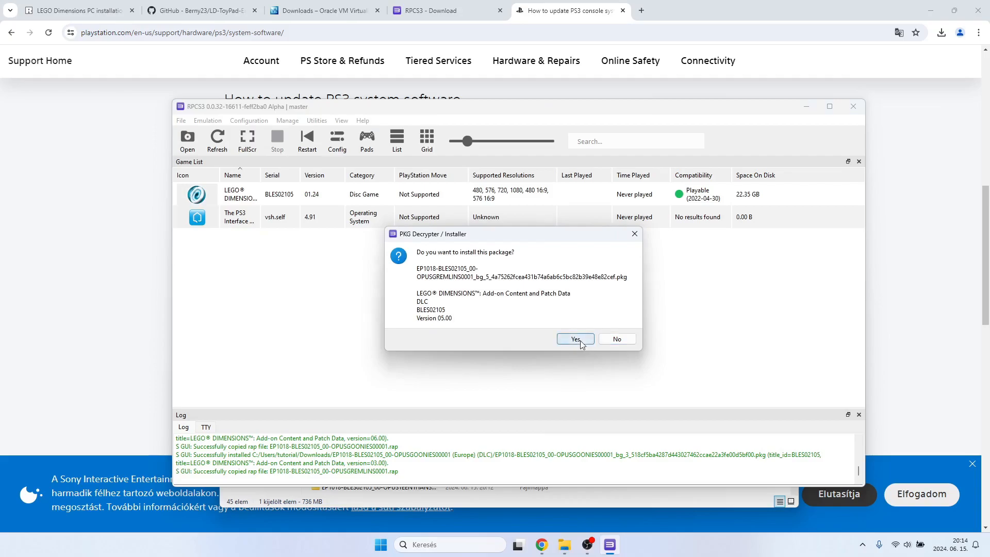
left_click(575, 339)
left_click(571, 313)
Install the license file EP1018-BLES02105_00-OPUSHARRYPOTTER1.rap from its (Europe) (DLC) folder in Downloads.
left_click(190, 122)
left_click(196, 208)
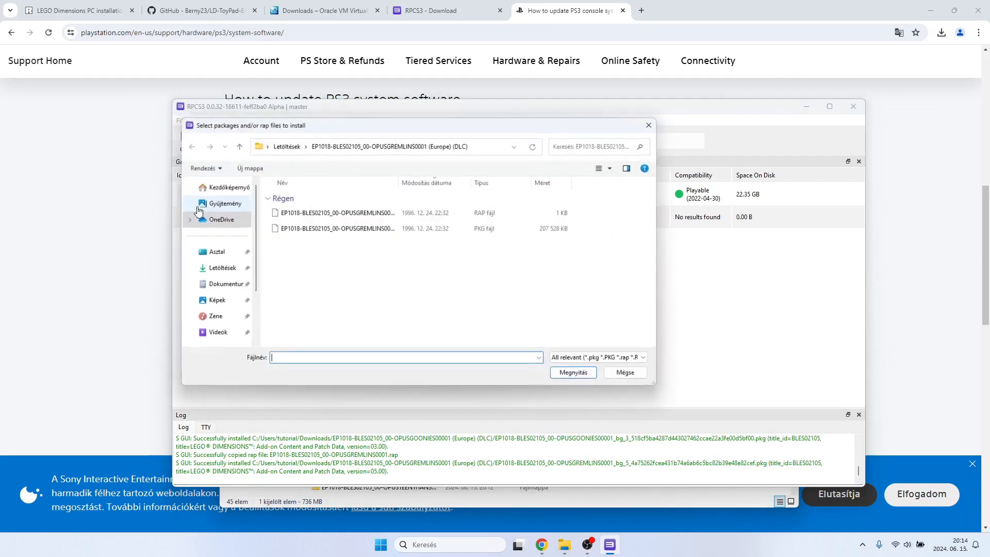
left_click(236, 144)
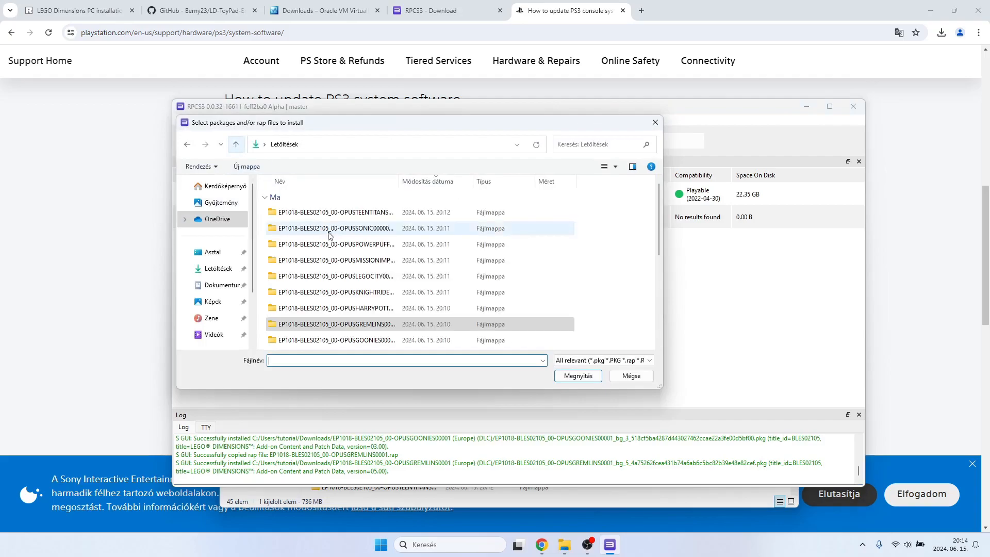
double_click(349, 308)
double_click(335, 212)
Install the OPUSHARRYPOTTER1 PKG package from the same DLC folder, confirming the installation and closing the completion notice.
left_click(190, 120)
left_click(207, 210)
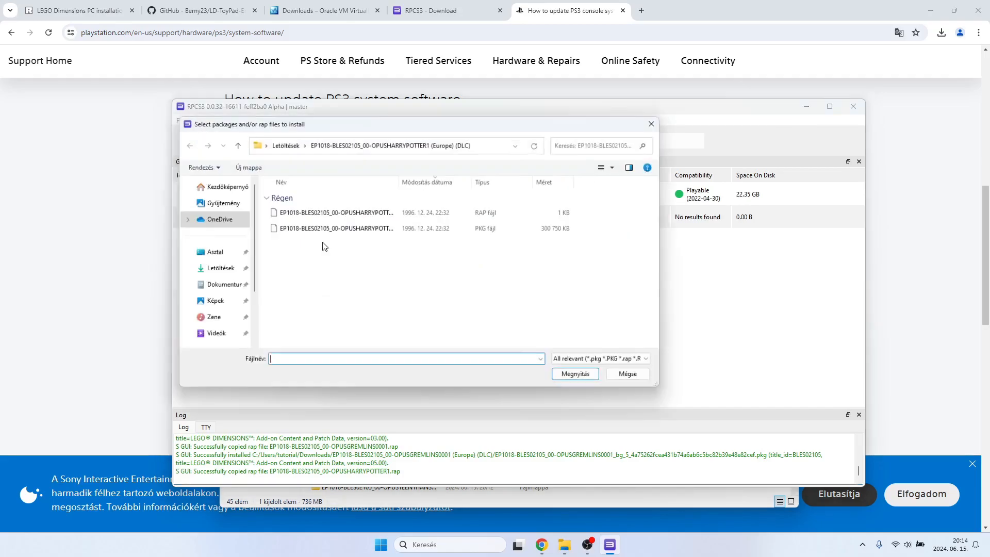
double_click(338, 229)
left_click(573, 336)
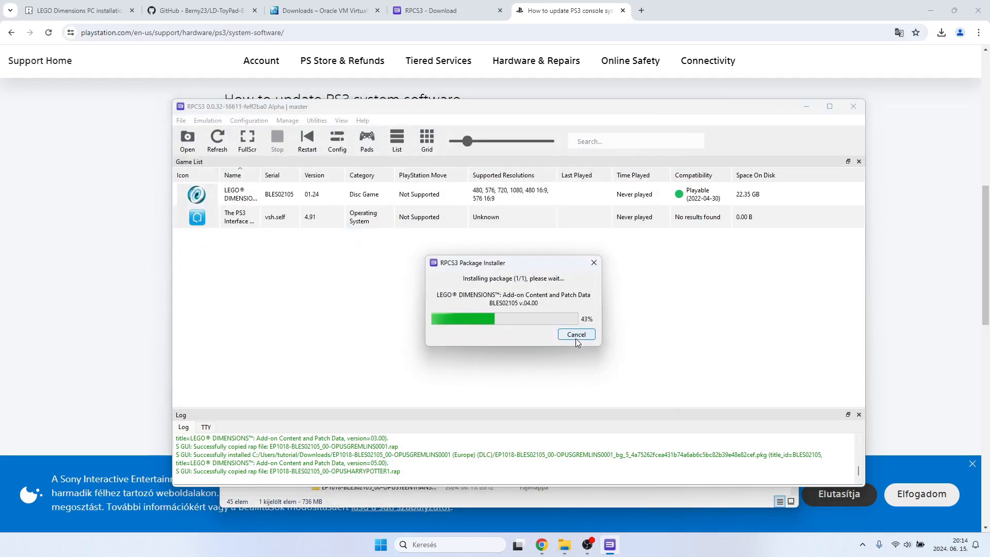
left_click(567, 312)
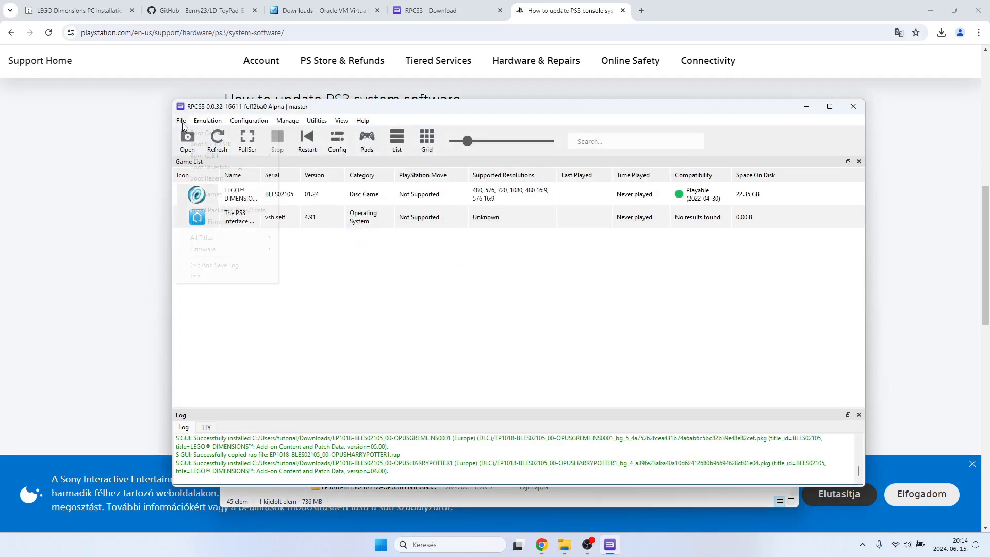
Install the license file EP1018-BLES02105_00-OPUSKNIGHTRIDER1.rap from its (Europe) (DLC) folder in Downloads.
left_click(182, 122)
left_click(205, 209)
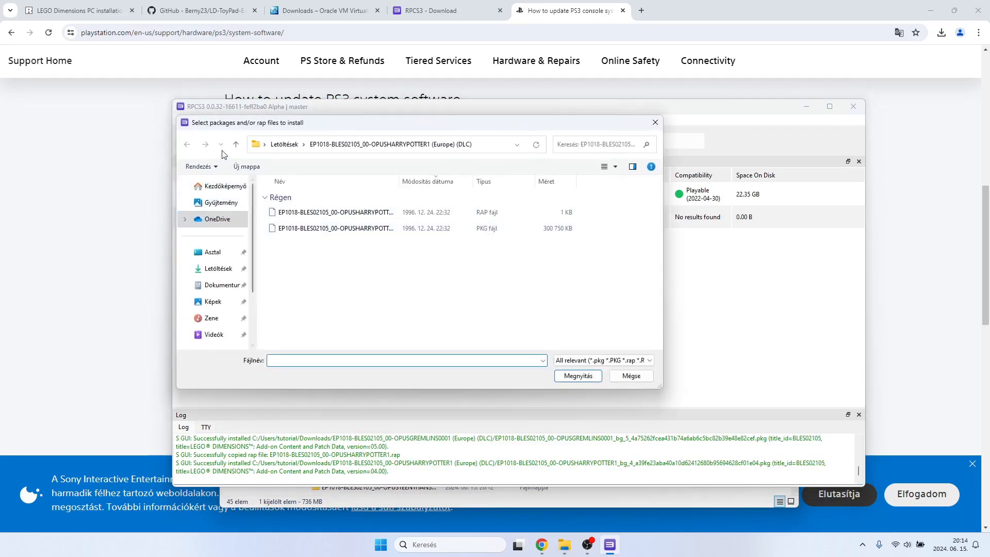
left_click(235, 145)
double_click(364, 291)
double_click(314, 216)
Install the OPUSKNIGHTRIDER1 PKG package from the same DLC folder, confirming the installation and closing the completion notice.
left_click(182, 120)
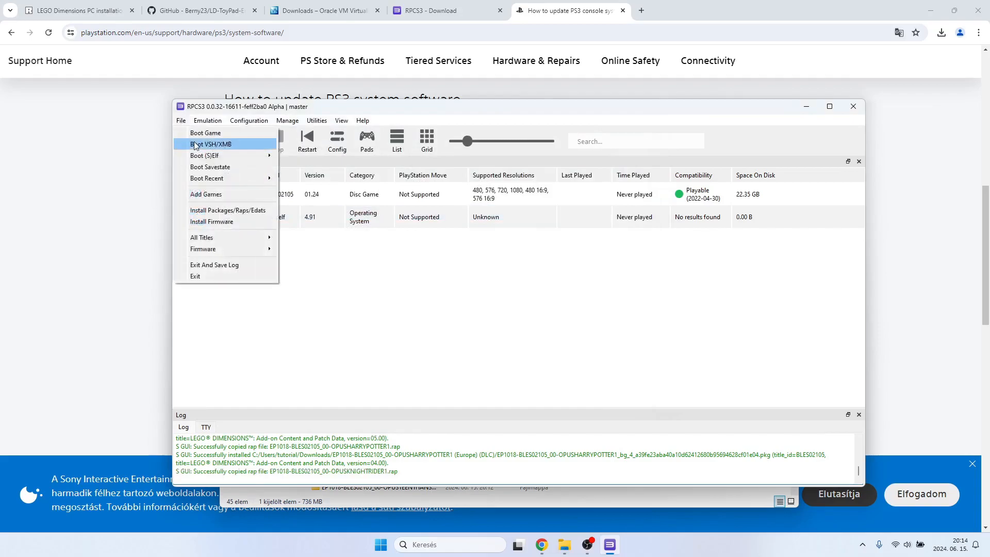
left_click(206, 209)
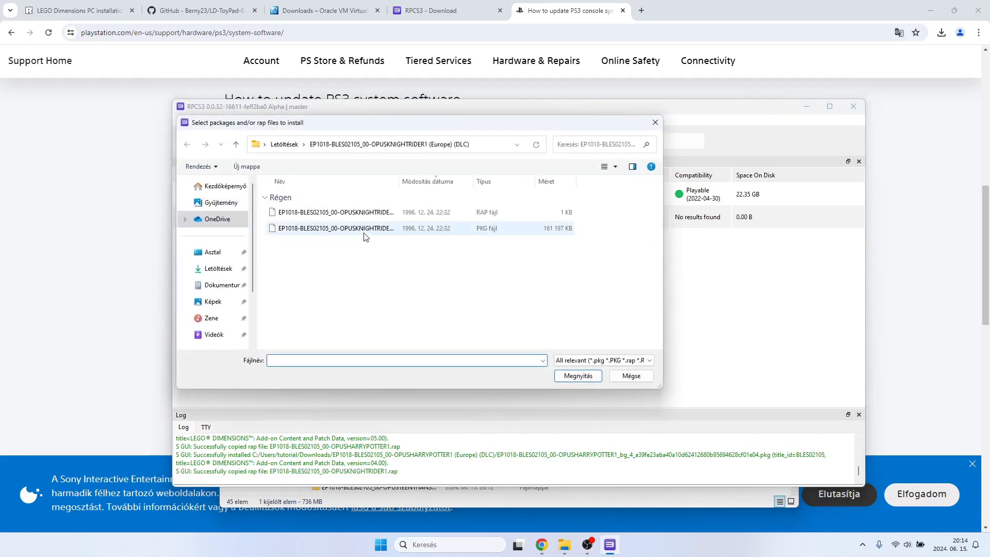
double_click(354, 231)
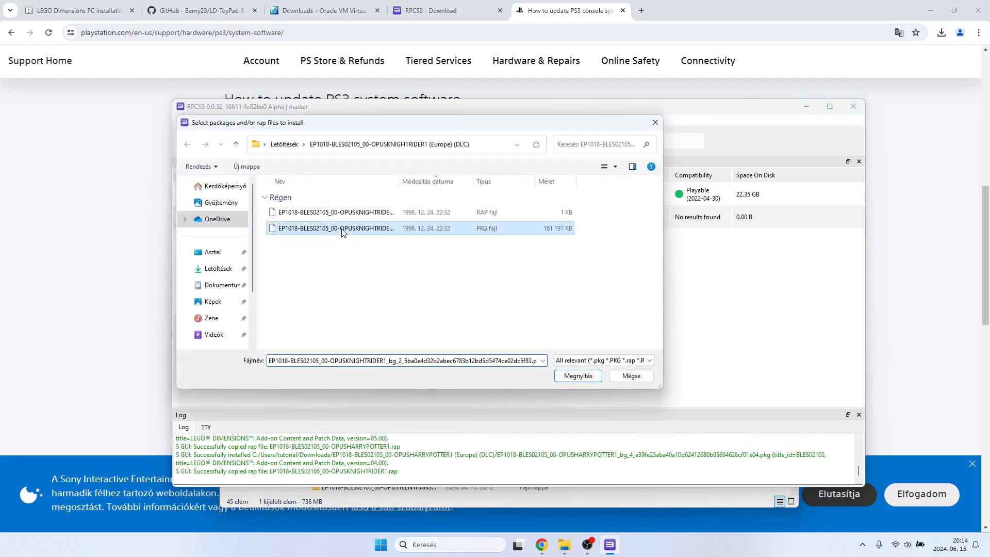
left_click(575, 338)
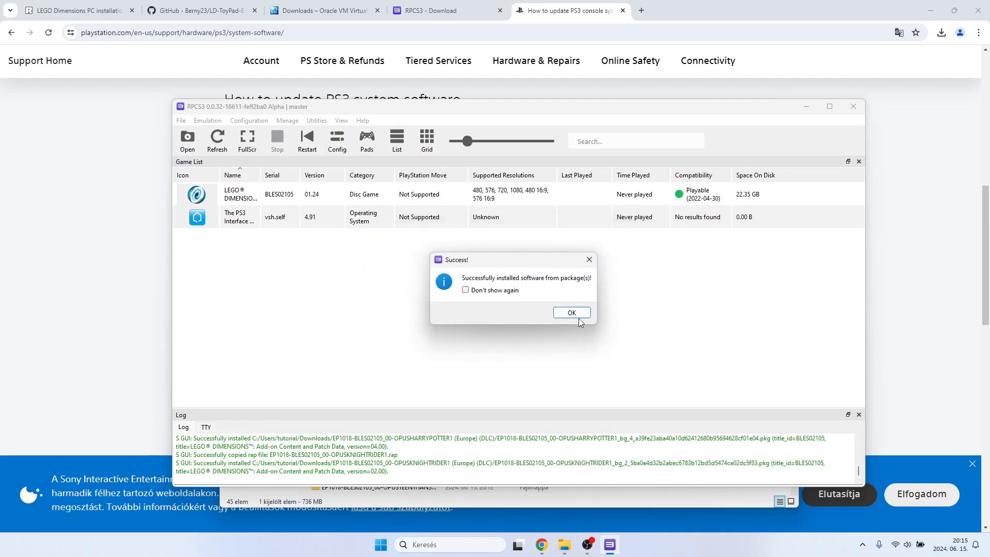
left_click(576, 315)
Install the license file EP1018-BLES02105_00-OPUSLEGOCITY0001.rap from its (Europe) (DLC) folder in Downloads.
left_click(181, 123)
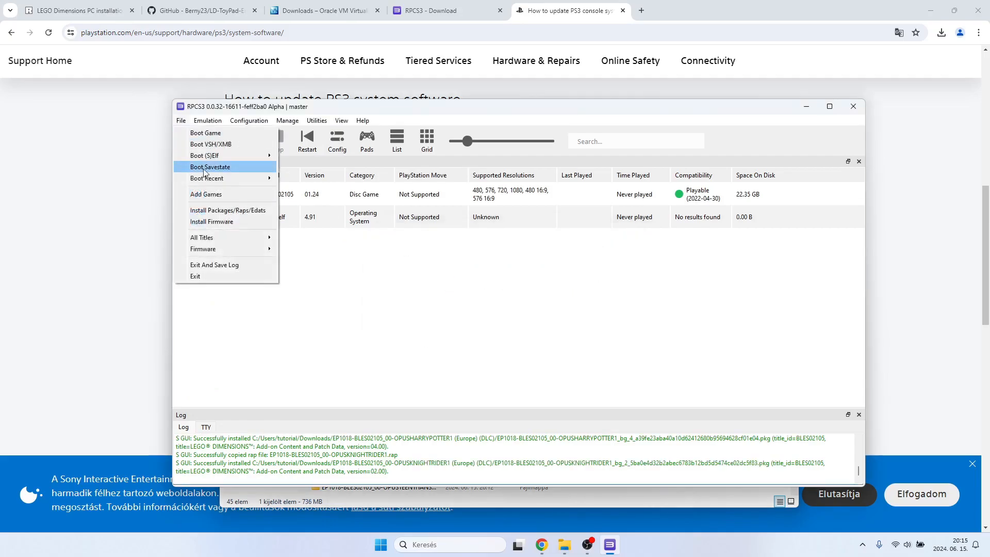
left_click(208, 205)
left_click(235, 144)
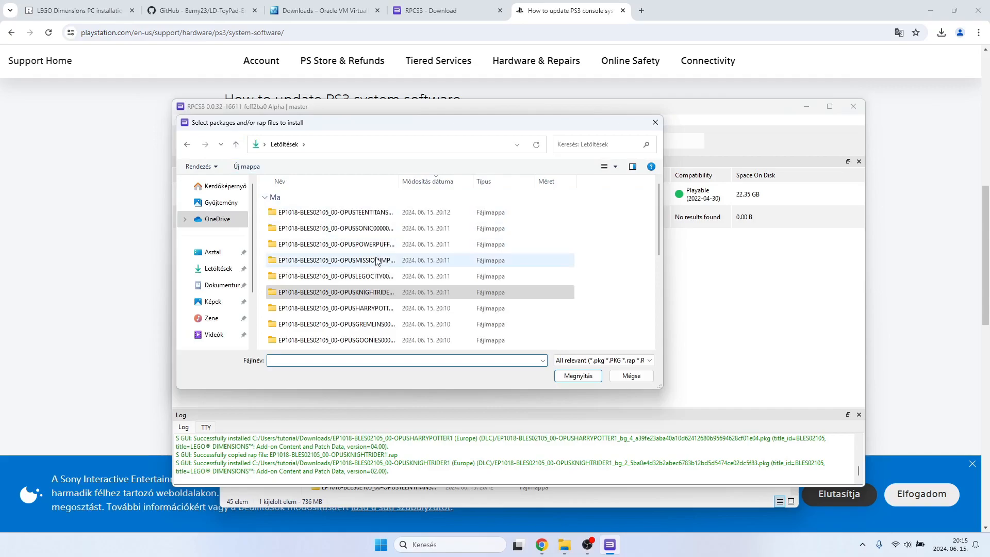
double_click(370, 278)
double_click(346, 219)
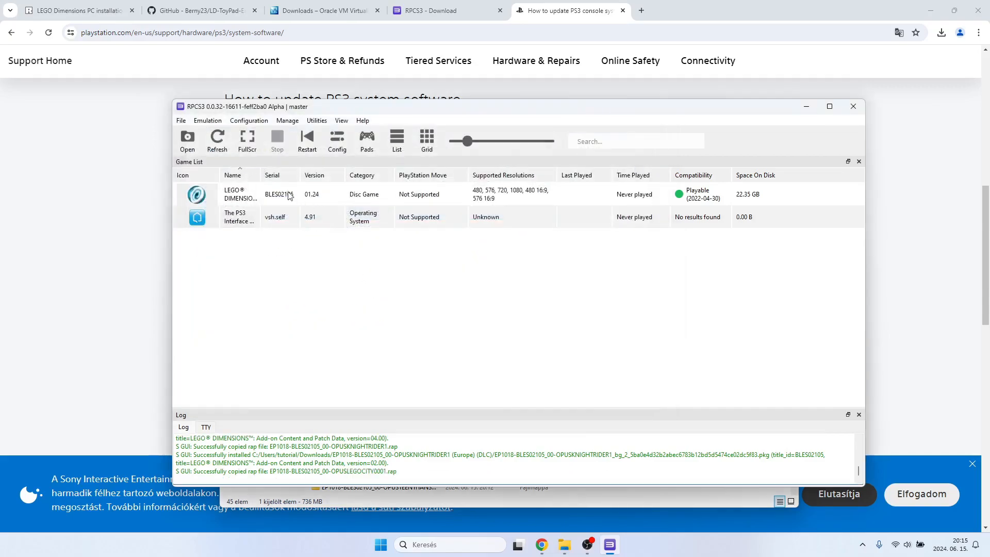
Install the OPUSLEGOCITY0001 PKG package from the same DLC folder, confirming the installation and closing the completion notice.
left_click(180, 120)
left_click(209, 207)
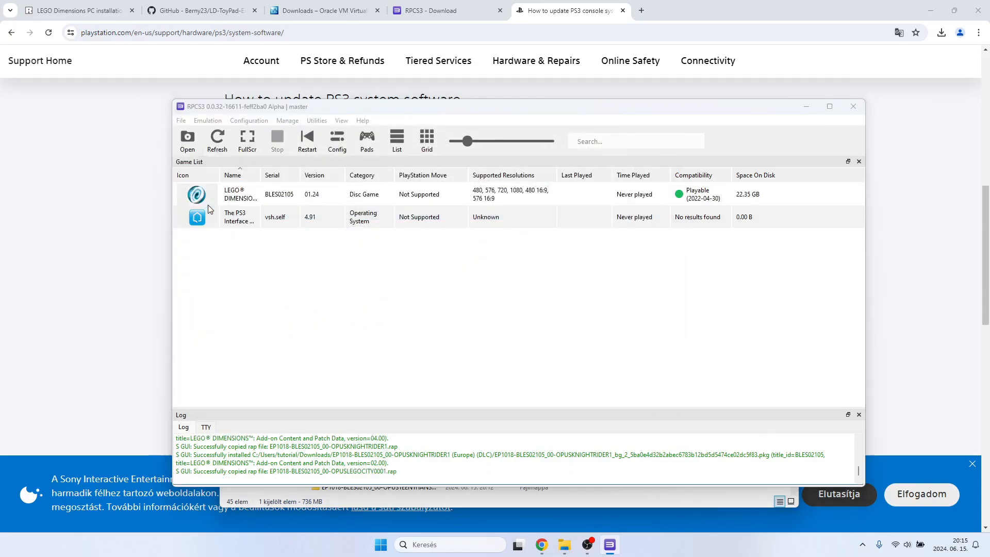
double_click(336, 229)
left_click(573, 338)
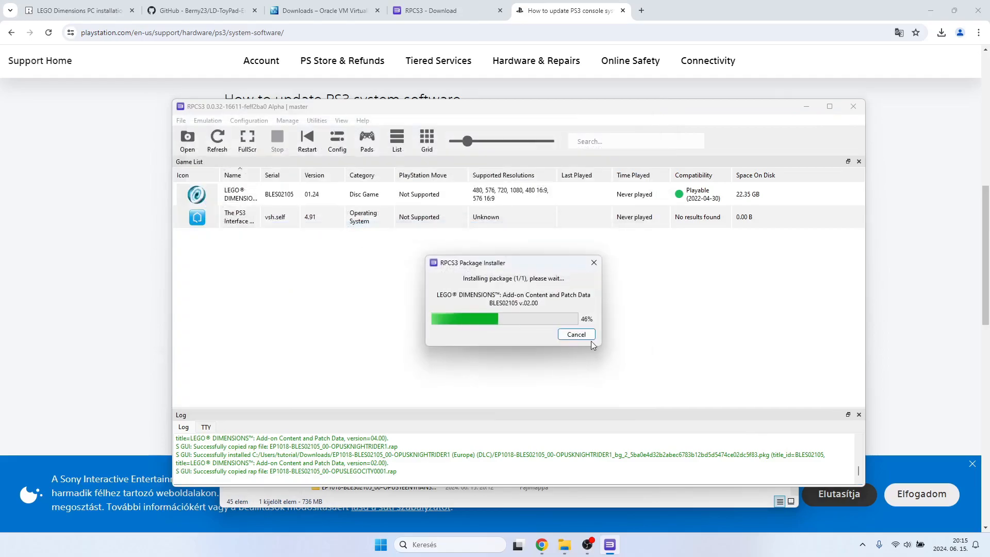
left_click(568, 311)
Install the license file EP1018-BLES02105_00-OPUSMISSIONIMPOS.rap from its (Europe) (DLC) folder in Downloads.
left_click(180, 120)
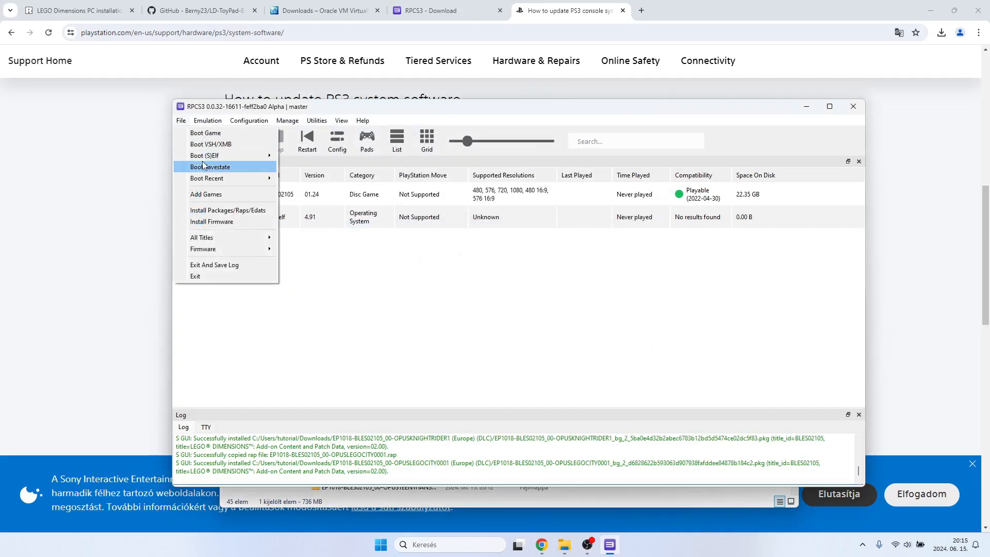
left_click(209, 206)
left_click(236, 144)
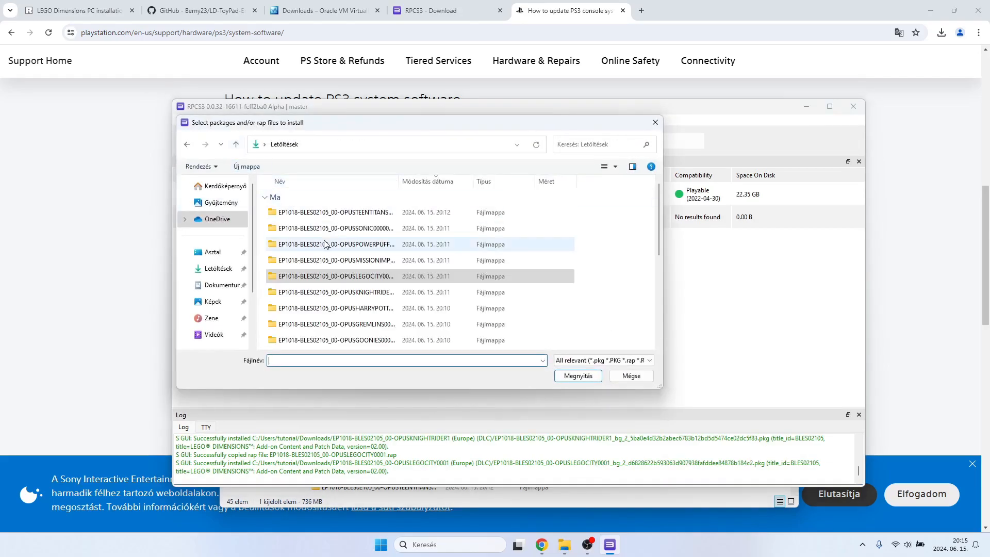
double_click(342, 259)
double_click(342, 215)
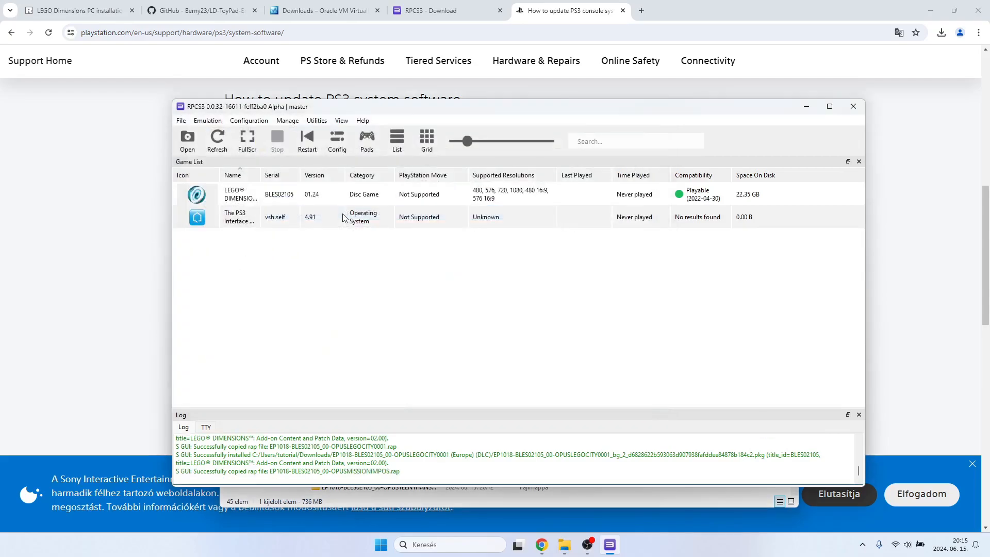
Install the OPUSMISSIONIMPOS PKG package from the same DLC folder, confirming the installation and closing the completion notice.
left_click(181, 120)
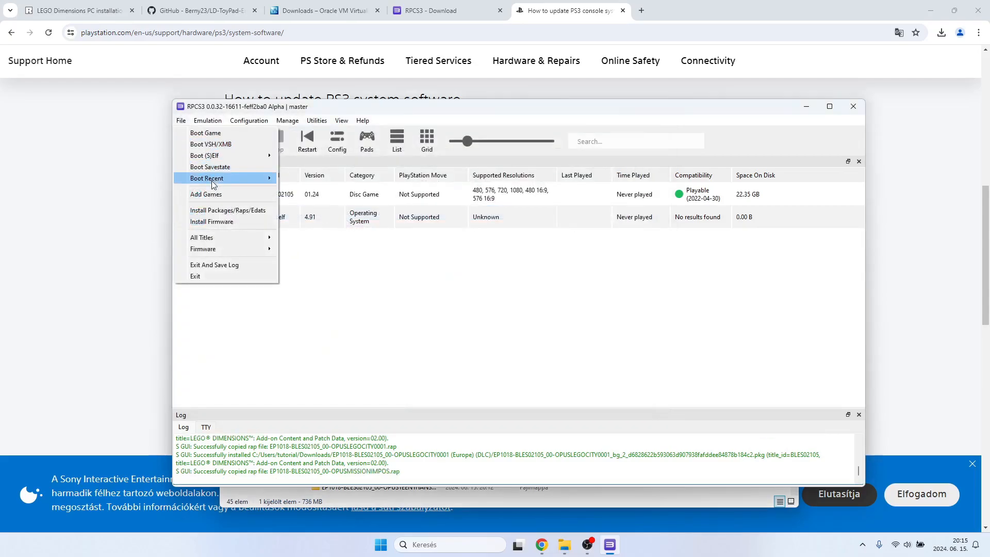
left_click(216, 210)
double_click(350, 228)
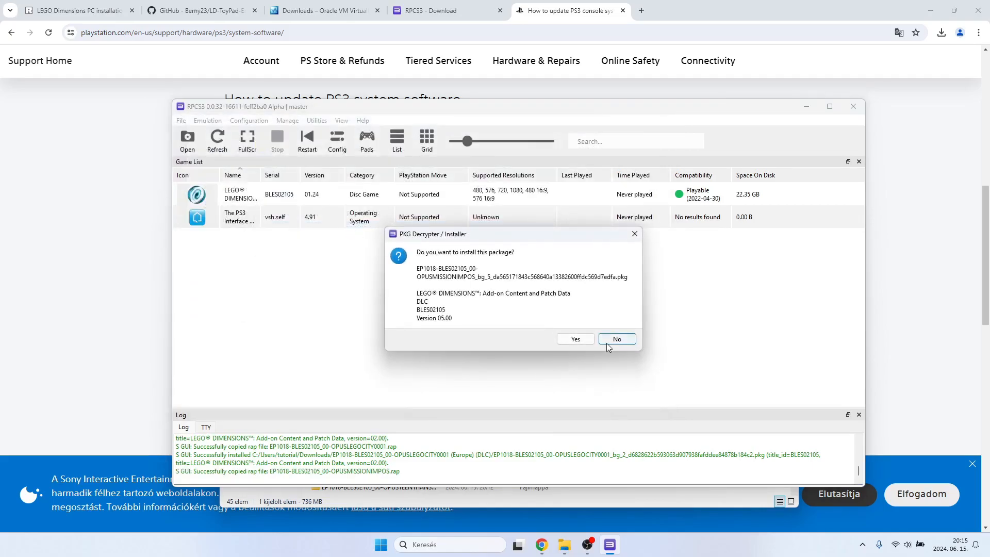
left_click(571, 336)
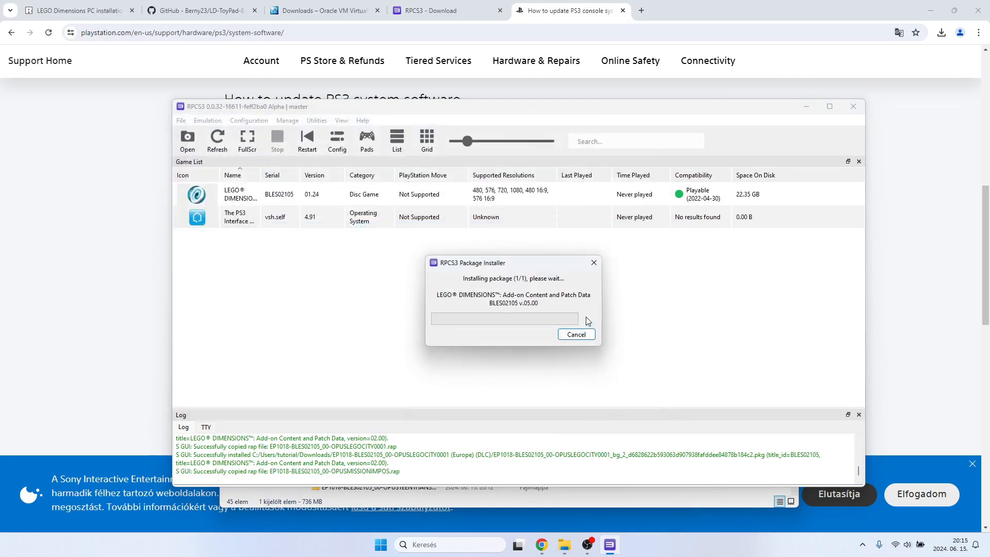
left_click(567, 313)
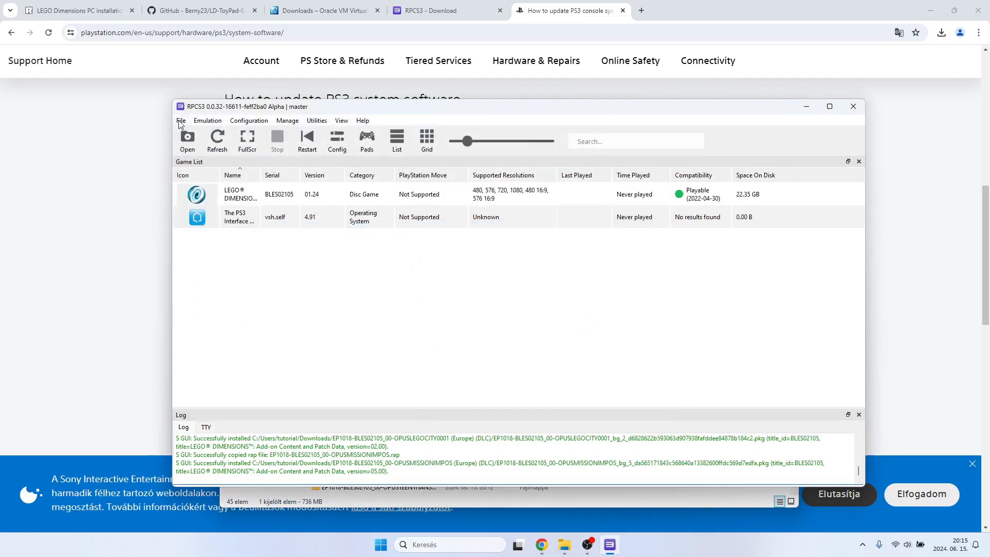
Install the license file EP1018-BLES02105_00-OPUSPOWERPUFF001.rap from its (Europe) (DLC) folder in Downloads.
left_click(181, 121)
left_click(216, 210)
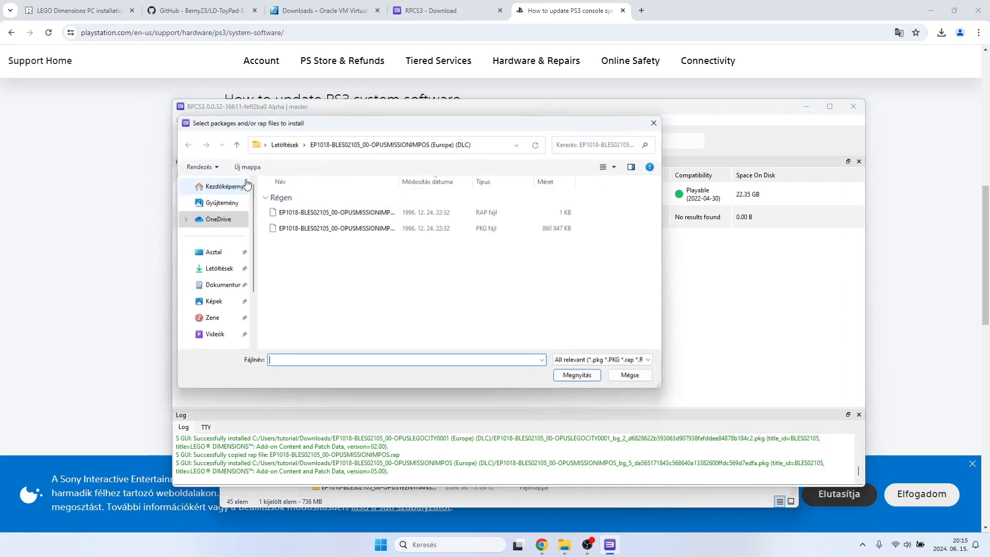
left_click(236, 145)
double_click(351, 256)
left_click(339, 217)
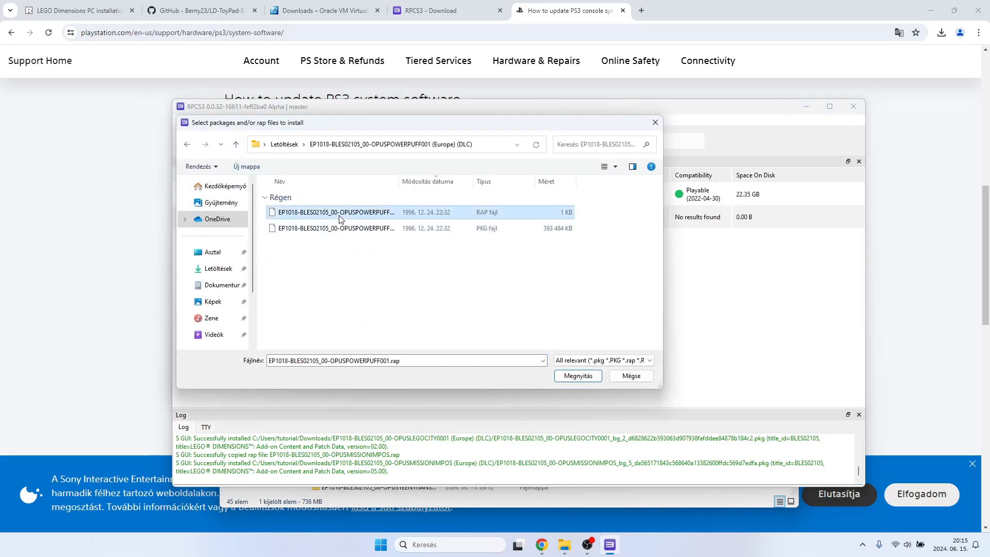
double_click(339, 218)
Install the OPUSPOWERPUFF001 PKG package from the same DLC folder, confirming the installation and closing the completion notice.
left_click(181, 122)
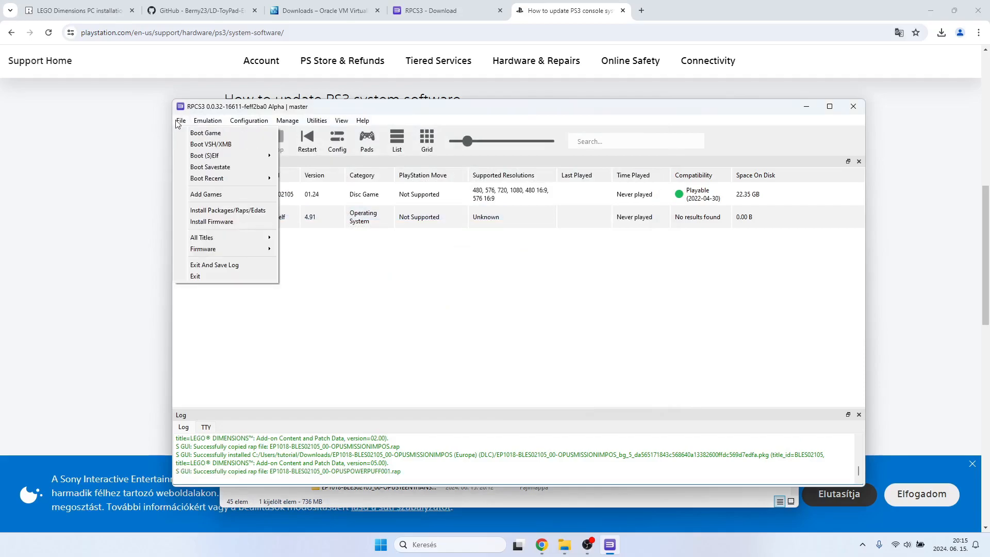
left_click(216, 210)
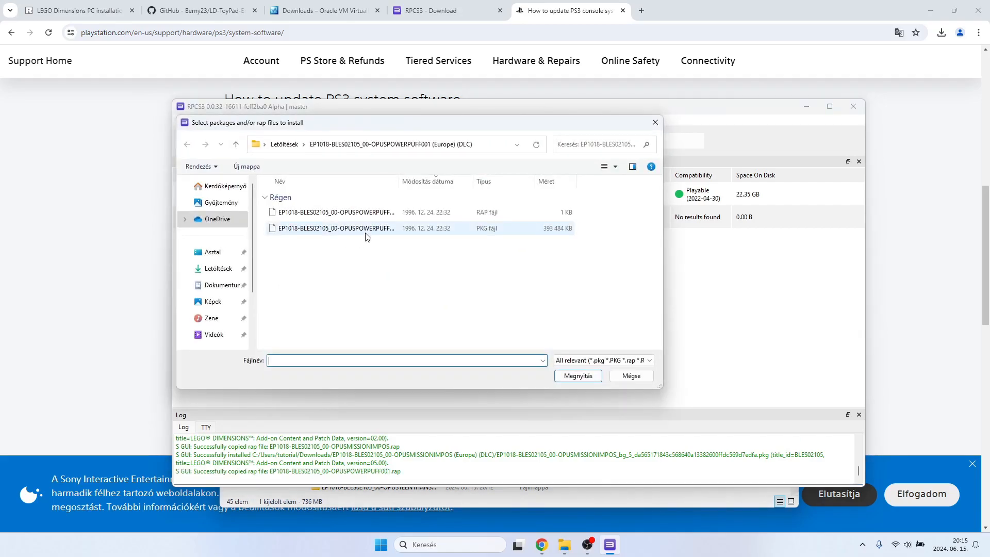
double_click(366, 230)
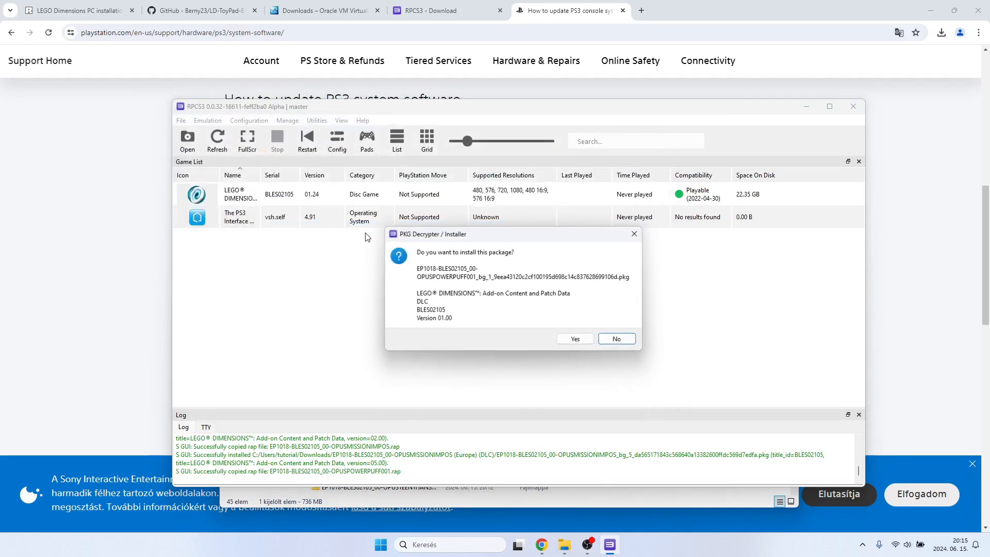
left_click(575, 339)
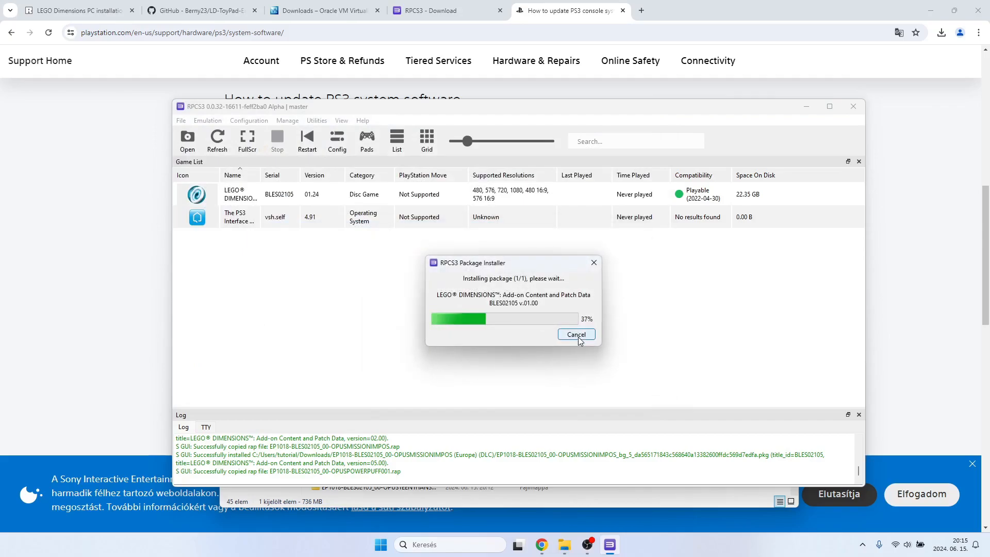
left_click(576, 312)
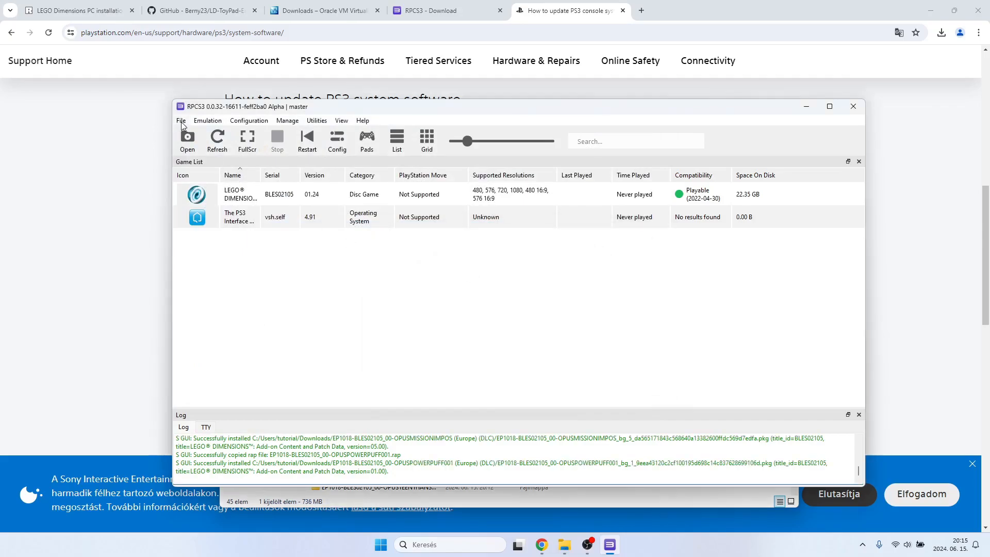
Install the license file EP1018-BLES02105_00-OPUSSONIC0000001.rap from its (Europe) (DLC) folder in Downloads.
left_click(181, 120)
left_click(200, 198)
key("alt+f")
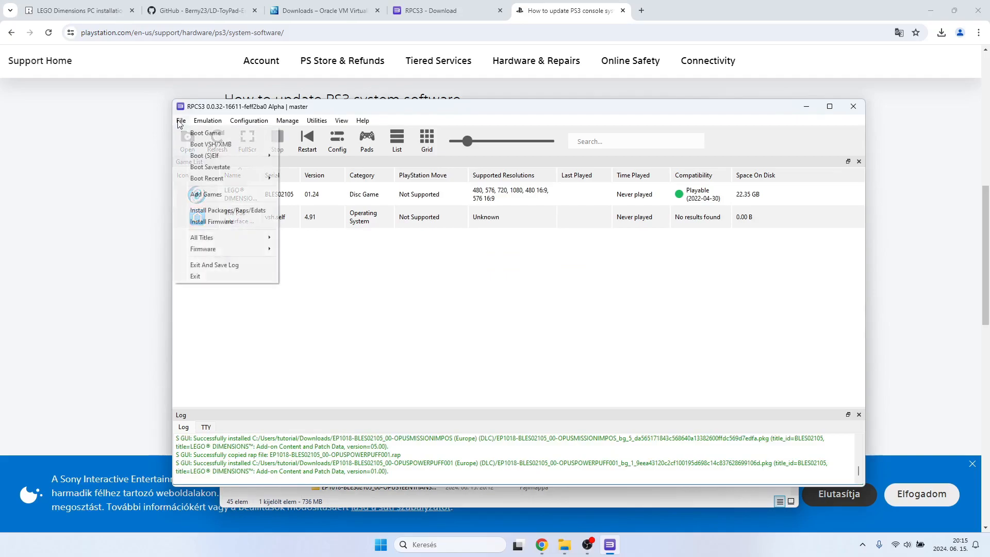
left_click(201, 209)
left_click(235, 145)
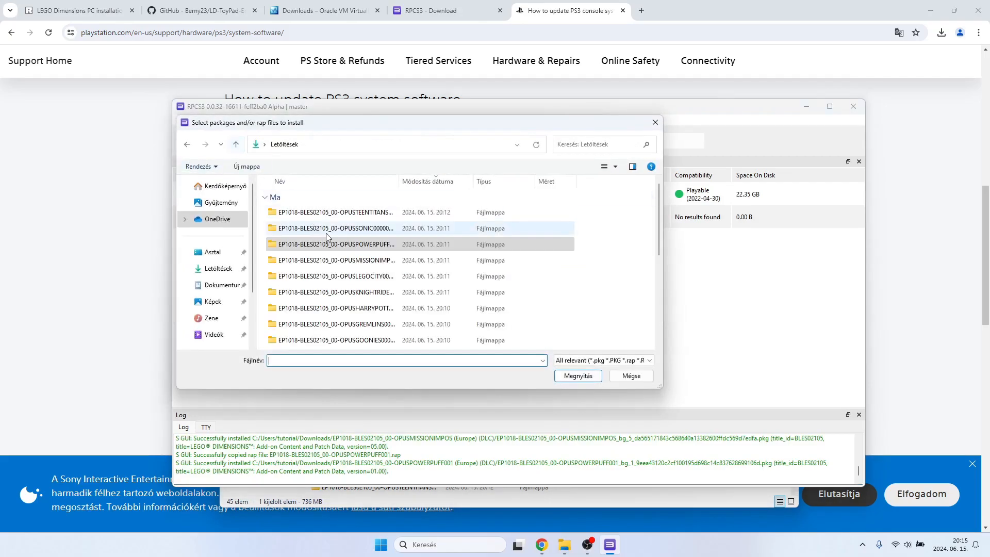
double_click(286, 233)
left_click(345, 217)
double_click(344, 216)
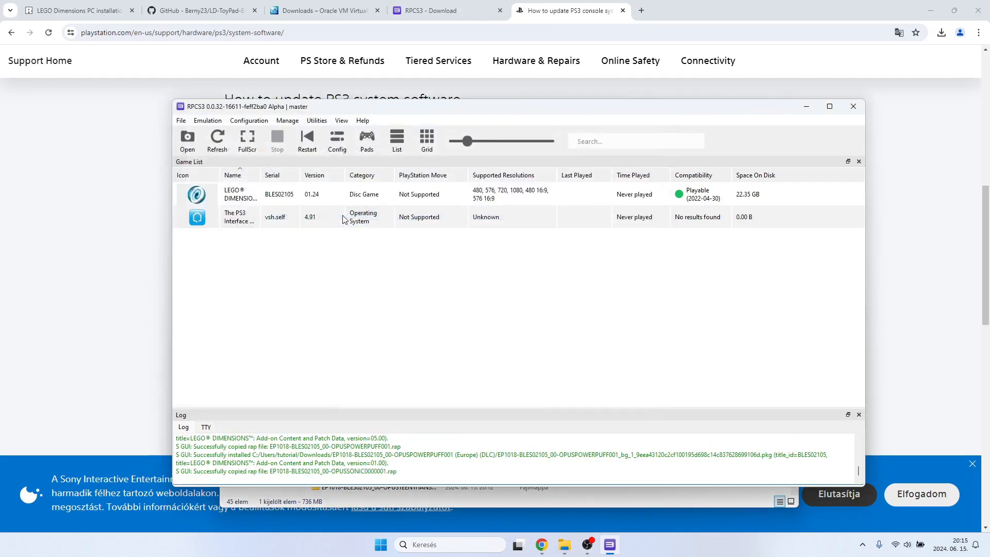
Install the OPUSSONIC0000001 PKG package from the same DLC folder, confirming the installation and closing the completion notice.
left_click(184, 120)
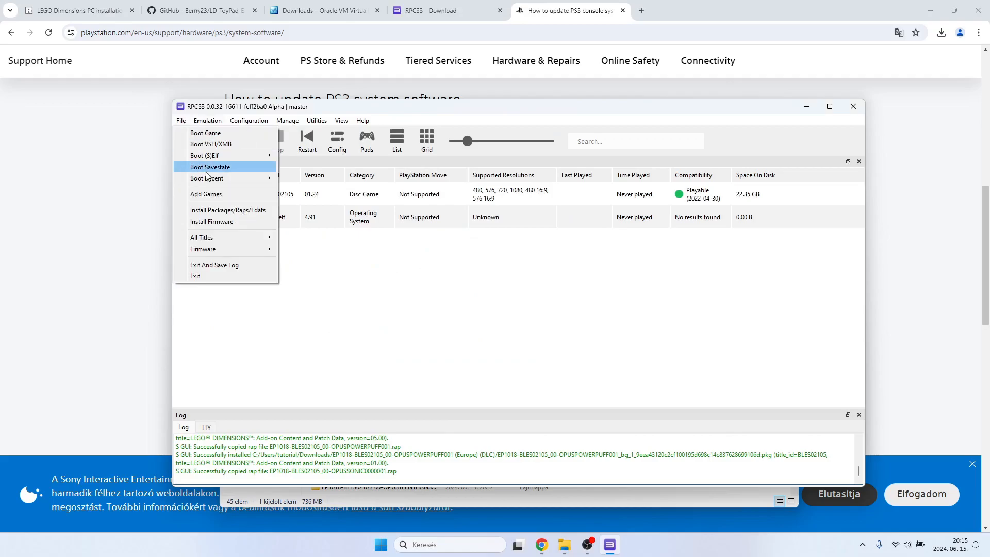
left_click(213, 210)
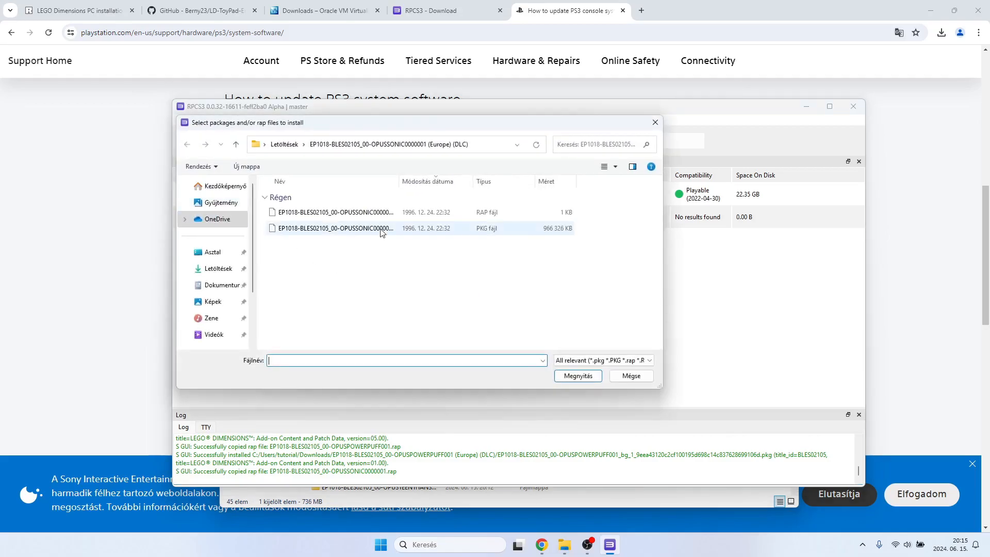
double_click(382, 233)
left_click(576, 338)
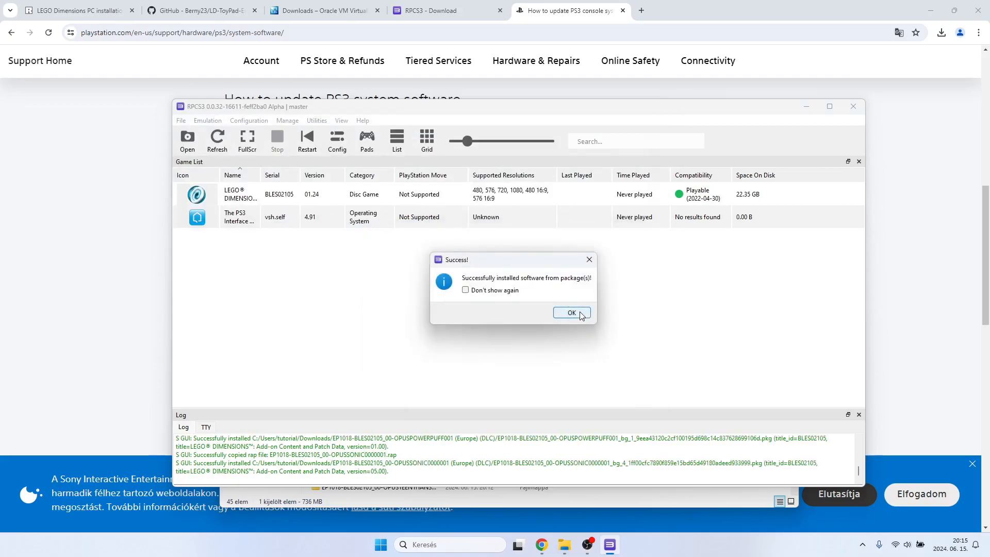
left_click(571, 313)
Install the license file EP1018-BLES02105_00-OPUSTEENTITANS01.rap from its (Europe) (DLC) folder in Downloads.
left_click(184, 122)
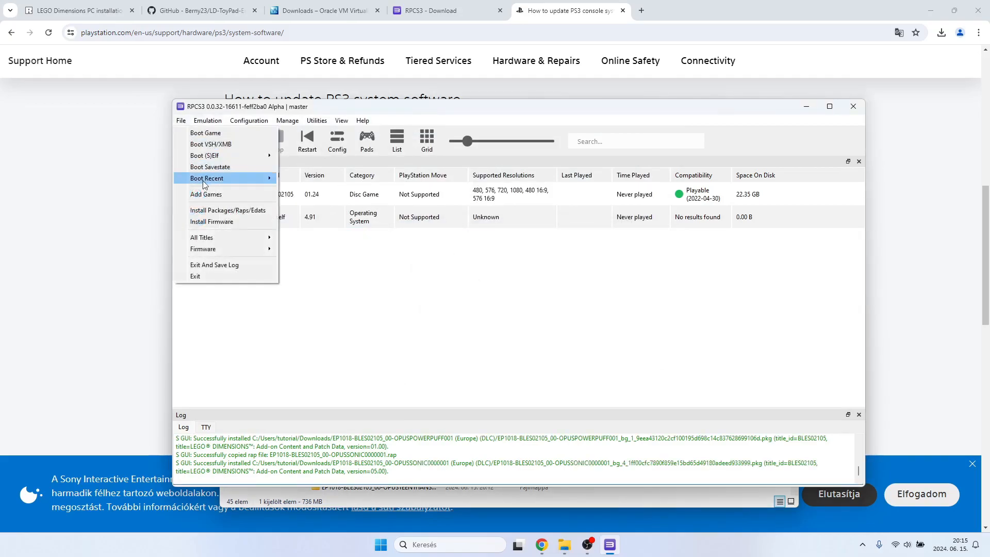
left_click(227, 211)
left_click(235, 144)
double_click(337, 214)
double_click(335, 214)
Install the OPUSTEENTITANS01 PKG package from the same DLC folder, confirming the installation and closing the completion notice.
left_click(186, 123)
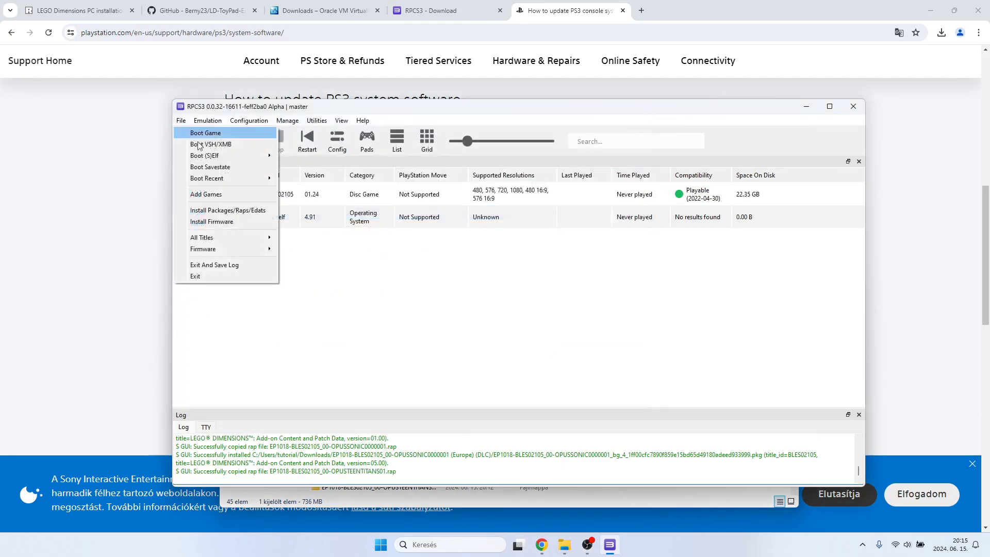
left_click(219, 210)
double_click(336, 229)
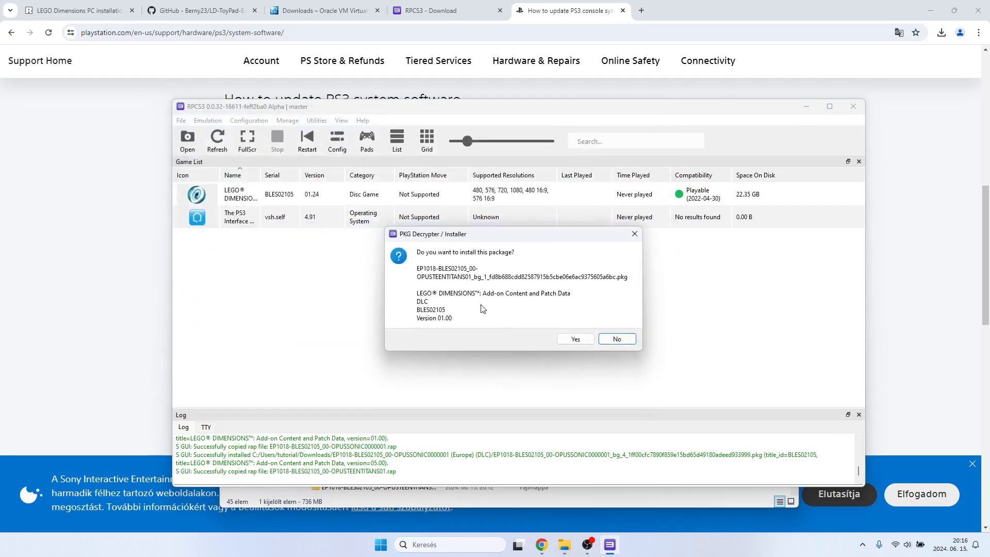
left_click(576, 339)
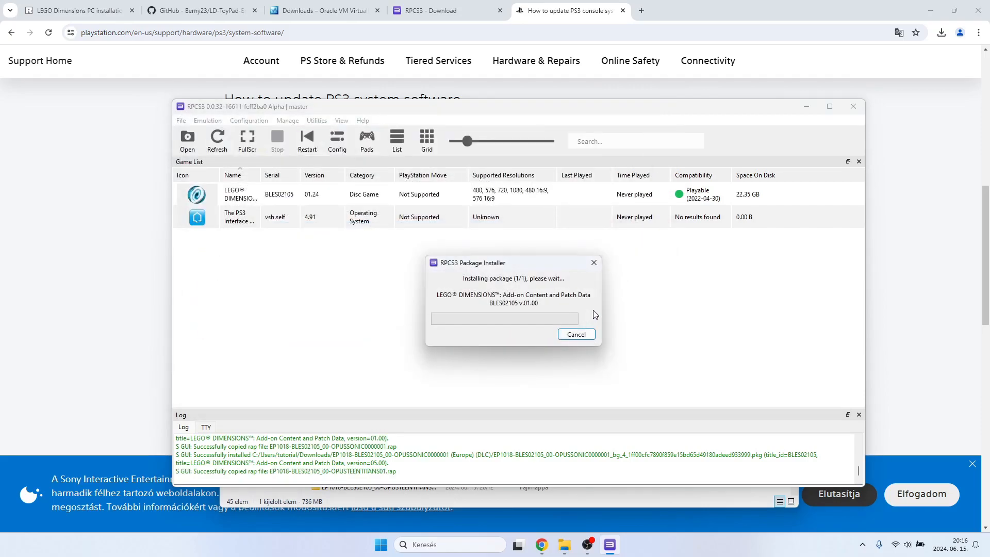
left_click(584, 316)
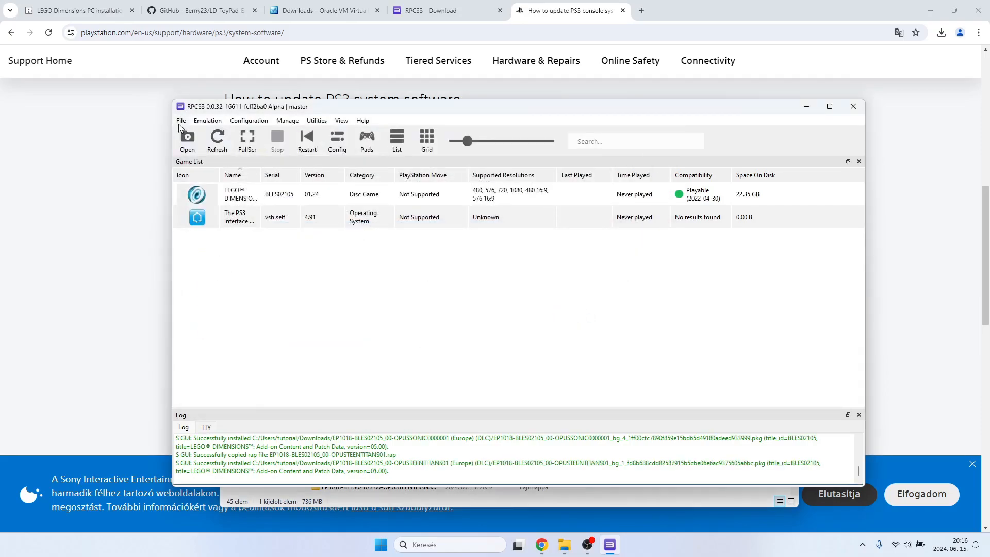
Switch to File Explorer and check the extracted DLC folders and archives in Downloads.
left_click(466, 501)
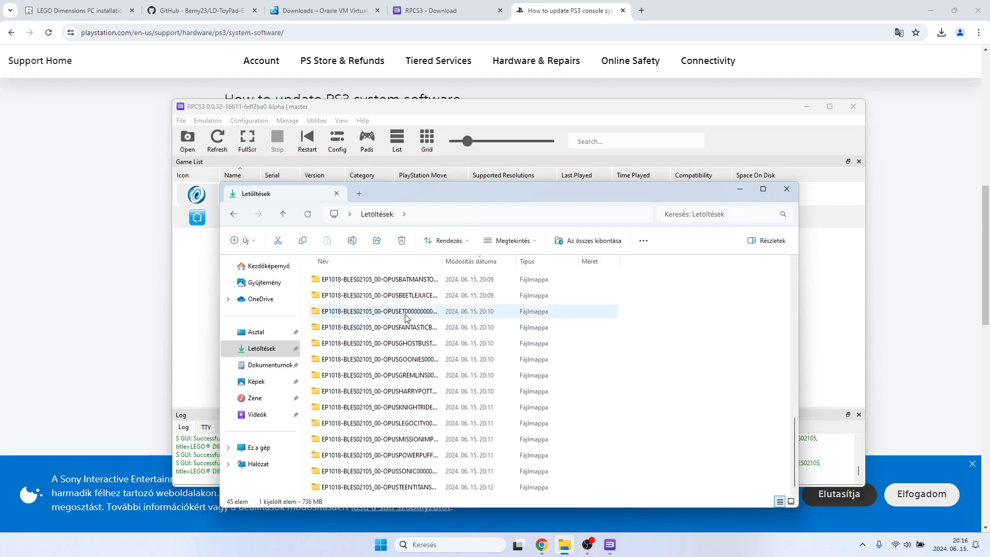
left_click(404, 284)
scroll(409, 294, "up", 1)
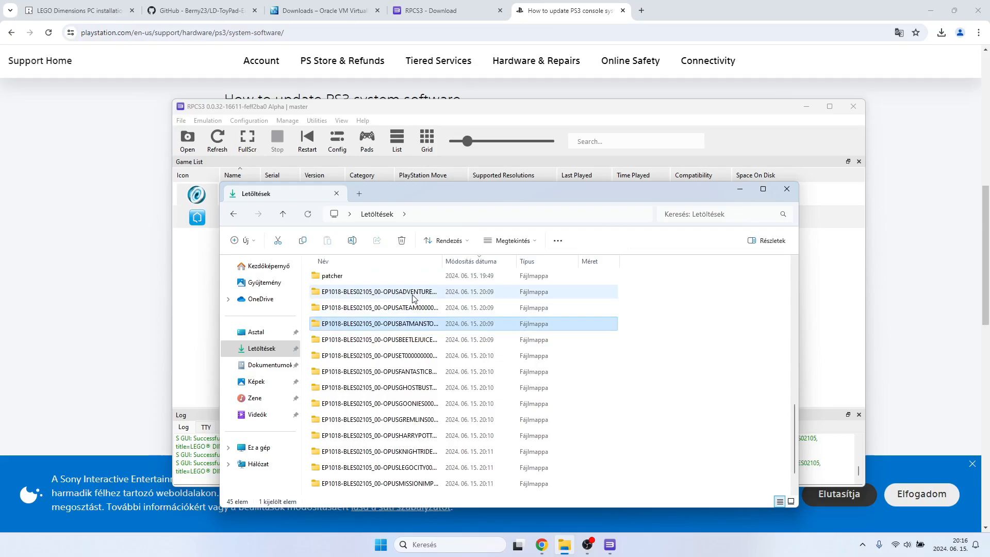
left_click(412, 296)
scroll(412, 299, "up", 1)
scroll(412, 358, "up", 1)
scroll(411, 358, "up", 5)
scroll(411, 358, "down", 2)
scroll(411, 358, "up", 2)
scroll(411, 358, "down", 2)
scroll(411, 358, "up", 8)
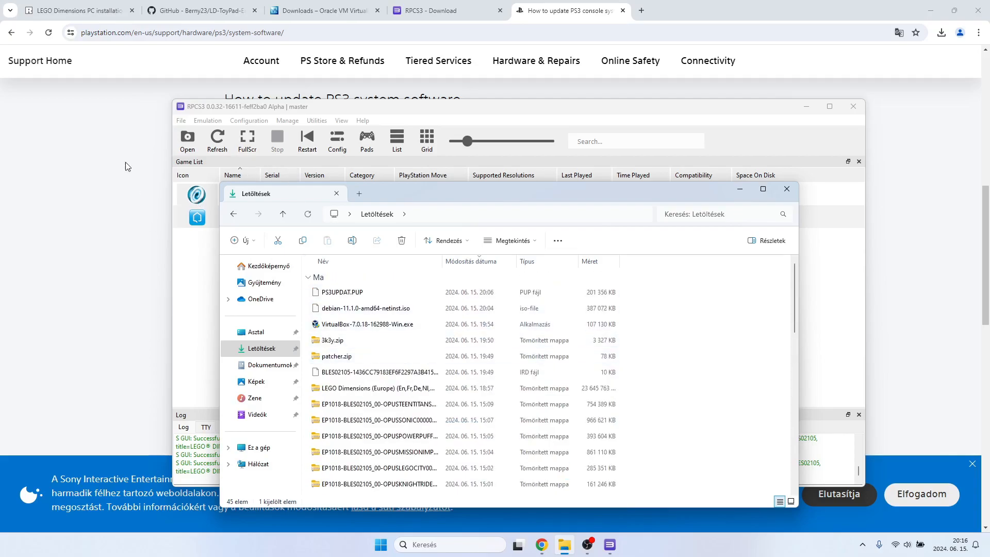
Switch to the LEGO Dimensions guide in Chrome and review its last two game installation steps on adding the game and installing DLCs.
left_click(83, 10)
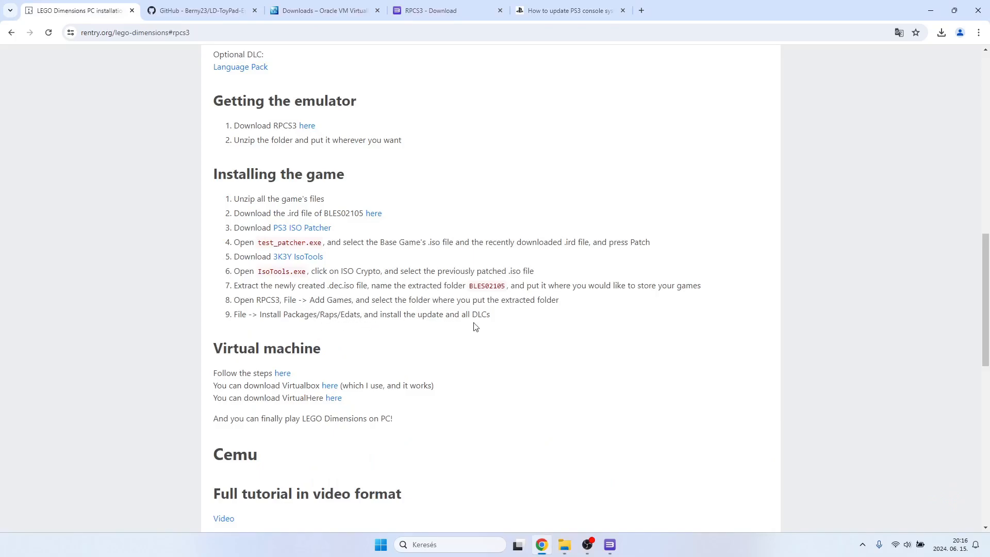
left_click_drag(500, 321, 235, 295)
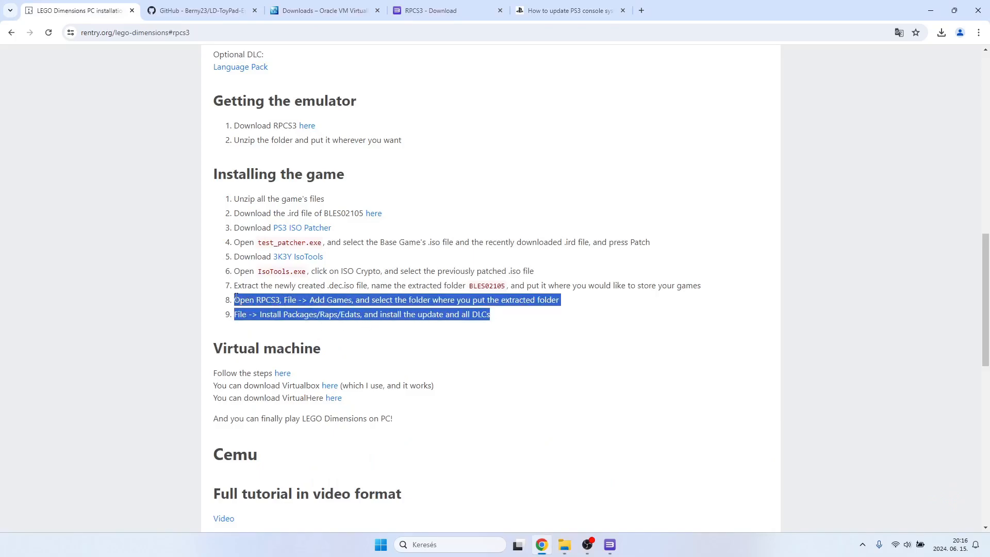
left_click(453, 304)
left_click_drag(518, 315, 216, 289)
left_click(240, 297)
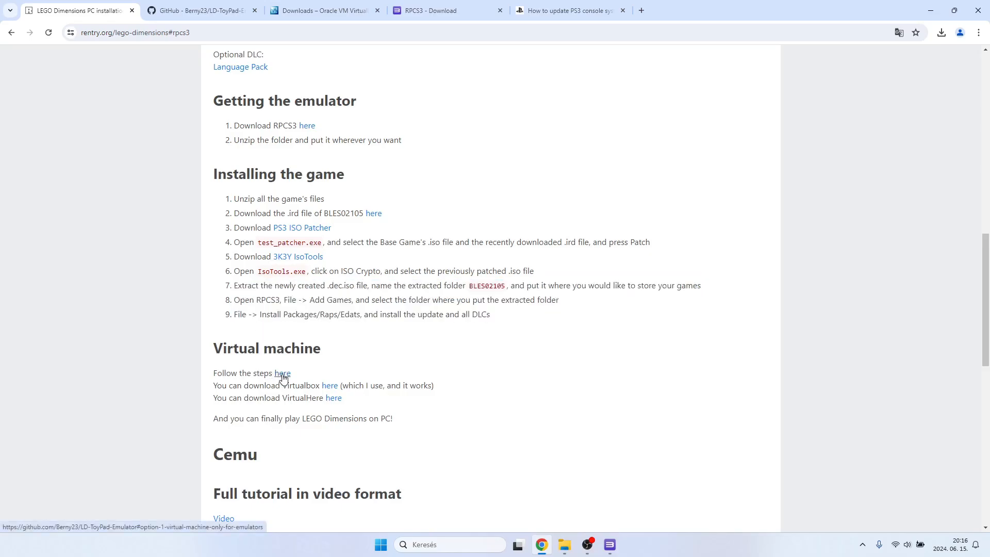
Follow the VirtualHere USB Client link in the LD-ToyPad-Emulator README and download the VirtualHere Client for Windows x86_64.
left_click(223, 11)
scroll(345, 304, "down", 1)
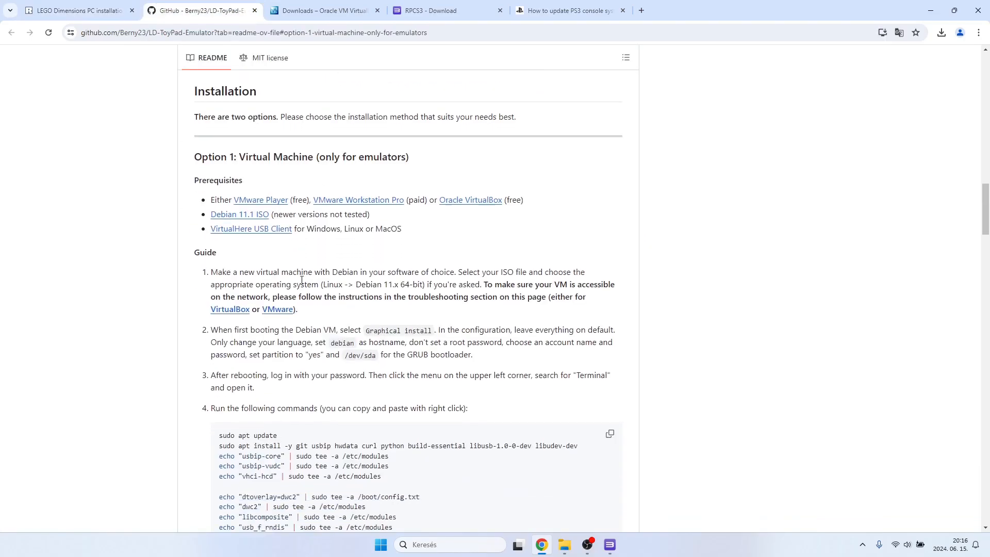
left_click(269, 235)
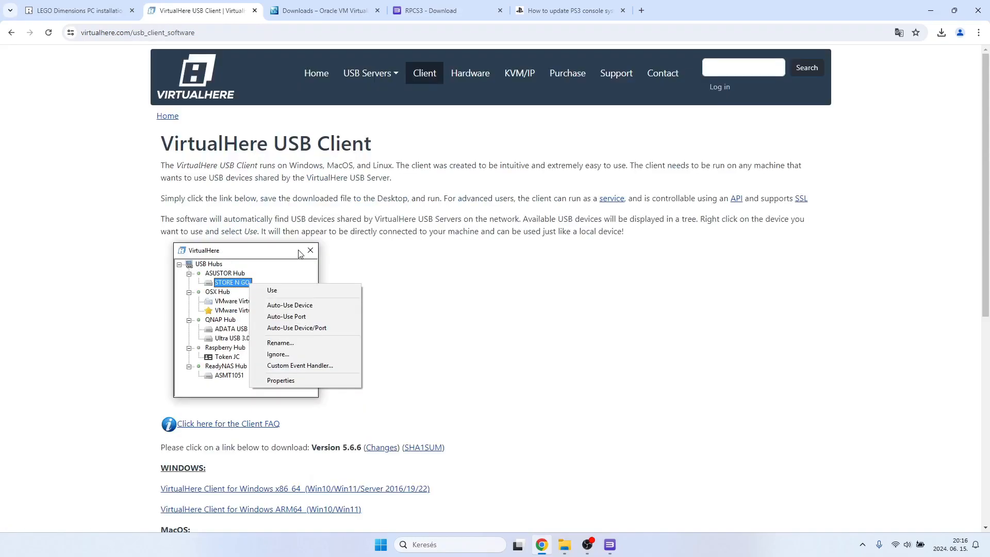
scroll(301, 253, "down", 3)
scroll(301, 254, "up", 3)
scroll(301, 253, "down", 3)
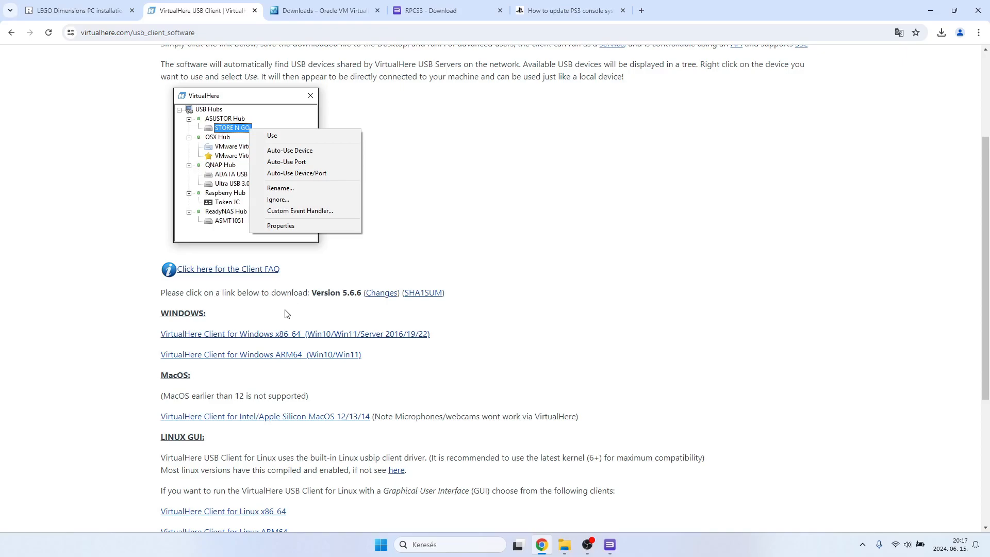
left_click(247, 336)
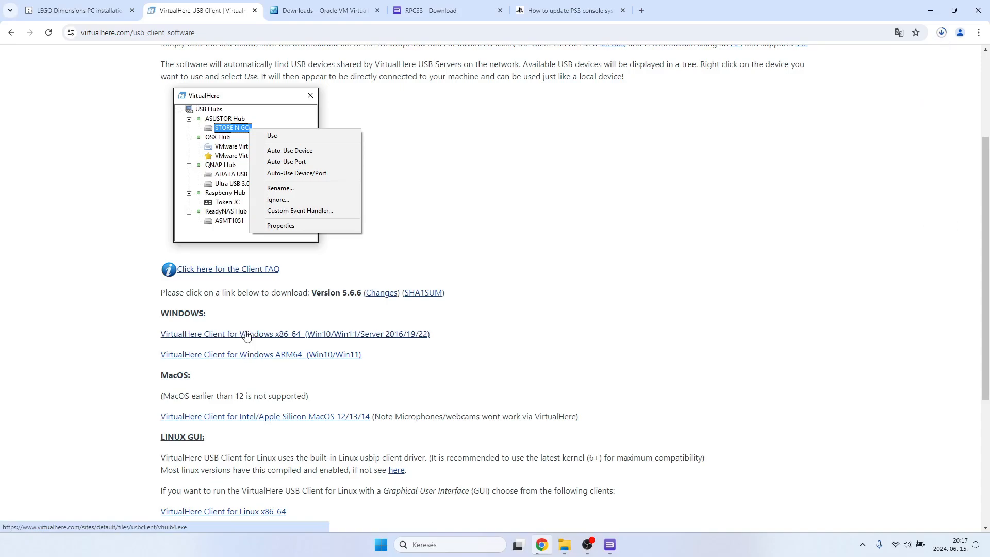
Return to the LD-ToyPad-Emulator README and launch VirtualBox-7.0.18-162988-Win.exe from Downloads in File Explorer.
left_click(11, 32)
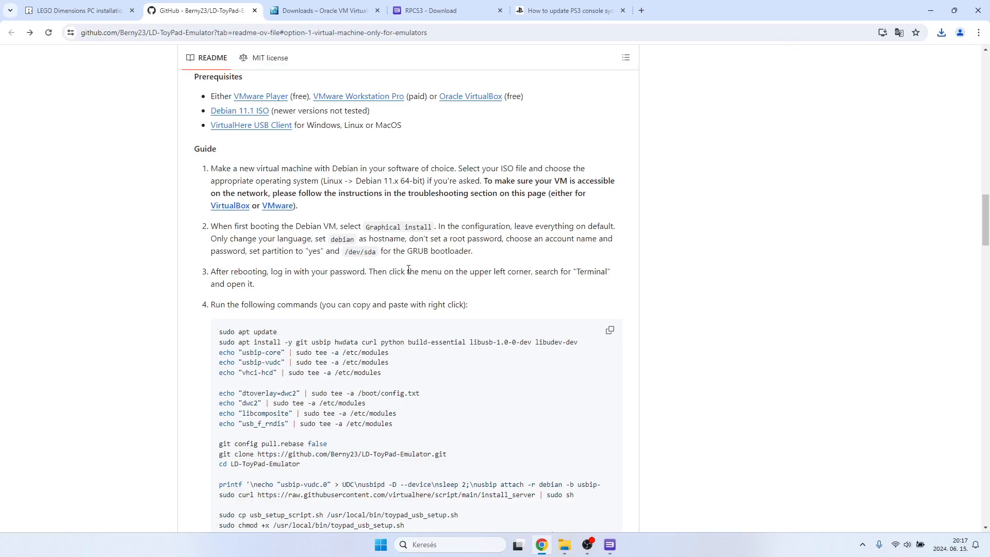
left_click(565, 544)
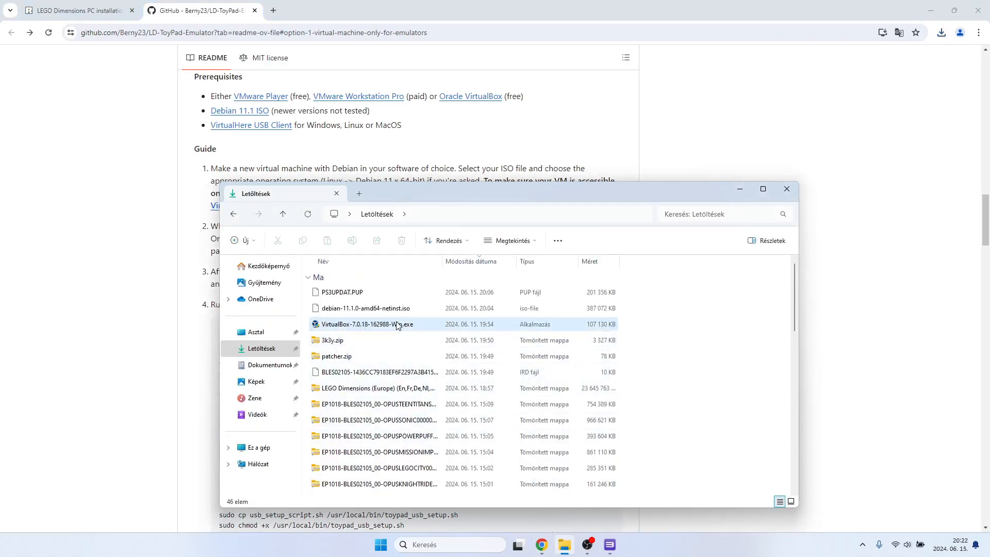
left_click(397, 325)
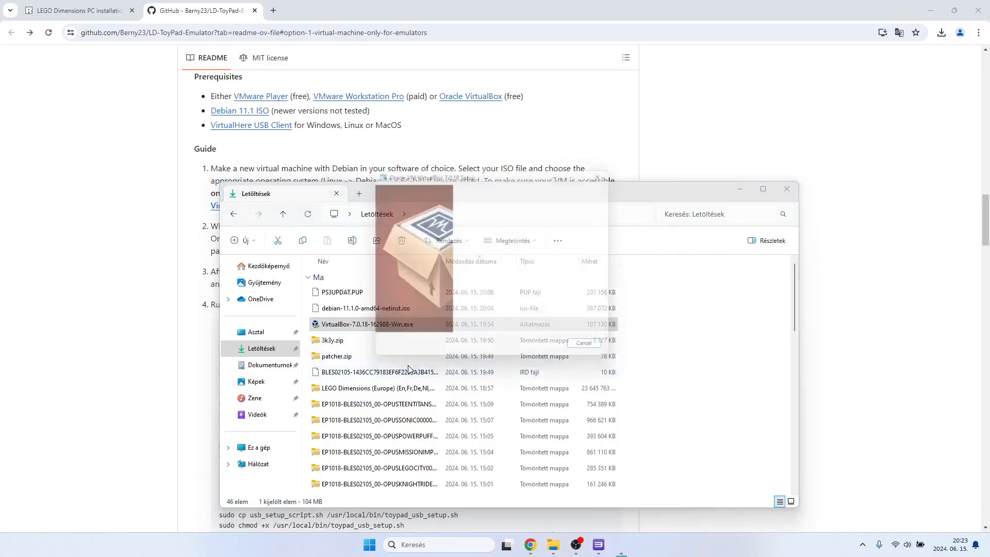
In the VirtualBox 7.0.18 custom setup, make the VirtualBox Python Support feature unavailable and reselect the main VirtualBox Application feature.
left_click(541, 351)
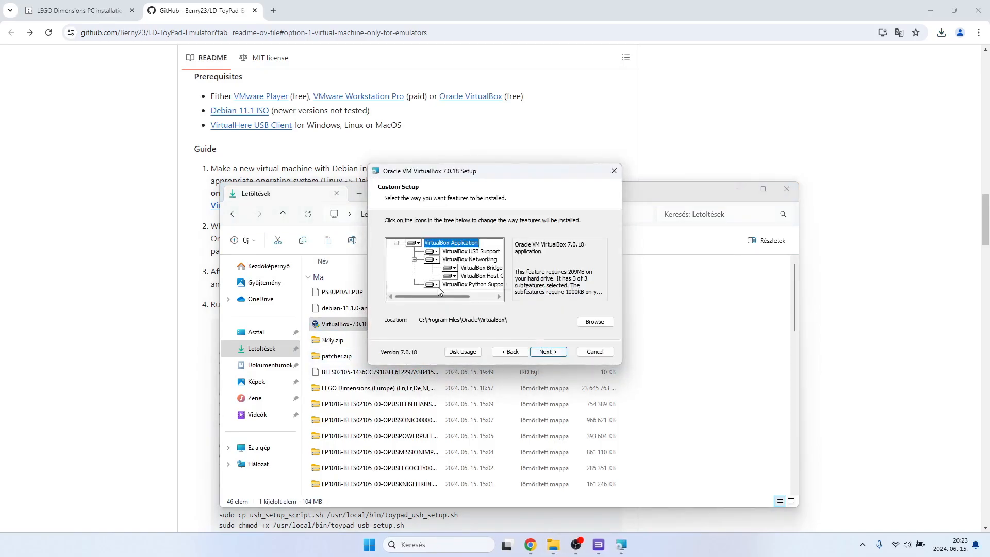
left_click(433, 285)
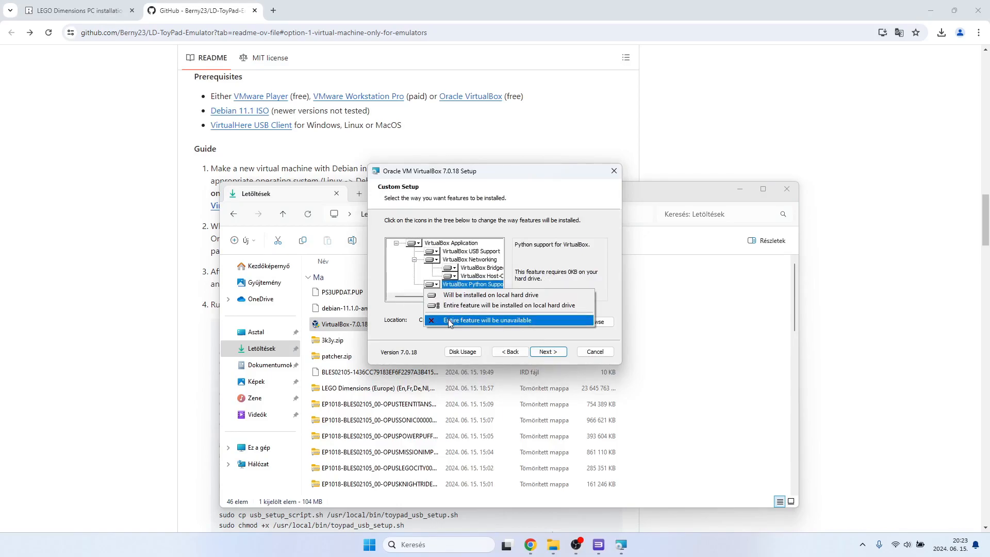
left_click(493, 321)
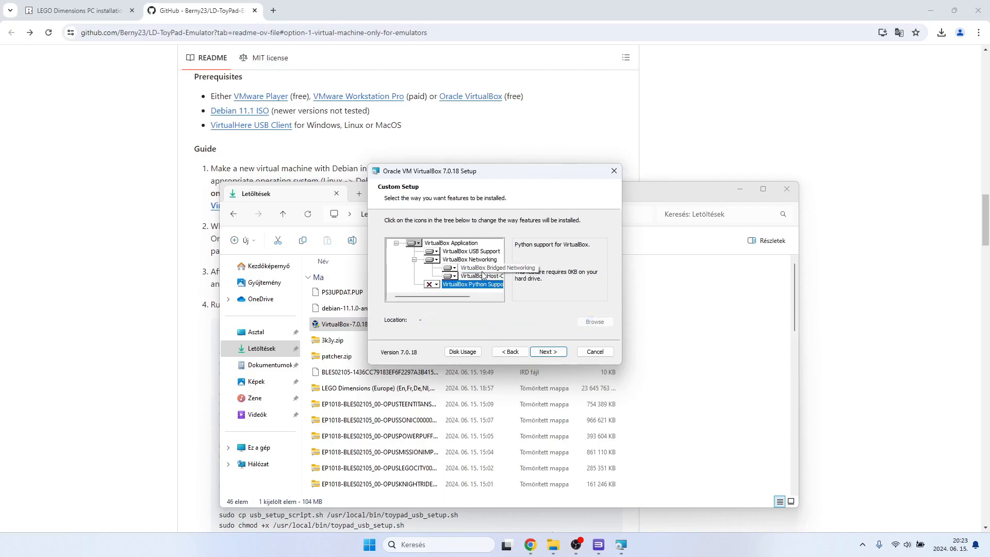
left_click(437, 244)
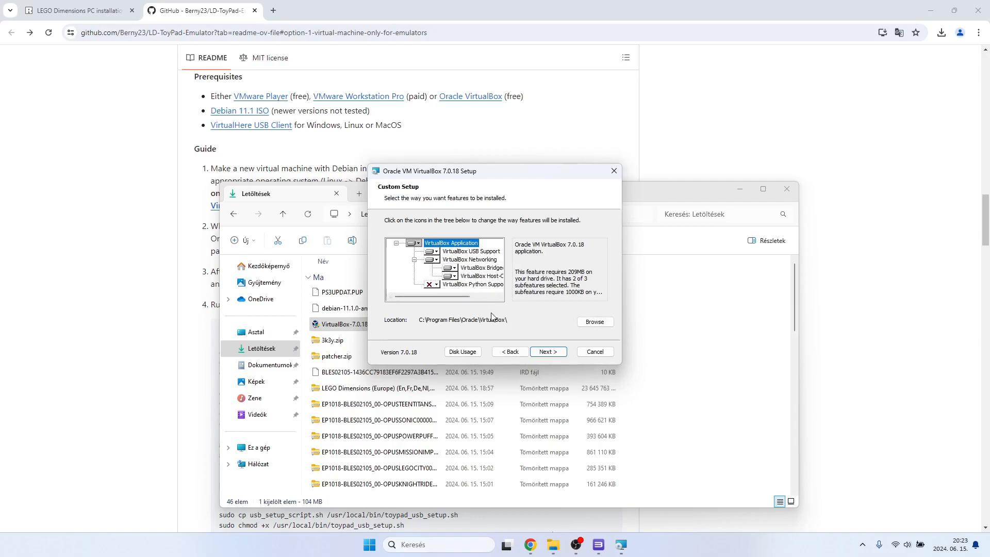
Accept the network interface reset, install VirtualBox 7.0.18, and finish setup with starting it after installation enabled.
left_click(551, 349)
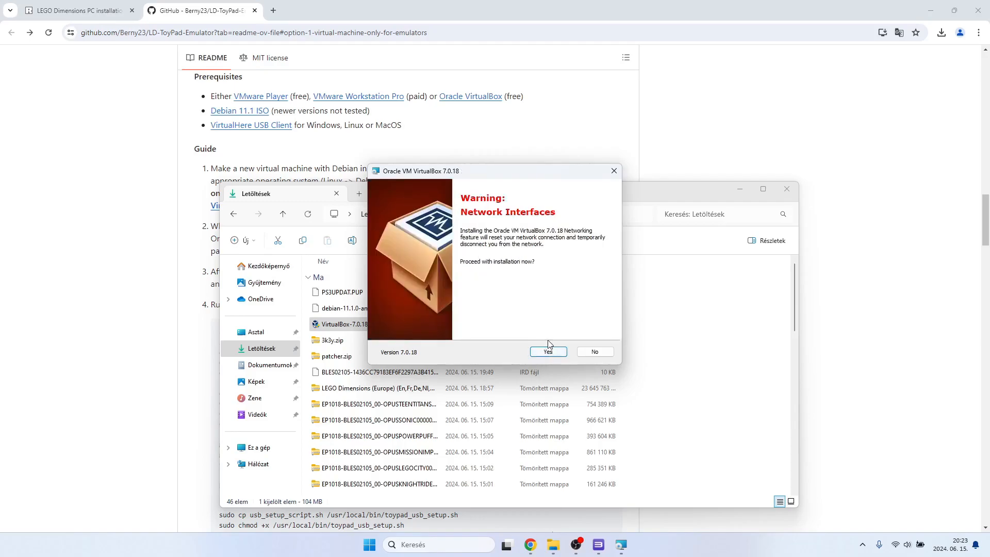
left_click(550, 351)
left_click(549, 351)
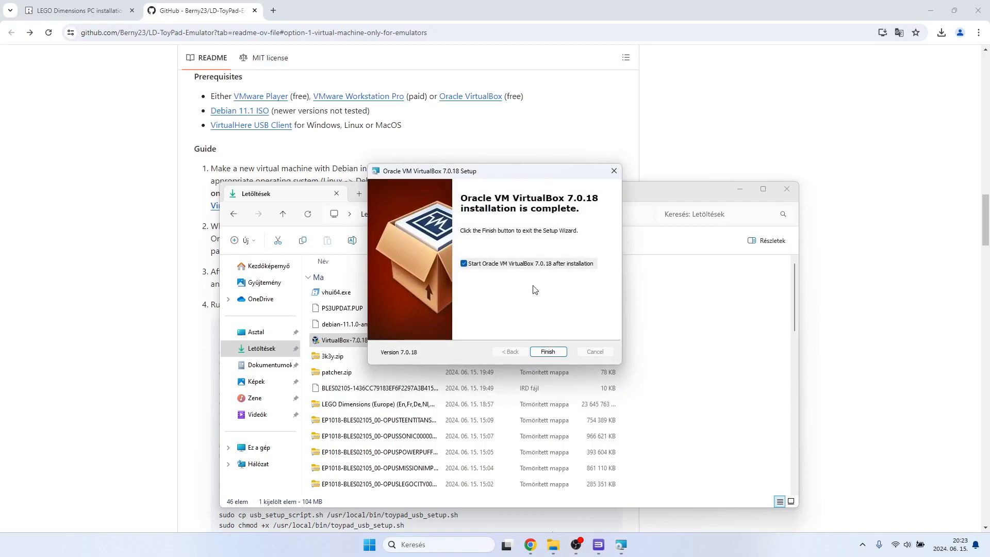
left_click(548, 352)
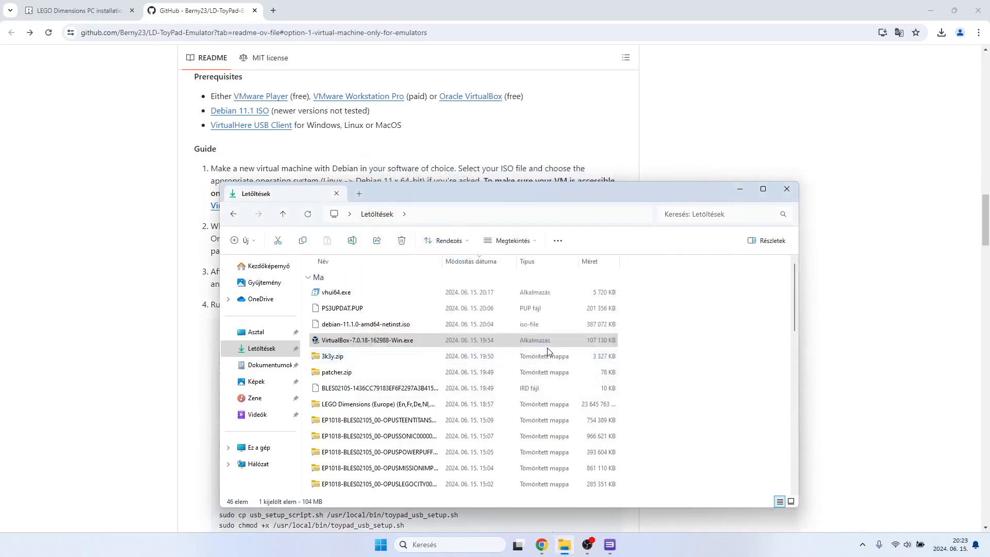
Minimize the Downloads window and reposition the VirtualBox Manager so the README's virtual machine instructions stay readable.
left_click(593, 146)
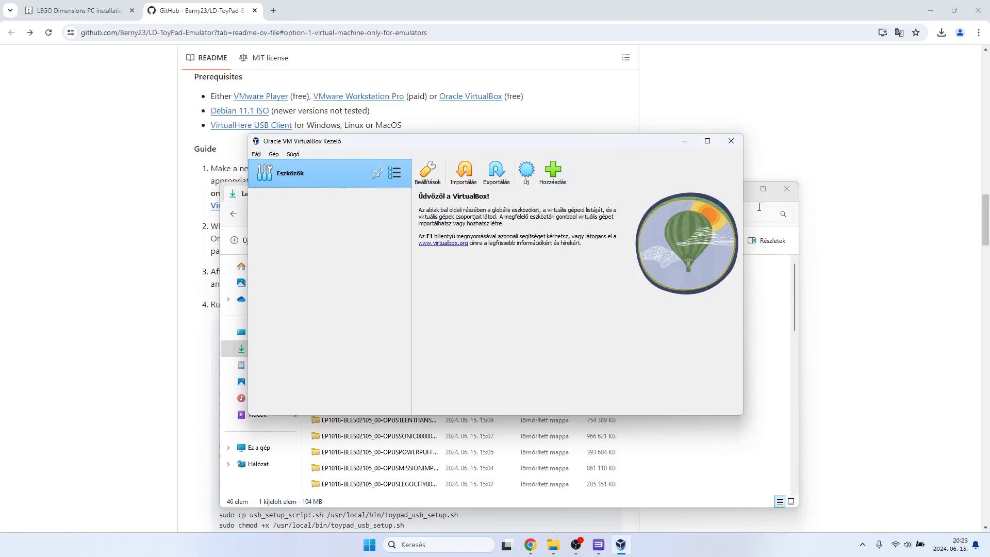
left_click(767, 281)
left_click(739, 188)
left_click_drag(625, 148, 812, 285)
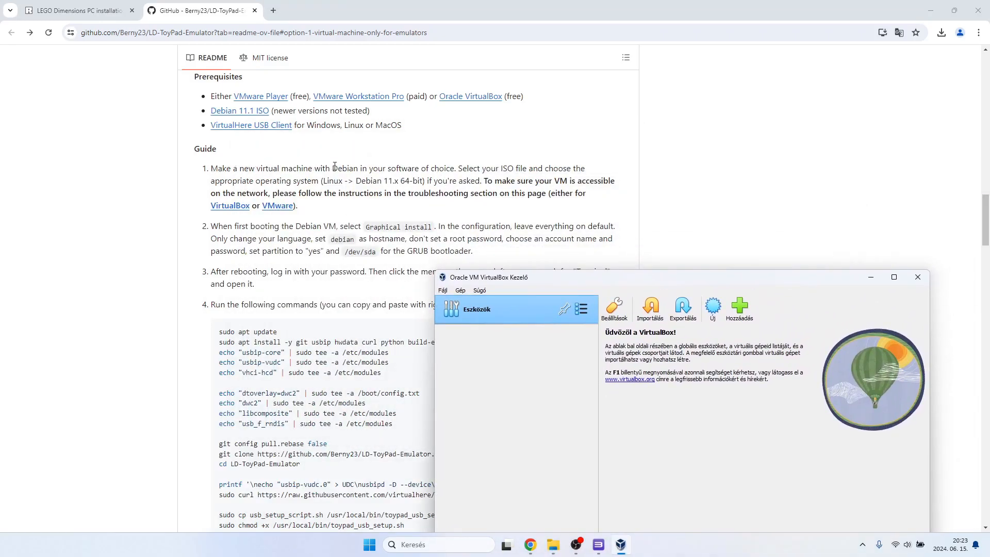
left_click_drag(680, 283, 617, 225)
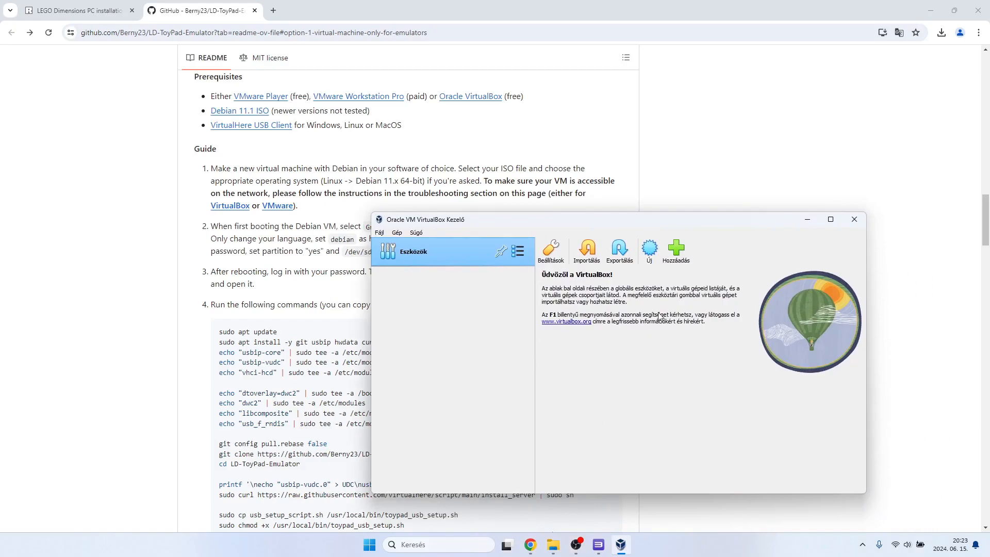
Start creating a new virtual machine named LD server and reset its folder to the default location.
left_click(680, 263)
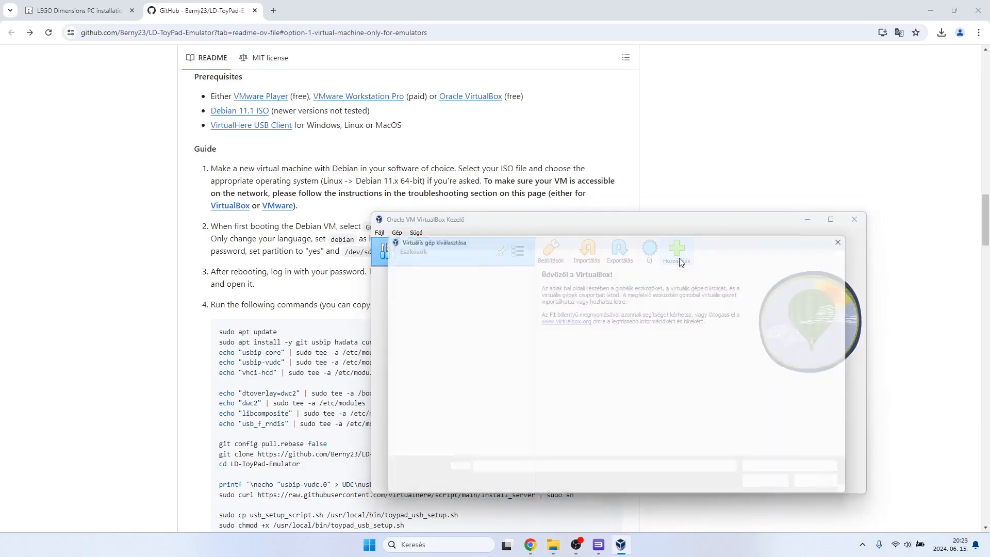
key("Escape")
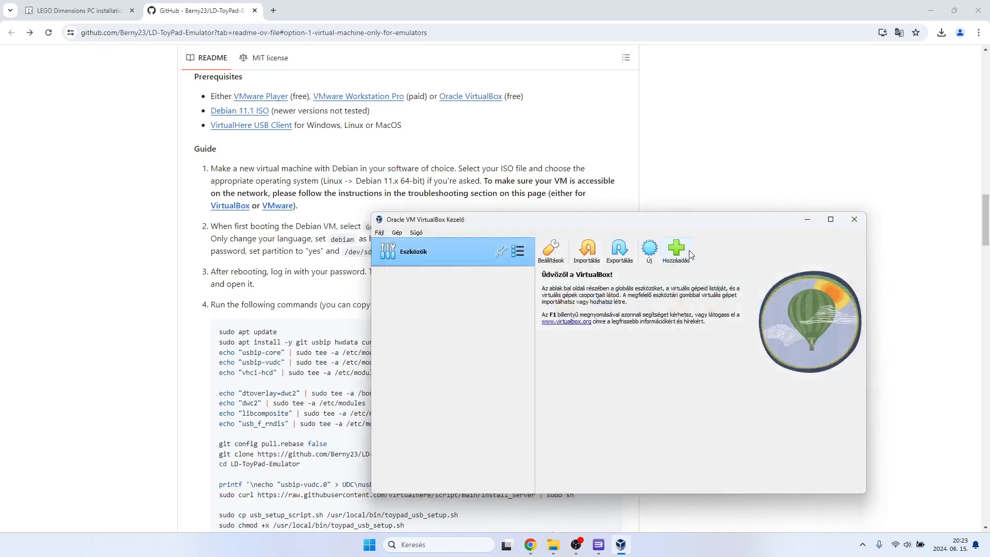
left_click(649, 249)
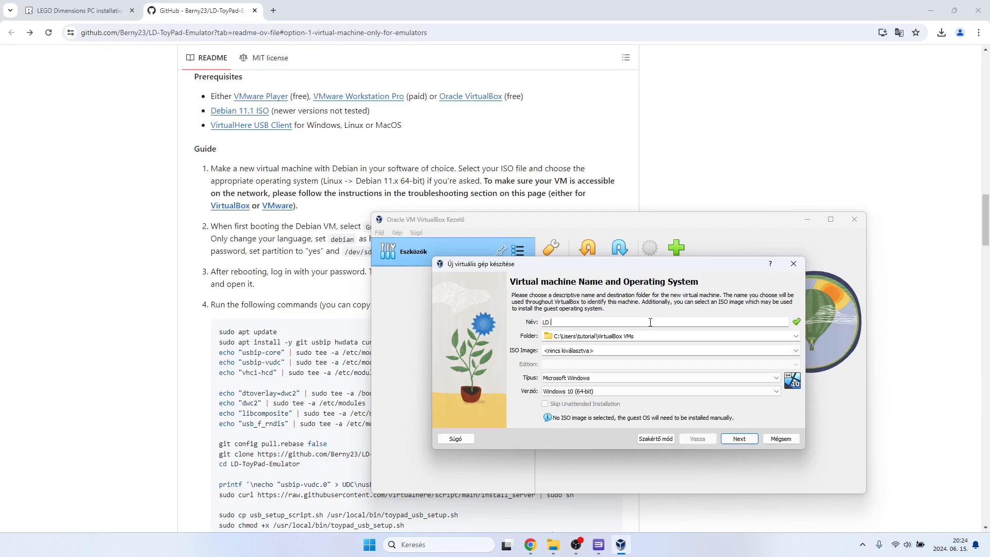
type("erve")
left_click(797, 335)
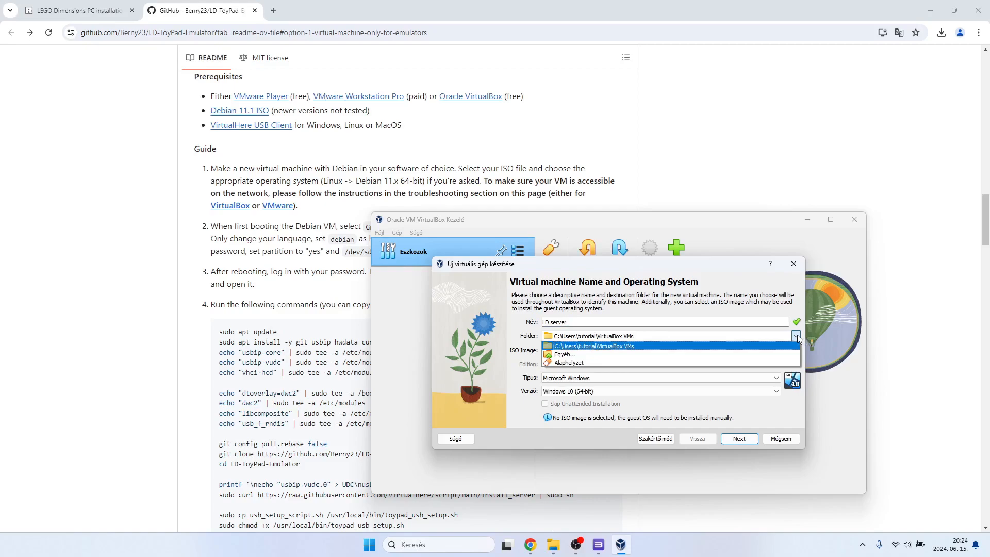
left_click(797, 335)
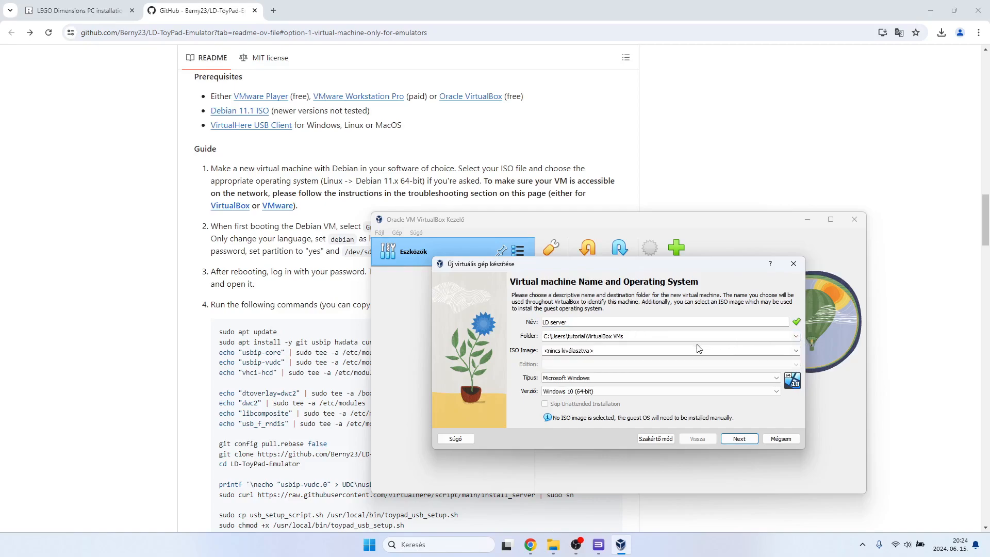
left_click(795, 336)
left_click(590, 362)
Choose debian-11.1.0-amd64-netinst.iso from Downloads as the ISO image and enable Skip Unattended Installation.
left_click(606, 351)
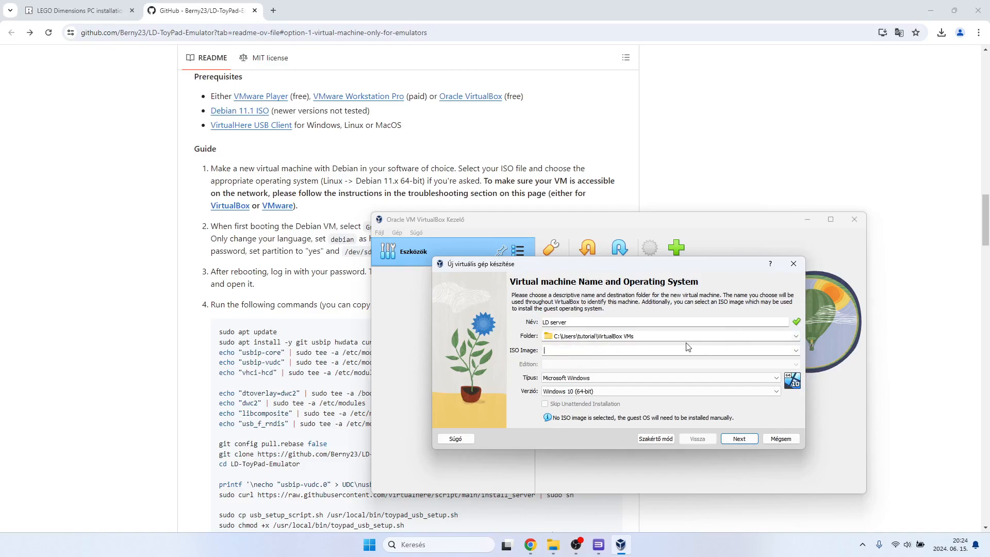
left_click(796, 350)
left_click(663, 369)
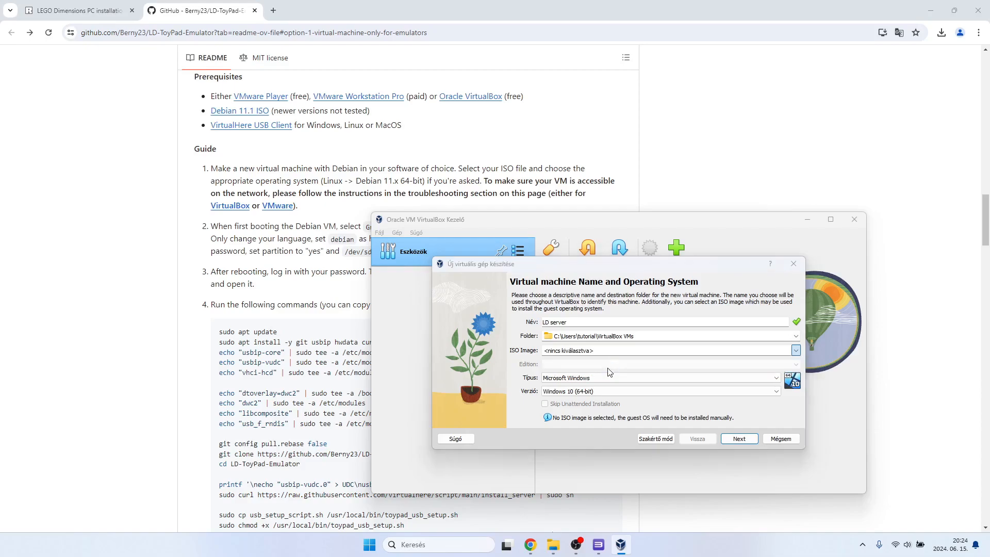
scroll(486, 404, "down", 2)
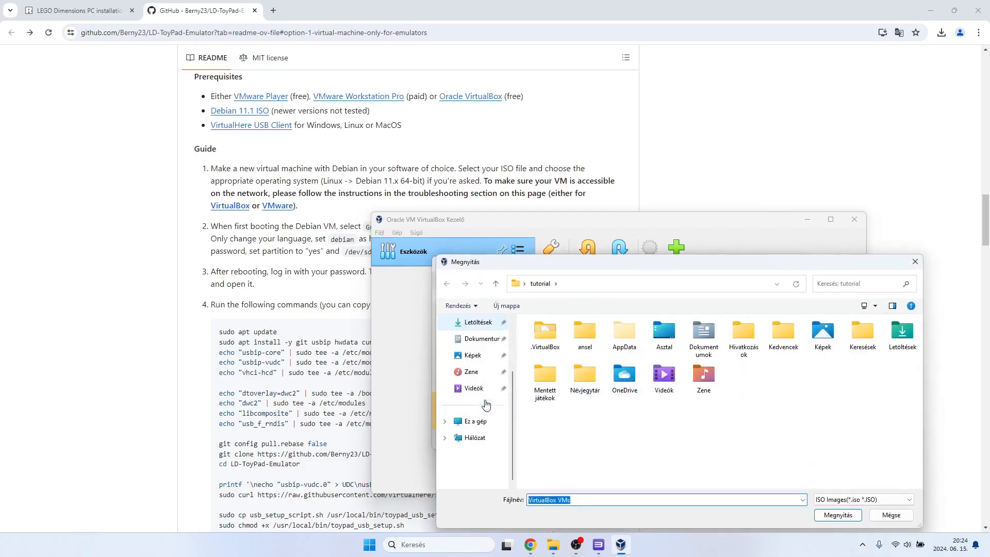
scroll(486, 404, "up", 2)
left_click(478, 408)
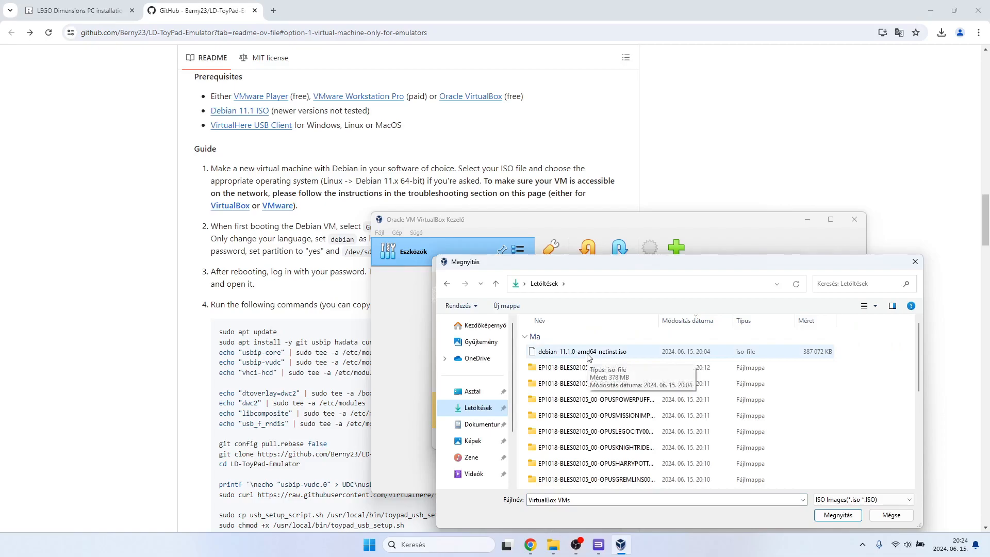
double_click(588, 354)
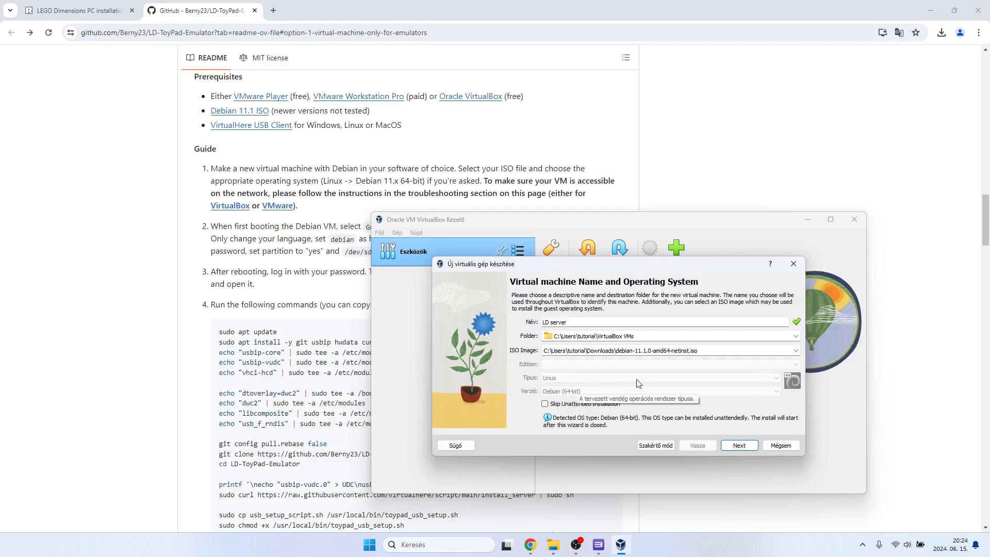
left_click(572, 407)
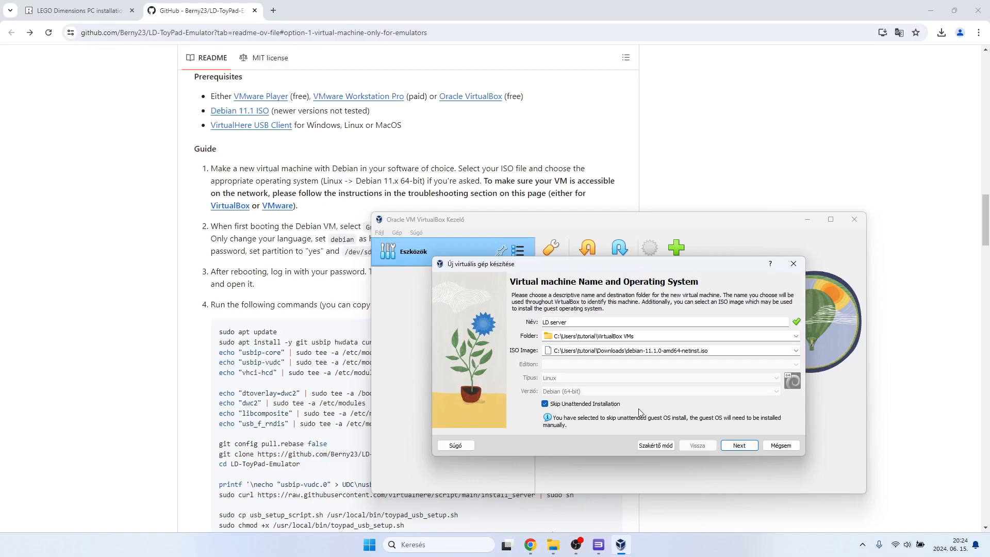
Keep the default 2048 MB memory and 1 CPU, set the virtual hard disk to 50 GB, and finish creating the machine.
left_click(738, 446)
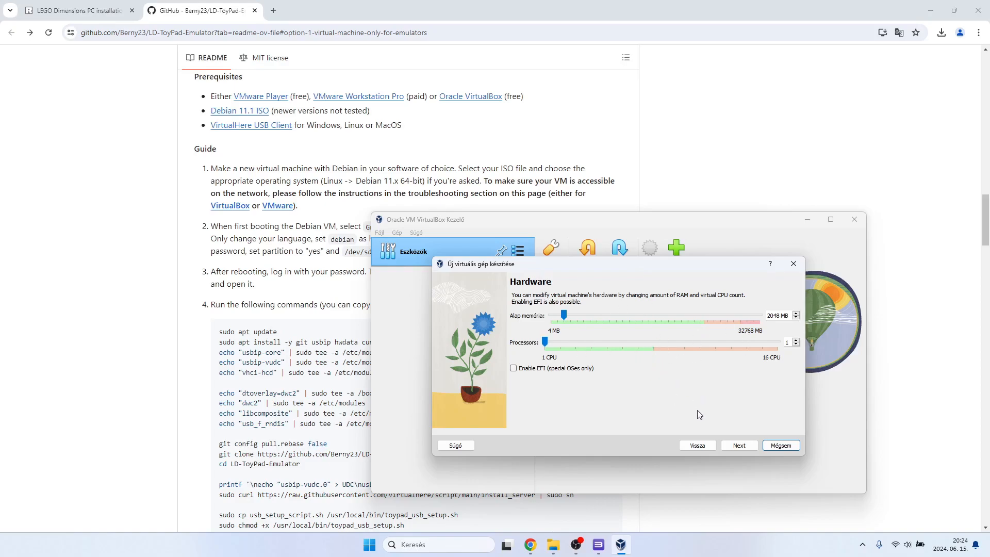
left_click(738, 444)
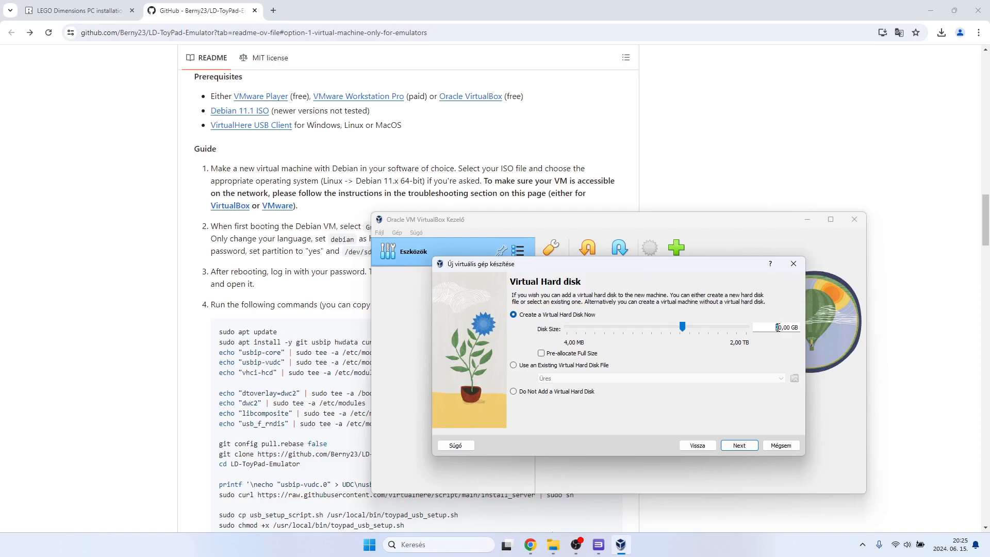
type("5")
left_click(737, 444)
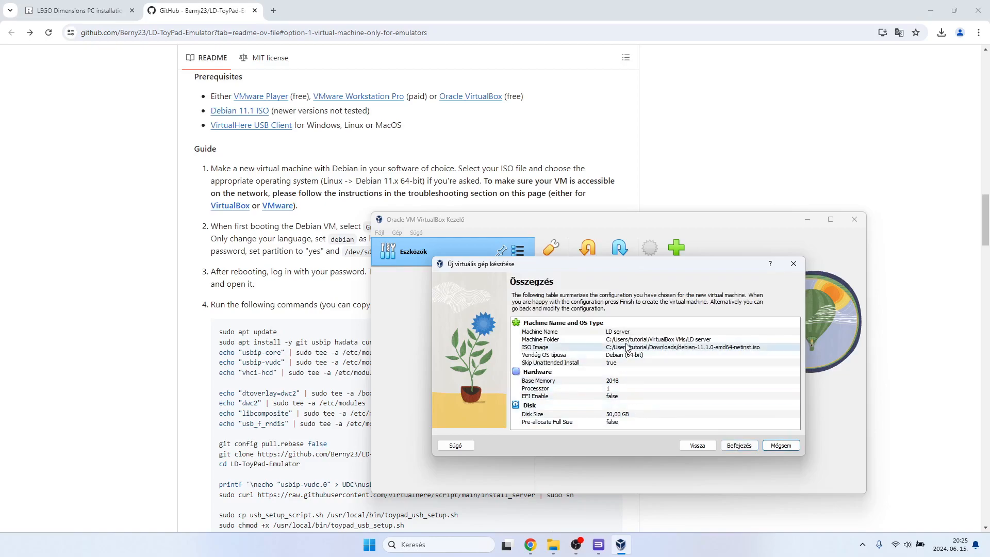
left_click(737, 447)
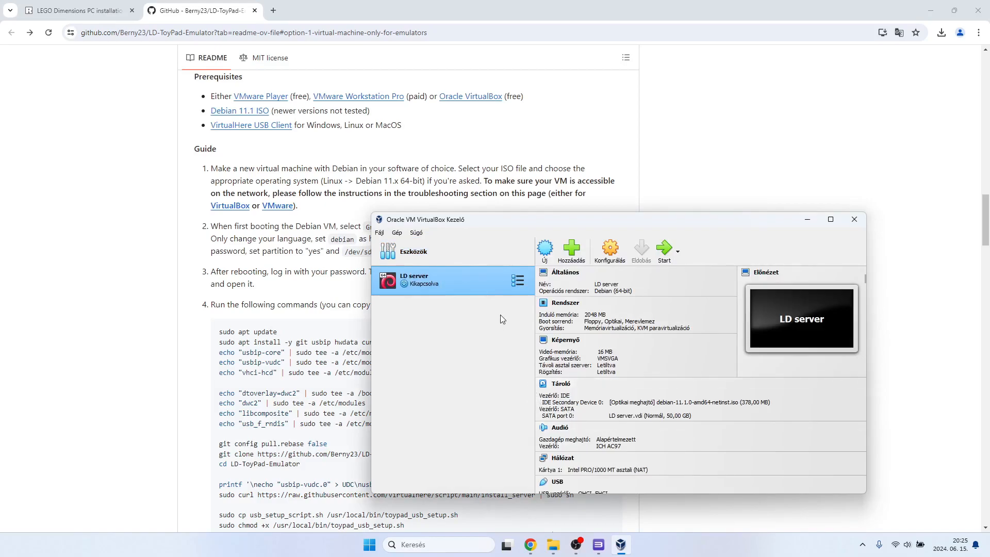
Open the LD server machine's network settings and show the attachment options for network adapter 1.
left_click_drag(517, 223, 545, 249)
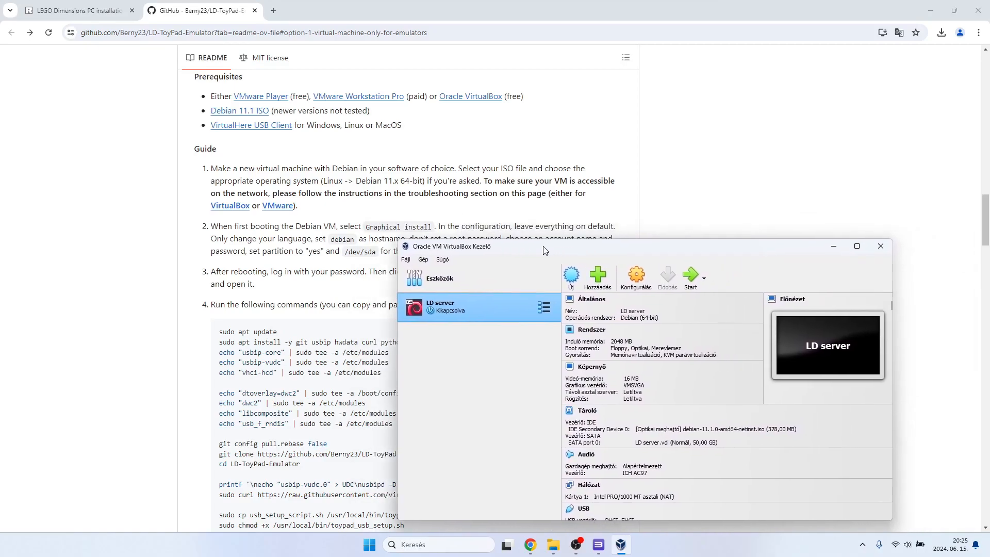
left_click(637, 281)
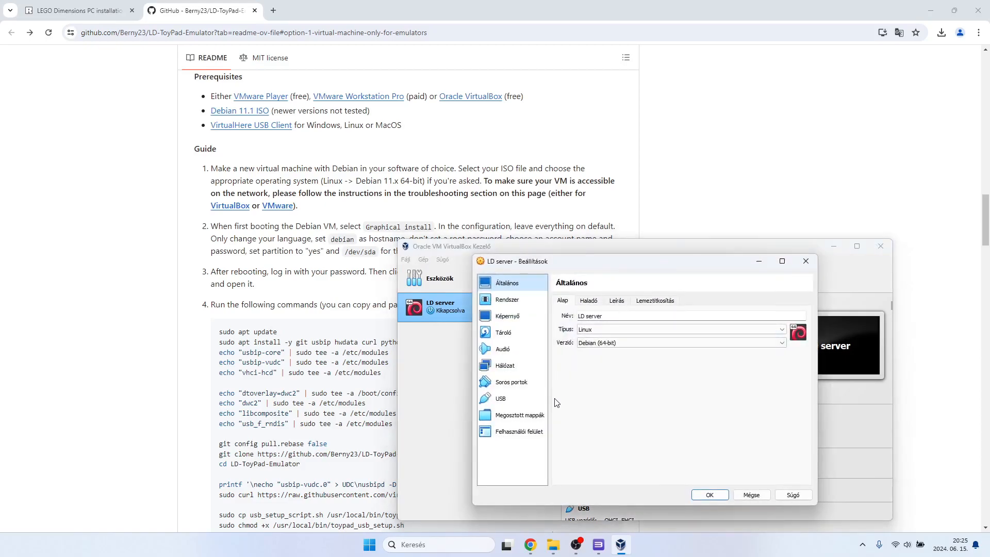
left_click(505, 365)
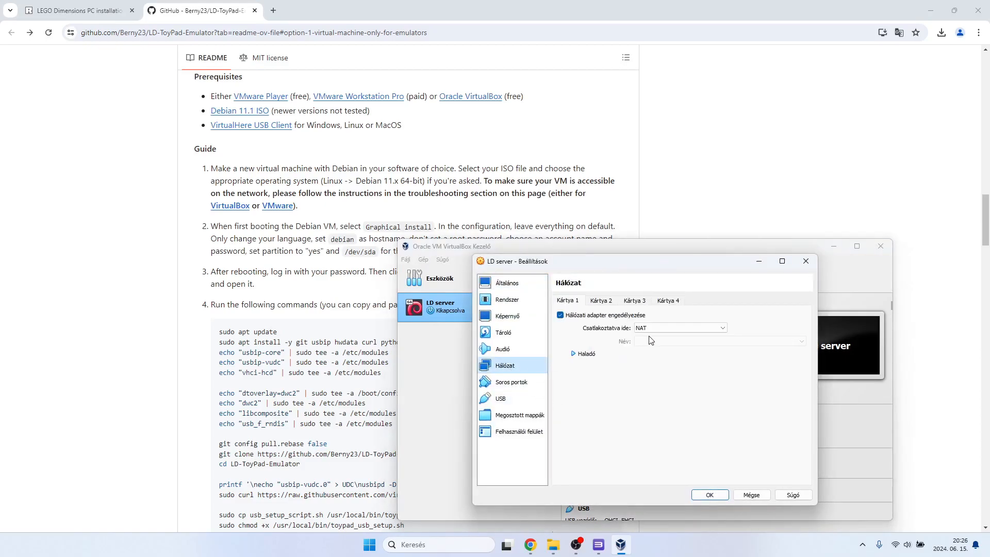
left_click(716, 328)
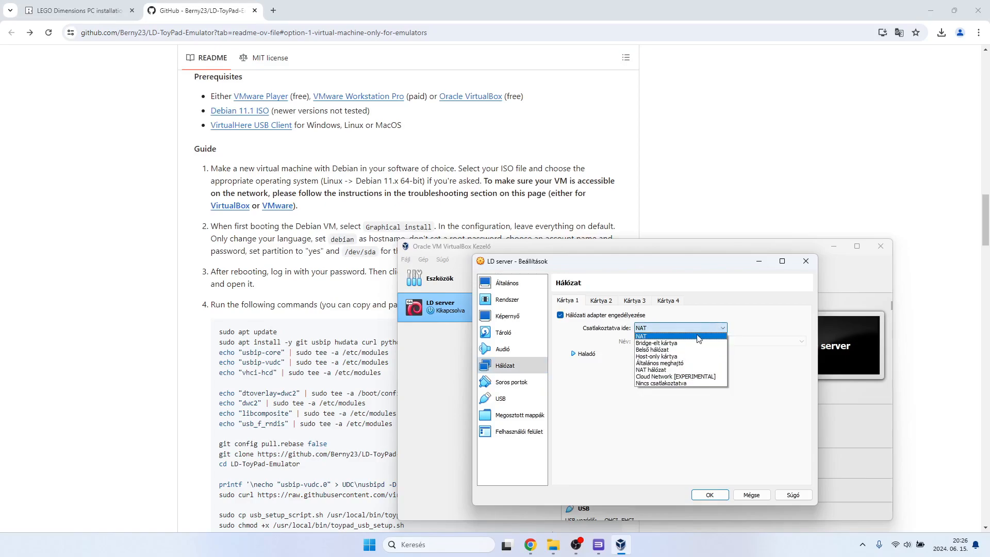
Follow the README's VirtualBox troubleshooting link, read the "Webpage not reachable (Oracle VirtualBox)" instructions, and return to the LD server settings.
left_click(390, 204)
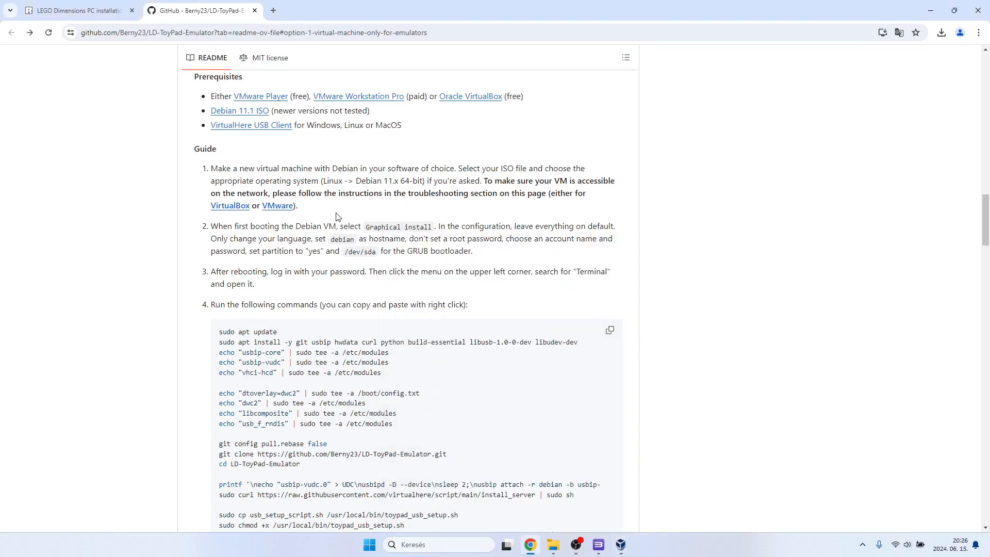
left_click(230, 205)
scroll(246, 202, "up", 2)
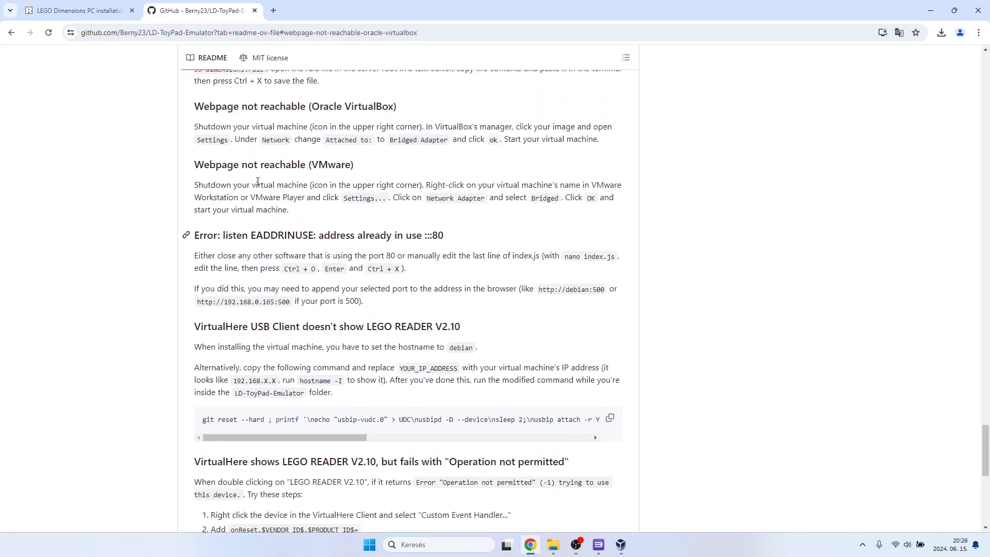
left_click_drag(196, 158, 403, 161)
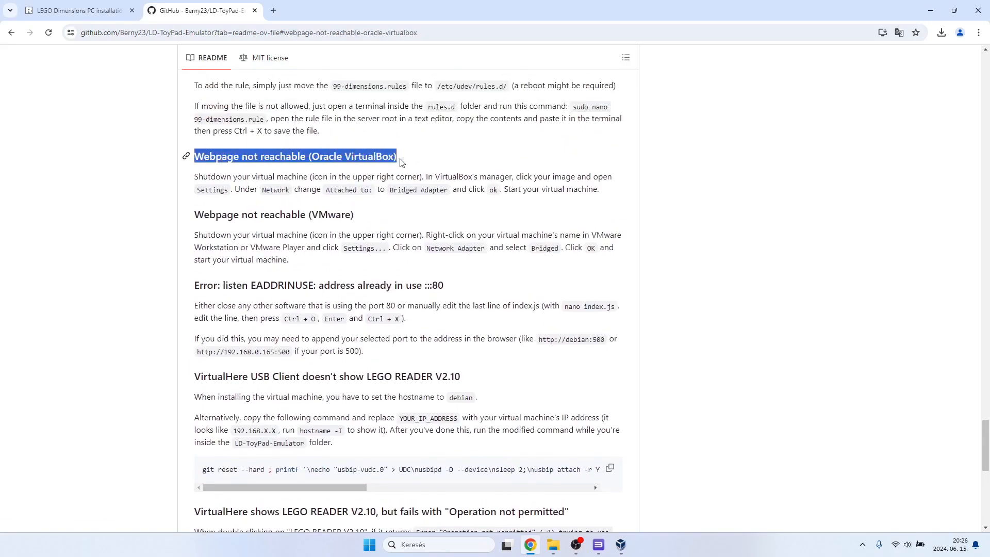
left_click(392, 182)
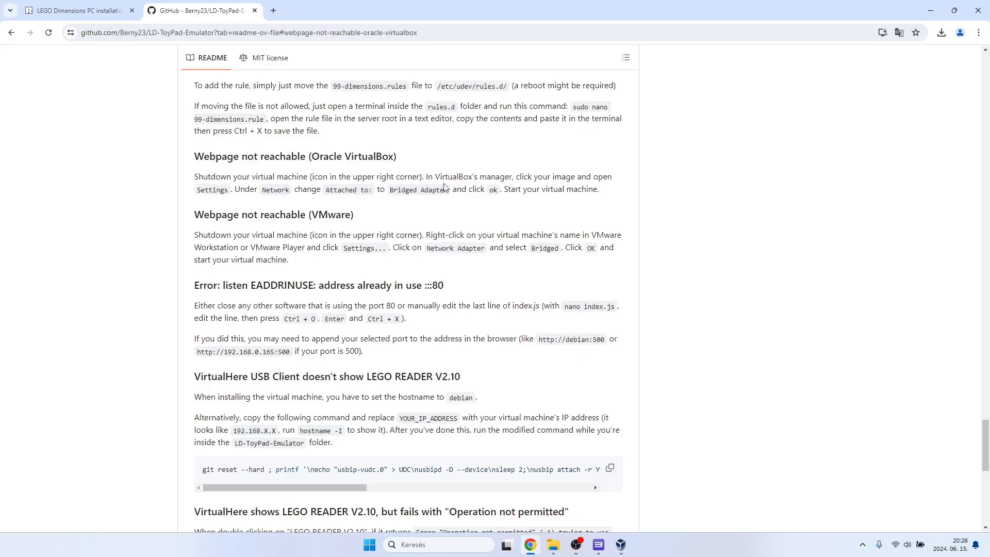
left_click_drag(428, 176, 612, 177)
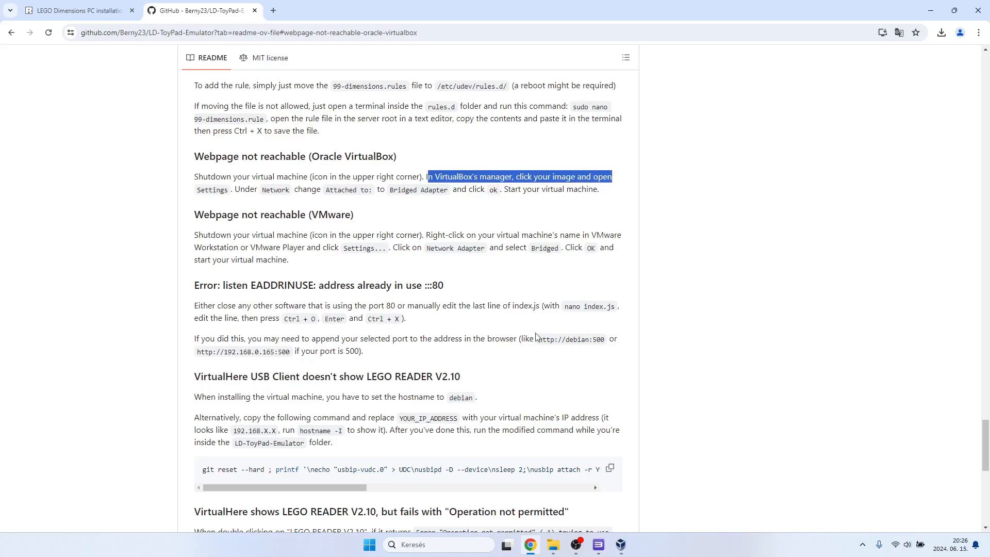
left_click(614, 549)
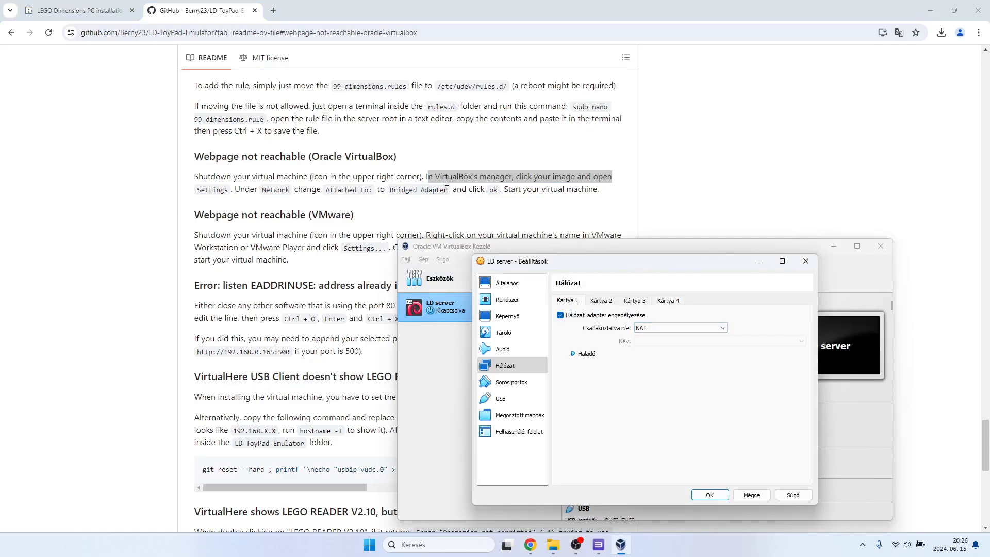
Attach LD server's network adapter 1 to a bridged adapter using the MediaTek Wi-Fi 6 MT7921 Wireless LAN Card, and save the settings.
left_click(662, 328)
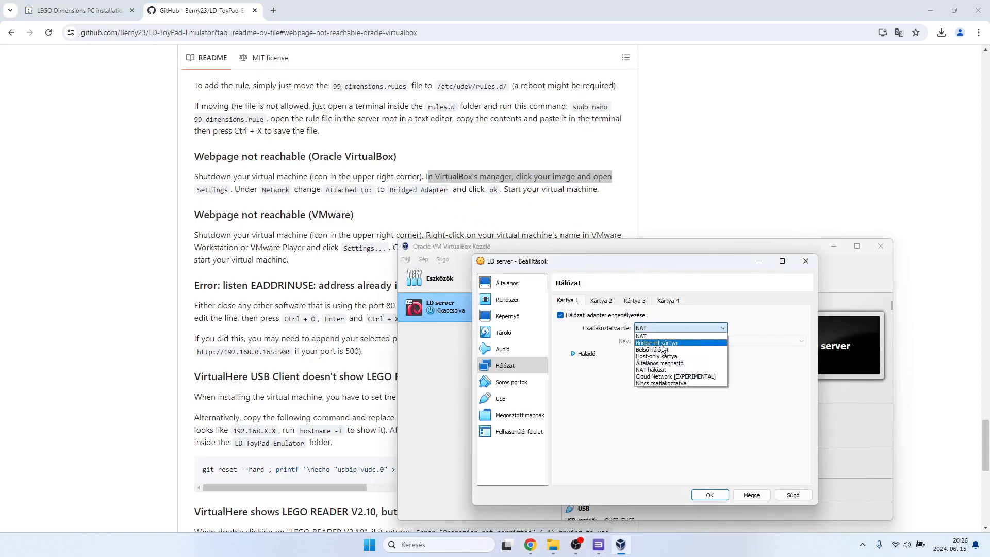
left_click(662, 344)
left_click(661, 343)
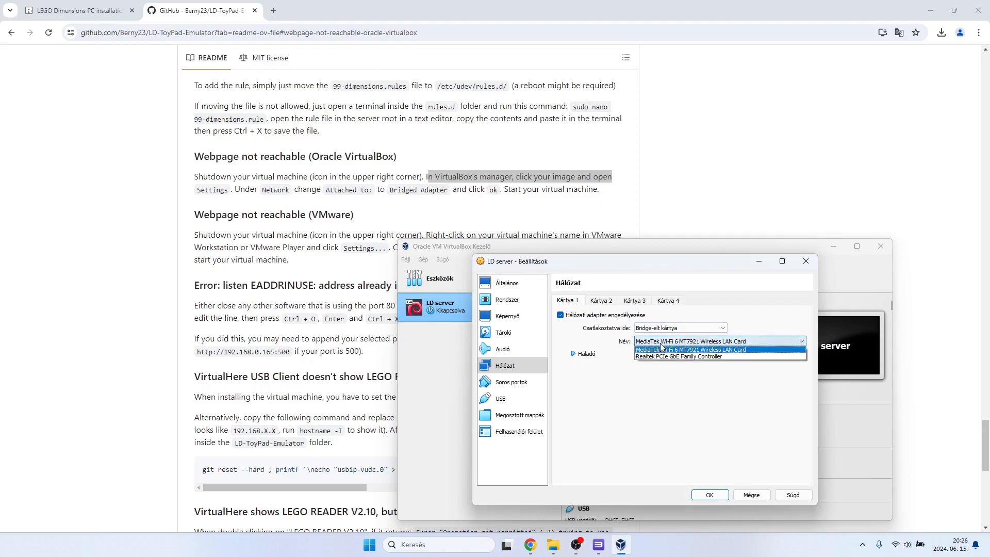
left_click(662, 349)
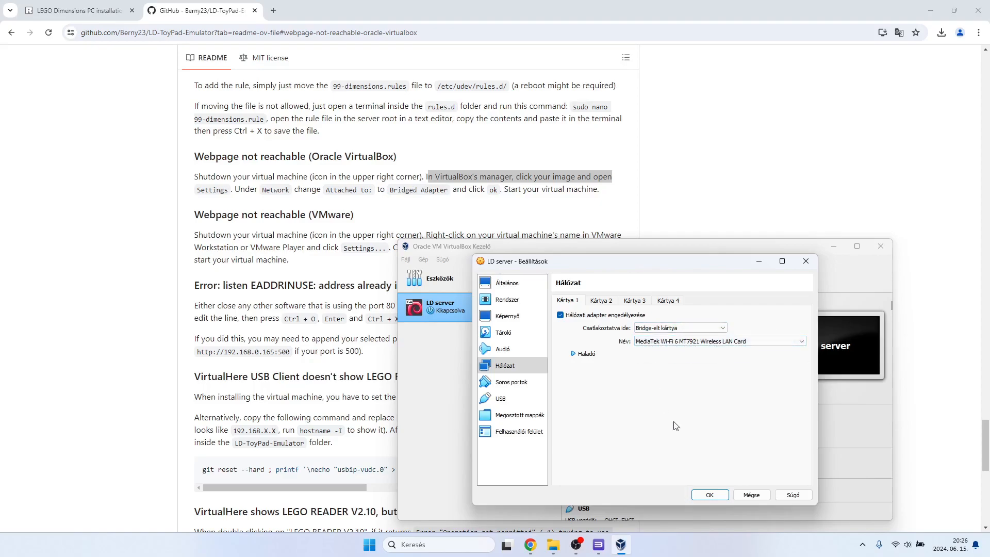
left_click(709, 495)
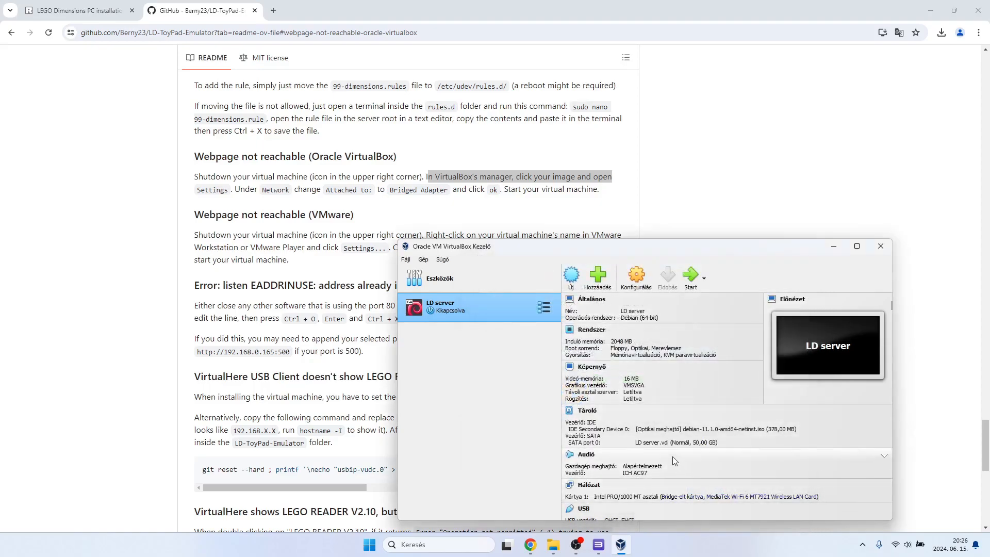
Return to the README's virtual machine guide, start the LD server machine and launch Debian's Graphical install.
scroll(408, 215, "up", 13)
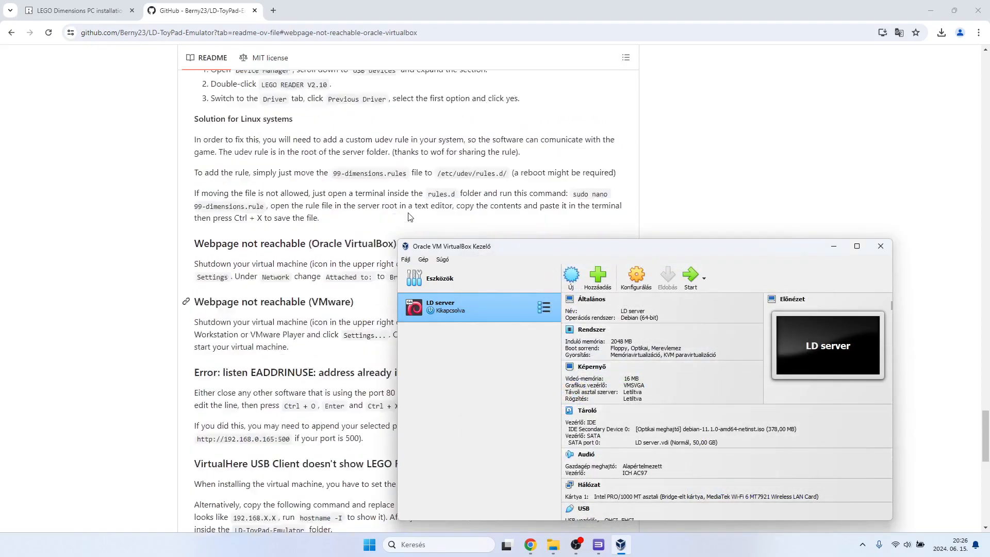
scroll(408, 215, "up", 20)
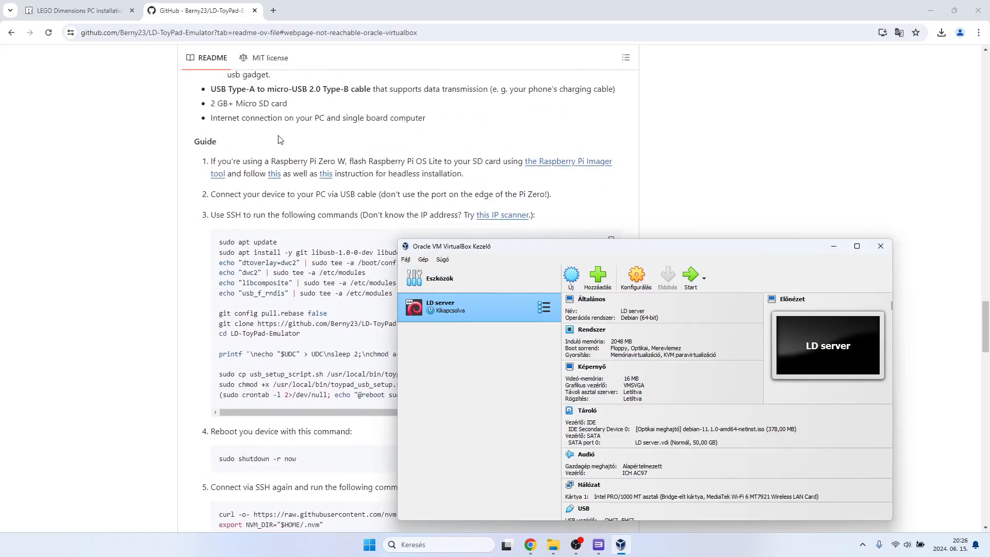
scroll(284, 139, "up", 20)
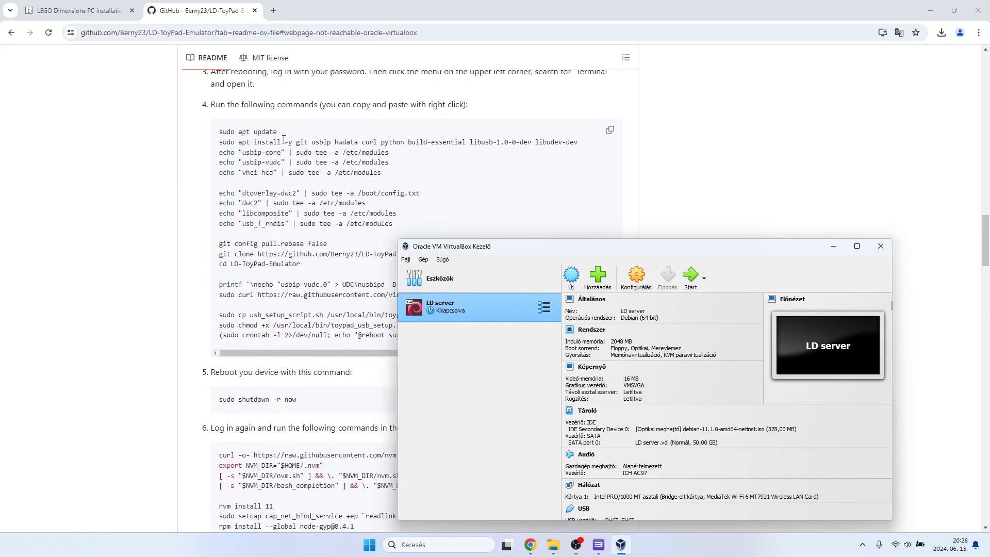
scroll(283, 139, "down", 2)
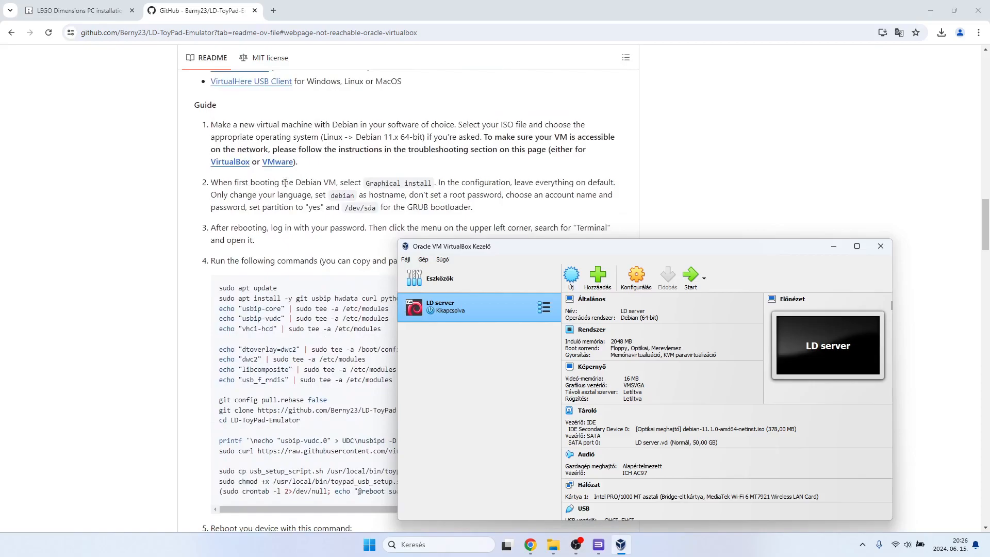
left_click(691, 279)
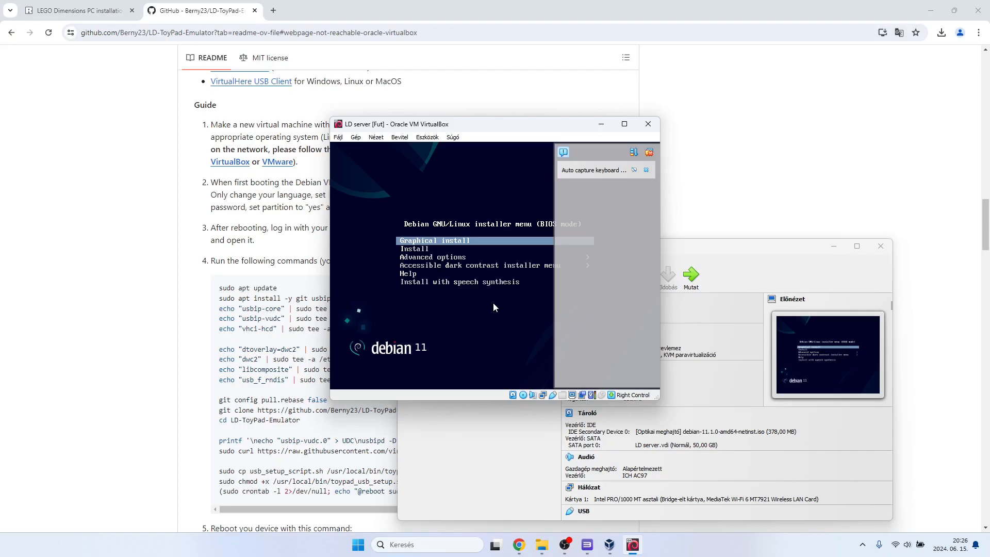
key("Return")
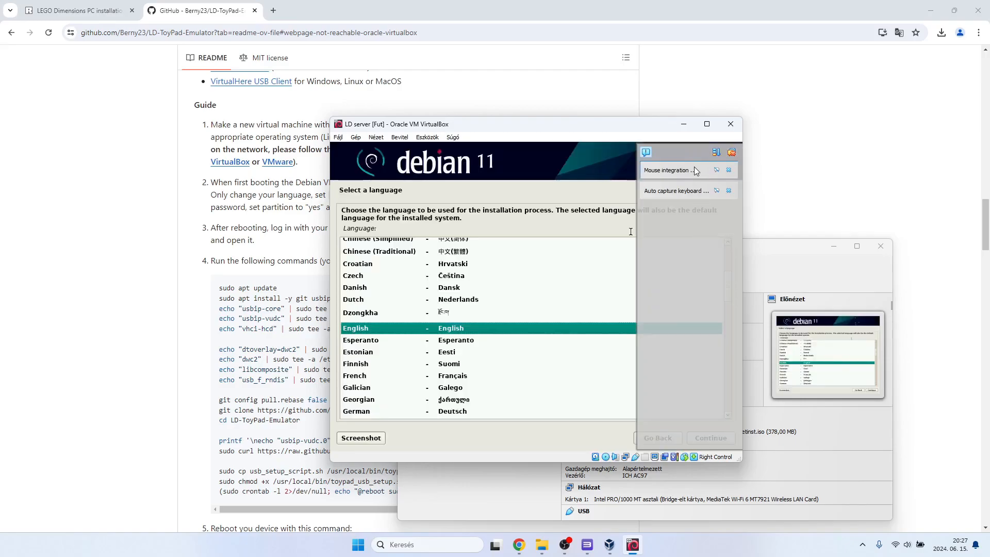
Clear the virtual machine's notifications, keep English as the installation language, and choose "other" as the location.
left_click(734, 154)
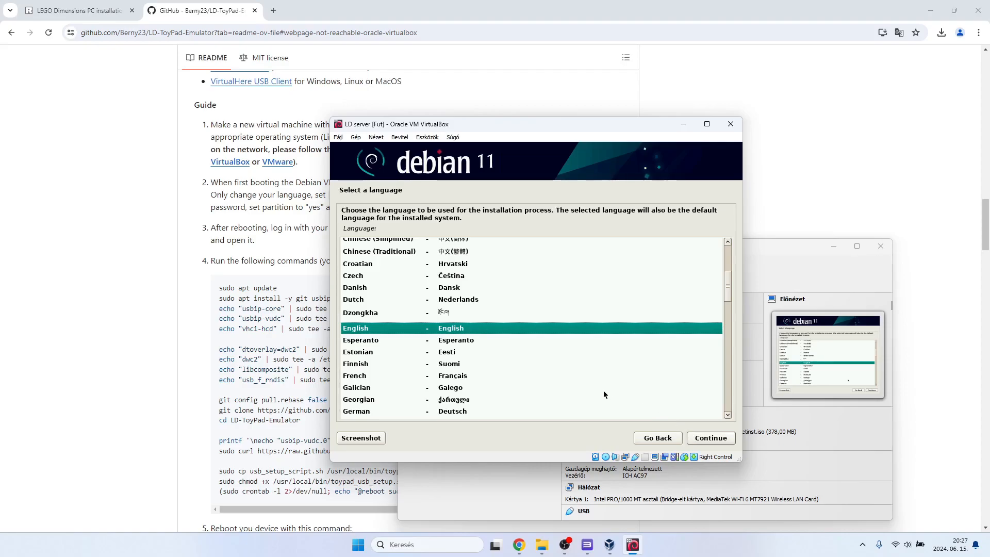
left_click(700, 441)
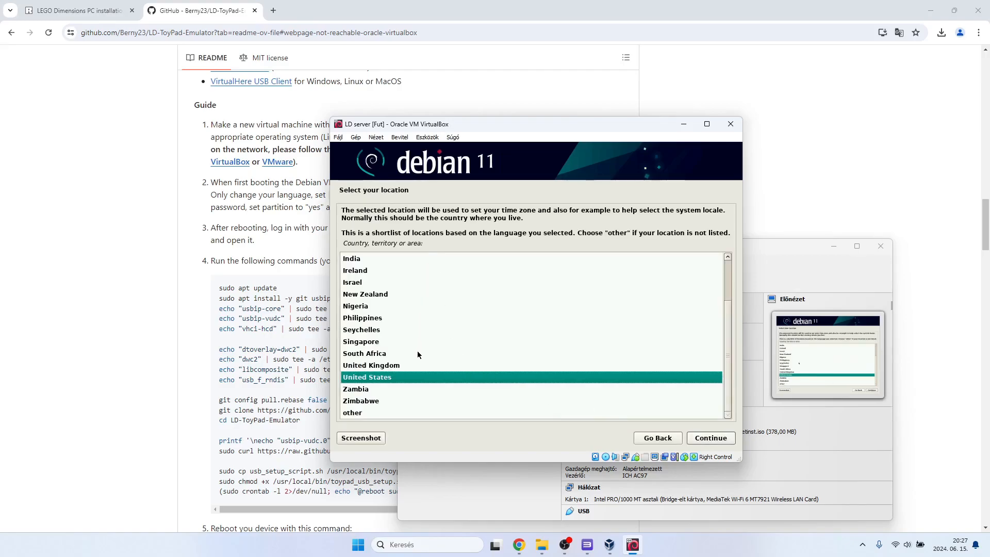
scroll(405, 370, "up", 2)
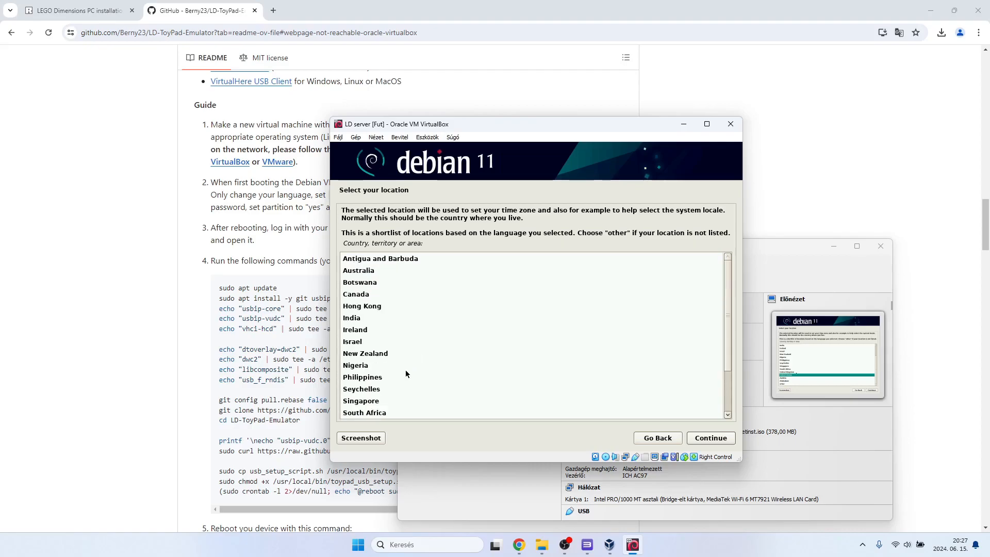
scroll(405, 369, "down", 2)
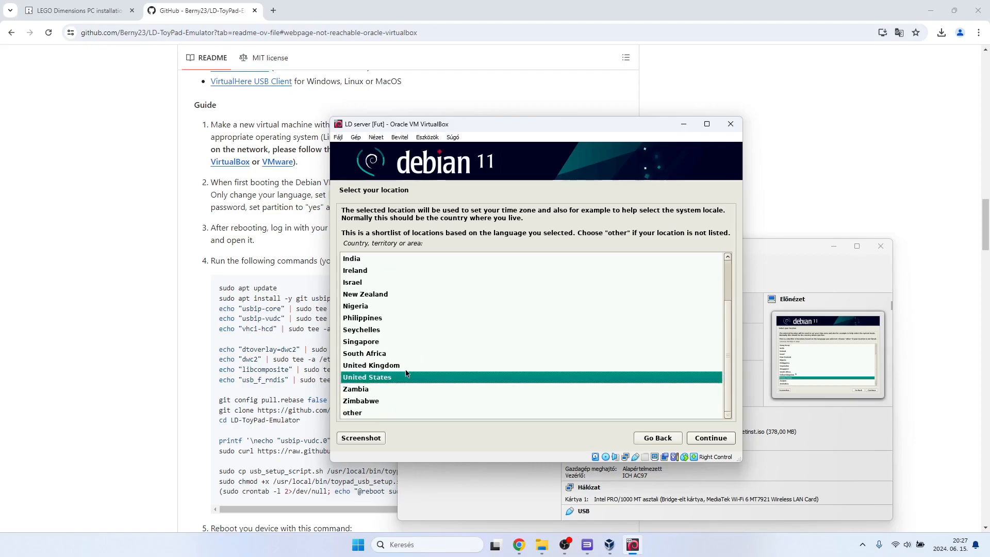
scroll(406, 372, "up", 2)
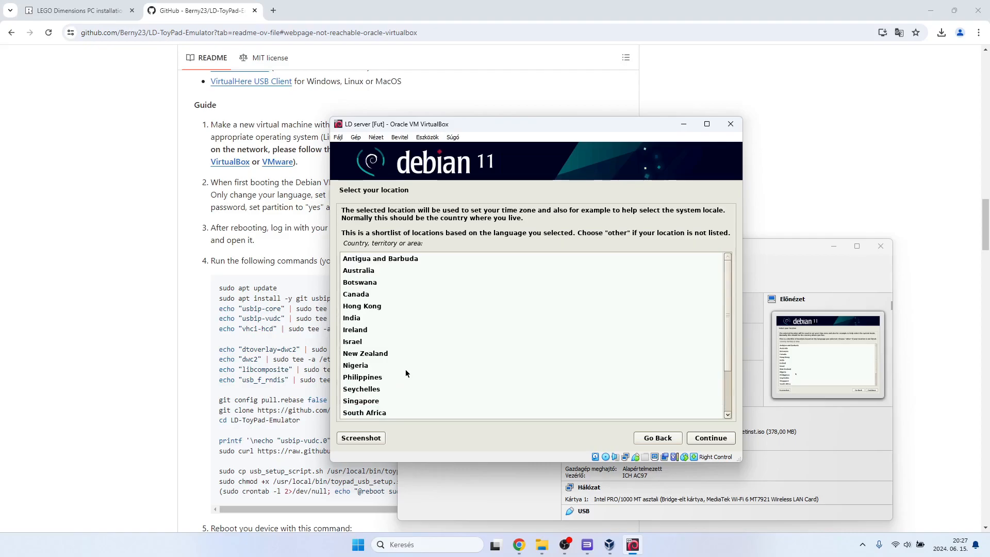
scroll(405, 370, "down", 2)
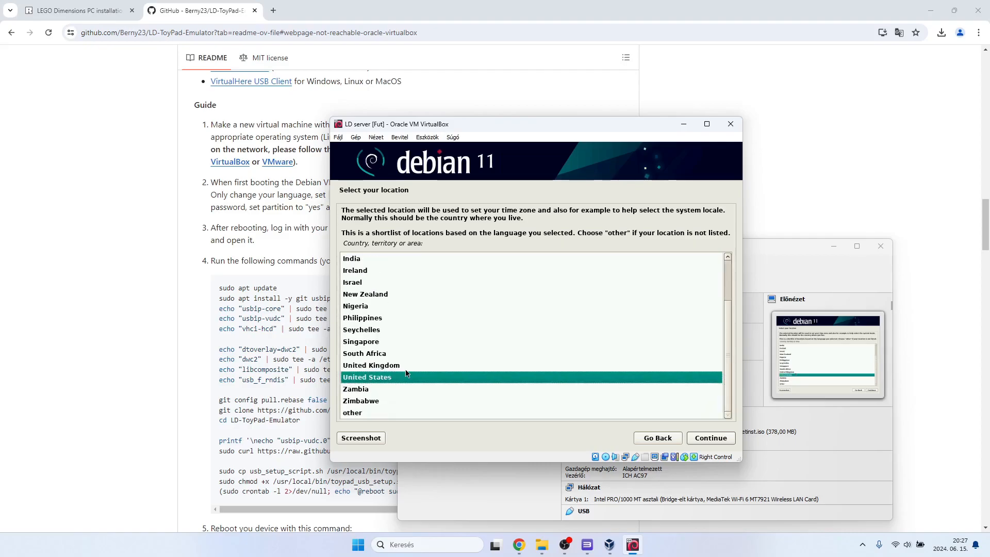
left_click(365, 414)
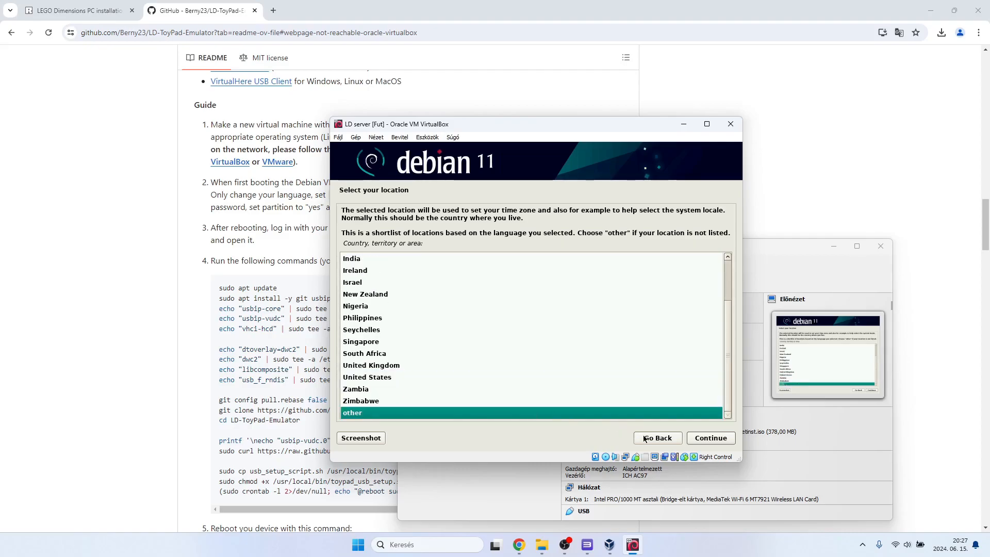
scroll(410, 389, "up", 2)
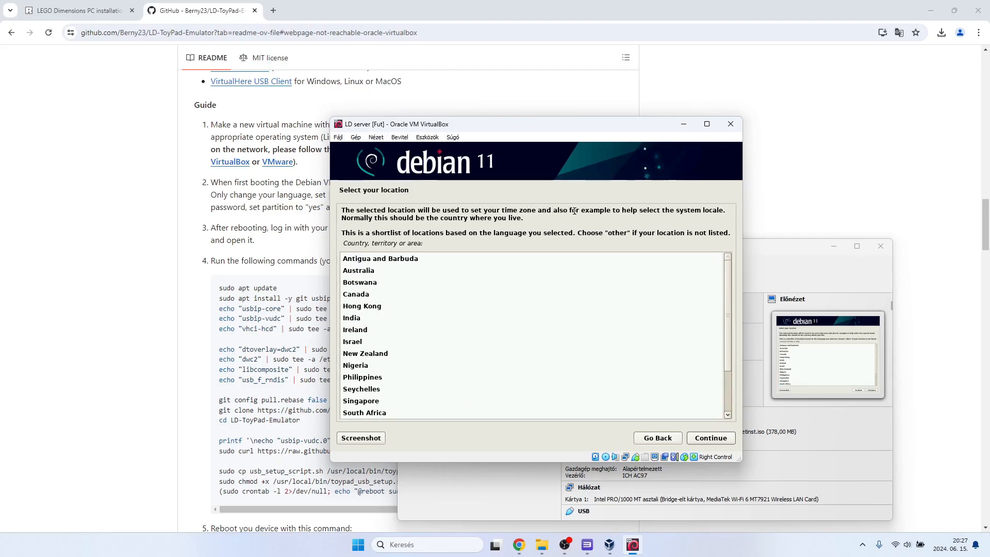
scroll(456, 361, "down", 2)
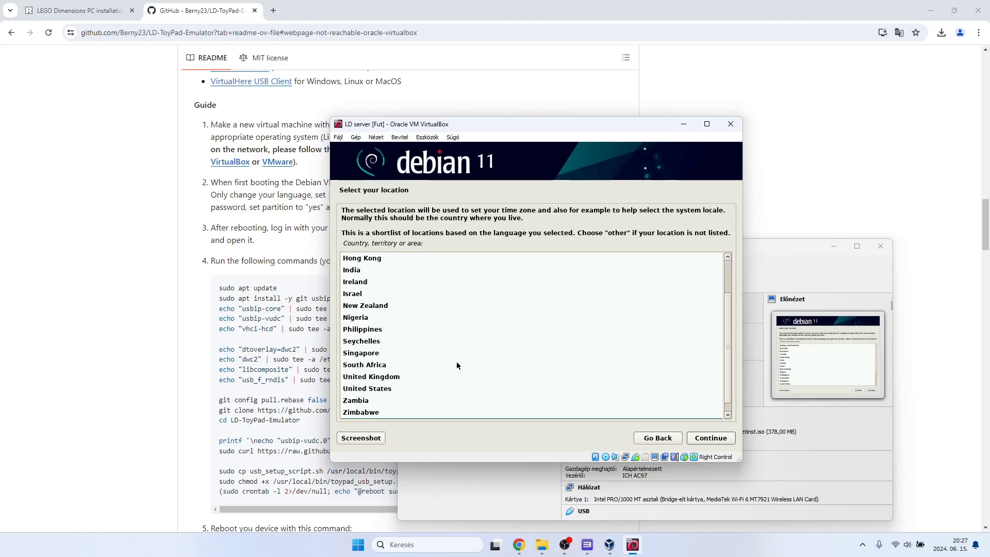
scroll(380, 388, "up", 1)
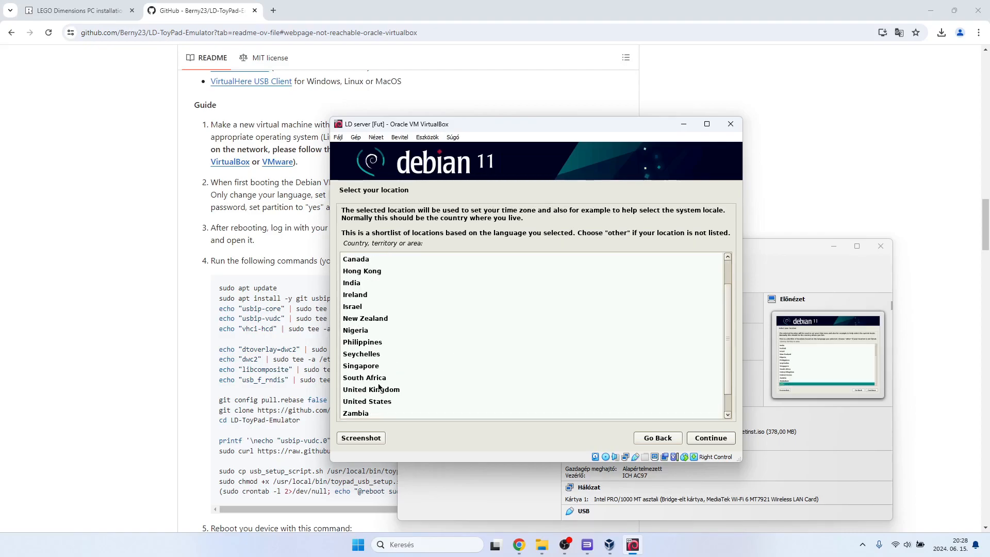
scroll(379, 387, "up", 2)
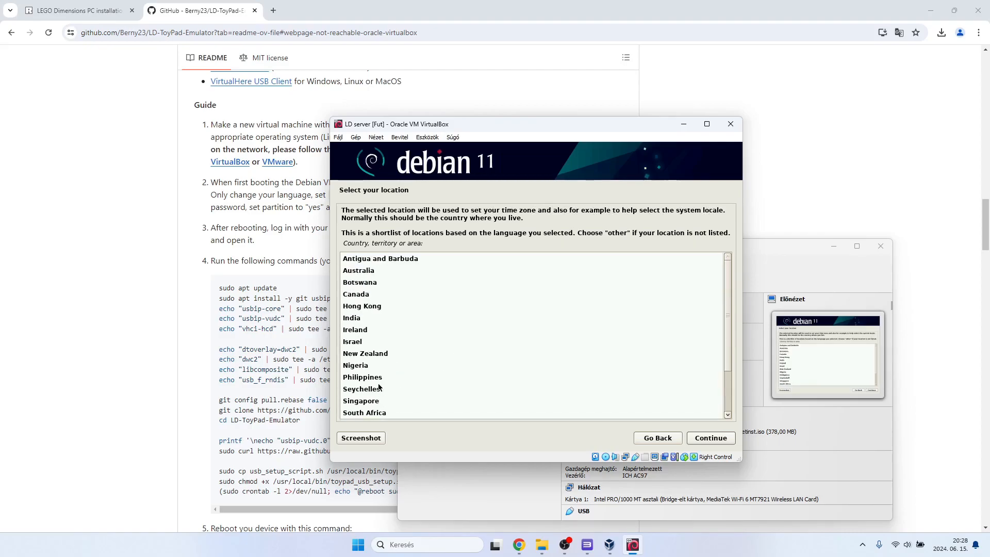
scroll(379, 388, "down", 2)
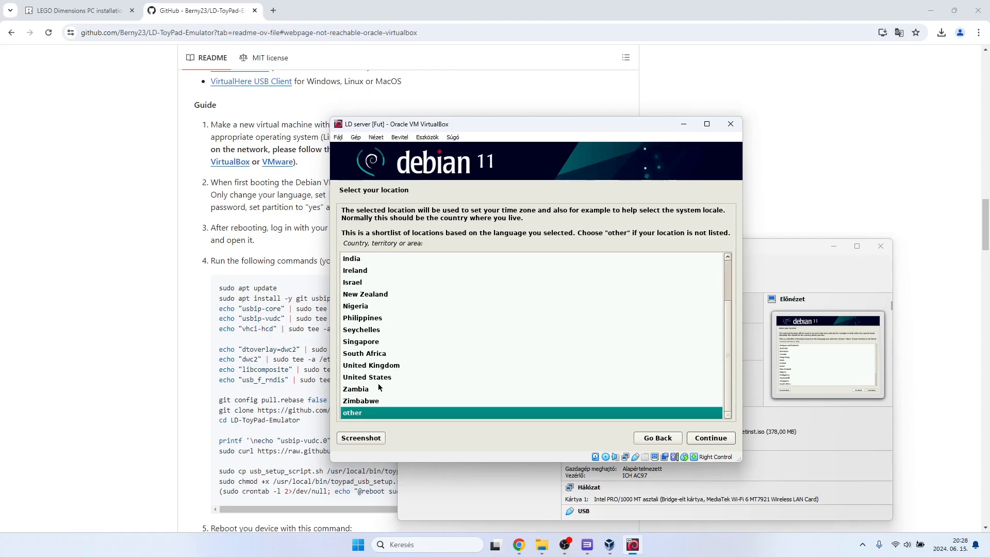
left_click(710, 439)
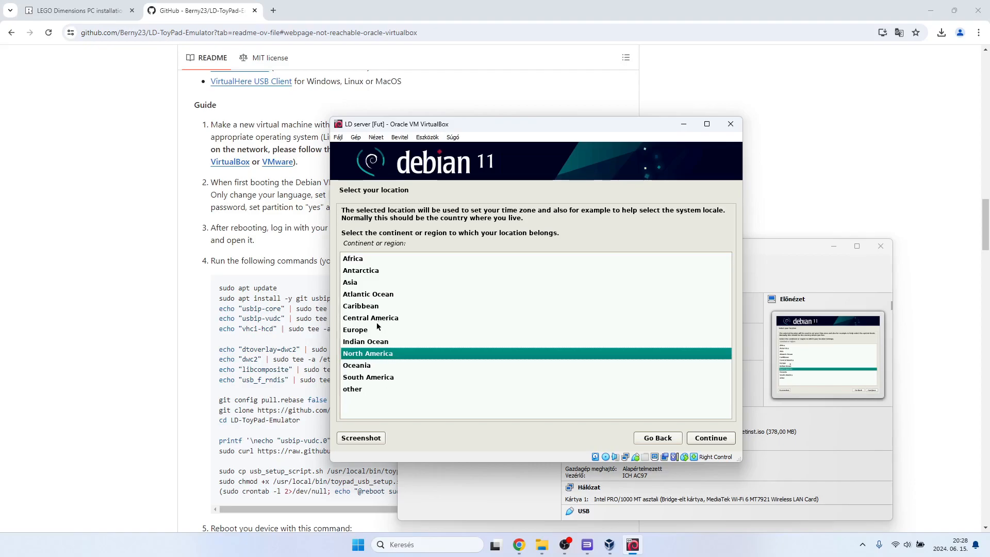
Set the installation location to Hungary in the Europe region.
left_click(360, 332)
left_click(702, 440)
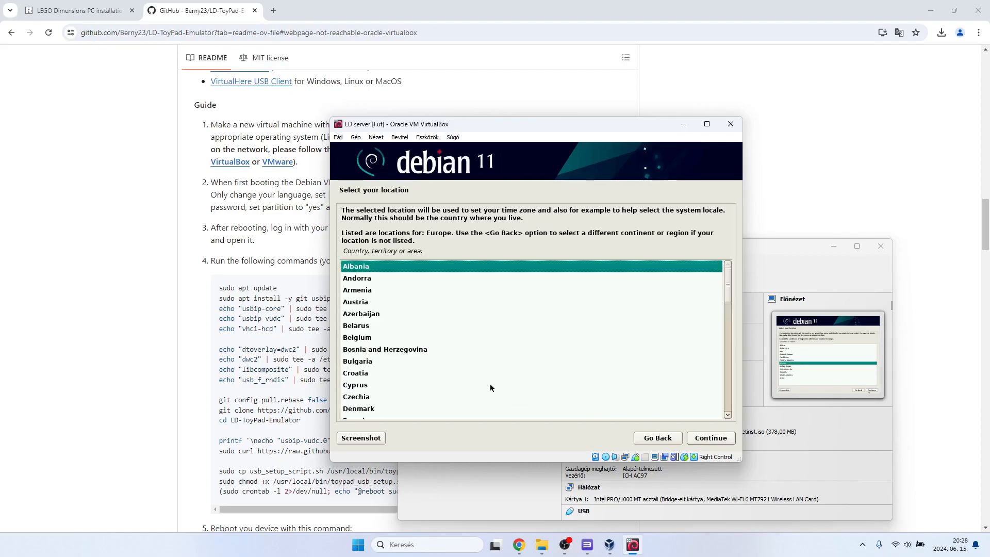
scroll(443, 374, "down", 4)
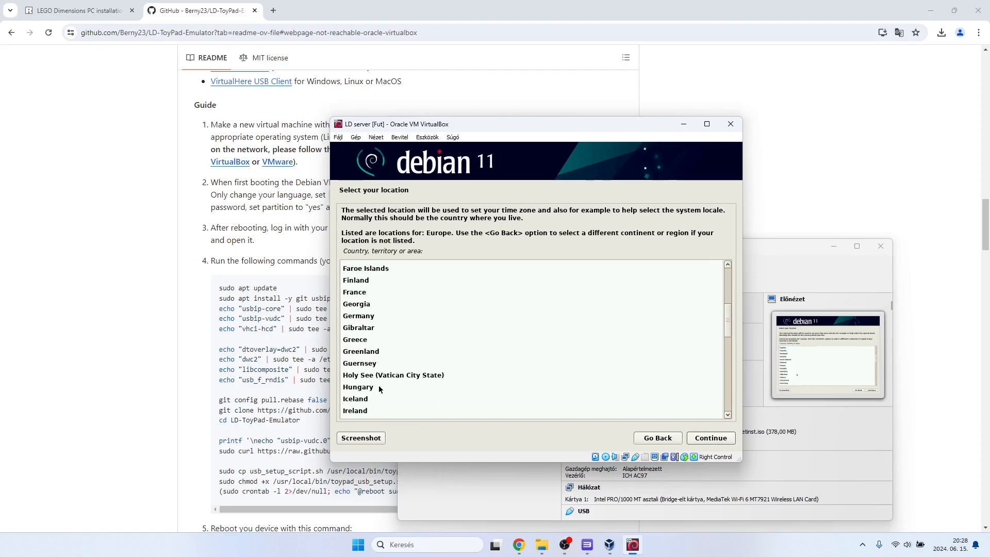
left_click(367, 390)
left_click(701, 438)
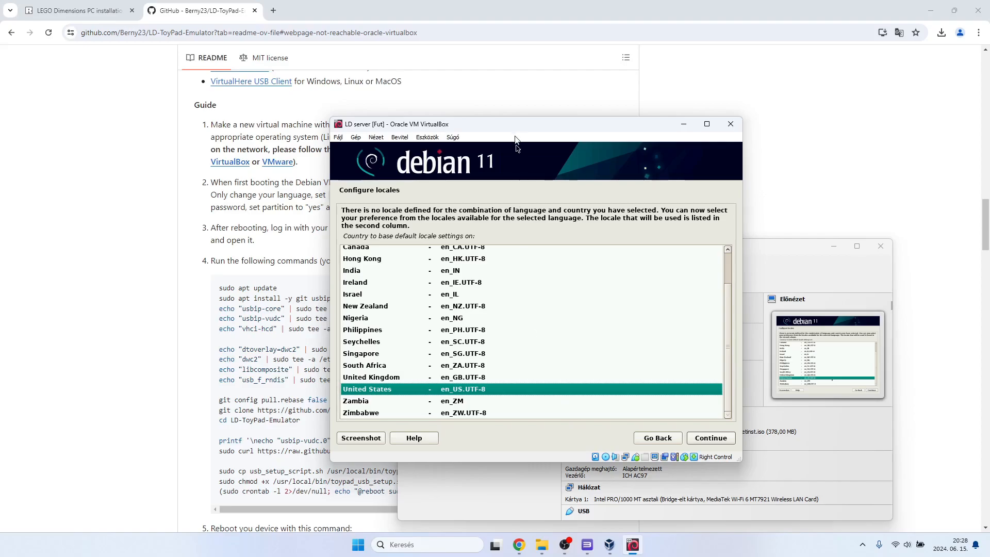
Keep the United States en_US.UTF-8 locale and choose Hungarian as the keymap.
left_click_drag(517, 126, 666, 122)
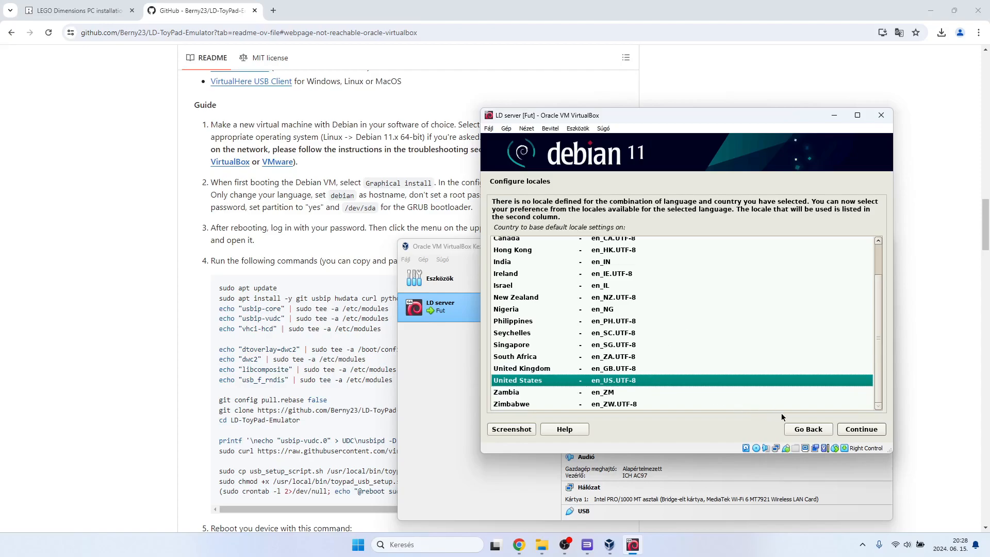
left_click(853, 430)
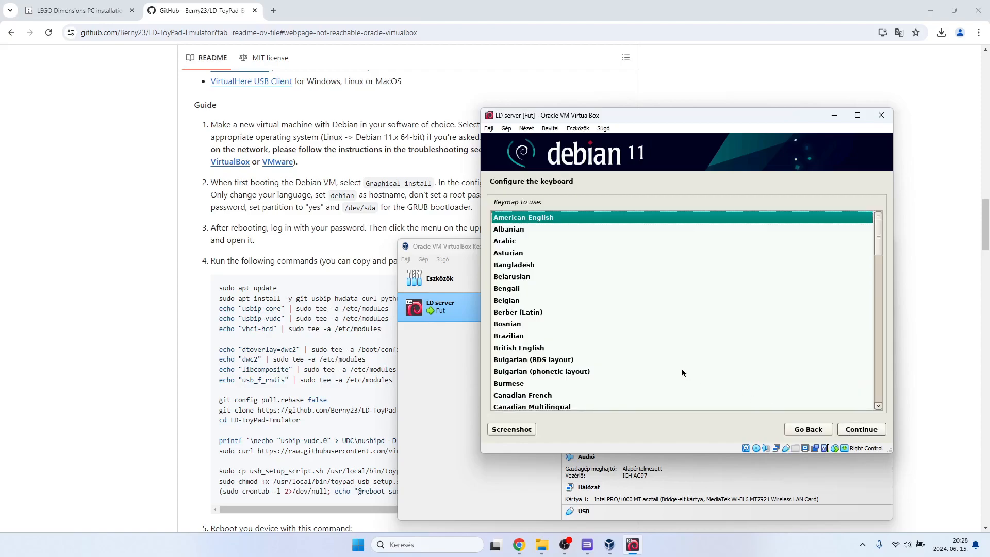
scroll(612, 345, "down", 2)
scroll(611, 346, "down", 6)
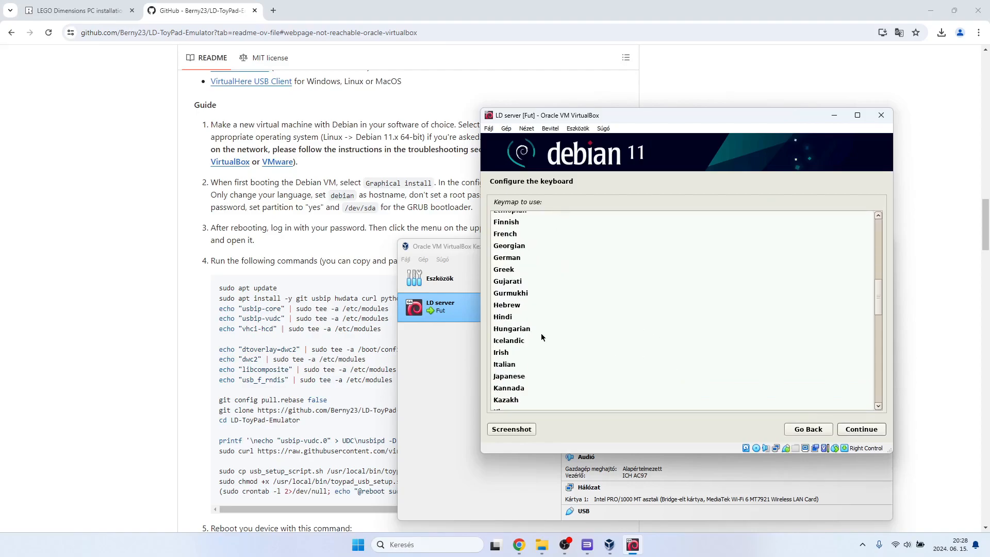
left_click(536, 329)
left_click(853, 433)
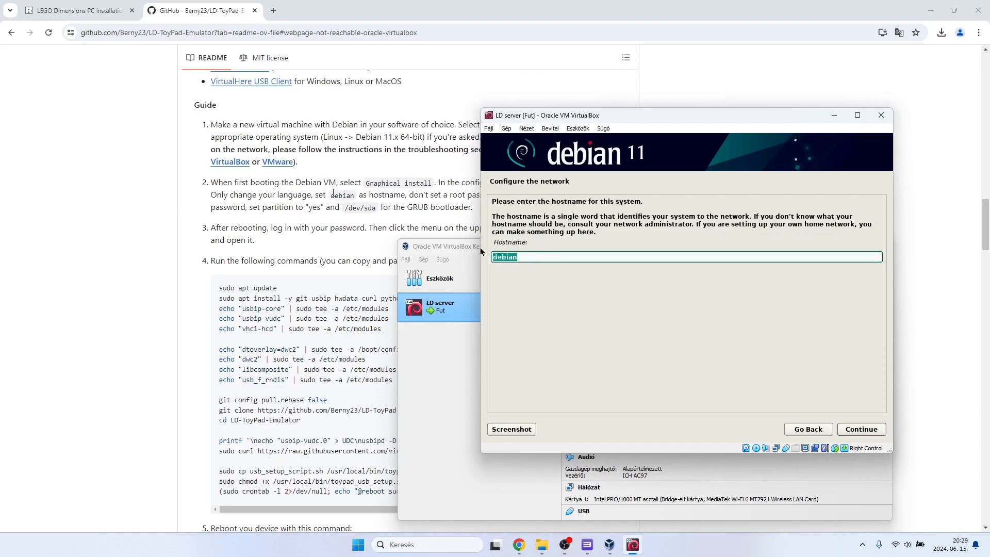
Accept debian as the hostname, leaving the domain name and root password empty, and uncover the README's account instructions.
left_click_drag(665, 117, 741, 151)
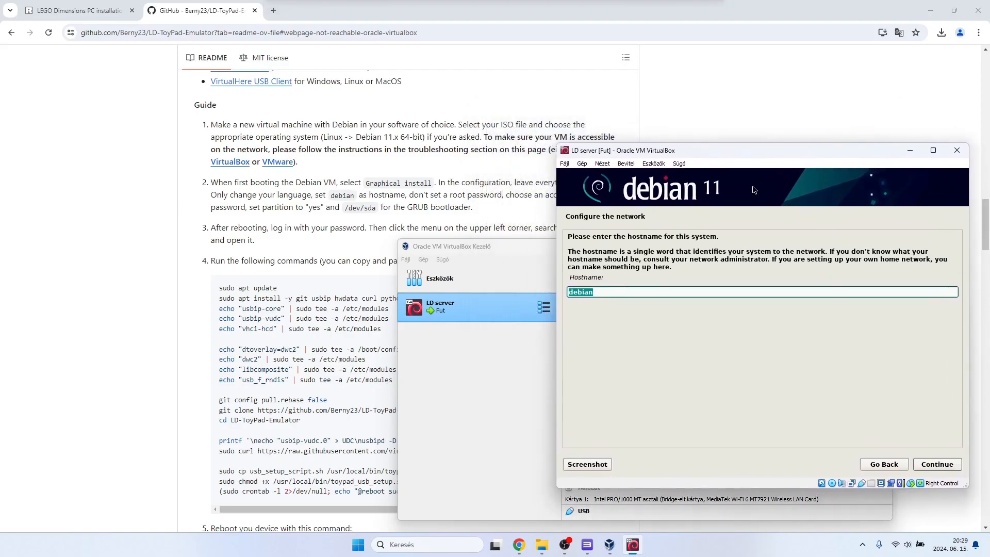
left_click(926, 466)
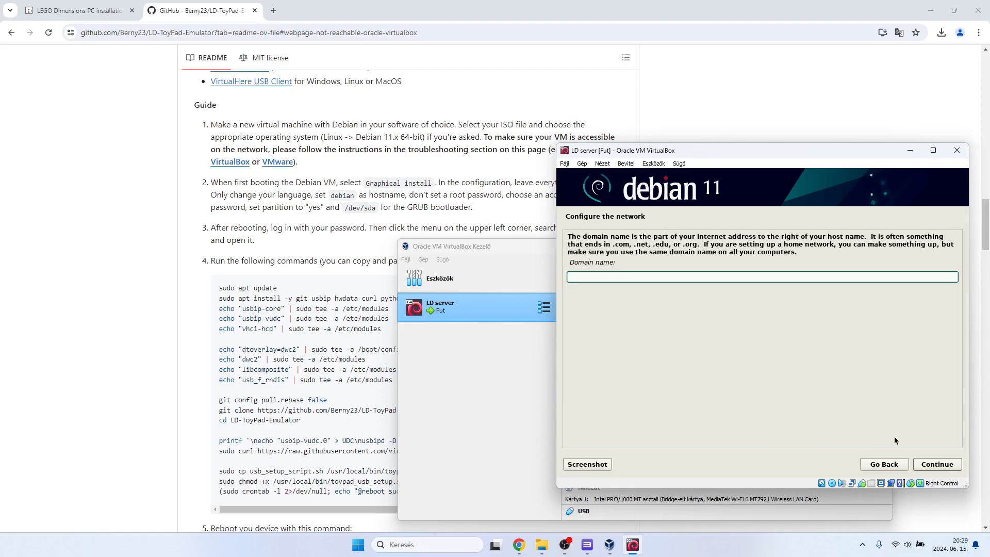
left_click(925, 463)
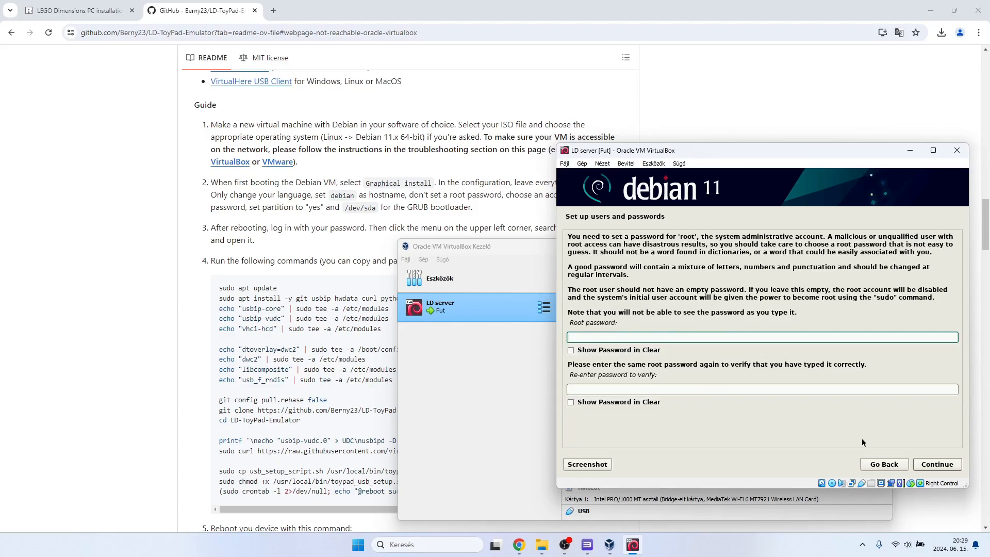
left_click(922, 465)
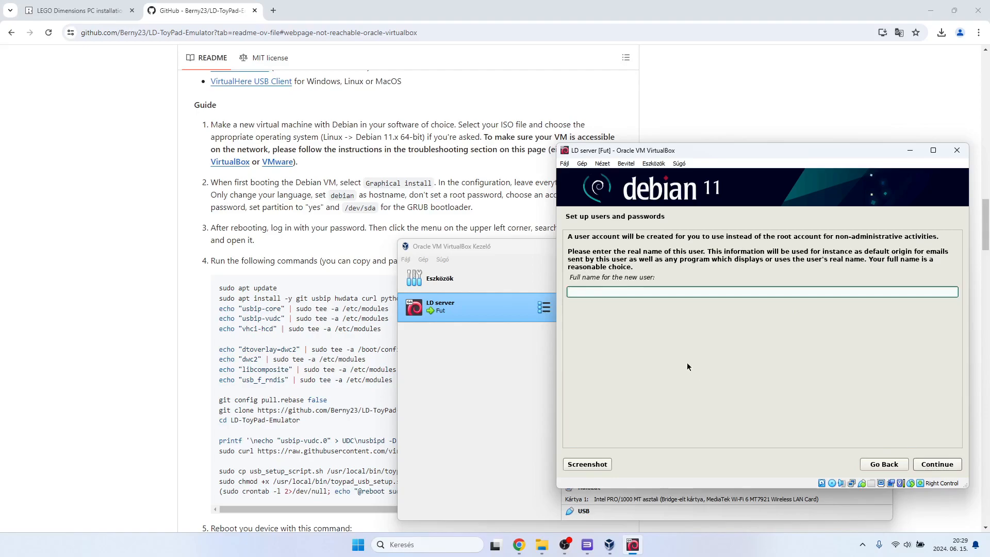
left_click_drag(694, 155, 628, 231)
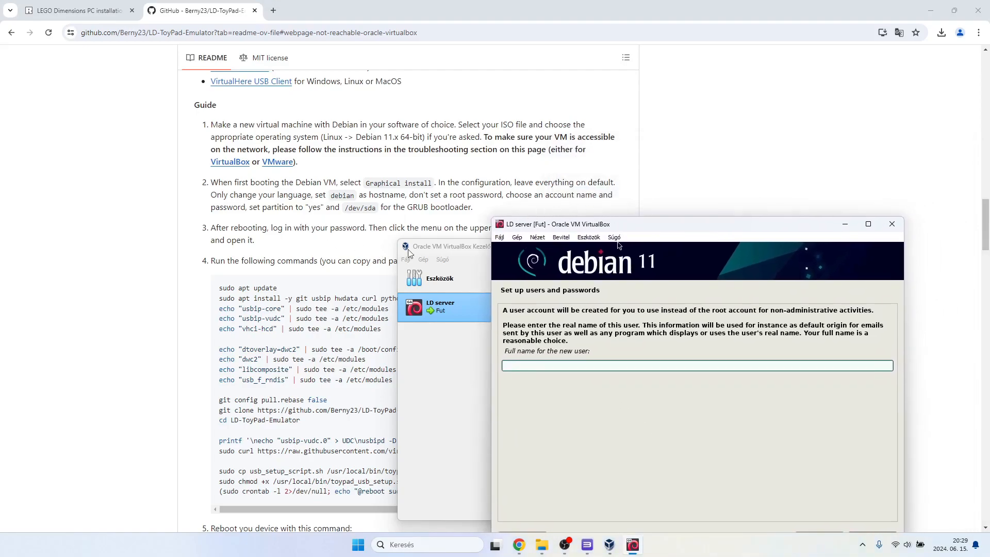
Set both the new user's full name and the account username to account1 in the Debian installer.
left_click_drag(648, 232, 639, 155)
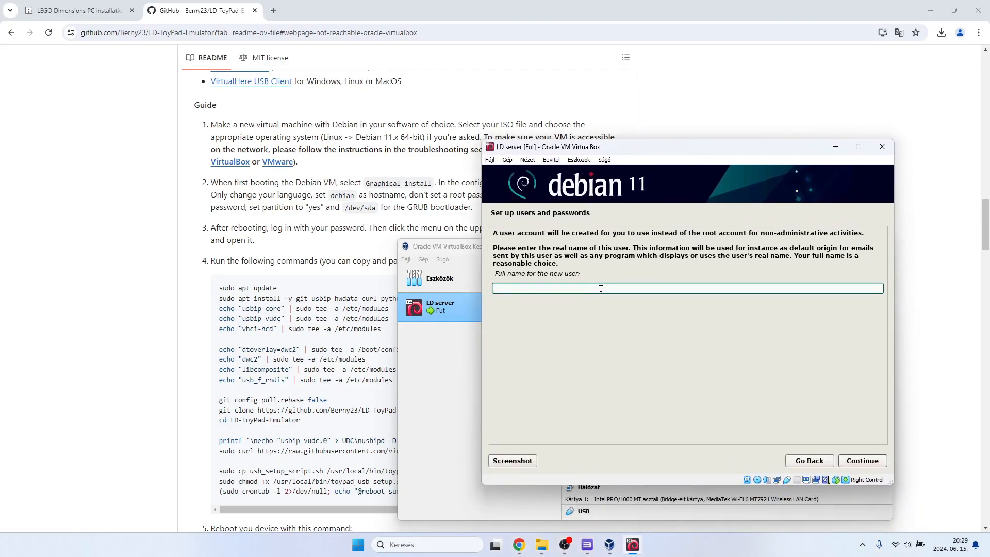
left_click_drag(692, 153, 701, 188)
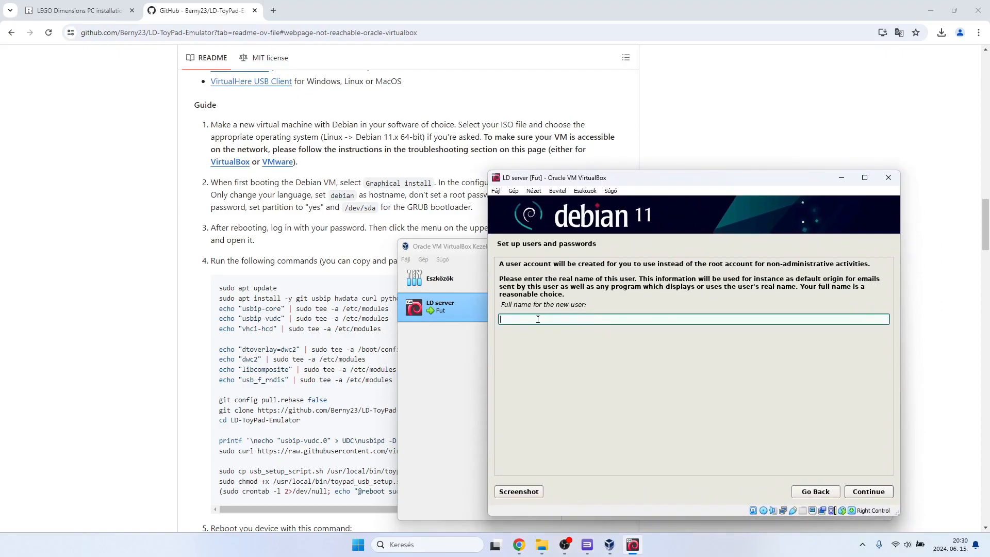
type("account1")
left_click(877, 495)
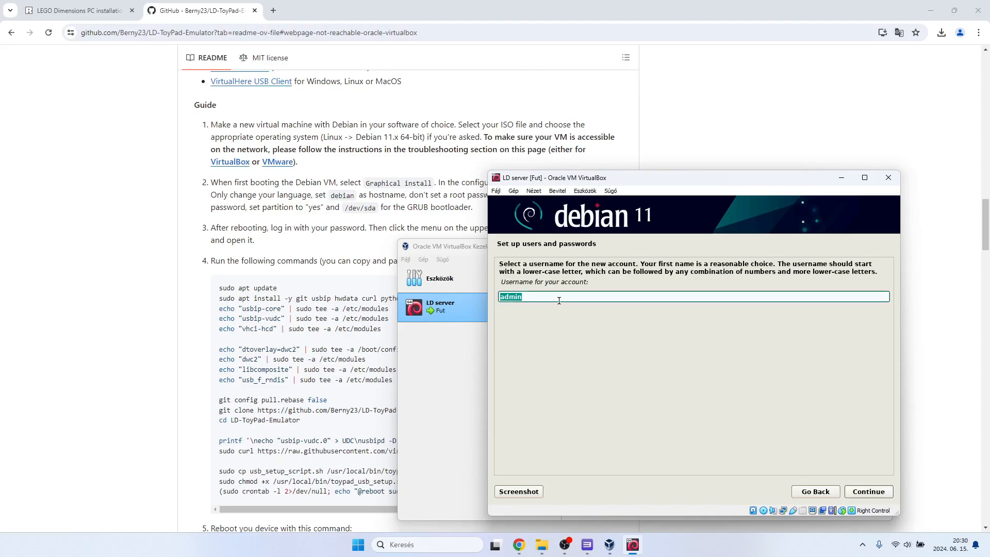
left_click_drag(559, 300, 500, 299)
type("account1")
left_click(863, 492)
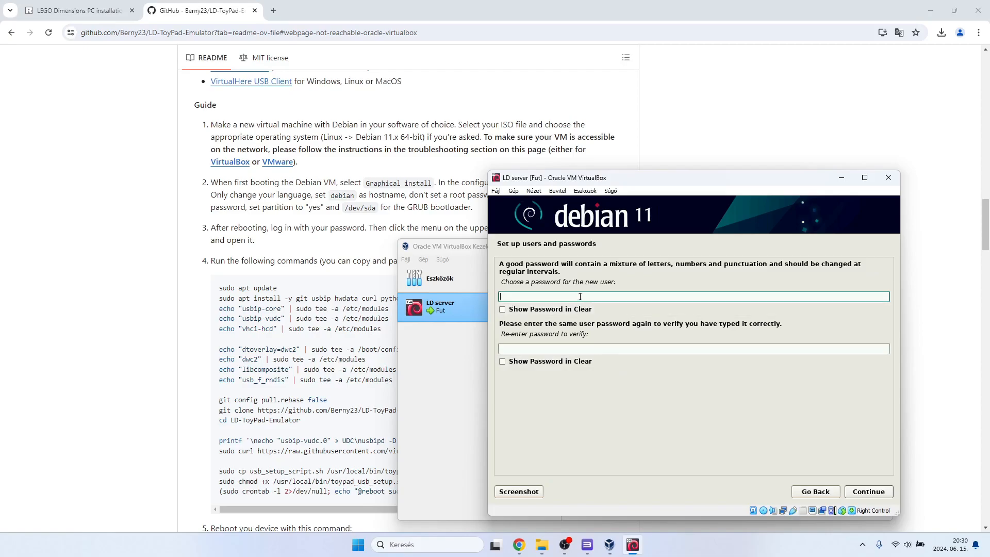
Show both password fields in clear text, enter and verify the new user's password, and continue to disk partitioning.
left_click(554, 310)
left_click(539, 361)
left_click(530, 296)
type("1234")
left_click(540, 345)
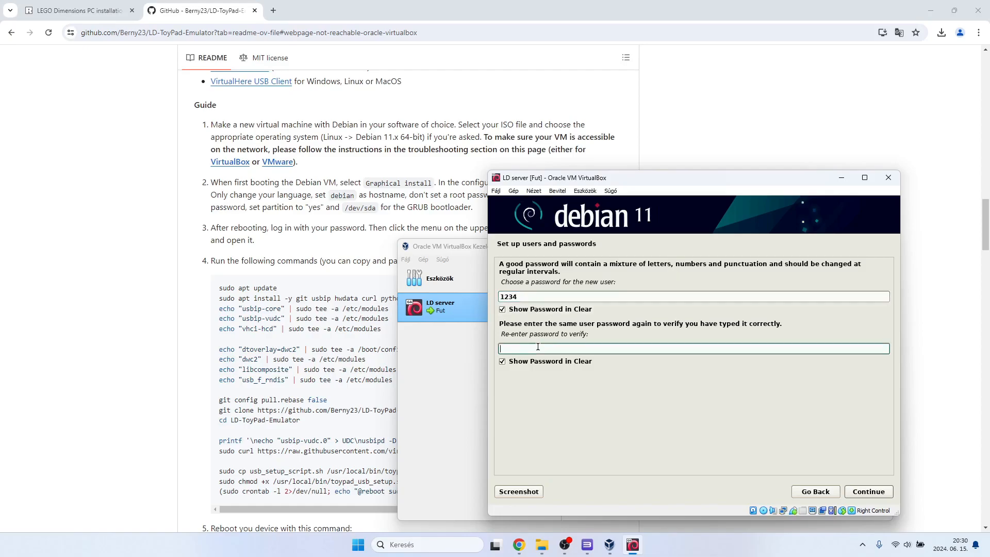
type("1234")
left_click(868, 495)
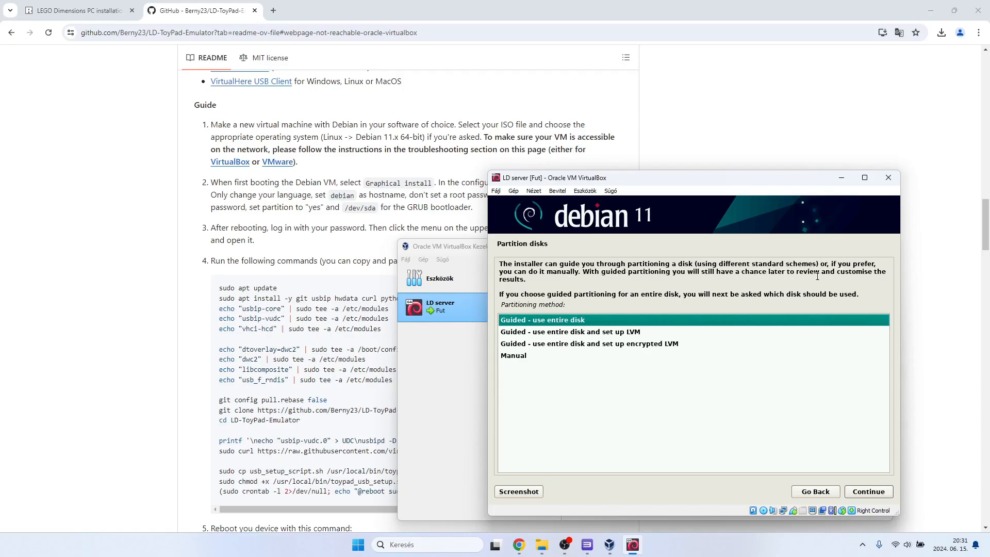
Partition the entire VBOX hard disk with all files in one partition and write the changes to disk.
left_click(851, 491)
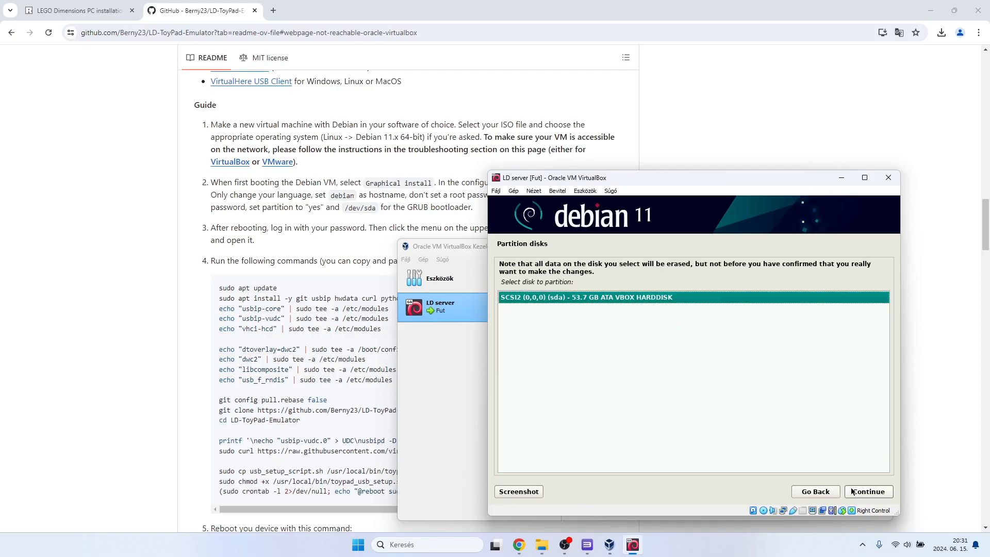
left_click(853, 495)
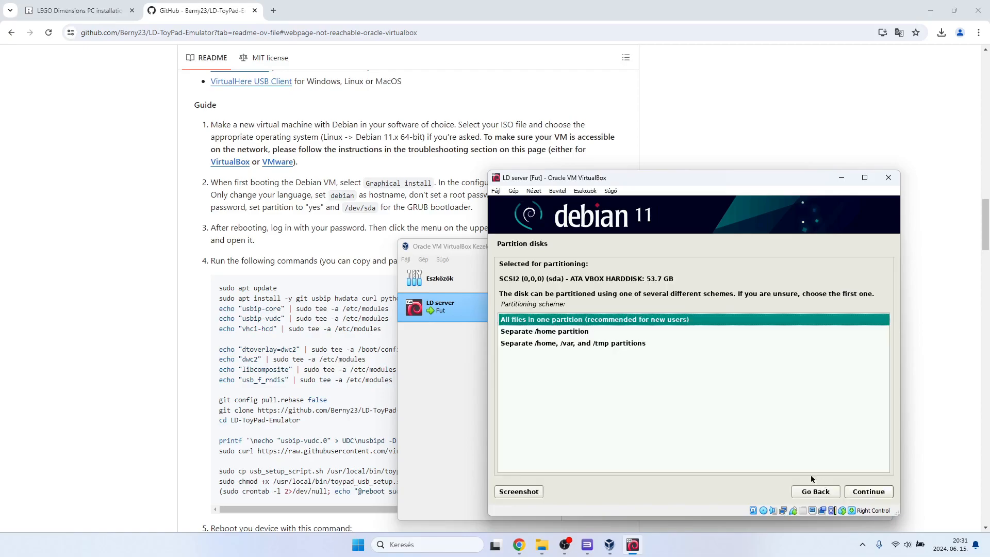
left_click(860, 493)
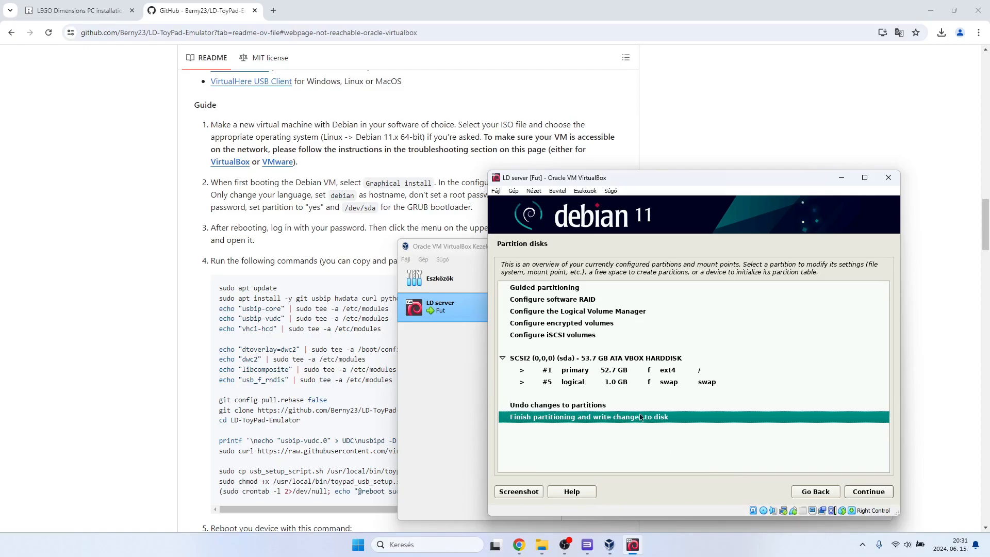
left_click(863, 490)
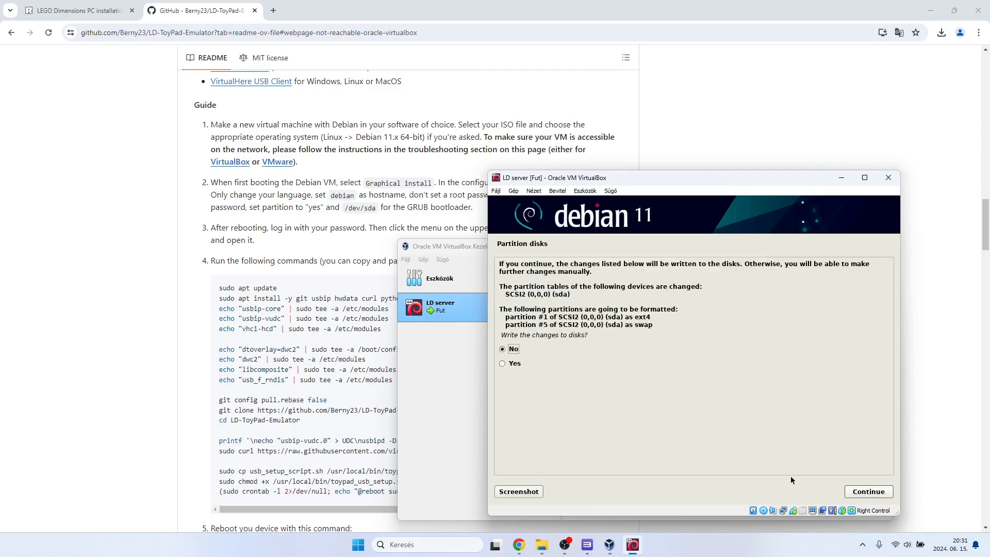
left_click(513, 363)
left_click(854, 490)
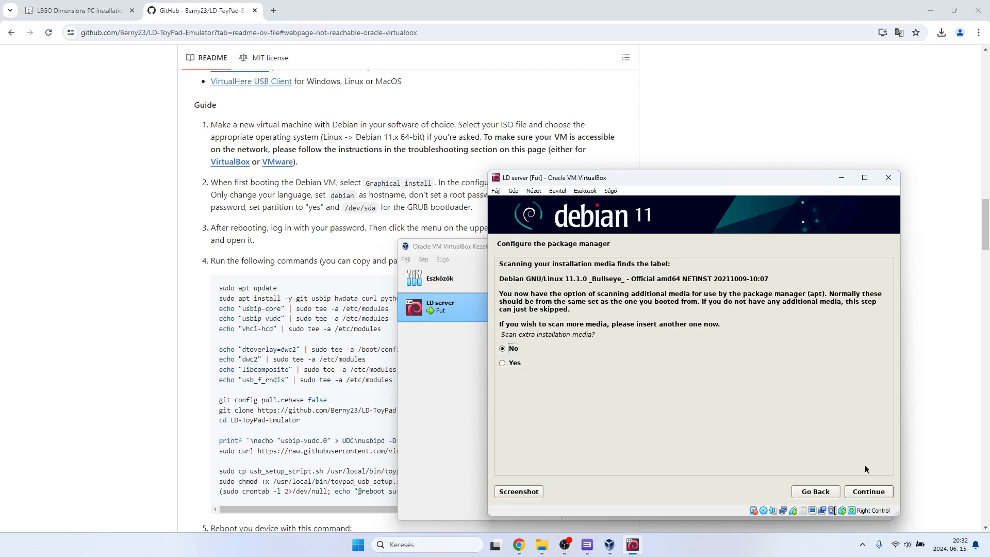
Skip scanning extra installation media and choose the deb.debian.org mirror for Hungary in the package manager setup.
left_click(877, 491)
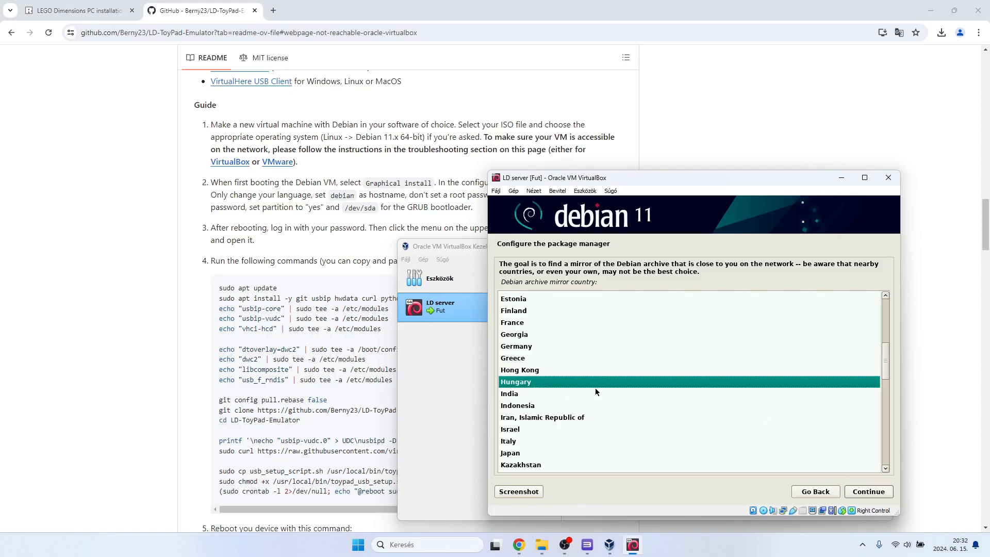
left_click(864, 494)
left_click(876, 494)
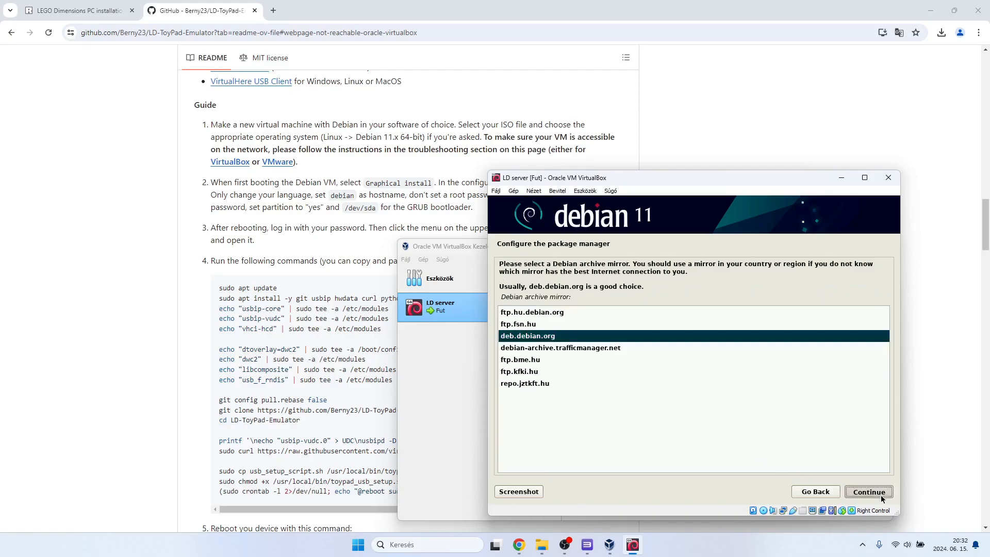
left_click(875, 493)
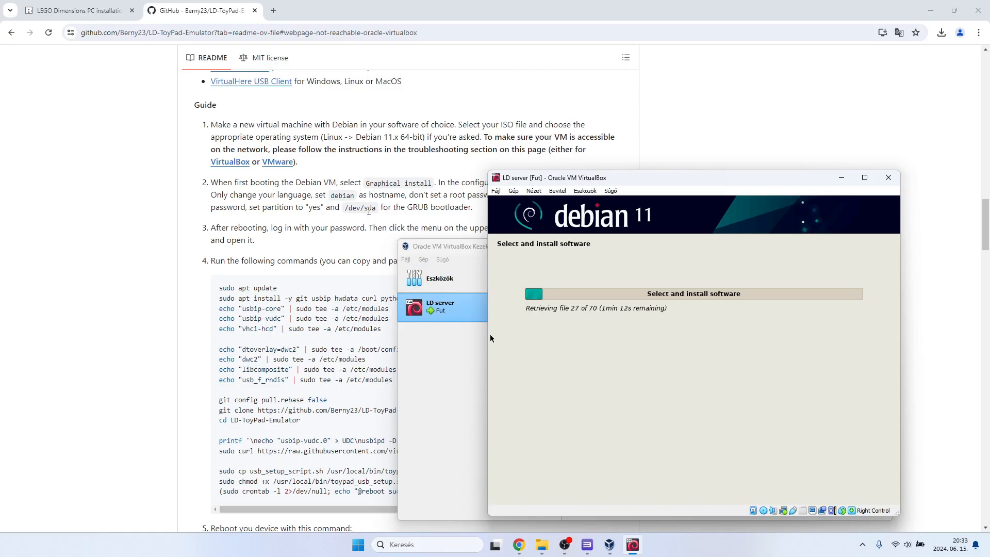
Minimize the VirtualBox manager and move the virtual machine window aside to uncover more of the README.
left_click(451, 250)
left_click(833, 246)
left_click_drag(668, 184, 717, 172)
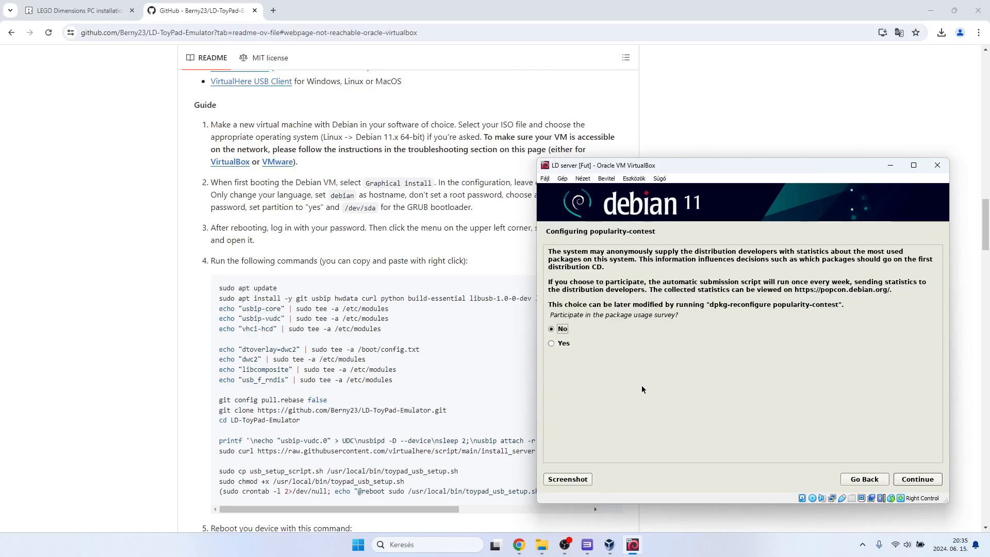
Decline the package usage survey and install the Debian desktop environment, GNOME and standard system utilities.
left_click(911, 479)
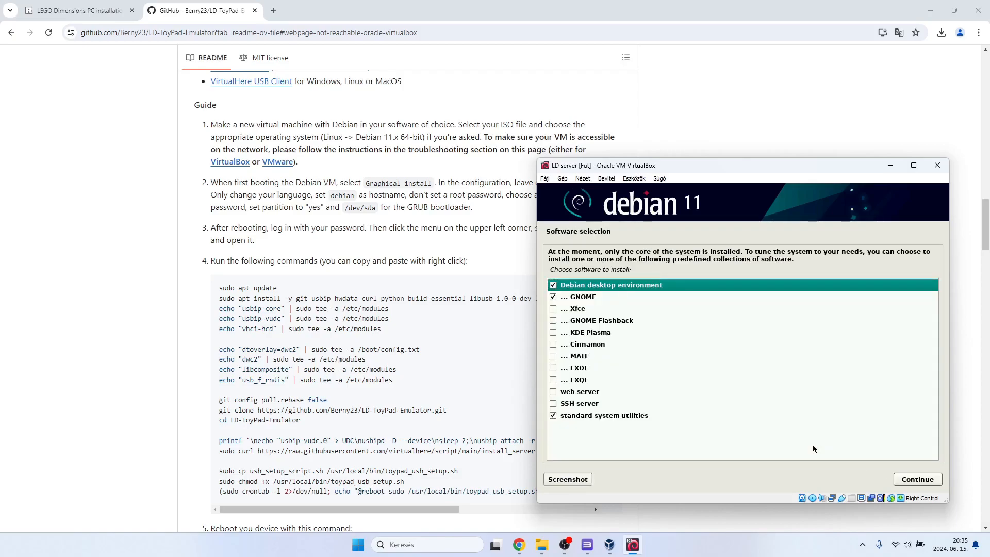
left_click(902, 483)
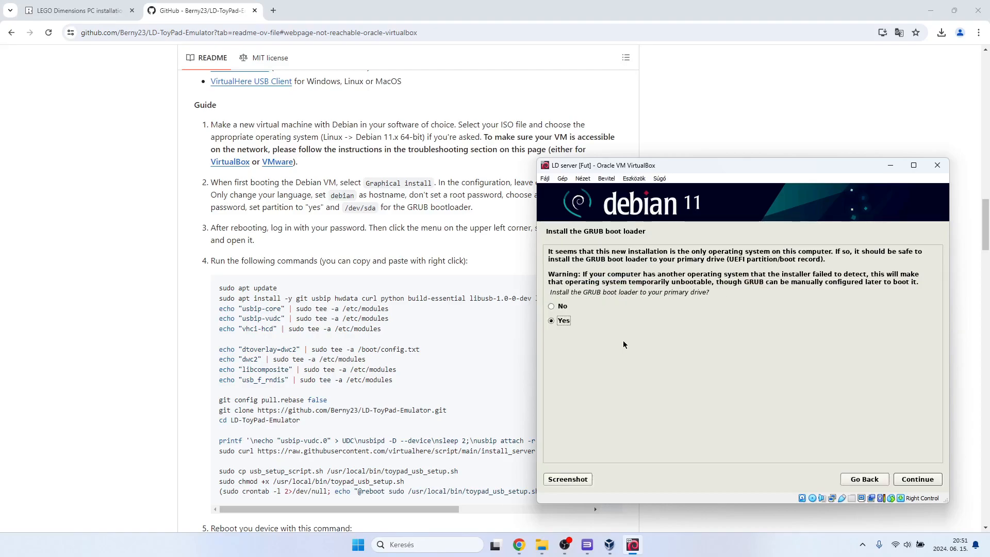
Install the GRUB boot loader on /dev/sda, then finish the installation and boot into the new system.
left_click(896, 478)
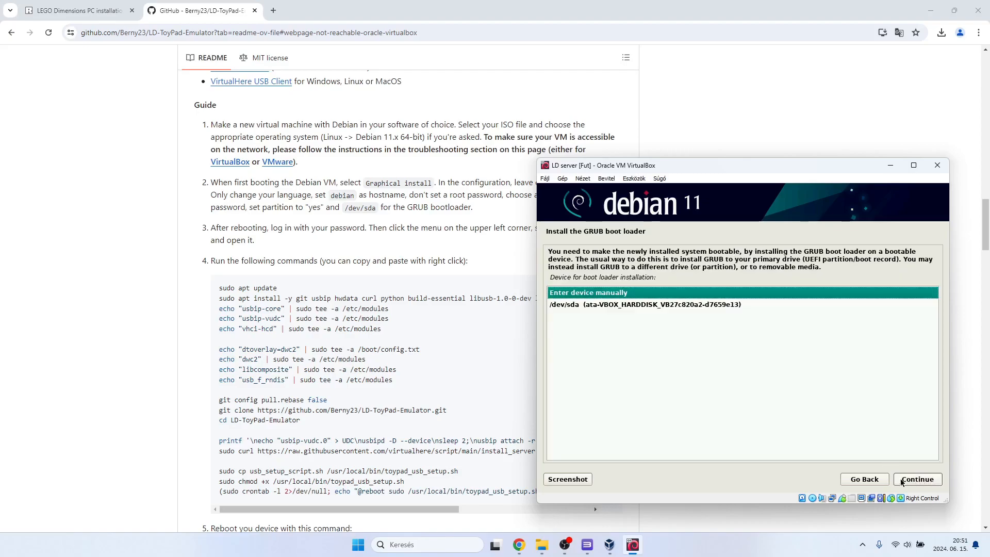
left_click(564, 305)
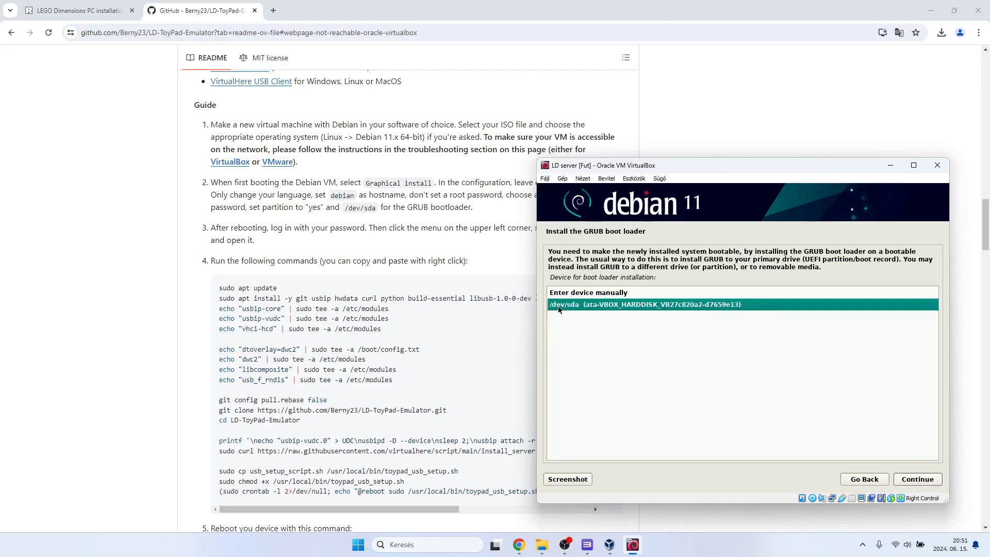
left_click(896, 479)
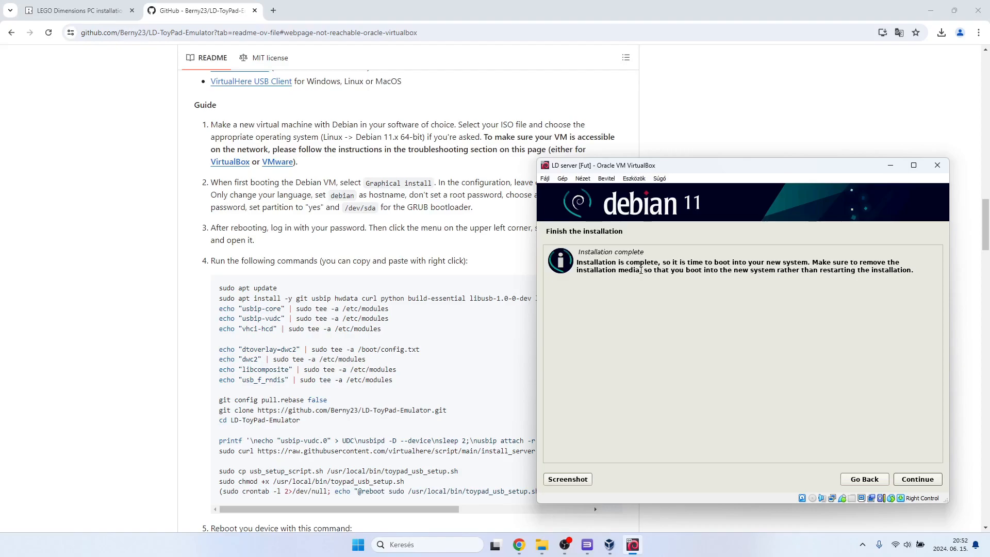
left_click(902, 478)
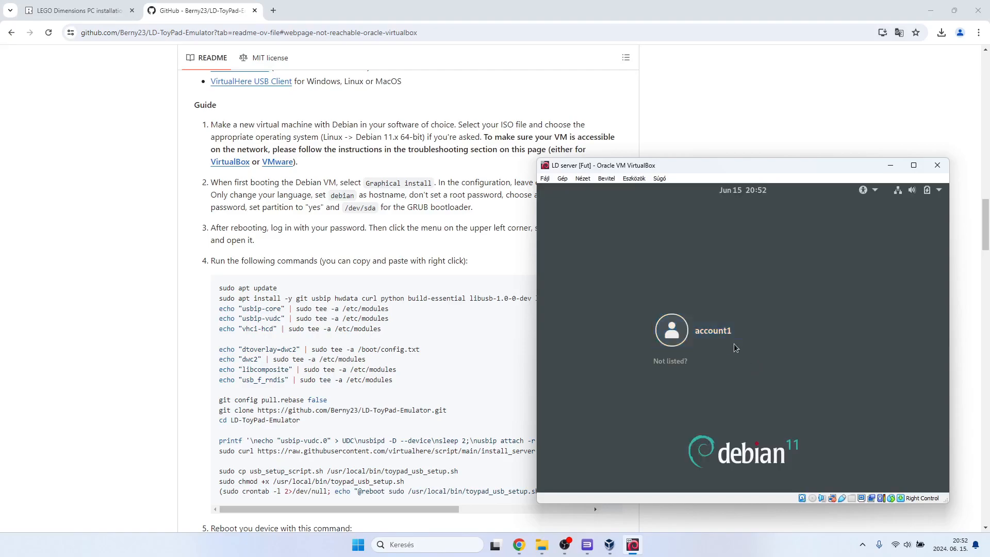
Log in to Debian as account1 by entering the account password.
left_click(723, 336)
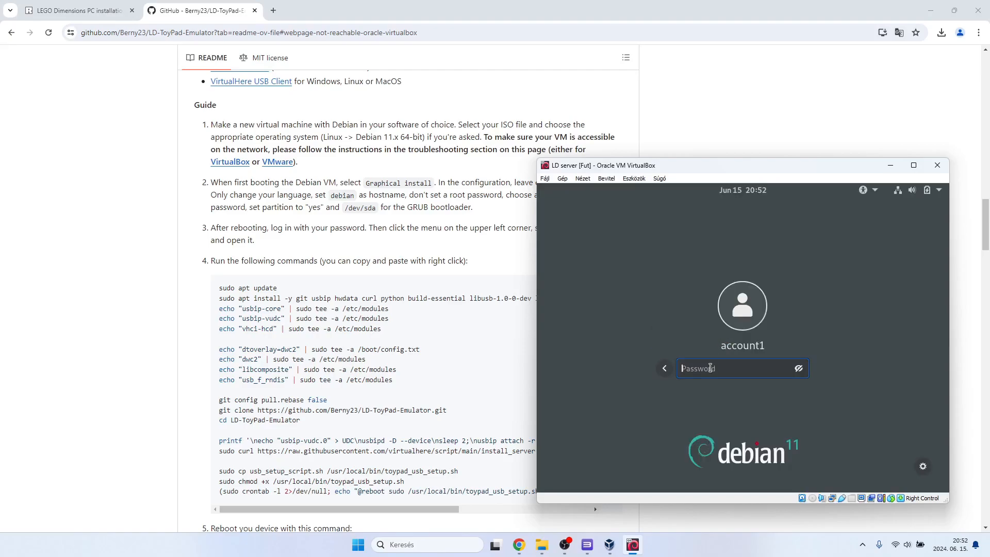
type("****")
key("Return")
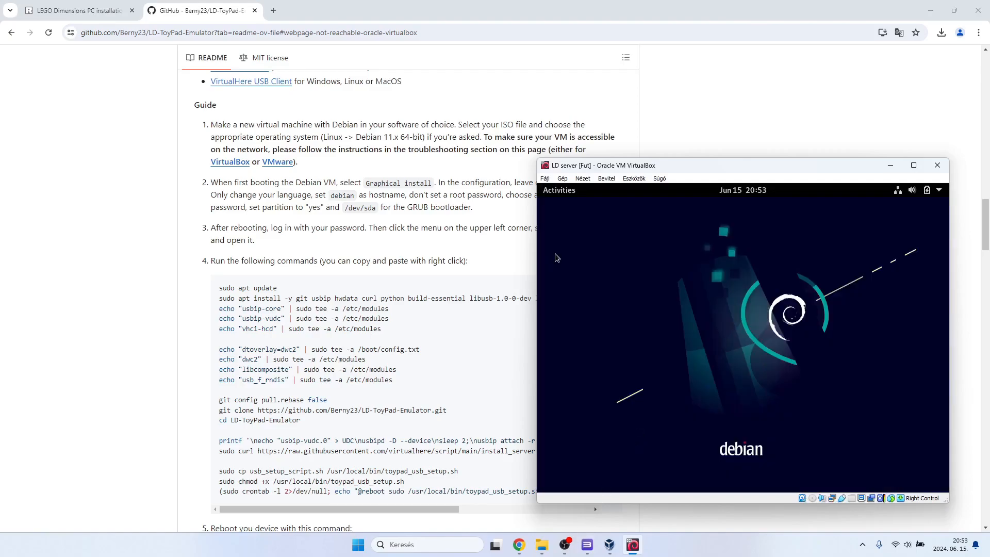
Search for "terminal" in Debian's activities overview and open the Terminal.
left_click_drag(628, 170, 719, 198)
left_click(650, 218)
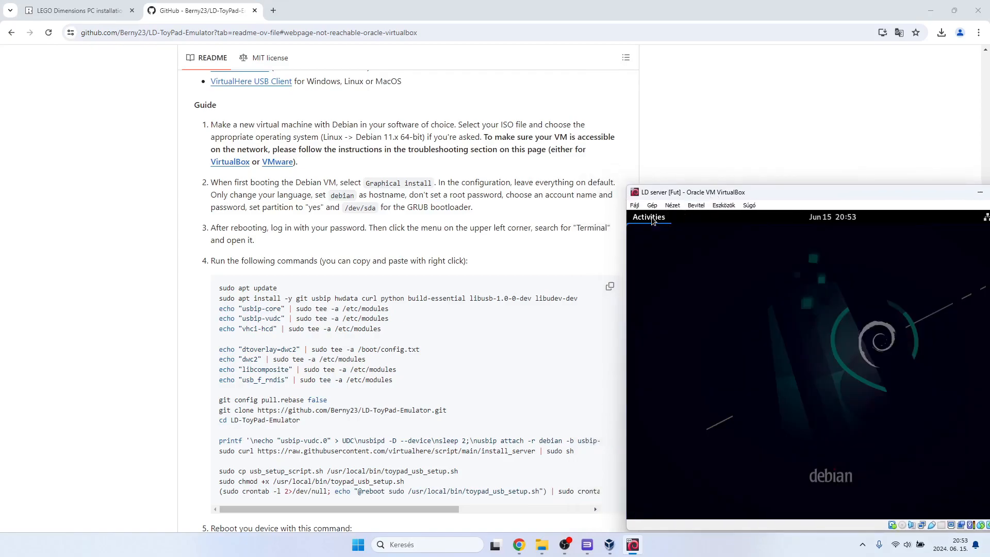
left_click_drag(797, 201, 632, 191)
type("terminal")
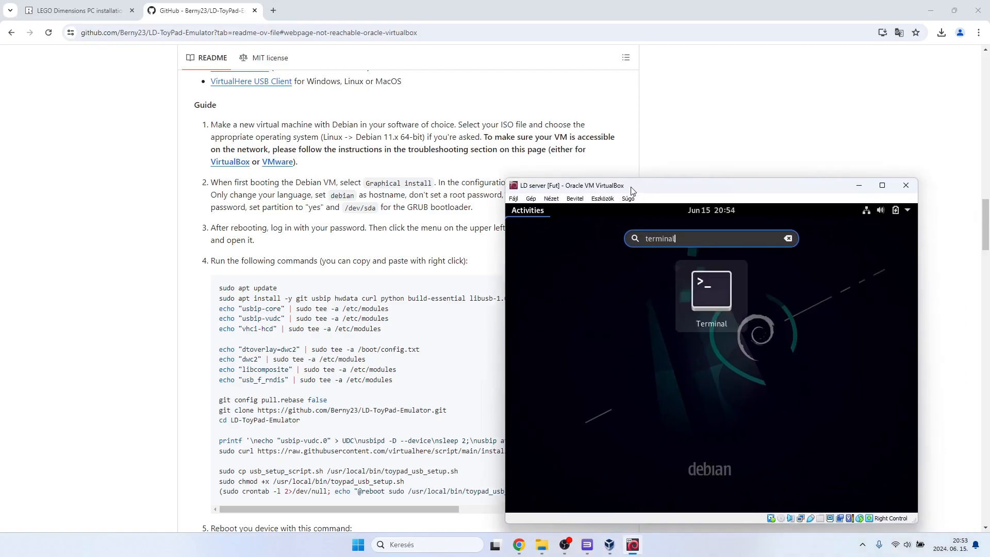
key("Return")
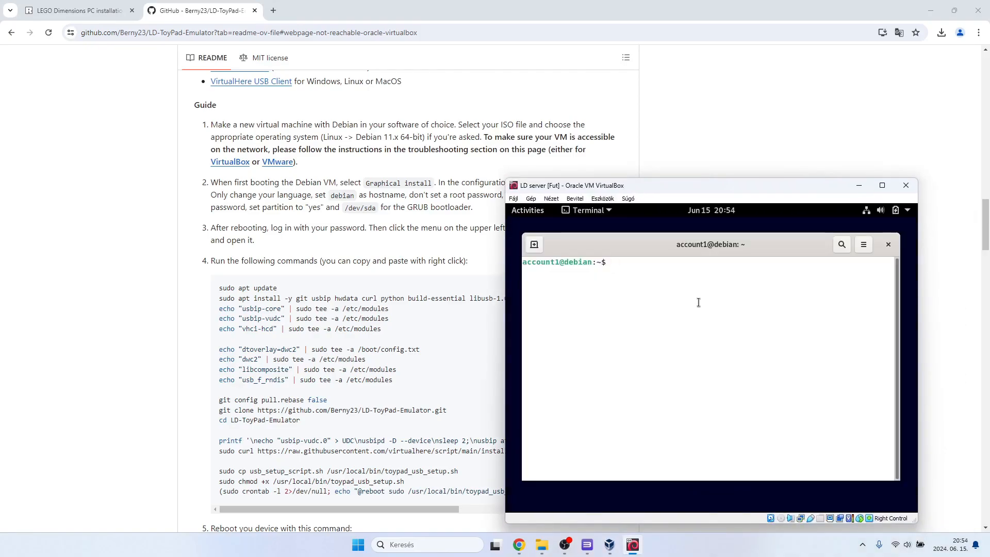
Snap the browser with the README to one half of the screen and place the virtual machine window beside it.
left_click_drag(689, 188, 719, 175)
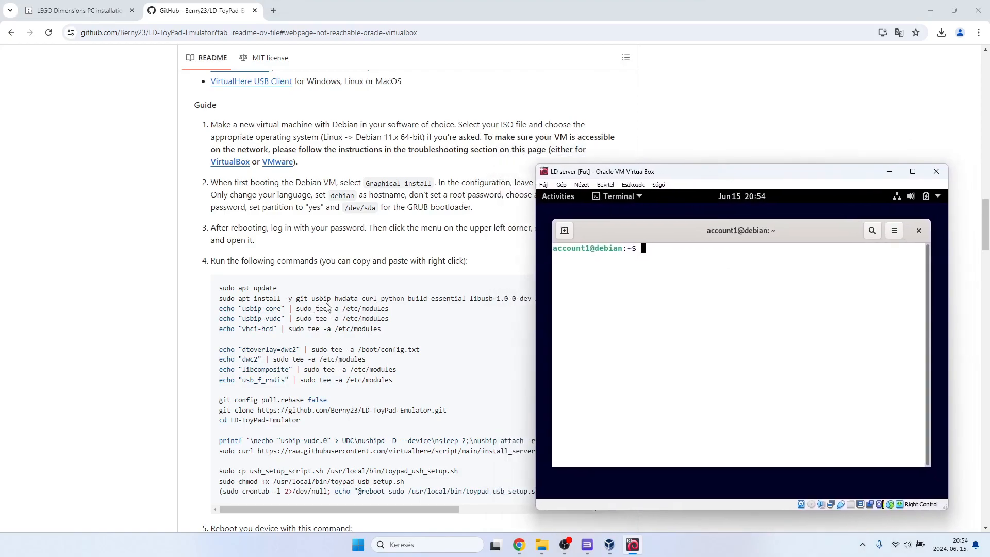
left_click_drag(557, 3, 2, 202)
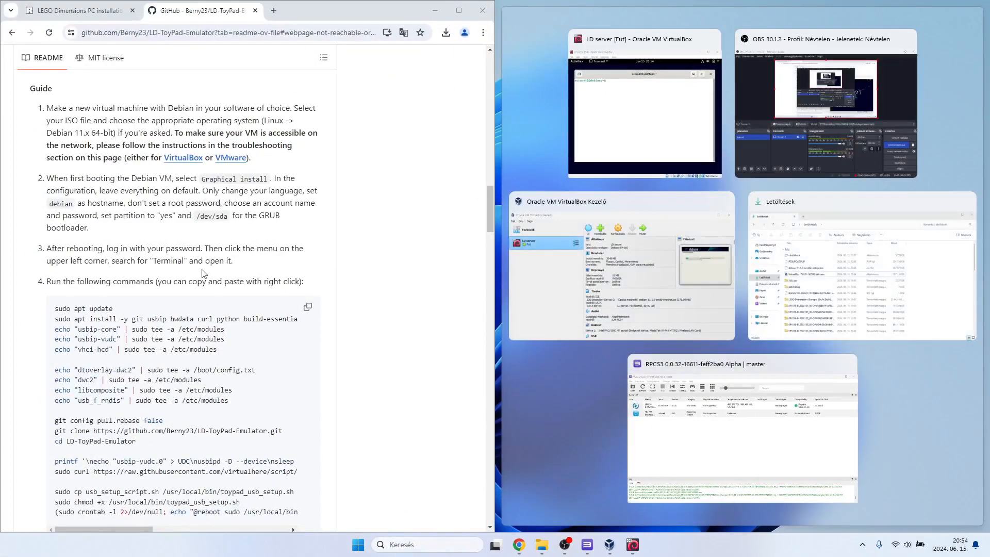
left_click(568, 419)
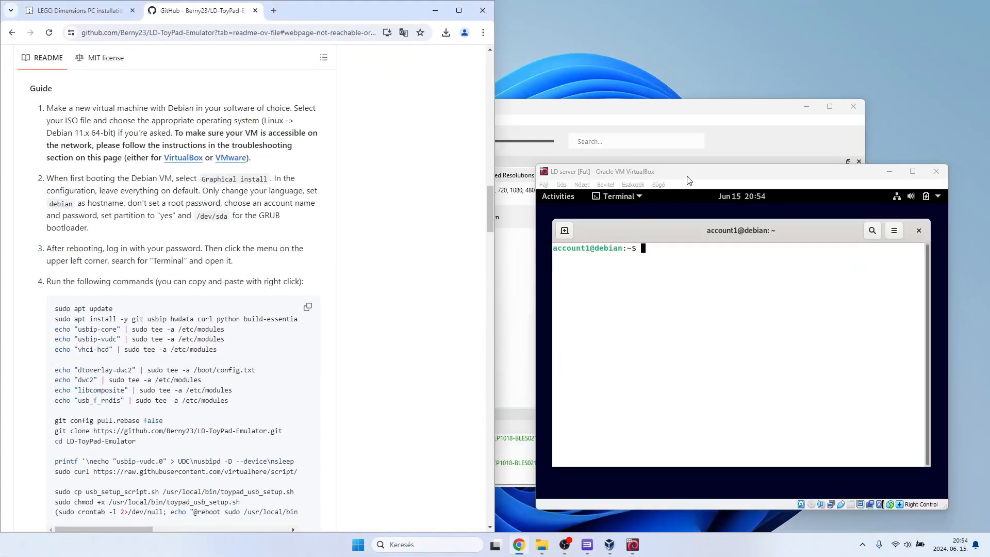
left_click_drag(705, 174, 652, 174)
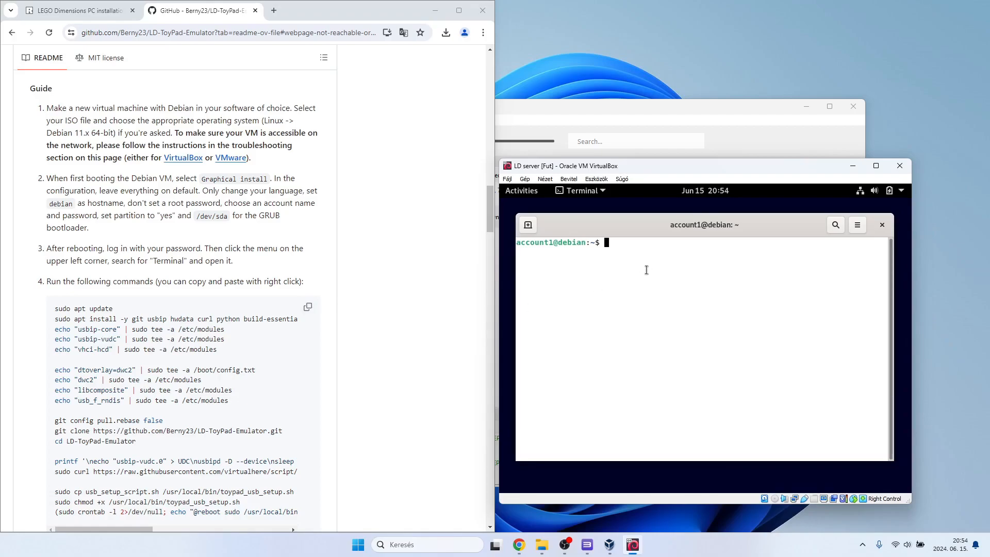
Run sudo apt update in the Debian terminal and authenticate with the sudo account password.
type("sudo apt update")
key("Return")
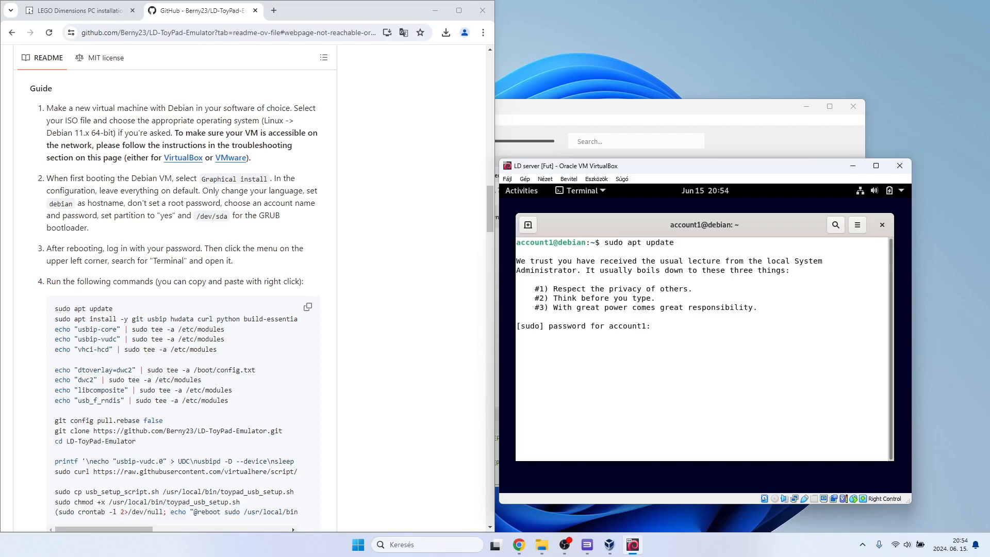
key("Return")
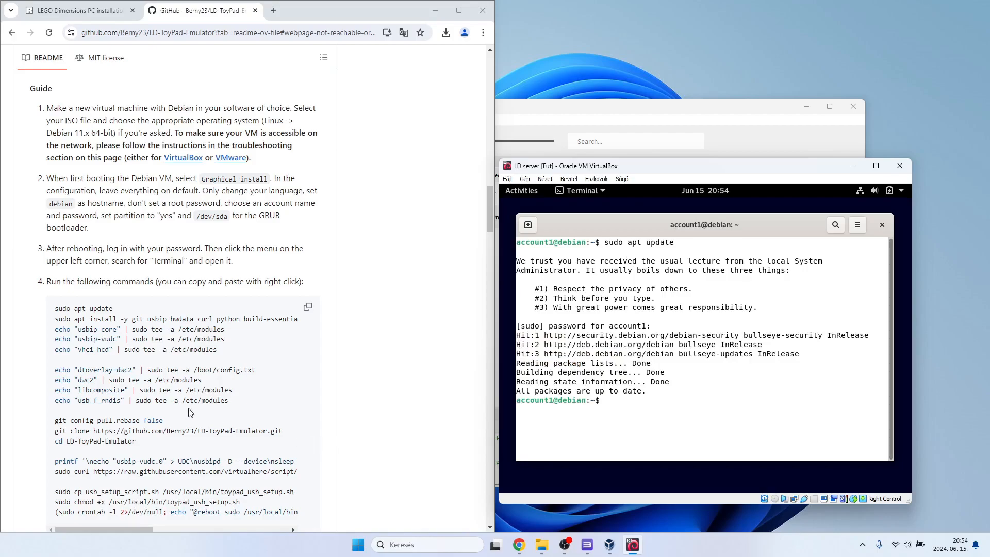
Run sudo apt install -y git usbip hwdata curl python build-essential libusb-1.0-0-dev libudev-dev in the Debian terminal.
type("sudo apt install -y git usbip hwdata")
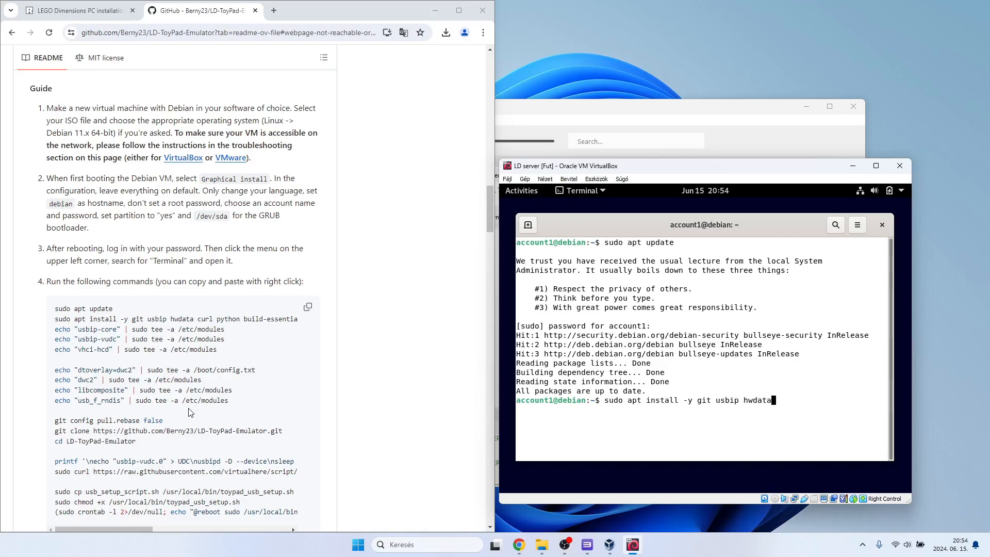
type(" curl python")
type("build-essenti")
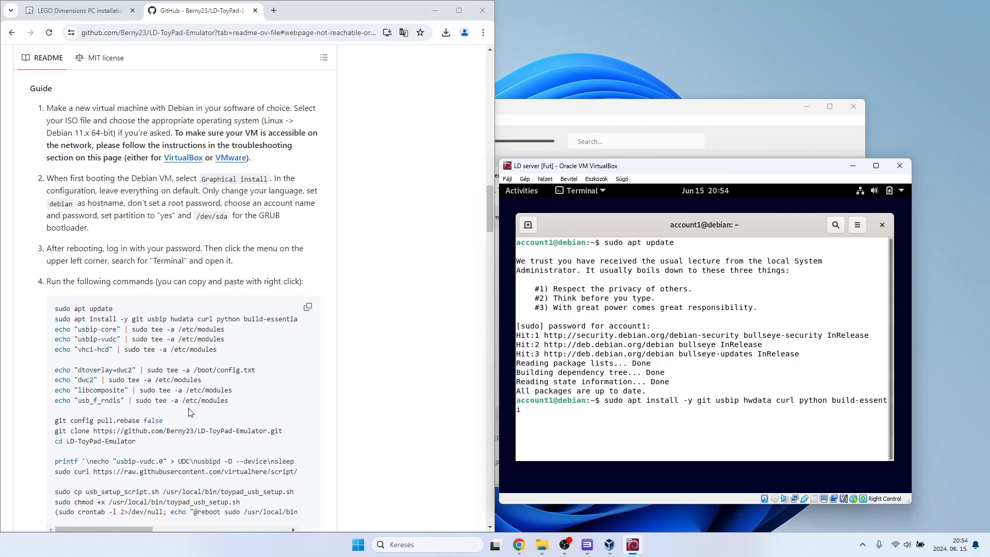
type("a")
scroll(191, 412, "right", 3)
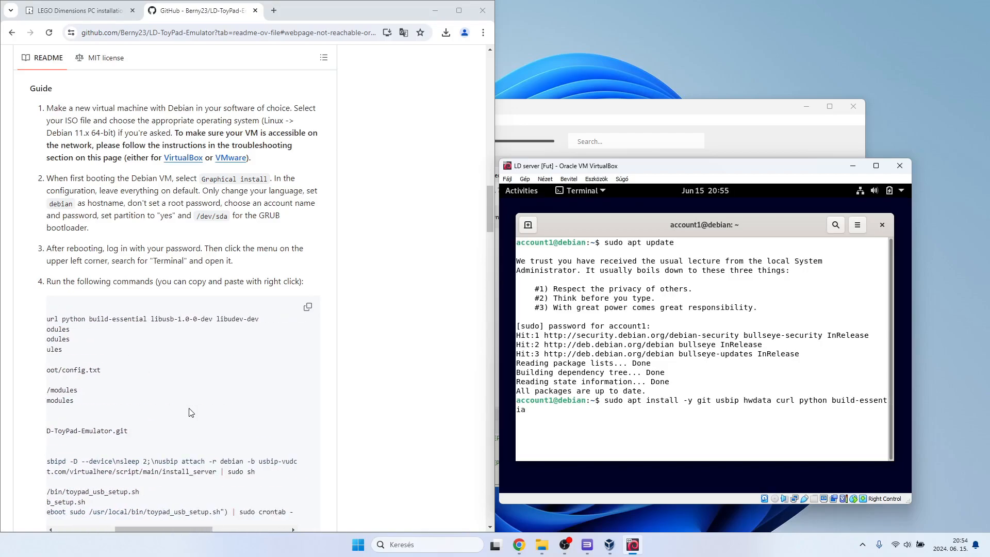
type("l libus")
type("b-1.")
type("0")
type("-0-dev ")
type("lu")
key("BackSpace")
type("ibudev-dev")
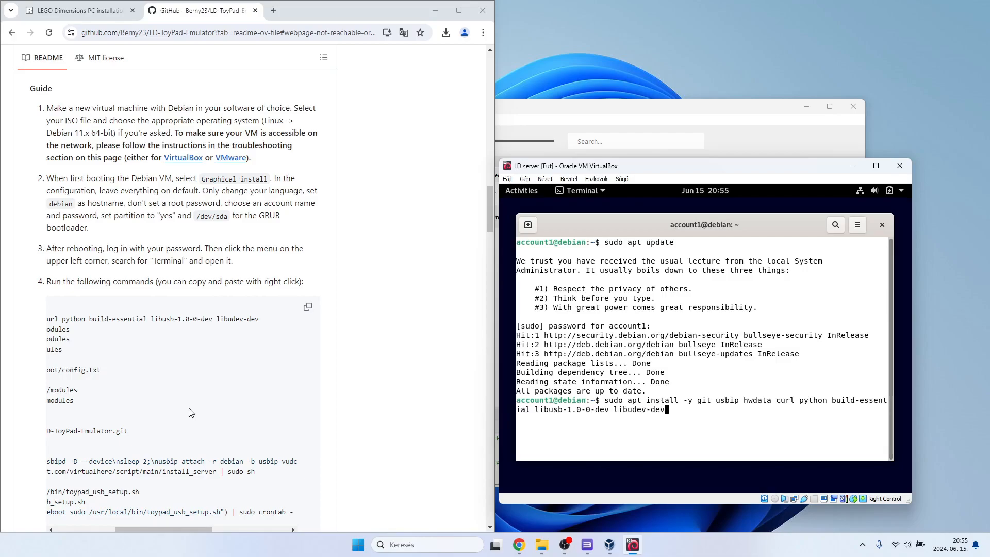
scroll(191, 412, "right", 3)
scroll(191, 412, "left", 6)
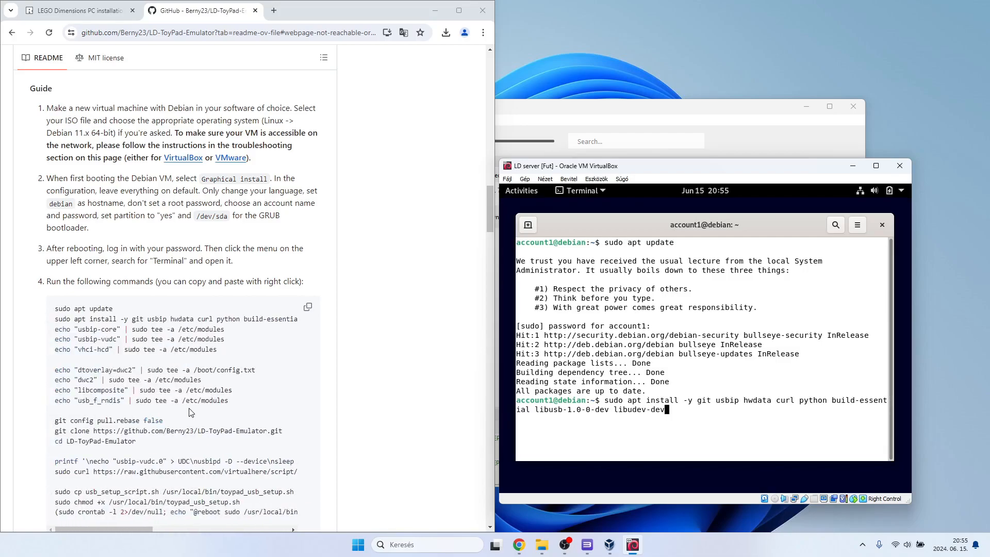
key("Return")
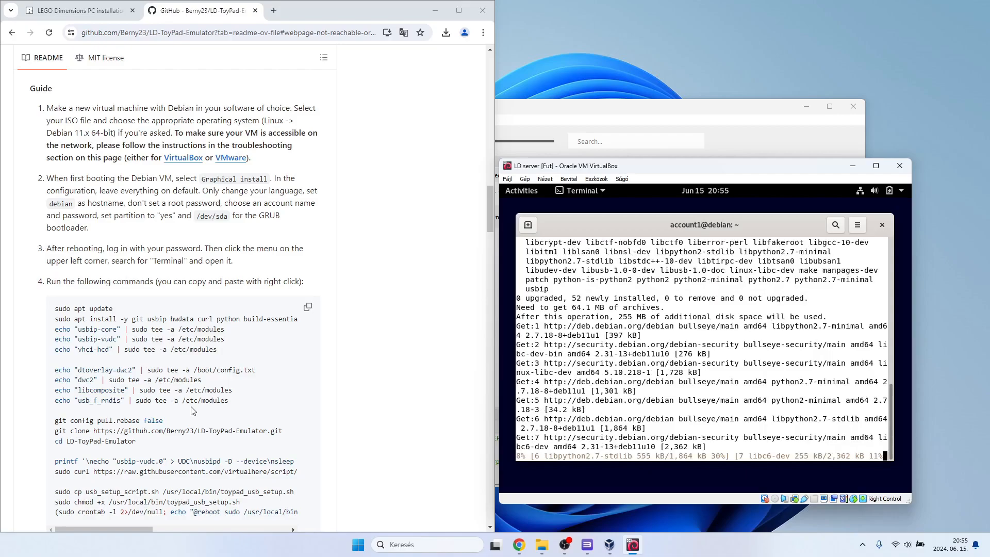
scroll(192, 410, "down", 2)
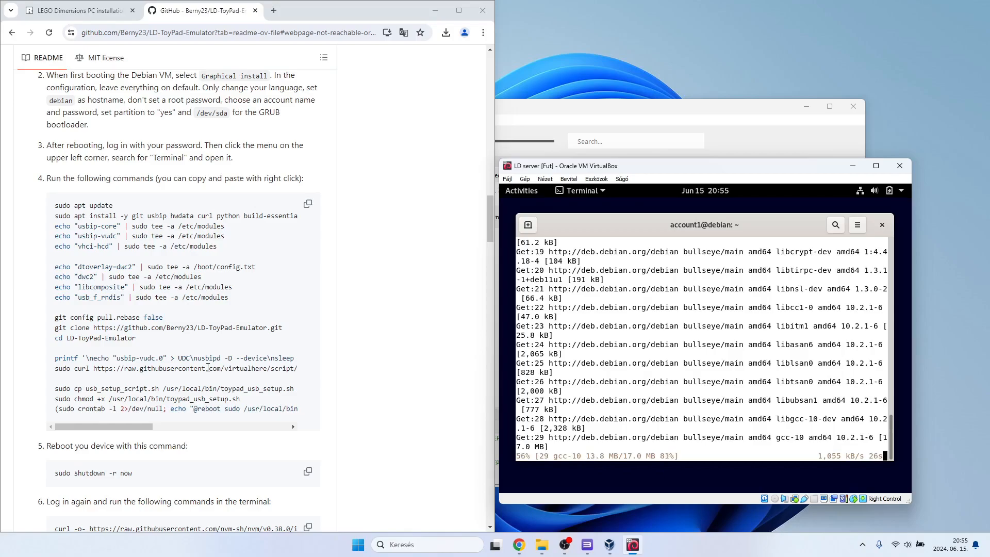
scroll(206, 370, "down", 3)
scroll(206, 370, "up", 3)
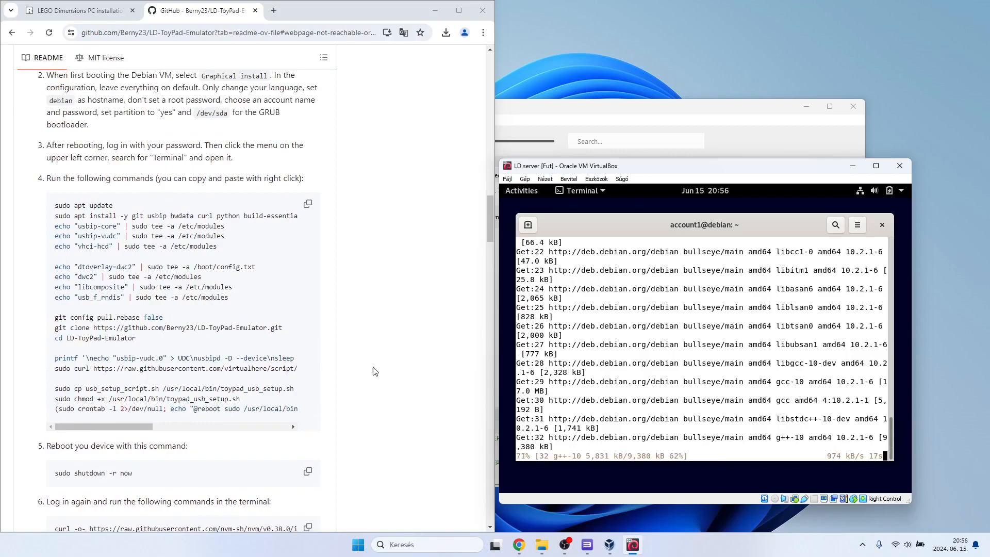
scroll(374, 371, "up", 1)
scroll(356, 366, "down", 1)
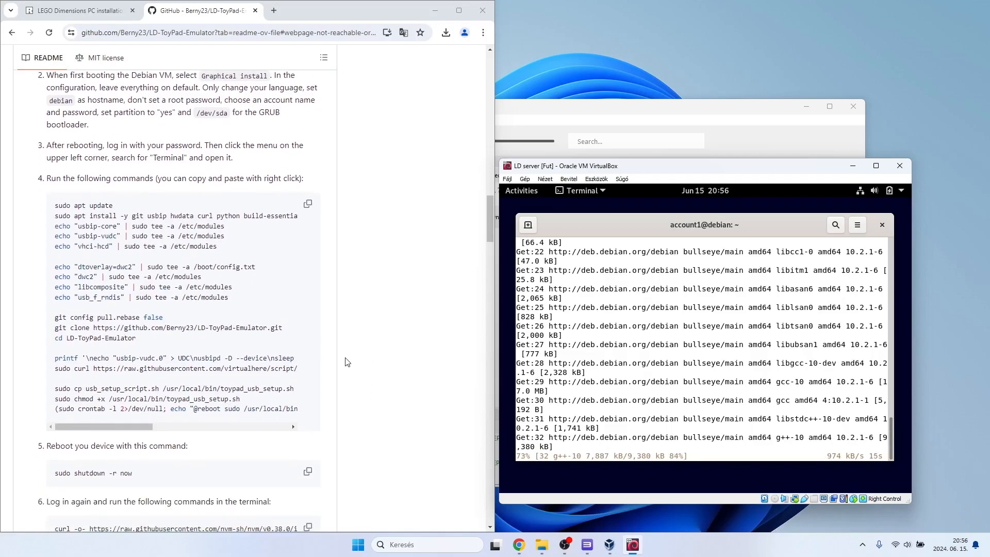
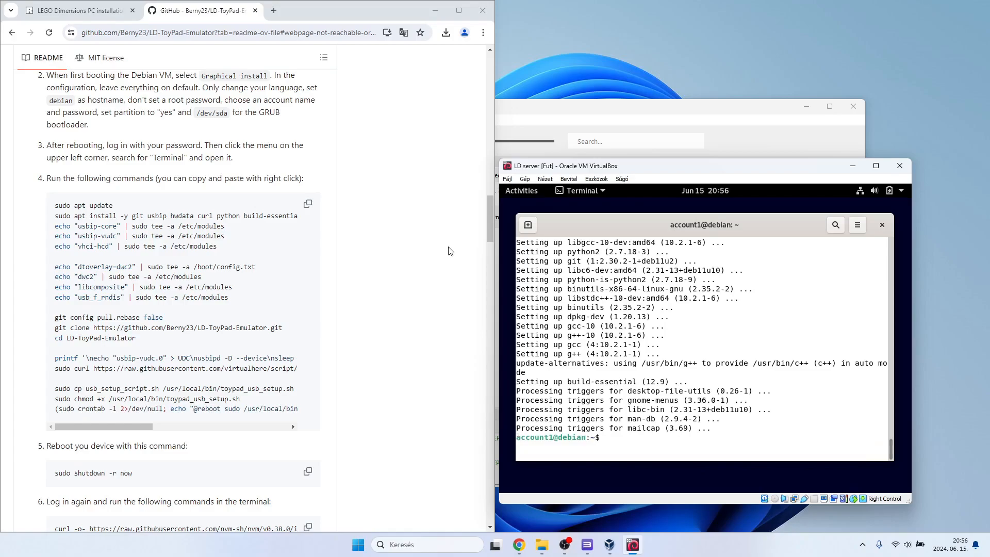
Append usbip-core to /etc/modules by running echo "usbip-core" | sudo tee -a /etc/modules in the Debian terminal.
type("echo \"usbip-core\" | sudo tee -a /et")
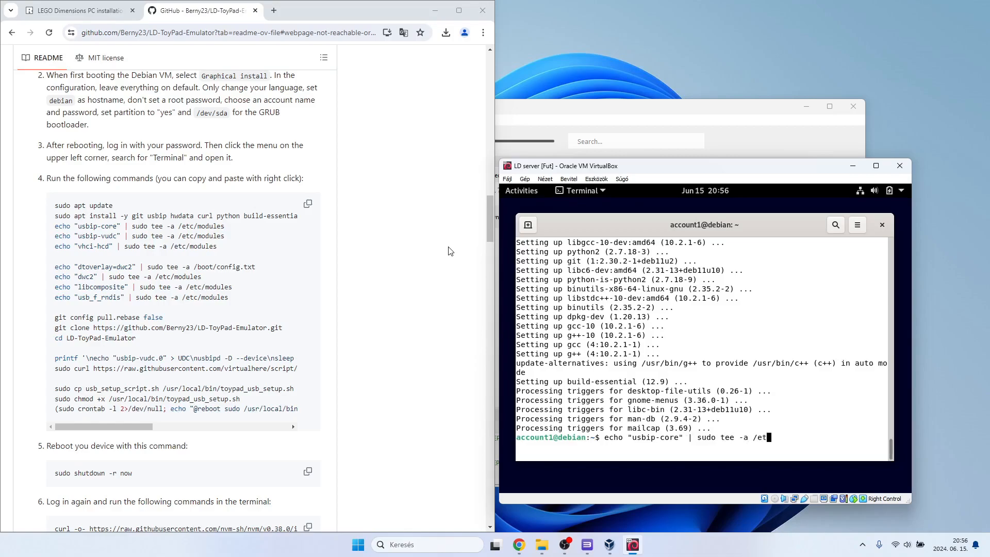
type("c/modules")
key("Return")
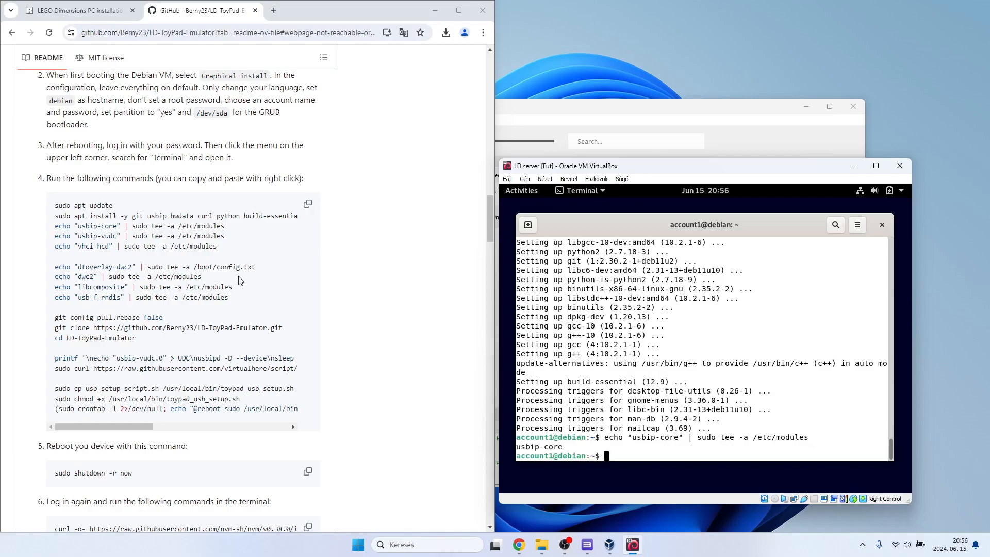
Append usbip-vudc to /etc/modules by running echo "usbip-vudc" | sudo tee -a /etc/modules.
type("echo \"usbip-vudc\" | sudo ")
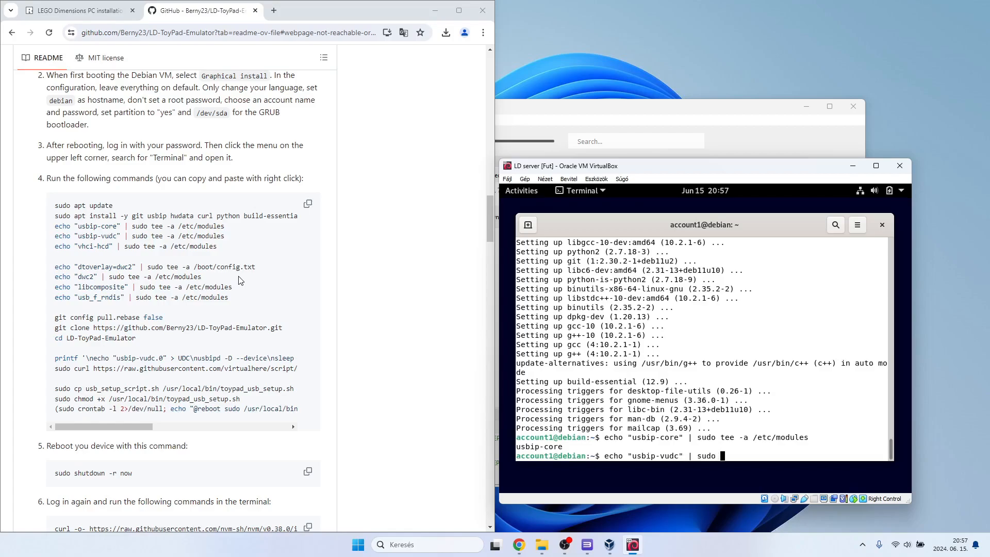
type("tee -a /etc/modules")
key("Return")
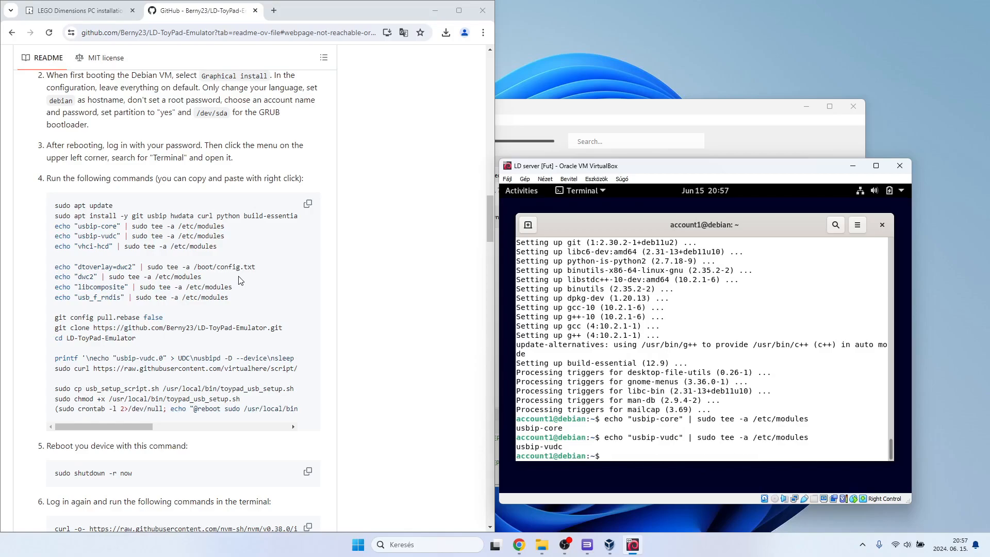
Append vhci-hcd to /etc/modules by running echo "vhci-hcd" | sudo tee -a /etc/modules.
type("echo \"vhci-hcd\" | sudo tee -a /etc/modules")
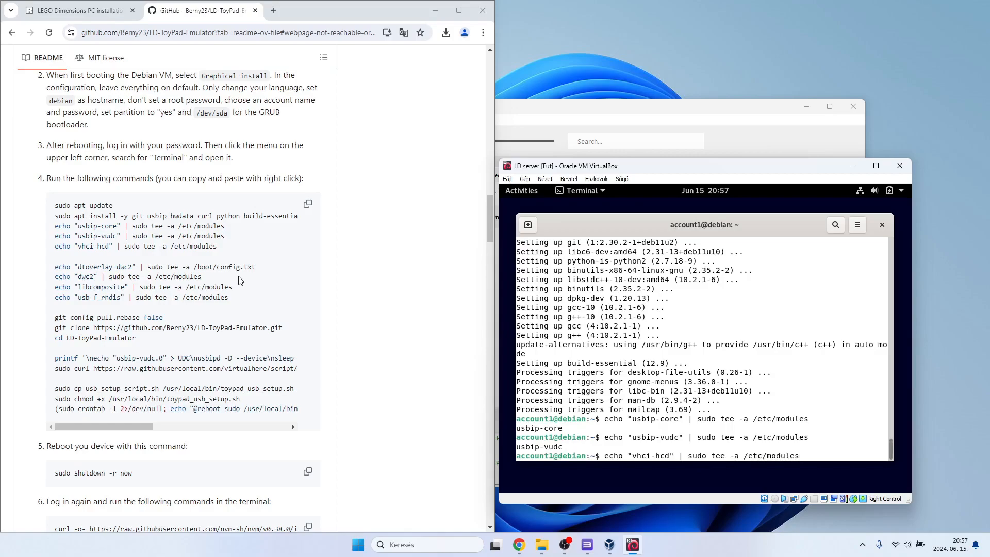
key("Return")
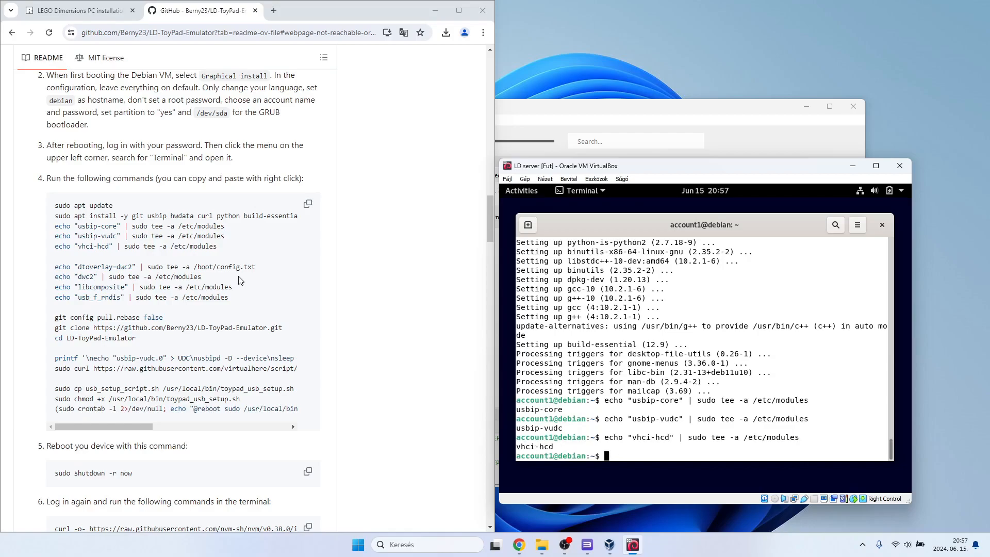
Append the dwc2 overlay setting to the boot configuration by running echo "dtoverlay=dwc2" | sudo tee -a /boot/config.txt.
type("echo \"dtoverlay=dwc2\"")
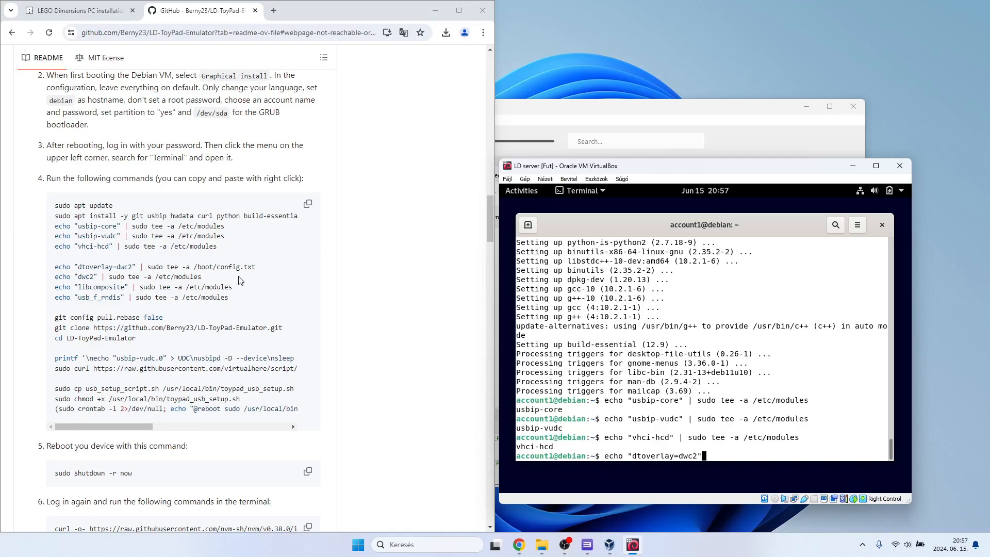
type("sudo tee -a /bott")
key("BackSpace")
key("BackSpace")
type("ot/config.txt")
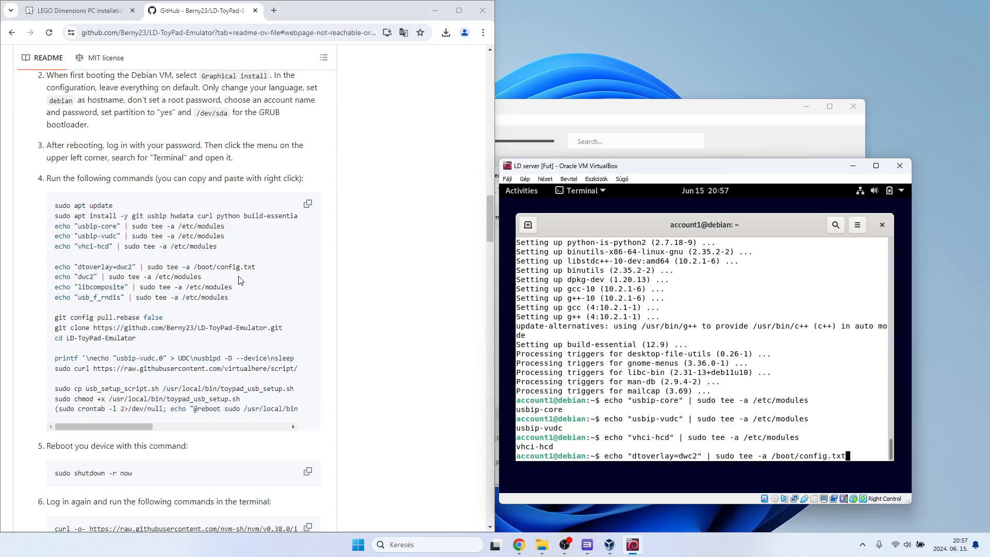
key("Return")
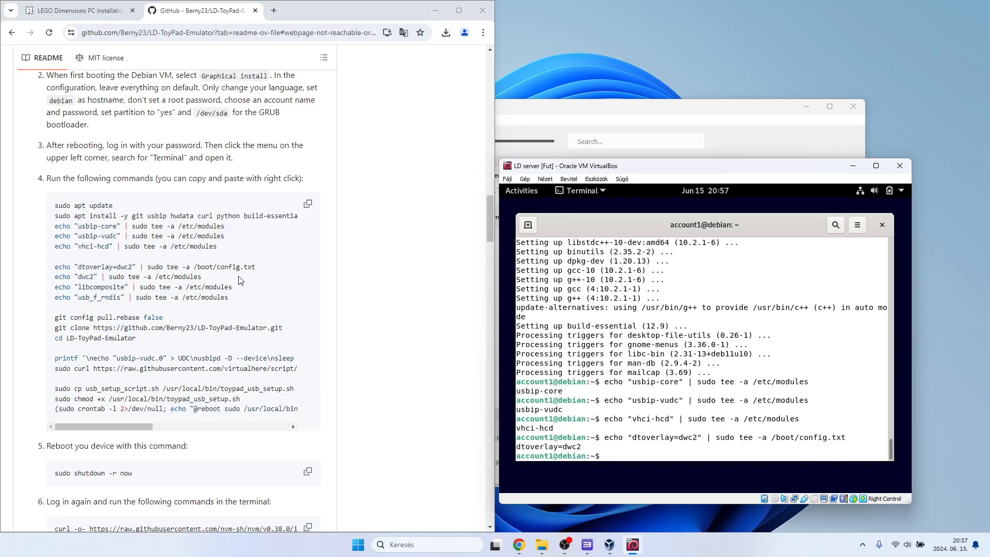
Append dwc2 to /etc/modules by running echo "dwc2" | sudo tee -a /etc/modules.
type("echo \"dwc2\" | sudo tee -a /etc/modules")
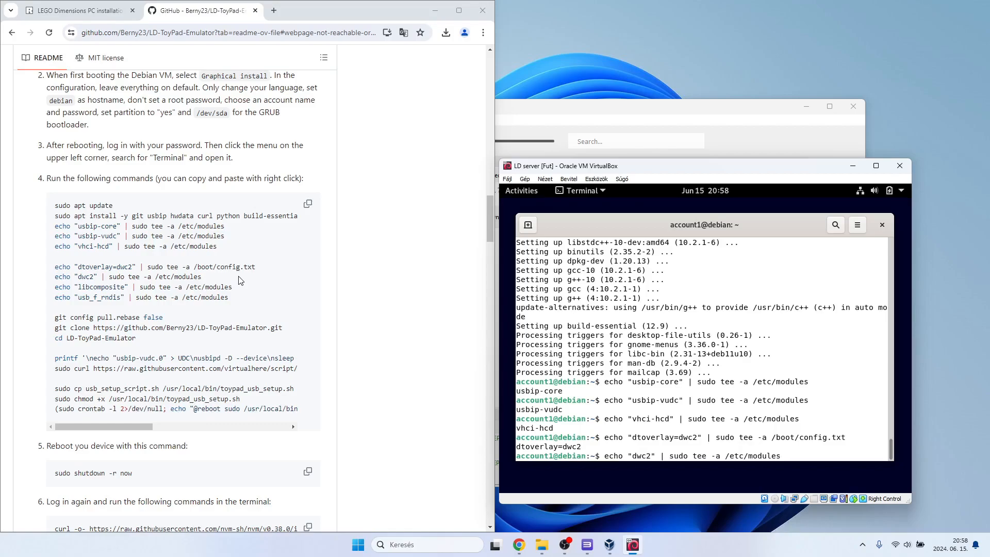
key("Return")
Append libcomposite to /etc/modules by running echo "libcomposite" | sudo tee -a /etc/modules.
type("echo \"lib")
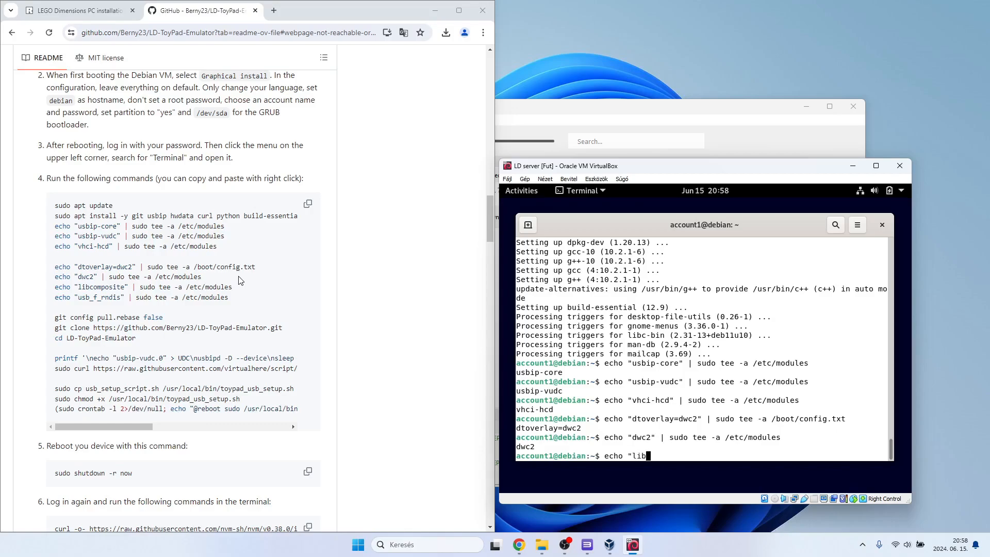
type("composite\" | sudo tee -a /etc/mo")
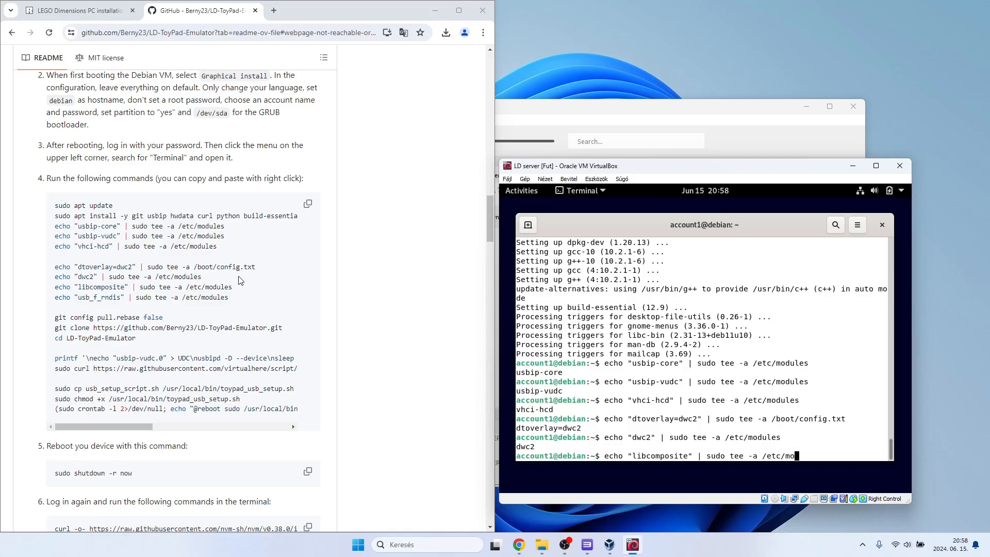
type("dules")
key("Return")
Append usb_f_rndis to /etc/modules by running echo "usb_f_rndis" | sudo tee -a /etc/modules.
type("echo \"usb_f_rndis\"")
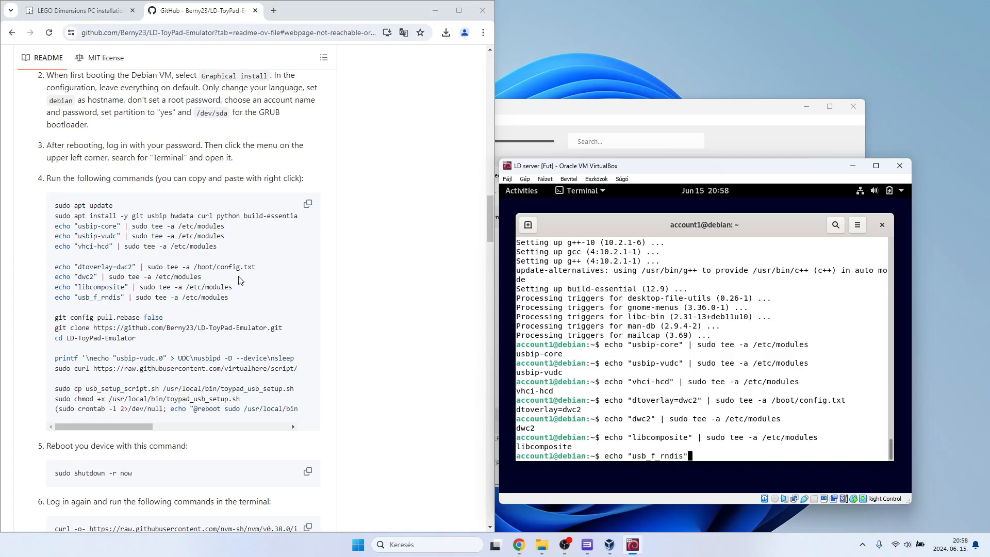
type(" | sudo tee -a /etc/modules")
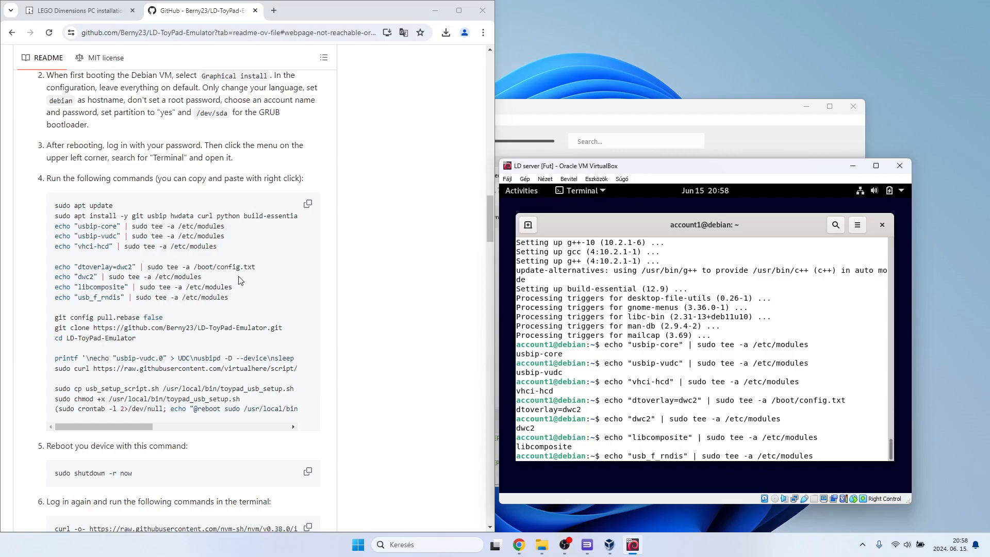
key("Return")
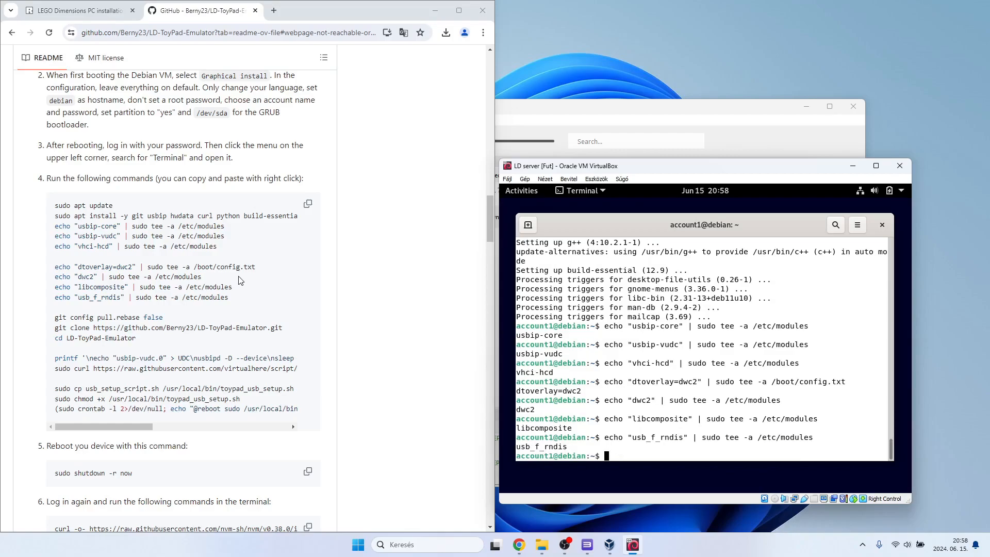
Try to run git config pull.rebase false from the home directory.
type("git config pull.rebase false")
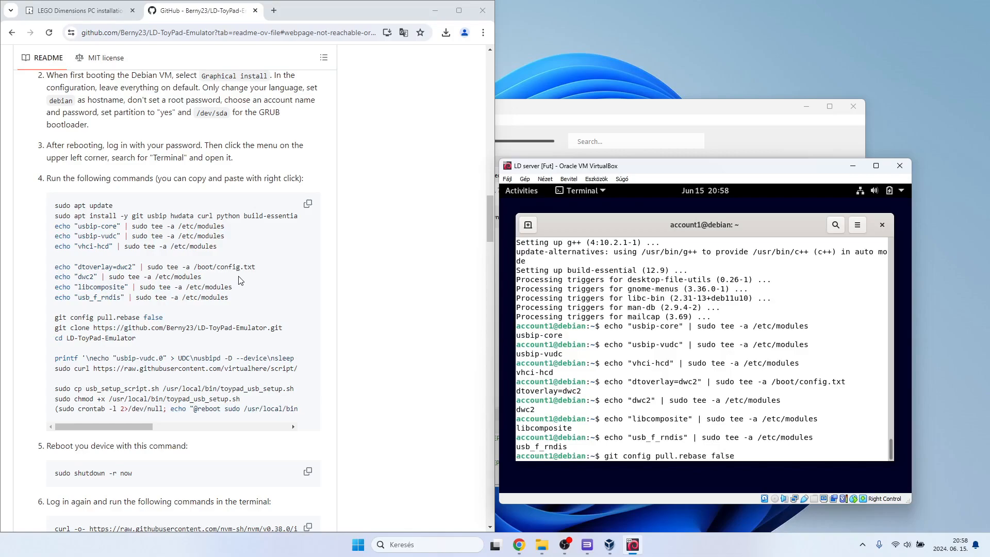
key("Return")
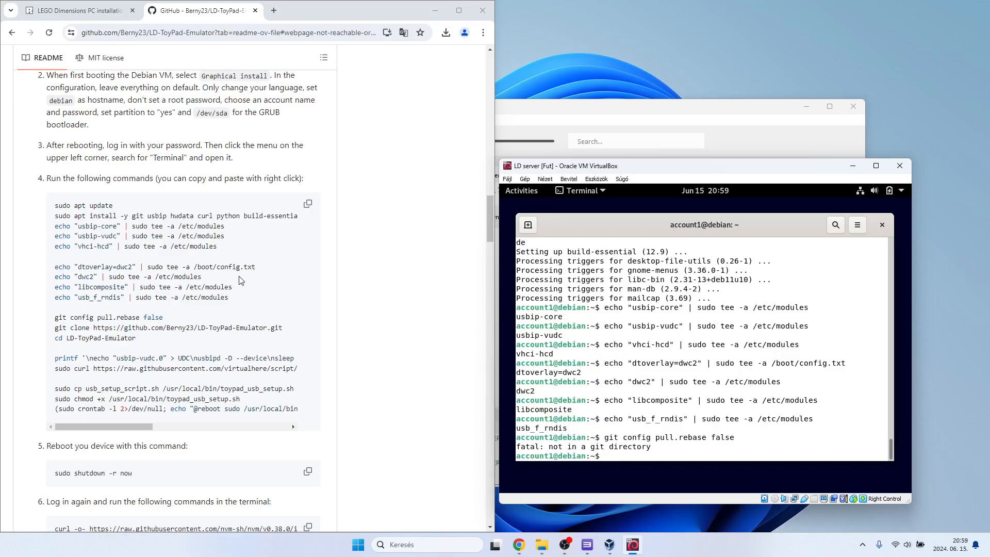
scroll(215, 346, "right", 5)
scroll(215, 346, "left", 5)
type("git clone https://github.")
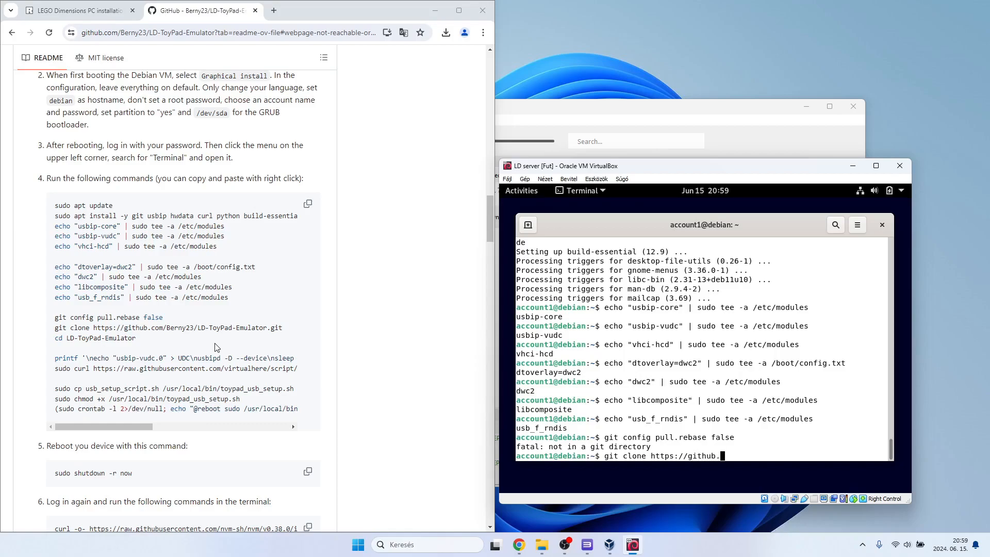
type("com/Berny23/LD-ToyPad-Emual")
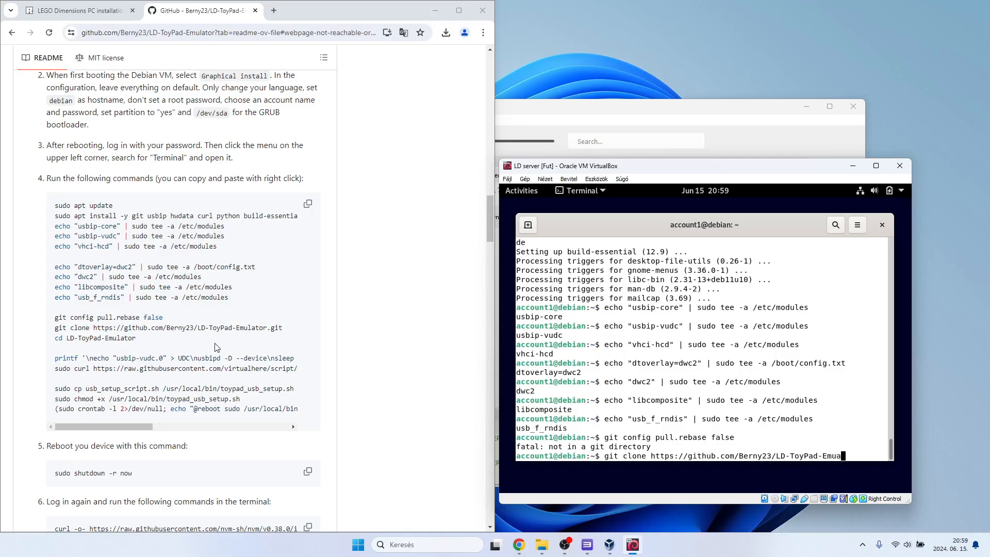
key("BackSpace")
key("BackSpace")
type("lator.git")
scroll(216, 346, "right", 1)
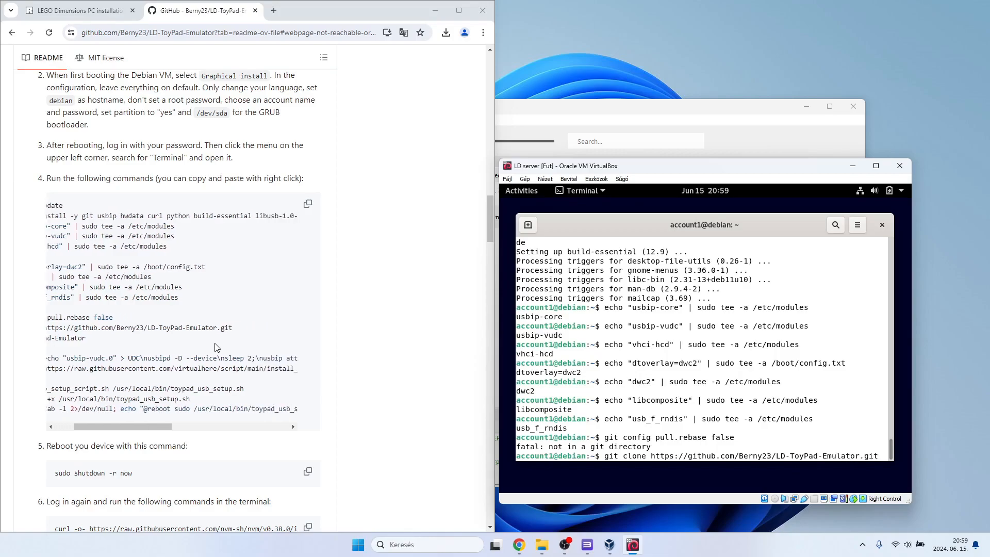
scroll(216, 346, "left", 1)
key("Return")
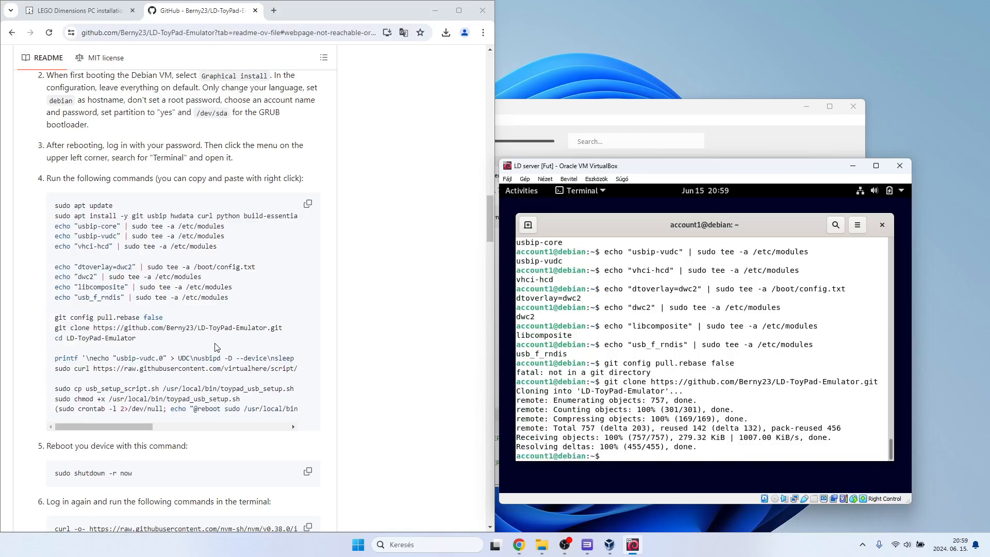
Change the terminal's working directory to the cloned LD-ToyPad-Emulator folder.
type("cd ld-")
key("BackSpace")
key("BackSpace")
key("BackSpace")
type("LD-")
key("Tab")
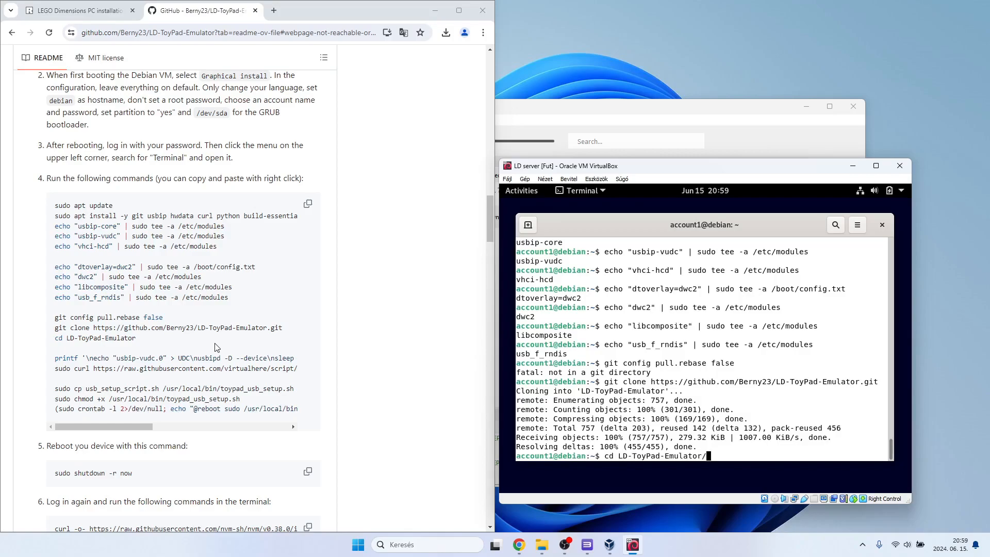
key("Return")
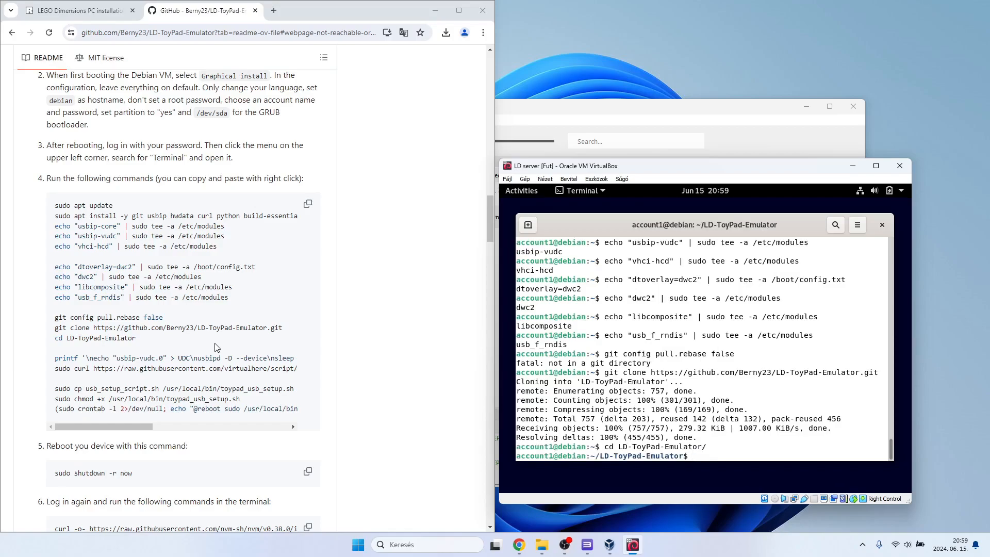
Run git config pull.rebase false inside the LD-ToyPad-Emulator folder.
type("git config pull.rebase false")
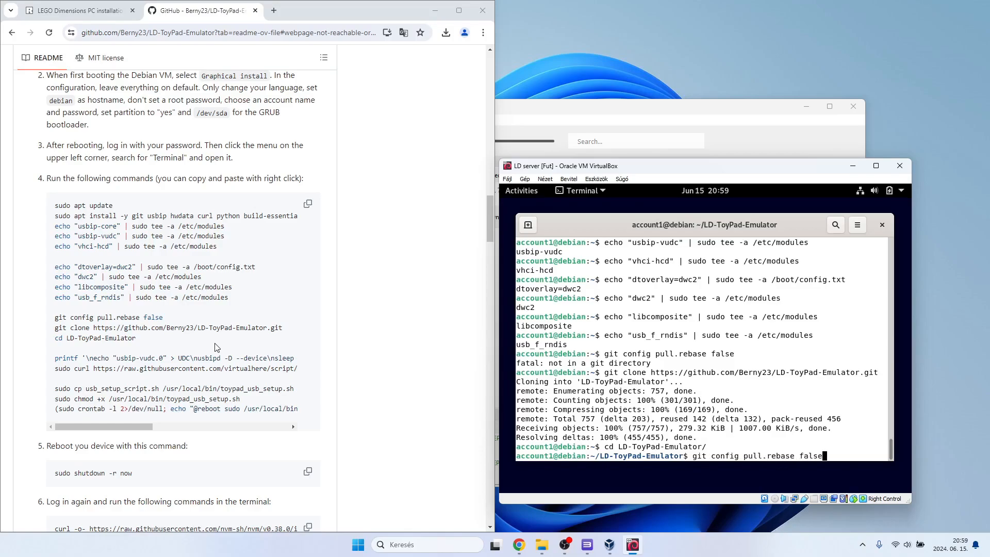
key("Return")
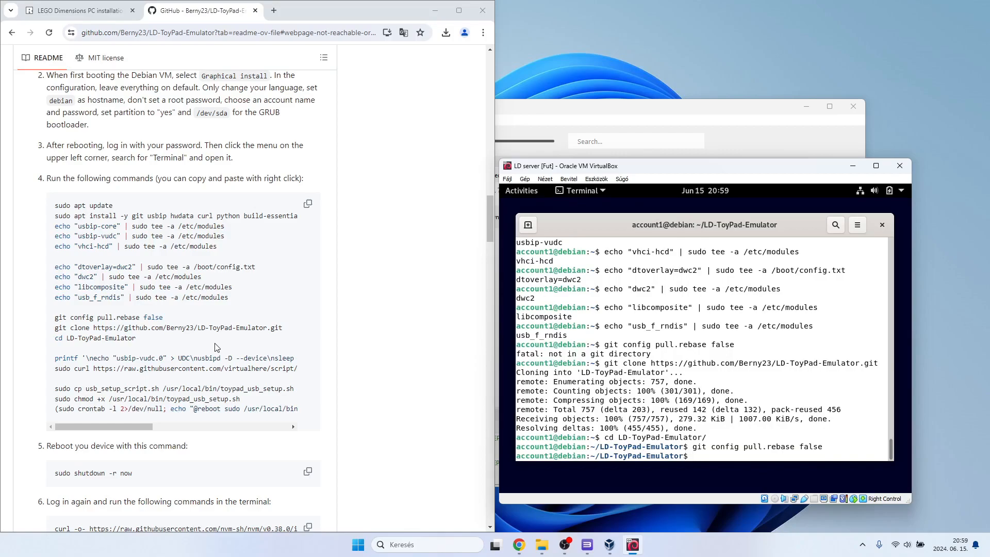
Run printf '\necho "usbip-vudc.0" > UDC\nusbipd -D --device\nsleep 2;\nusbip attach -r debian -b usbip-vudc.0\nchmod a+rw /dev/hidg0' >> usb_setup_script.sh in the LD-ToyPad-Emulator folder.
type("printf '\\necho \"usbip")
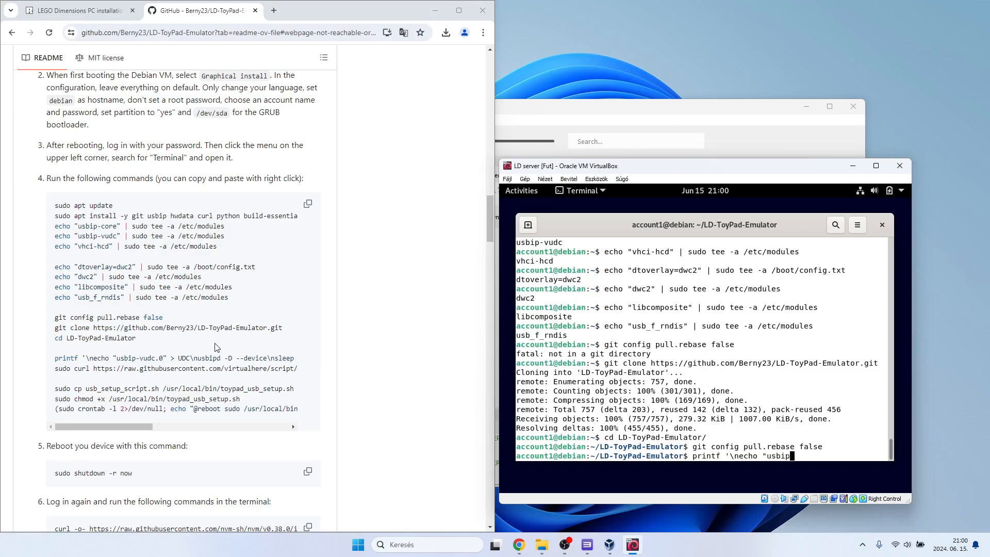
type("-vudc.0\" > UDC\\nusbipd -D --device")
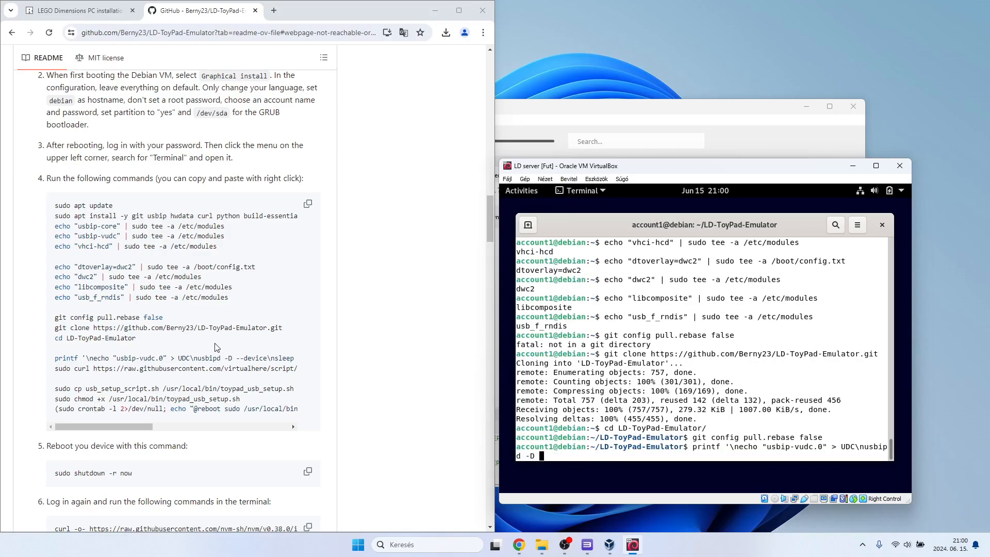
type("\\nsleep")
scroll(216, 347, "right", 5)
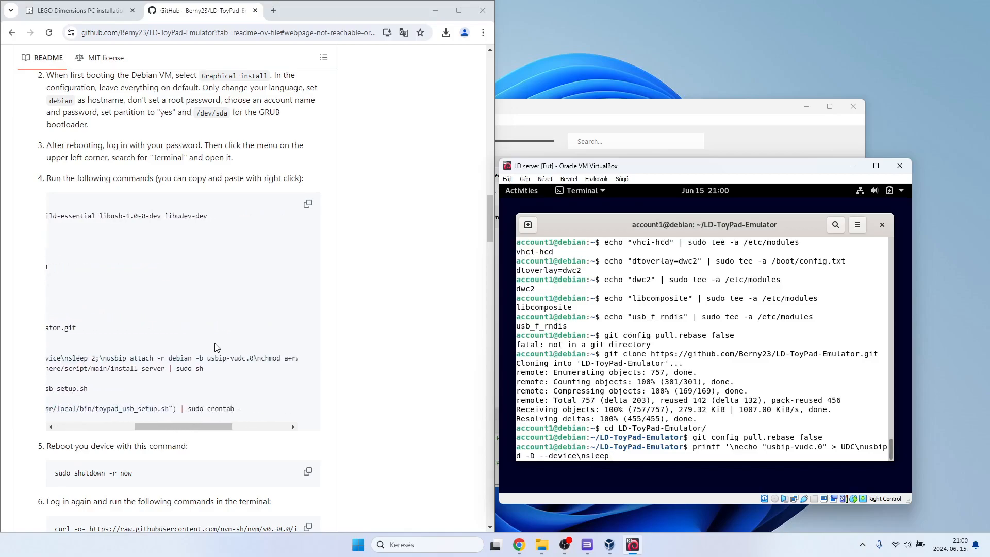
type("2;\\nusbip attach -r debian -b")
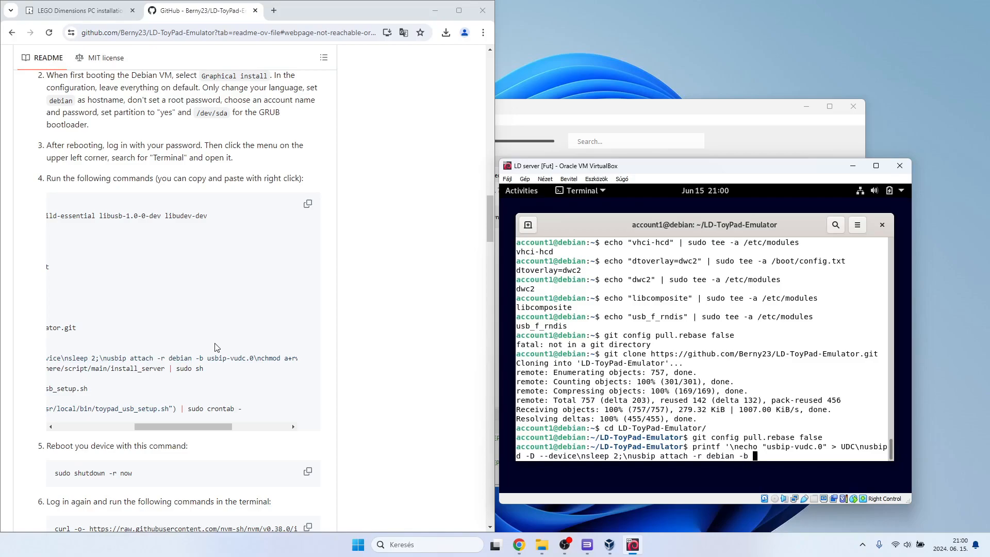
type("usbip-vudc.0\\nchmod")
scroll(215, 346, "right", 3)
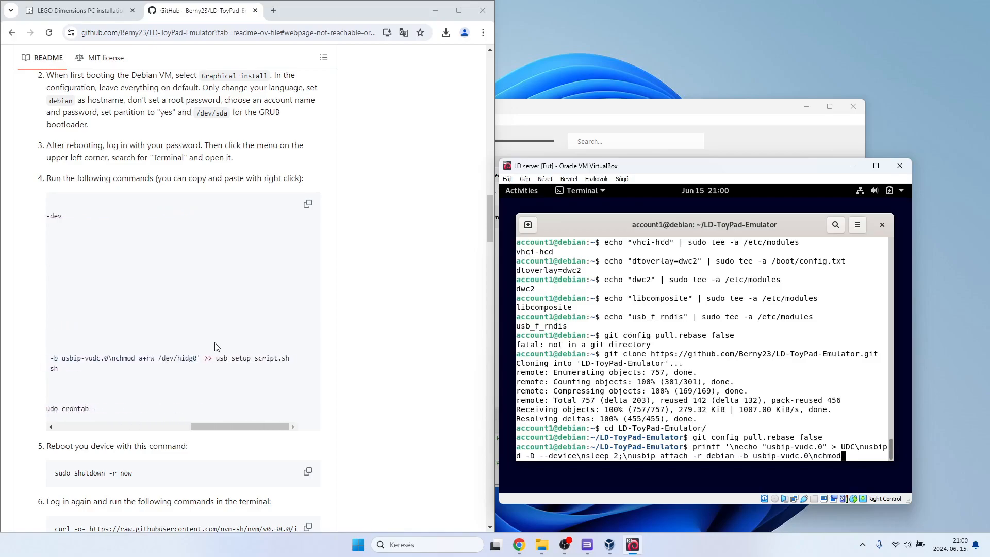
type("a+rw /dev/")
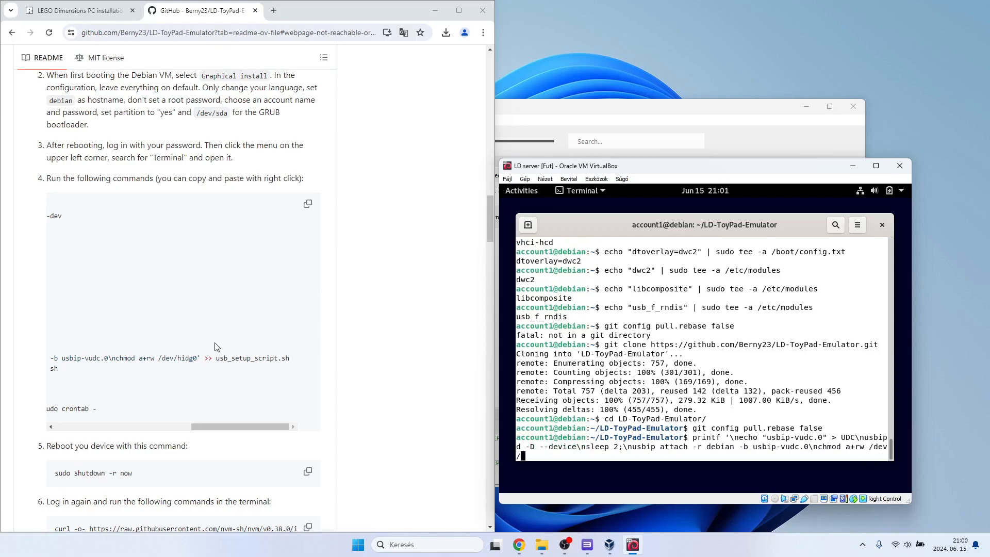
type("hidg0' >")
type("> usb_setup_scrip")
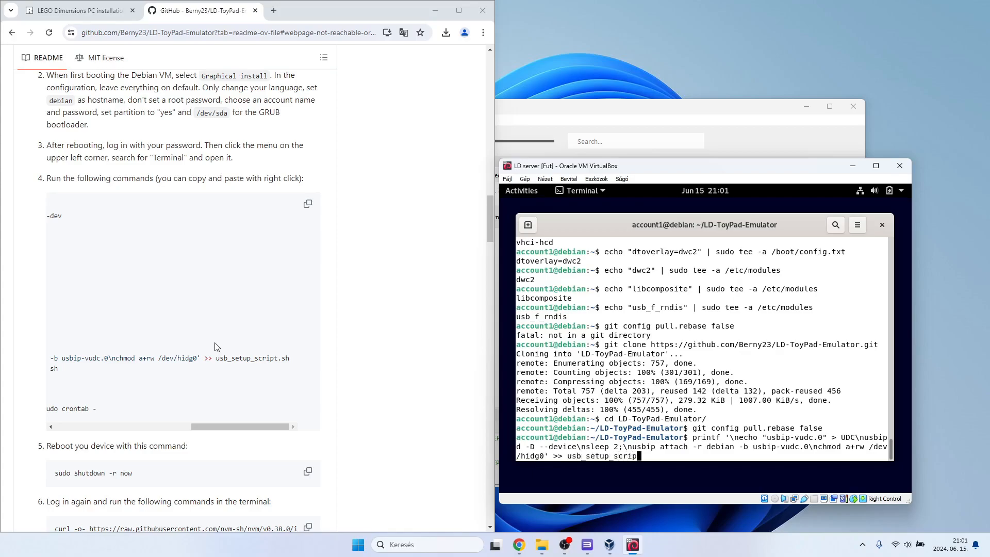
type("t.sh")
key("Return")
scroll(216, 347, "left", 7)
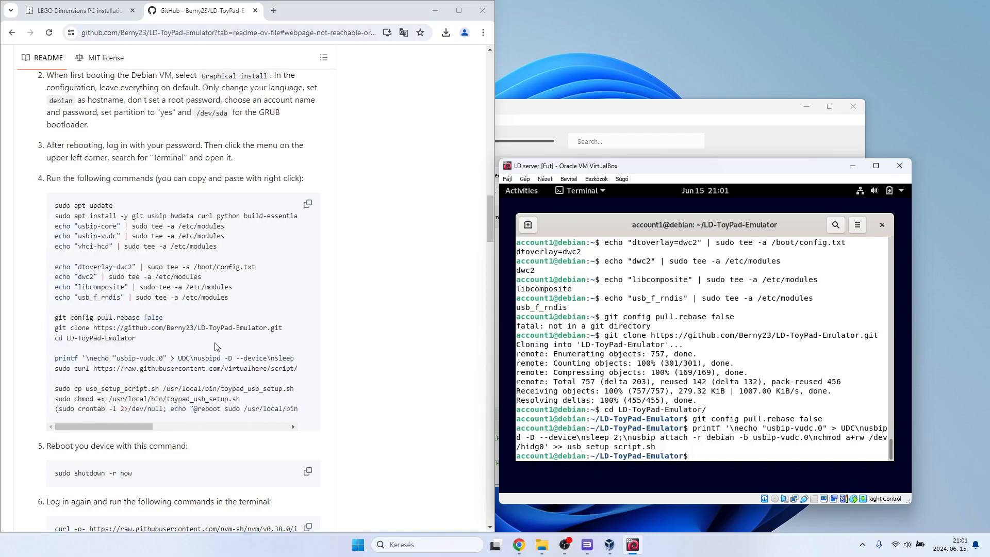
type("sudo curl https://raw.githubuserconten")
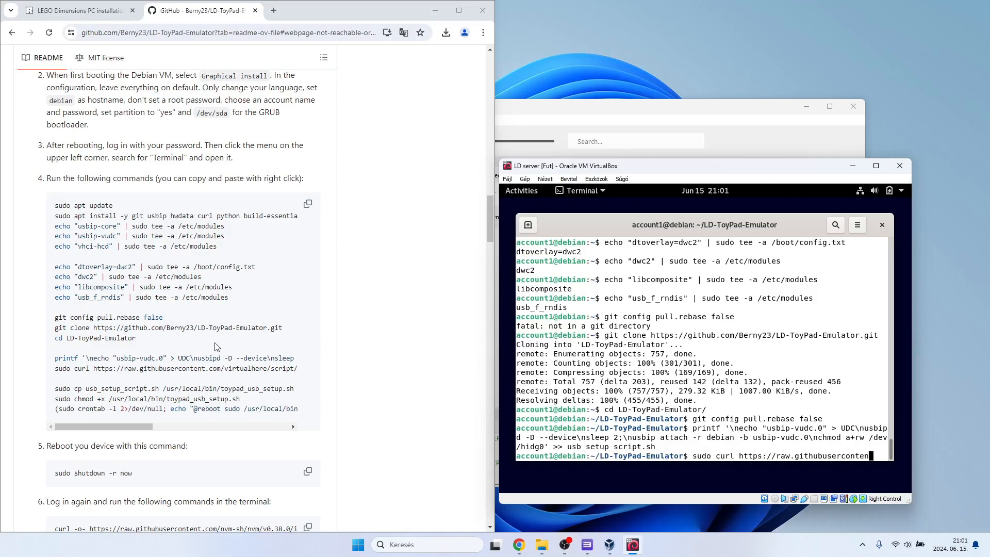
type("t.com/")
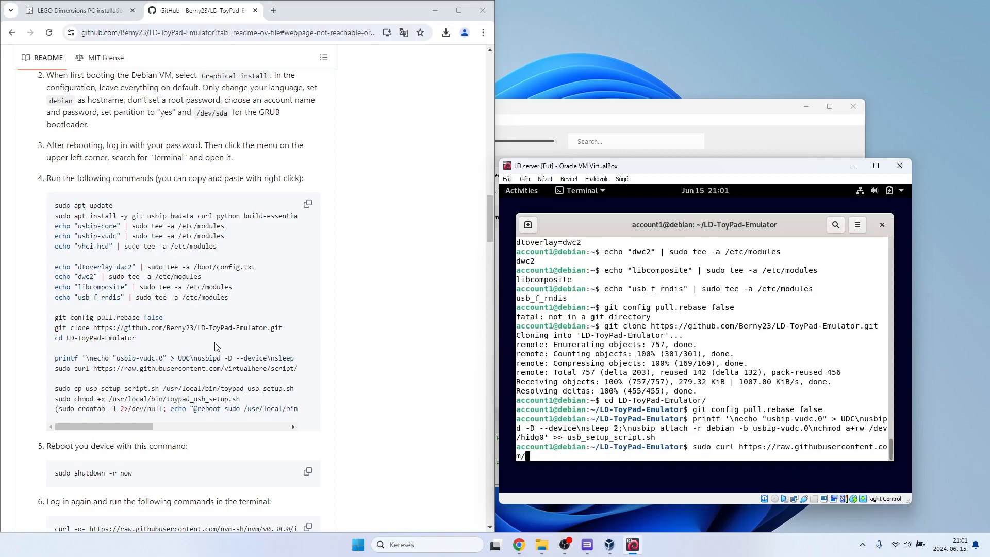
type("virtualhere/script/")
scroll(216, 347, "right", 5)
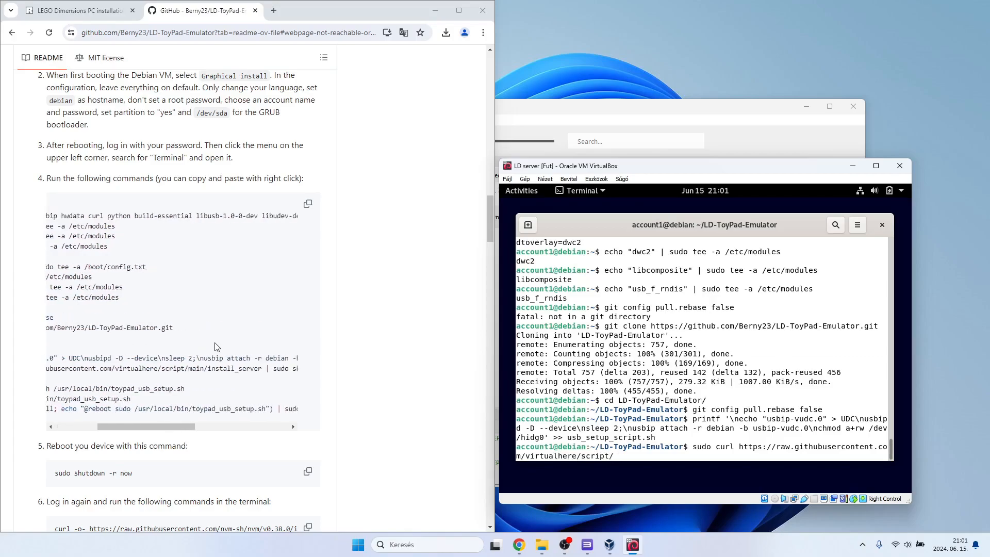
type("main")
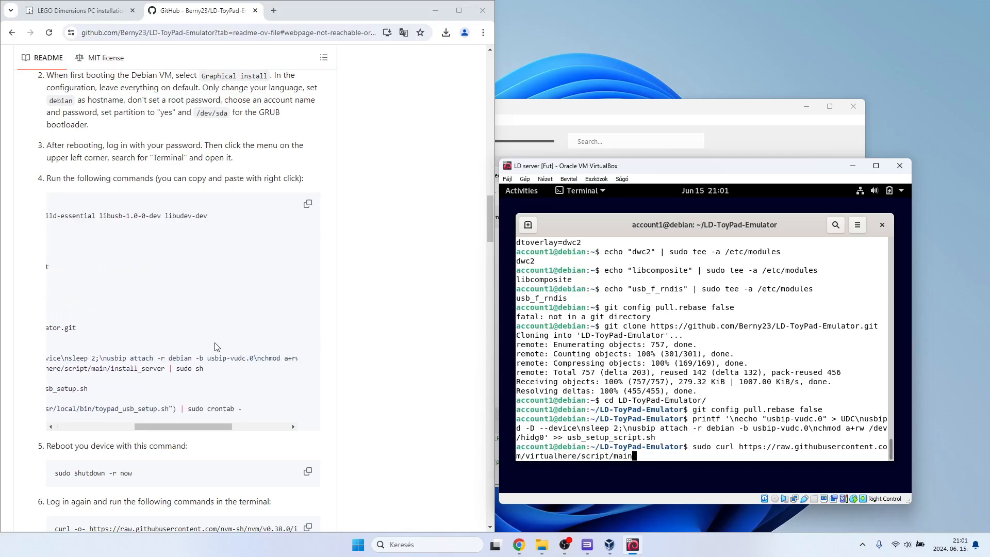
type("/install_server | sudo sh")
key("Return")
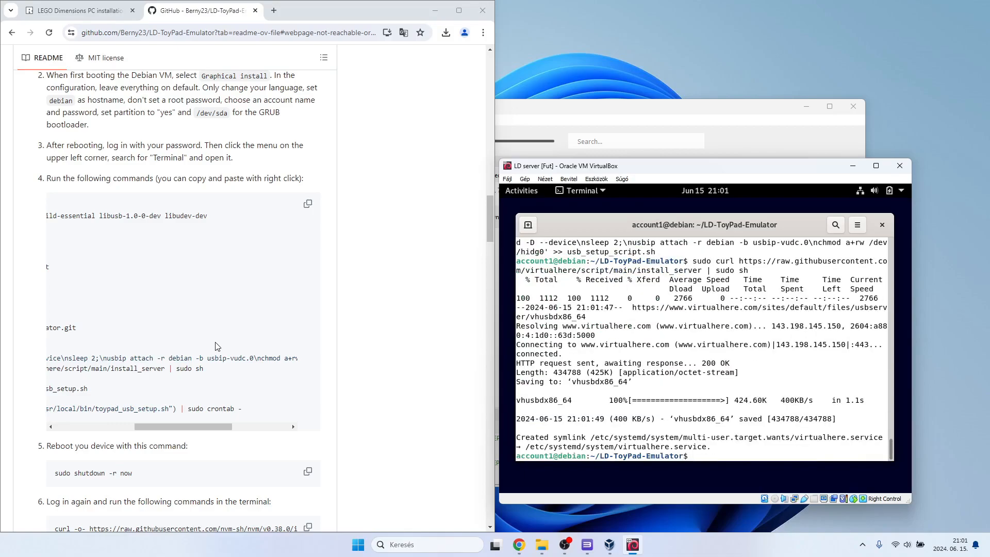
Copy the setup script with sudo cp usb_setup_script.sh /usr/local/bin/toypad_usb_setup.sh.
scroll(215, 346, "left", 5)
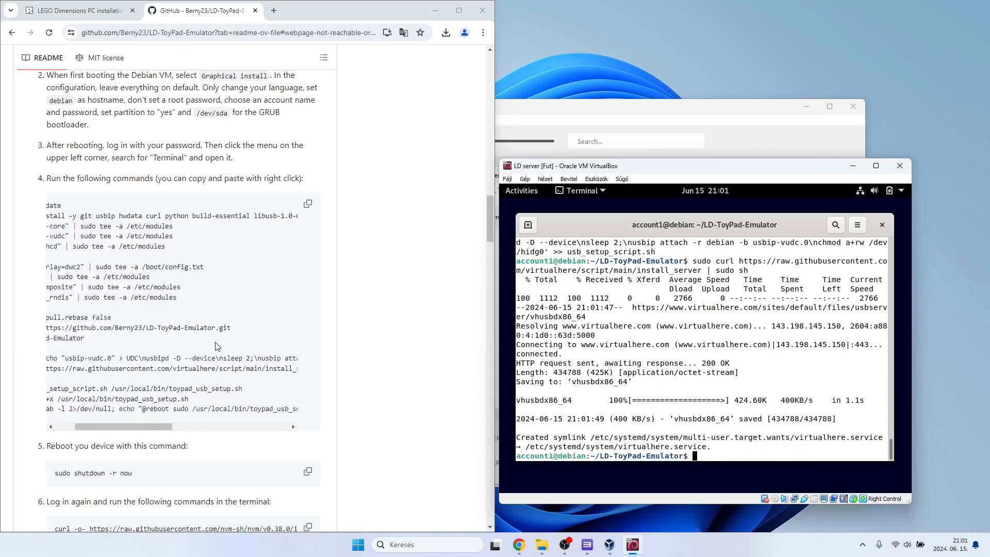
type("sudo ")
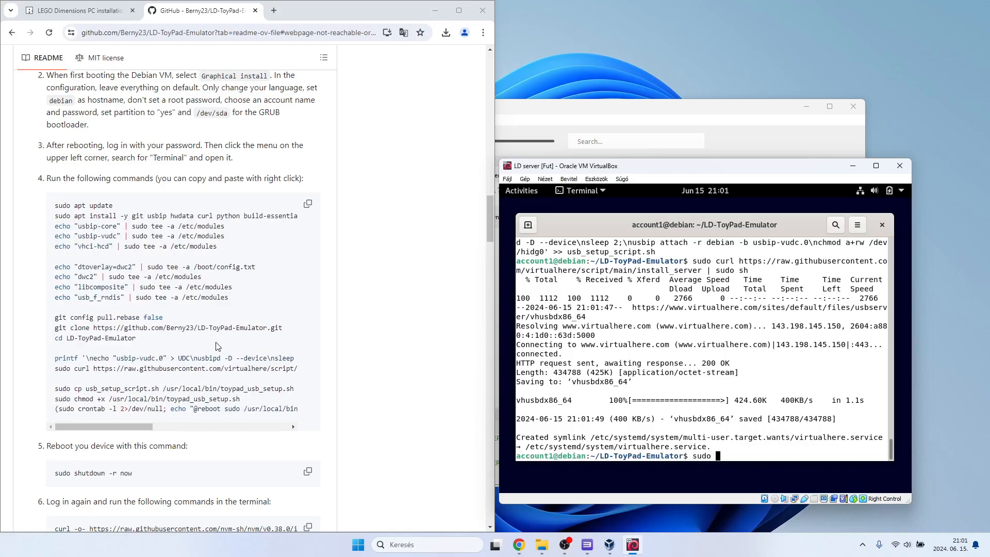
type("cp usb_setup_script.sh")
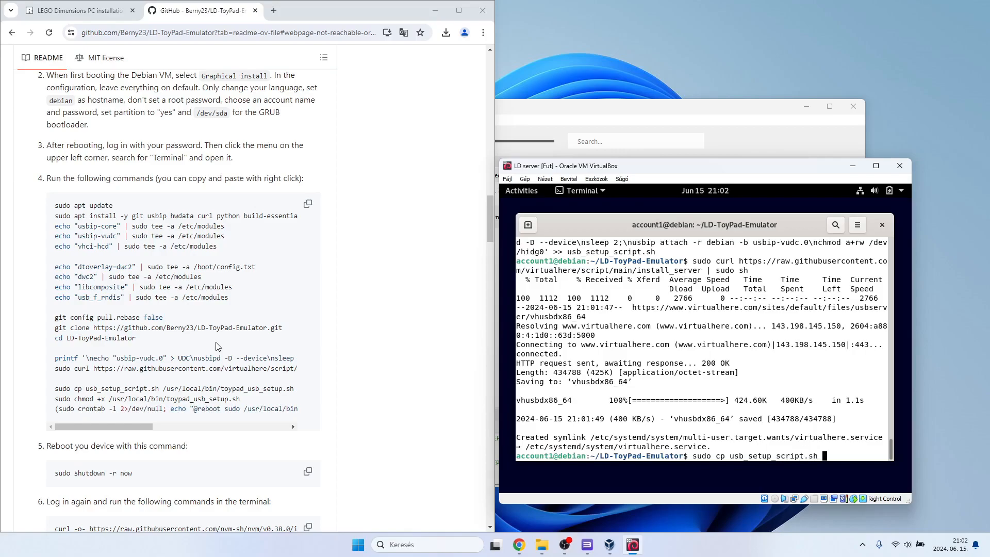
type(" /usr/local/bin/toypad_usb")
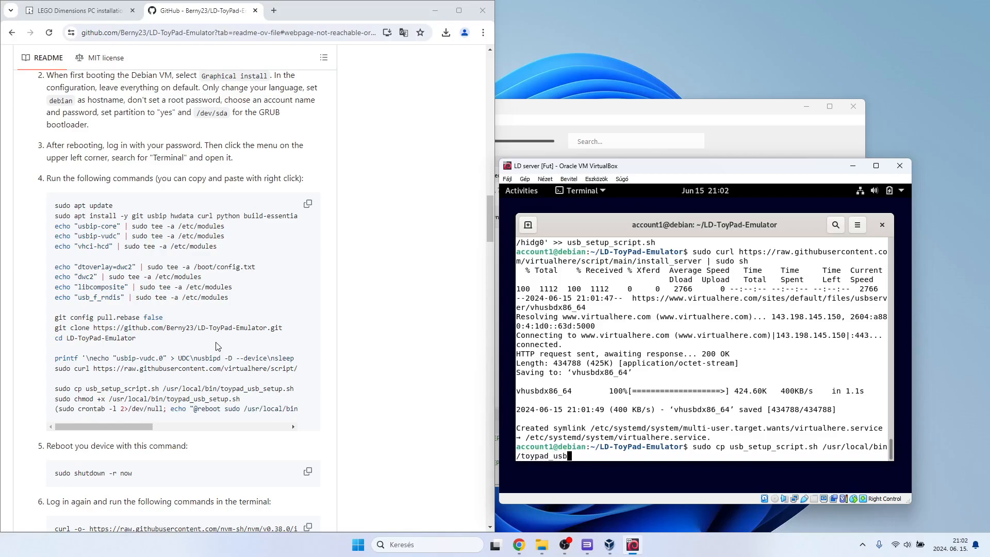
type("_setup.sh")
scroll(218, 346, "right", 2)
scroll(218, 346, "left", 2)
key("Return")
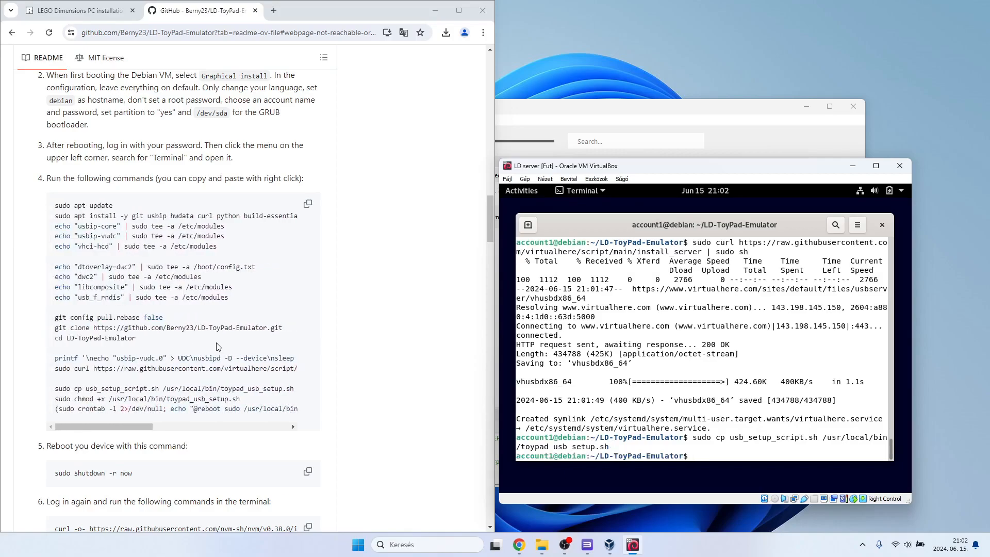
Make the copied script executable with sudo chmod +x /usr/local/bin/toypad_usb_setup.sh.
type("sudo chmod +x /usr/local/bin/toy")
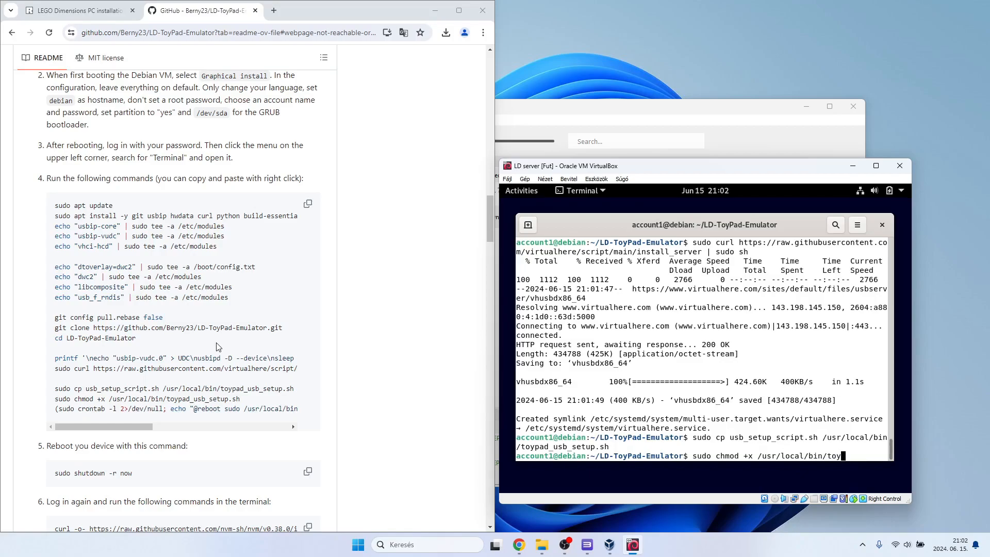
type("pad_usb_setuo")
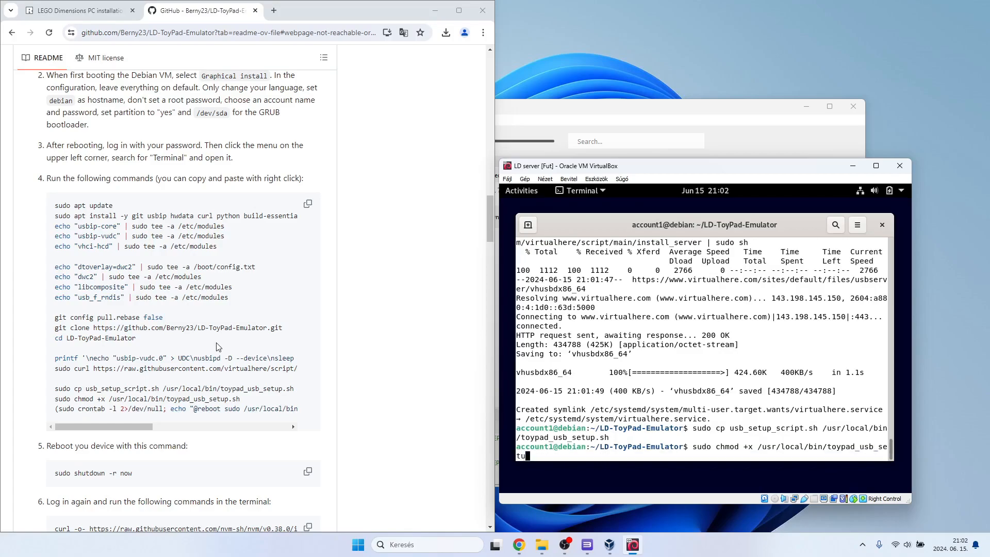
key("BackSpace")
type("p.sh")
scroll(201, 362, "right", 3)
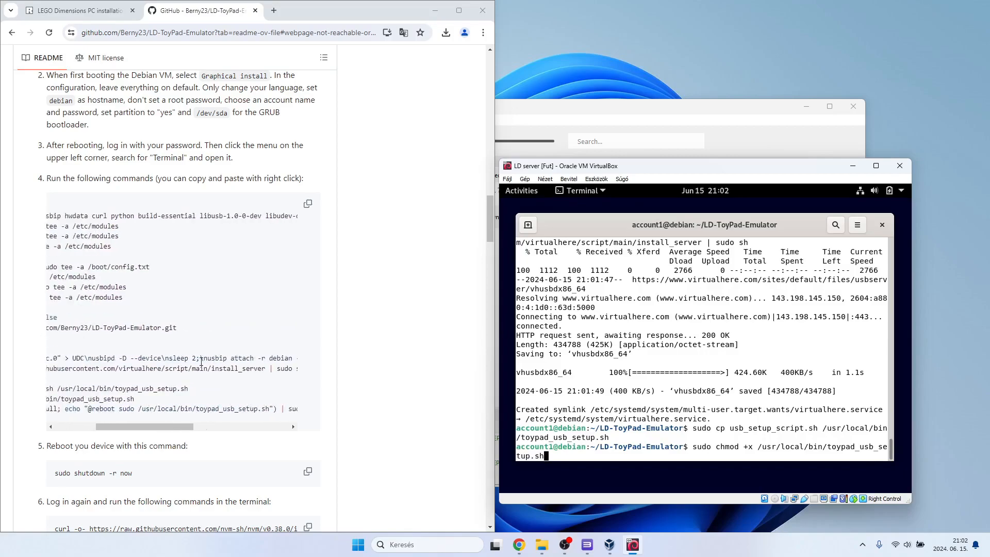
scroll(201, 361, "left", 3)
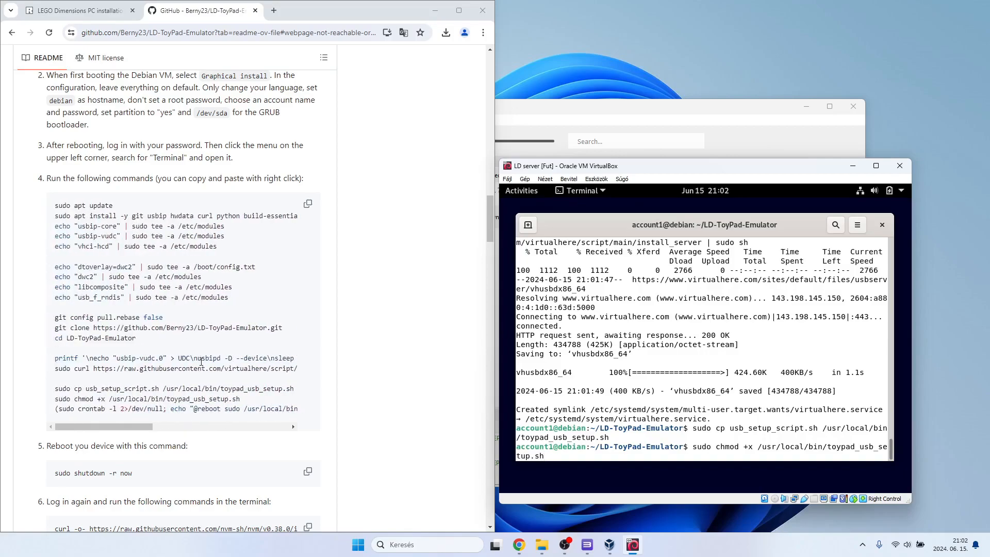
key("Return")
type("(")
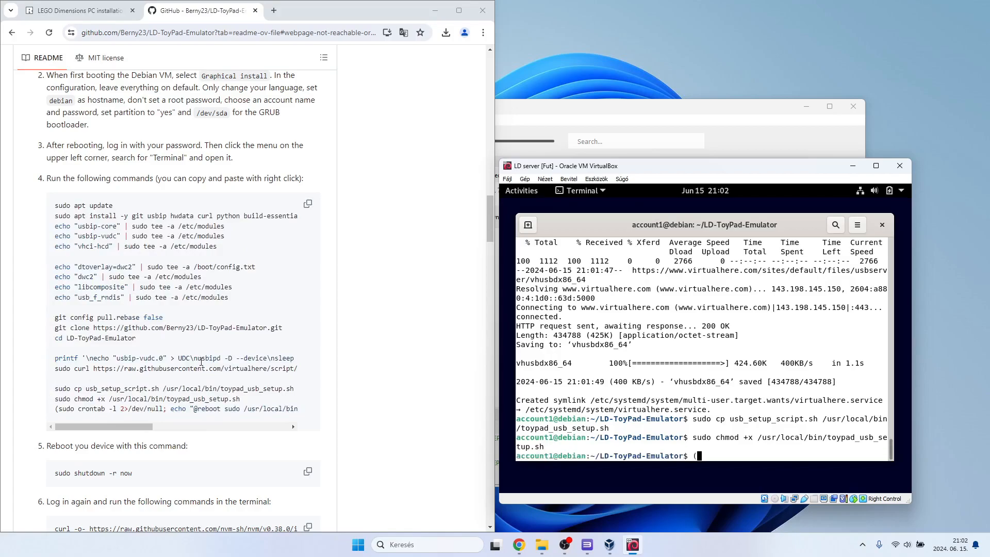
type("sudo crontab -l 2>/dev/null; echo \"@re")
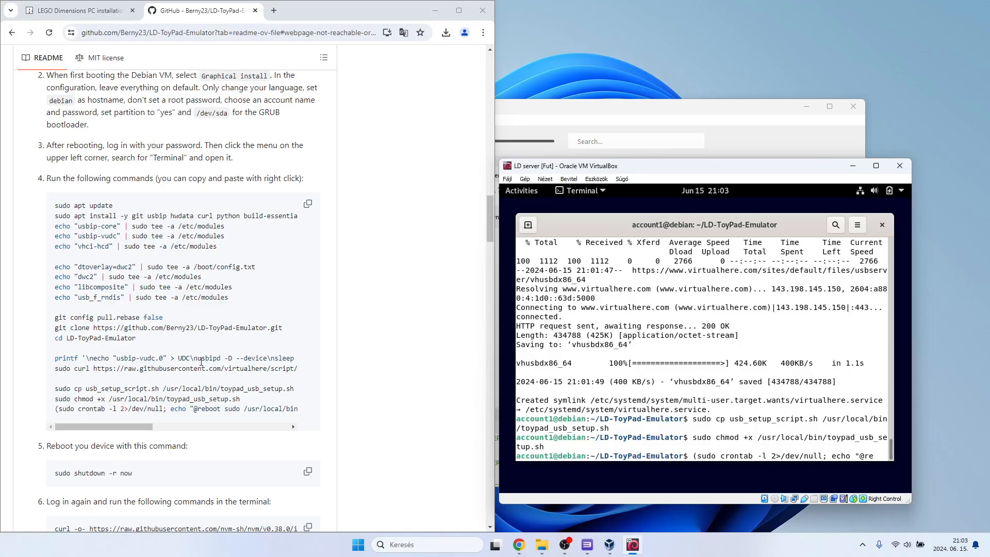
type("boot sudo /usr/local/bin")
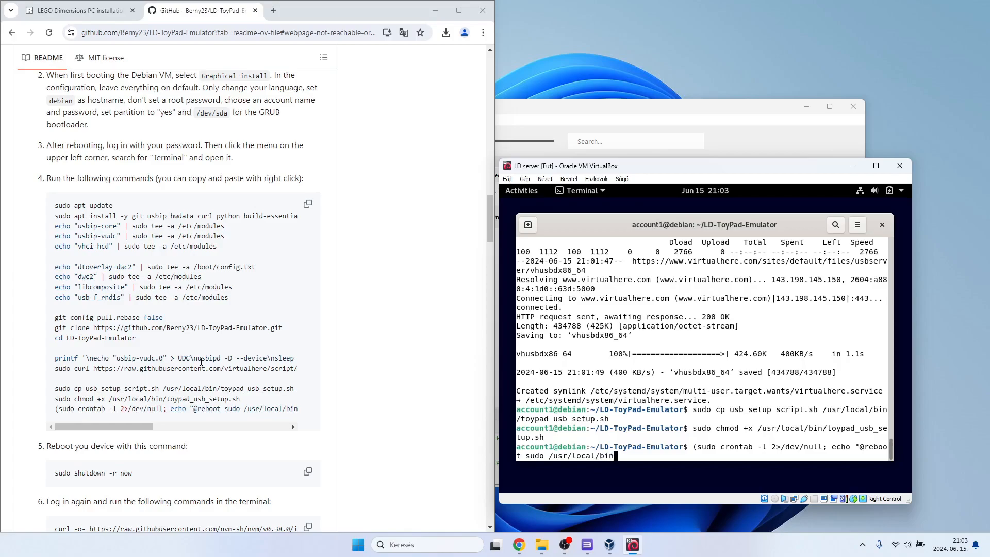
scroll(206, 381, "right", 4)
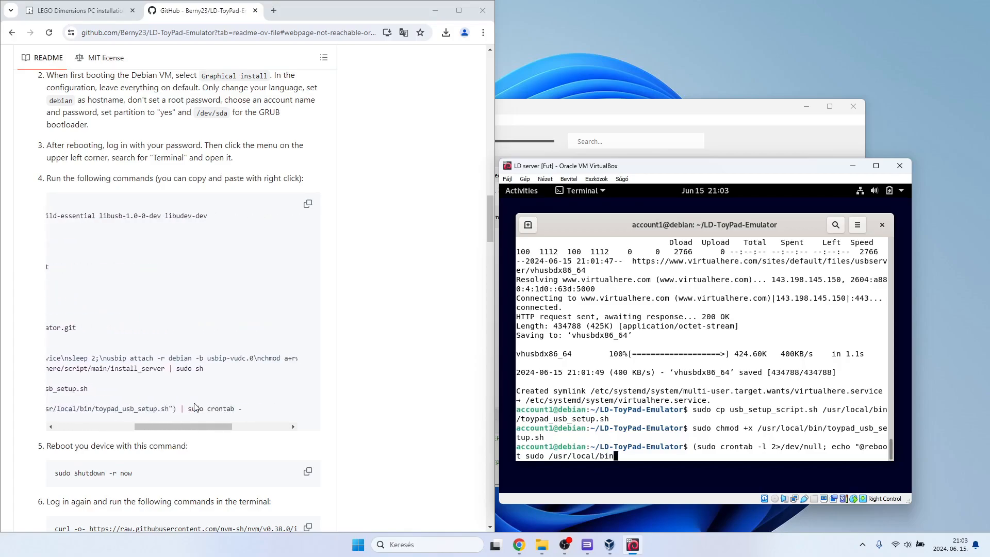
type("/toypad_usb_setup.sh\") | sudo cronteab -")
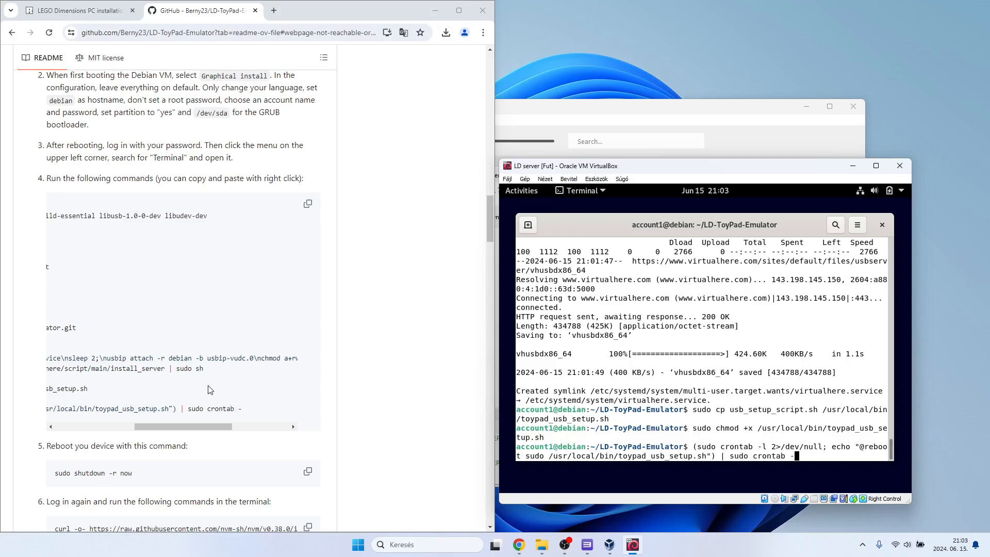
scroll(207, 387, "left", 1)
scroll(206, 386, "left", 5)
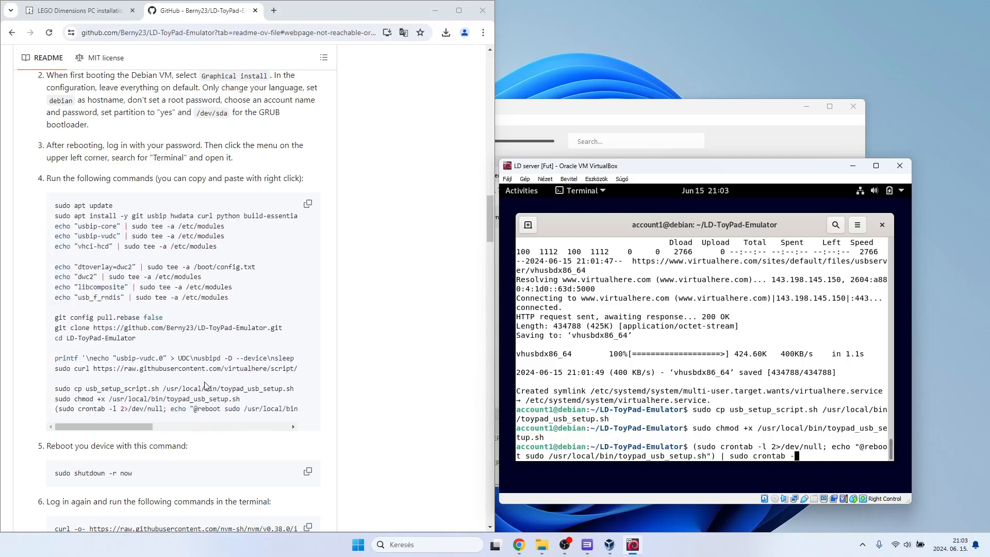
key("Return")
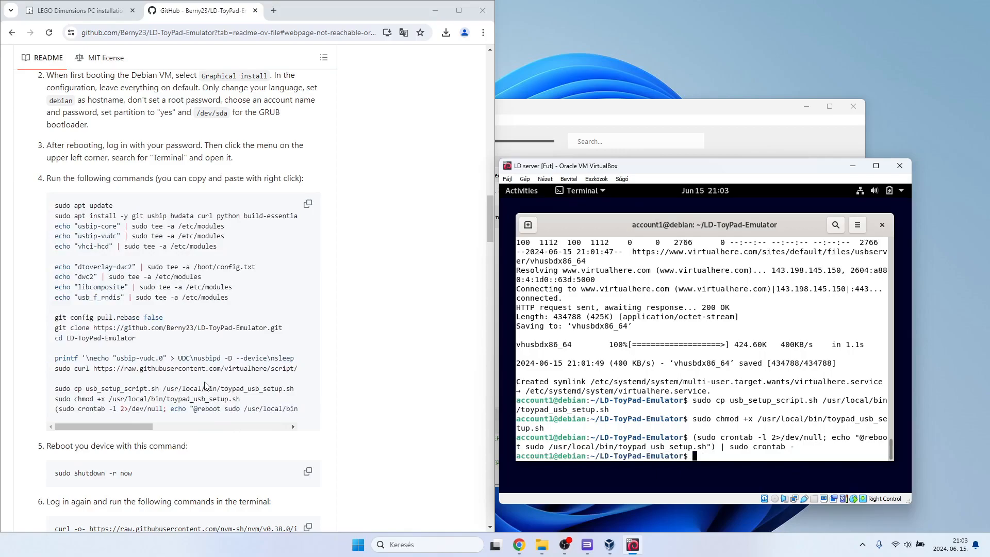
Reboot the Debian virtual machine with sudo shutdown -r now.
scroll(141, 350, "down", 2)
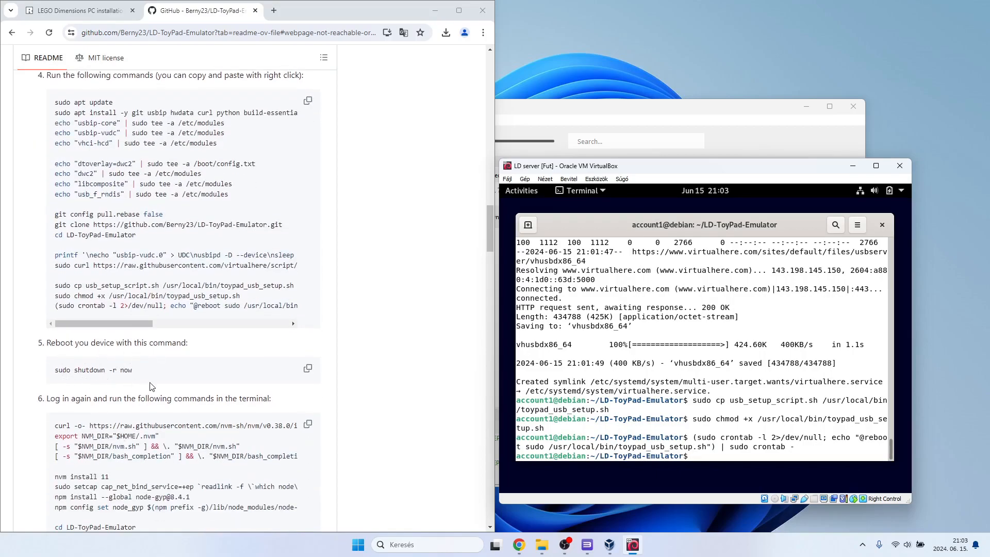
type("sudo shutdown -r now")
key("Return")
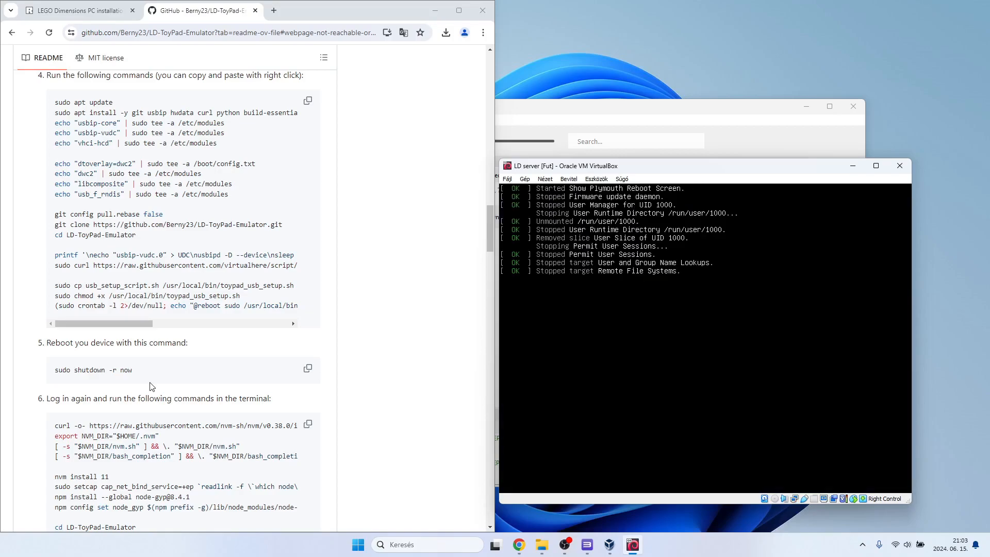
Log back in to the Debian user account by entering the account password.
scroll(151, 387, "down", 3)
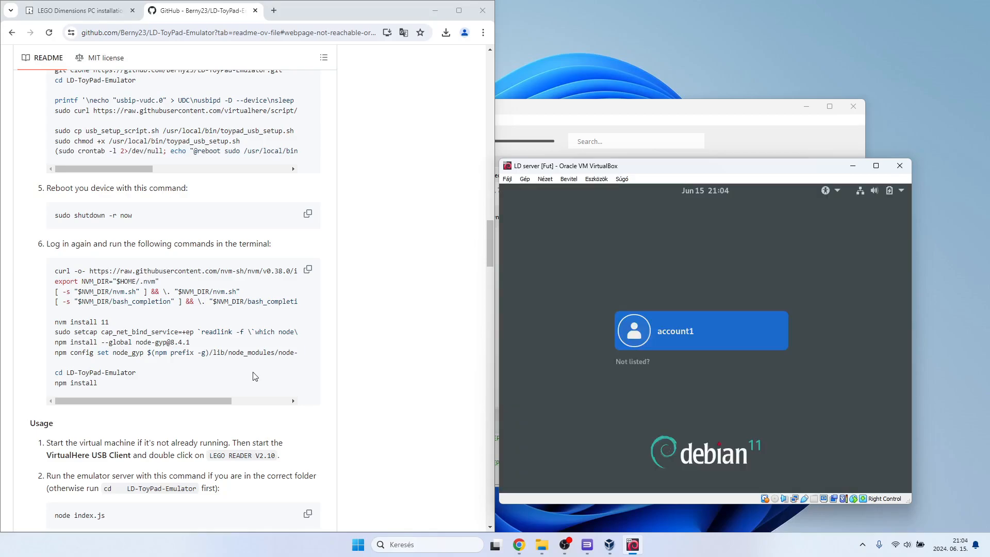
left_click(721, 352)
type("aaaa")
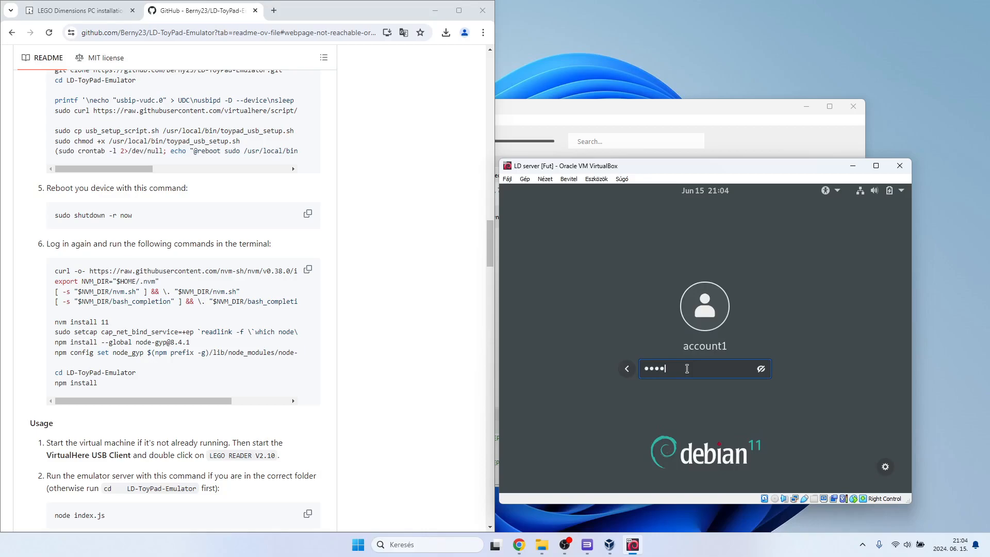
key("Return")
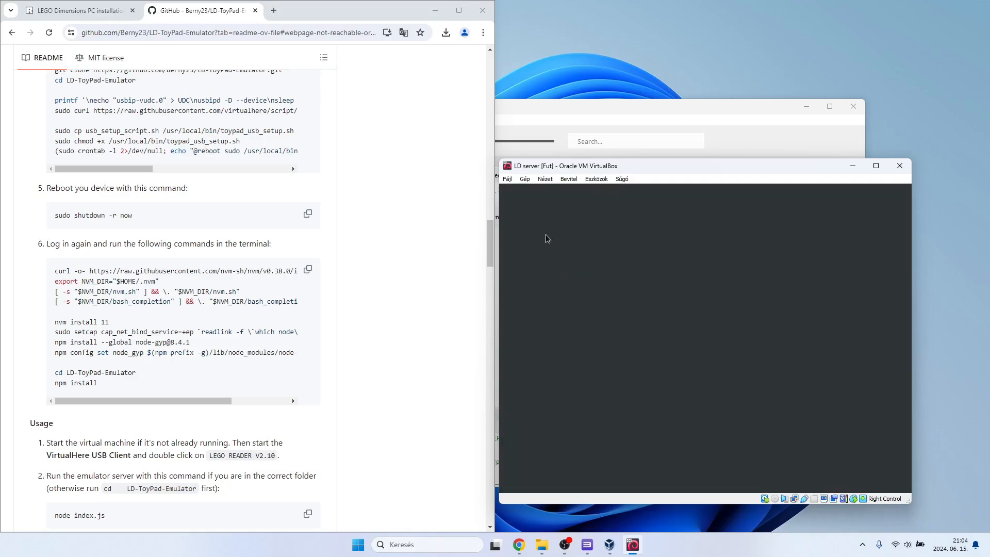
Search the Debian applications for terminal and open the Terminal.
left_click(526, 191)
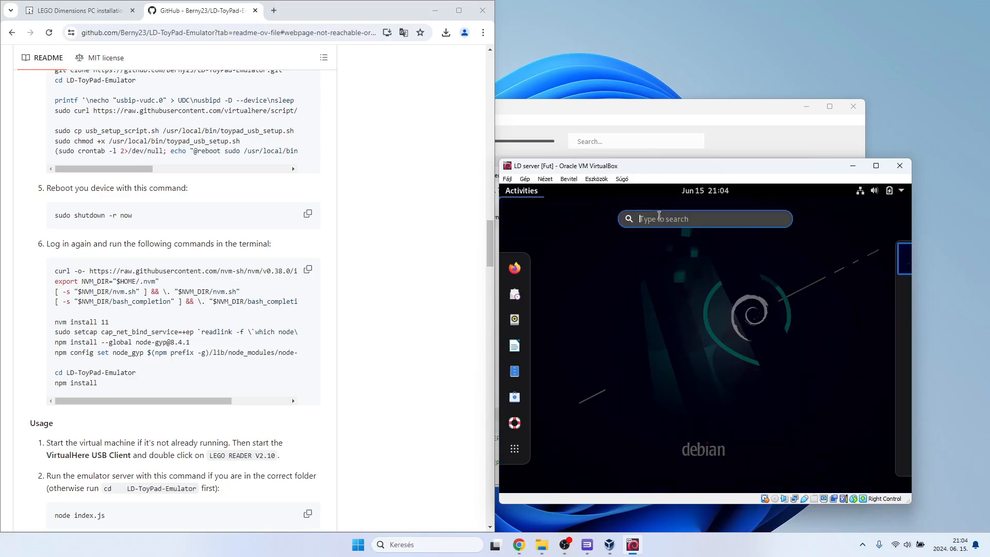
type("terminal")
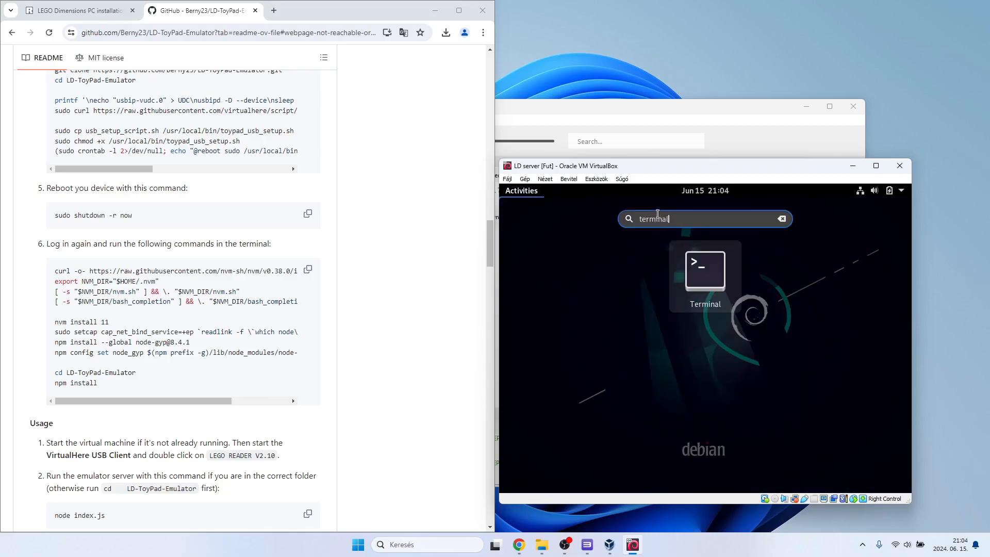
left_click(696, 284)
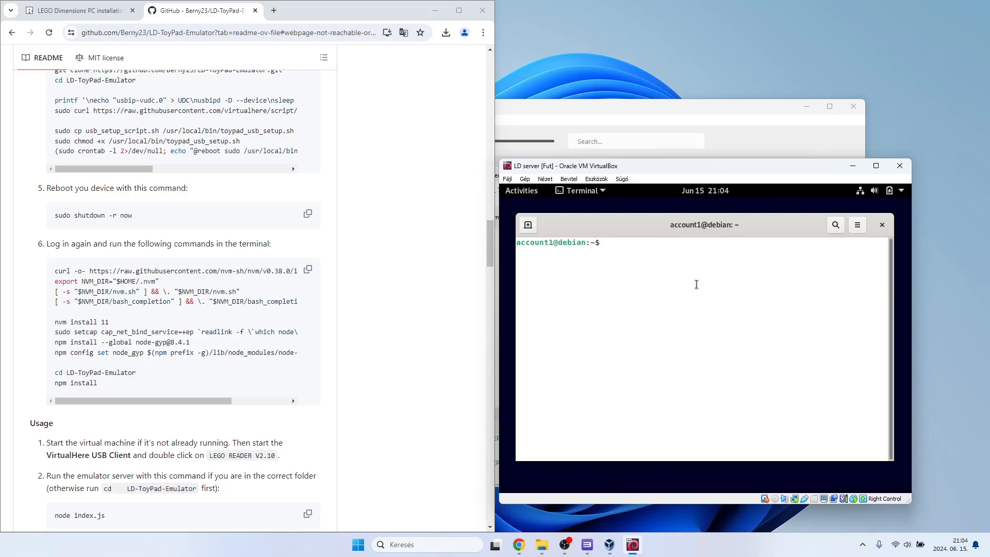
type("curl -o- https://raw.g")
type("usercontent")
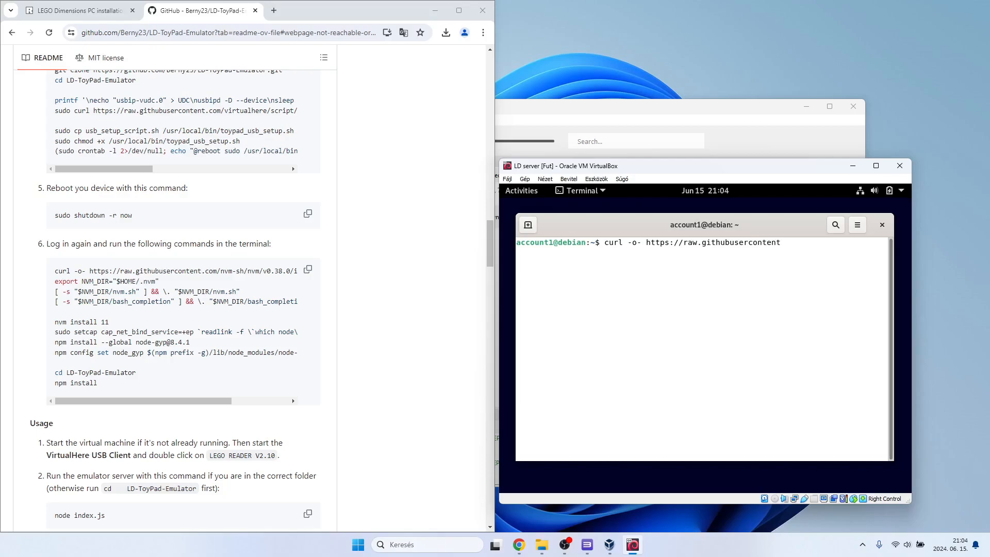
type(".com/nvm-sh/nvm/v0.38.0/i")
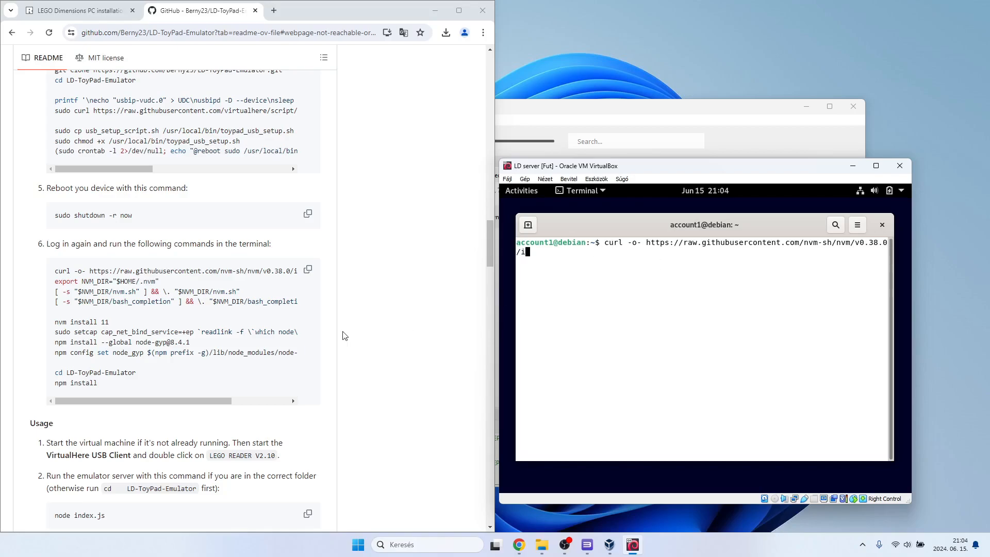
scroll(257, 335, "right", 1)
scroll(258, 335, "right", 2)
type("nstall.sh")
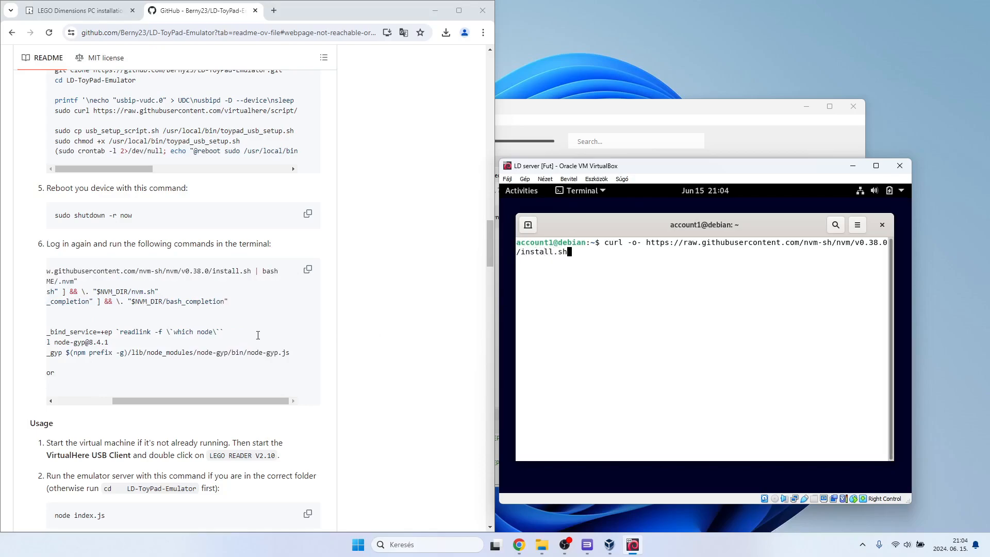
type(" | bash")
key("Return")
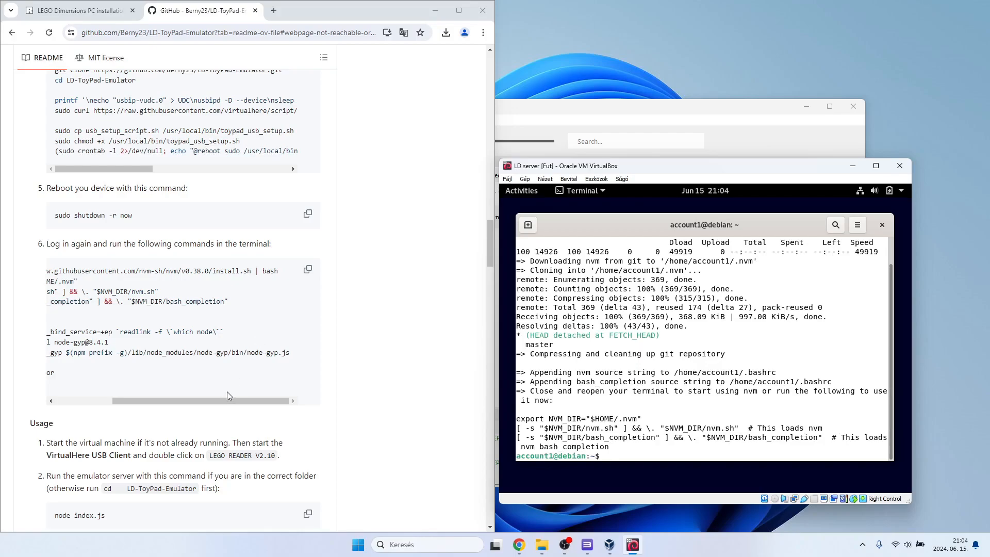
Set the nvm directory variable by running export NVM_DIR="$HOME/.nvm" in the Debian terminal.
scroll(176, 333, "left", 2)
type("ex")
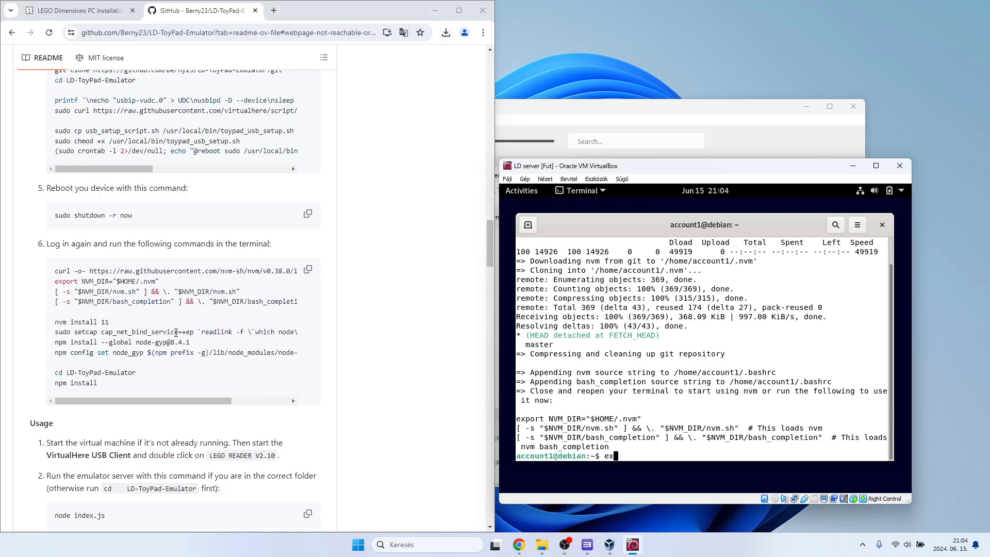
type("port NVM_DIR=\"$HOME/")
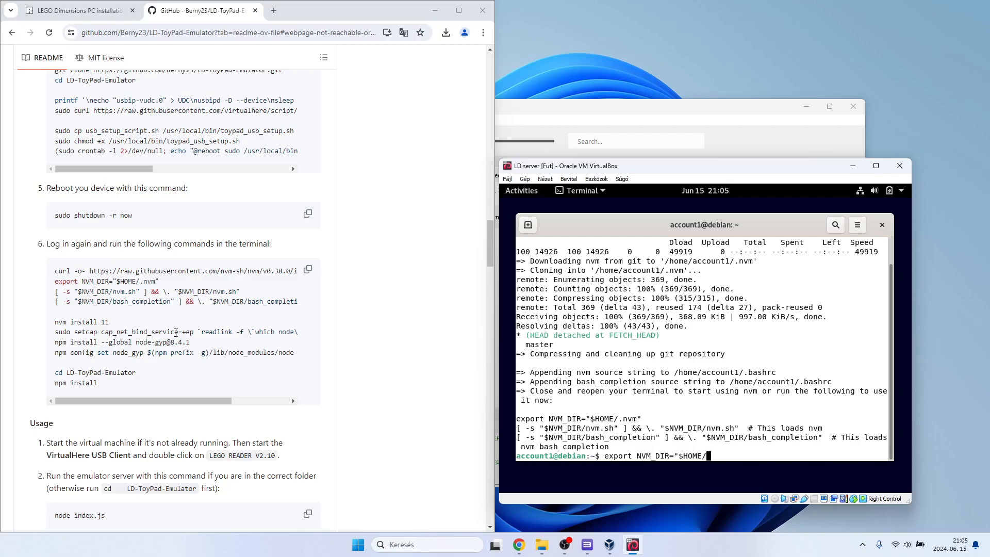
type(".nvm\"")
key("Return")
Load nvm by running [ -s "$NVM_DIR/nvm.sh" ] && \. "$NVM_DIR/nvm.sh".
type("[ -s")
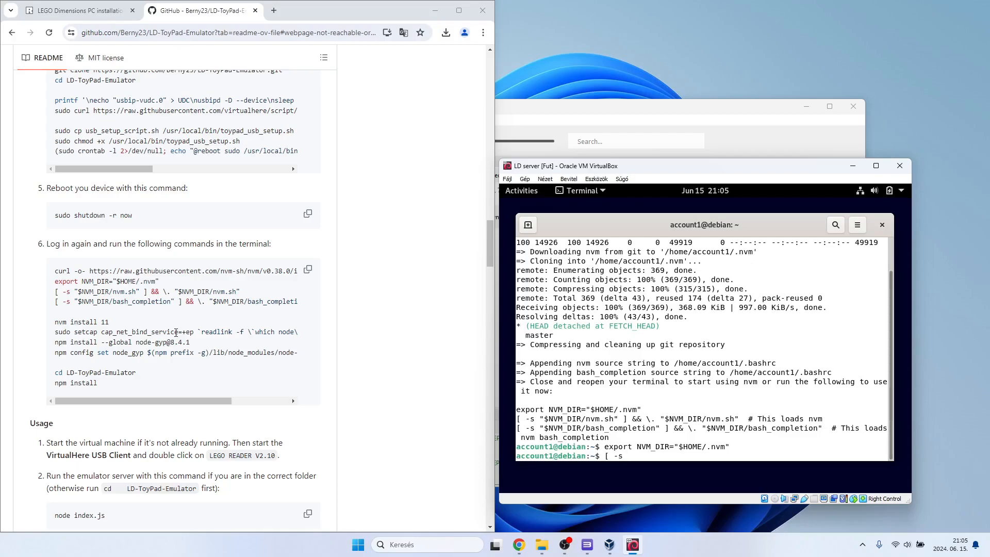
type(" \"$NVM_DIR/nvm.sh\" ] && \\. \"$NVM_DIR/")
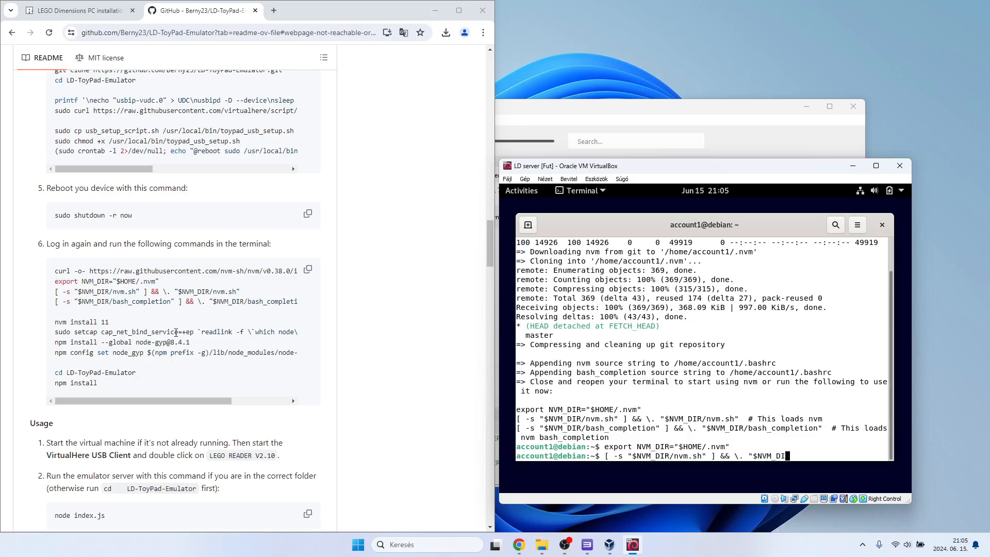
type("nvm.sh\"")
key("Return")
Load nvm's bash completion by running [ -s "$NVM_DIR/bash_completion" ] && \. "$NVM_DIR/bash_completion".
type("[ -")
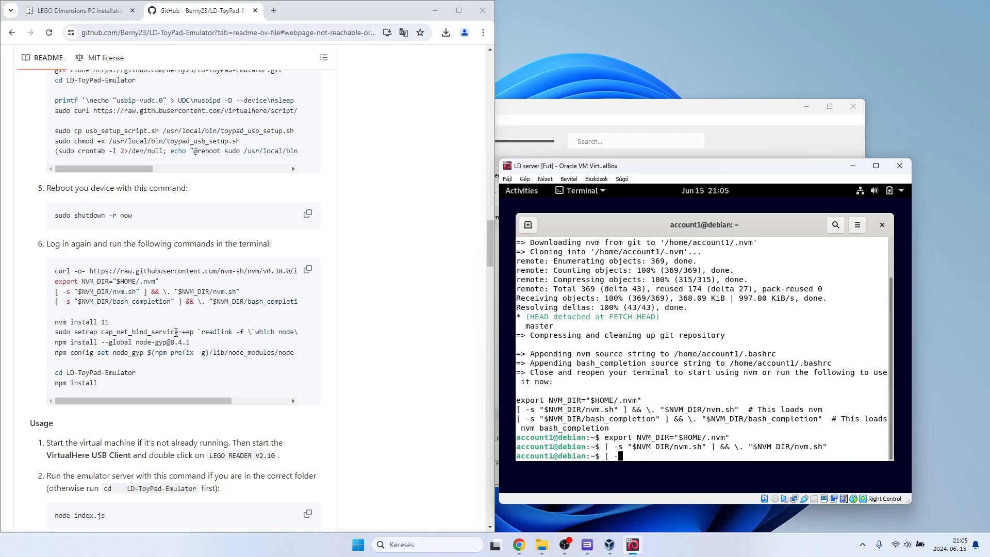
type("s \"$NVM_DIR/bash_complet")
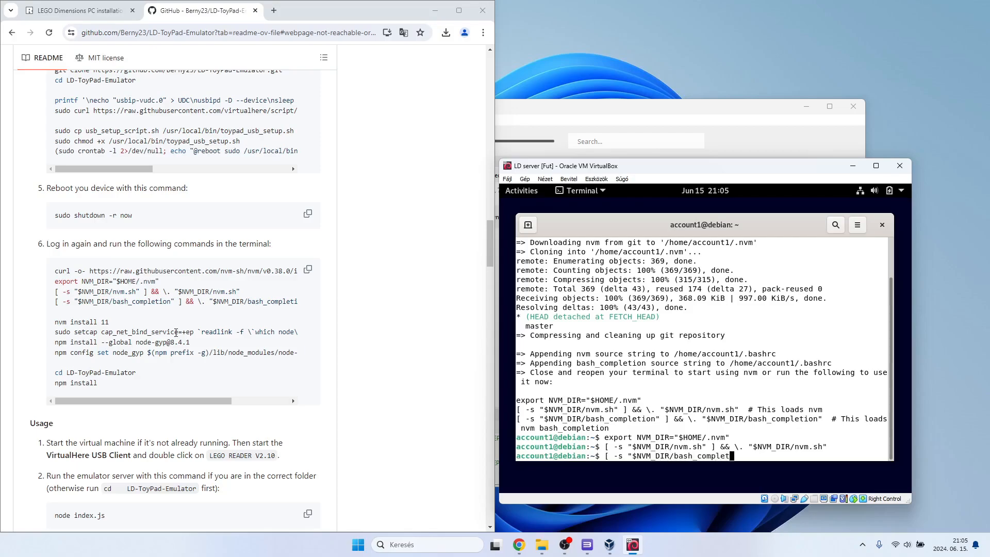
type("ion\" ] && \\. \"$NVM_DIR/bash_completio")
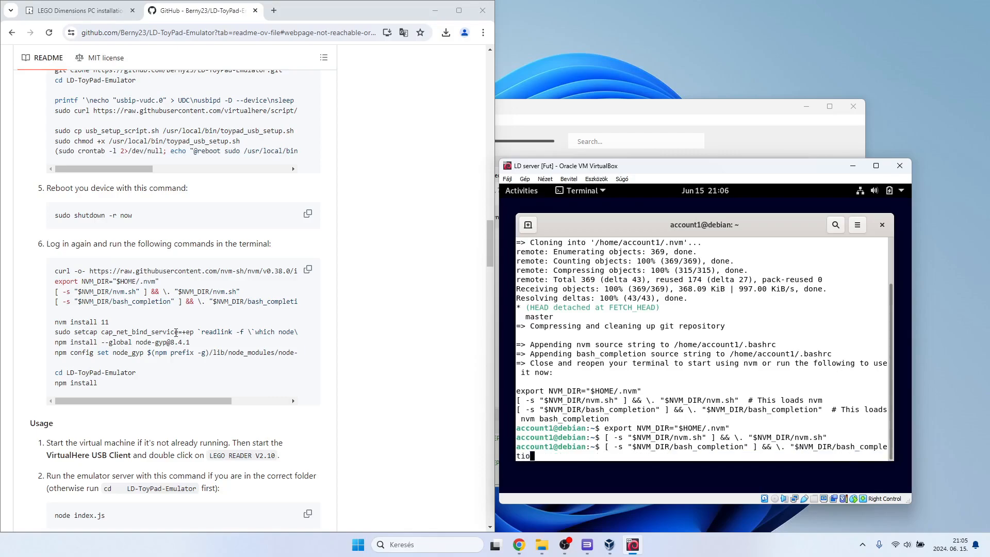
scroll(156, 332, "right", 3)
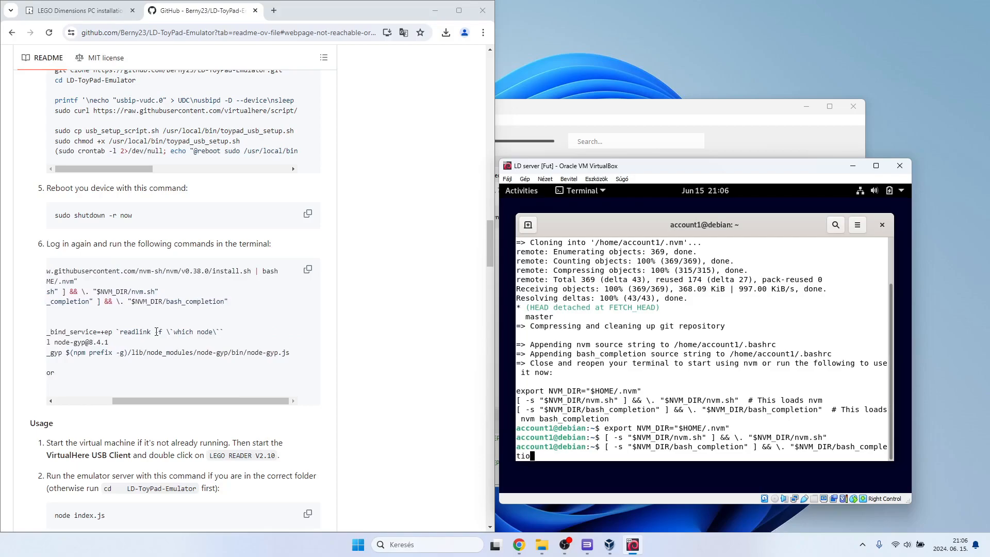
type("n\"")
key("Return")
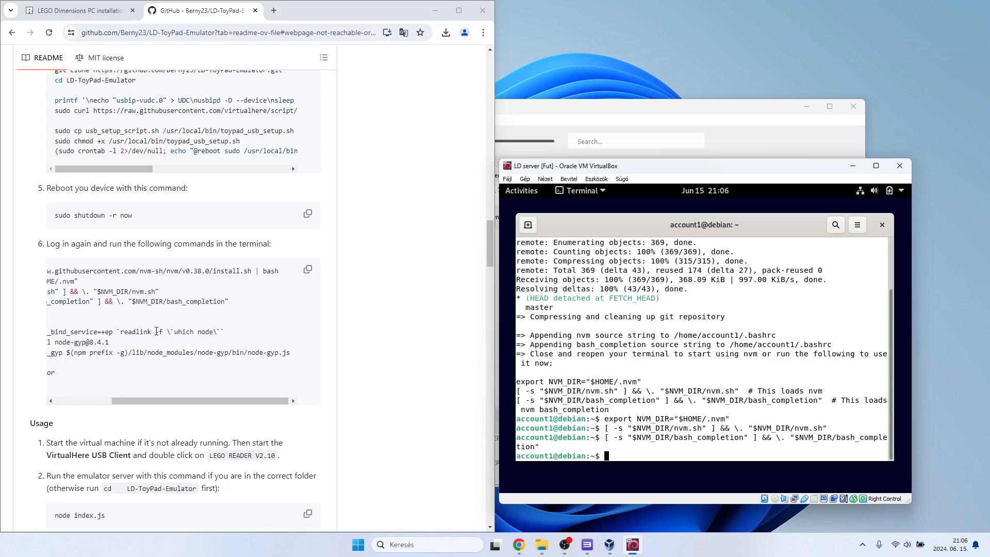
Install Node.js version 11 by running nvm install 11.
scroll(156, 331, "left", 5)
type("nvm")
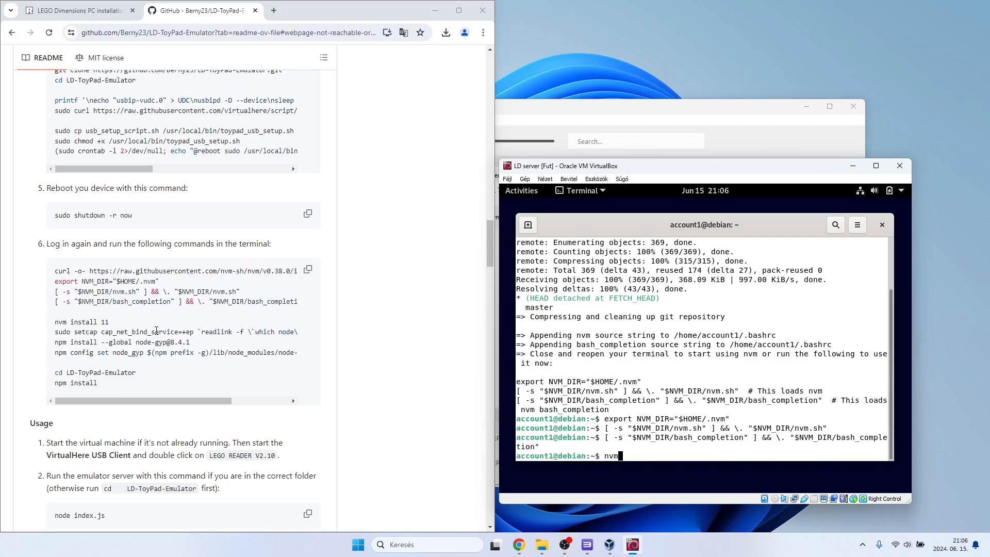
type(" install 11")
key("Return")
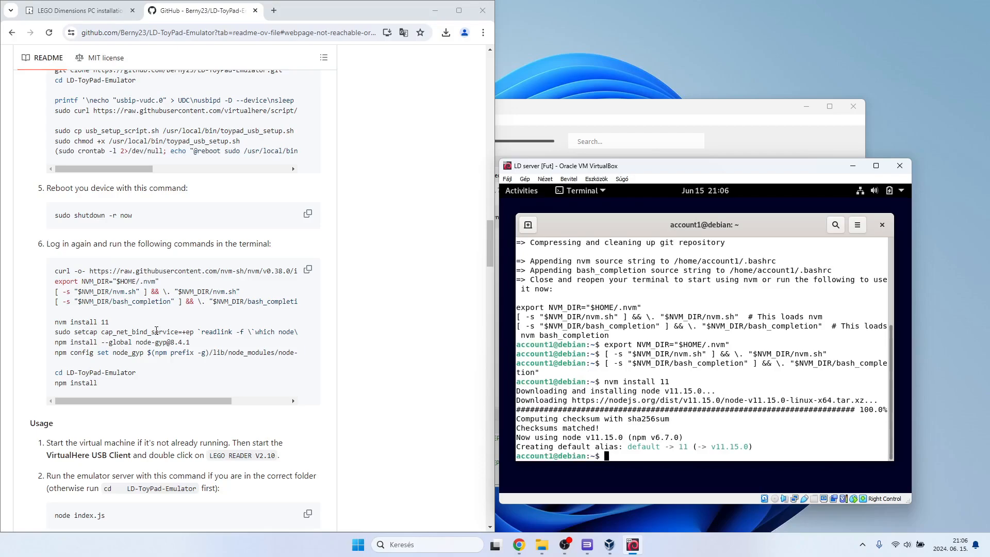
Run sudo setcap cap_net_bind_service=+ep `readlink -f \`which node\`` and authorize it with the account password.
type("sudo setcap cap_net_bi")
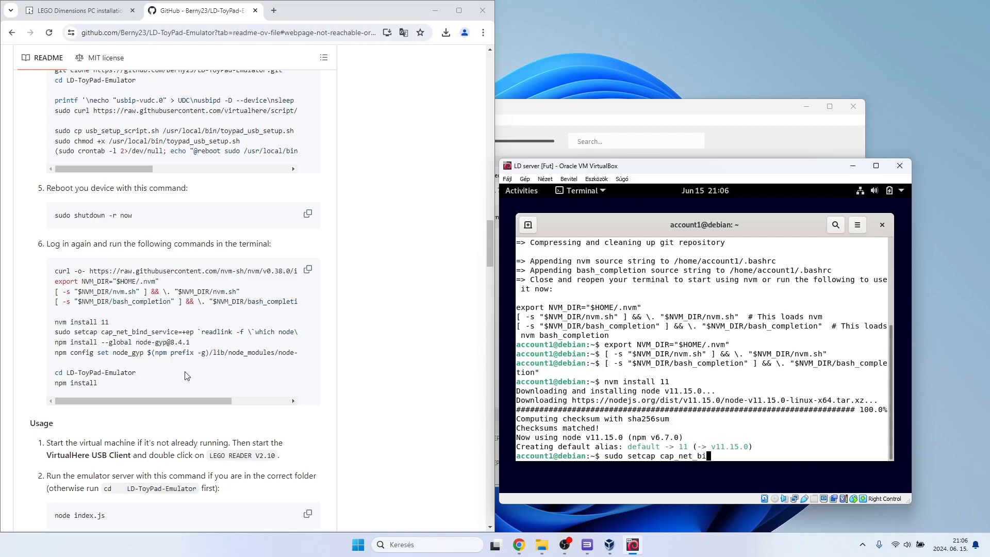
type("nd_service=+ep `readlink")
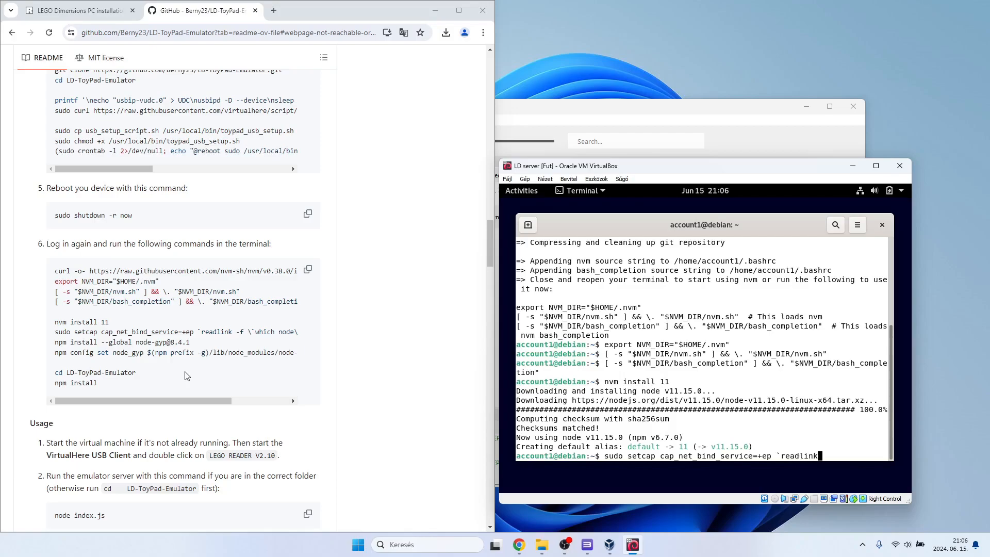
type(" -f \\`which node")
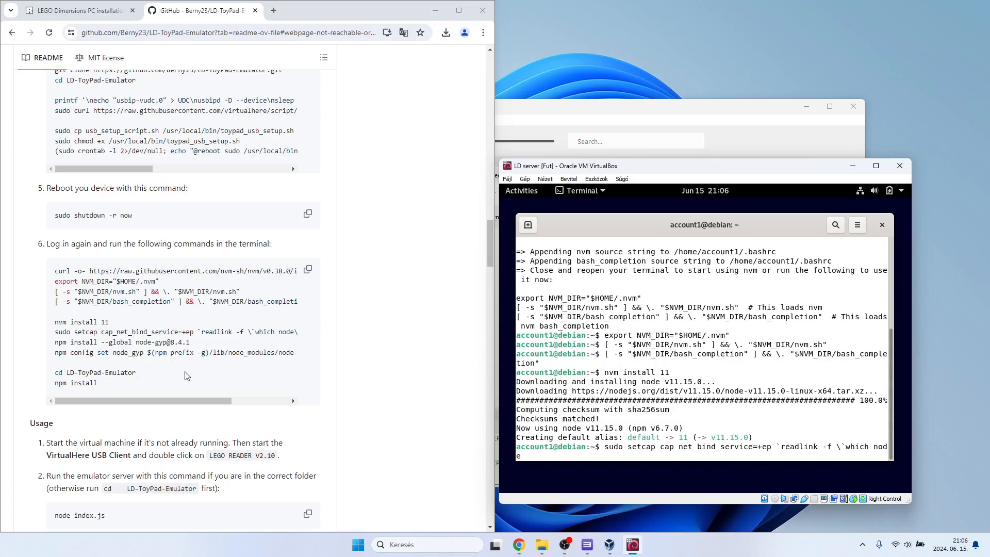
type("\\`")
scroll(184, 374, "right", 3)
type("`")
key("Return")
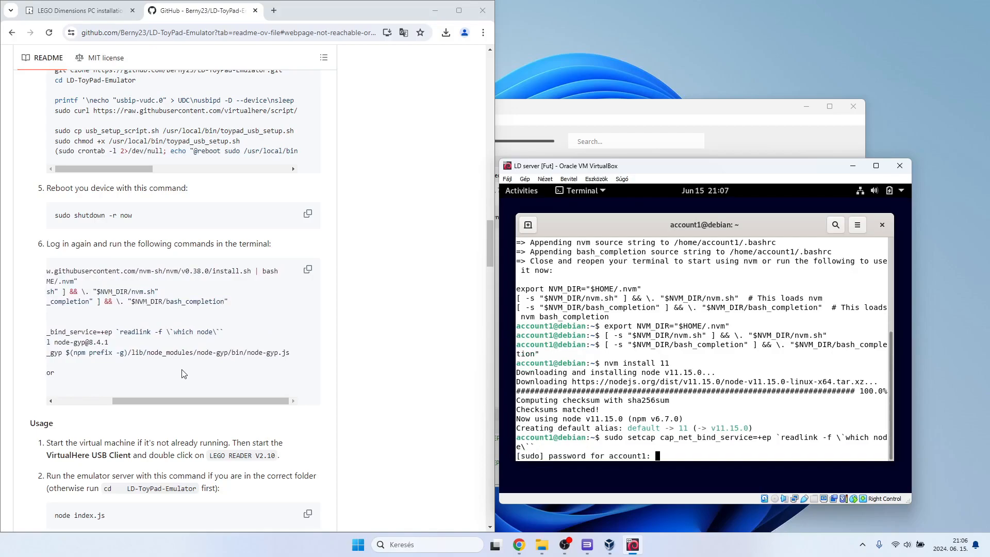
key("Return")
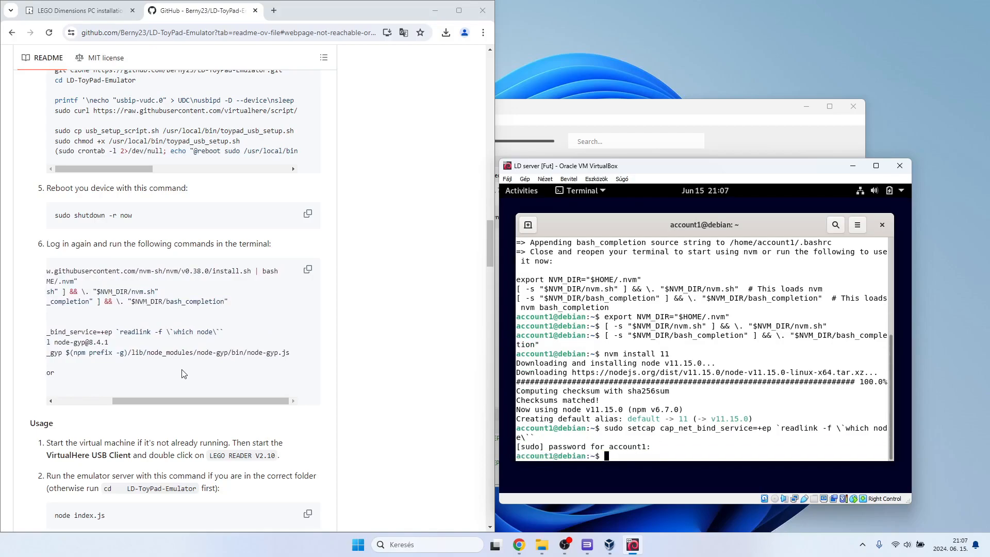
scroll(184, 373, "left", 3)
type("npm install --g")
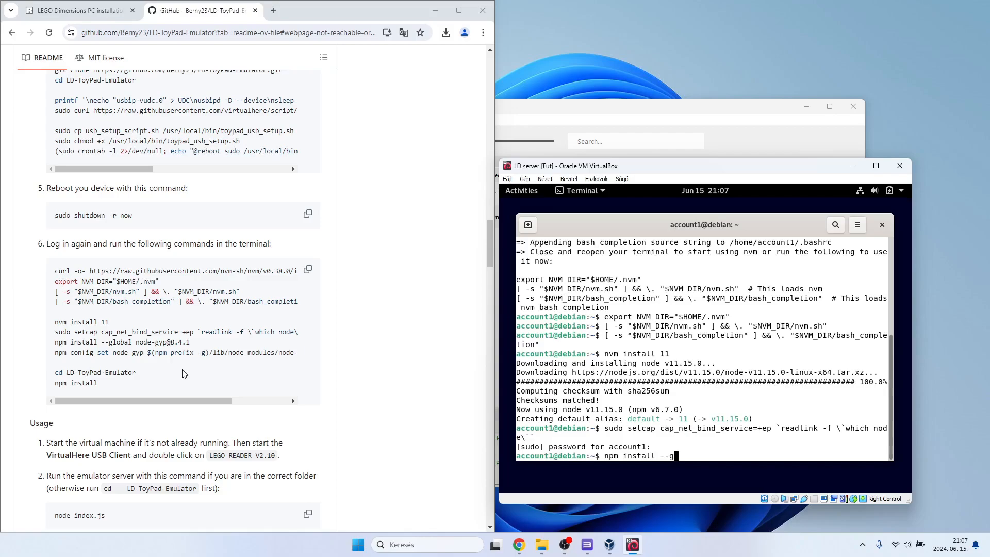
type("lobal node-gyp@8.4.1")
key("Return")
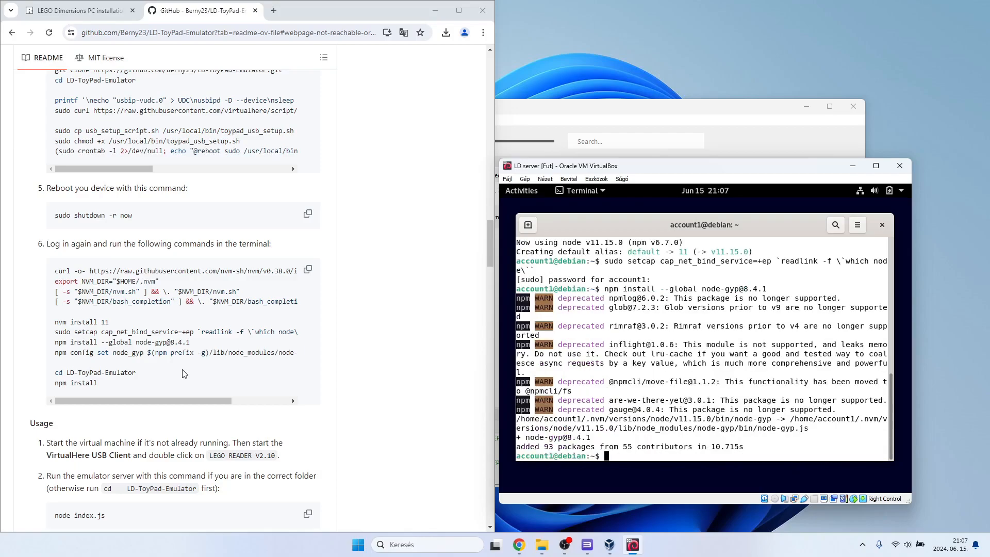
Point npm to node-gyp by running npm config set node_gyp $(npm prefix -g)/lib/node_modules/node-gyp/bin/node-gyp.js.
type("npm comfig s")
key("BackSpace")
key("BackSpace")
key("BackSpace")
key("BackSpace")
key("BackSpace")
key("BackSpace")
type("nfig")
key("BackSpace")
key("BackSpace")
key("BackSpace")
key("BackSpace")
type("nfig")
type("set node_gyp ")
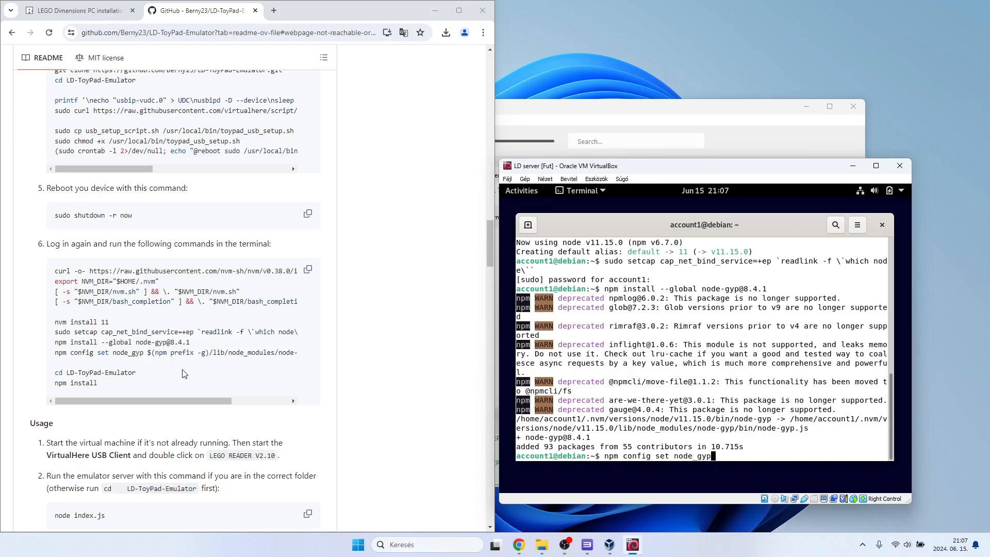
type("$(npm prefix -g)/lib/no")
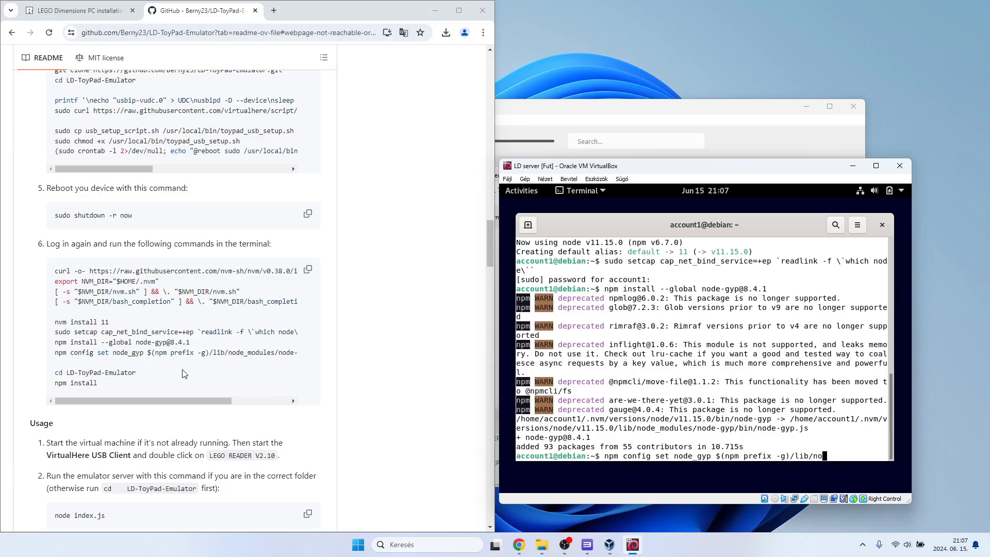
type("de_modules/")
scroll(181, 369, "right", 3)
type("node")
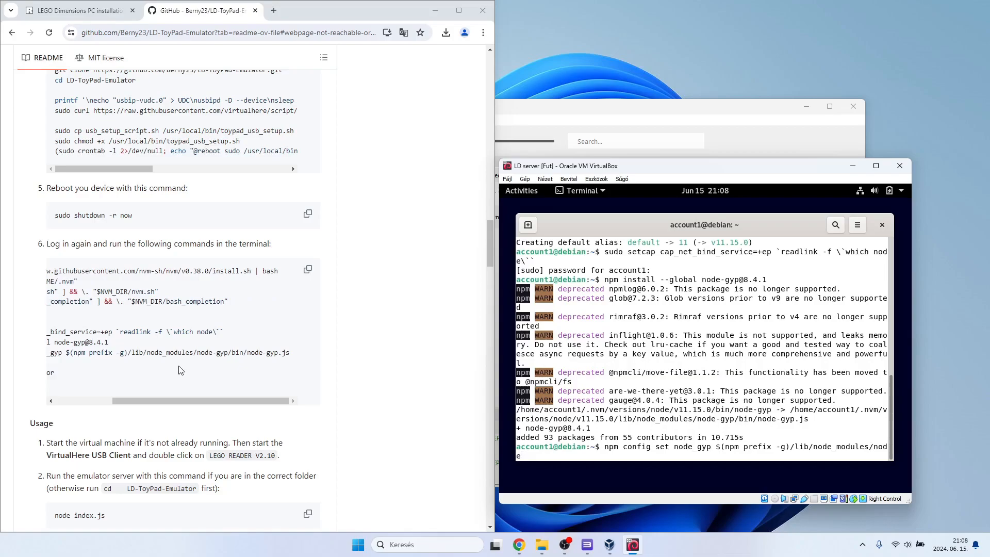
type("-gyp/bin/node-gyp.js")
key("Return")
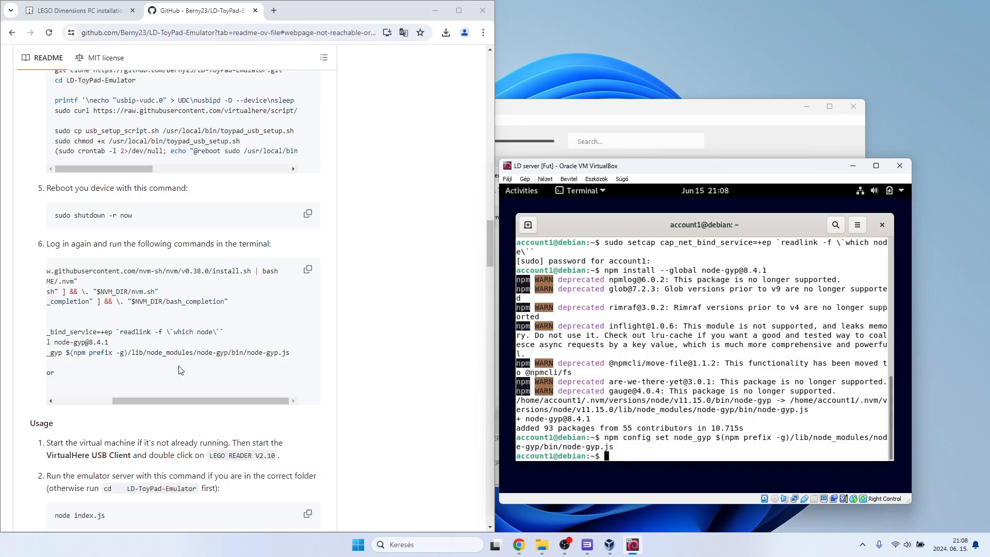
Change into the LD-ToyPad-Emulator directory and install its dependencies with npm install.
scroll(133, 365, "left", 5)
type("cd ")
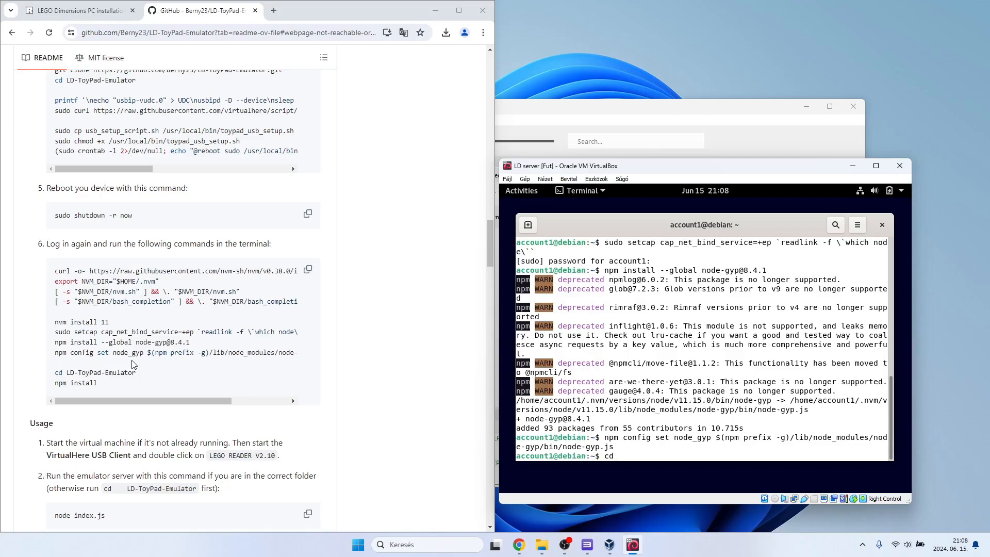
type("LD")
key("Tab")
key("Return")
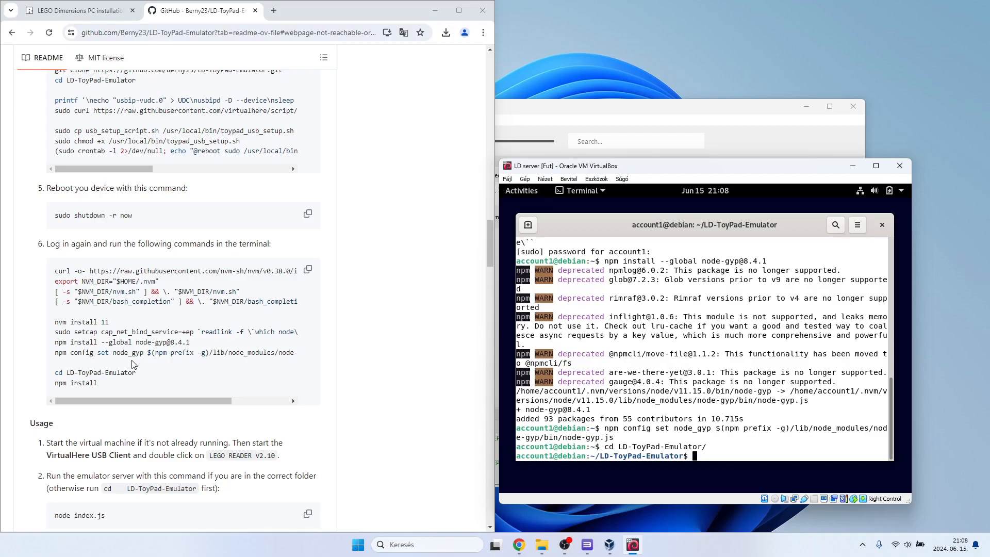
type("npm install")
key("Return")
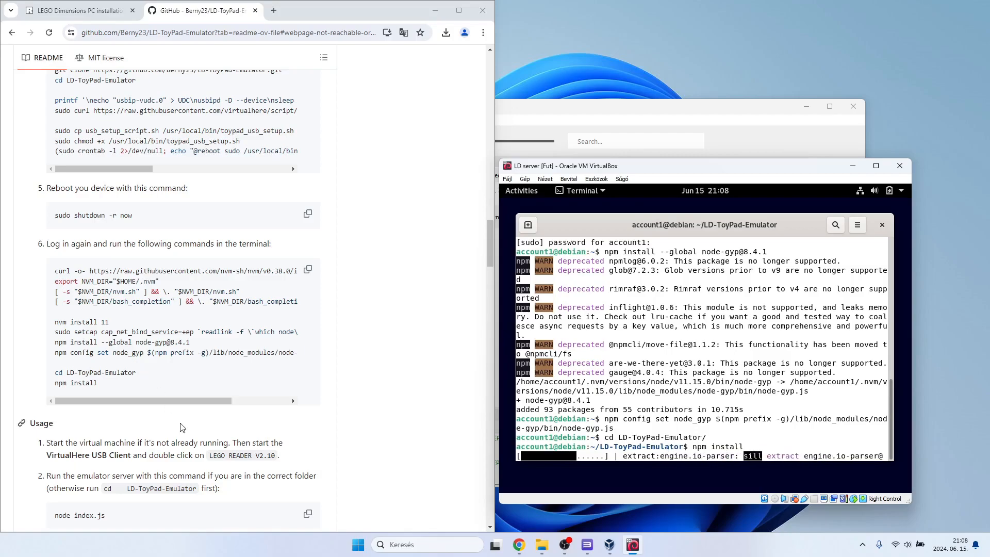
Launch the VirtualHere client from vhui64.exe in the Windows downloads folder and dismiss its USB server trial notice.
scroll(181, 427, "down", 2)
scroll(181, 427, "down", 1)
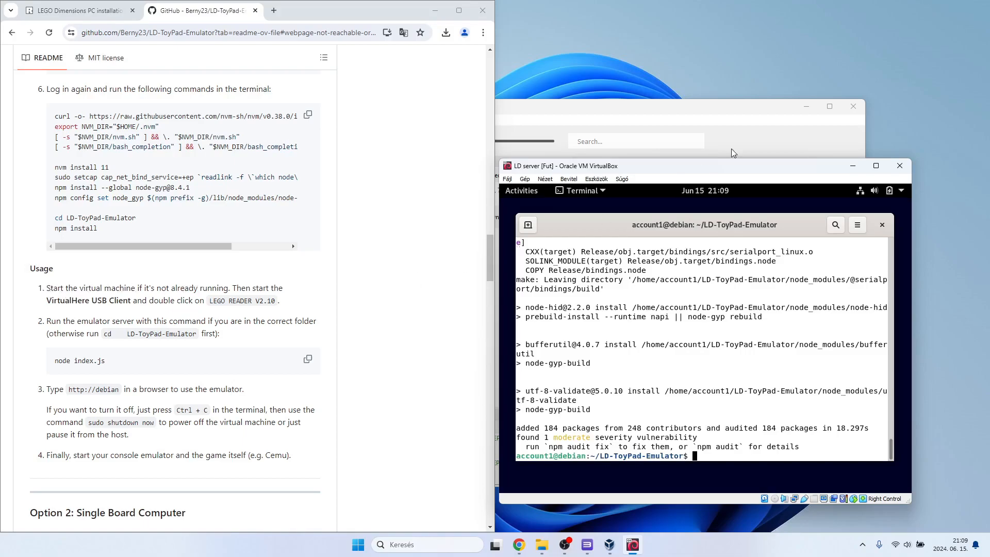
left_click_drag(698, 169, 716, 163)
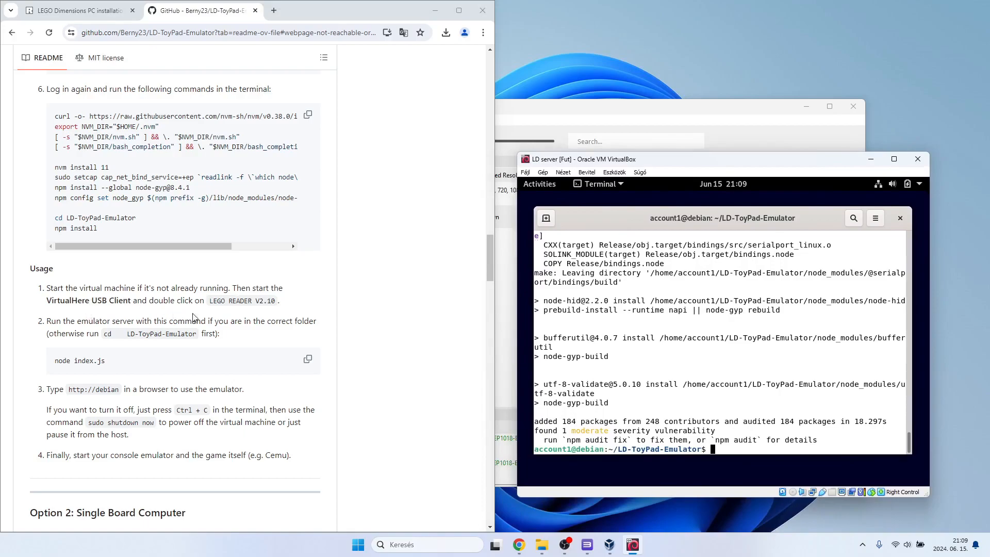
left_click(541, 545)
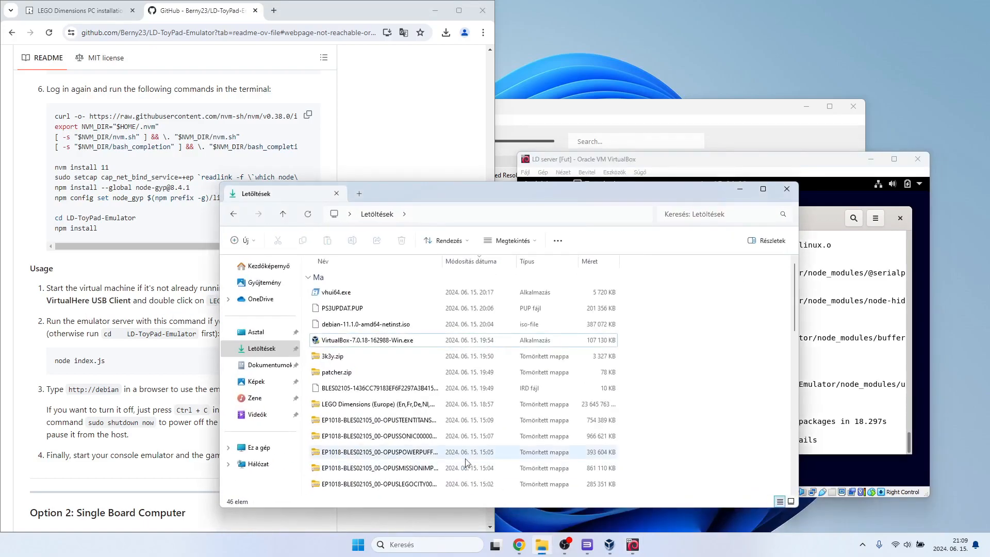
double_click(347, 293)
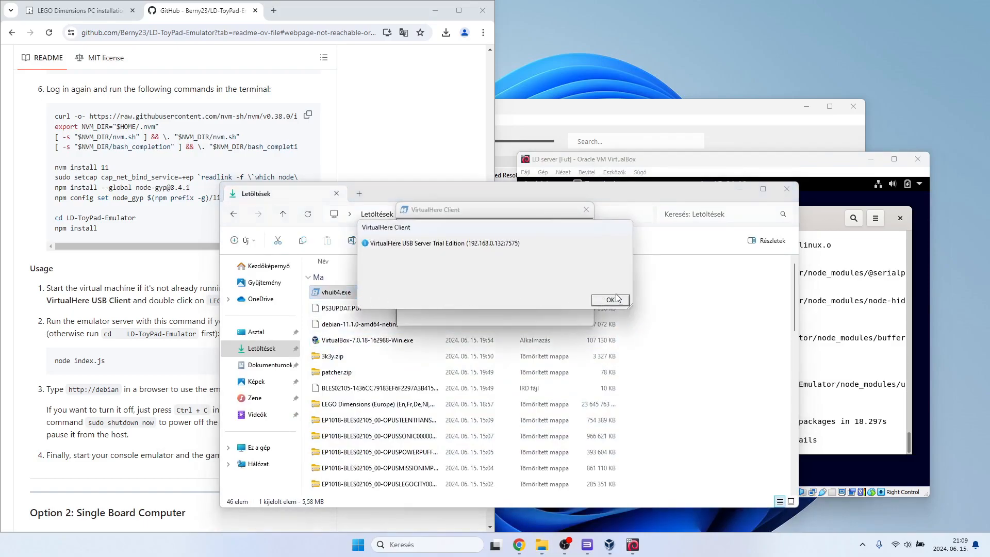
left_click(610, 300)
left_click(738, 189)
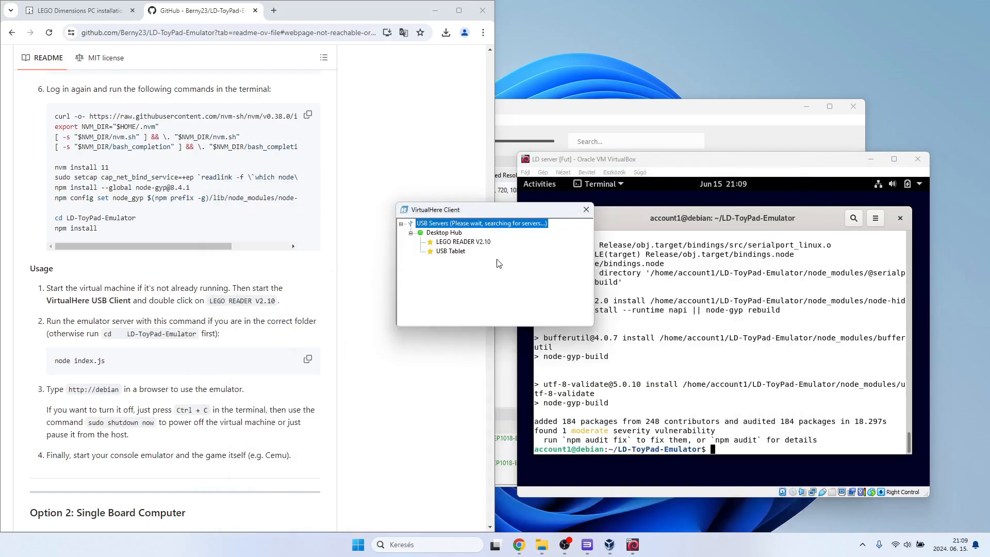
Connect the LEGO READER V2.10 device in the VirtualHere client and move the client window away from the terminal output.
double_click(460, 242)
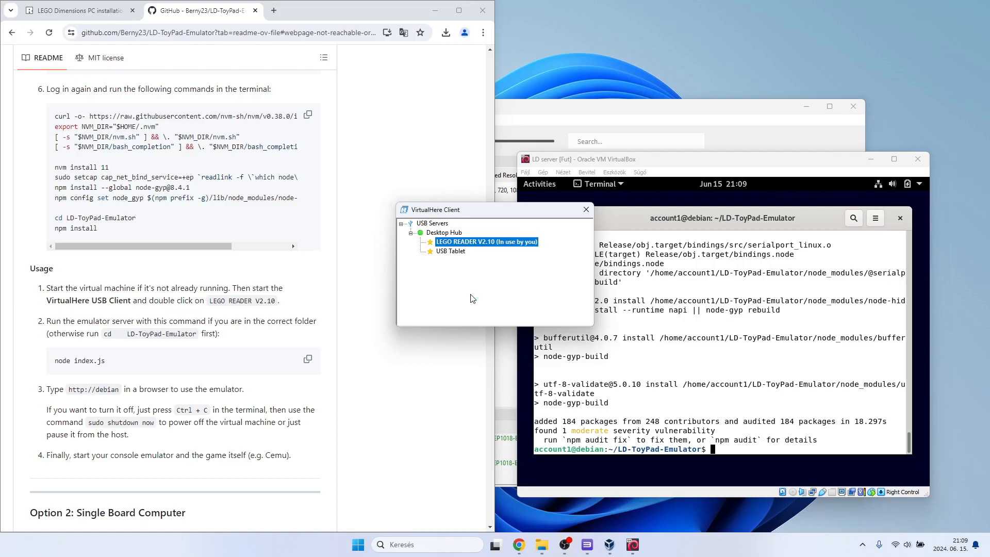
left_click_drag(470, 215, 581, 253)
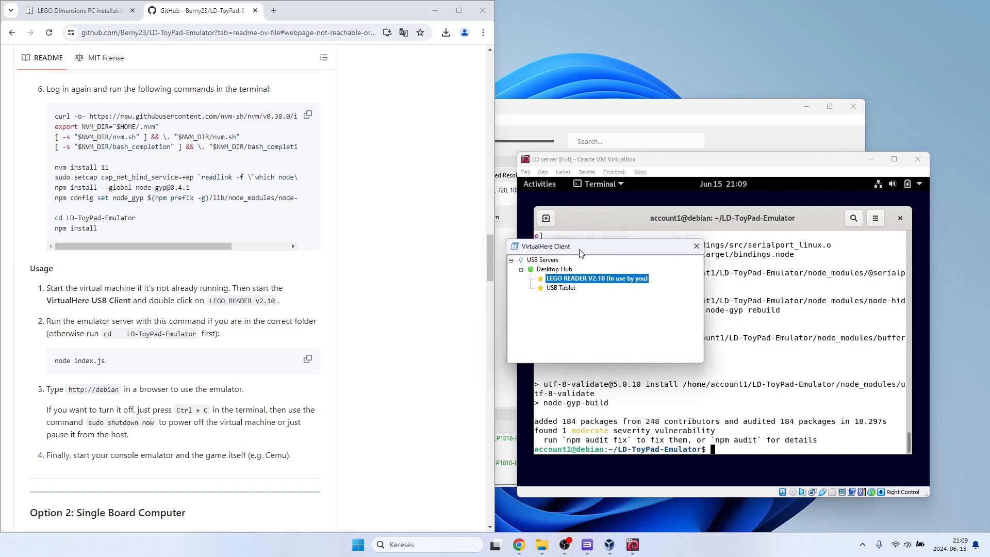
scroll(362, 320, "down", 6)
scroll(363, 320, "up", 6)
left_click_drag(645, 244, 554, 153)
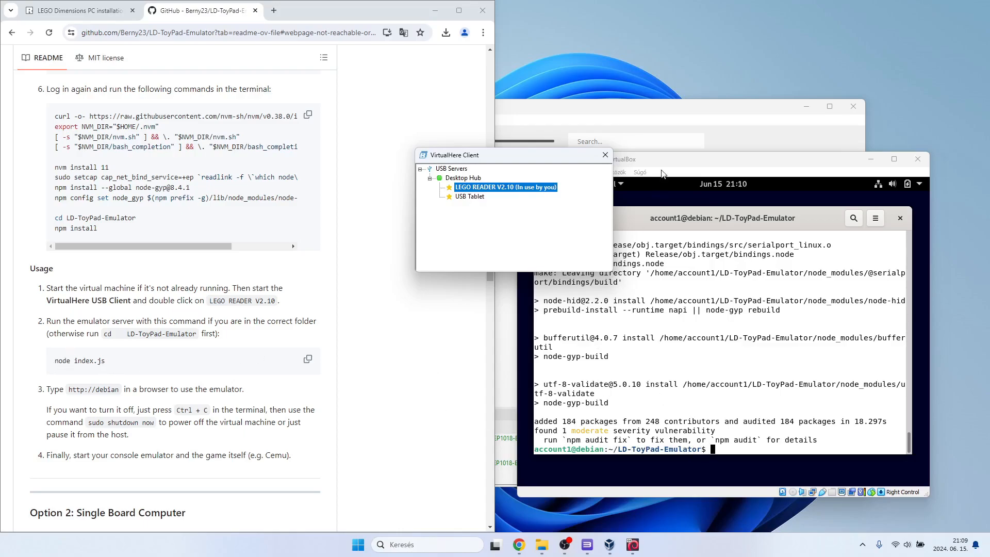
In the Debian terminal, go up one directory with cd .. and change back into LD-ToyPad-Emulator.
left_click(687, 165)
type("cd ..")
key("Return")
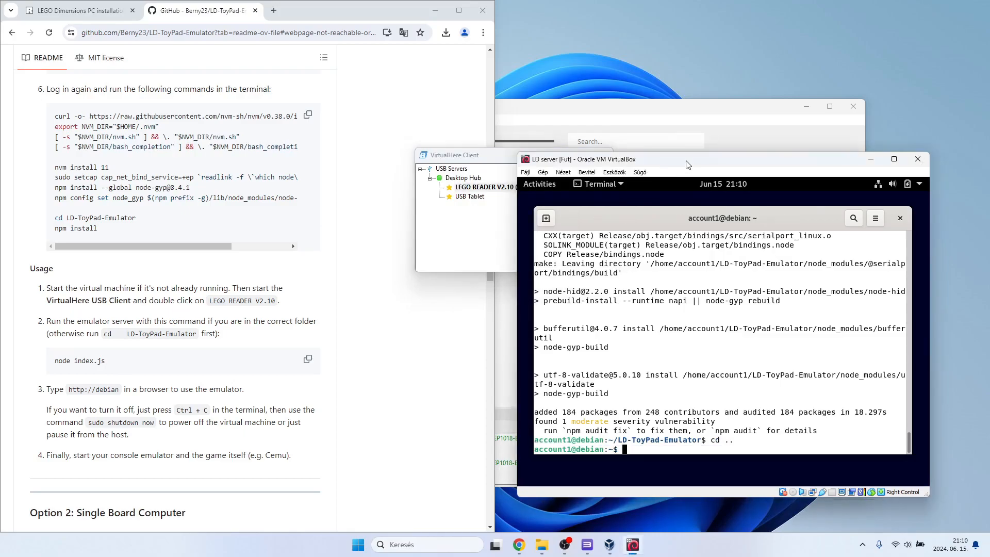
type("cd LD")
key("Tab")
key("Return")
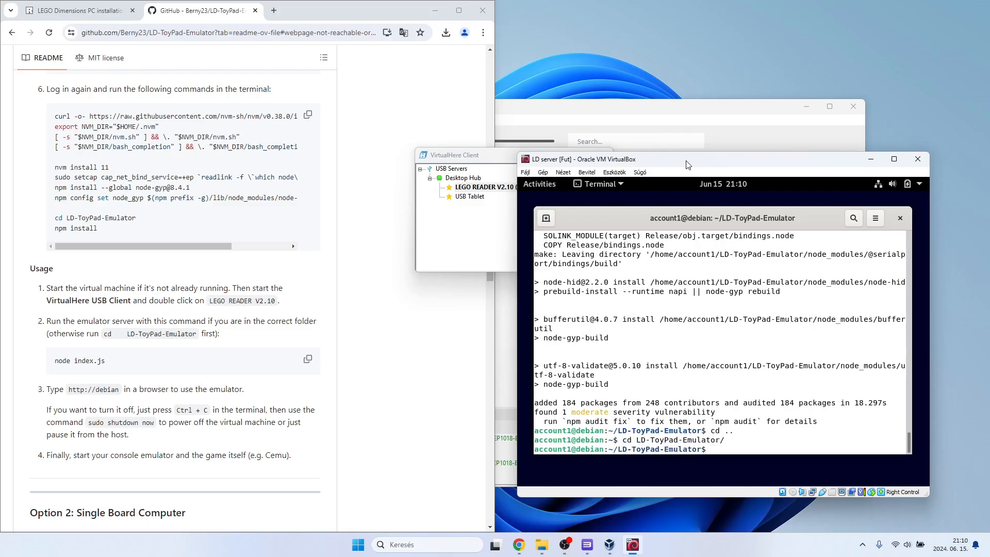
Start the toy pad emulator server in the Debian terminal with node index.js.
type("node index.js")
key("Return")
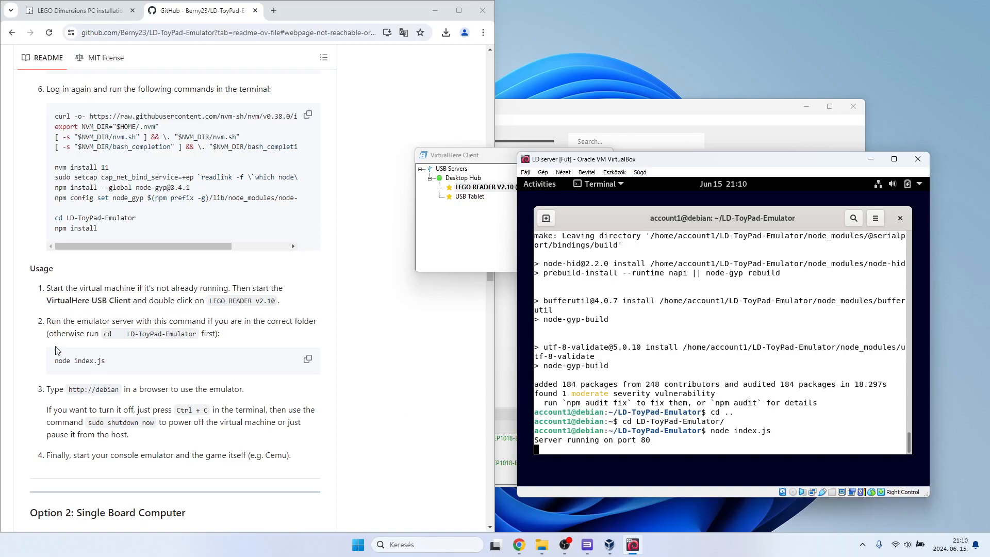
left_click_drag(119, 390, 96, 390)
left_click(109, 391)
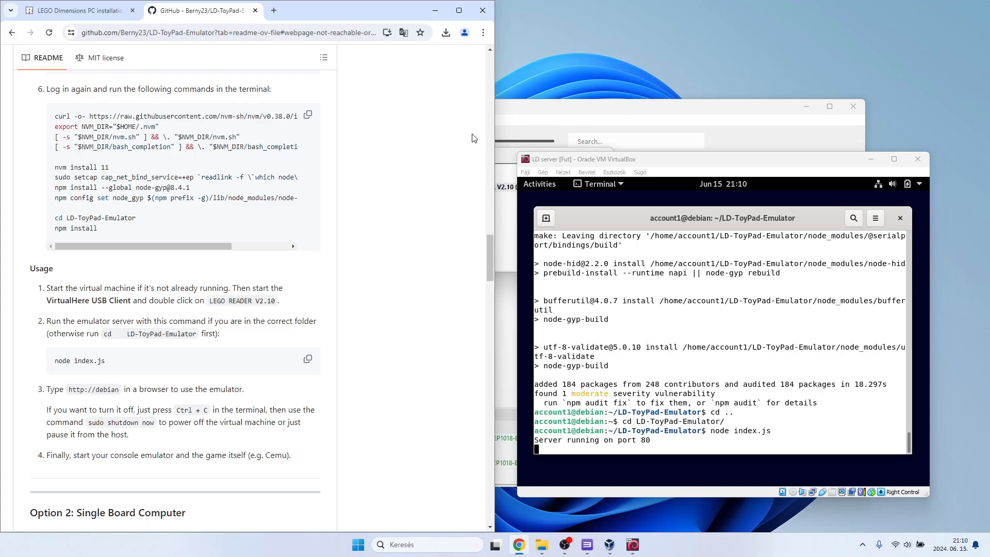
left_click(585, 164)
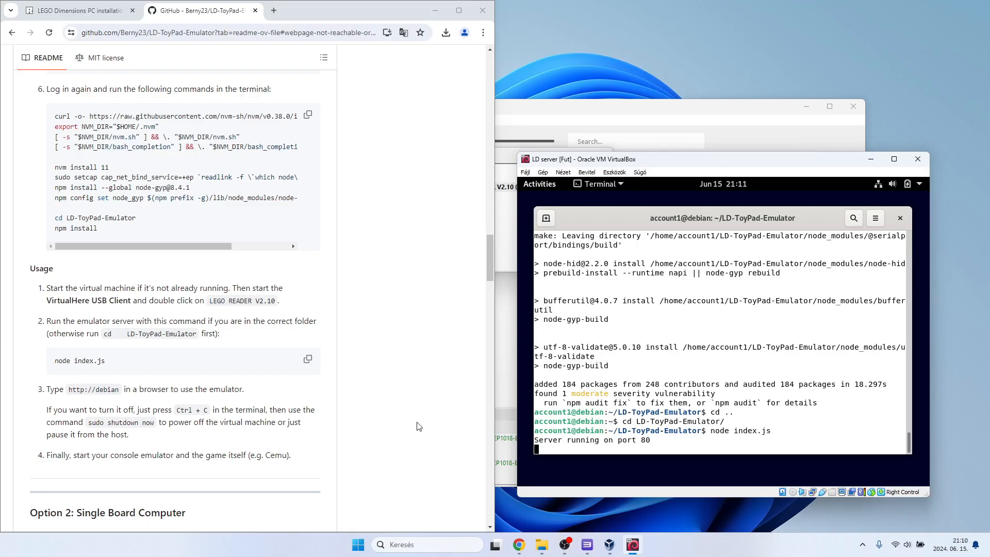
left_click_drag(119, 391, 74, 393)
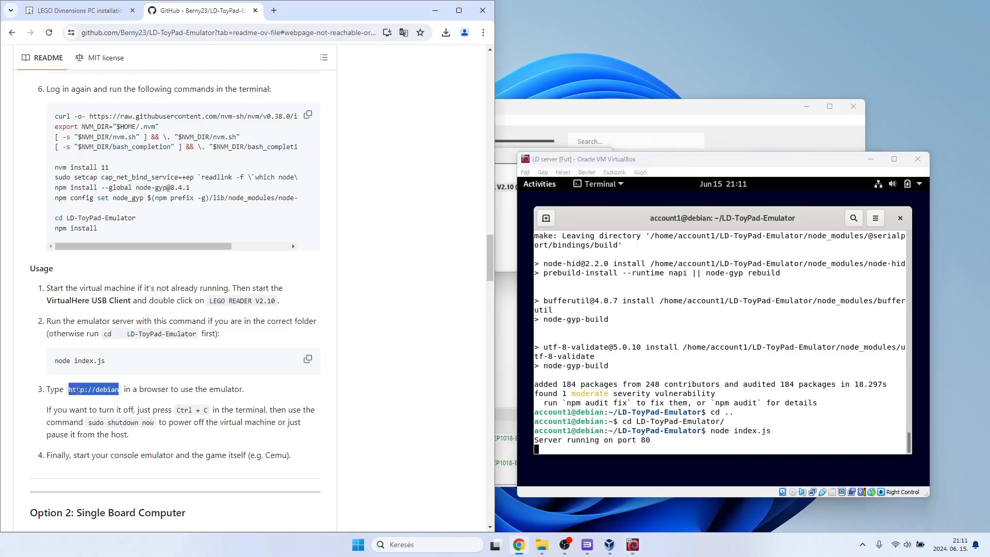
left_click(98, 391)
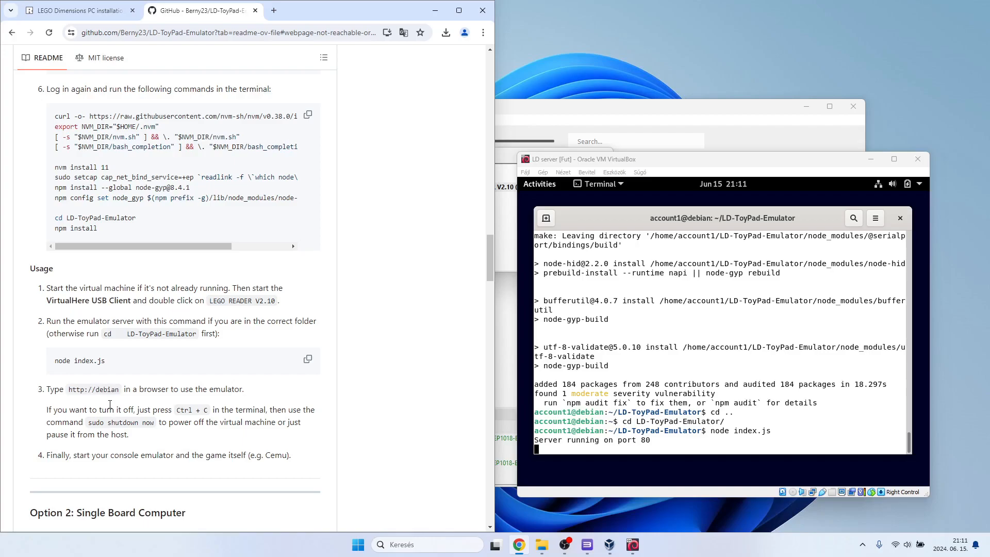
left_click(687, 170)
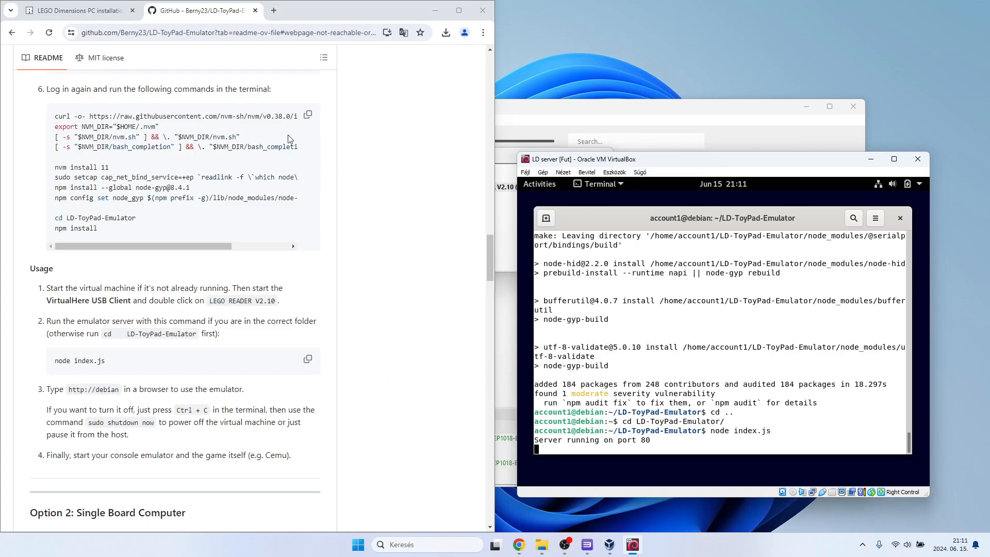
left_click(275, 11)
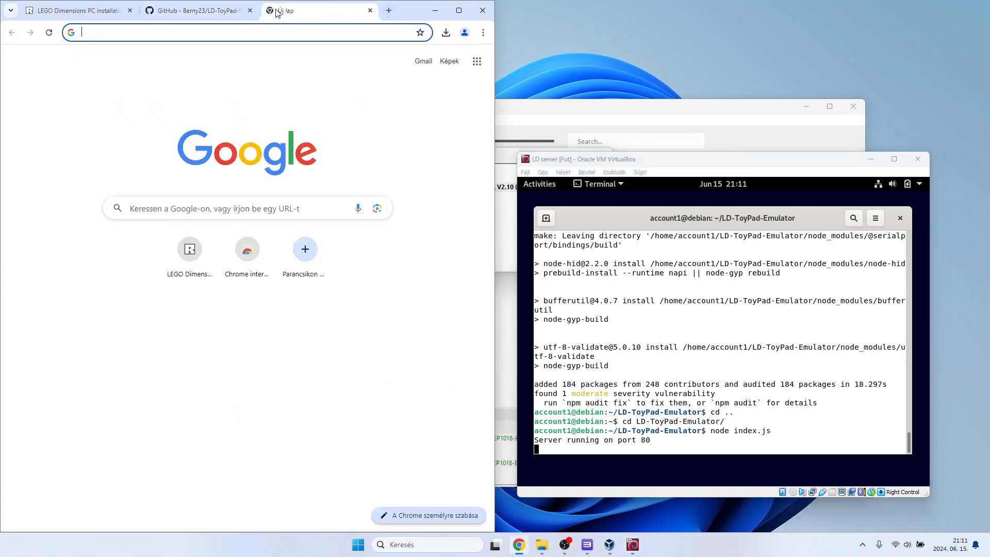
type("http:")
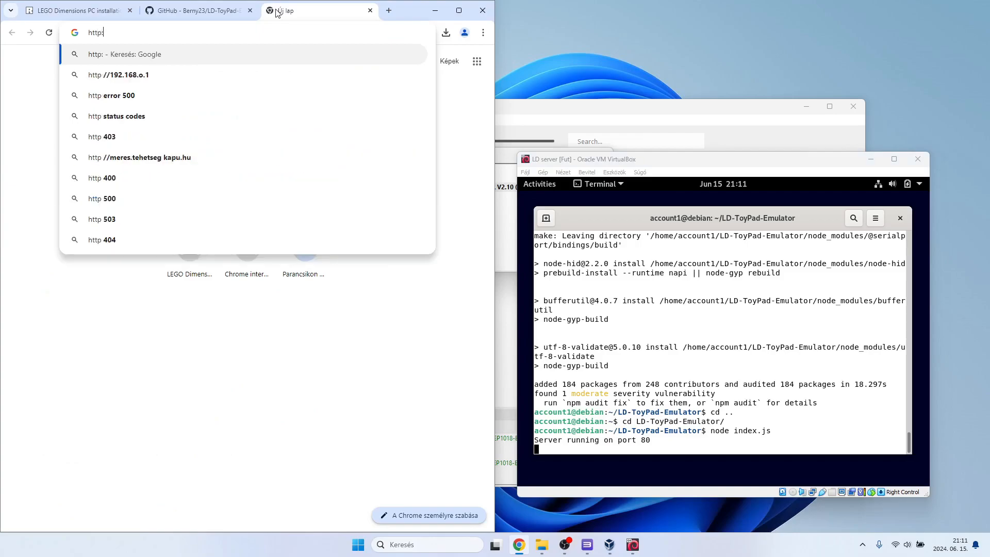
type("//debian")
key("Return")
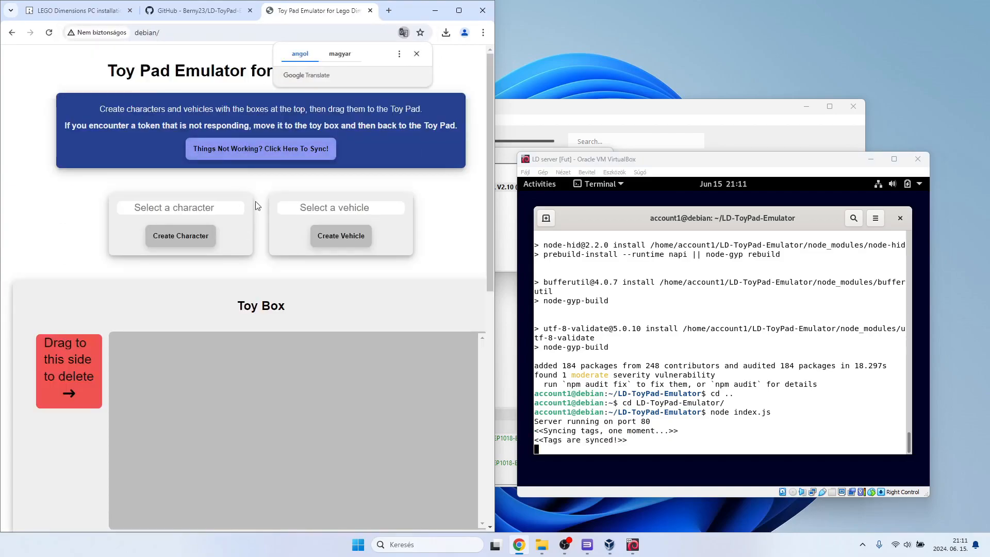
Look over the Toy Pad Emulator page down to the toy pad and check the README's remaining usage instructions.
scroll(267, 230, "down", 10)
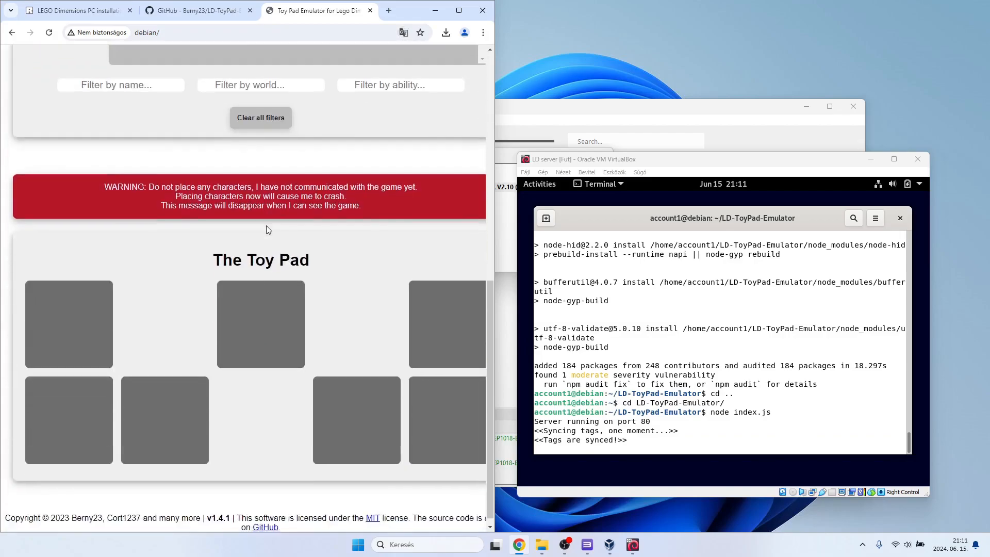
scroll(267, 229, "up", 10)
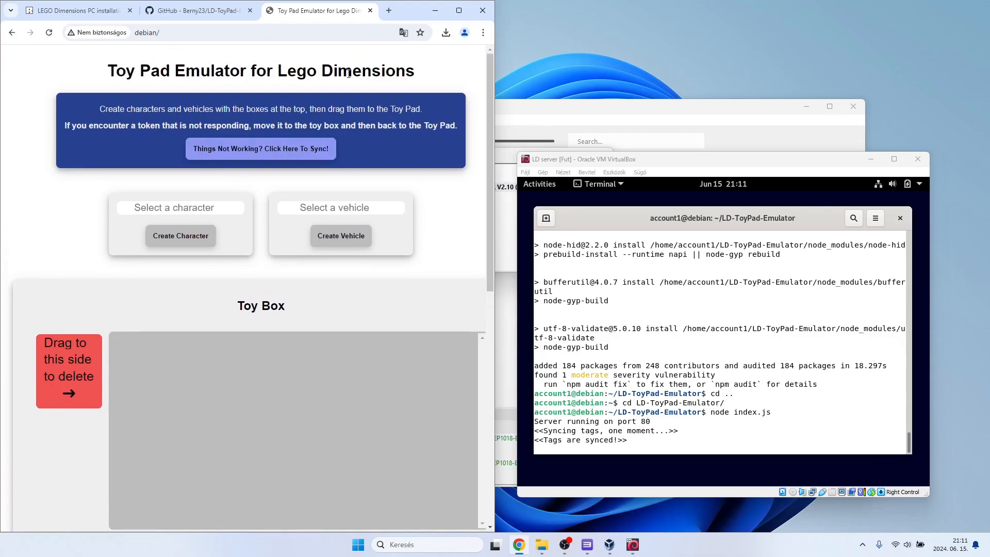
left_click(191, 11)
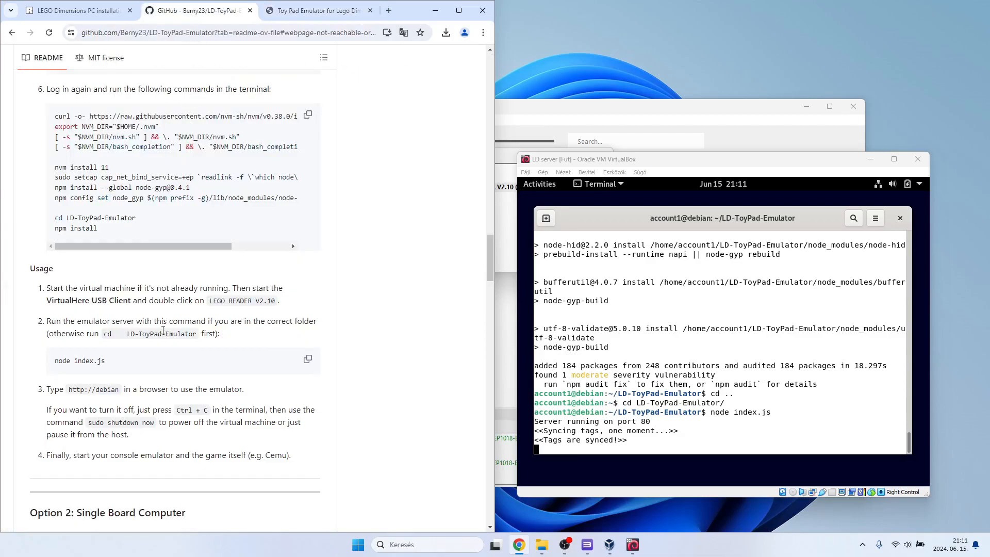
scroll(163, 330, "down", 1)
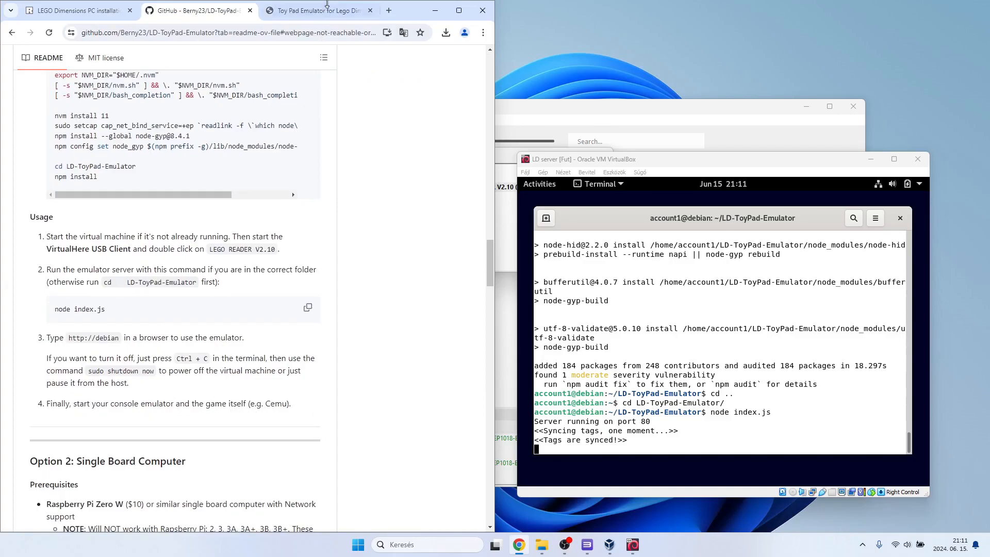
left_click(312, 11)
Close the VirtualHere client window, check the background apps, and minimize the LD server virtual machine window.
left_click(516, 181)
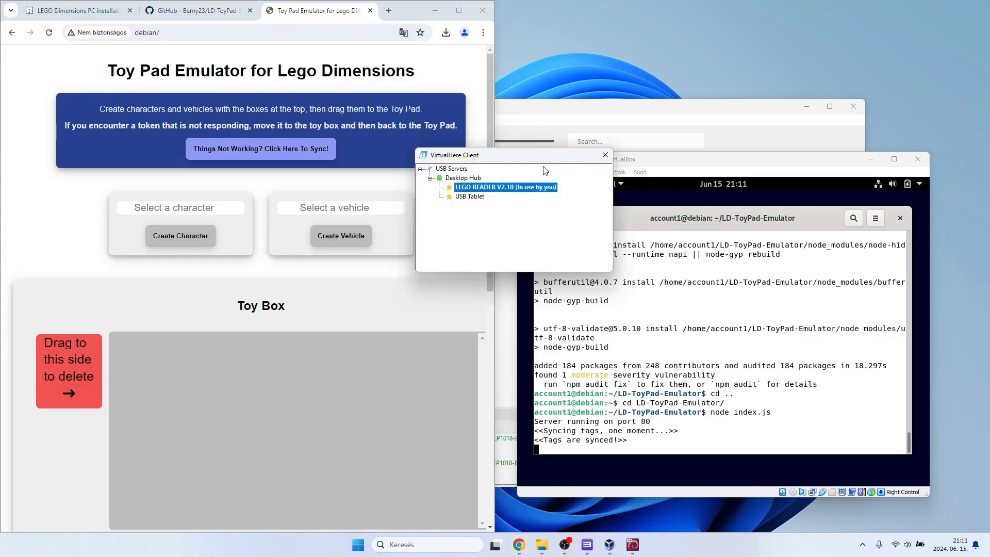
left_click(604, 155)
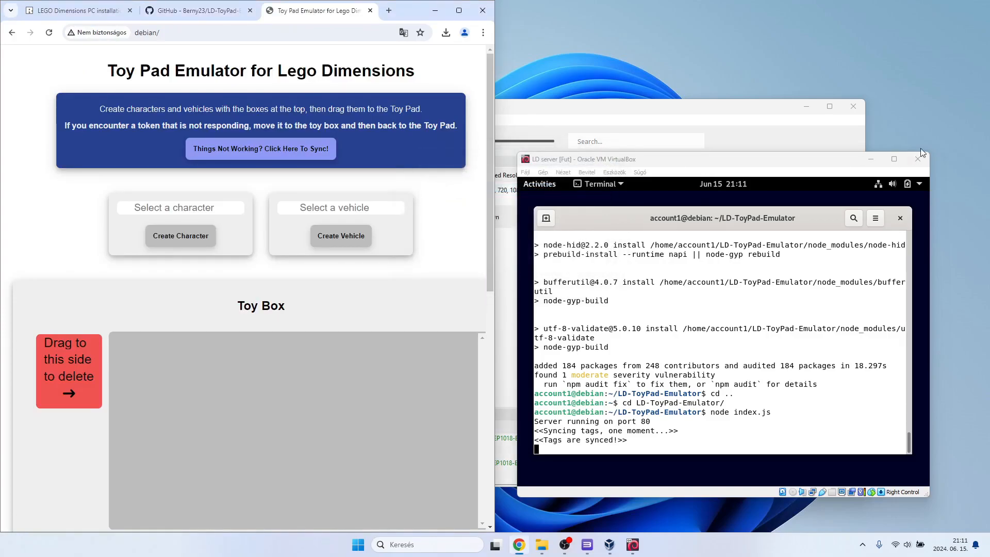
left_click(862, 544)
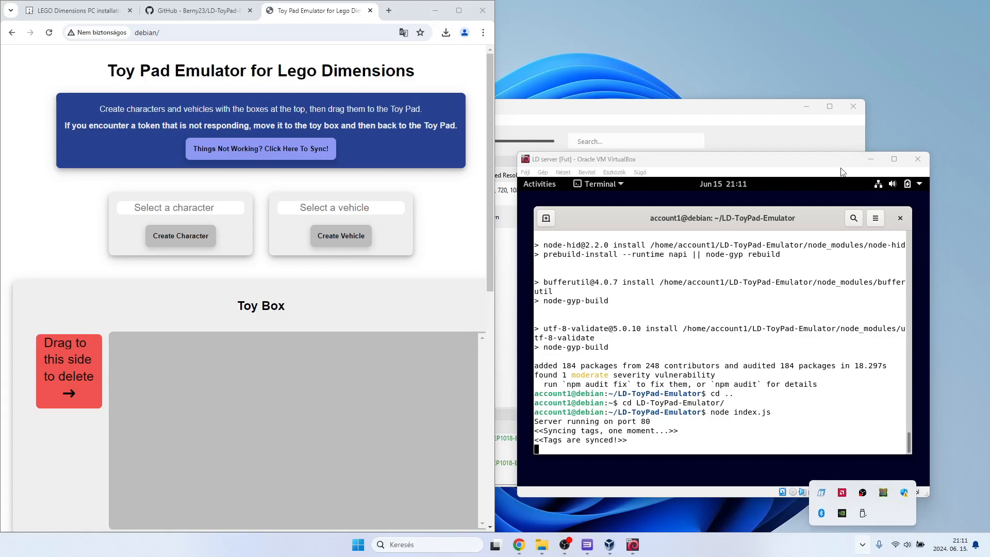
left_click(871, 159)
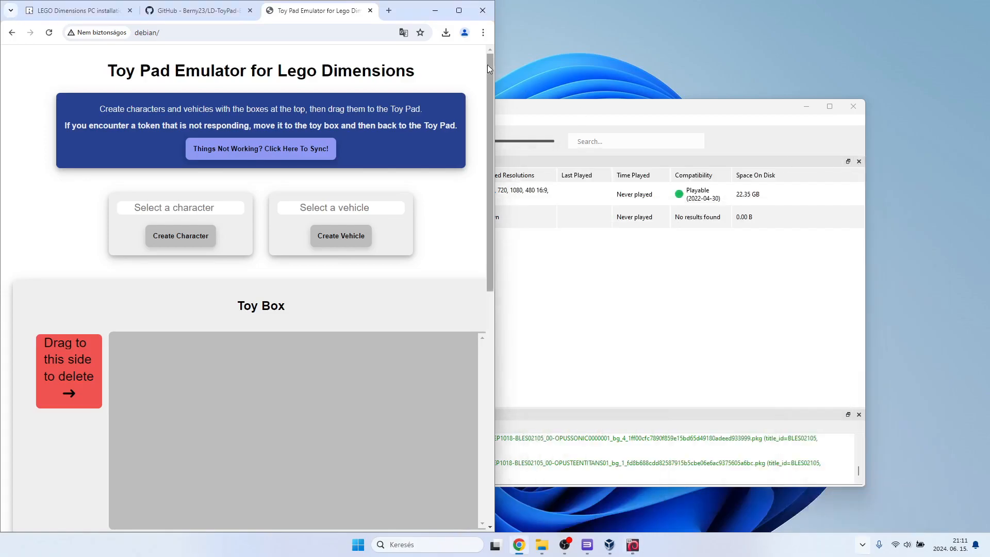
Switch to RPCS3, boot LEGO Dimensions from the game list, and move the game window aside.
left_click(603, 112)
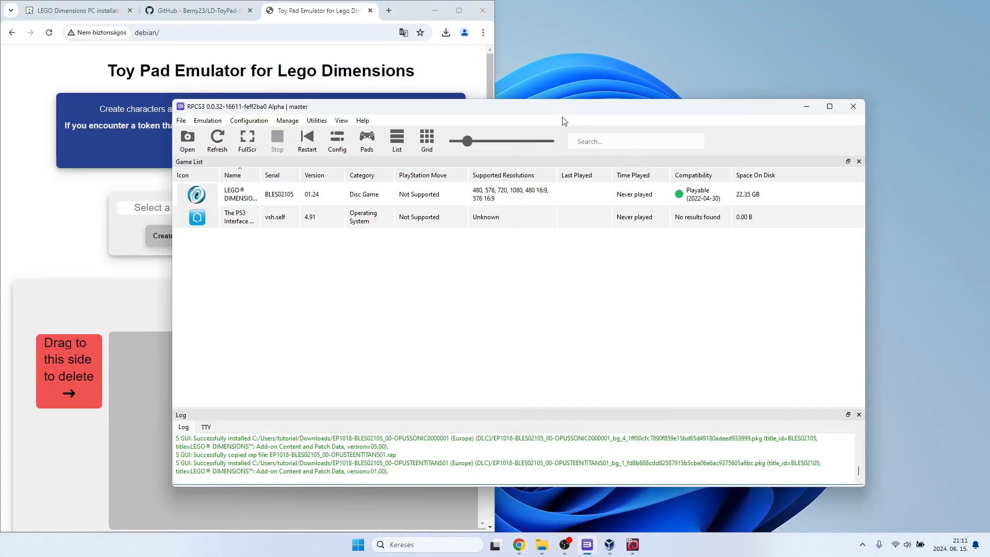
double_click(247, 199)
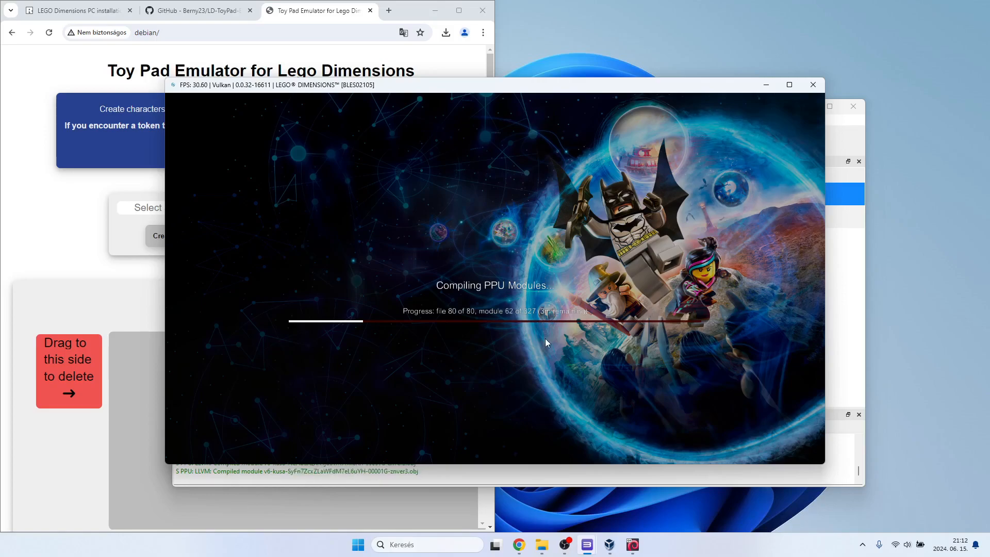
left_click_drag(487, 86, 586, 139)
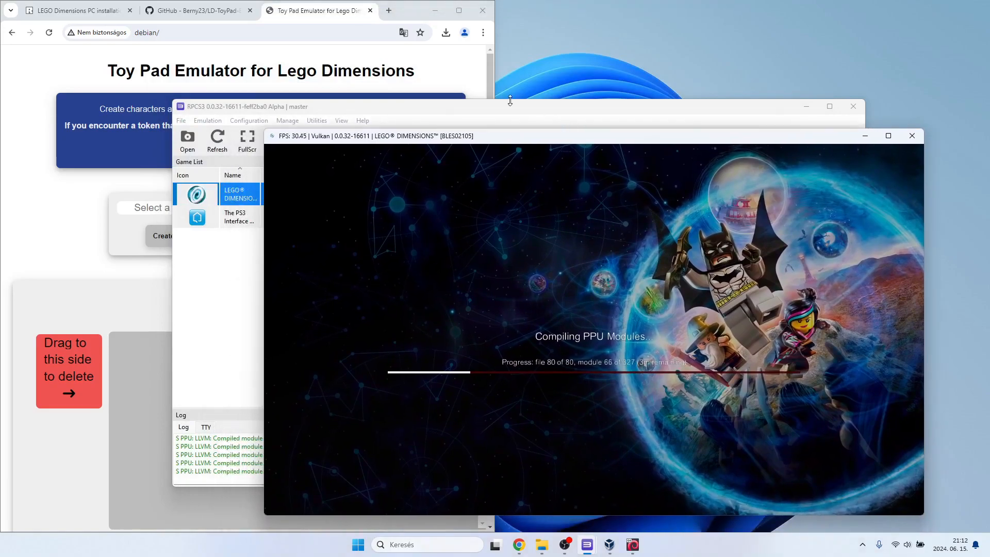
Examine Player 1's gamepad settings and the available input handlers in RPCS3, leaving without saving and returning to the game window.
left_click(521, 109)
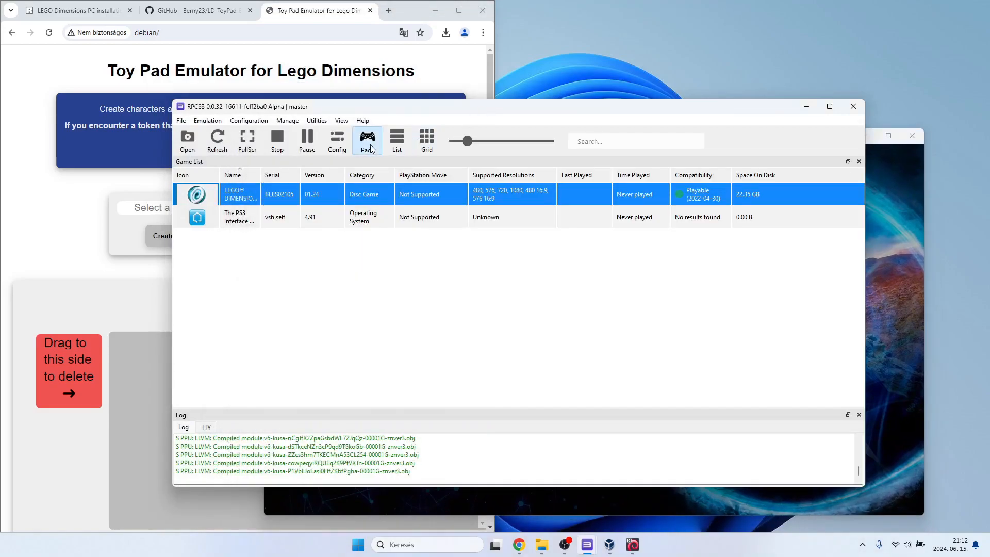
left_click(368, 142)
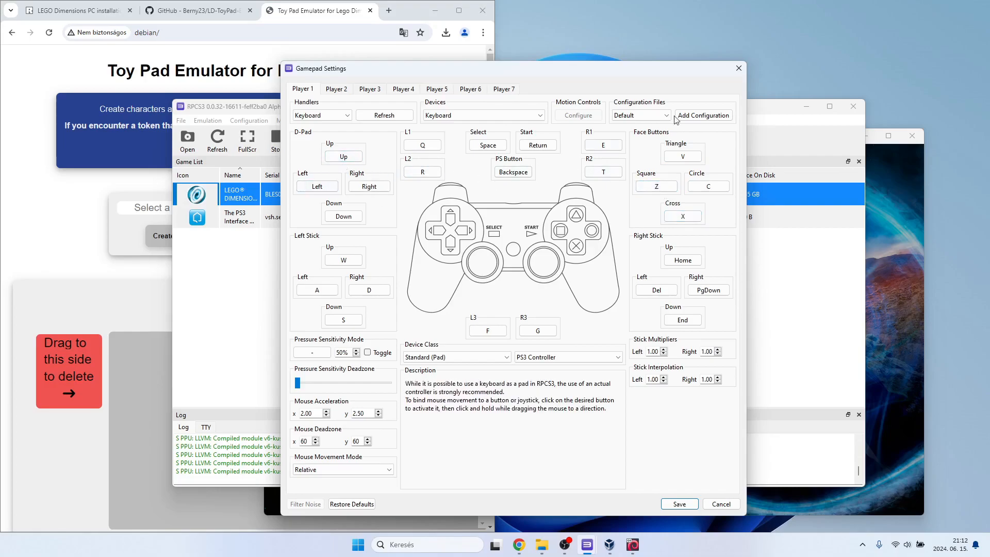
left_click(738, 68)
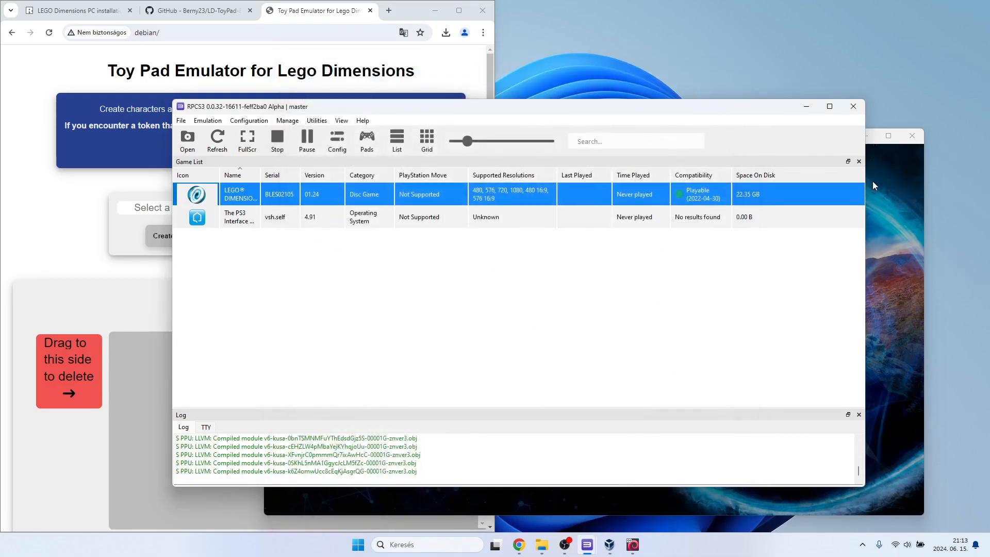
left_click(880, 187)
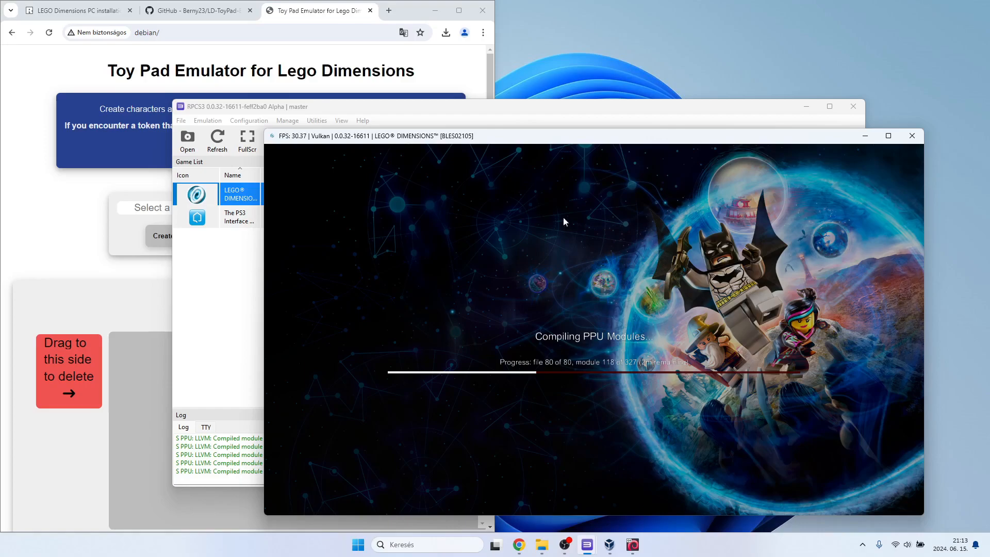
left_click(472, 113)
left_click(367, 138)
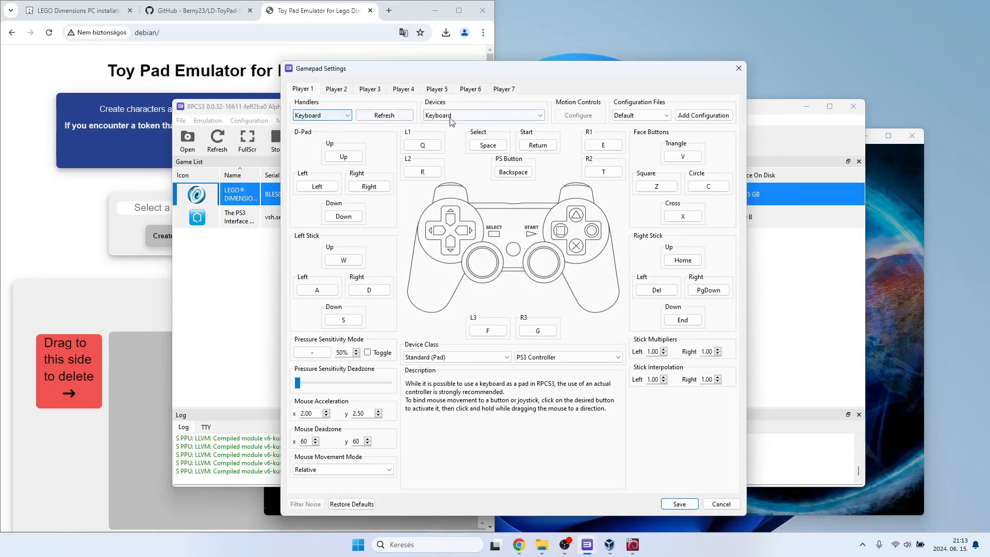
left_click(339, 117)
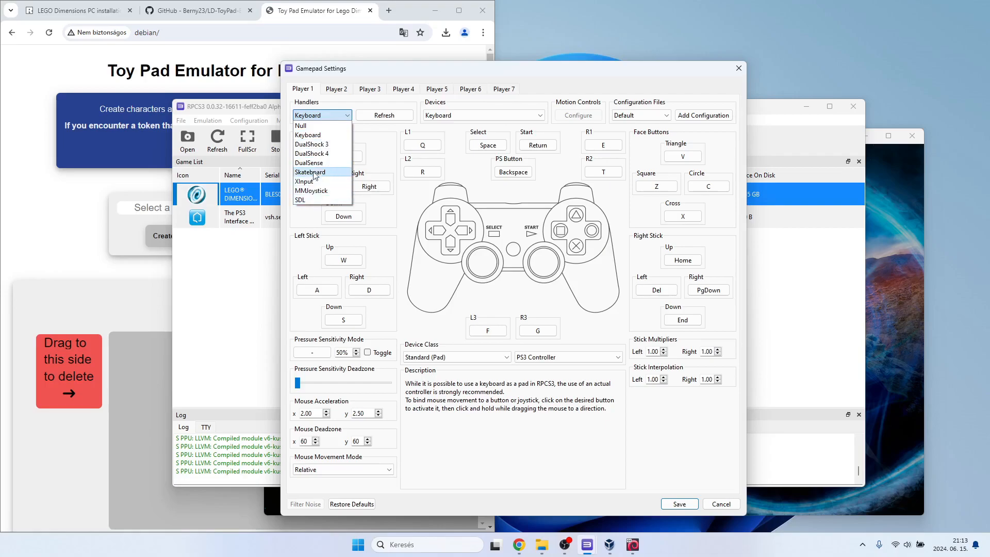
left_click(331, 115)
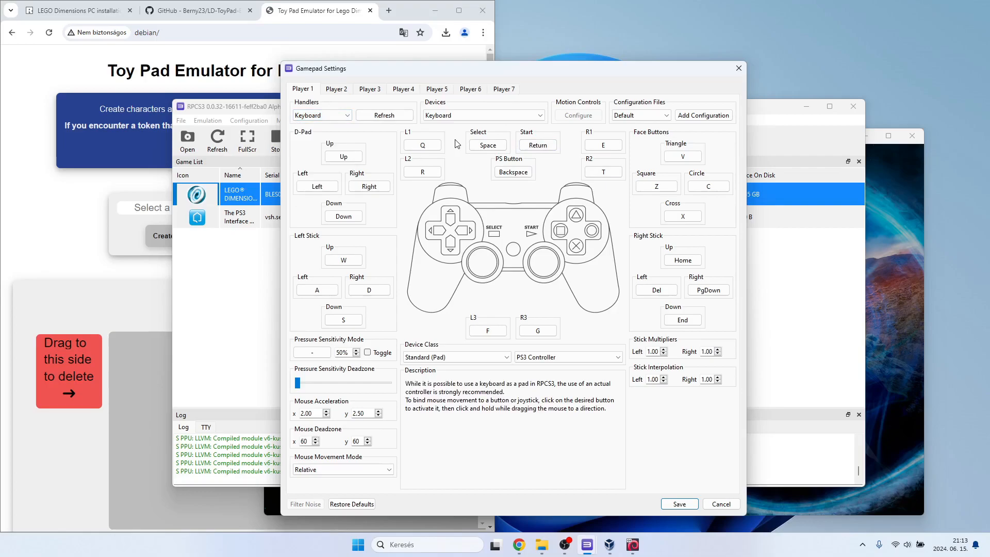
left_click(738, 68)
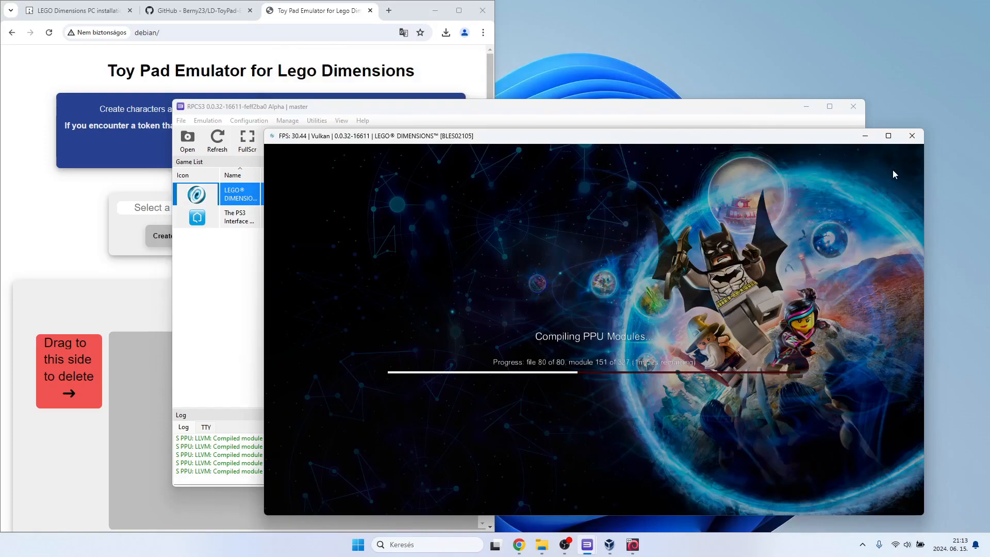
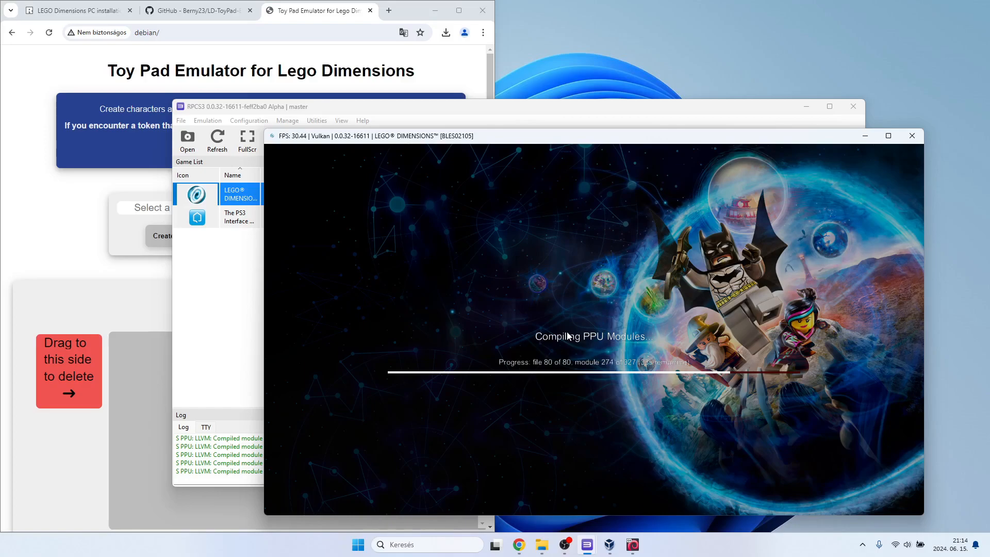
Close the browser page with the LEGO Dimensions PC installation guide and return to the Toy Pad Emulator page.
left_click(52, 17)
scroll(76, 143, "down", 1)
scroll(70, 98, "up", 1)
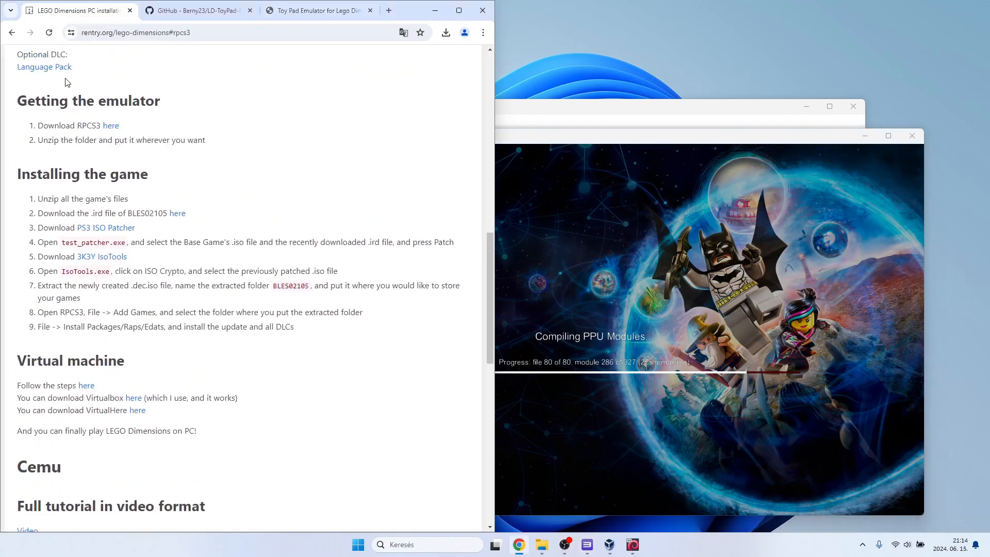
middle_click(67, 17)
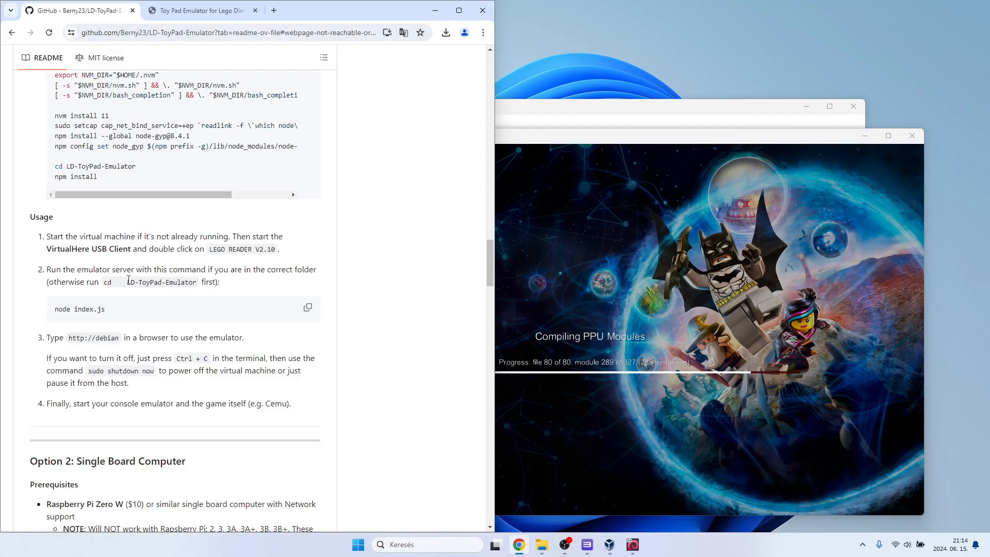
left_click(180, 14)
left_click(83, 11)
left_click(170, 5)
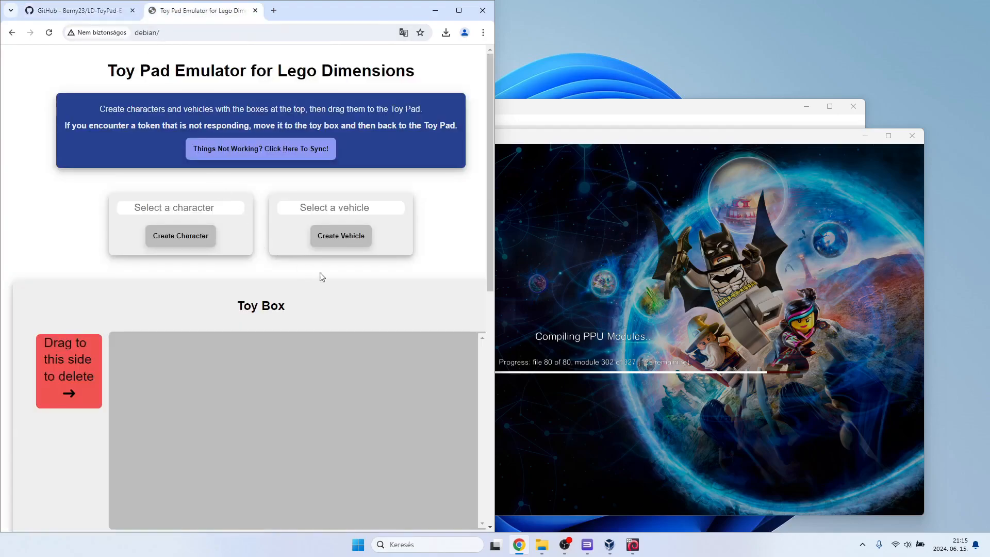
Move the game window aside and check the Toy Pad Emulator page's communication warning while LEGO Dimensions boots.
left_click(642, 148)
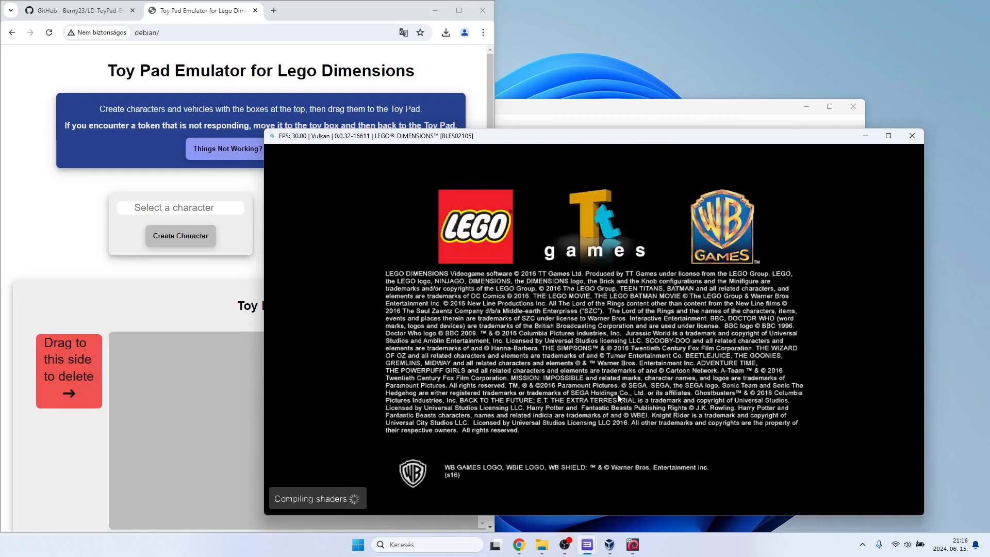
left_click_drag(581, 136, 630, 135)
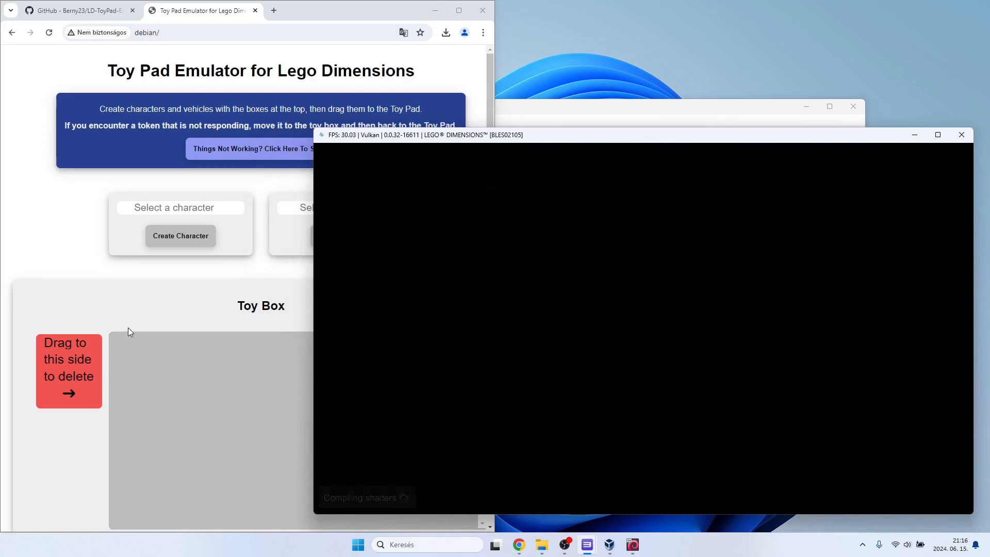
scroll(127, 327, "down", 3)
scroll(128, 326, "down", 3)
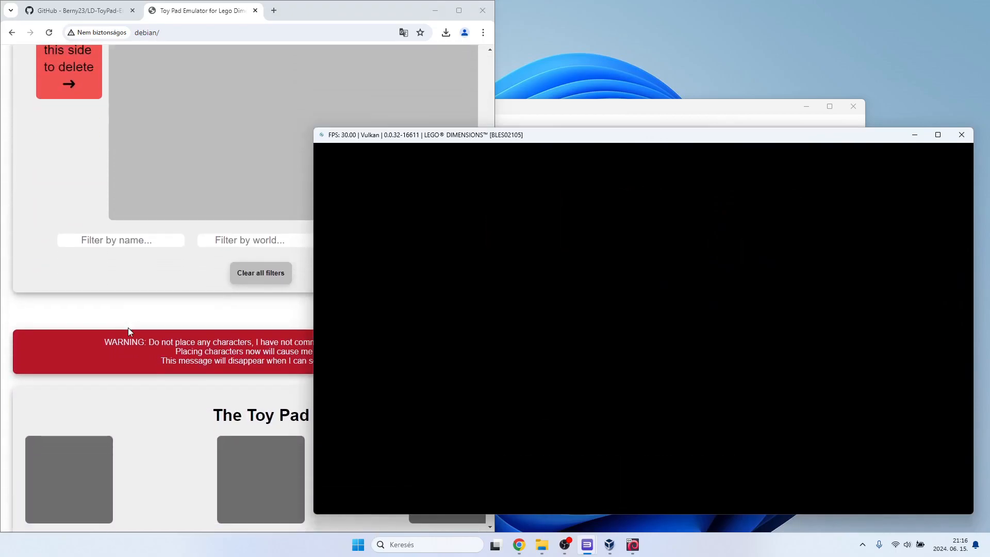
left_click(157, 277)
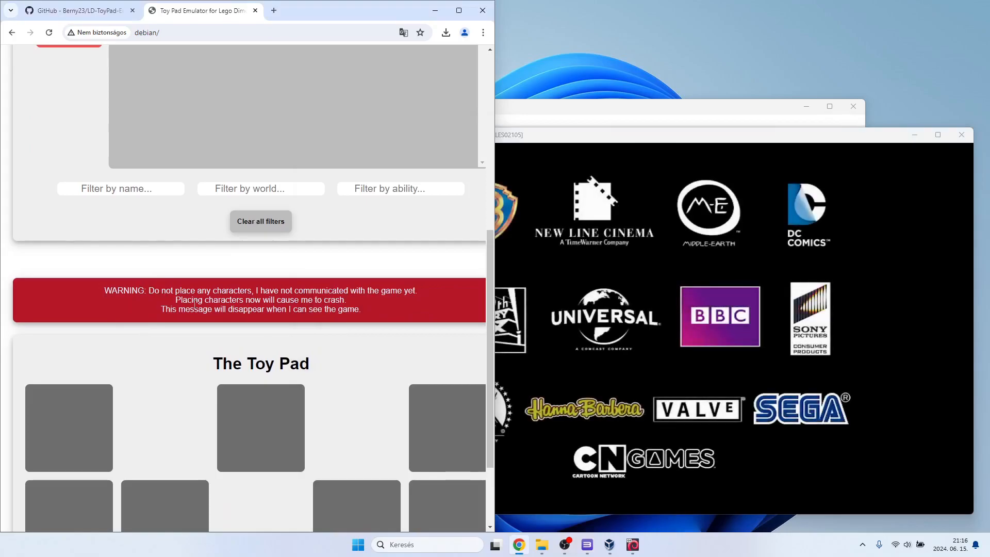
left_click(632, 145)
left_click(206, 301)
scroll(206, 301, "up", 5)
scroll(206, 301, "up", 2)
scroll(206, 301, "down", 7)
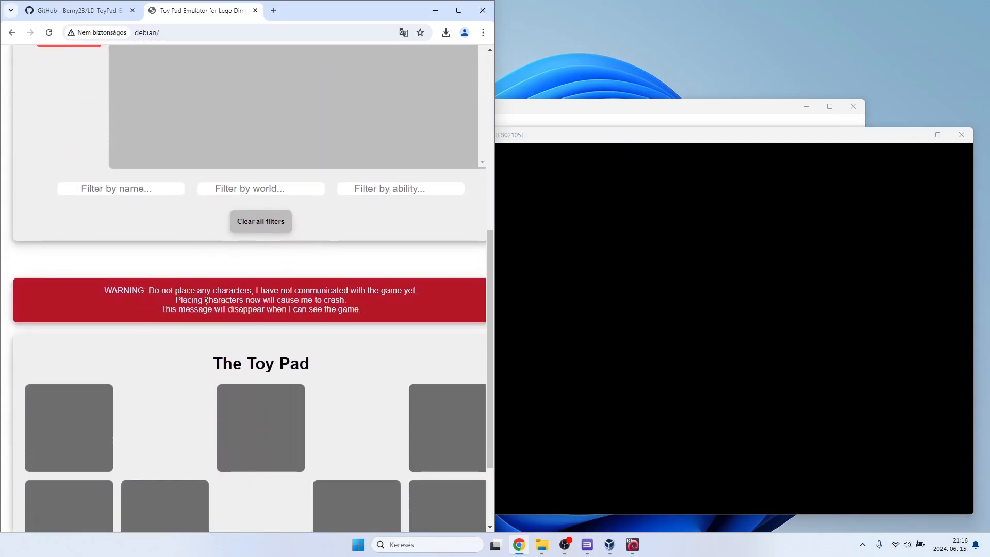
scroll(206, 301, "up", 7)
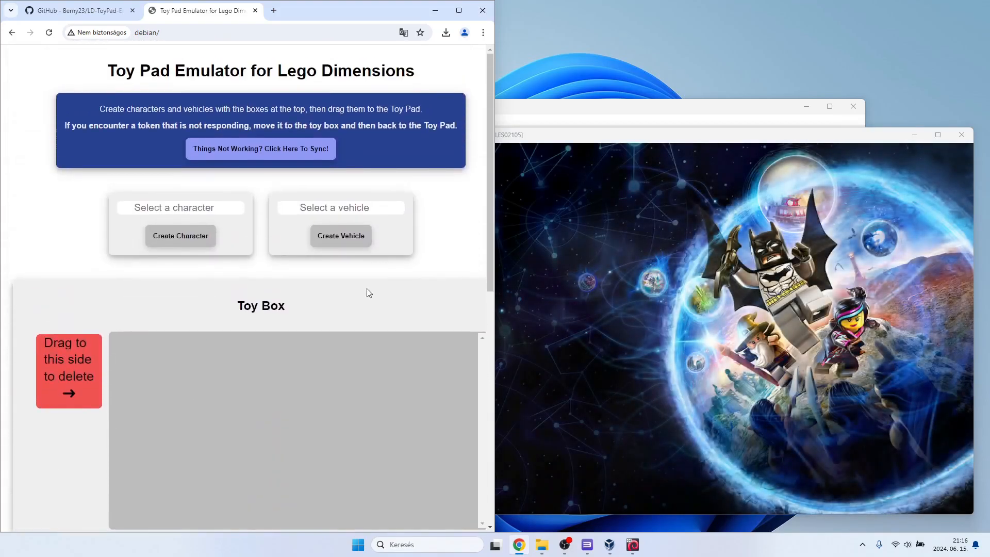
scroll(366, 291, "down", 6)
left_click(729, 135)
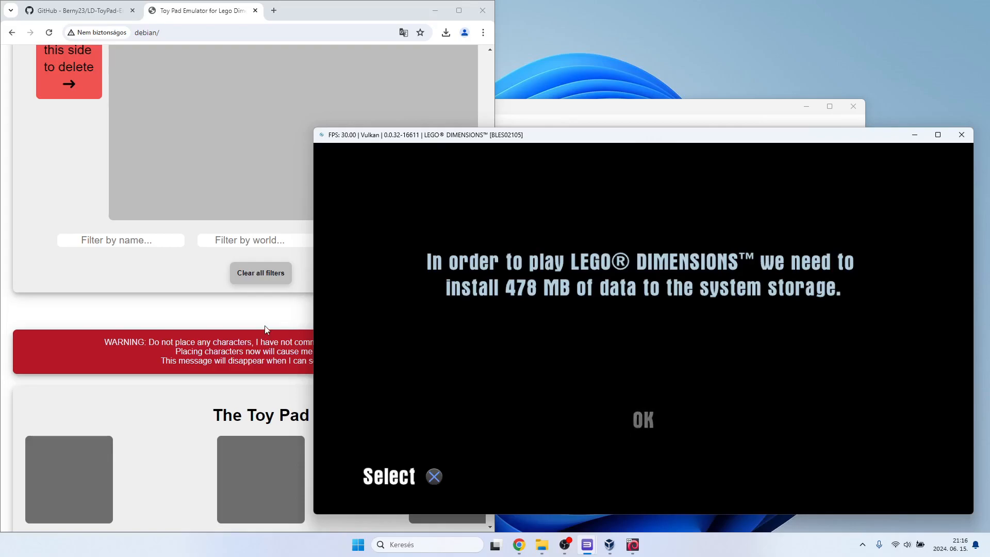
Check the USB device messages in the RPCS3 log and stop the running game.
left_click(628, 110)
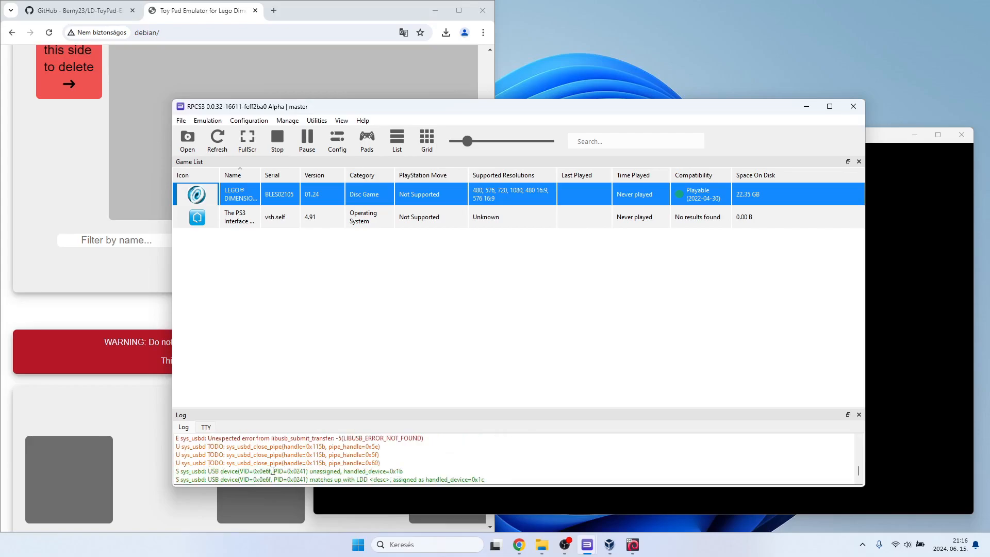
left_click(883, 143)
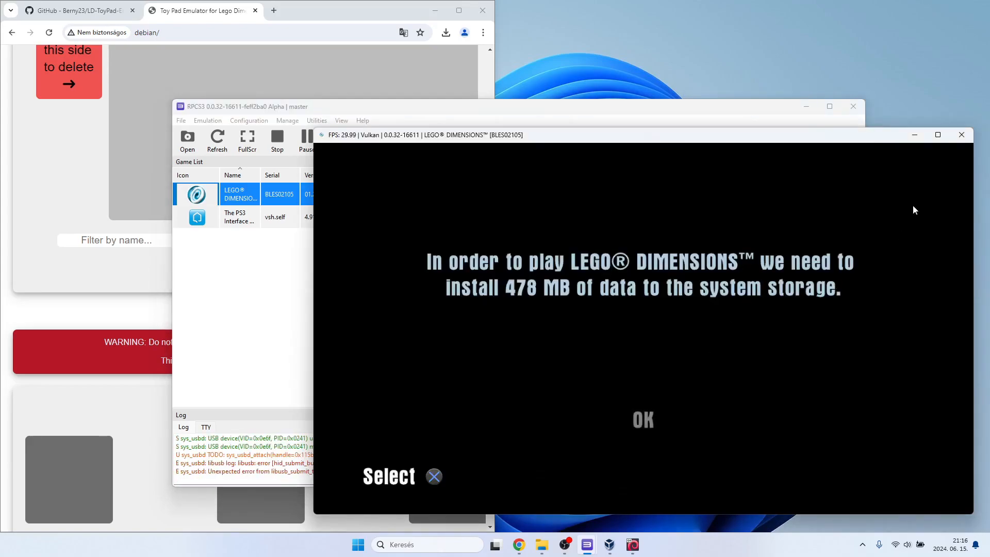
left_click(280, 147)
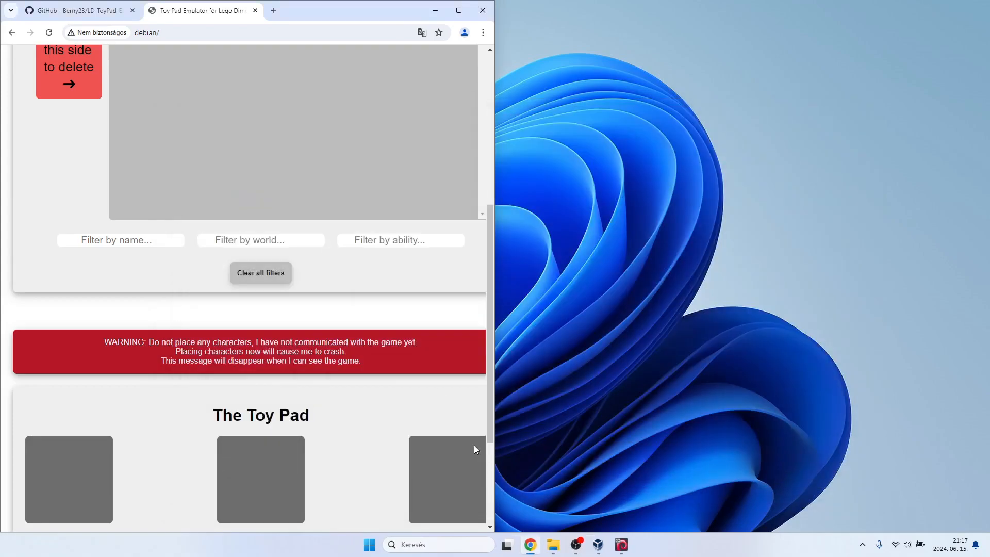
Start RPCS3 again from the rpcs3-v0.0.32-16611-feff2ba0_win64 folder in the downloads and move its window beside the browser.
left_click(561, 548)
scroll(365, 342, "down", 10)
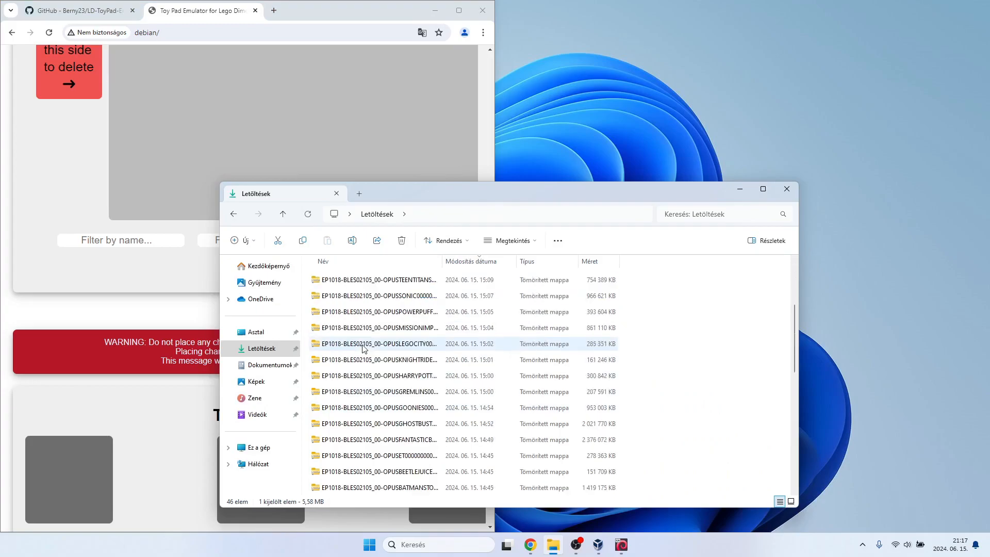
double_click(342, 439)
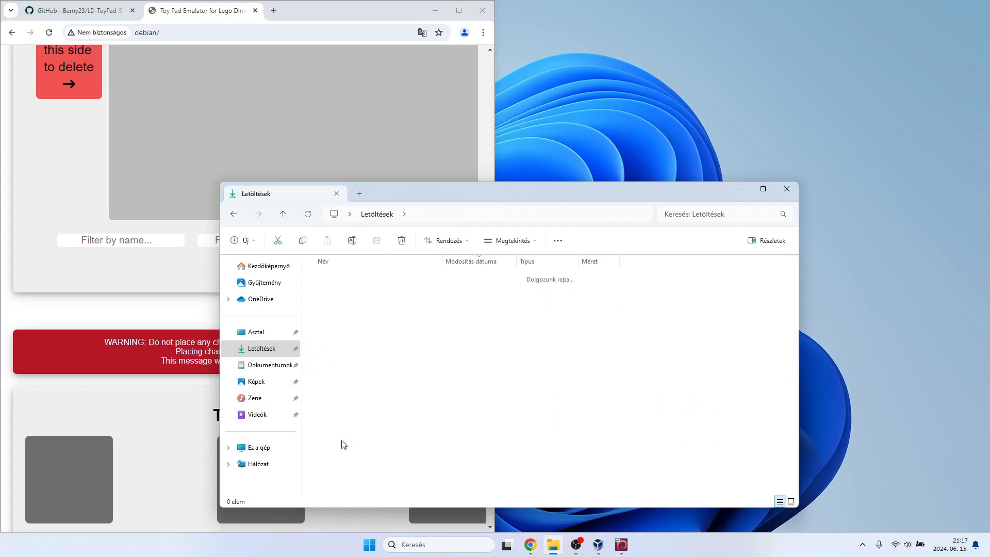
scroll(344, 320, "down", 10)
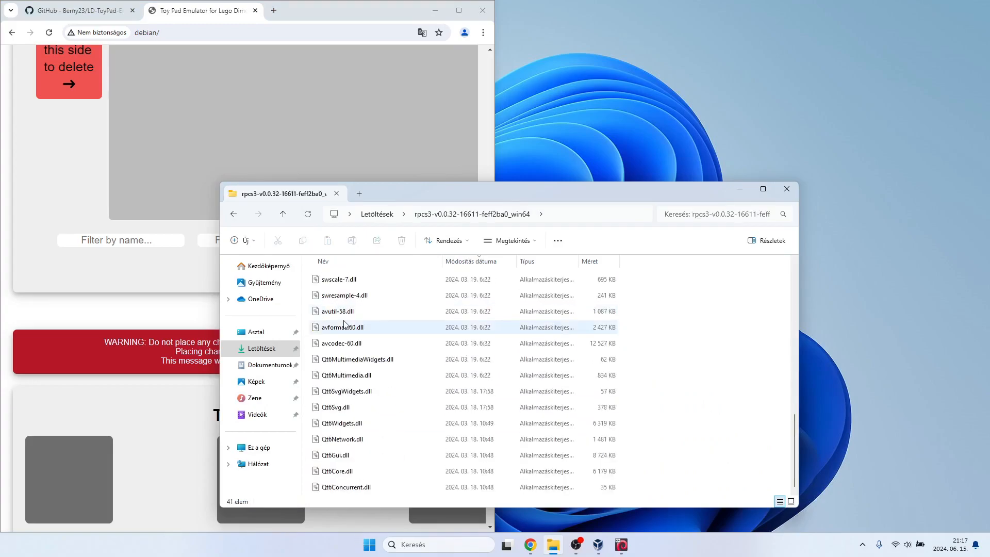
scroll(347, 341, "up", 6)
double_click(349, 358)
left_click_drag(526, 80, 721, 157)
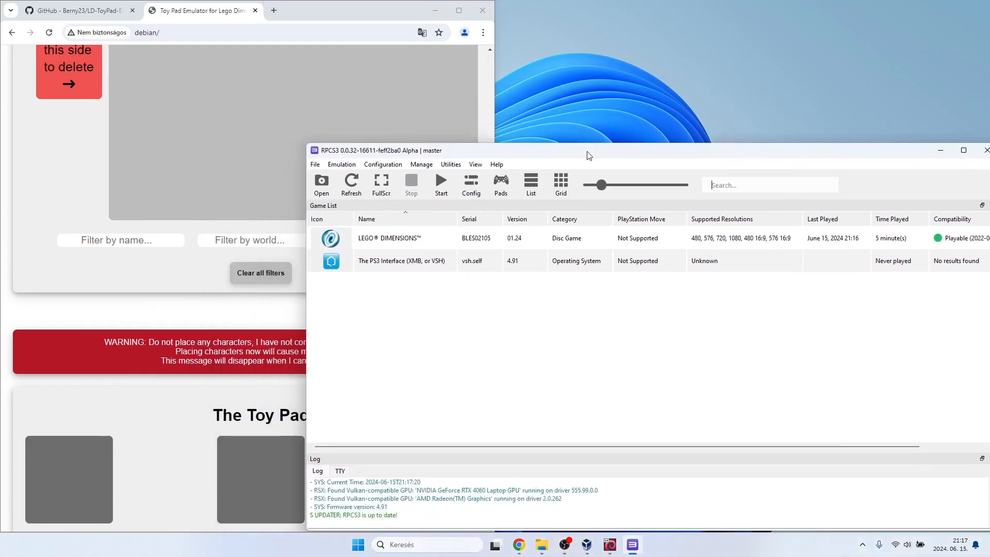
In Player 1's gamepad settings, map the face buttons to U for Triangle, H for Square, J for Cross and K for Circle.
left_click(500, 183)
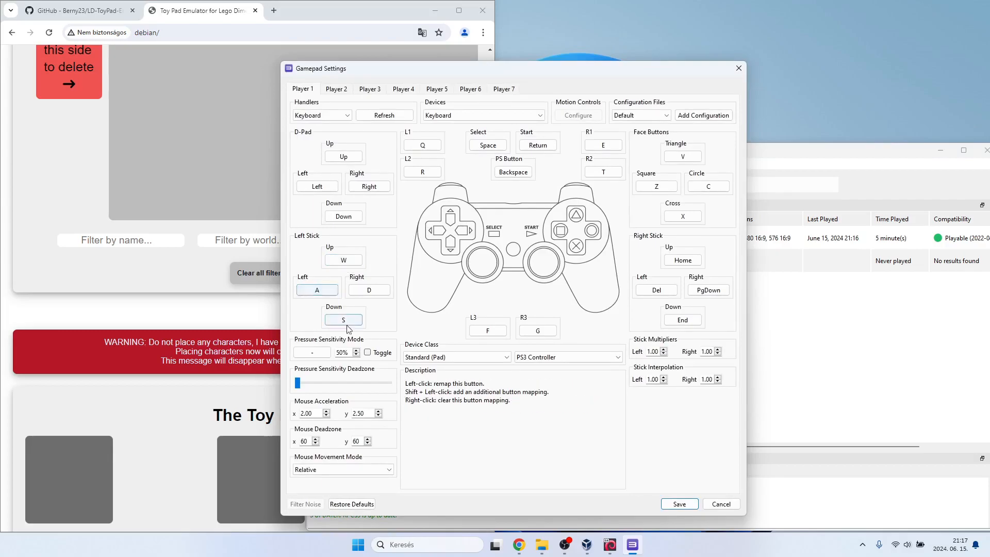
left_click(682, 156)
key("v")
left_click(680, 159)
key("u")
left_click(670, 186)
key("h")
left_click(682, 216)
key("j")
left_click(701, 186)
key("k")
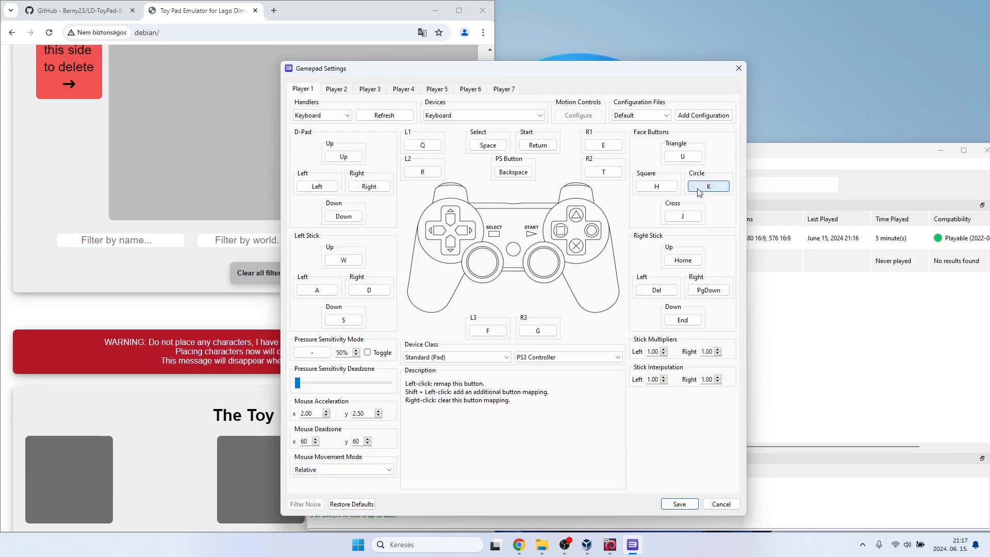
Map the right stick to P for up, L for left, É for down and Á for right.
left_click(683, 261)
key("p")
left_click(659, 290)
key("l")
key("eacute")
left_click(701, 291)
key("aacute")
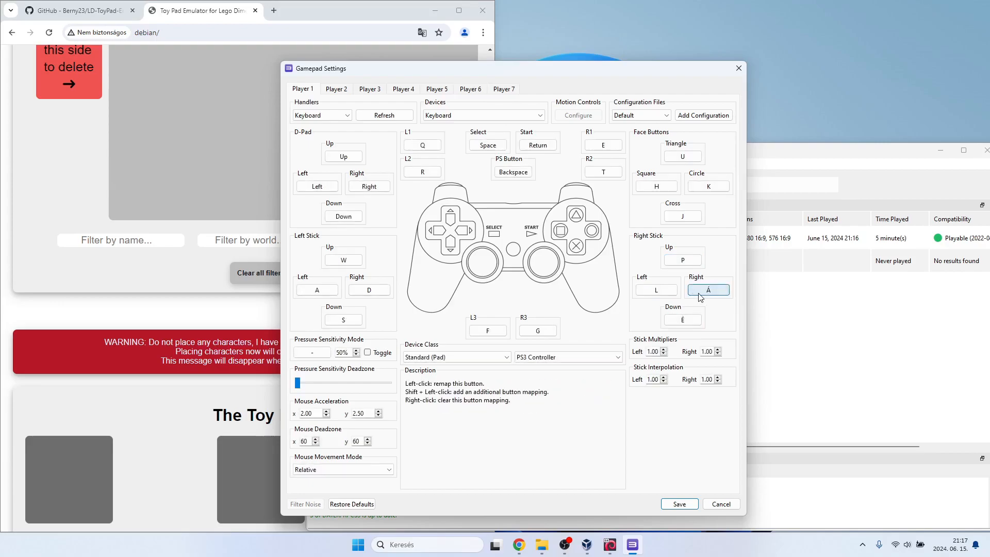
Map L1 to Ctrl Left, R1 to Space and Select to Ctrl Right, and save the gamepad settings.
left_click(422, 146)
key("ctrl")
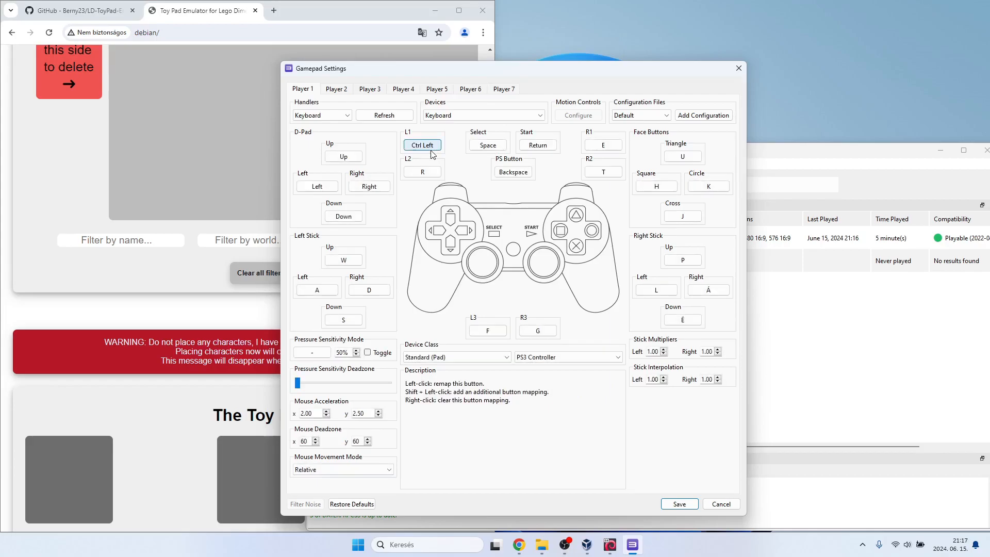
left_click(603, 145)
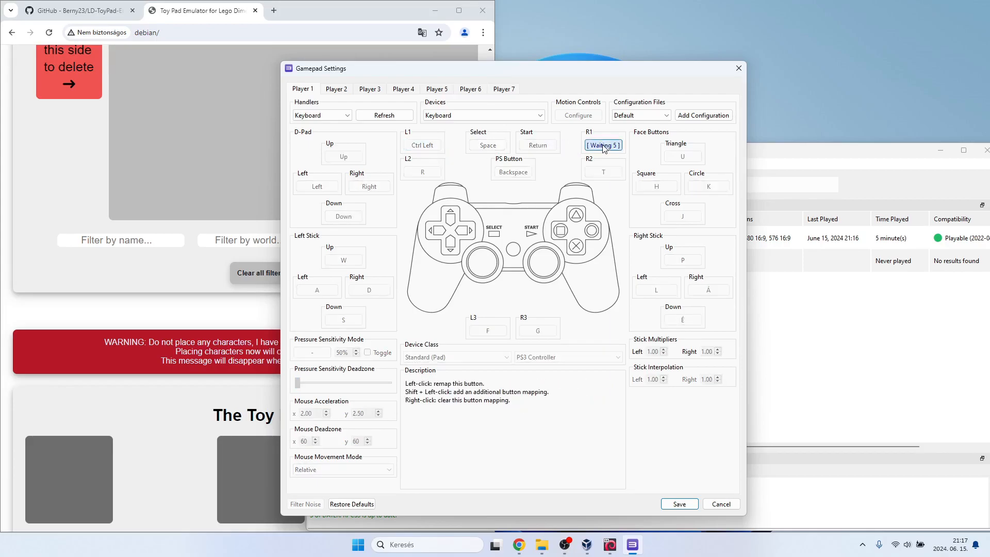
key("space")
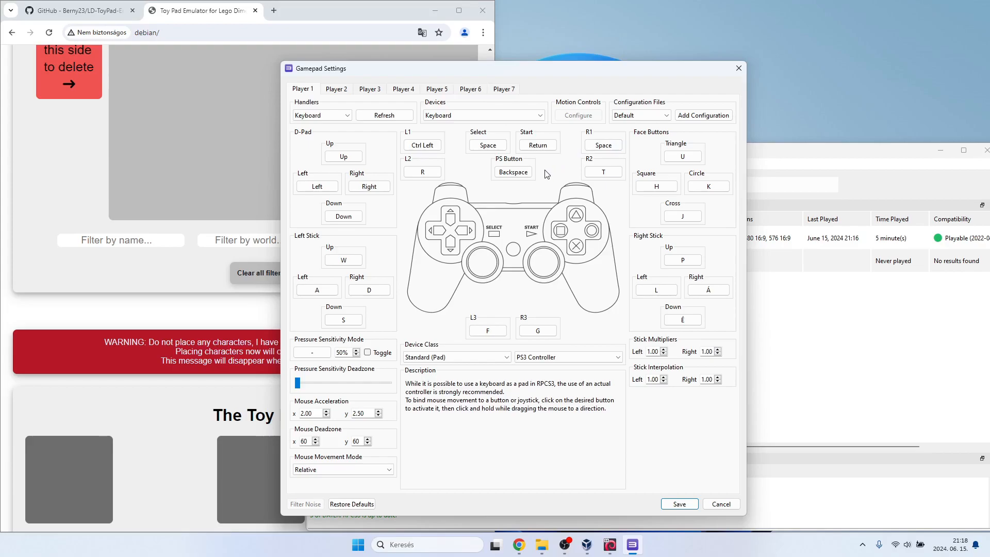
left_click(491, 147)
key("Control_R")
left_click(679, 503)
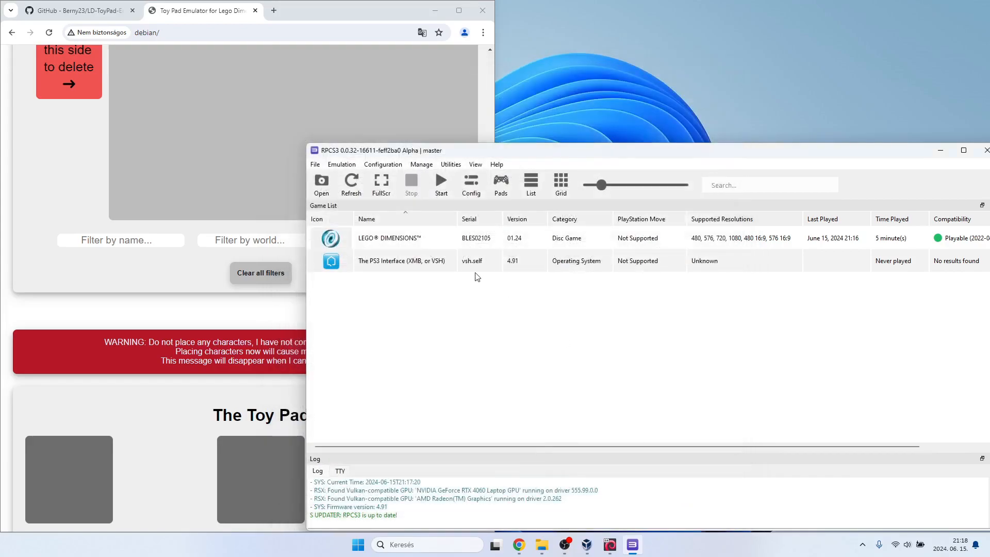
Find the README's "RPCS3 cannot detect the Toy Pad" troubleshooting section and open its linked Zadig page.
scroll(267, 114, "up", 6)
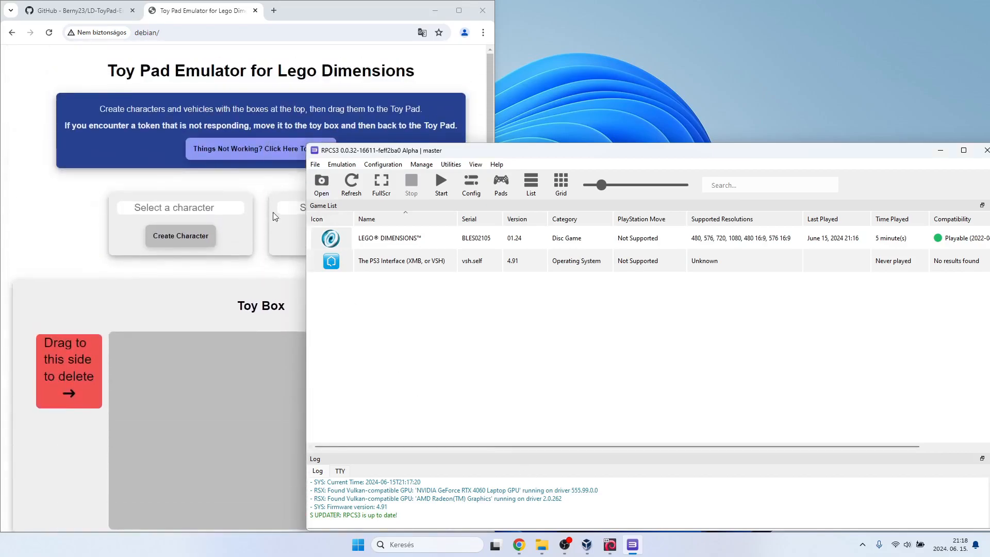
left_click(77, 10)
scroll(165, 281, "down", 12)
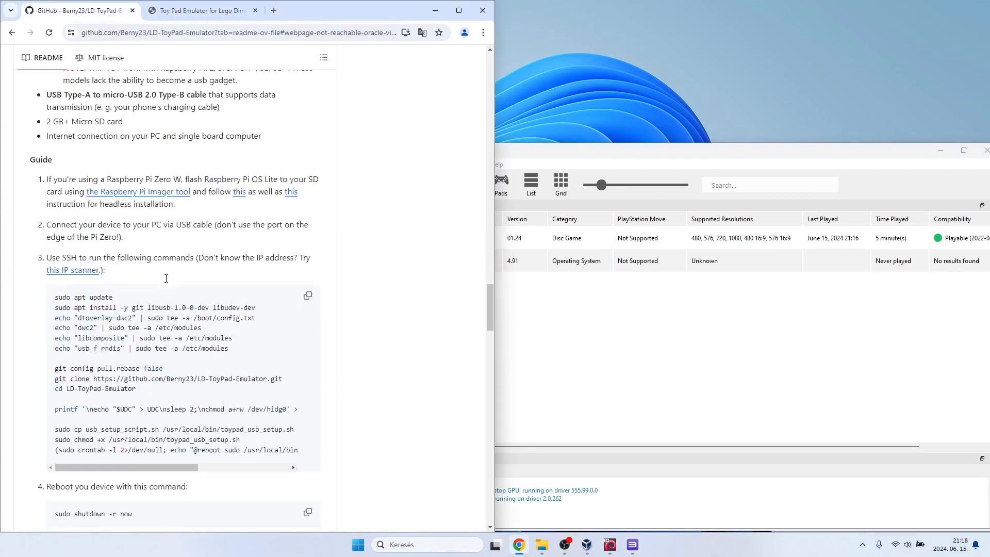
scroll(166, 281, "down", 5)
scroll(165, 281, "down", 5)
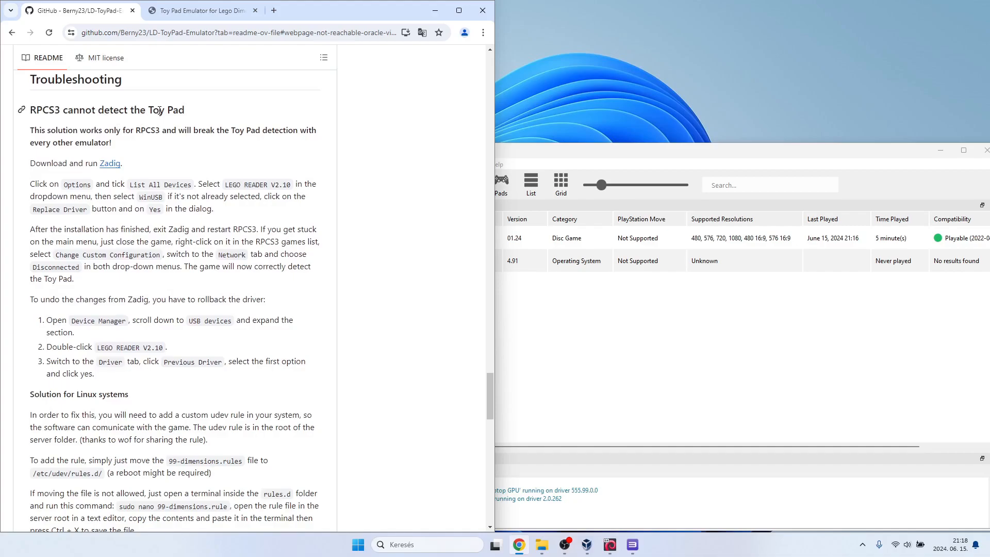
left_click(108, 163)
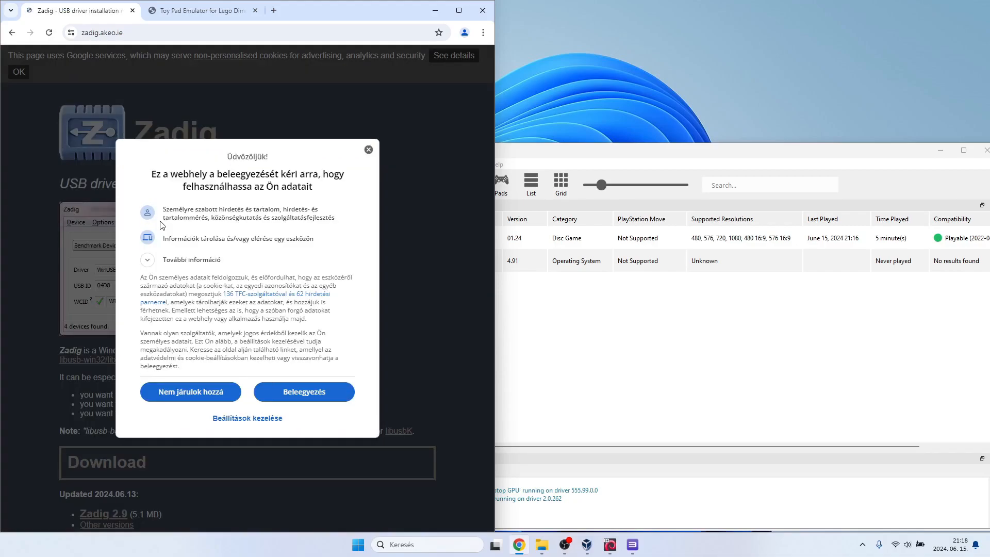
Accept the Zadig site's data consent and download Zadig 2.9.
left_click(283, 392)
scroll(254, 349, "down", 6)
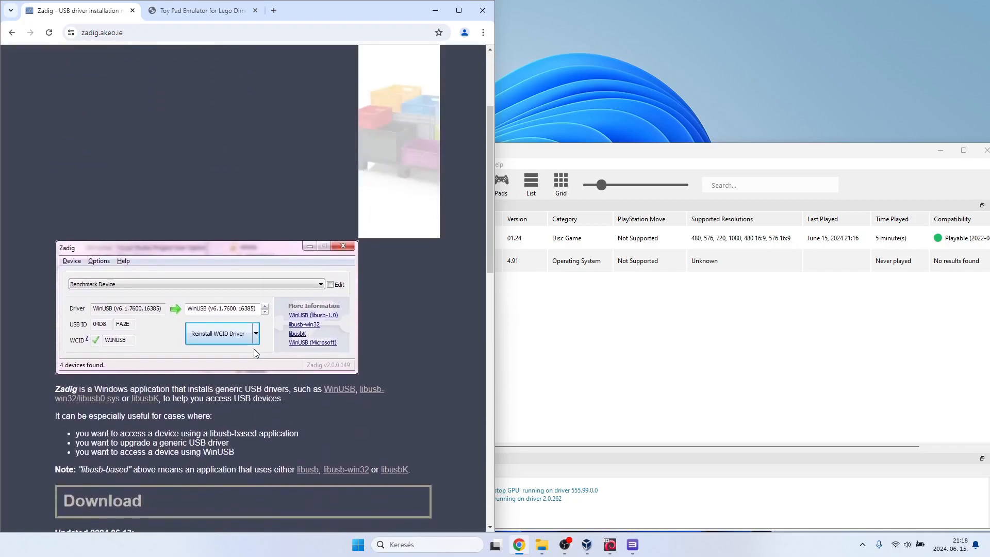
scroll(253, 352, "down", 1)
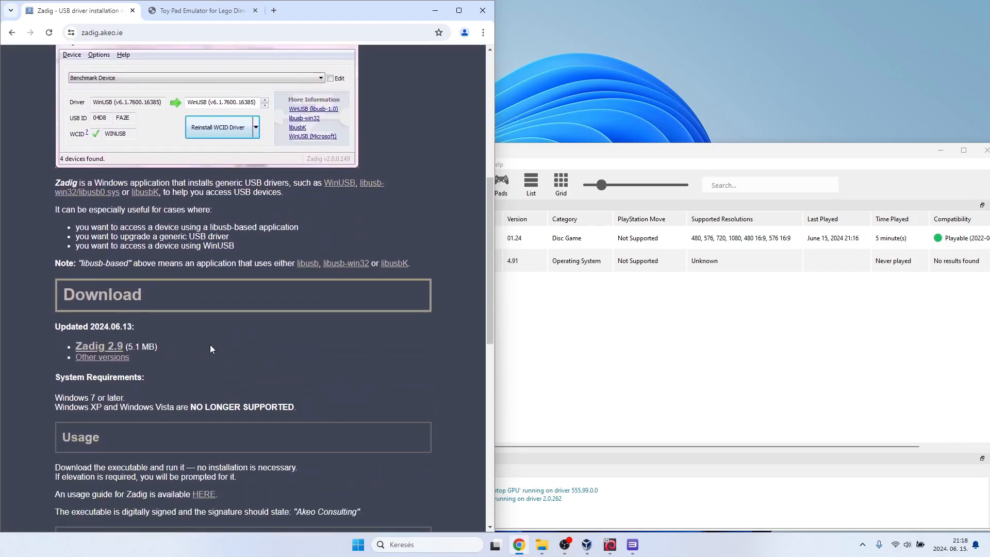
left_click(106, 351)
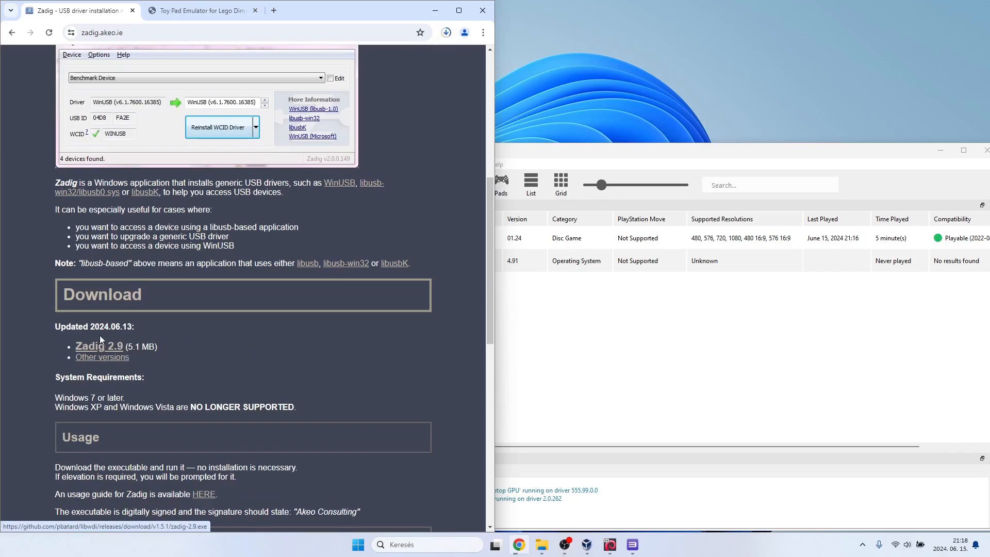
Return to the README's troubleshooting section, run Zadig with online update checks declined, and enable listing all devices.
left_click(12, 33)
scroll(142, 266, "up", 10)
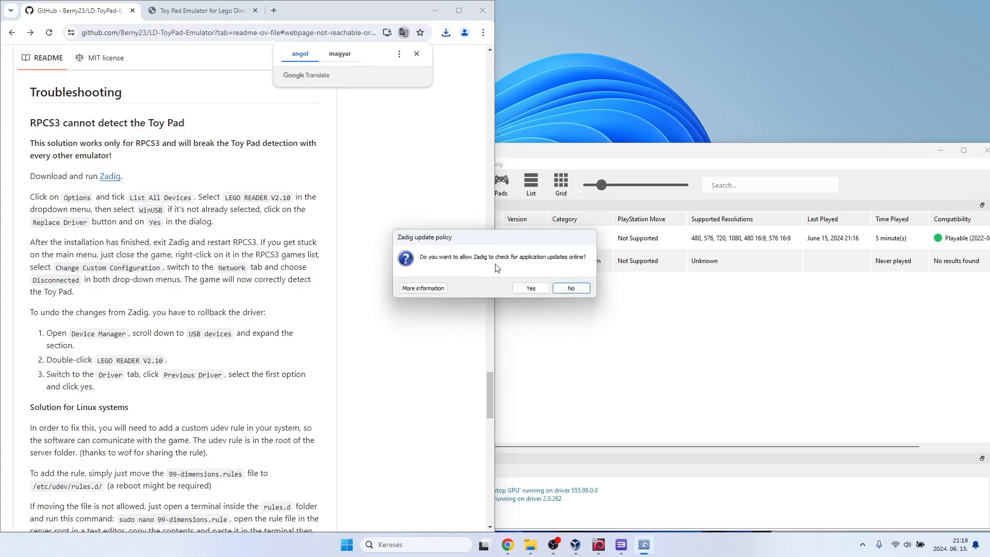
left_click(567, 288)
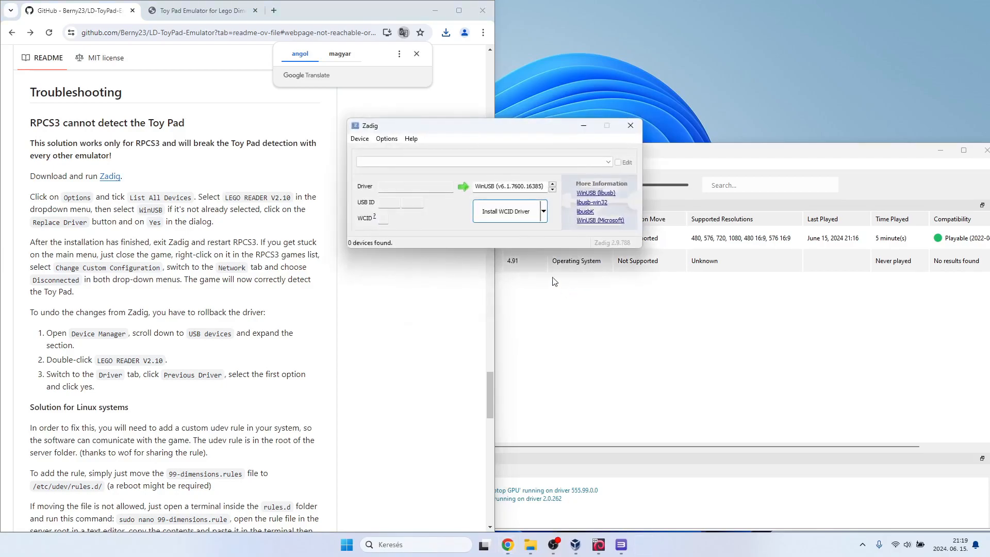
left_click_drag(482, 133, 621, 261)
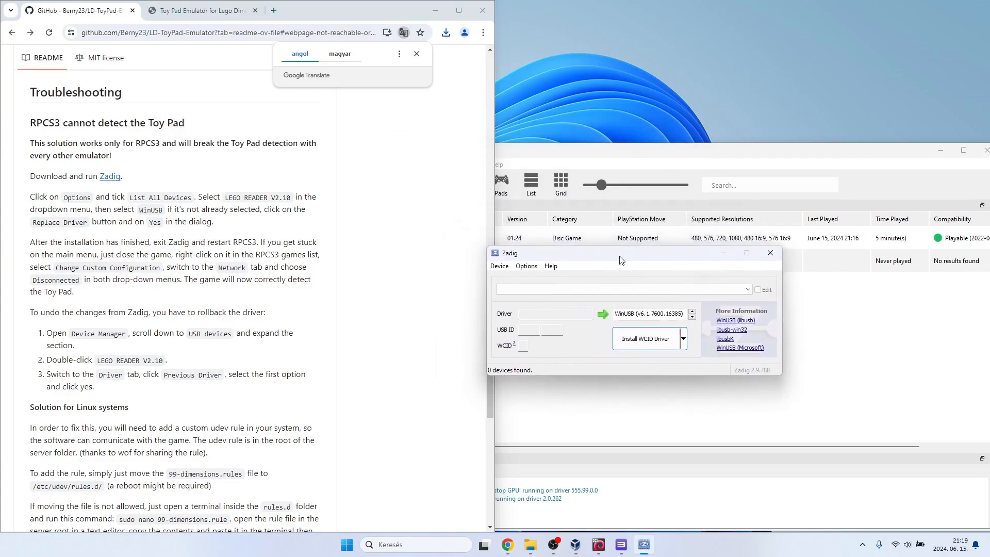
left_click(526, 268)
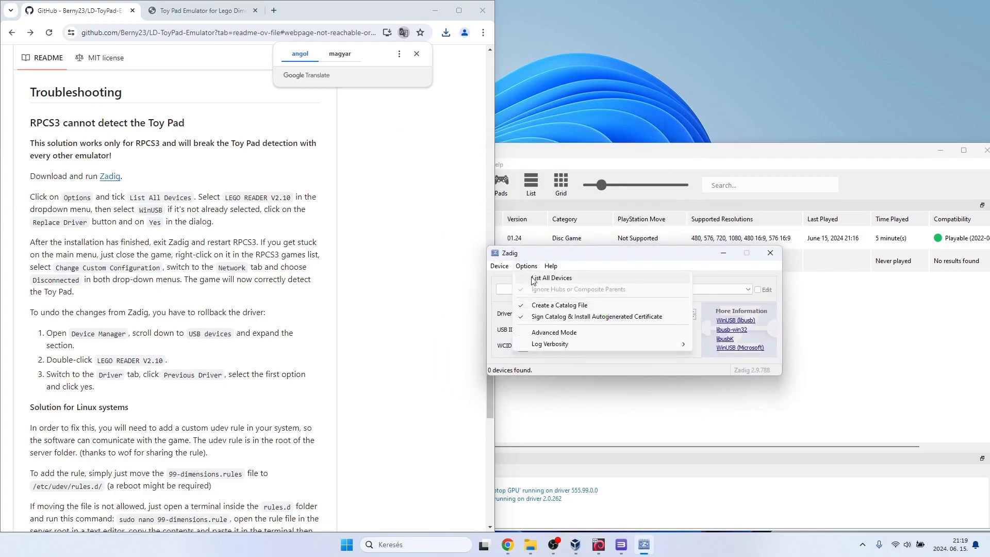
left_click(569, 278)
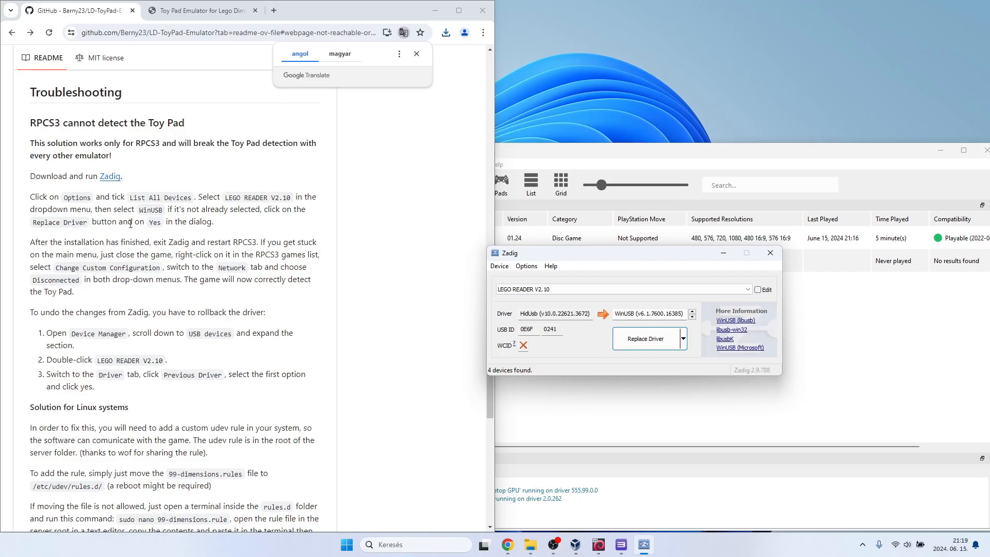
Replace the LEGO READER V2.10 driver with WinUSB, accept the system driver modification, and close Zadig.
left_click(637, 345)
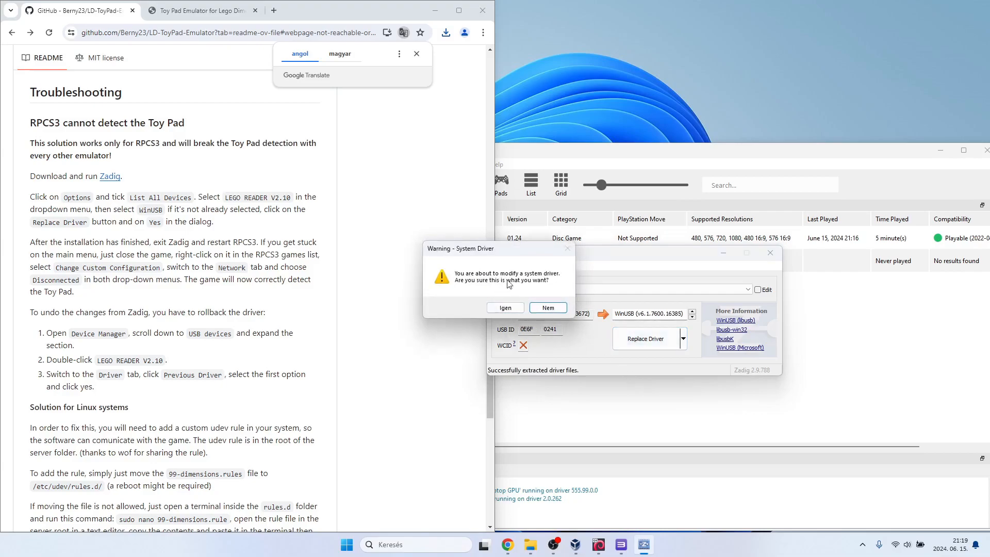
left_click(505, 308)
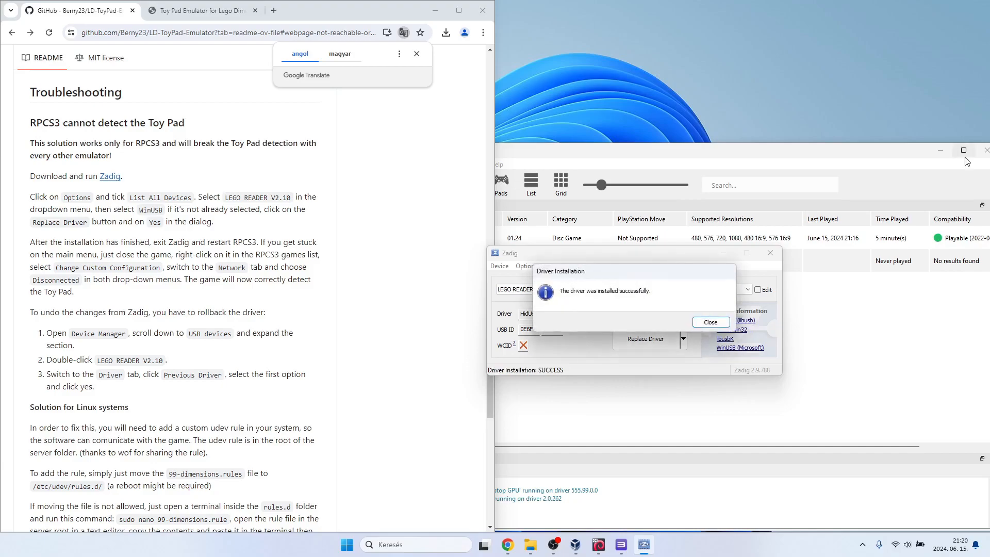
left_click(707, 321)
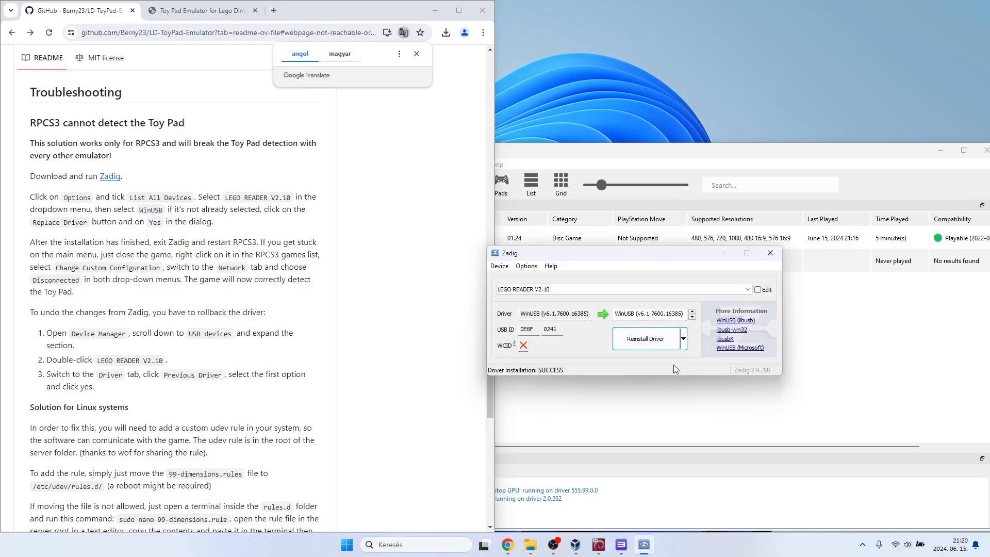
left_click(769, 255)
Restart RPCS3 by running rpcs3.exe from its extracted folder, and close the file manager window.
left_click(986, 150)
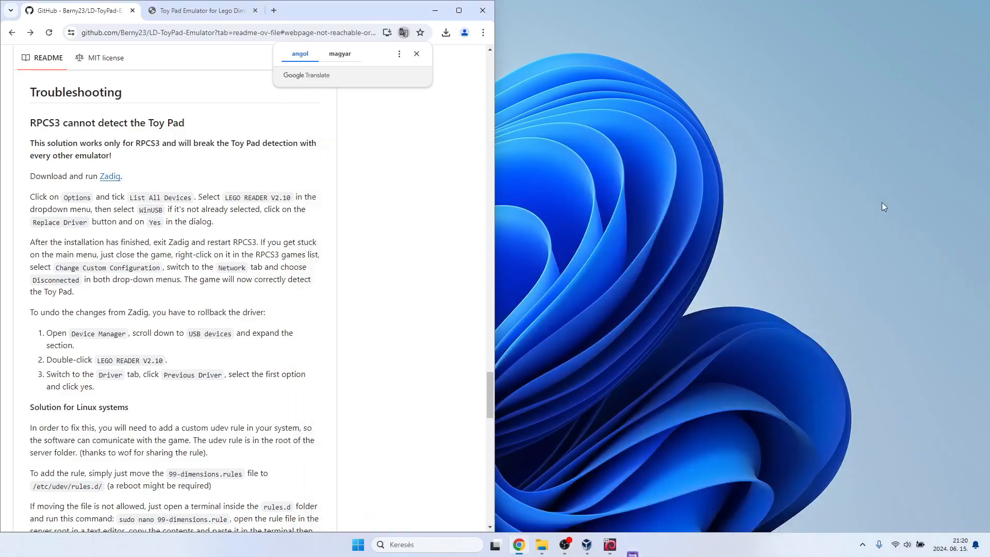
left_click(552, 545)
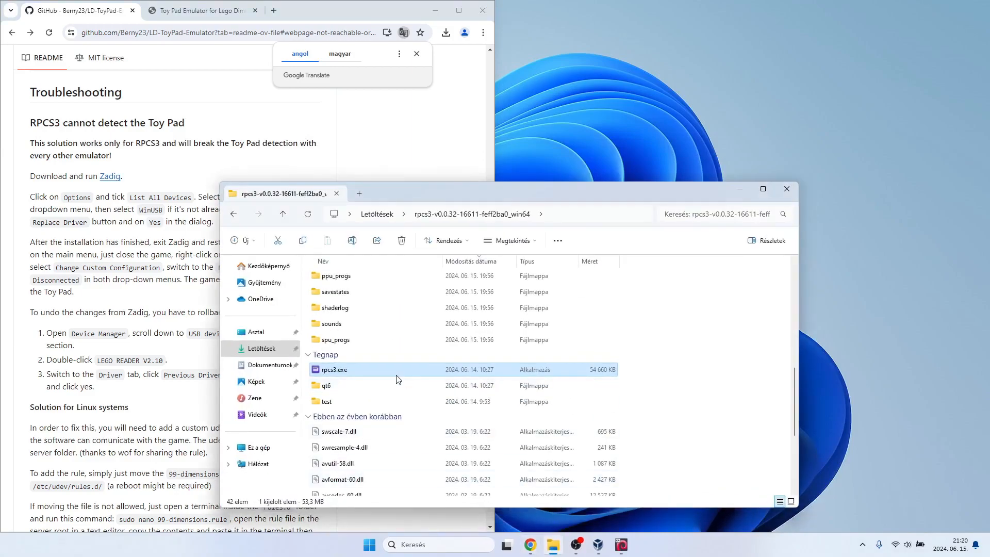
double_click(392, 371)
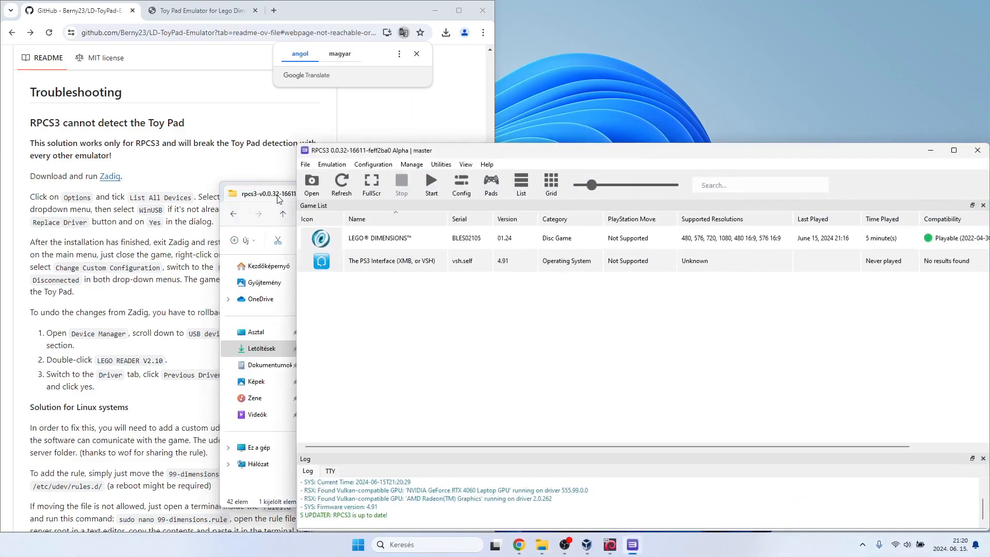
left_click(279, 199)
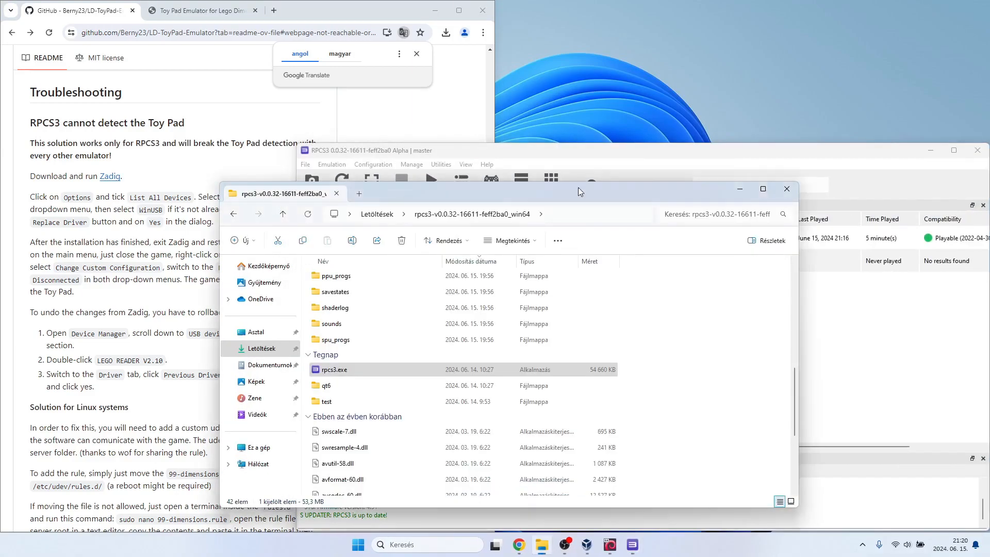
left_click(787, 190)
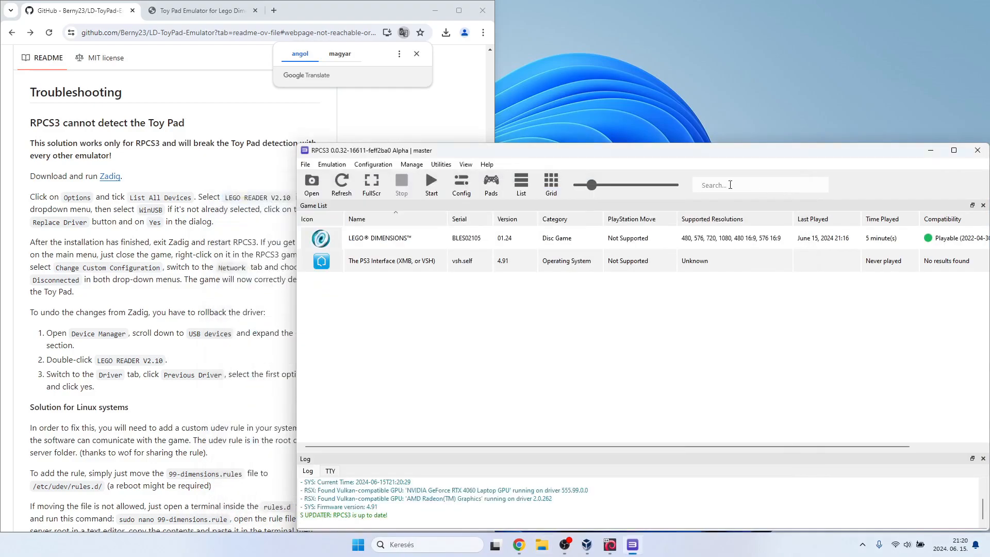
left_click_drag(639, 160, 666, 159)
Switch to the Toy Pad Emulator page in the browser, look over its Toy Box area, and reload it.
left_click(216, 11)
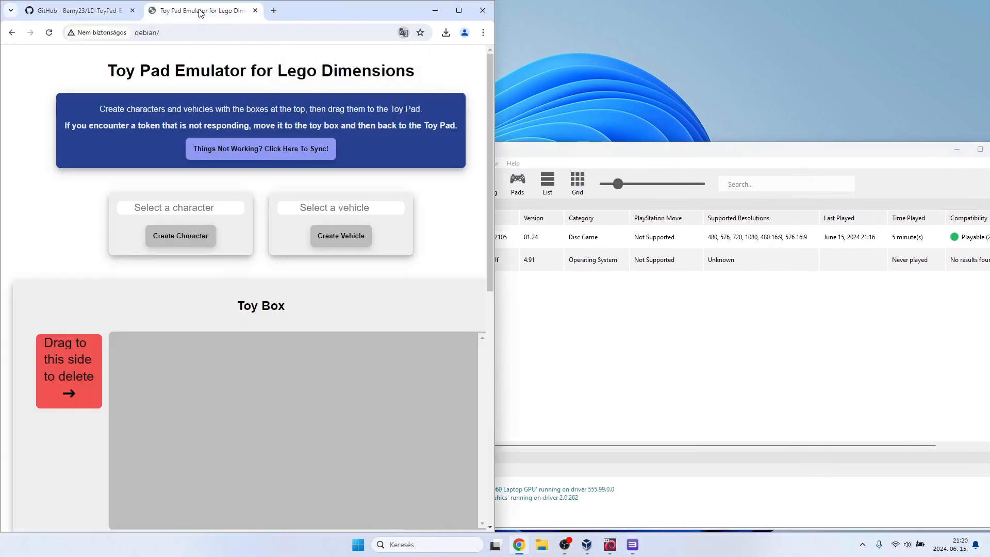
scroll(298, 336, "down", 1)
scroll(300, 340, "down", 5)
scroll(301, 339, "up", 3)
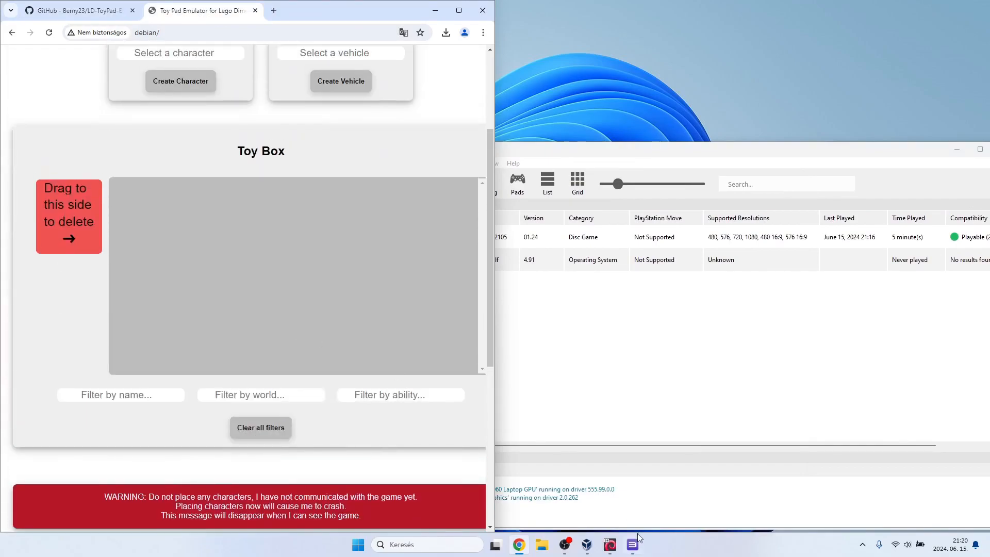
left_click(49, 33)
Bring up the running LD server virtual machine and unlock its session with the account password.
left_click(587, 544)
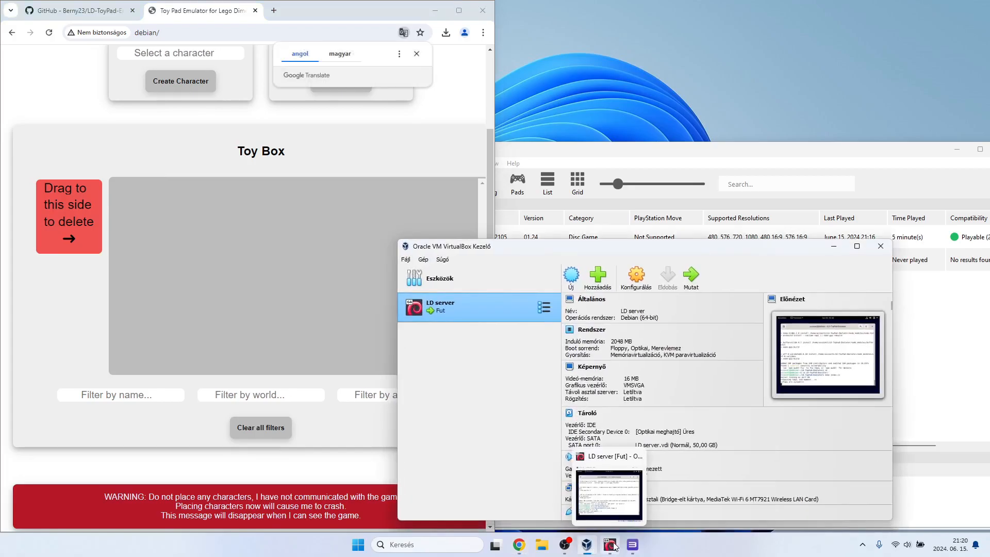
left_click(616, 547)
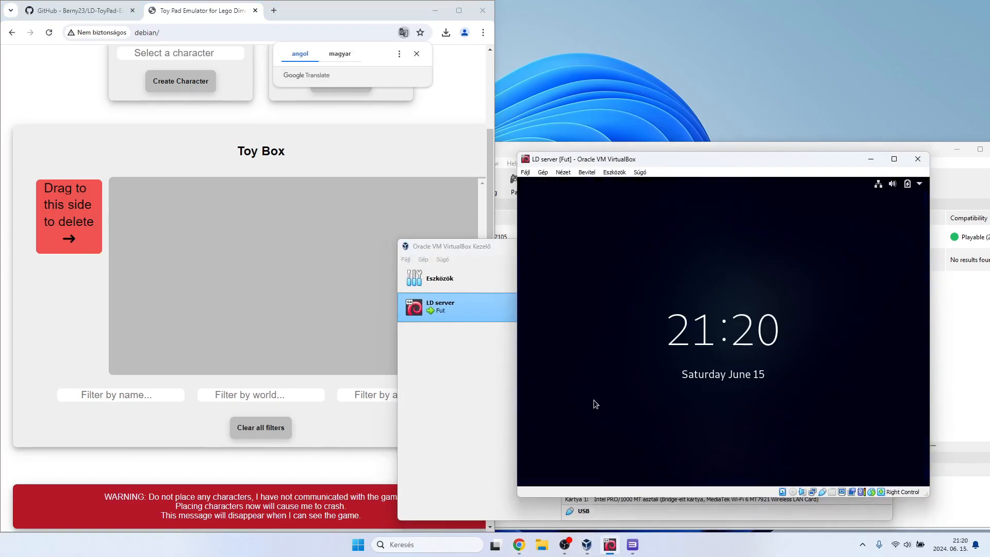
left_click(641, 366)
type("••")
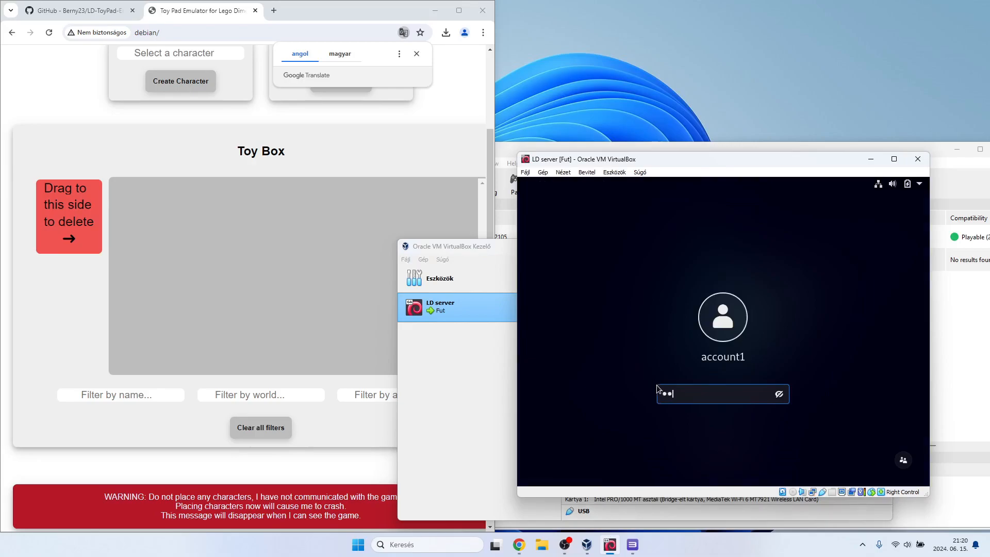
key("Return")
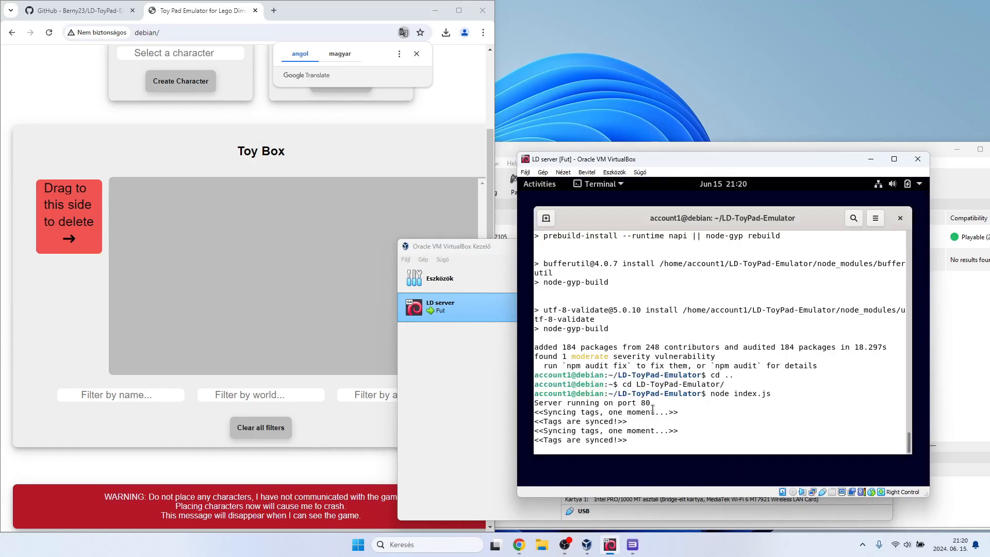
Close the VirtualBox manager and minimize the LD server virtual machine window.
left_click(482, 251)
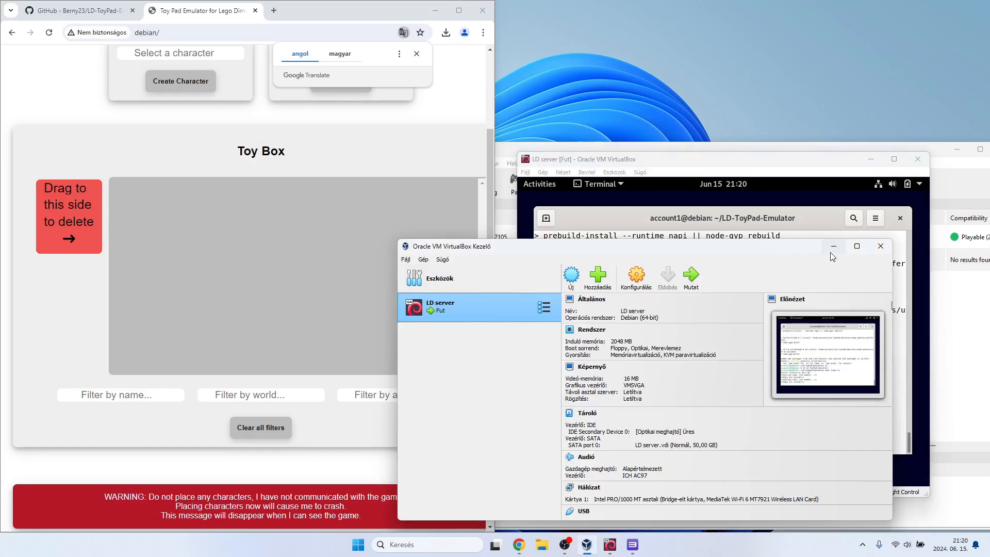
left_click(879, 246)
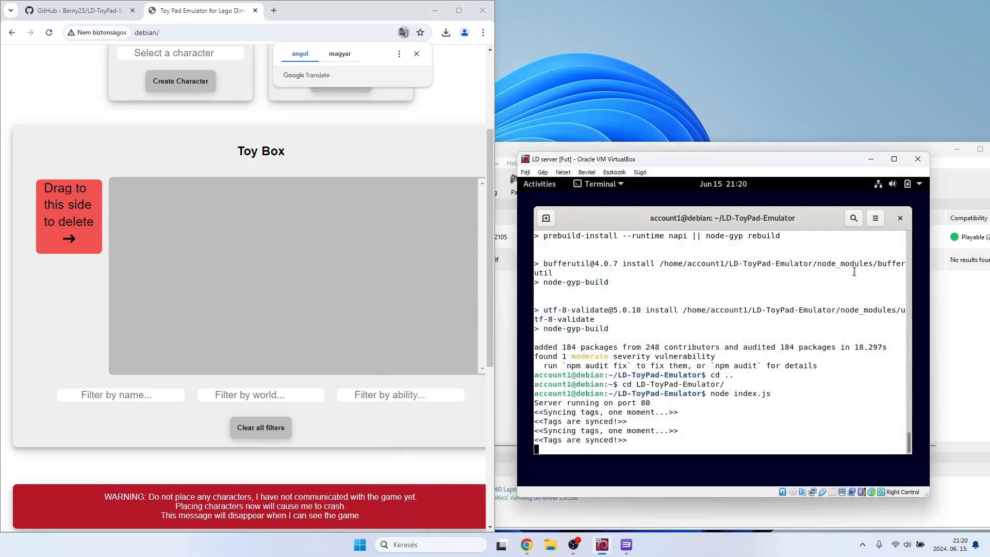
left_click(870, 159)
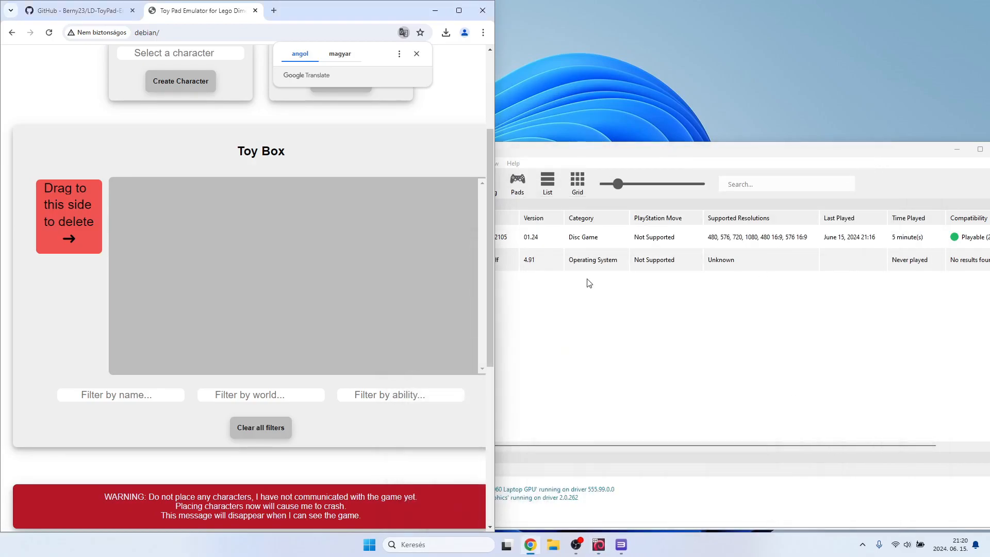
Switch to RPCS3 and launch LEGO Dimensions from the game list.
left_click(567, 322)
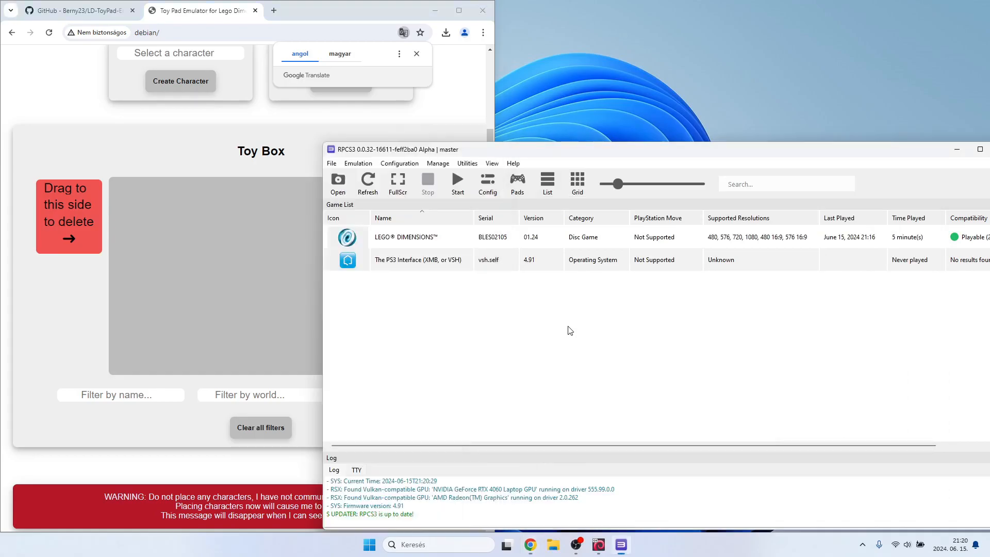
left_click(445, 241)
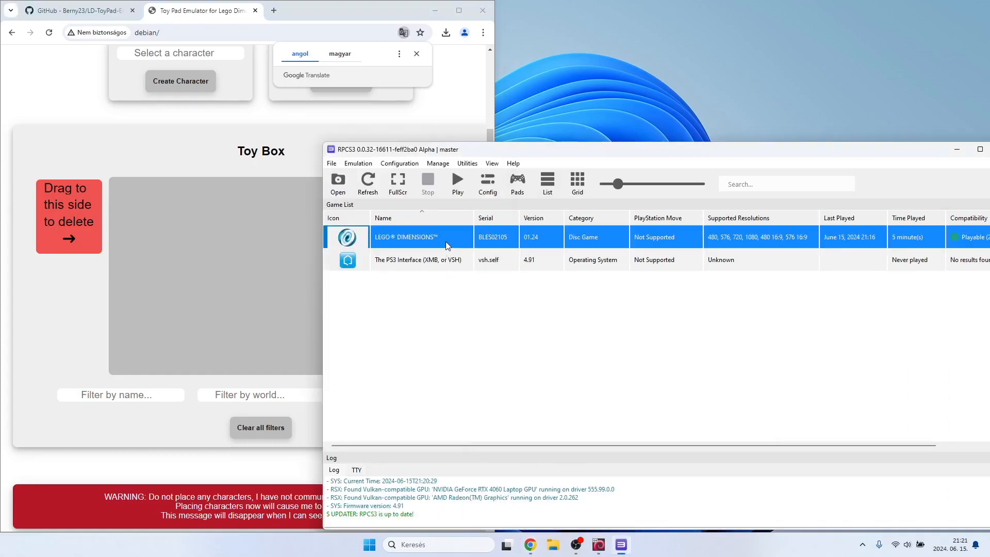
double_click(445, 242)
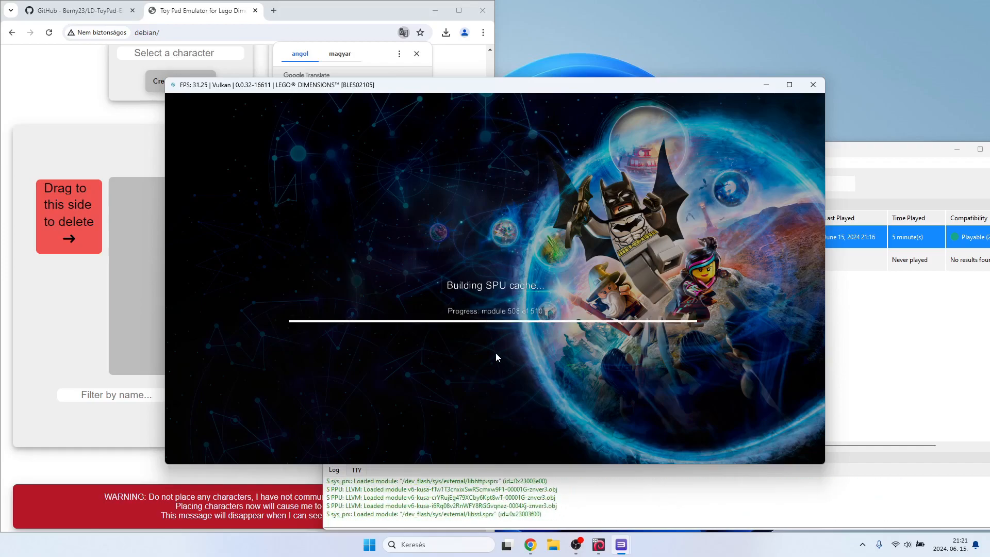
Move the game window aside from the Toy Pad Emulator page and dismiss the page's translation prompt.
scroll(88, 342, "down", 3)
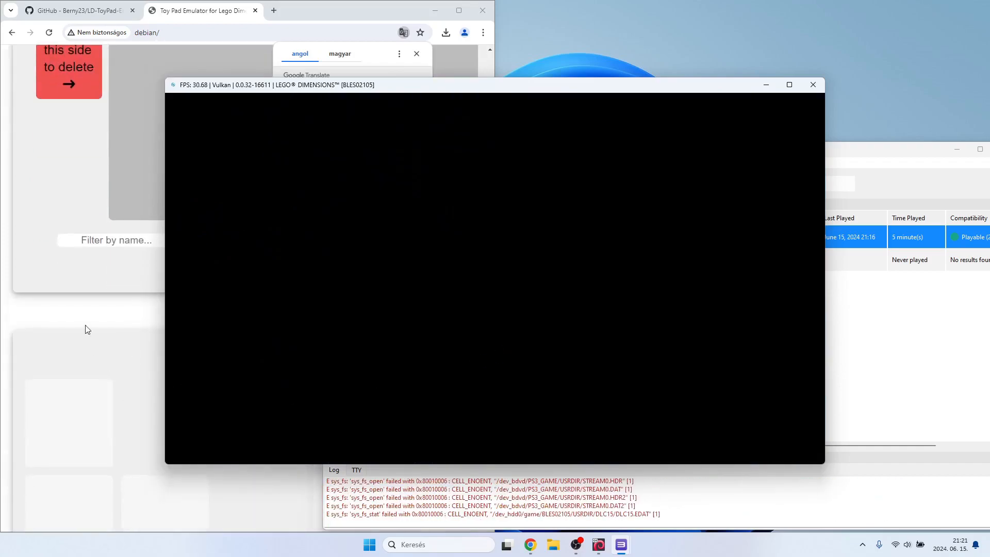
scroll(100, 324, "up", 3)
scroll(99, 325, "up", 2)
left_click_drag(478, 92, 641, 134)
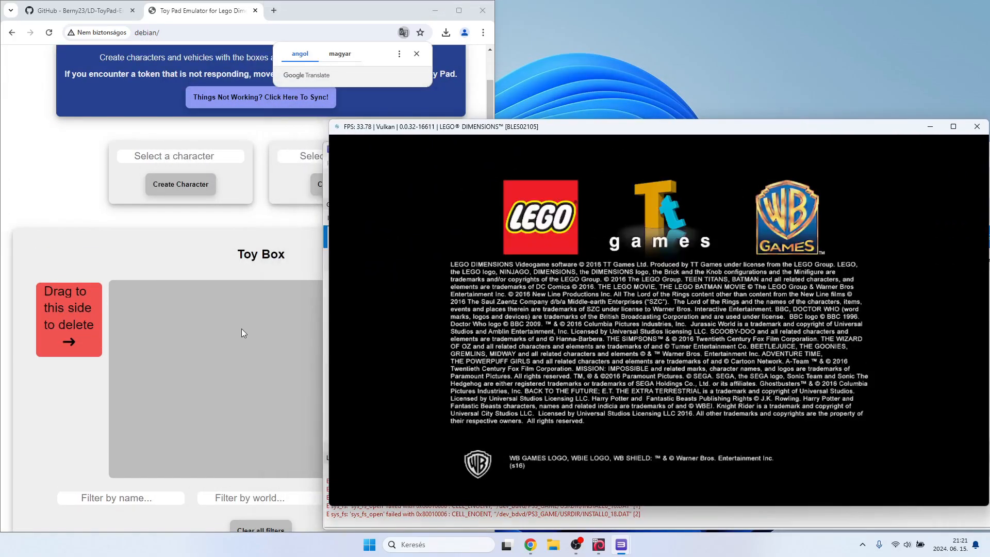
left_click(416, 53)
scroll(213, 217, "up", 1)
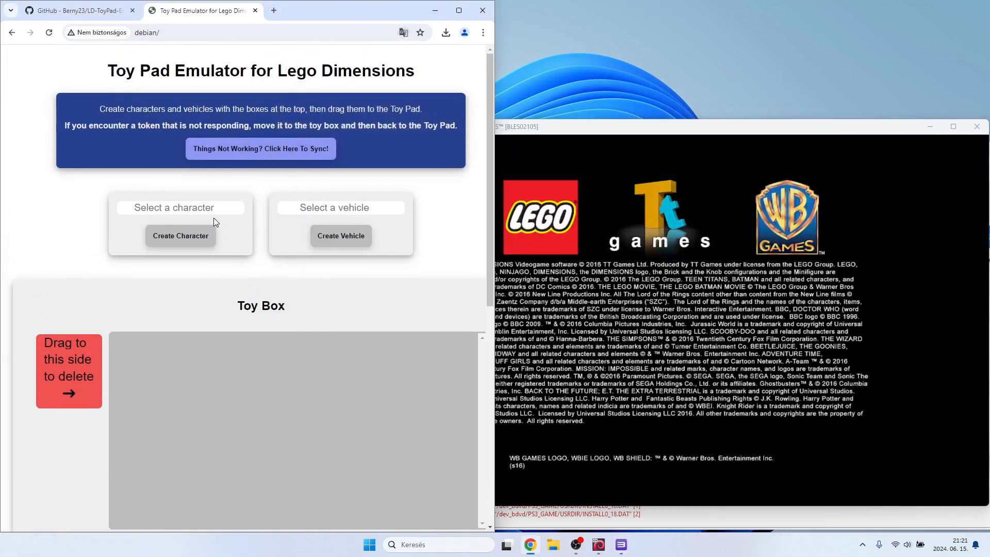
Accept the game's data installation to system storage and fit the game window into the half of the screen beside the browser.
left_click(640, 156)
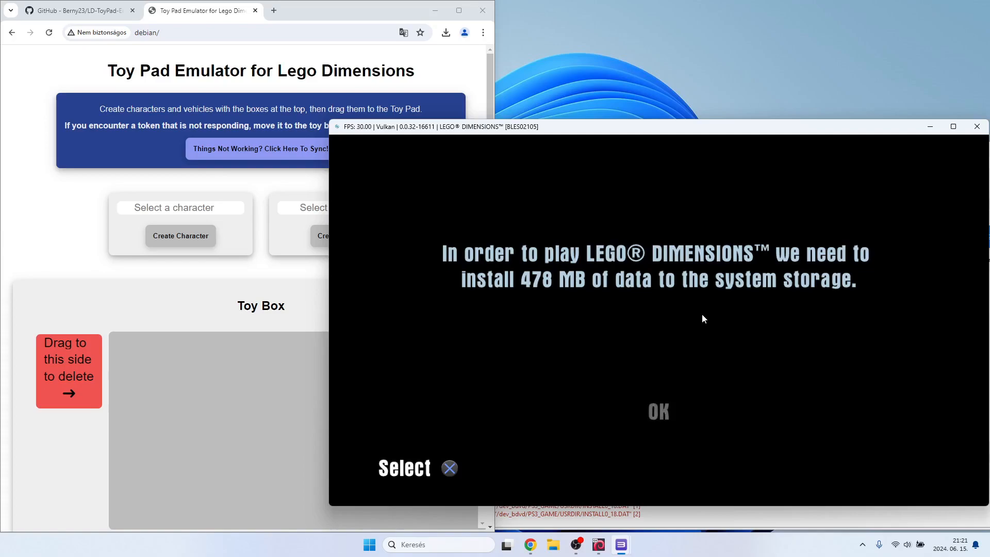
key("x")
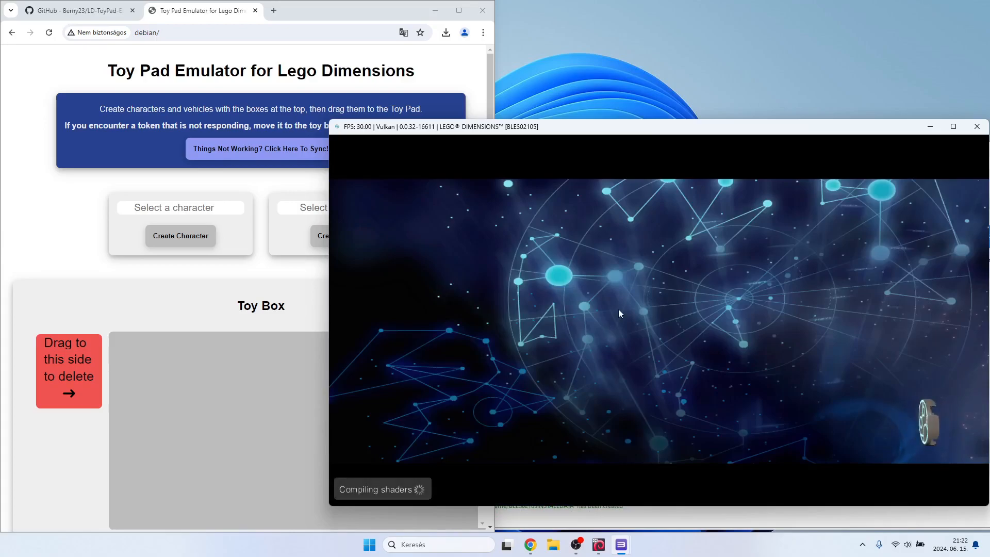
left_click_drag(634, 134, 988, 238)
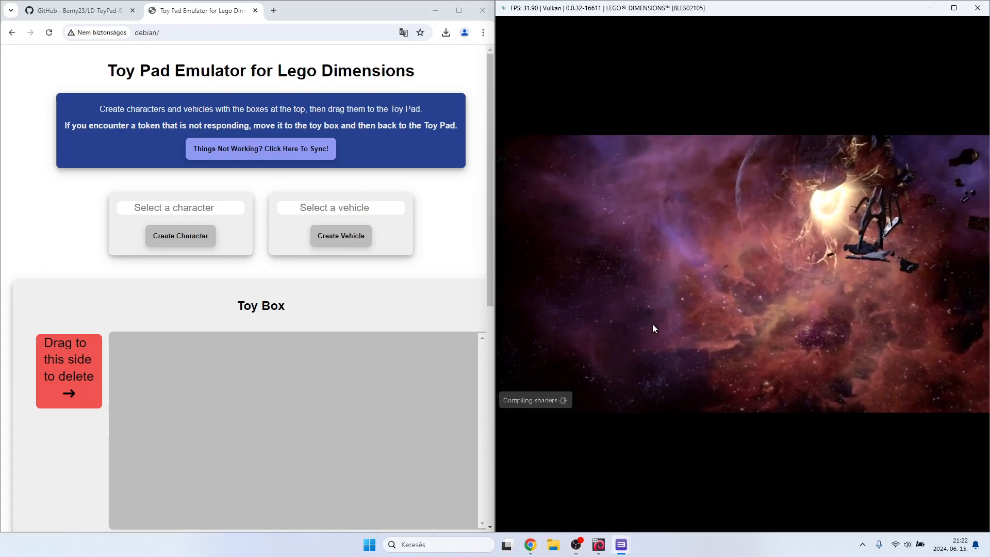
Bring The Toy Pad section of the emulator page into view and start the game from its title screen.
scroll(198, 298, "down", 7)
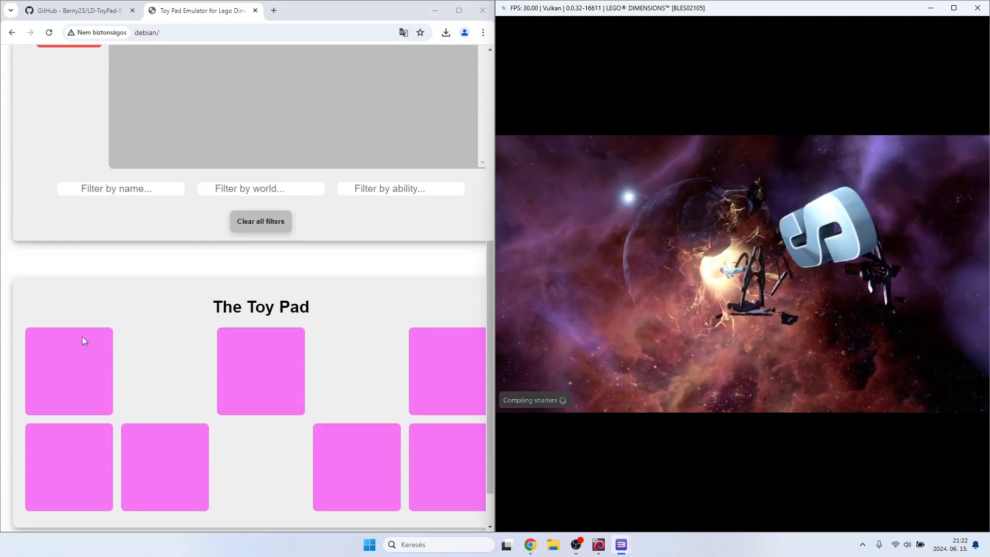
scroll(101, 434, "down", 1)
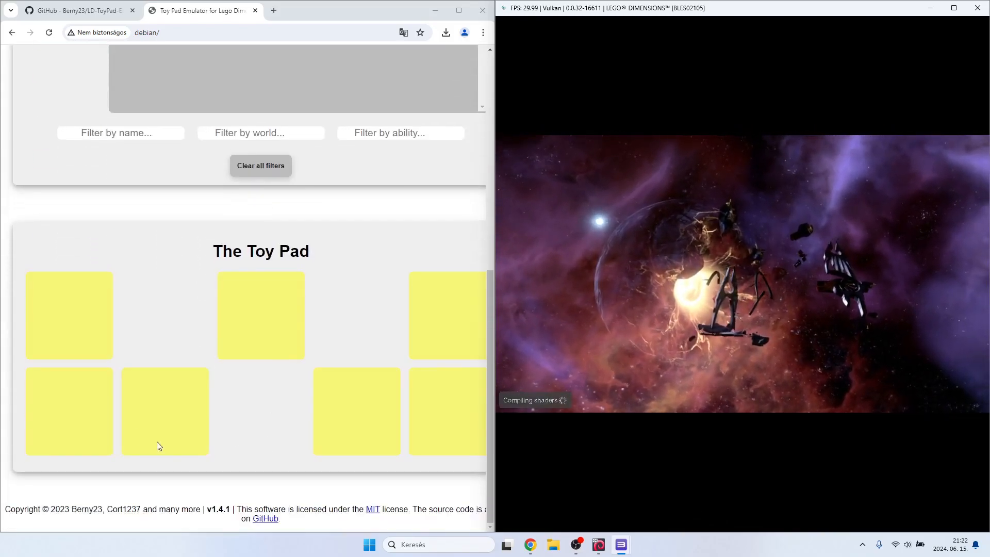
scroll(224, 368, "up", 2)
scroll(224, 368, "down", 2)
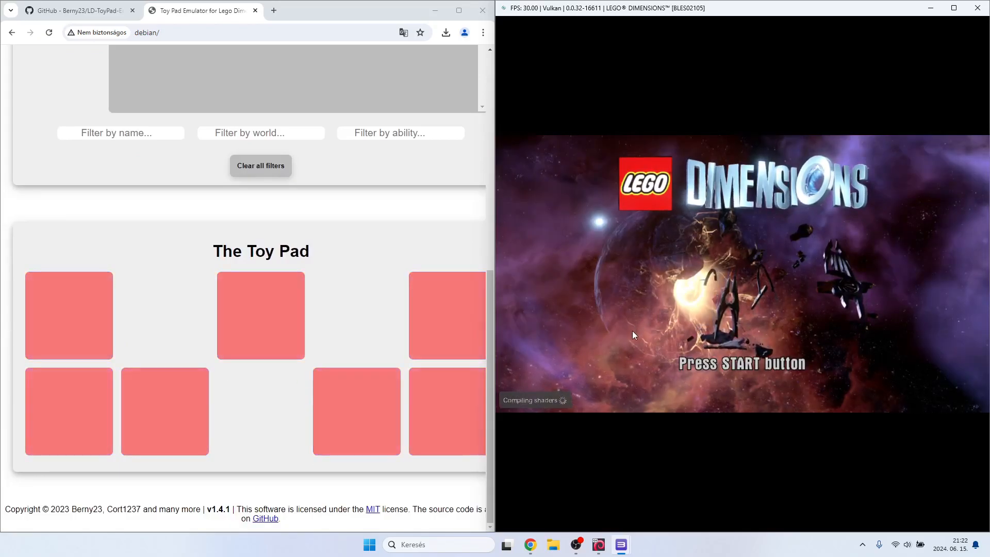
key("Return")
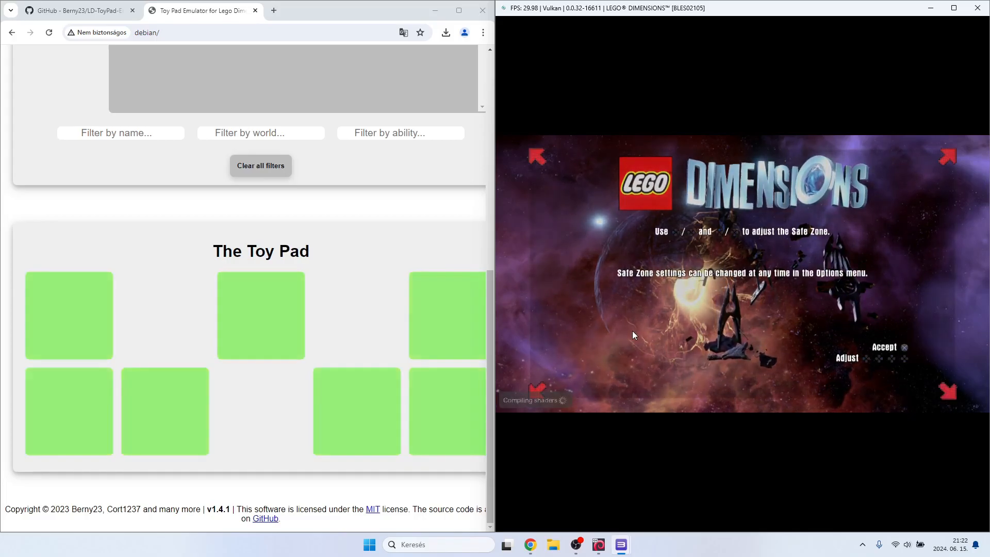
Expand the game's Safe Zone until its corner arrows sit near the edges of the picture and accept the setting.
key("Up")
key("Right")
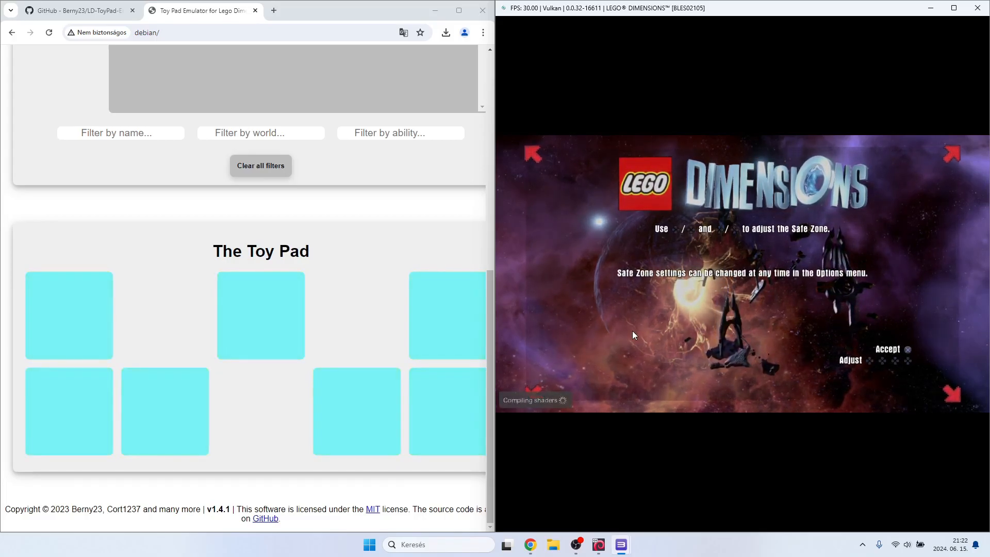
key("Right")
key("Up")
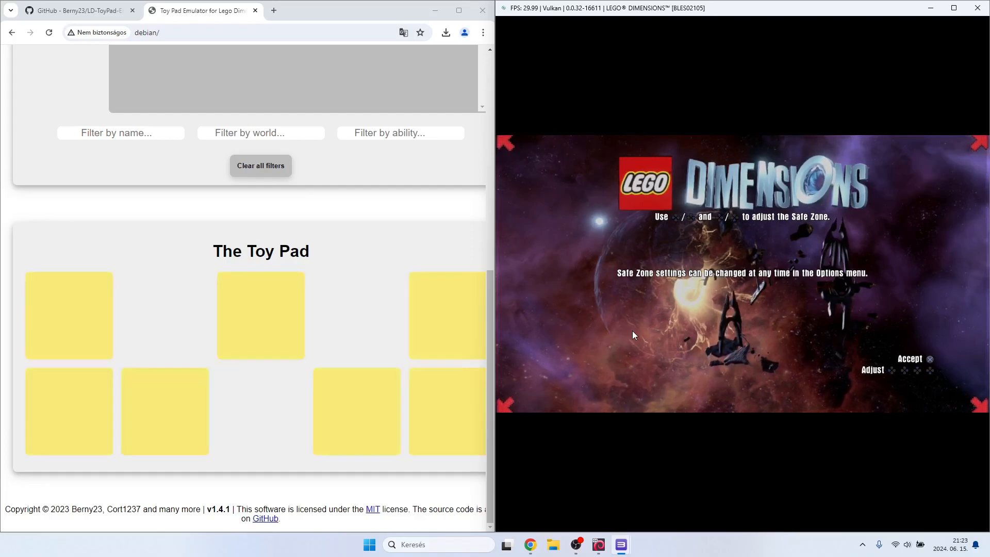
key("Down")
key("Up")
key("Down")
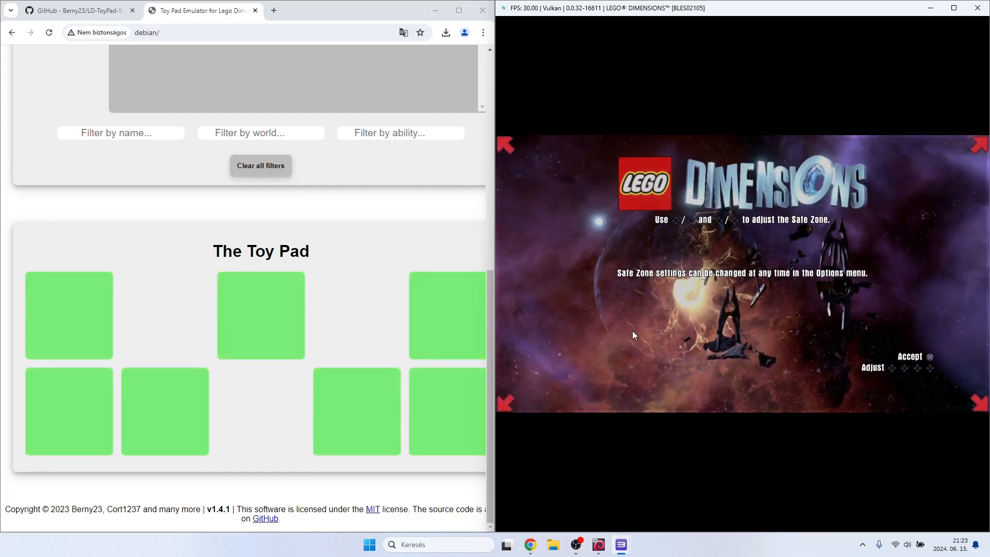
key("Left")
key("Right")
key("Up")
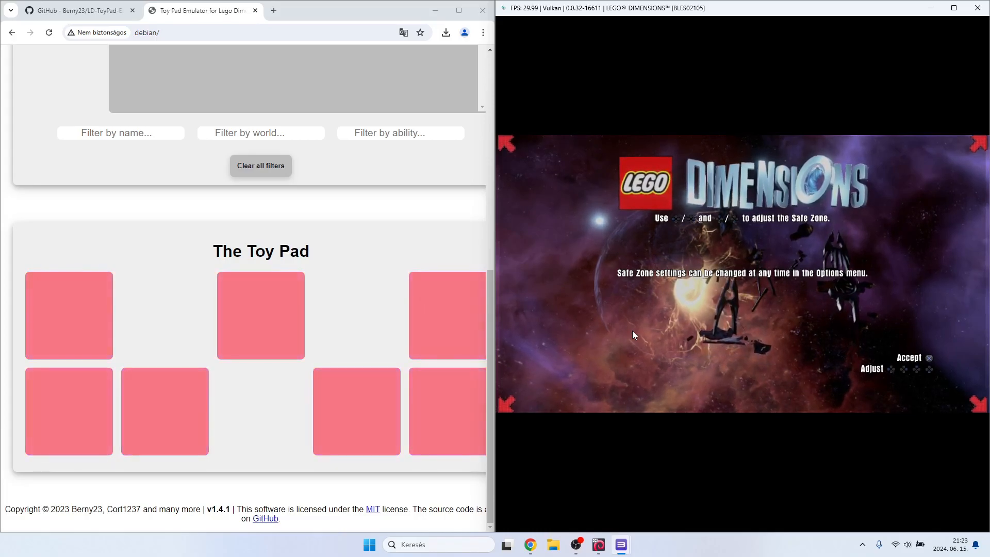
key("x")
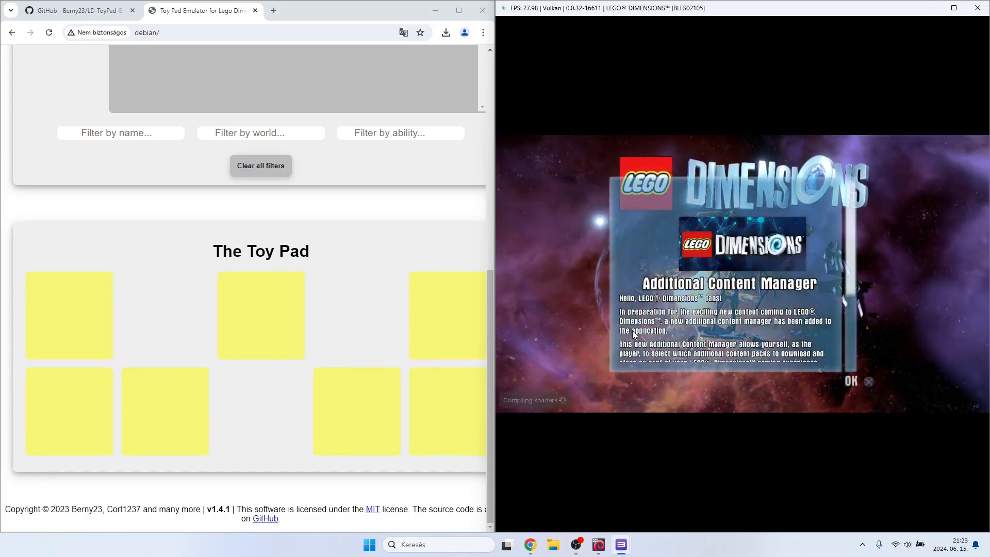
Dismiss the Additional Content Manager and PlayStation Network notices, examine the content pack list through the Teen Titans Go! Team Pack, and leave it.
key("x")
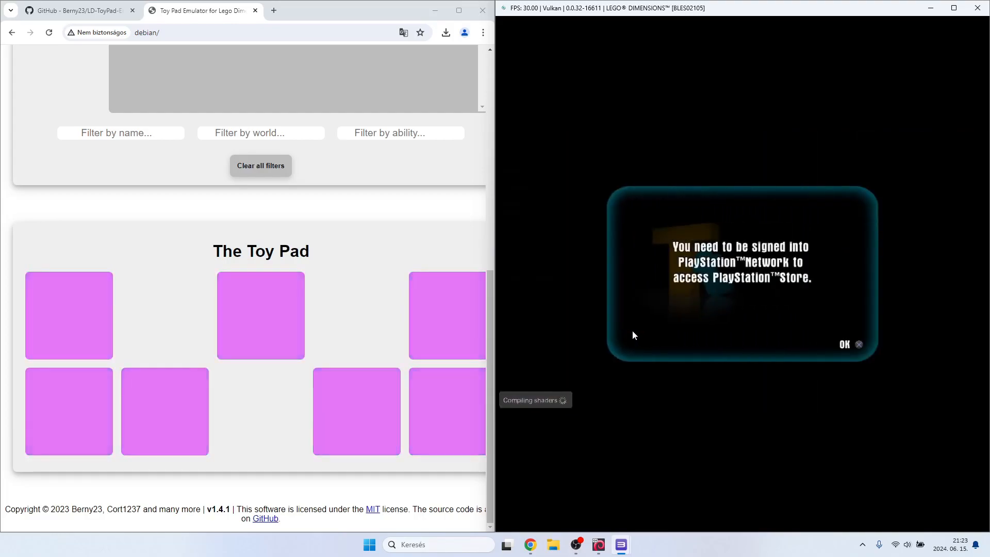
key("x")
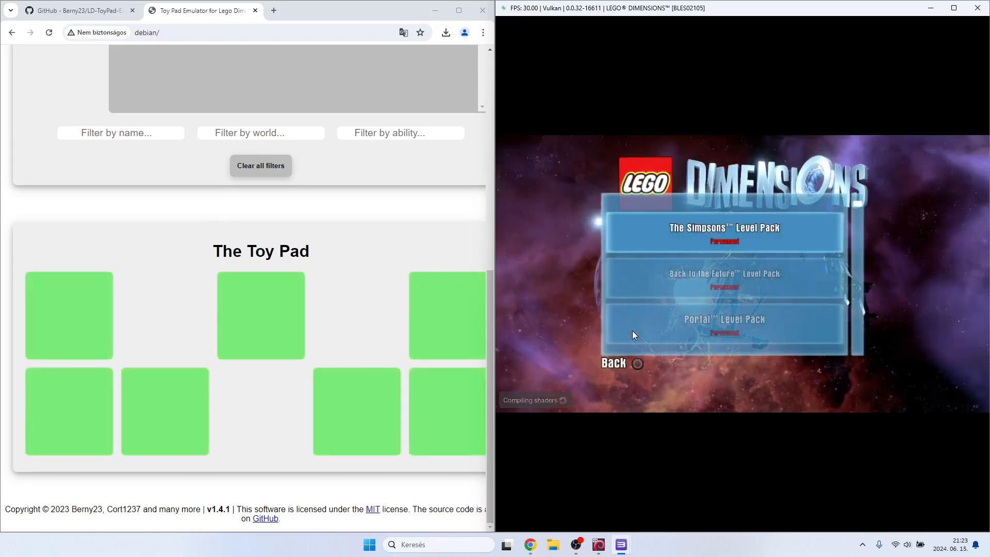
key("Down")
key("Down")
key("Down")
key("Down")
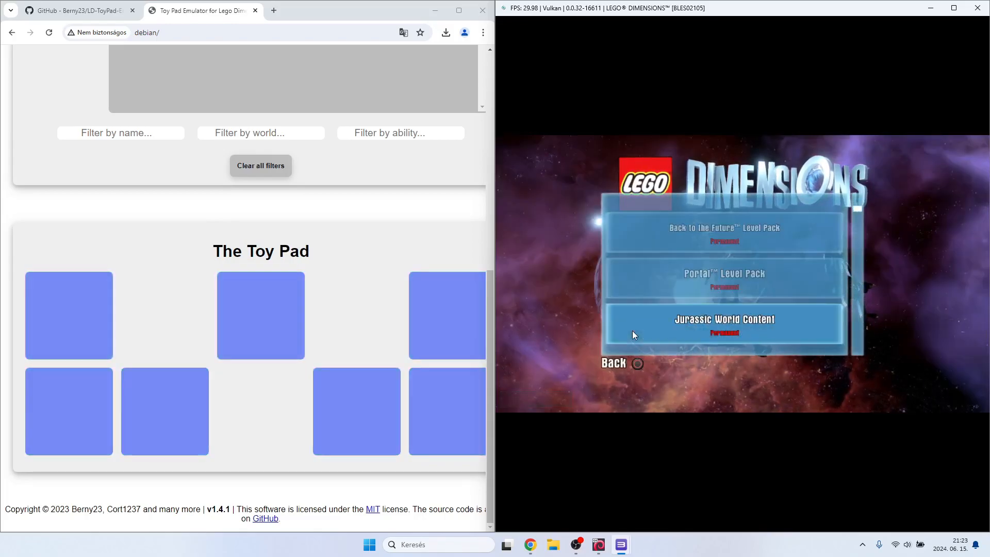
key("Down")
key("Down")
key("Down")
key("Down")
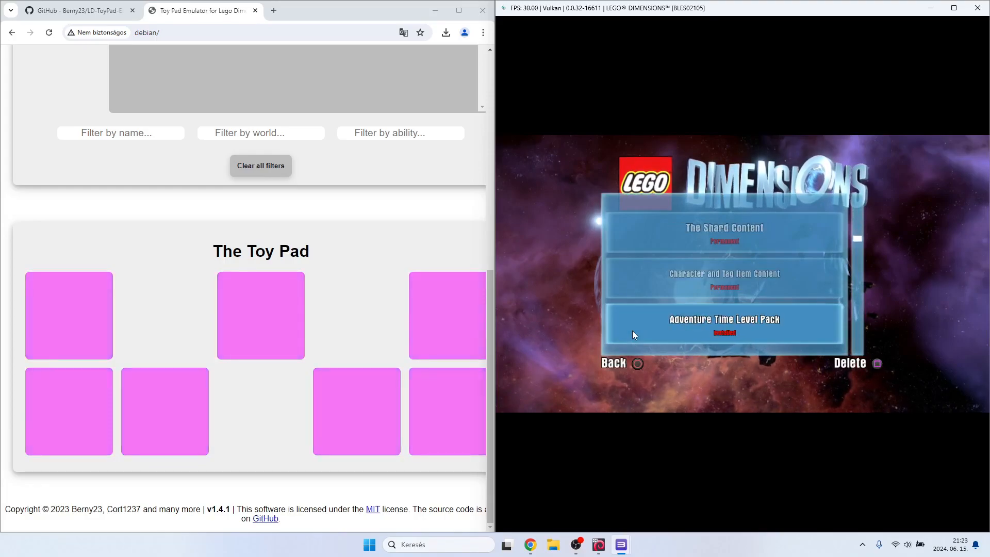
key("Up")
key("Up")
key("Down")
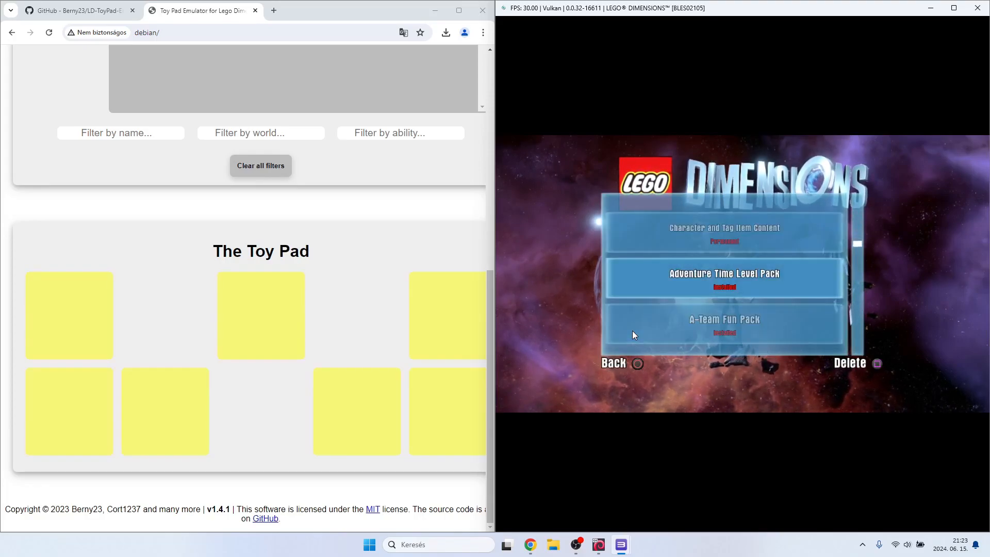
key("Down")
key("Down")
key("Down")
key("Down")
key("Down")
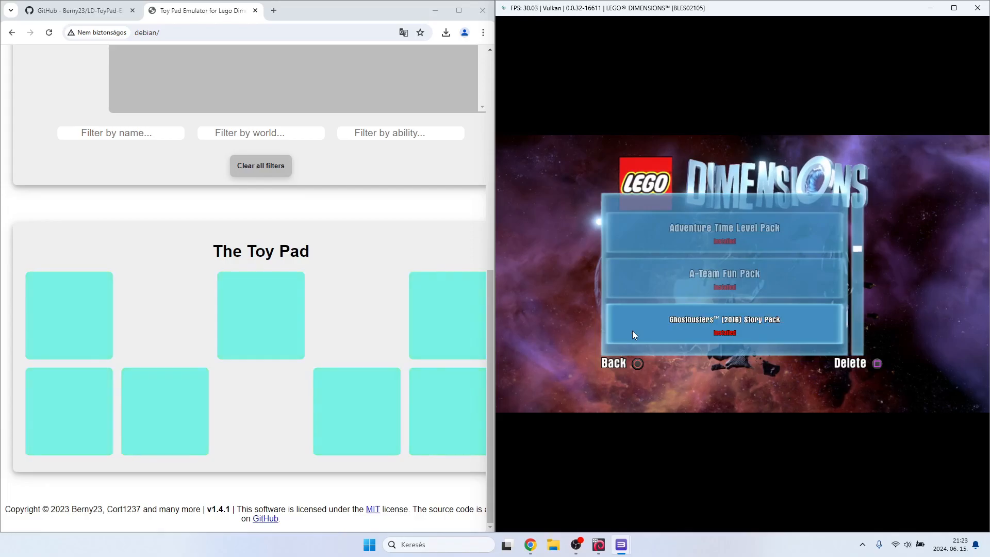
key("Down")
key("Up")
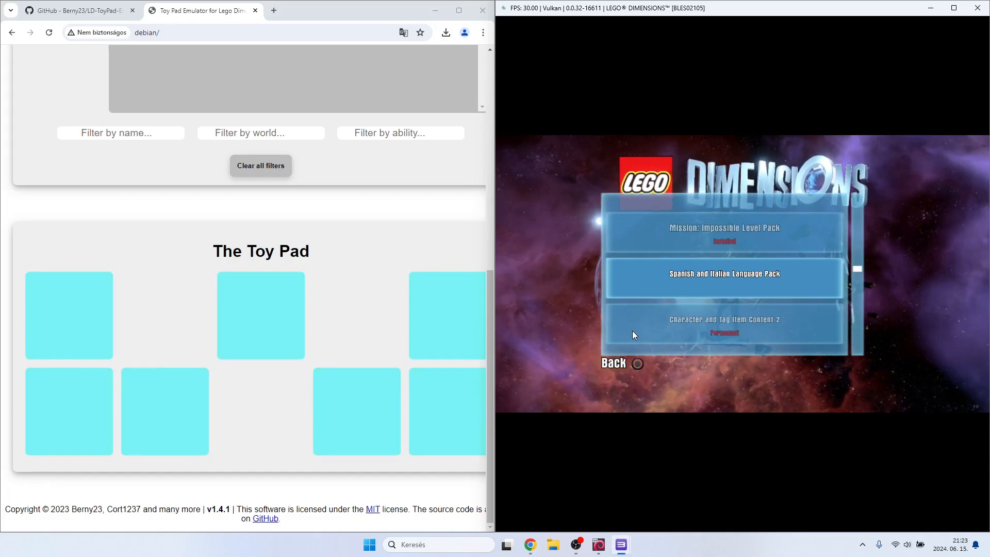
key("Down")
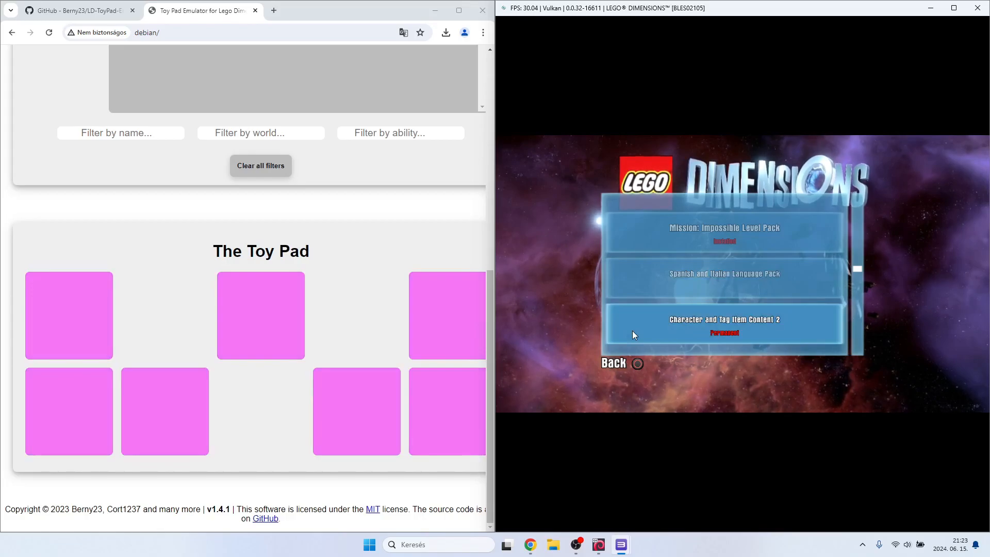
key("Down")
key("Down")
key("Down")
key("Down")
key("Down")
key("Down")
key("Down")
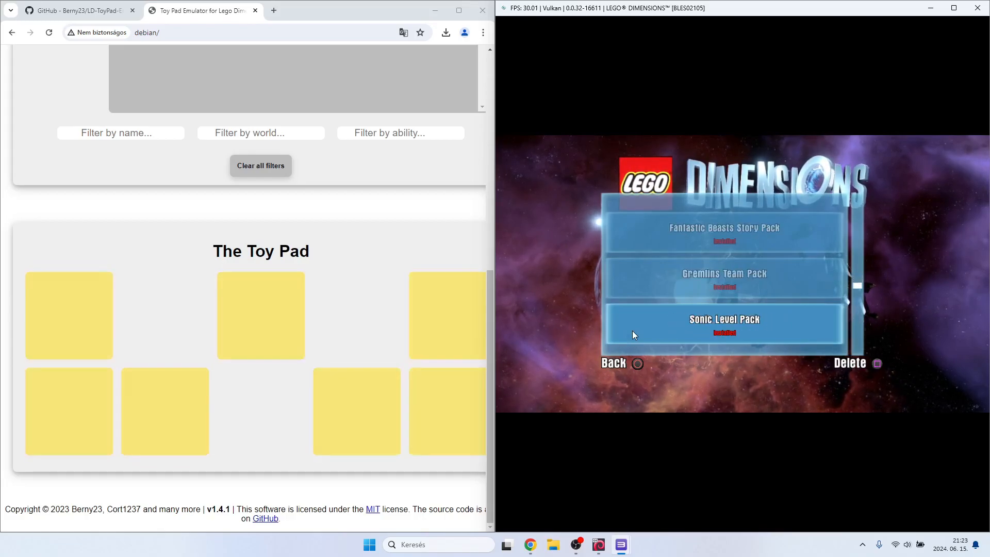
key("Down")
key("Down")
key("Down")
key("Down")
key("Down")
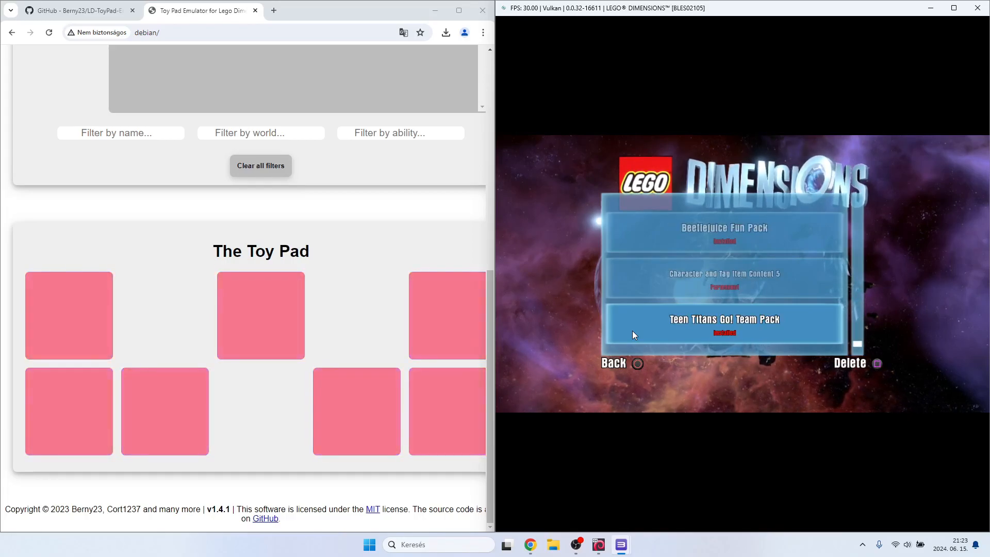
key("Up")
key("Up")
key("Down")
key("c")
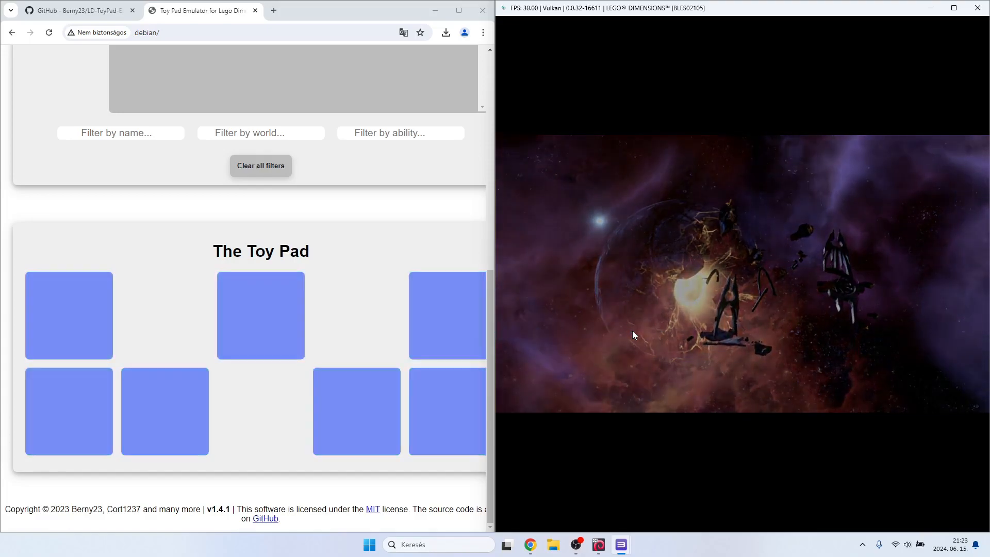
Start the game, agree to save its data, and acknowledge the notice about placing the Toy Pad on metal.
key("x")
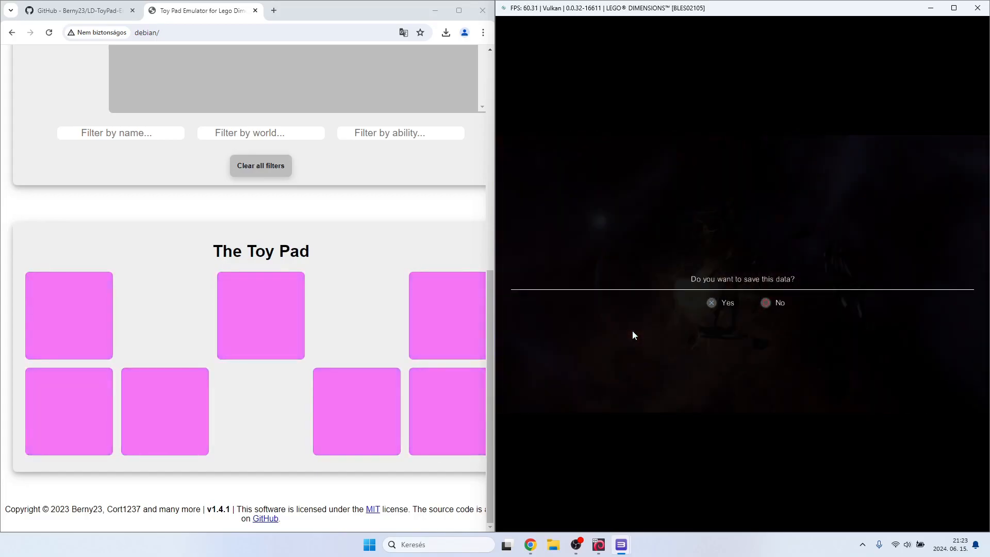
key("x")
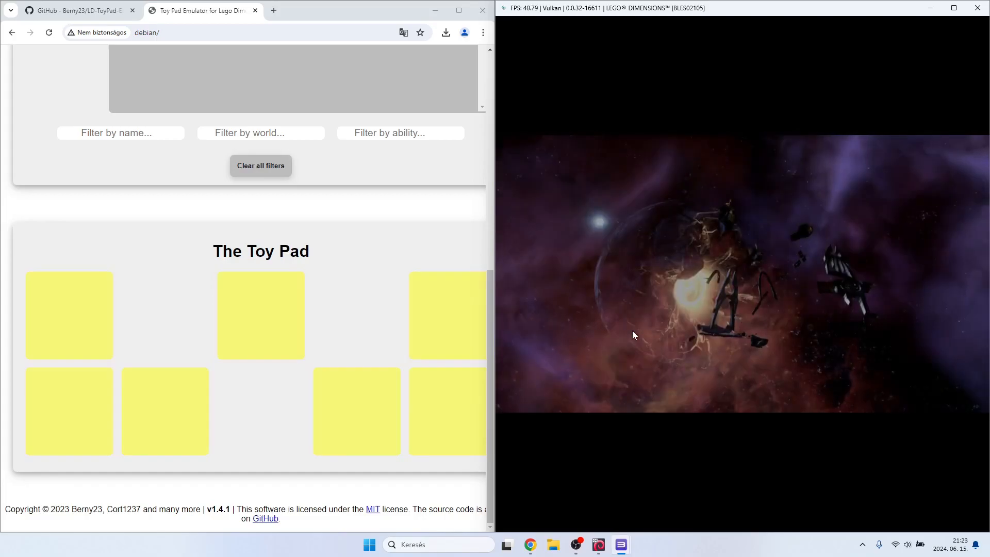
key("x")
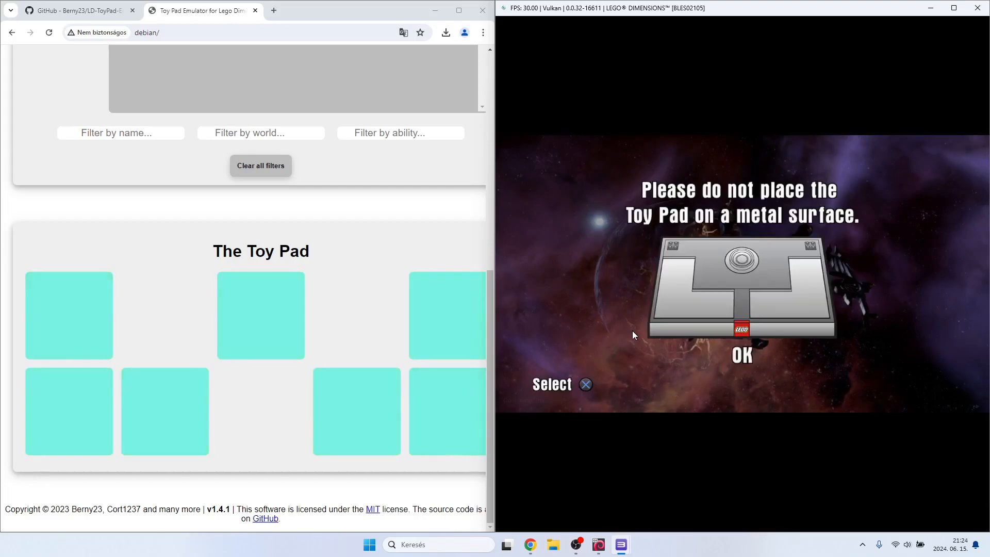
key("x")
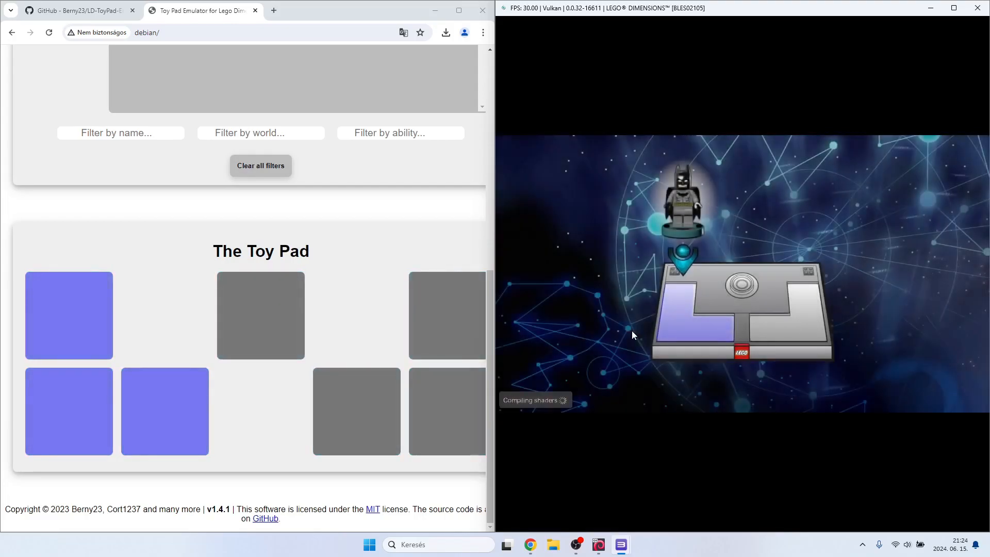
Switch to the Toy Pad Emulator page and create the Batman character.
scroll(237, 276, "up", 8)
left_click(199, 208)
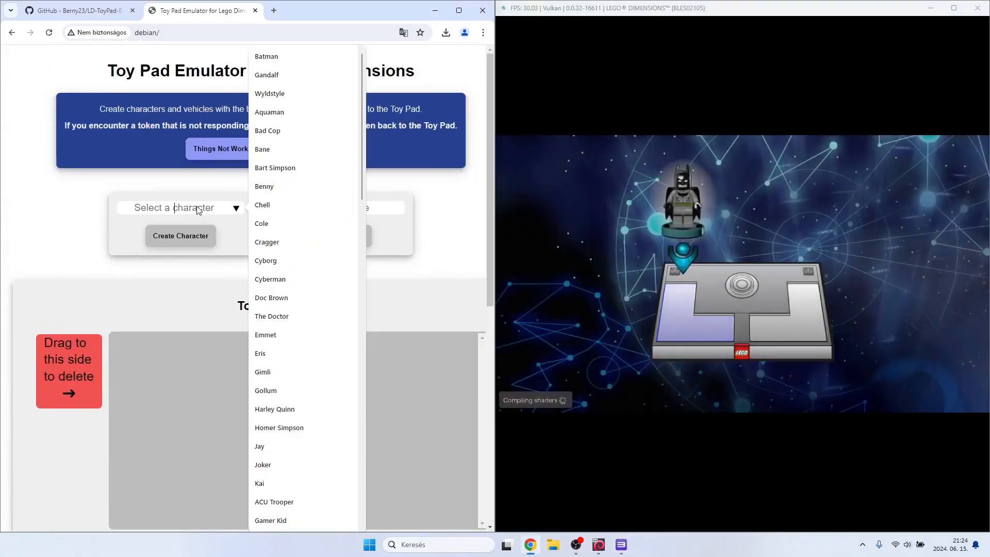
left_click(273, 55)
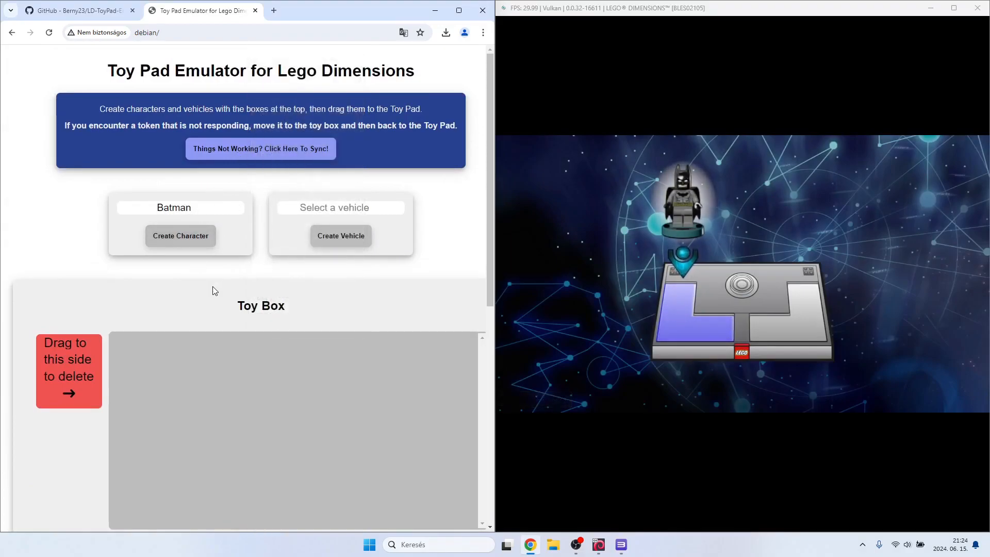
scroll(212, 286, "down", 4)
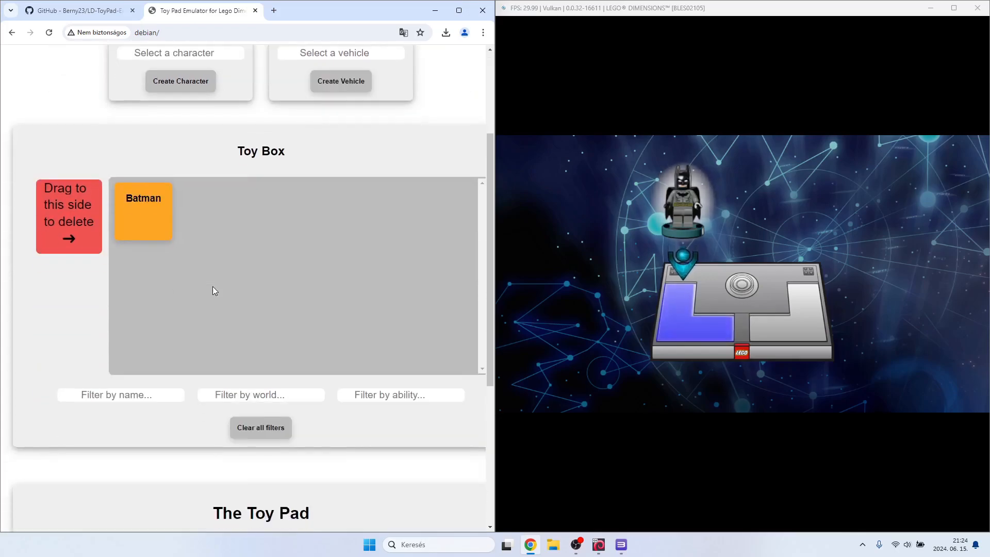
Place Batman from the Toy Box on the upper-left slot of the Toy Pad and return to the game window.
scroll(186, 155, "down", 2)
left_click_drag(146, 69, 72, 314)
scroll(103, 283, "down", 2)
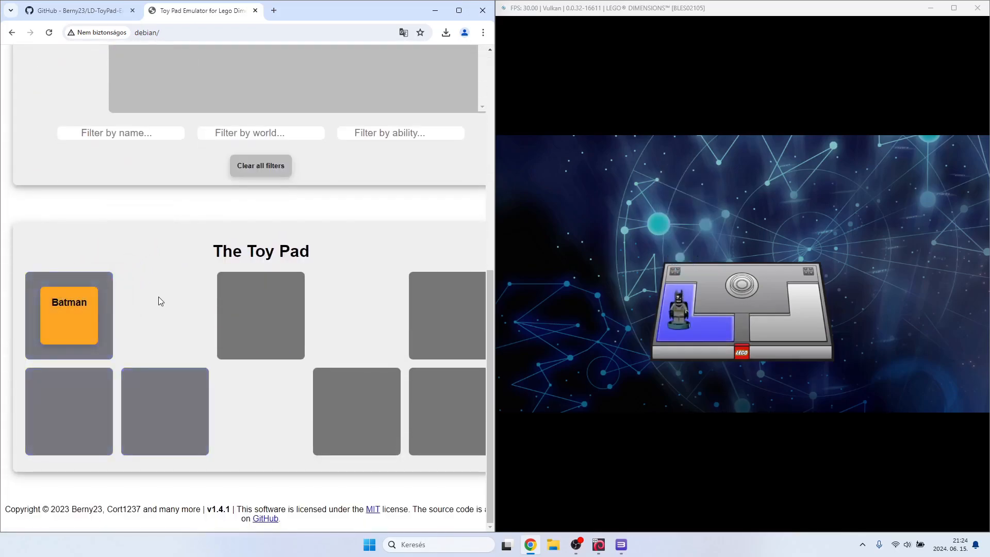
left_click(665, 10)
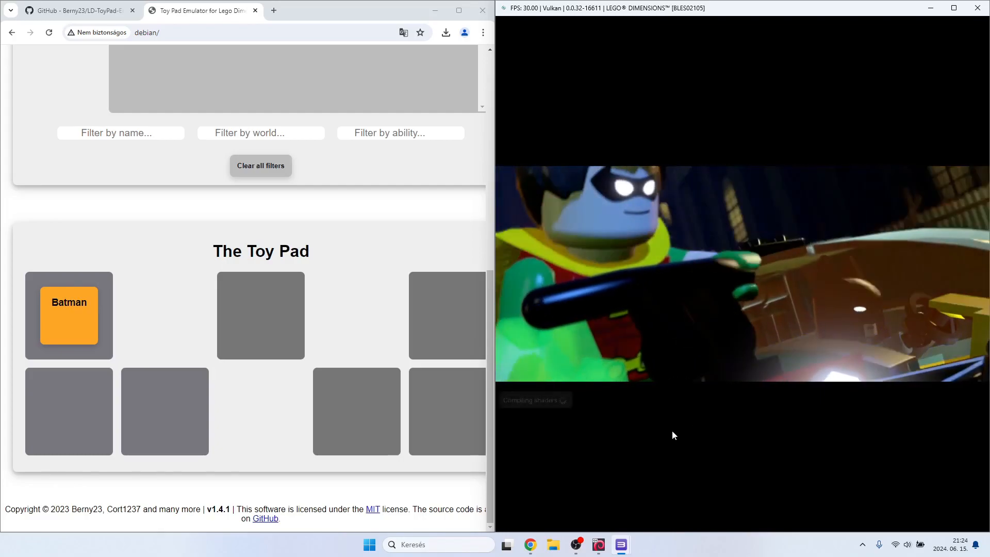
Create the Gandalf character on the Toy Pad Emulator page.
scroll(264, 266, "up", 7)
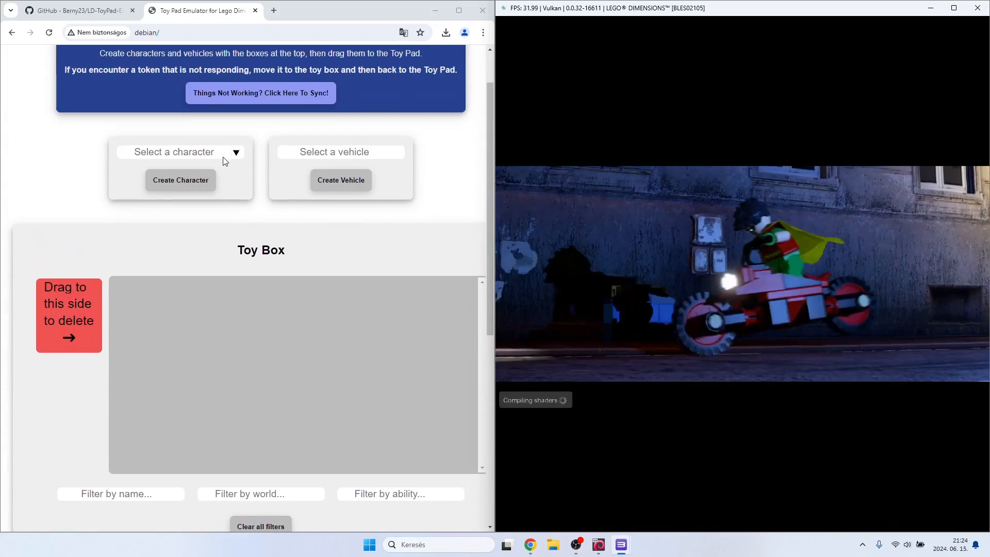
left_click(224, 155)
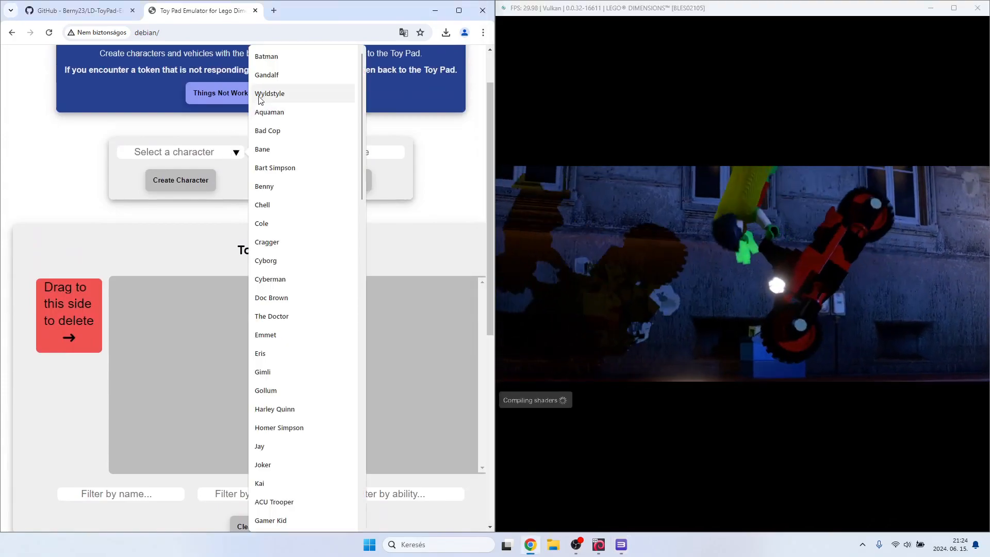
left_click(269, 77)
left_click(206, 180)
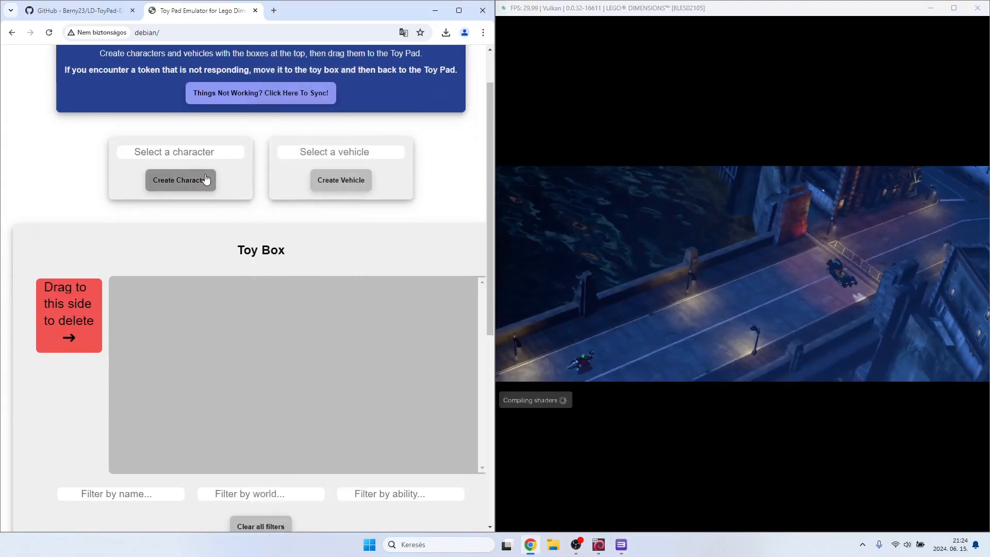
scroll(206, 261, "down", 1)
Create the Wyldstyle character so that it joins Gandalf in the Toy Box.
scroll(206, 258, "up", 2)
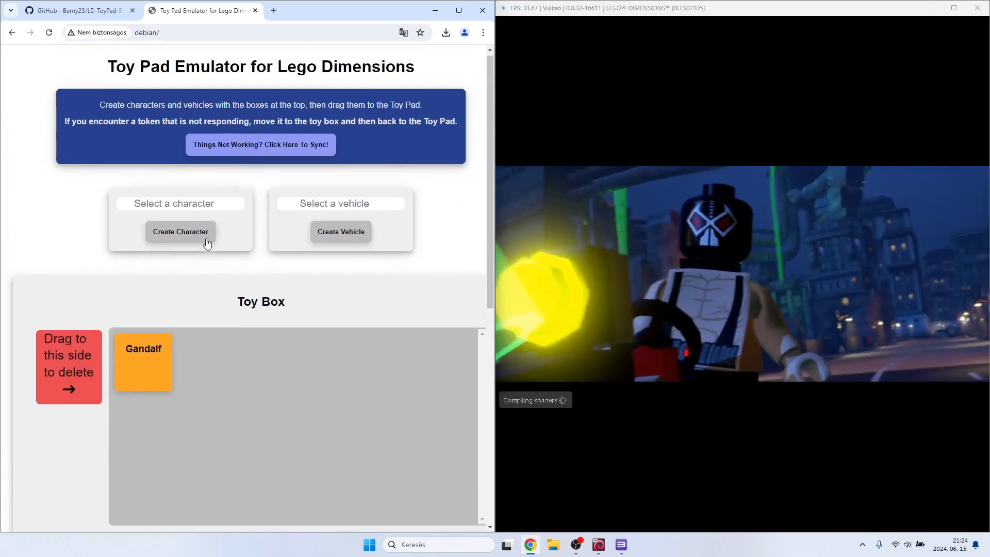
left_click(207, 203)
left_click(269, 94)
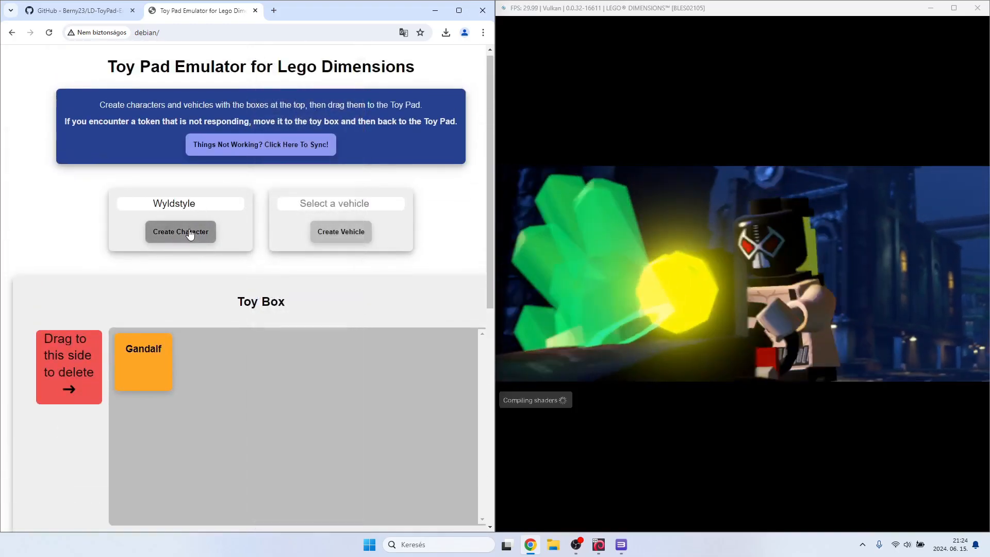
left_click(193, 232)
Place Gandalf from the Toy Box on the upper-right slot of the Toy Pad and return to the game window.
scroll(218, 315, "down", 6)
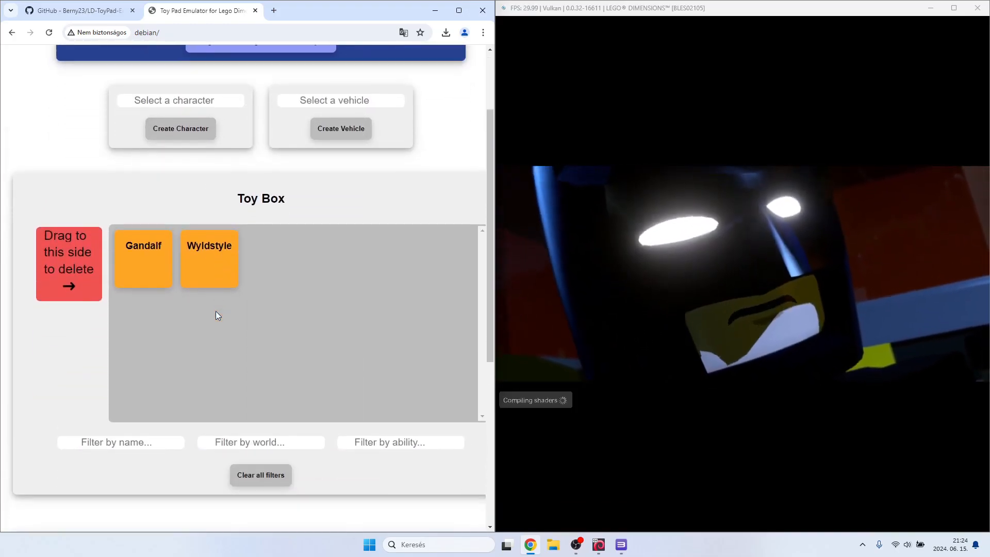
scroll(218, 315, "up", 1)
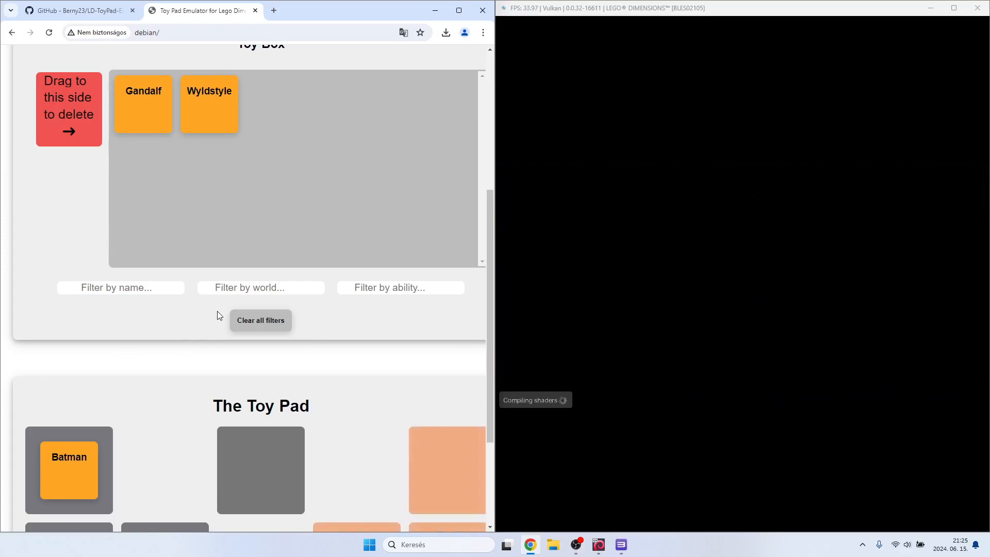
left_click_drag(129, 120, 435, 336)
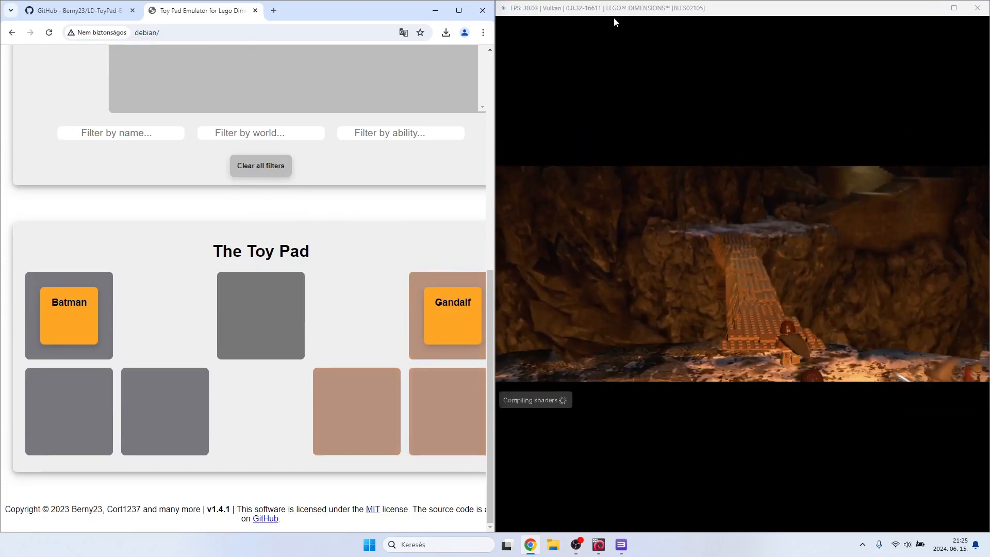
left_click(615, 21)
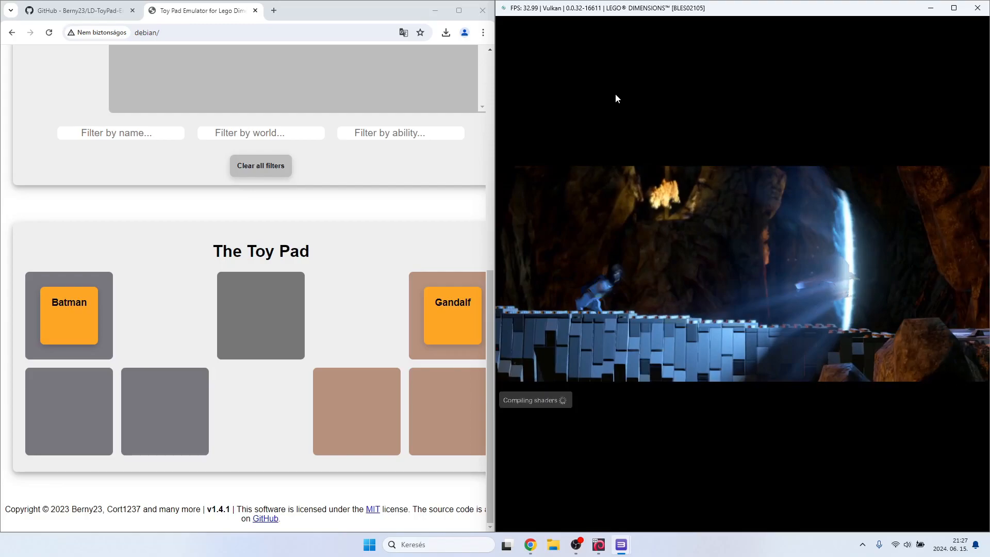
Place Wyldstyle from the Toy Box on the upper-centre slot of the Toy Pad and return to the game window.
scroll(173, 233, "up", 3)
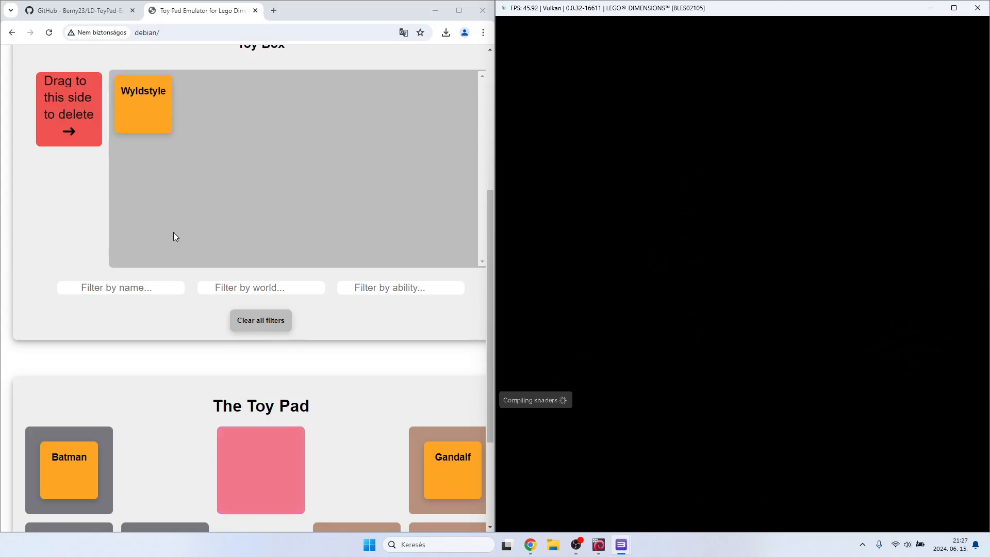
left_click_drag(141, 103, 232, 294)
scroll(196, 241, "down", 3)
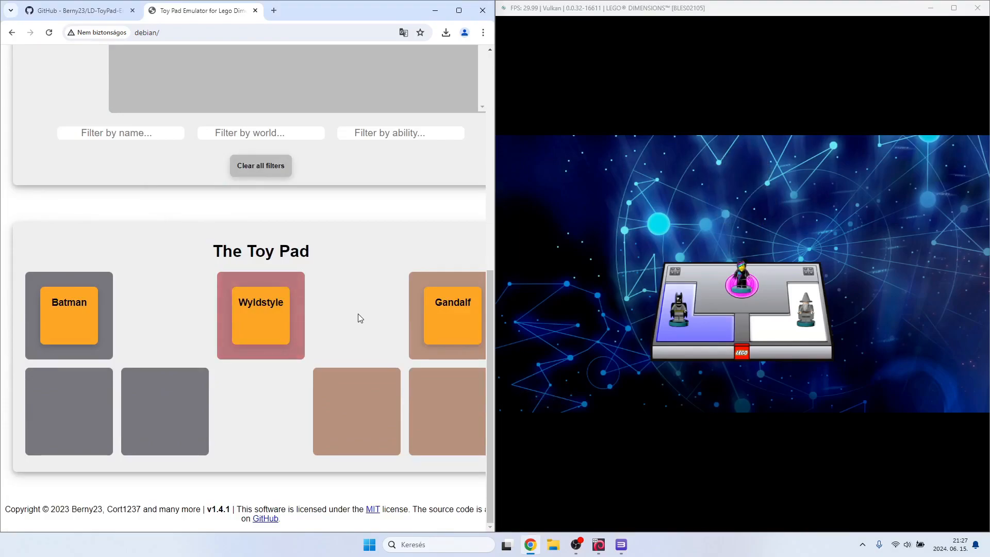
left_click(647, 23)
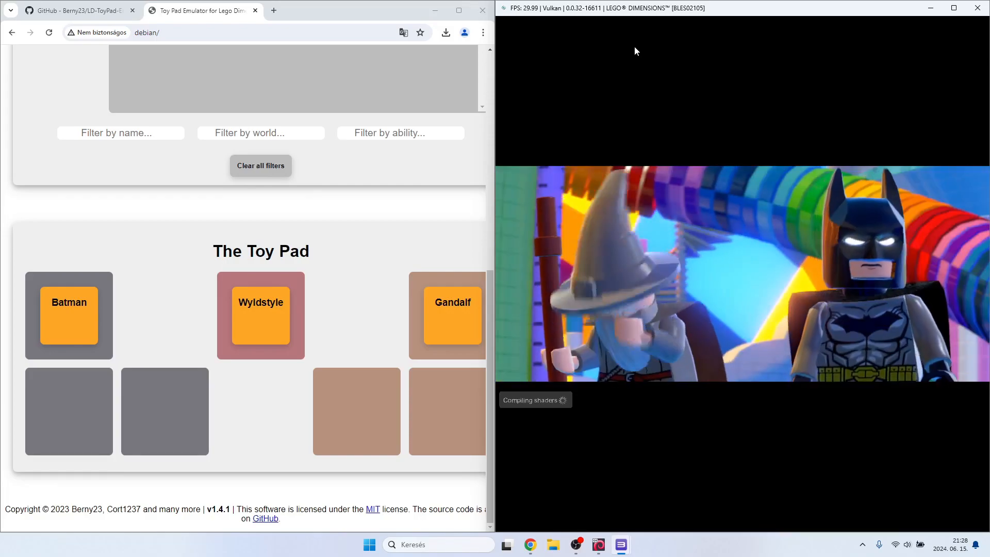
Look through the list of characters that can be created on the Toy Pad Emulator page.
scroll(267, 194, "up", 8)
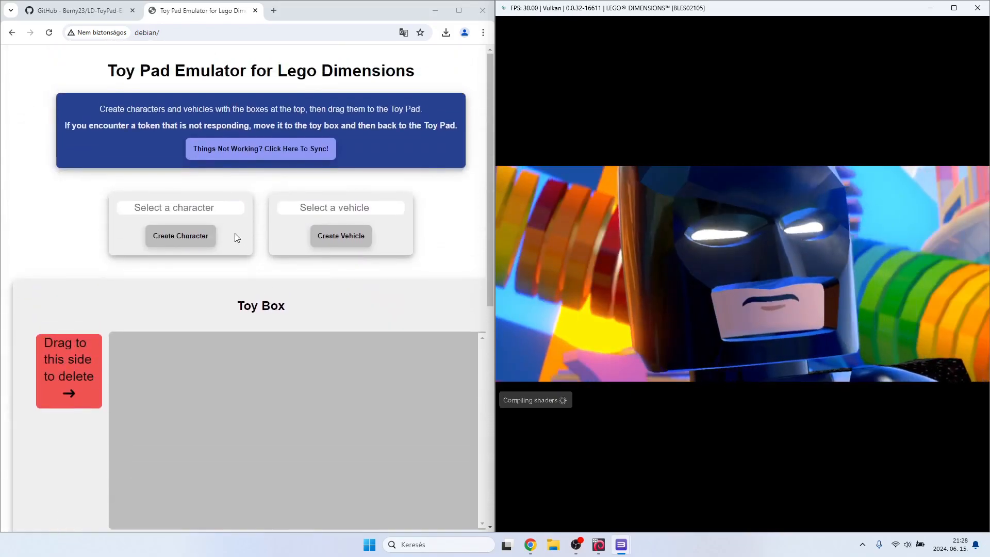
left_click(227, 206)
scroll(311, 246, "down", 3)
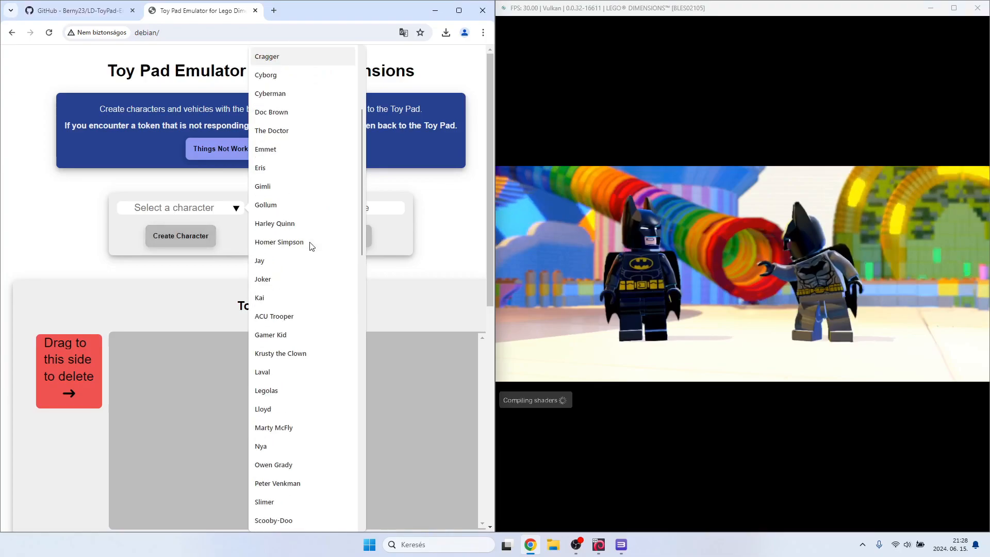
scroll(311, 246, "down", 20)
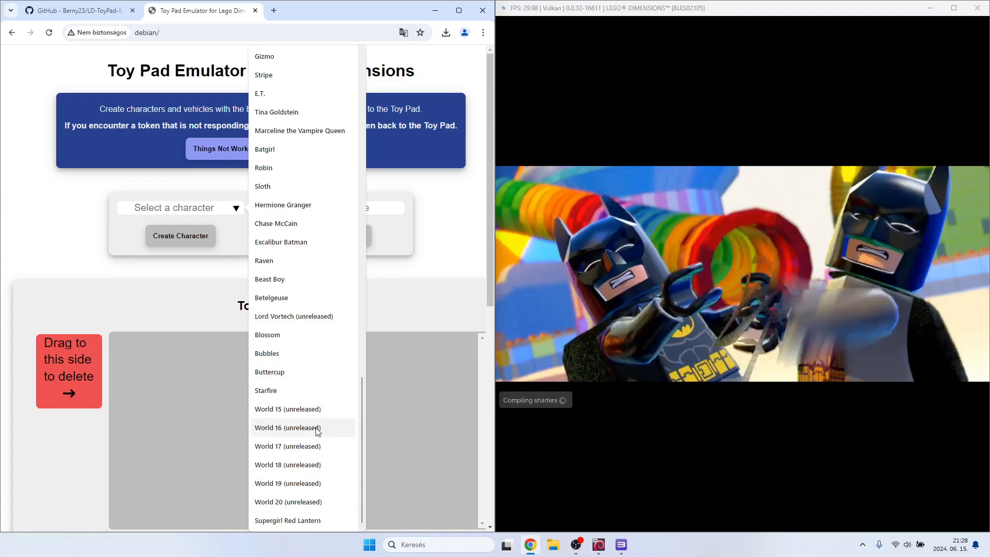
scroll(300, 428, "up", 8)
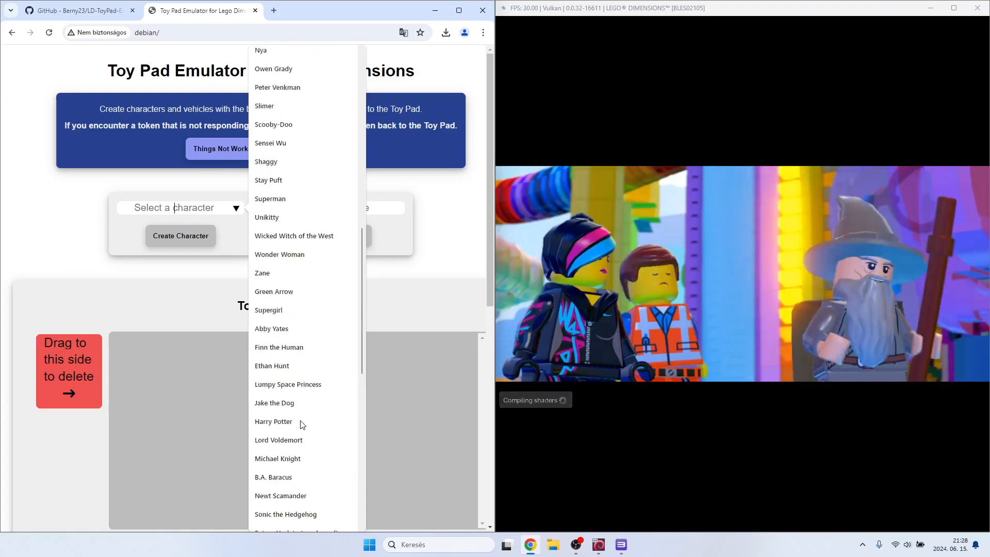
scroll(302, 424, "up", 10)
left_click(384, 198)
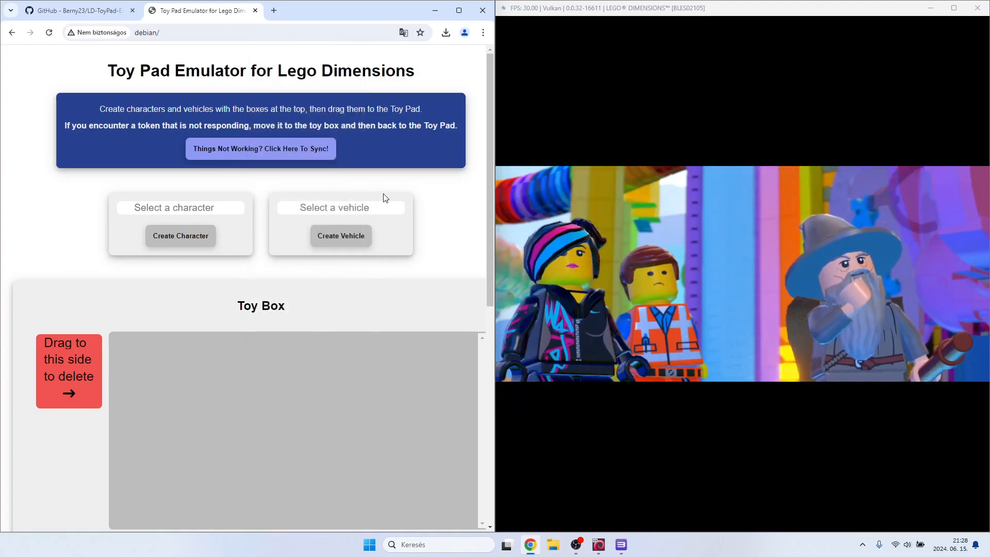
Look through the list of vehicles and their upgraded versions that can be created for the Toy Pad.
left_click(380, 207)
scroll(250, 280, "down", 10)
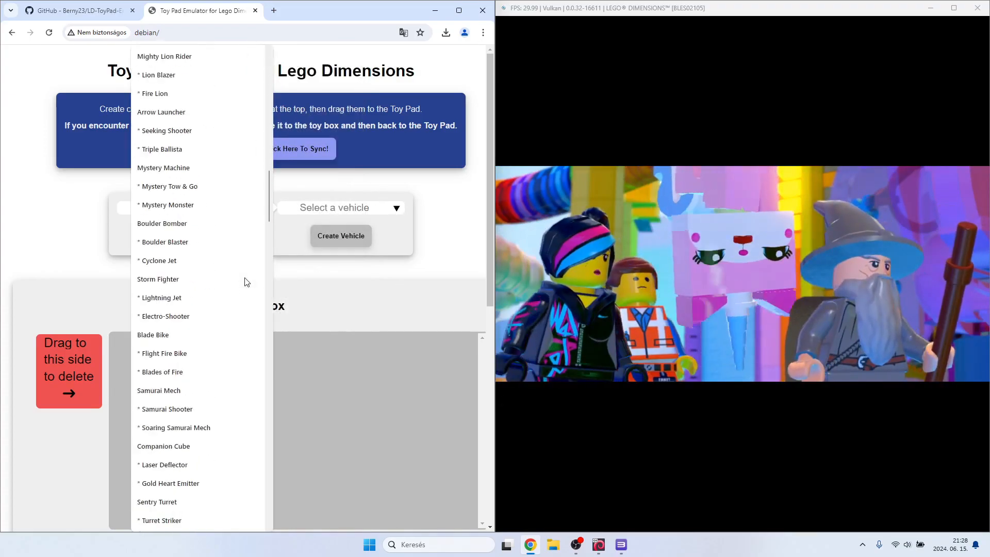
scroll(245, 282, "down", 20)
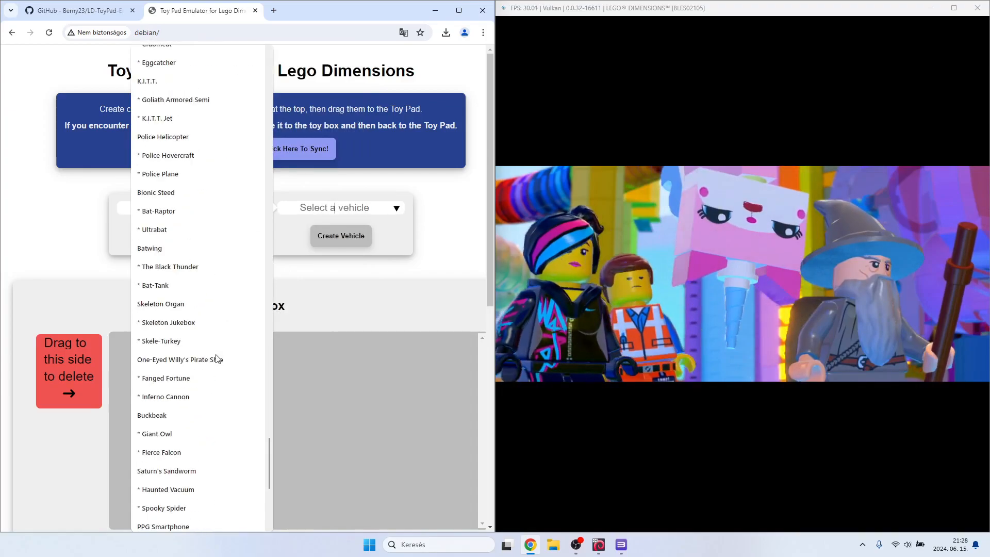
scroll(215, 357, "down", 6)
scroll(206, 355, "up", 8)
scroll(244, 324, "up", 20)
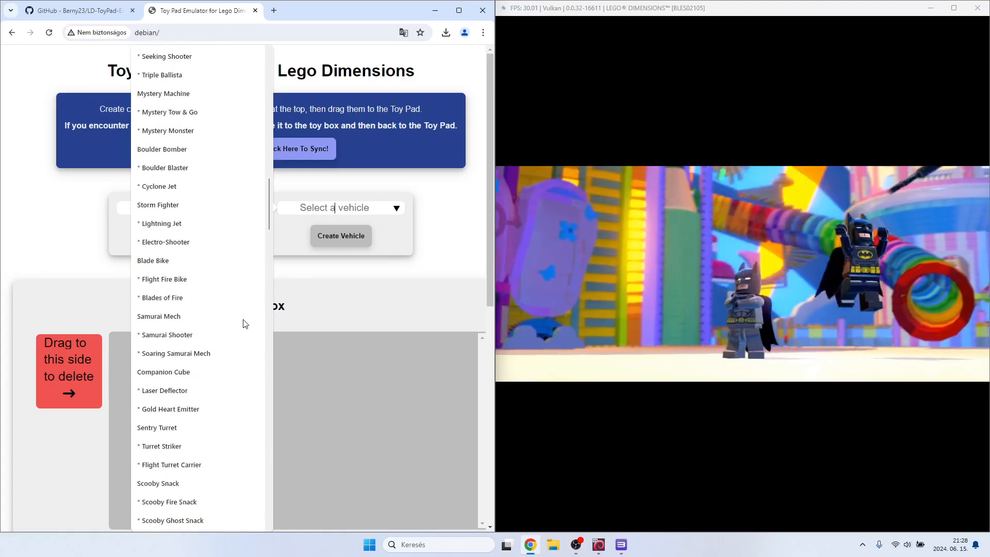
scroll(244, 322, "up", 20)
left_click(286, 248)
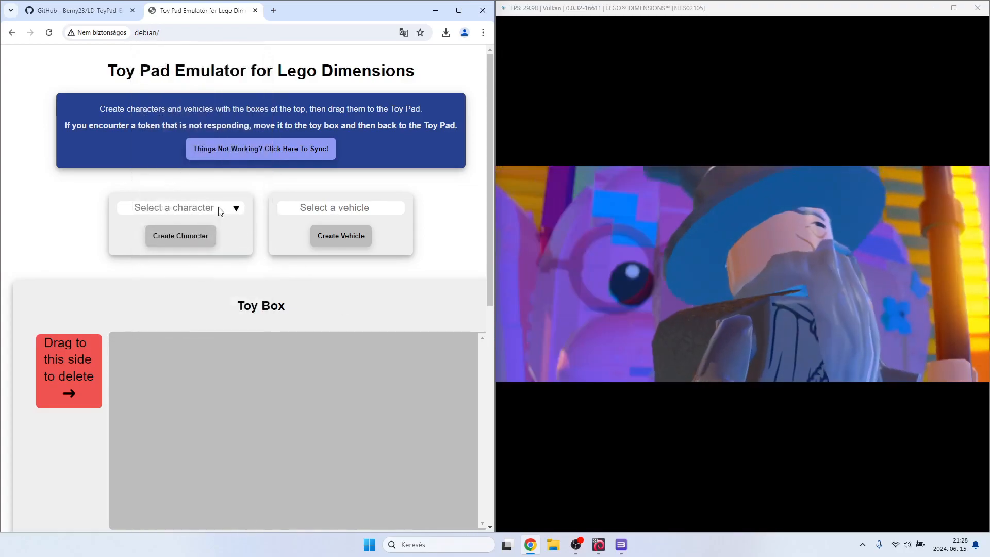
Review the character list once more, check the Toy Pad layout and return to the game window.
left_click(220, 211)
scroll(300, 253, "down", 19)
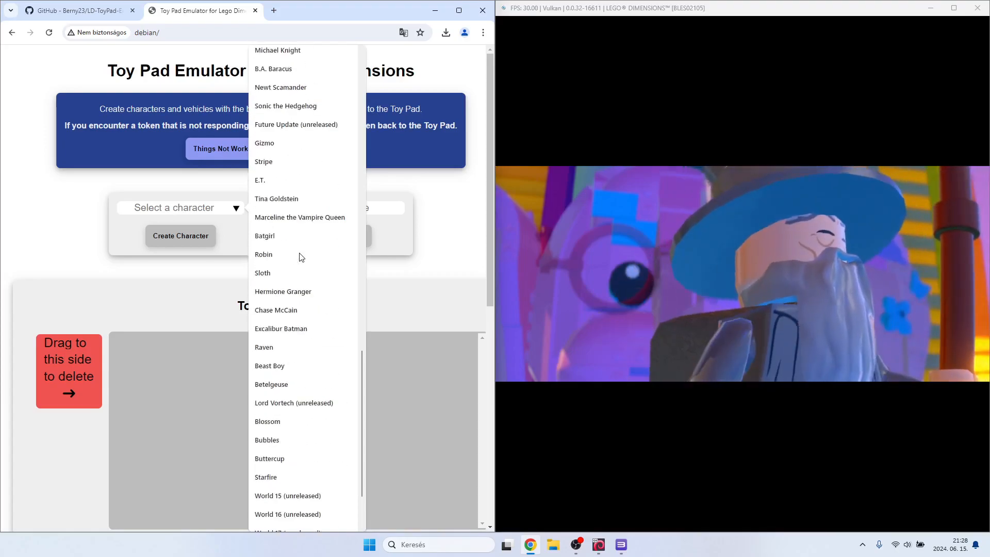
scroll(302, 256, "down", 3)
left_click(411, 292)
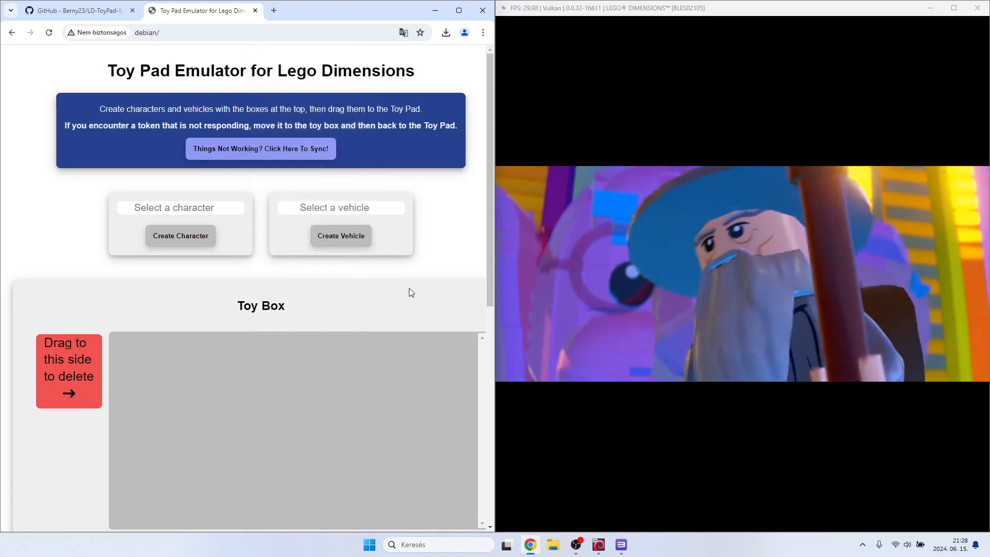
scroll(444, 301, "down", 6)
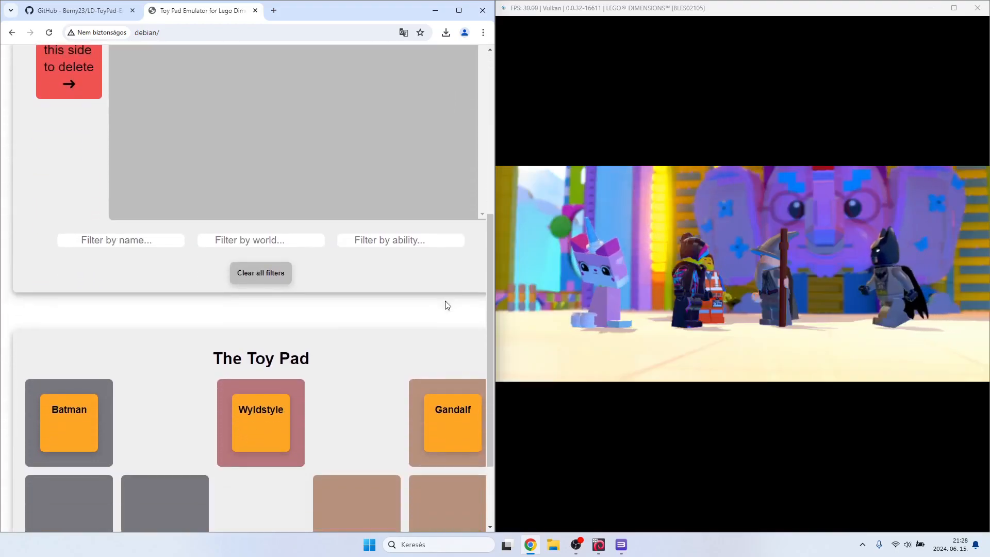
scroll(445, 304, "up", 6)
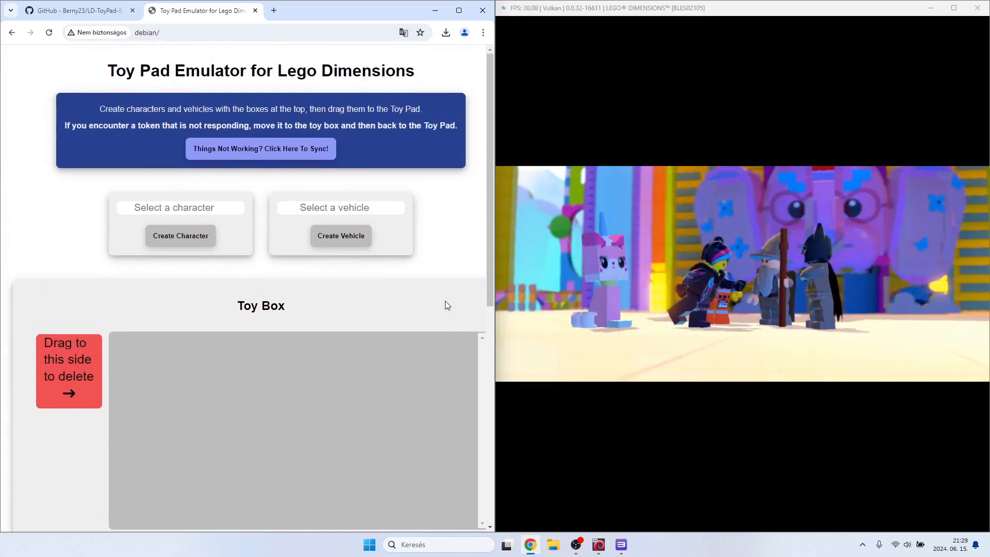
left_click(616, 17)
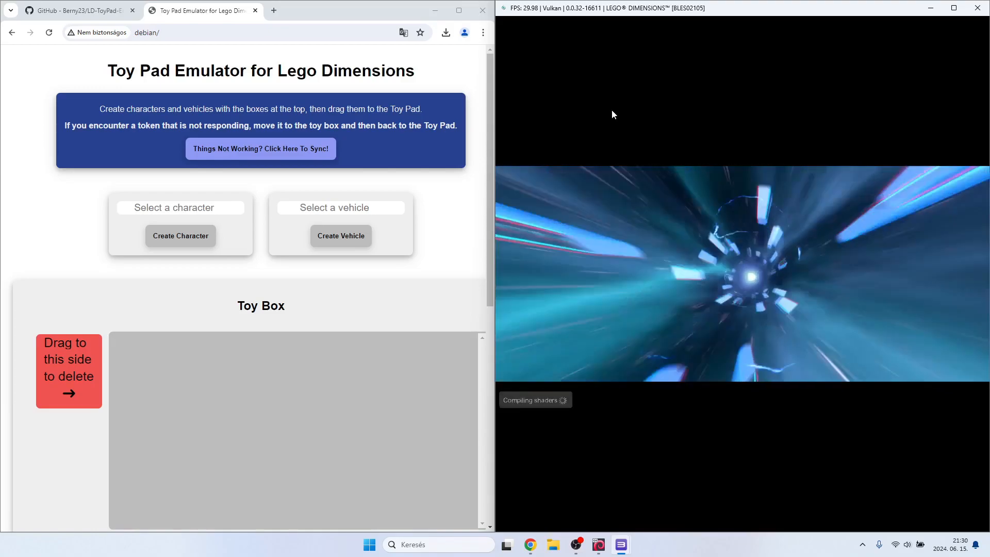
Move Wyldstyle to the third lower slot, Gandalf to the second lower slot and Batman to the upper-centre slot, and return to the game.
scroll(266, 310, "down", 1)
scroll(266, 311, "down", 8)
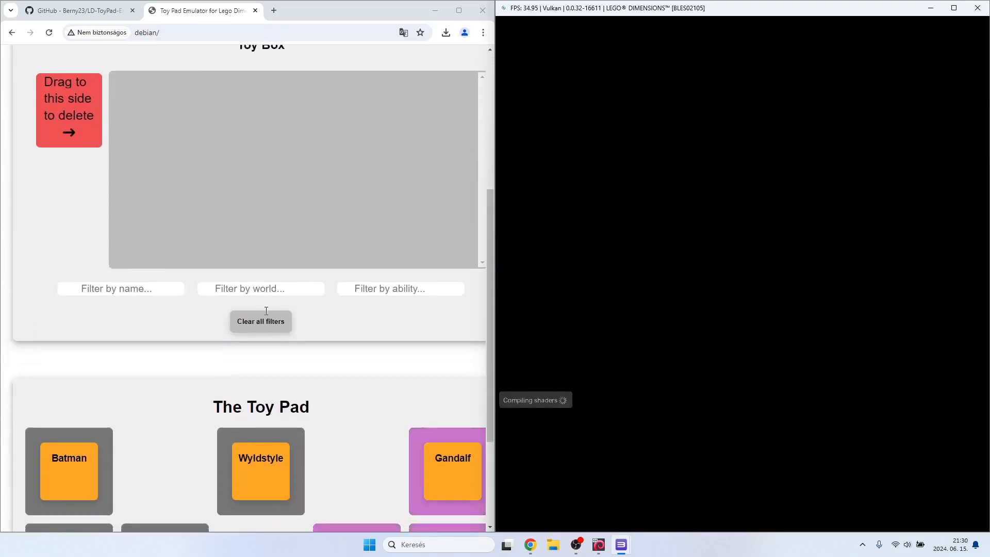
left_click_drag(247, 323, 342, 412)
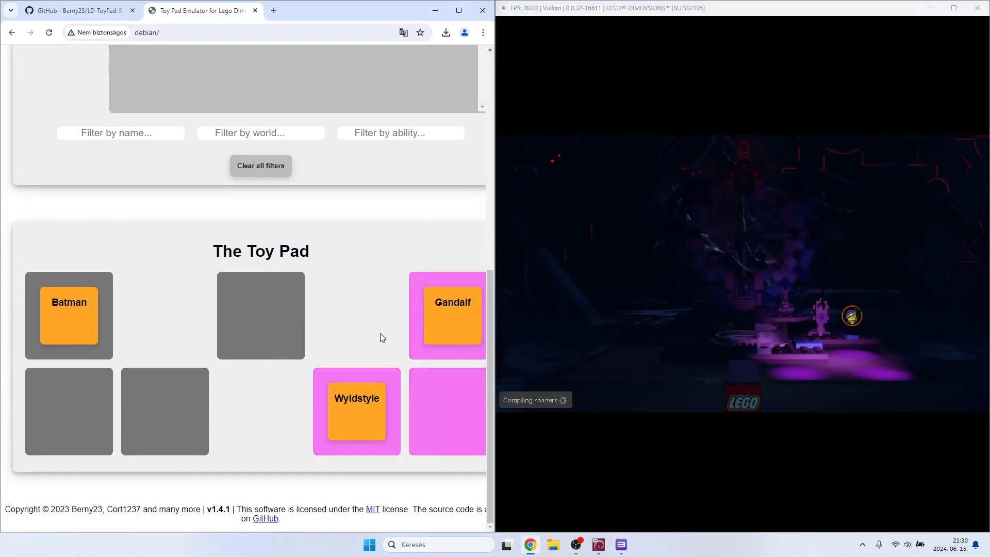
left_click_drag(451, 317, 165, 405)
left_click_drag(88, 309, 236, 309)
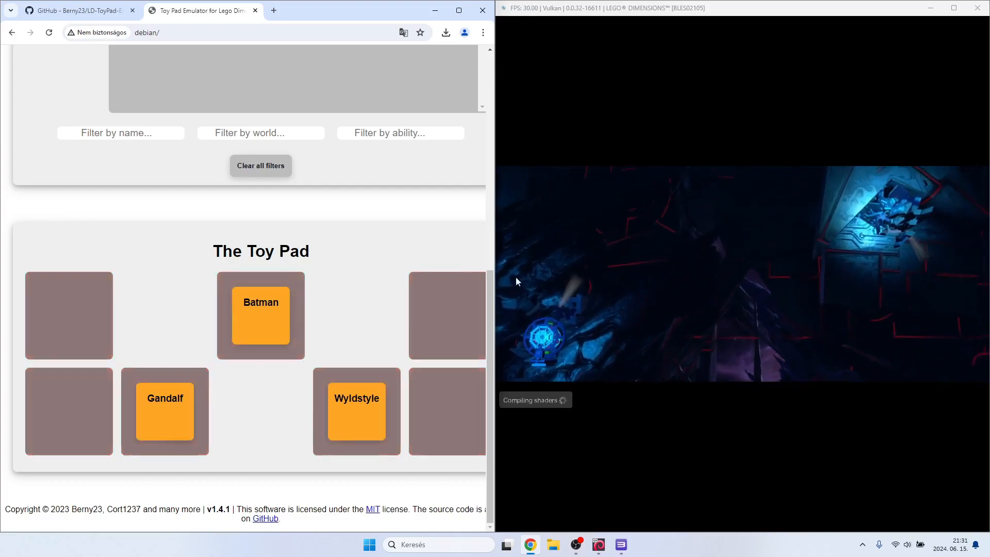
left_click(653, 33)
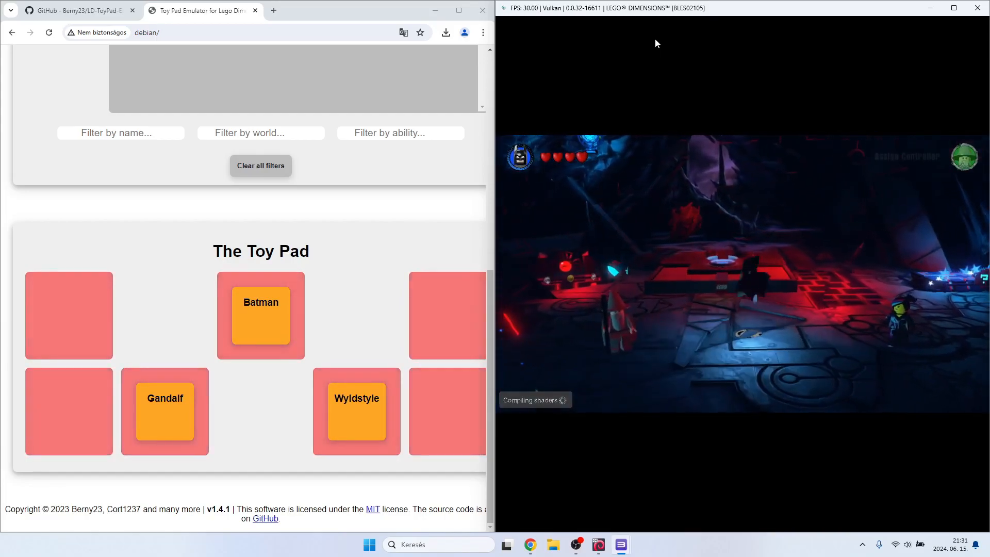
Create the Supergirl character on the Toy Pad Emulator page.
scroll(330, 264, "up", 7)
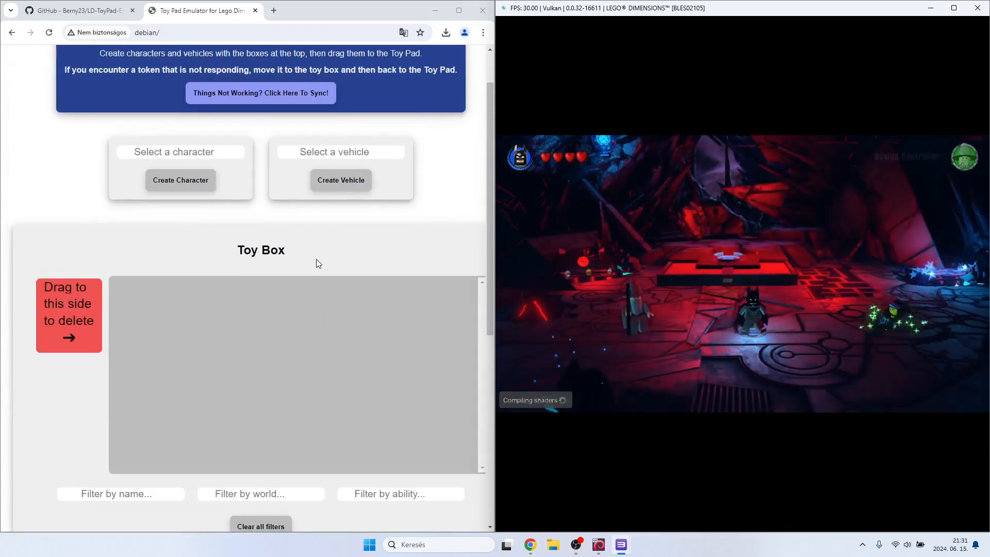
left_click(224, 156)
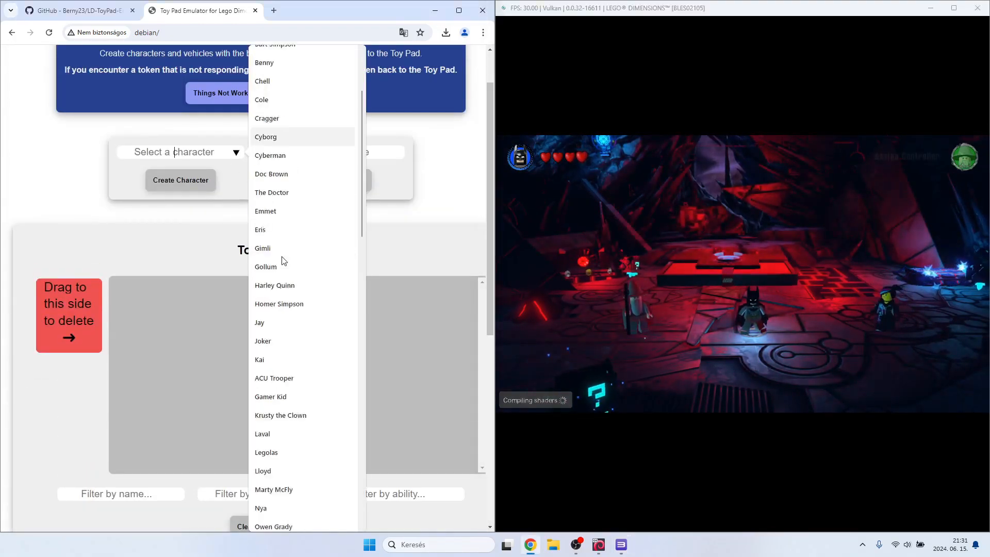
scroll(282, 259, "down", 7)
scroll(283, 261, "down", 2)
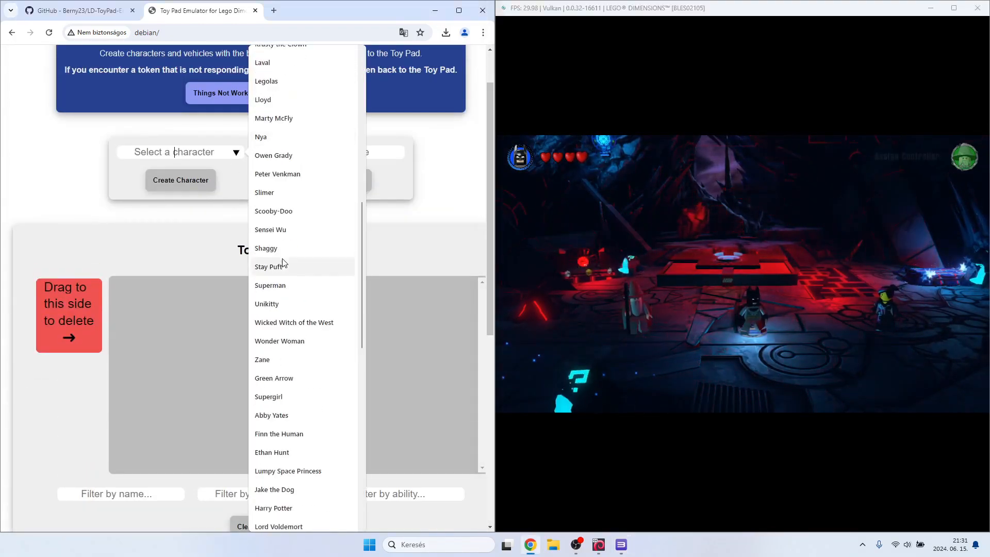
left_click(265, 397)
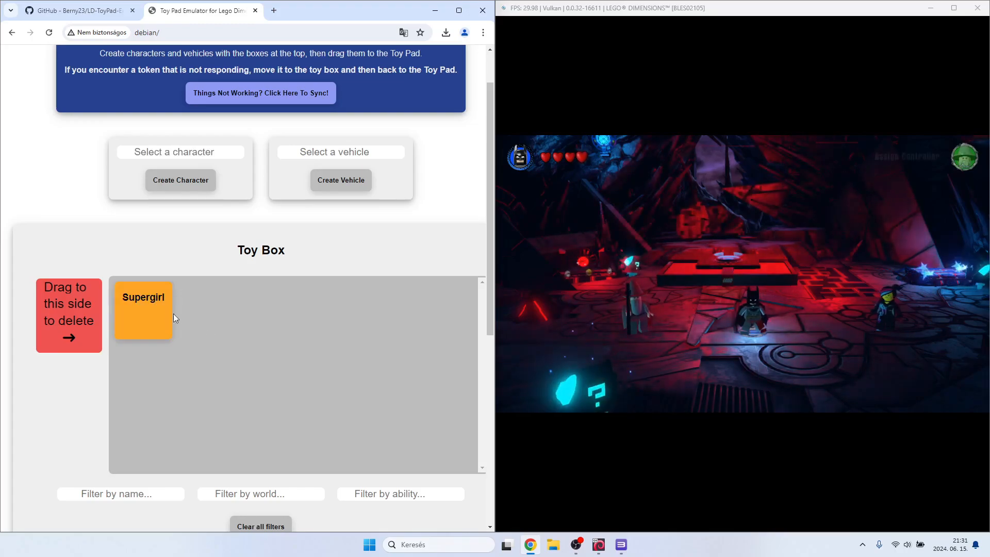
Place Supergirl from the Toy Box on the lower-left slot of the Toy Pad and return to the game window.
scroll(177, 314, "down", 7)
left_click_drag(149, 298, 72, 407)
left_click(645, 50)
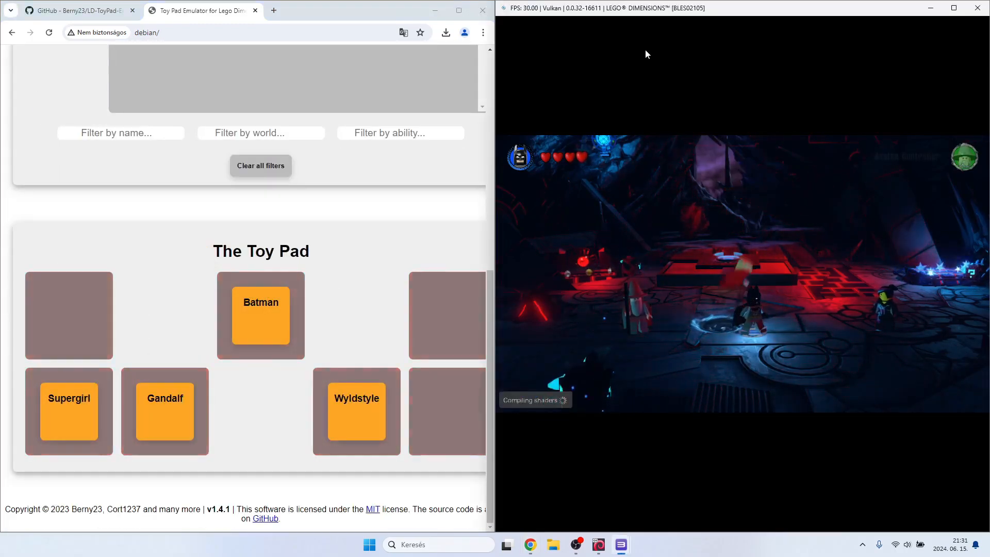